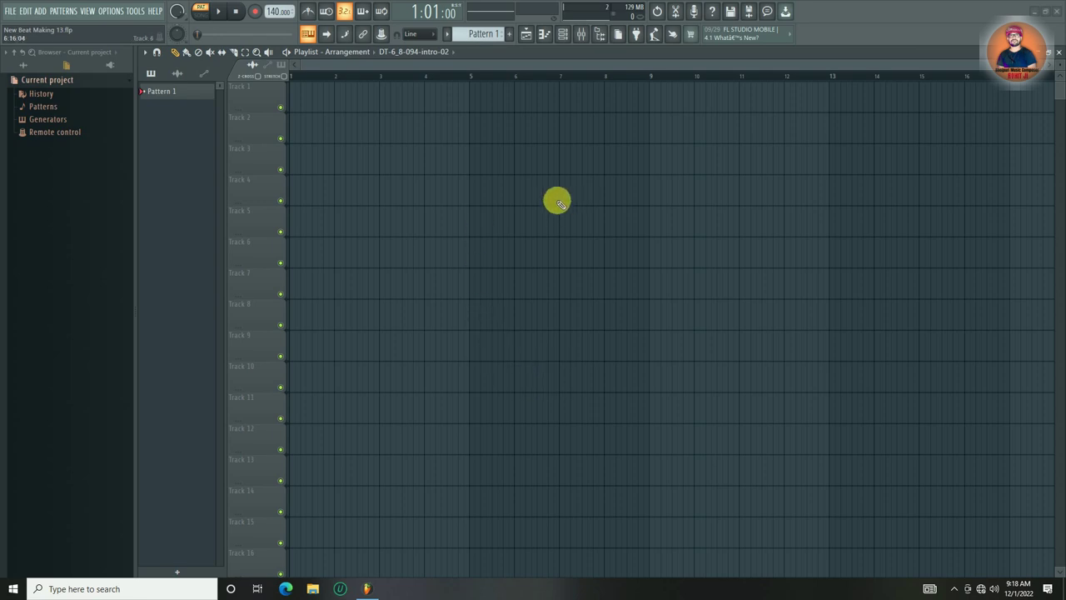
# - Check the snap options in the piano roll and collapse the control lane below the notes
pyautogui.scroll(4, 300, 75)
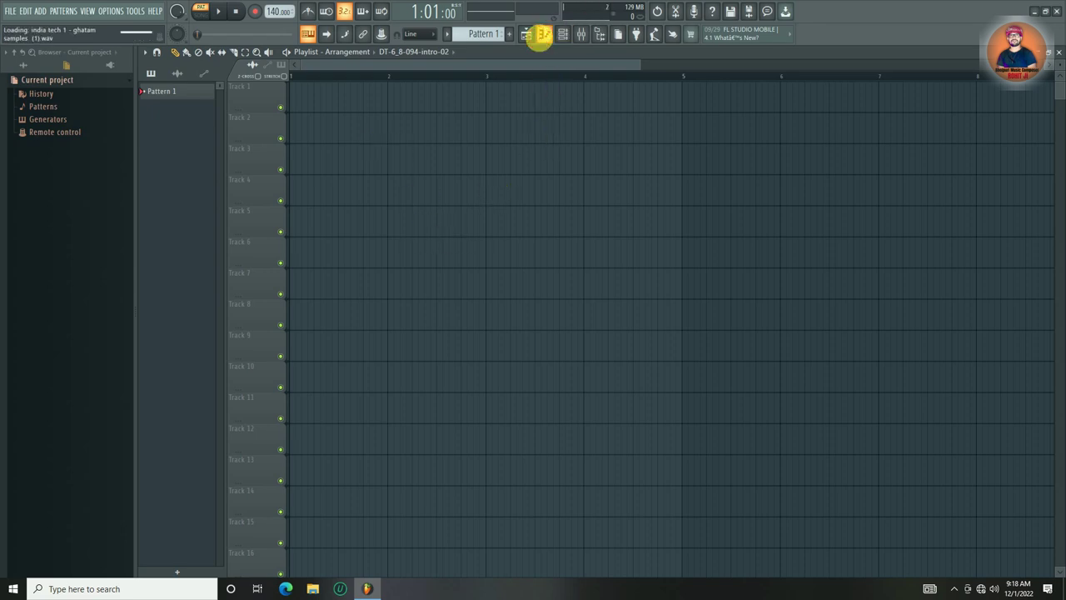
pyautogui.click(542, 35)
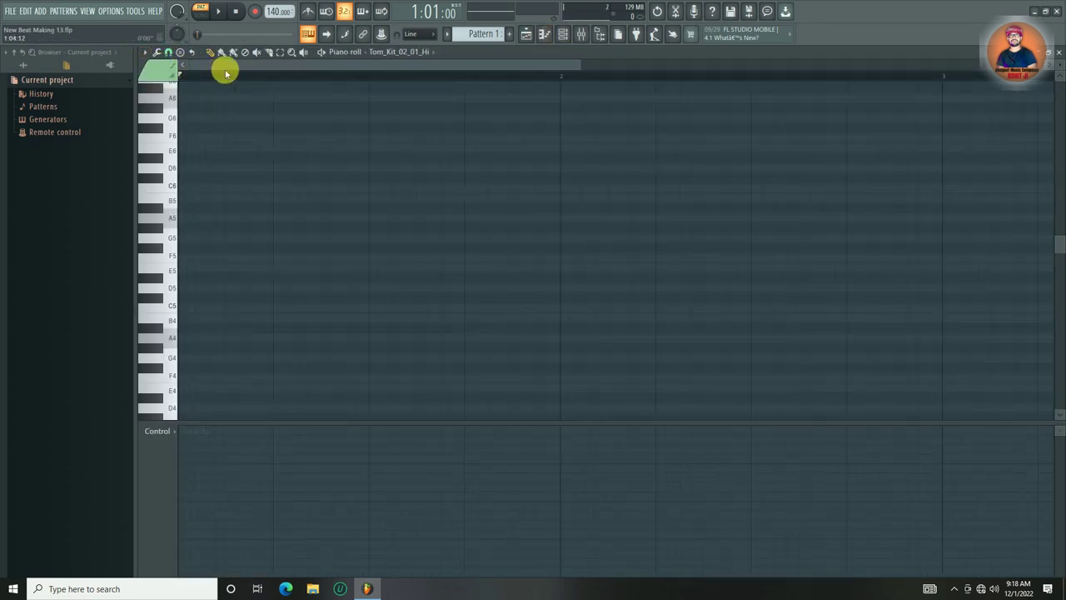
pyautogui.click(169, 52)
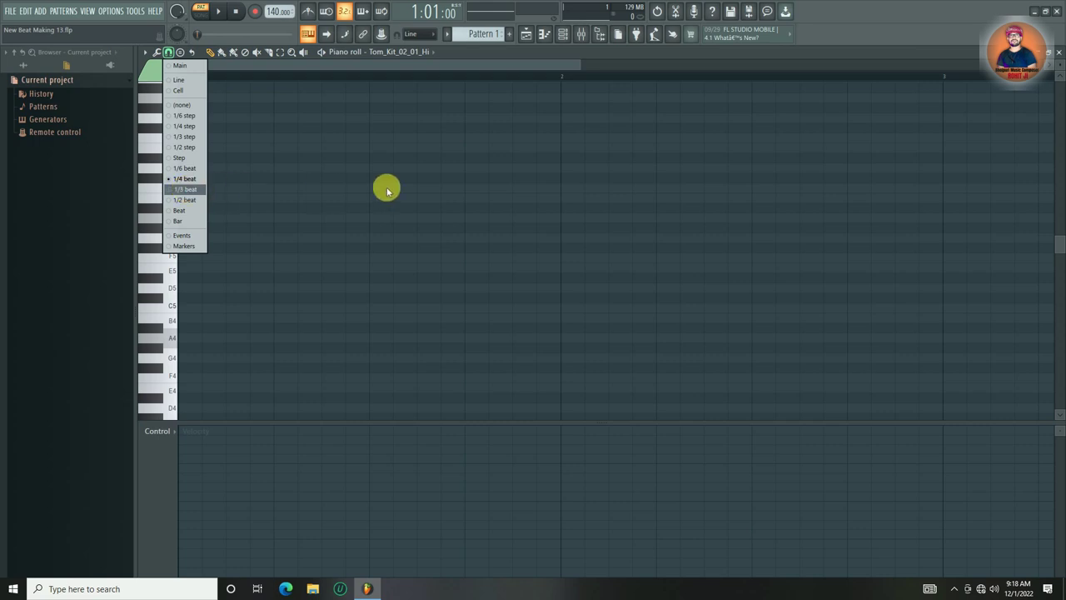
pyautogui.moveTo(435, 423); pyautogui.dragTo(444, 590)
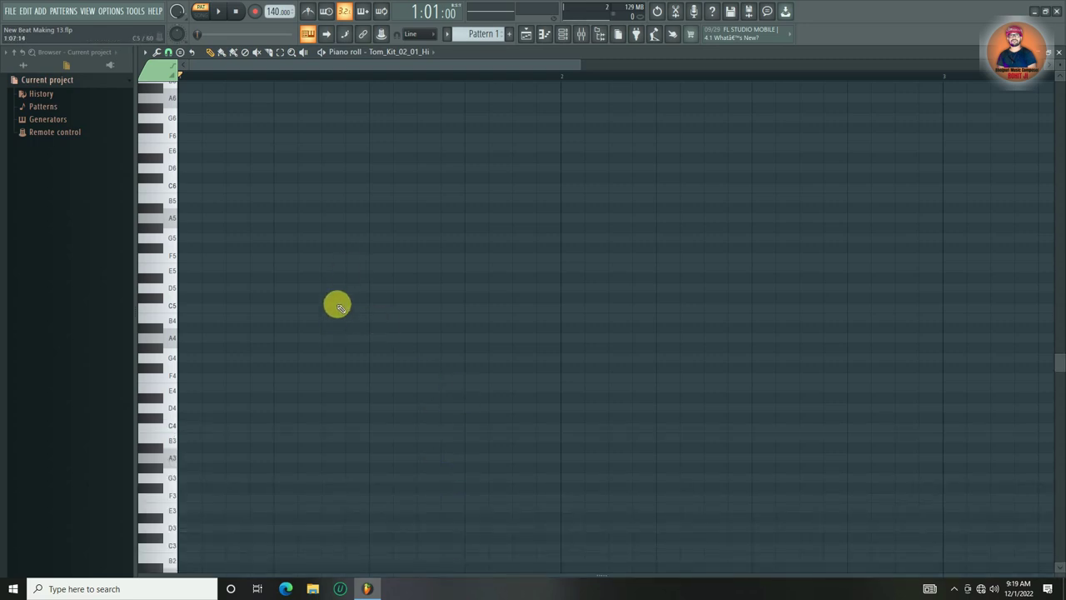
pyautogui.scroll(-2, 226, 72)
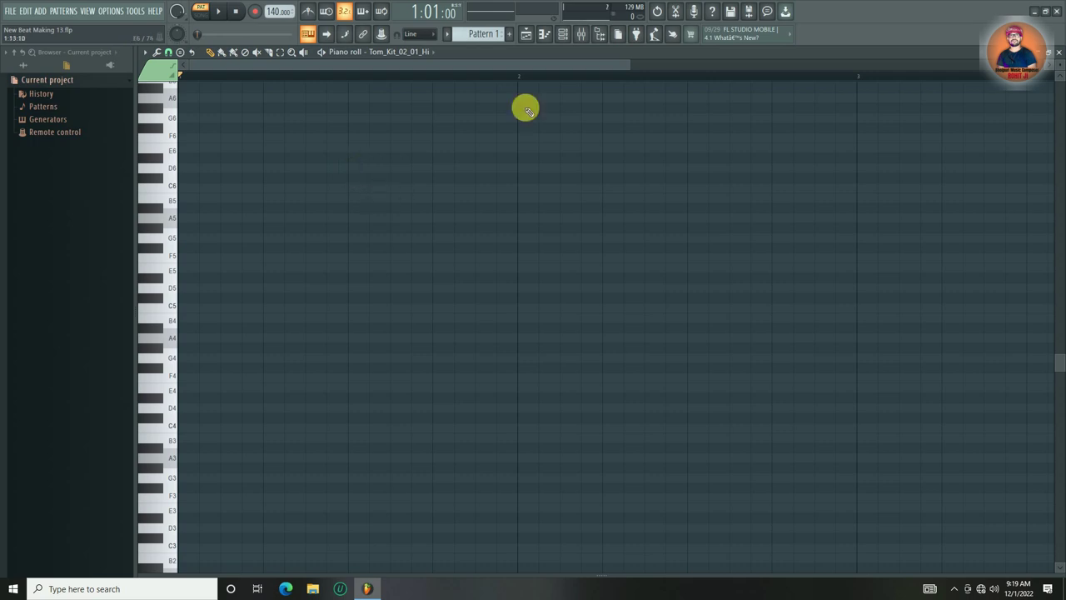
pyautogui.click(1058, 51)
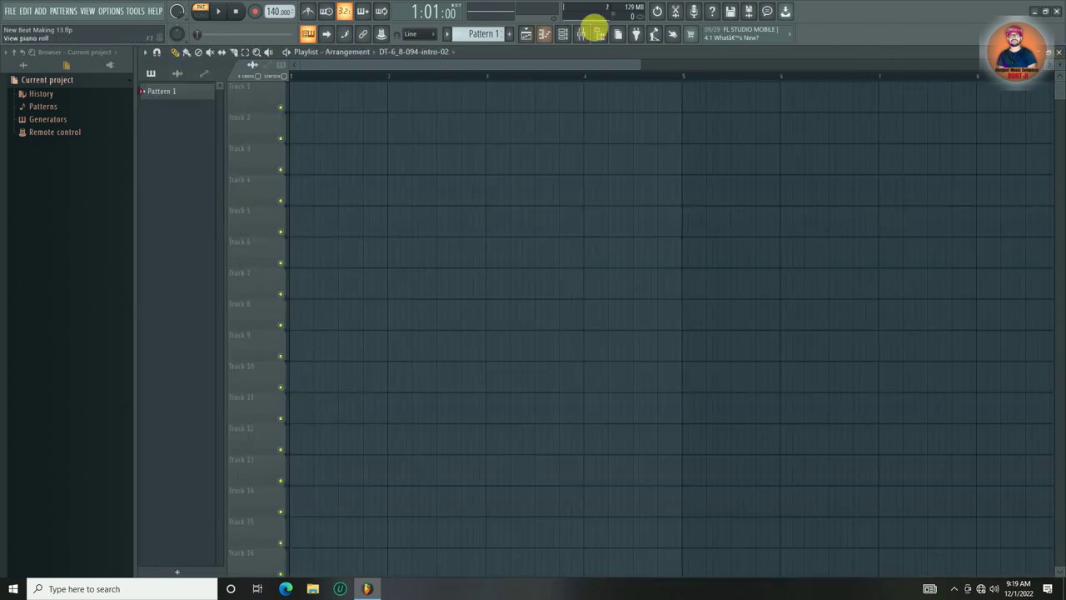
# - Audition the drum channels in the channel rack, from GM TambDjAkashMix.in down to India Tech 1 - Ghatam Samples (1)
pyautogui.click(564, 33)
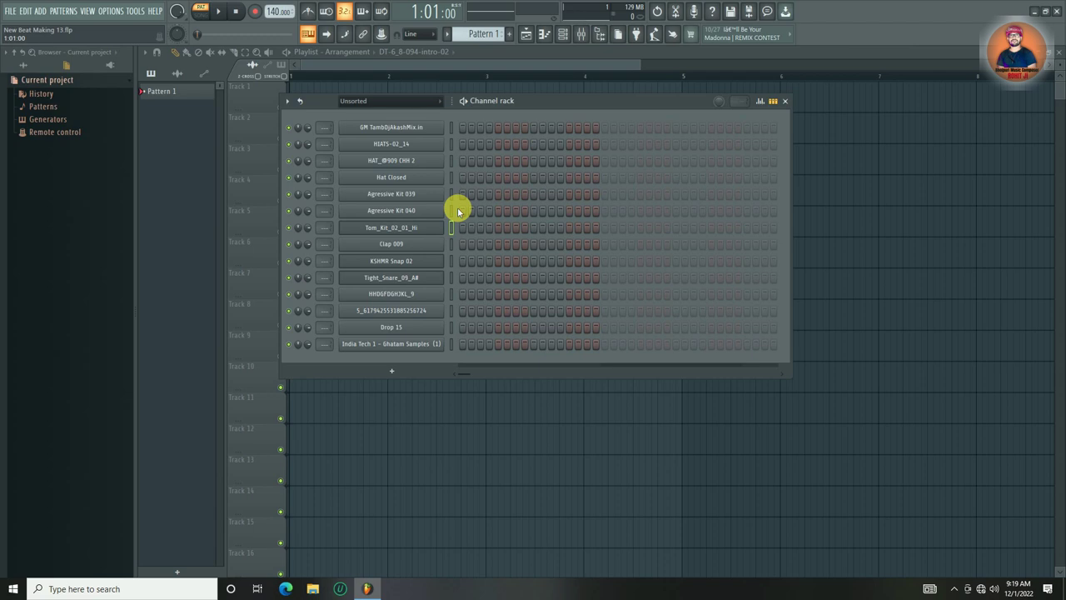
pyautogui.click(452, 127)
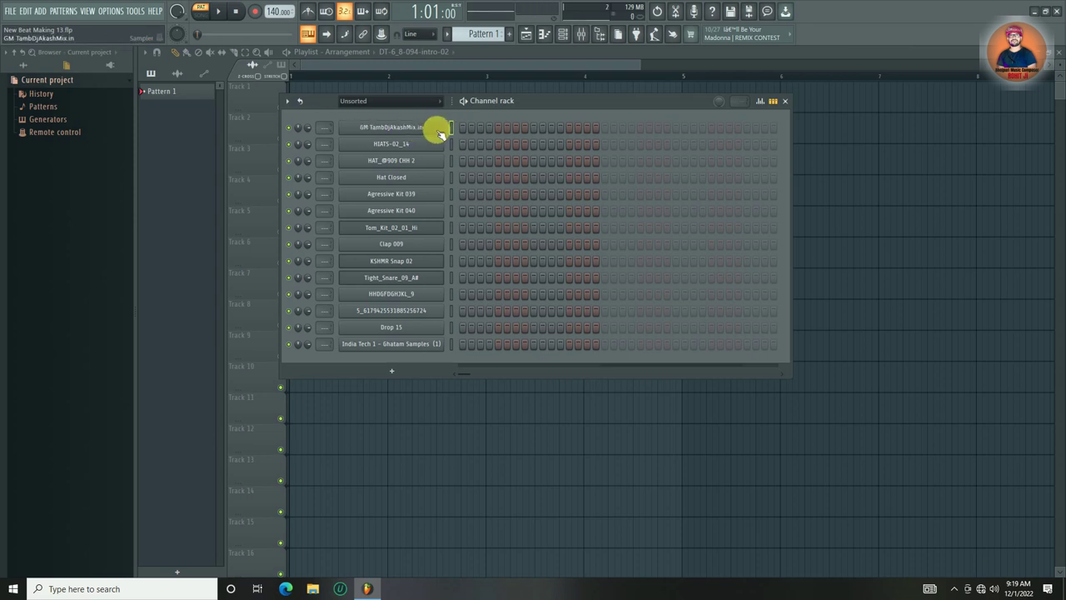
pyautogui.click(451, 145)
pyautogui.click(450, 175)
pyautogui.click(452, 195)
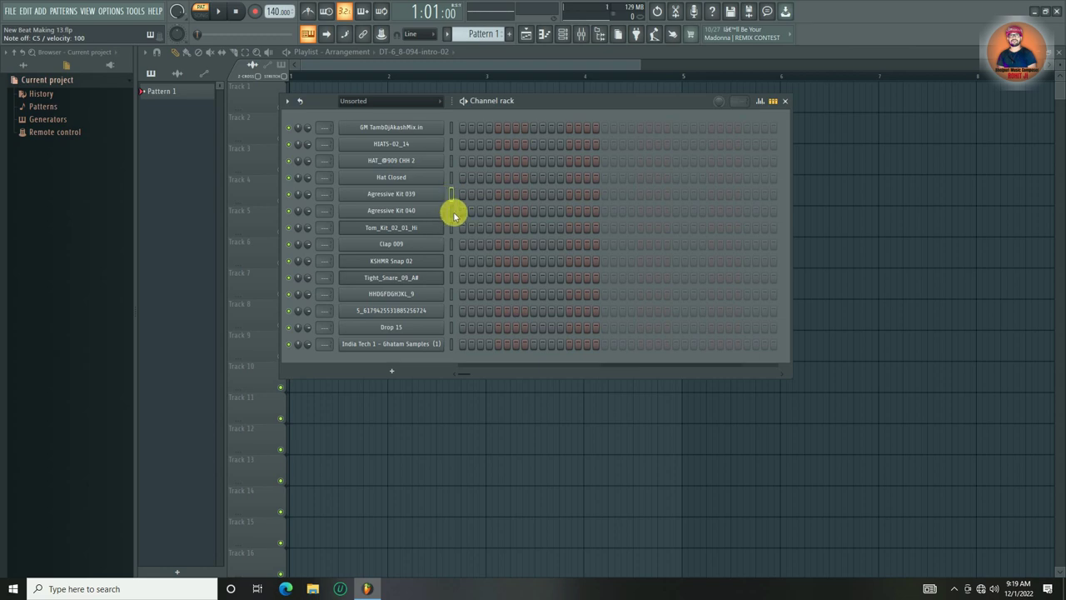
pyautogui.click(450, 212)
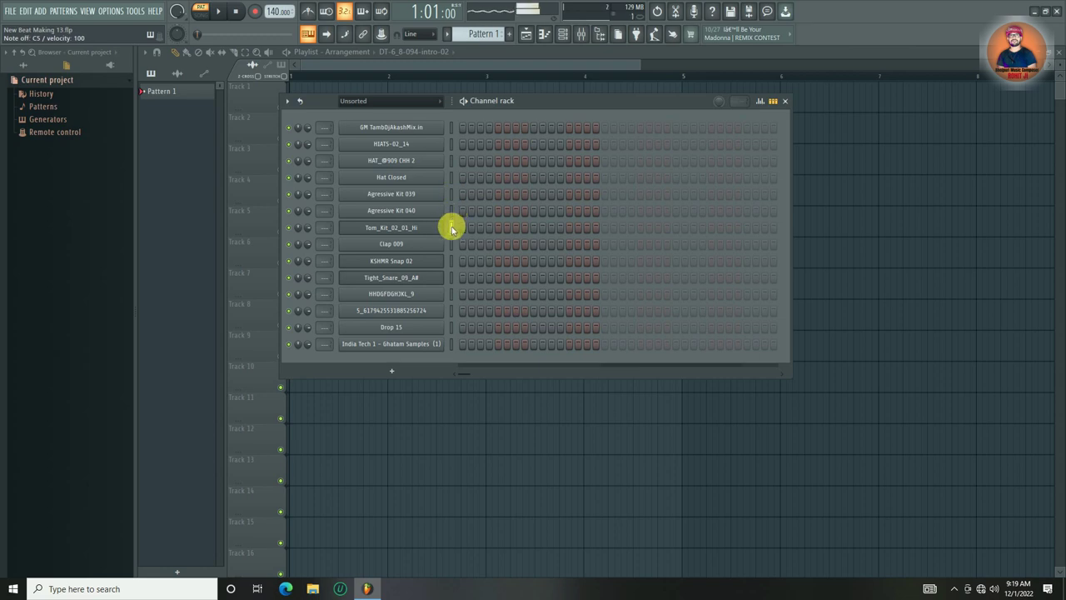
pyautogui.click(452, 244)
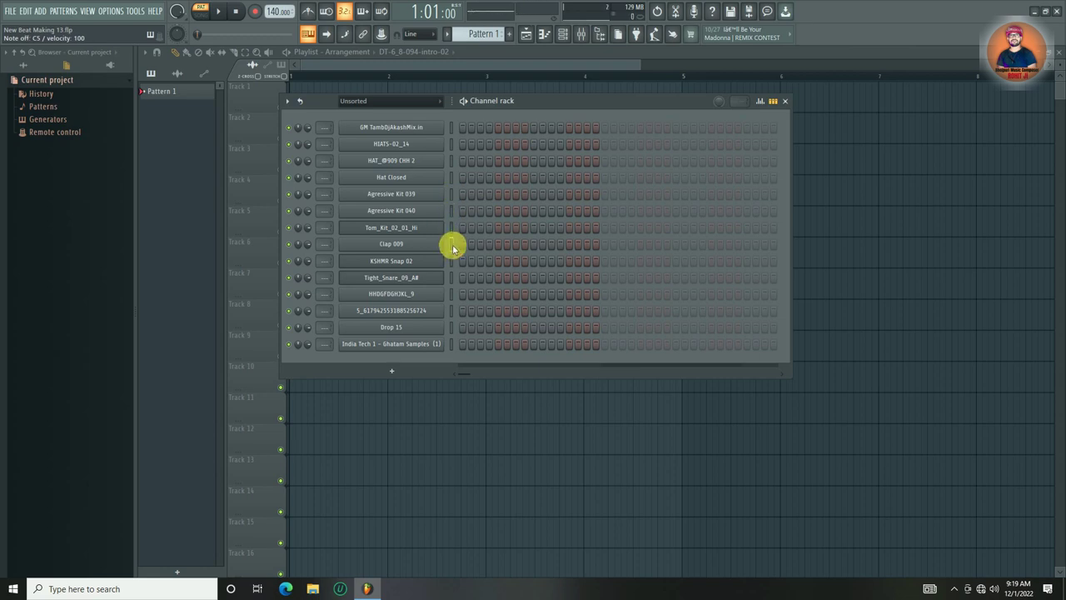
pyautogui.click(450, 261)
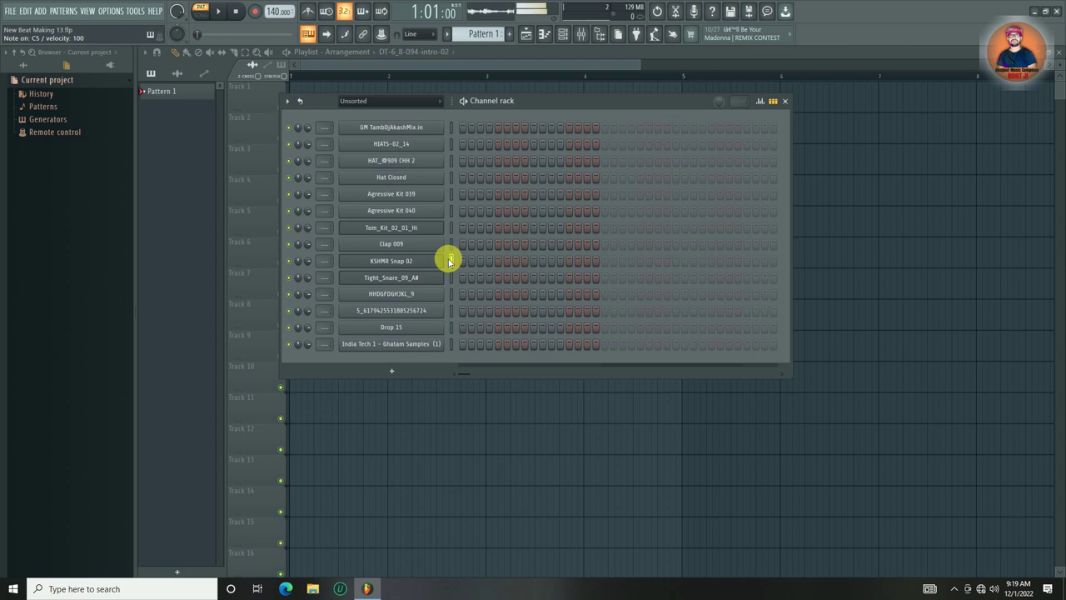
pyautogui.click(451, 277)
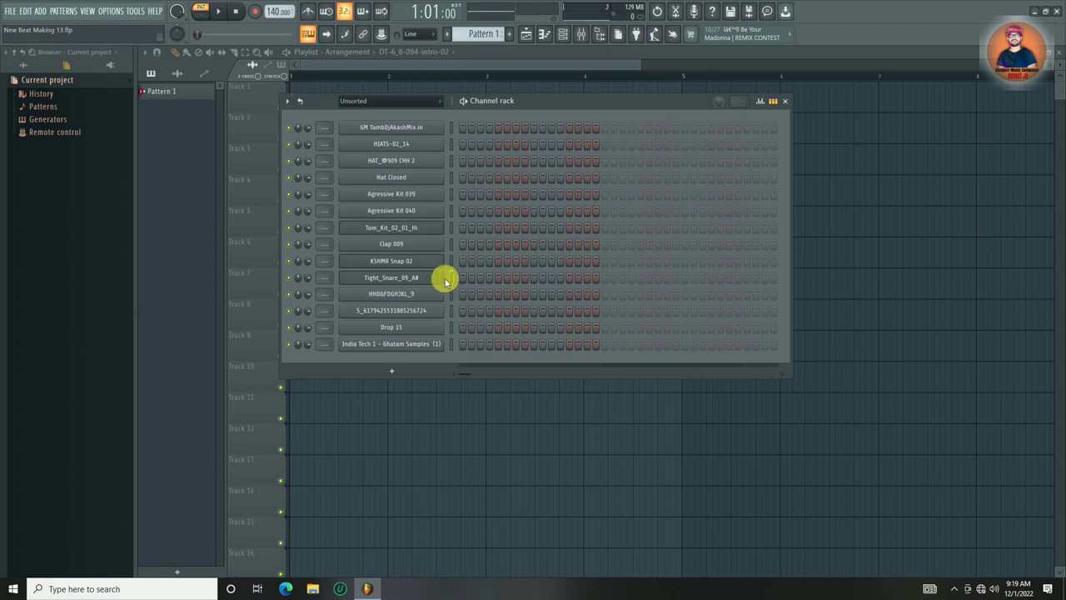
pyautogui.press('q')
pyautogui.press('q')
pyautogui.click(451, 294)
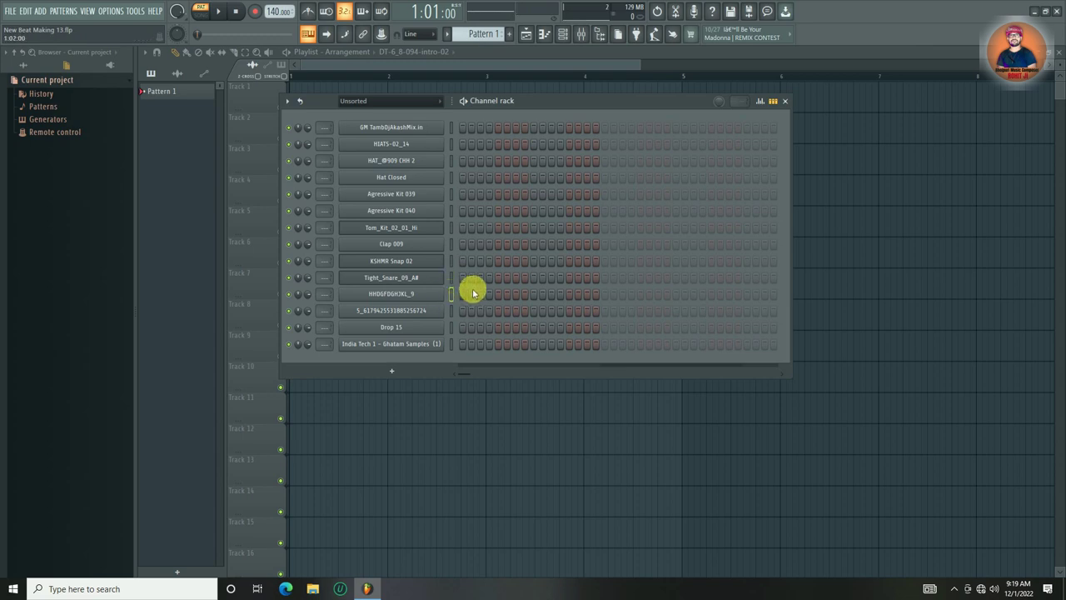
pyautogui.press('q')
pyautogui.click(450, 311)
pyautogui.press('q')
pyautogui.click(453, 331)
pyautogui.click(452, 344)
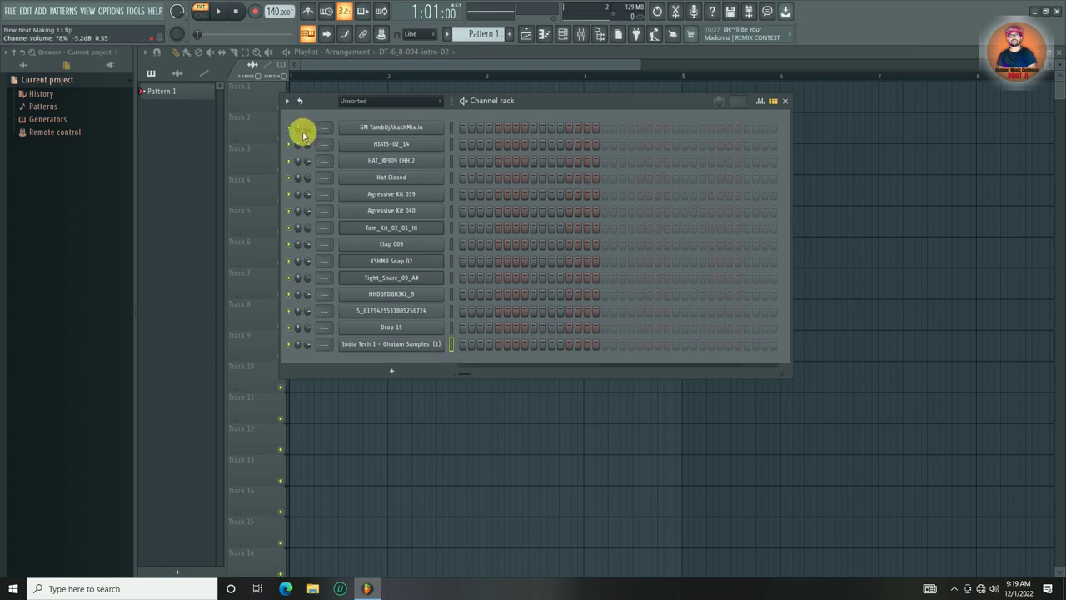
pyautogui.press('F6')
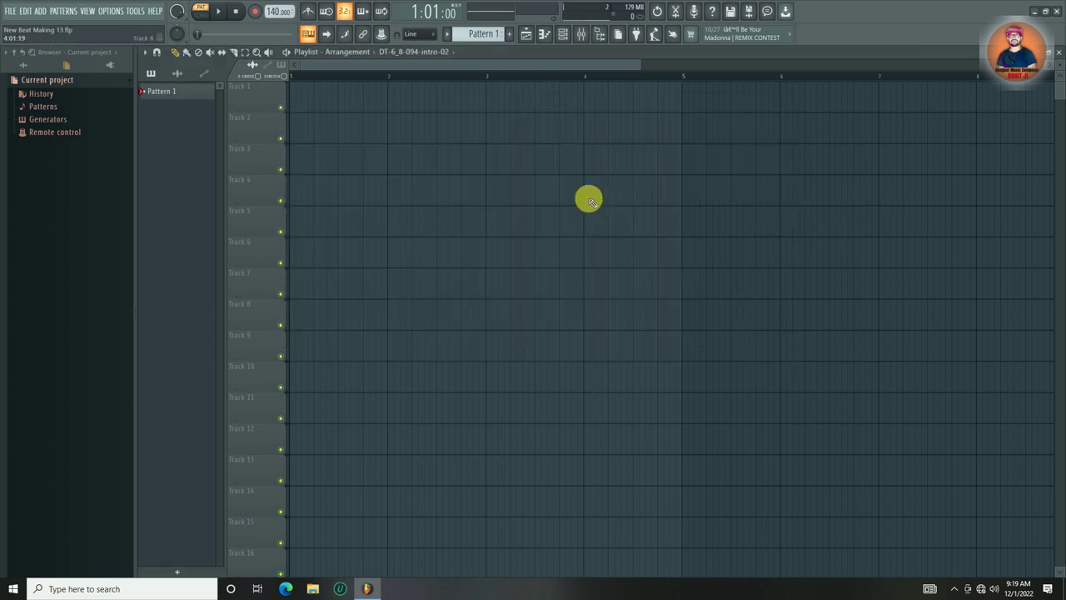
# - Place the DT-6_8-094-03 audio clip at bar 1 of Track 7, play it and delete it
pyautogui.click(175, 74)
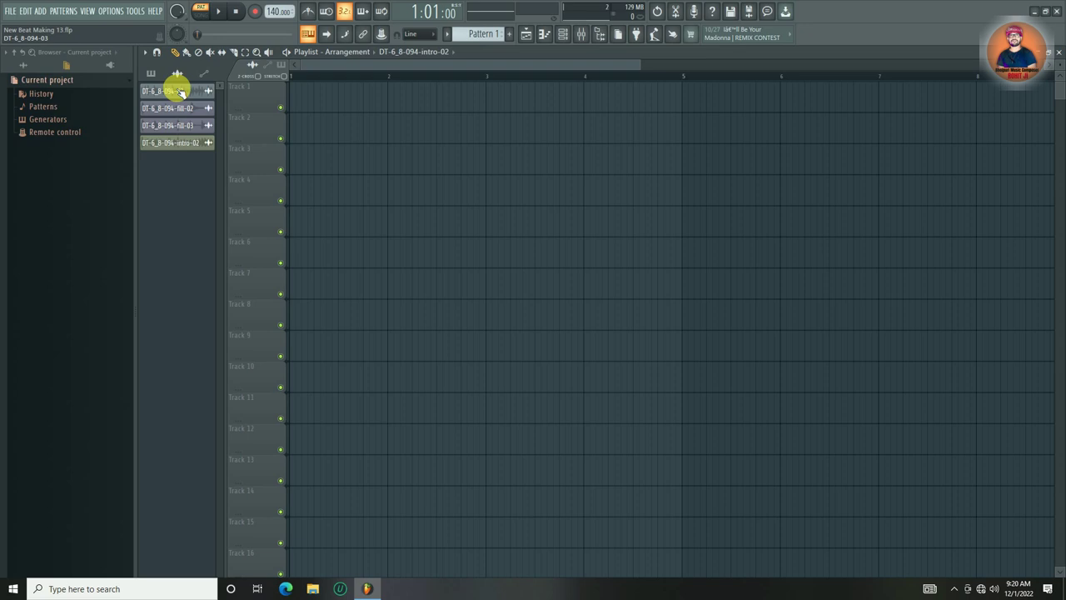
pyautogui.click(179, 92)
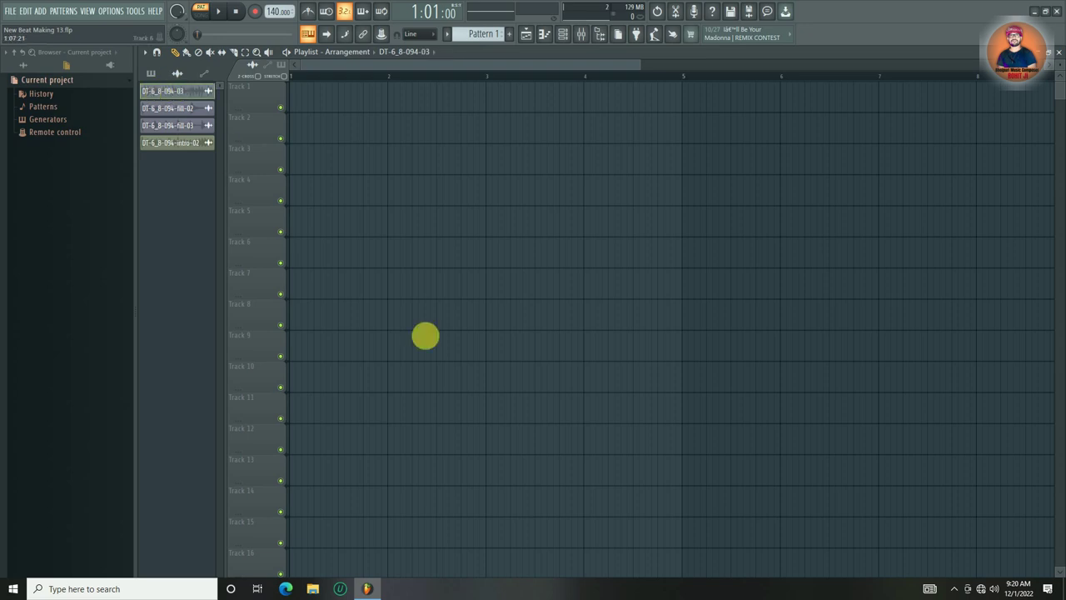
pyautogui.click(330, 292)
pyautogui.click(298, 73)
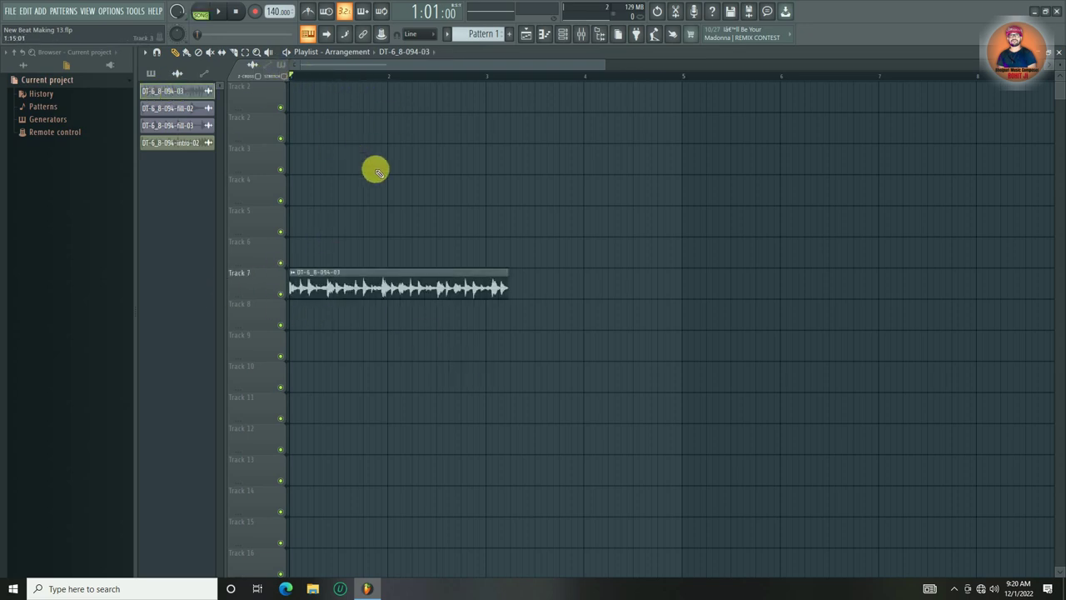
pyautogui.press('space')
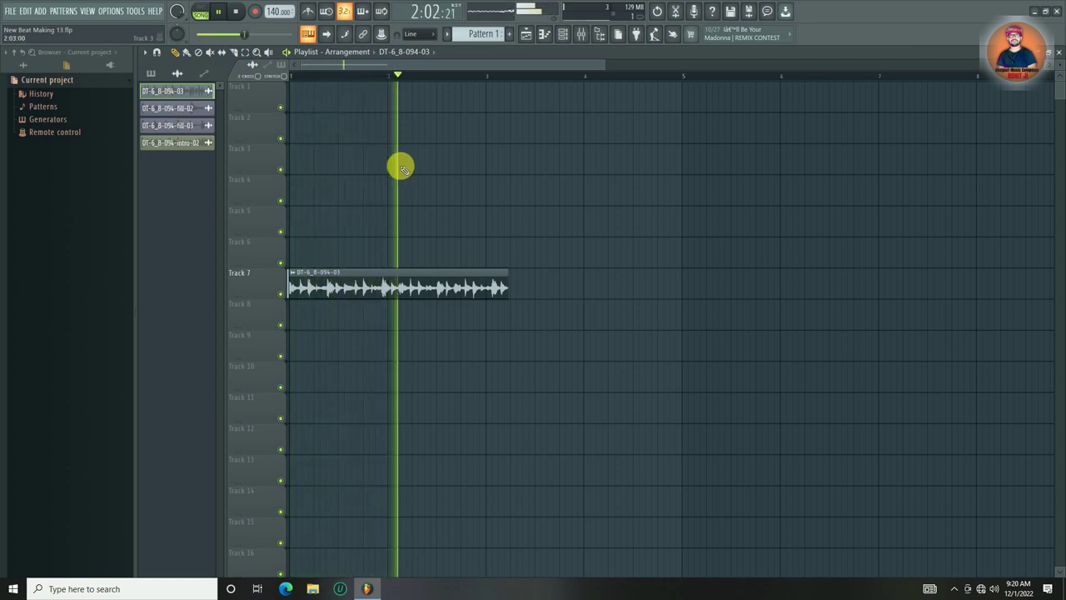
pyautogui.press('space')
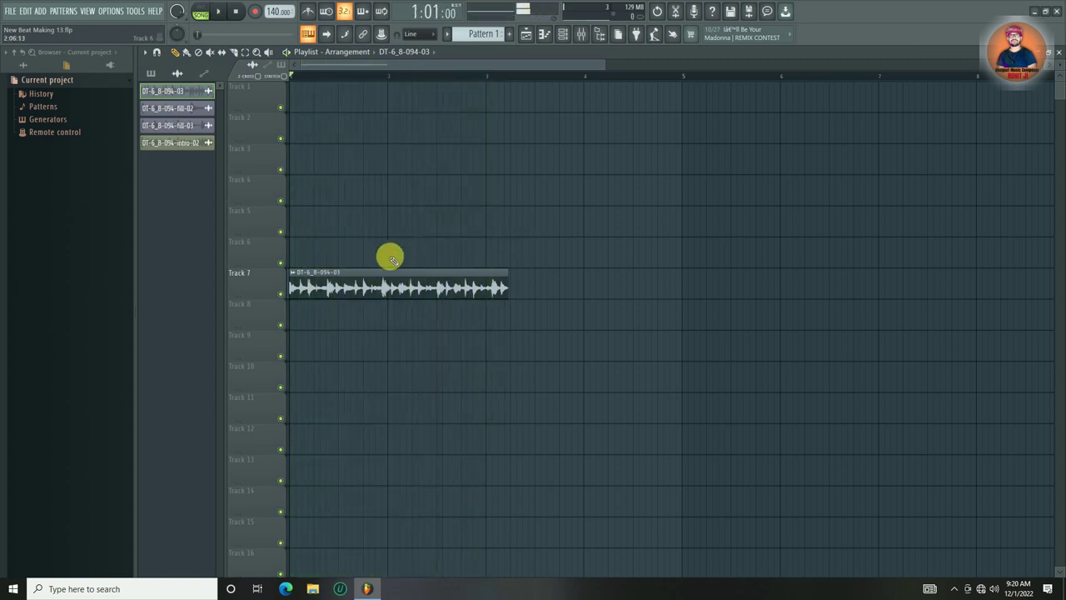
pyautogui.rightClick(341, 282)
# - Place the DT-6_8-094-fill-02 clip at the start of Track 8, listen to it and delete it
pyautogui.click(167, 109)
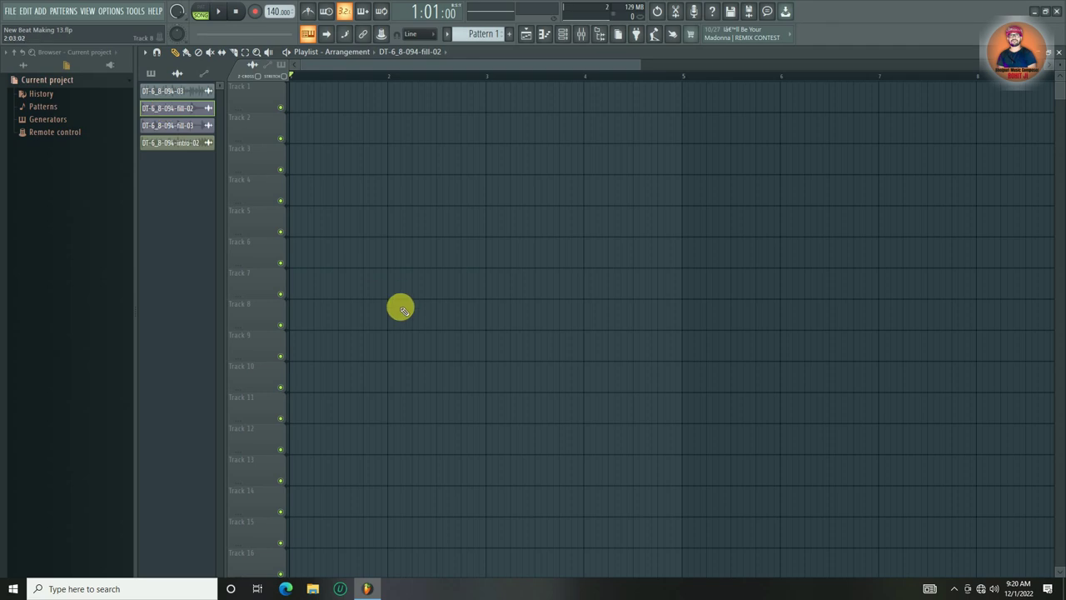
pyautogui.moveTo(329, 315); pyautogui.dragTo(298, 326)
pyautogui.press('space')
pyautogui.press('space')
pyautogui.rightClick(334, 314)
# - Audition the DT-6_8-094-fill-03 clip at bar 1 of Track 8 and remove it from the playlist
pyautogui.click(180, 127)
pyautogui.click(309, 309)
pyautogui.moveTo(309, 310); pyautogui.dragTo(298, 310)
pyautogui.press('space')
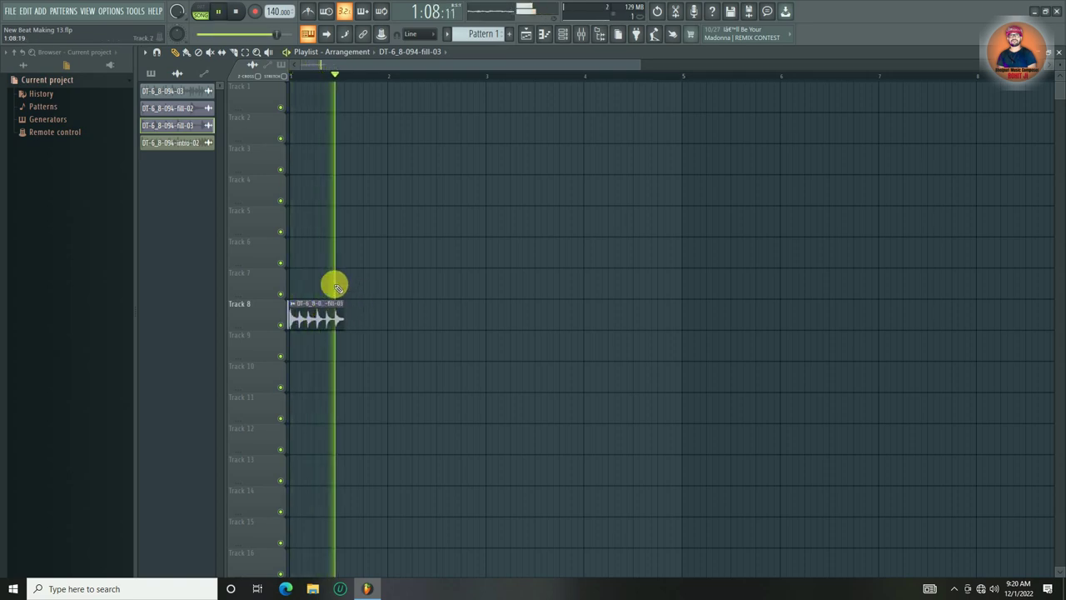
pyautogui.press('space')
pyautogui.rightClick(321, 315)
# - Place the DT-6_8-094-intro-02 clip at bar 1 of Track 8, play it and clear it from the track
pyautogui.click(174, 143)
pyautogui.moveTo(333, 315); pyautogui.dragTo(308, 319)
pyautogui.press('space')
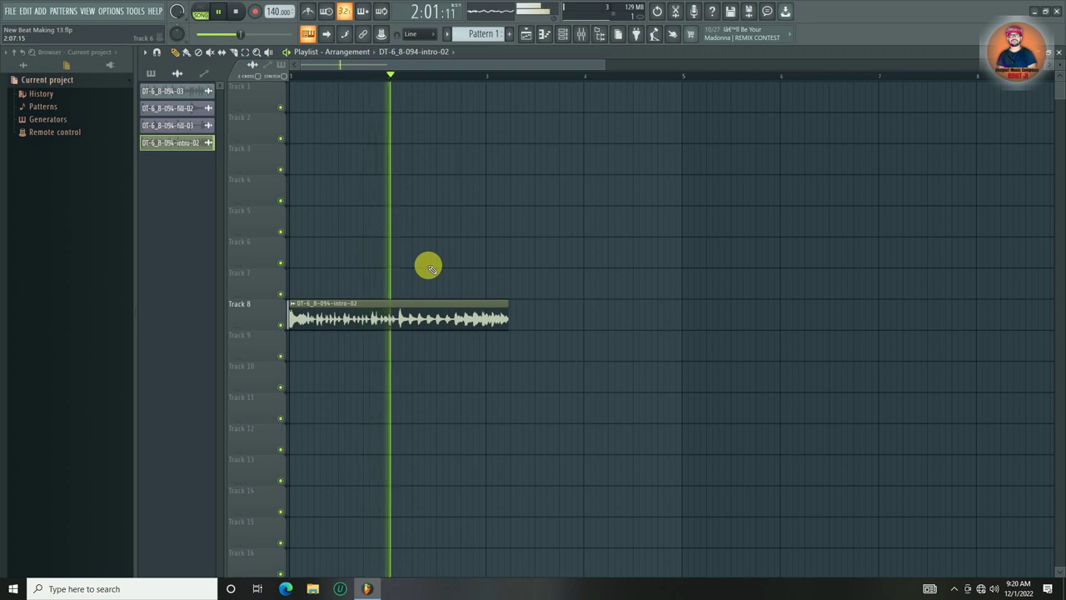
pyautogui.press('space')
pyautogui.rightClick(425, 325)
# - Find the Dj pari best sample in the New Soft Loops folder under New Project and place it at bar 3 of Track 5
pyautogui.scroll(-3, 330, 81)
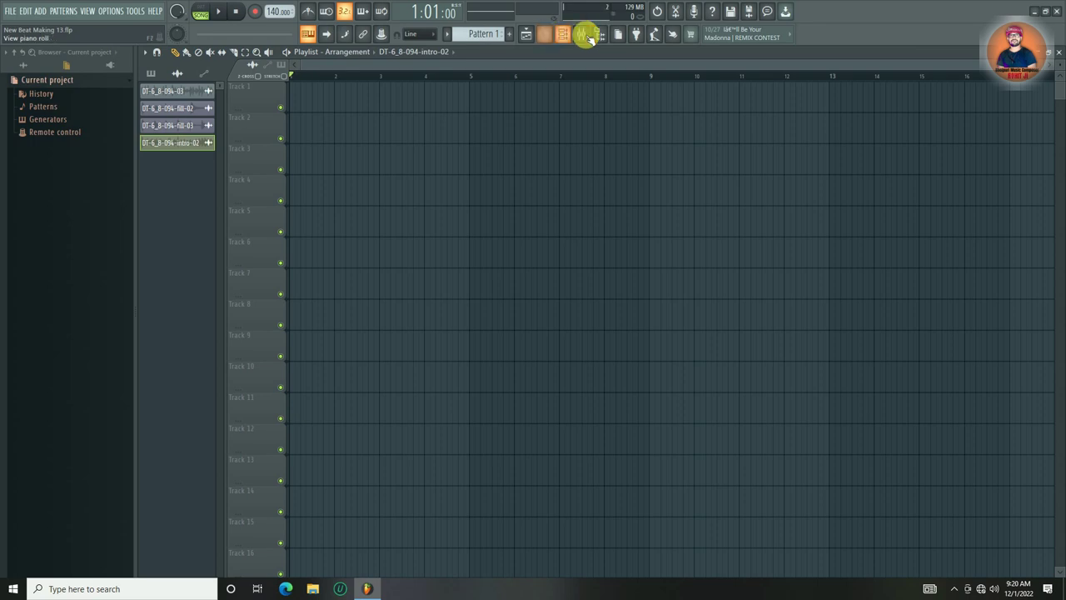
pyautogui.click(564, 35)
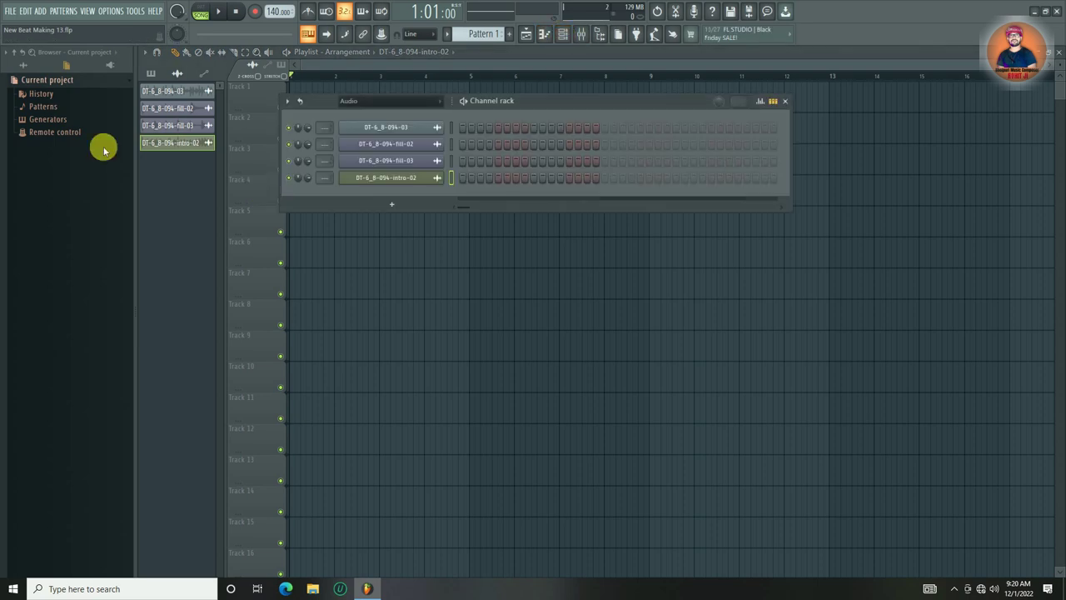
pyautogui.click(9, 53)
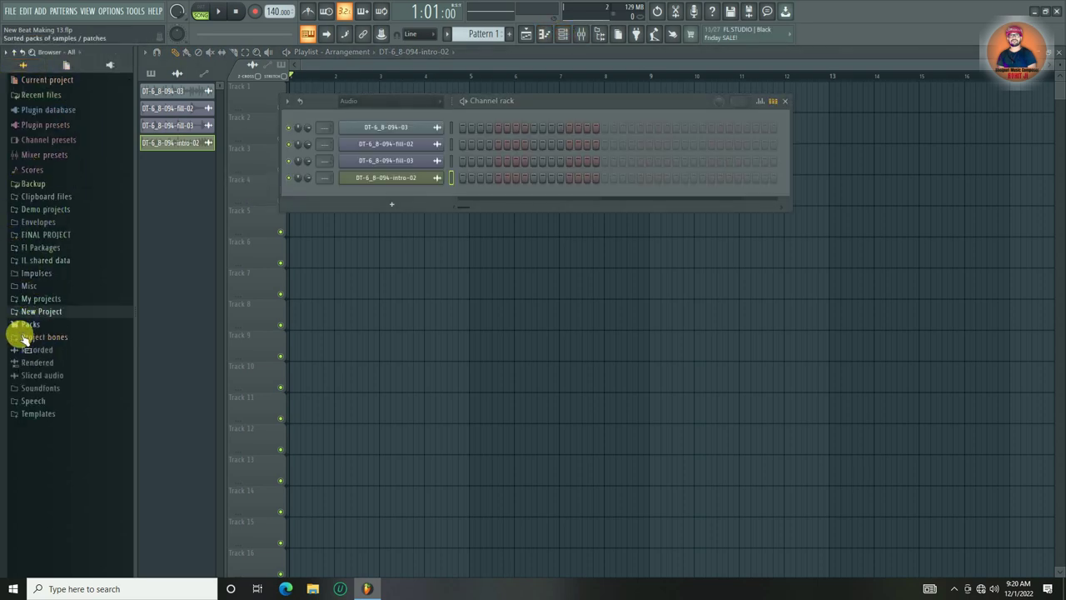
pyautogui.click(46, 311)
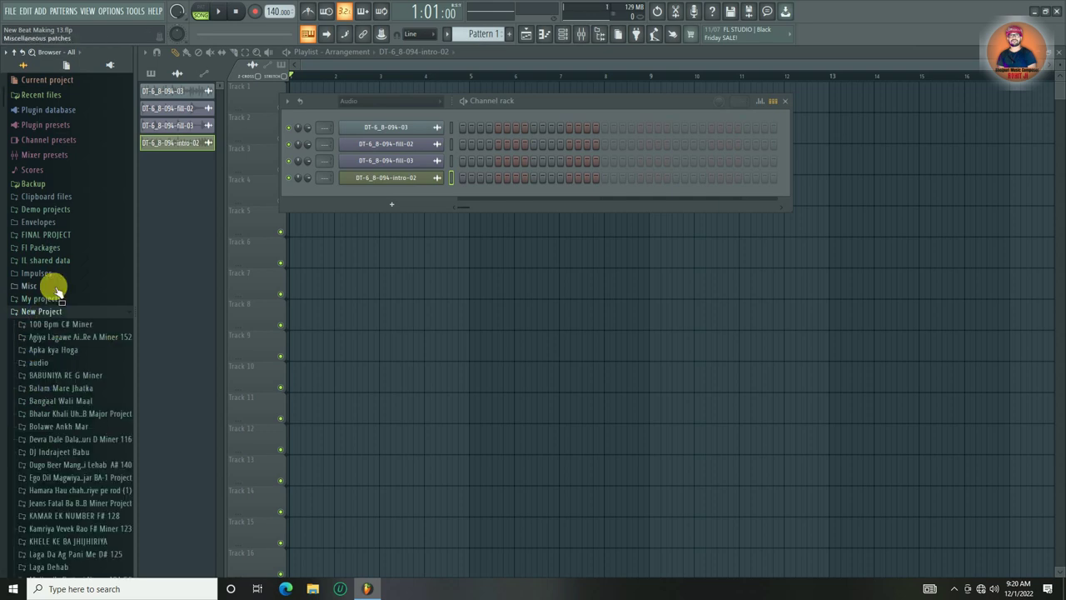
pyautogui.scroll(-5, 50, 350)
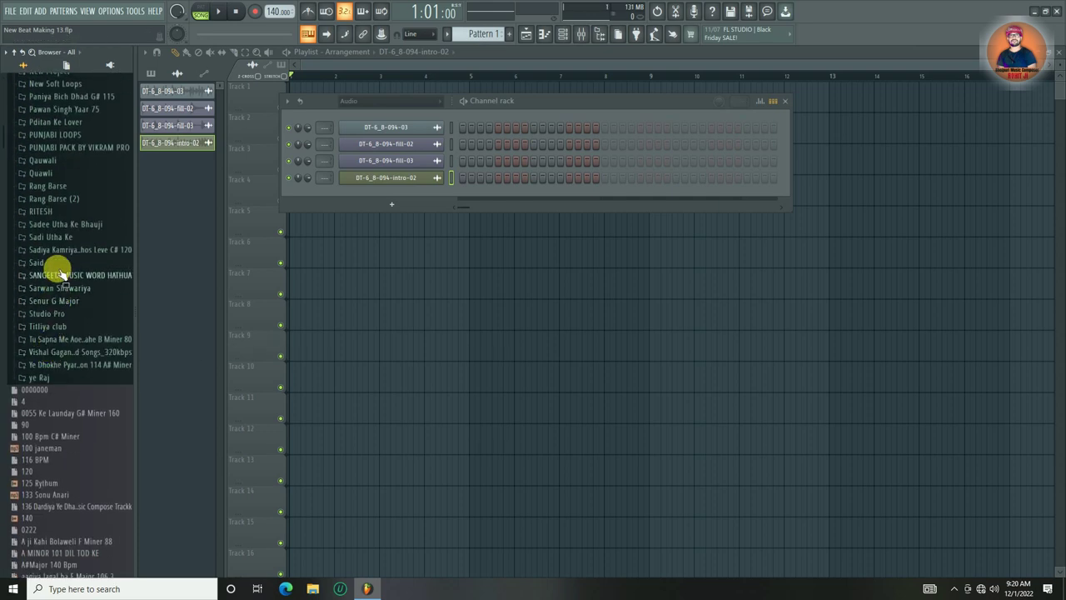
pyautogui.scroll(5, 59, 291)
pyautogui.click(61, 295)
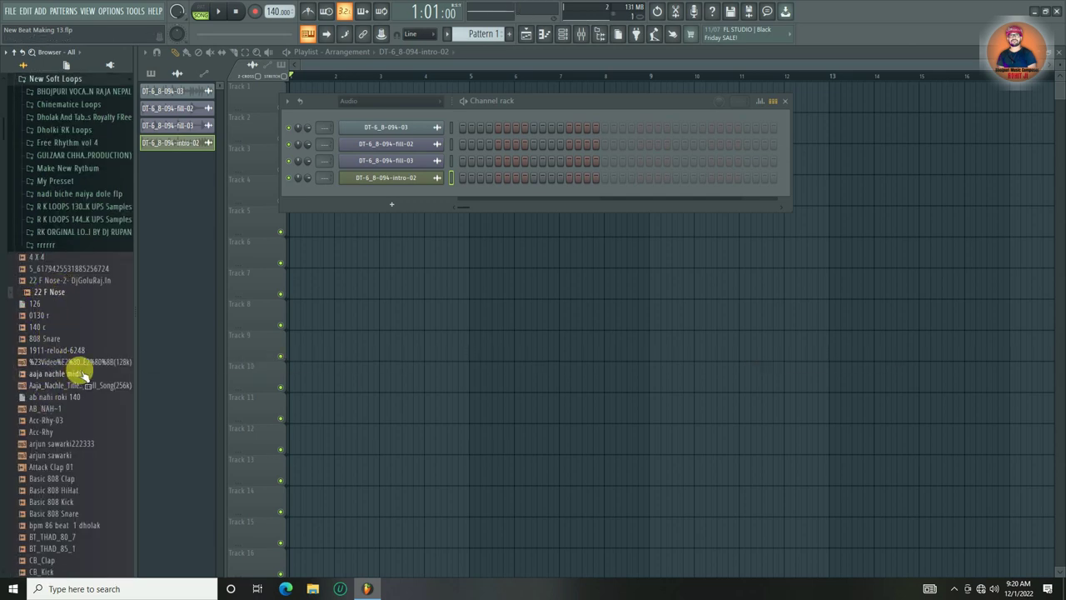
pyautogui.scroll(-10, 36, 375)
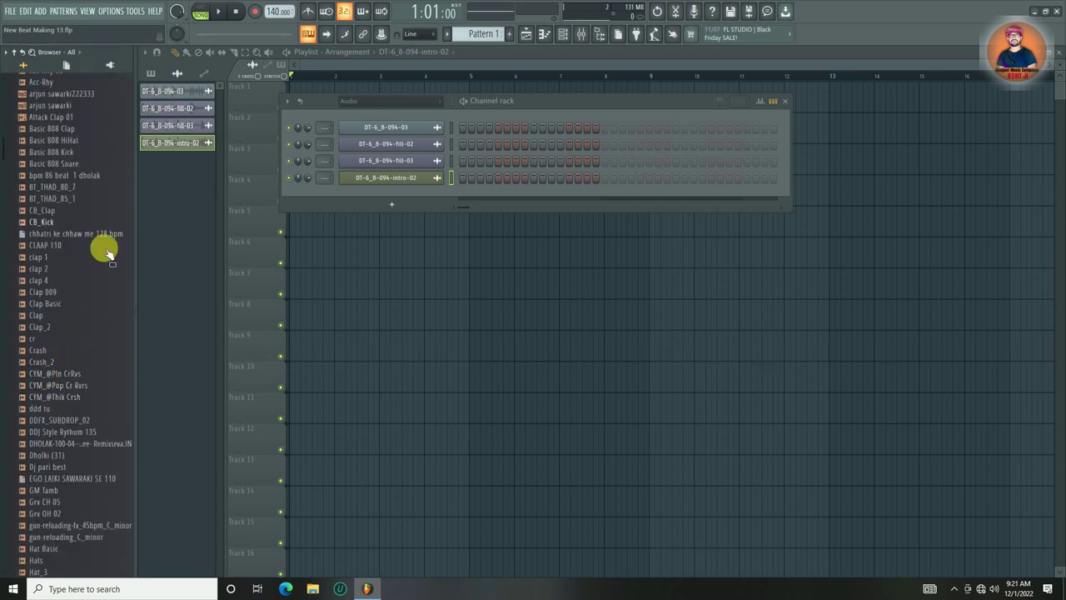
pyautogui.click(43, 465)
pyautogui.scroll(-8, 50, 442)
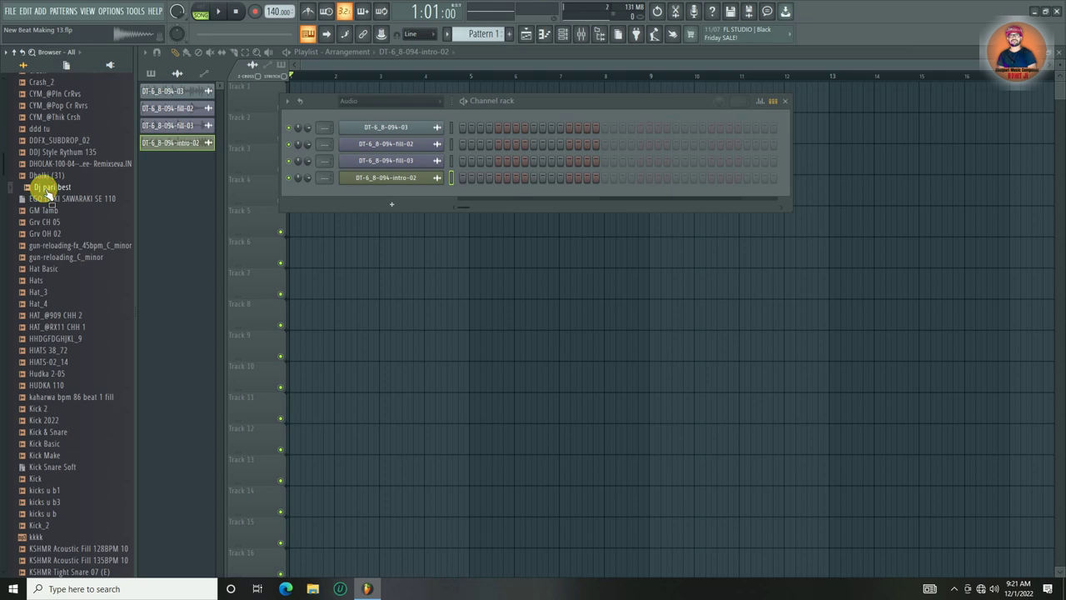
pyautogui.moveTo(47, 192); pyautogui.dragTo(381, 221)
# - Play the Dj pari best clip from song position 2:13:00, just before bar 3
pyautogui.click(373, 76)
pyautogui.press('space')
pyautogui.scroll(3, 373, 77)
pyautogui.press('space')
pyautogui.press('space')
pyautogui.press('space')
# - Move the Dj pari best clip to Track 3, repeat it on all four beats of bar 3 and play the result
pyautogui.moveTo(408, 231); pyautogui.dragTo(405, 166)
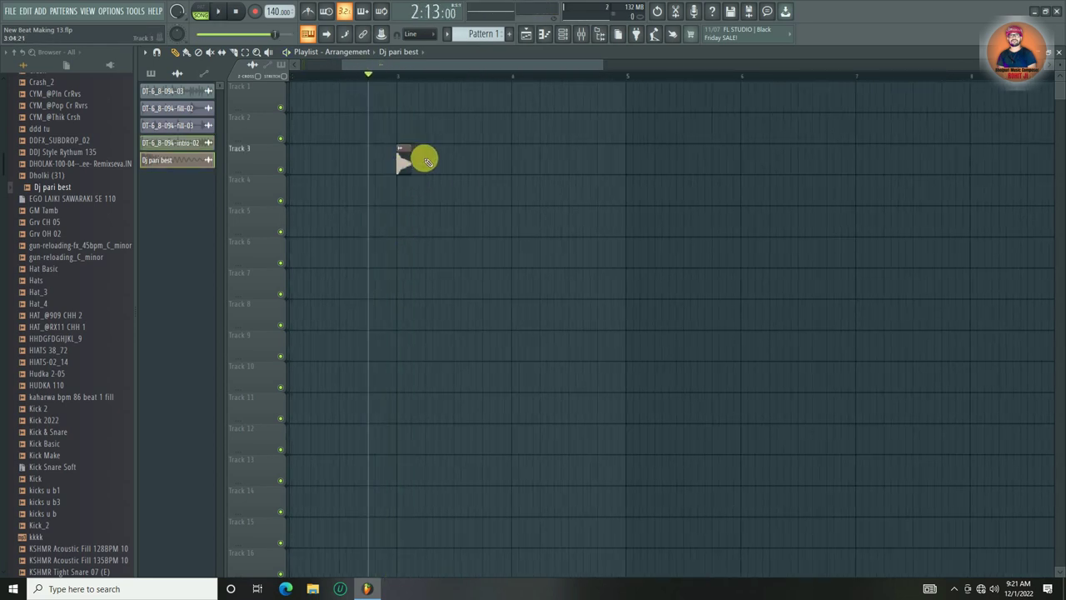
pyautogui.click(457, 161)
pyautogui.click(486, 159)
pyautogui.press('space')
pyautogui.press('space')
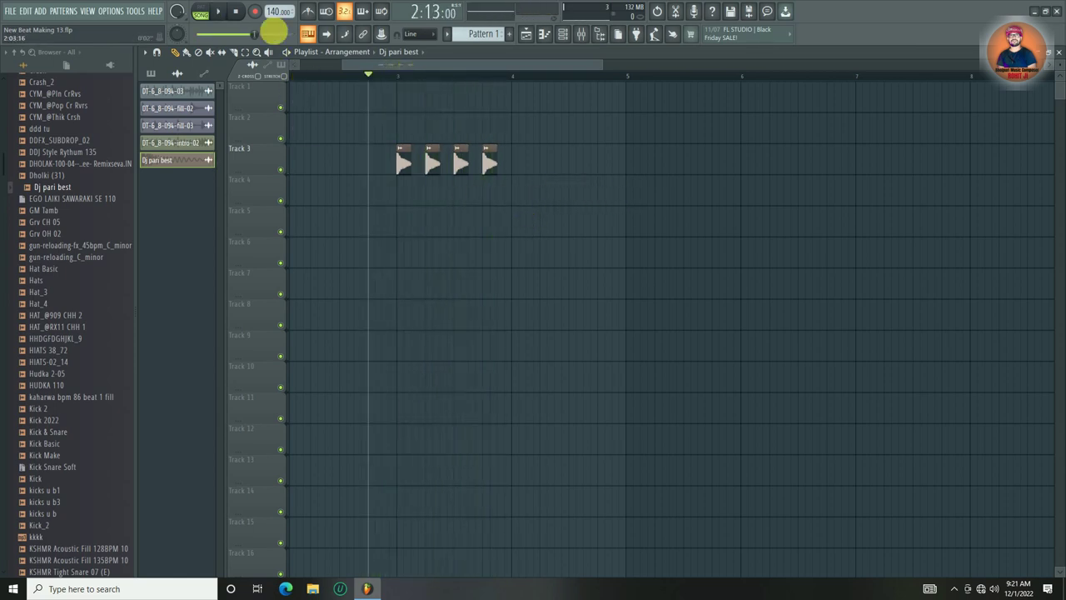
# - Set the song tempo to 120 BPM and play the four Dj pari best hits
pyautogui.rightClick(277, 13)
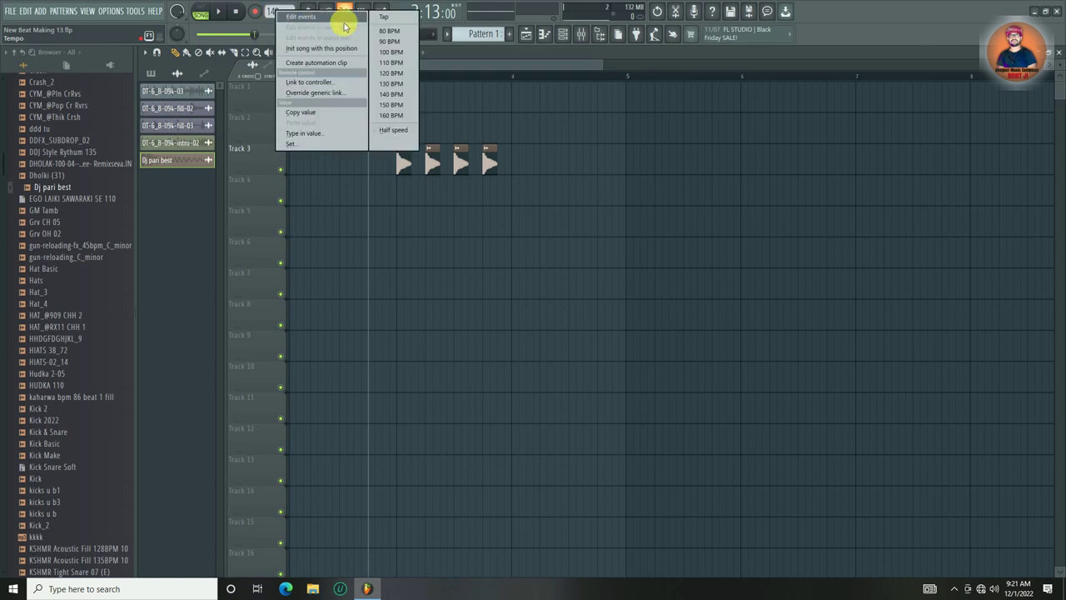
pyautogui.click(391, 74)
pyautogui.press('space')
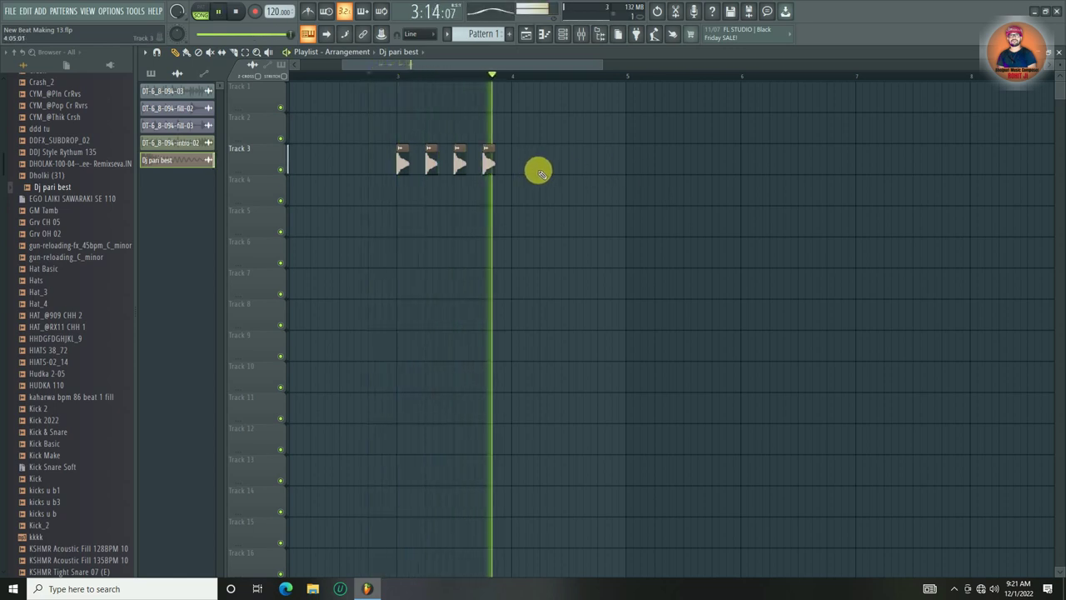
pyautogui.press('space')
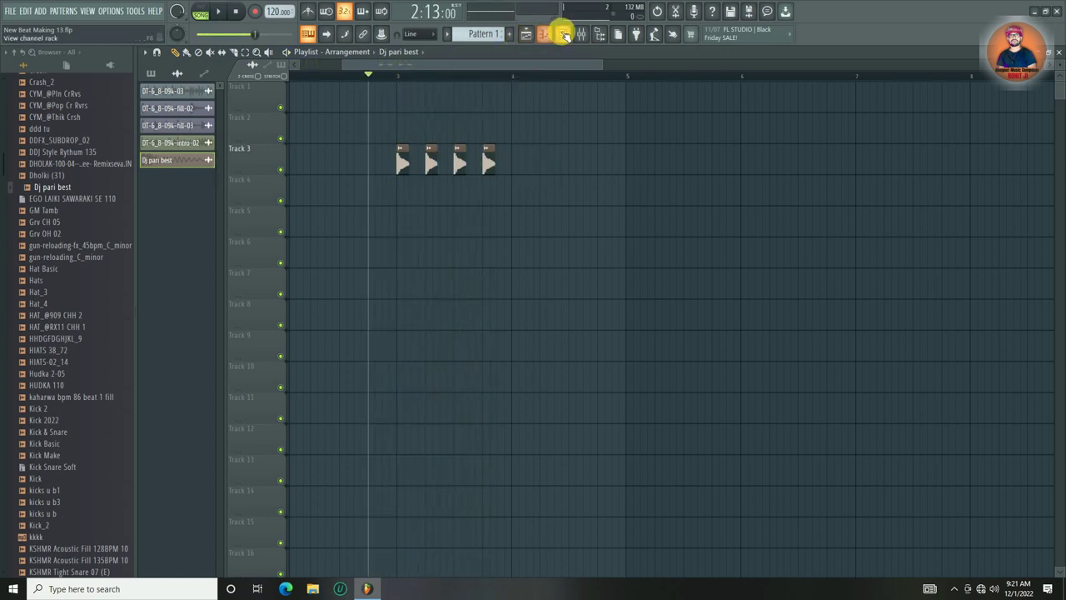
# - Open the channel rack, name the pattern Kick and show the Unsorted channel group
pyautogui.click(562, 34)
pyautogui.click(510, 34)
pyautogui.click(513, 50)
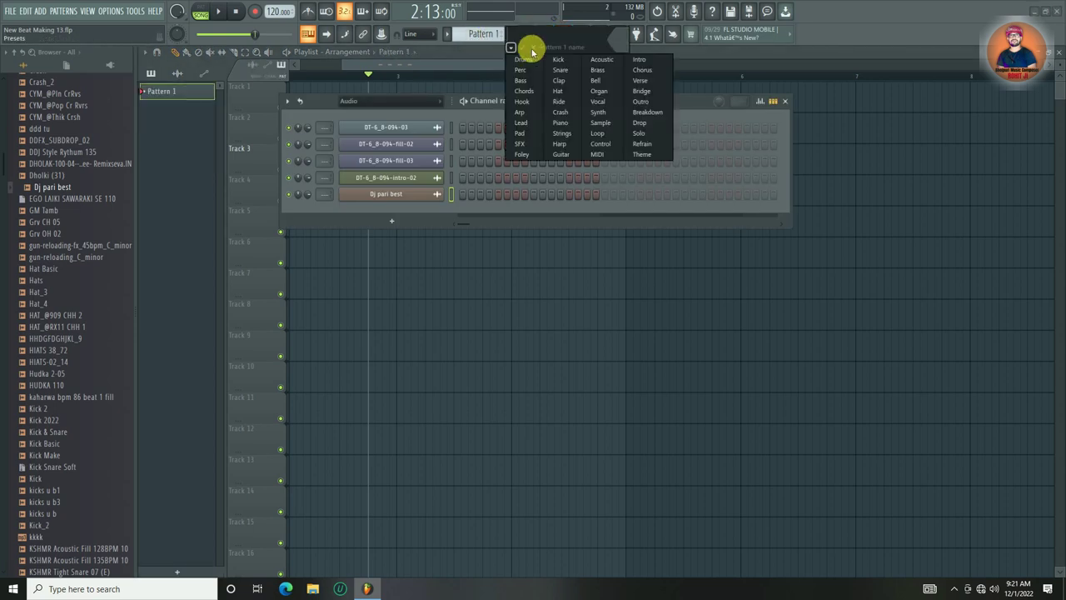
pyautogui.click(572, 60)
pyautogui.click(369, 100)
pyautogui.click(372, 137)
# - Fill every 4 steps of the GM TambDjAkashMix.in channel and place the Kick pattern at bar 3 of Track 4
pyautogui.rightClick(388, 133)
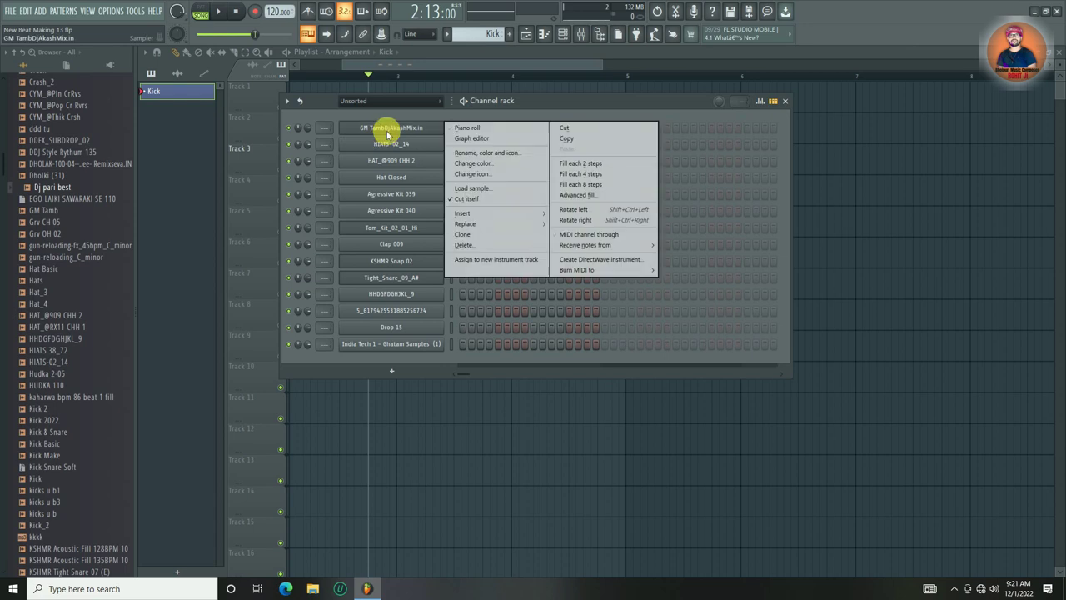
pyautogui.click(583, 173)
pyautogui.click(856, 225)
pyautogui.click(398, 195)
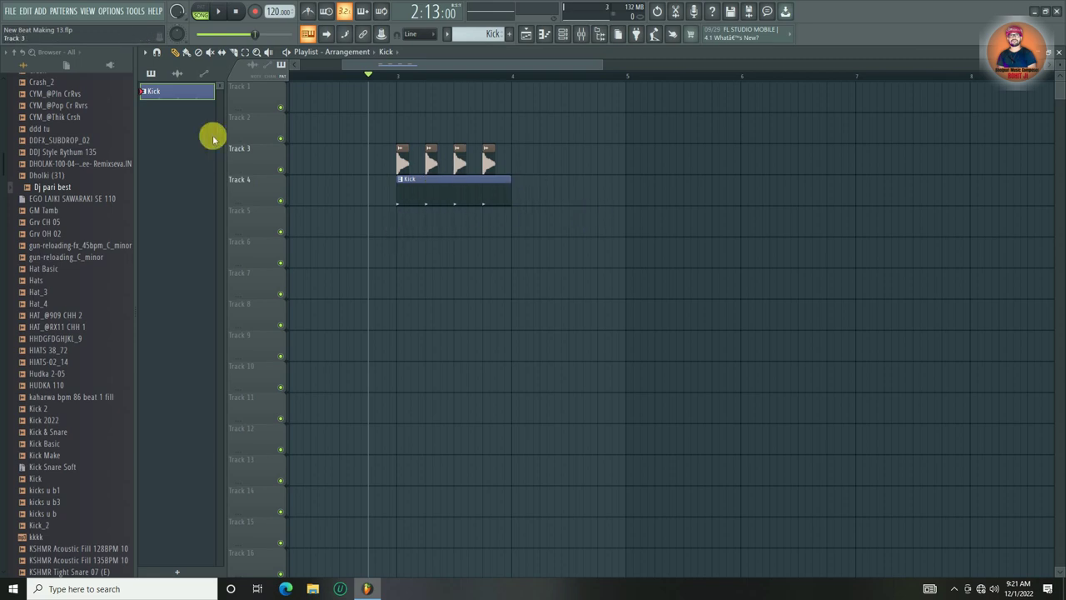
# - Set the playlist snap to 1/3 beat and briefly play the song with the channel rack open
pyautogui.click(158, 52)
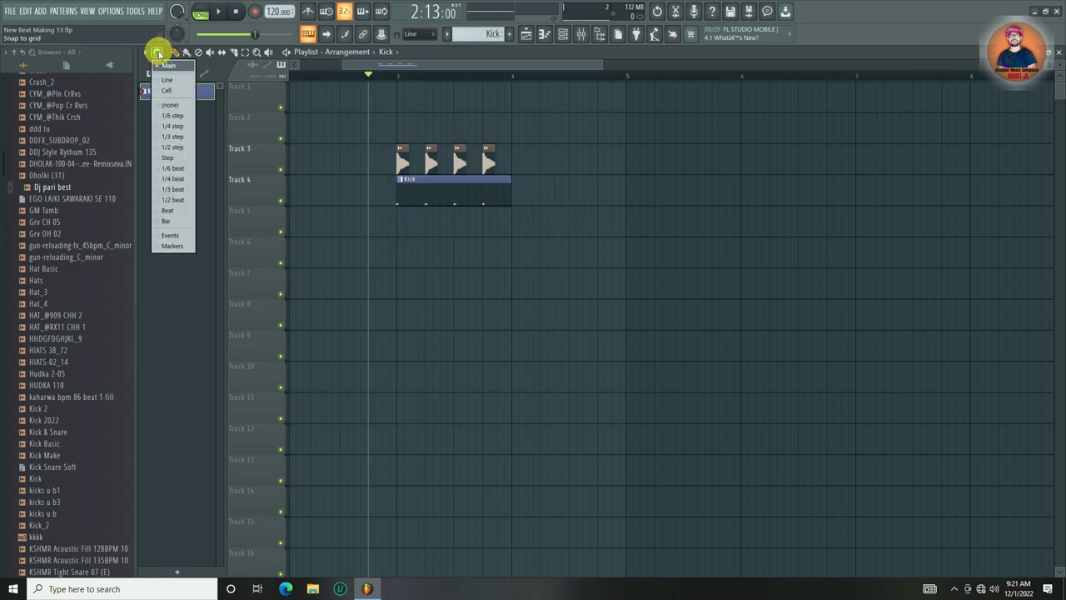
pyautogui.click(170, 192)
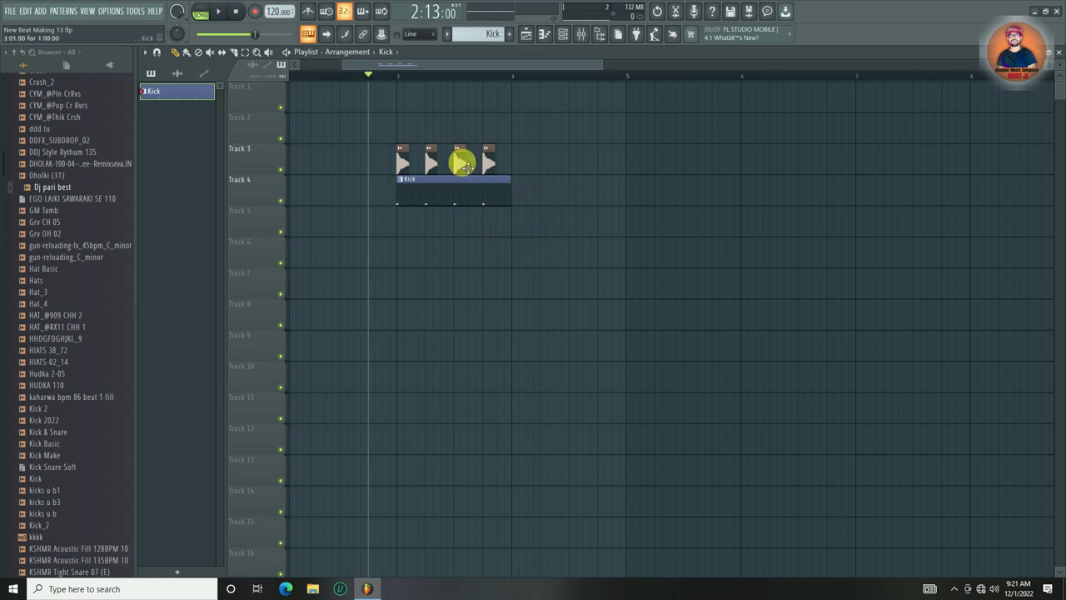
pyautogui.click(573, 37)
pyautogui.press('space')
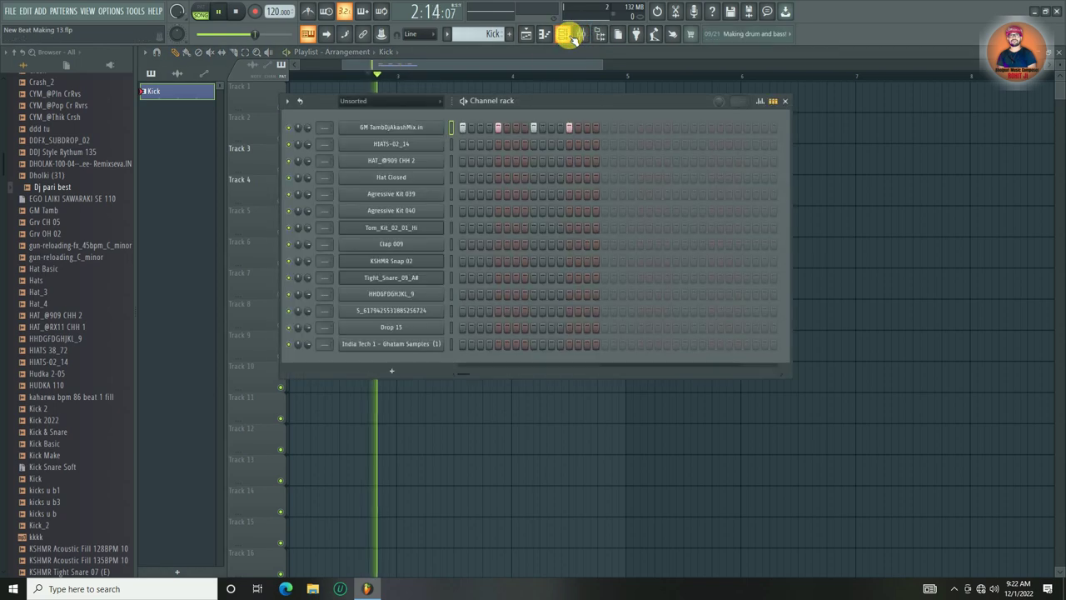
pyautogui.press('space')
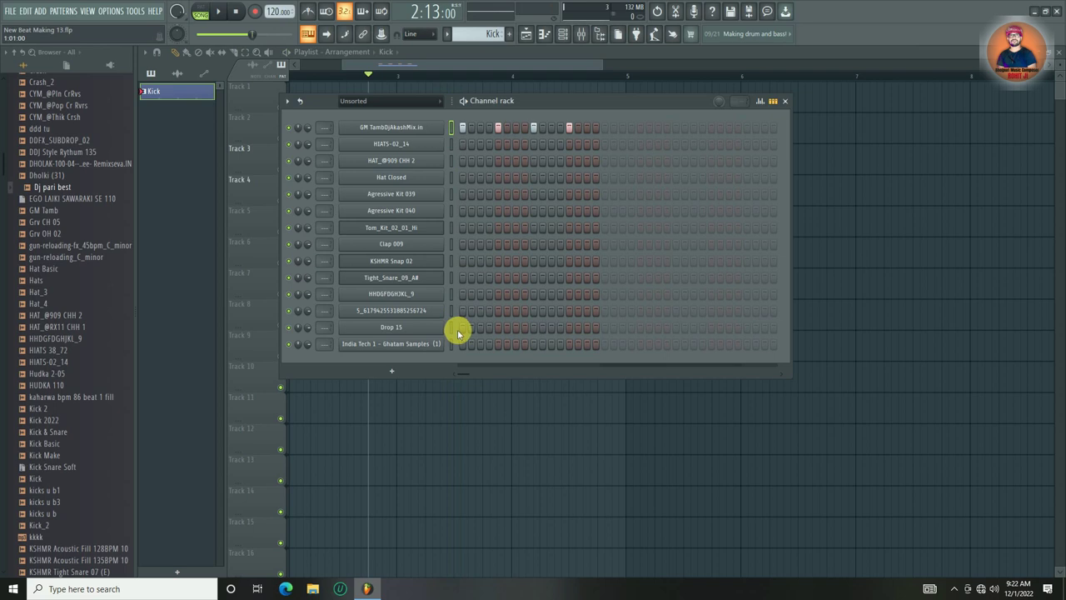
# - Select all channels in the Unsorted group, assign them to mixer tracks starting at 1 and close the channel rack
pyautogui.moveTo(454, 347); pyautogui.dragTo(464, 108)
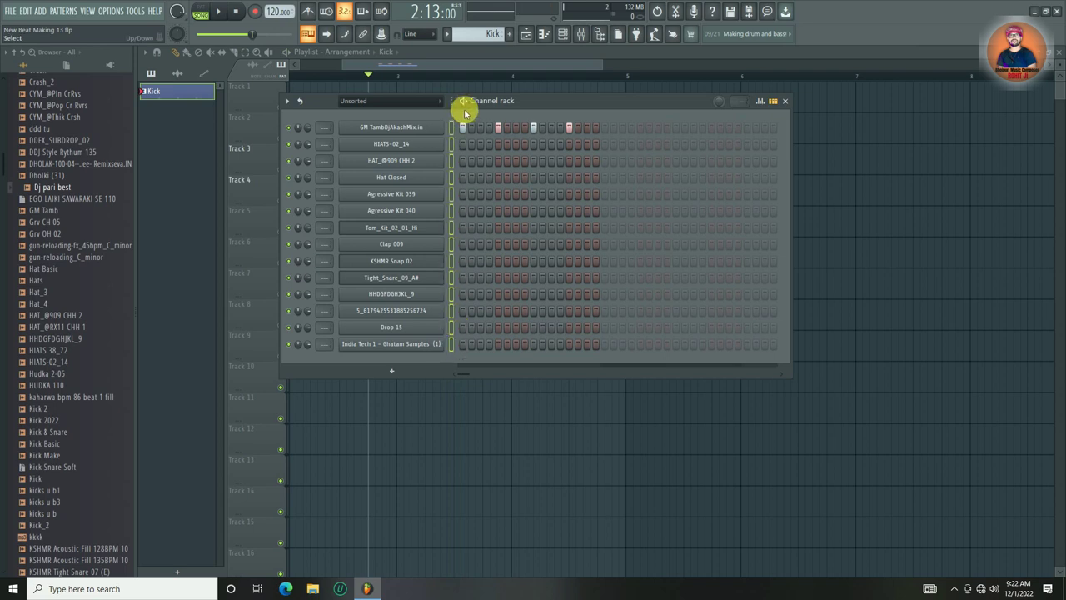
pyautogui.hotkey('ctrl', 'l')
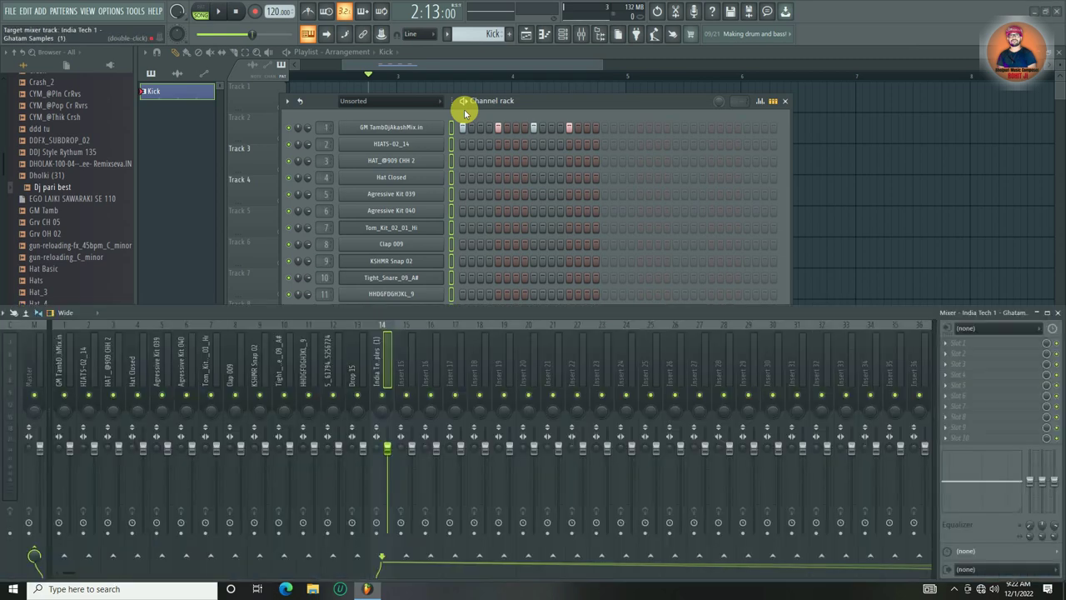
pyautogui.press('F6')
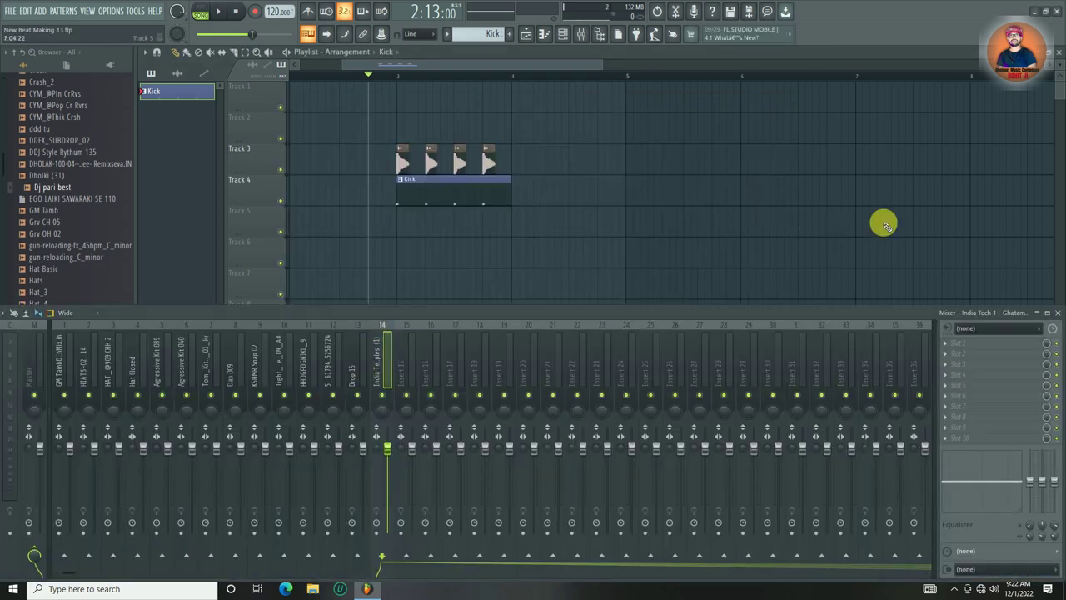
# - Play the song and lower the volume of the GM TambDjAkashMix.in mixer track
pyautogui.press('space')
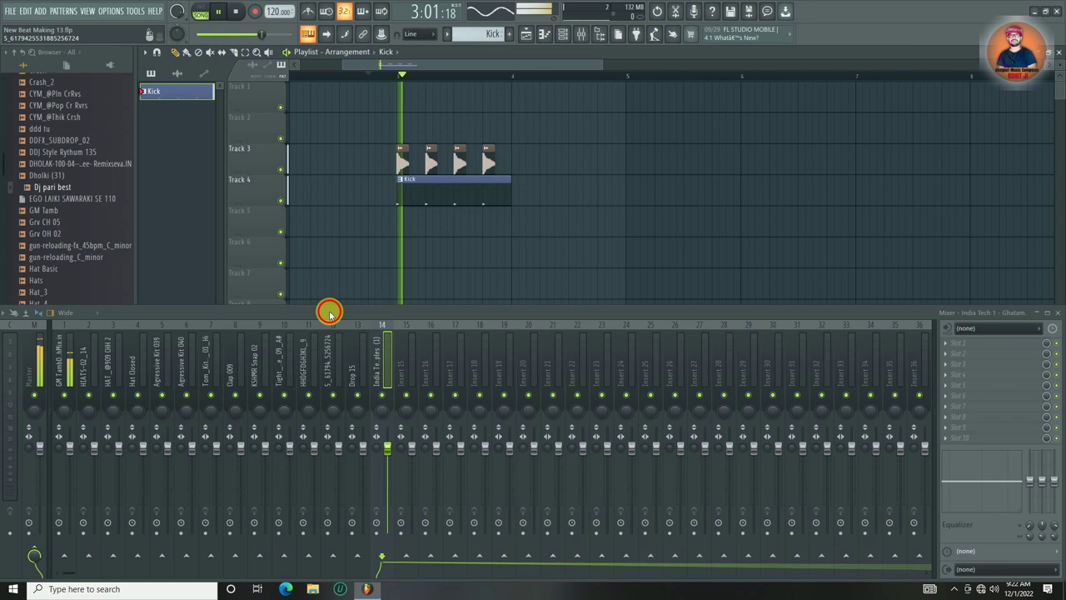
pyautogui.moveTo(328, 314); pyautogui.dragTo(509, 310)
pyautogui.scroll(-4, 253, 445)
pyautogui.scroll(-2, 252, 445)
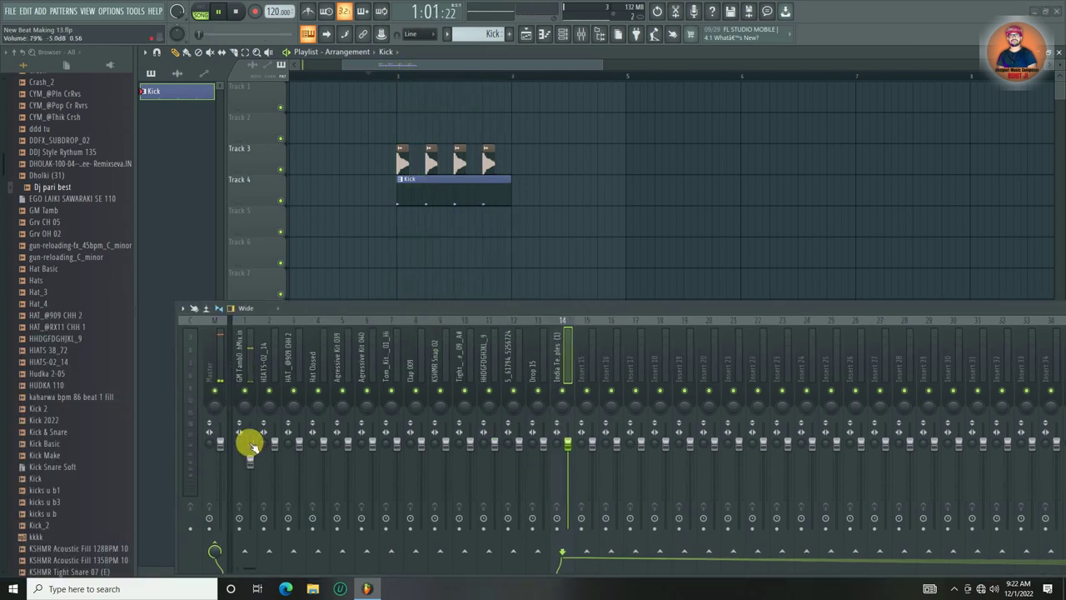
pyautogui.press('space')
# - Assign the Dj pari best clip to a free mixer track and move that track to mixer position 1
pyautogui.doubleClick(405, 165)
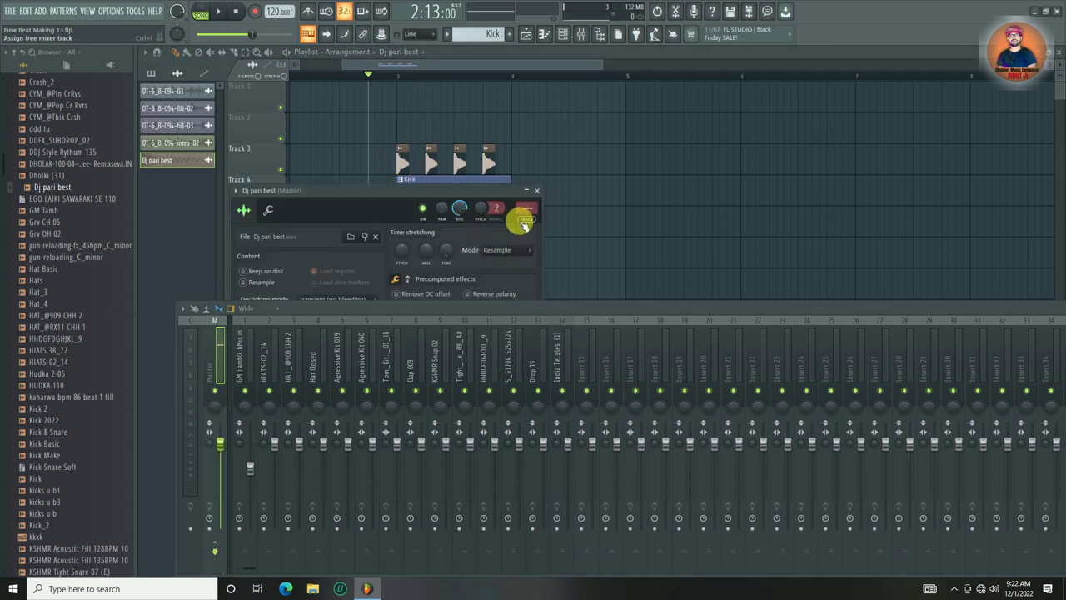
pyautogui.hotkey('ctrl', 'l')
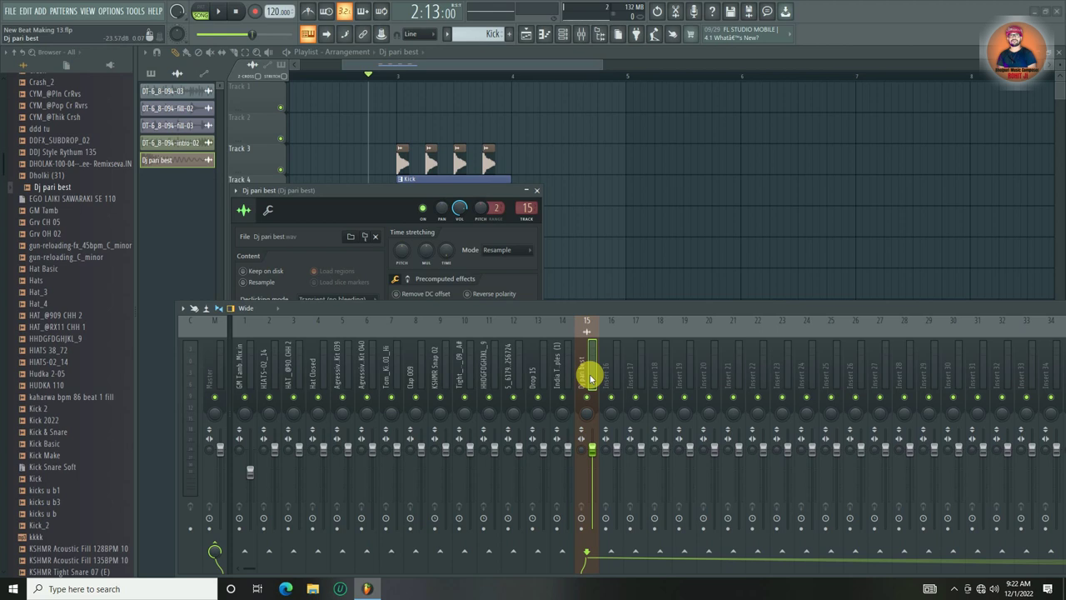
pyautogui.hotkey('alt', 'Left')
pyautogui.hotkey('alt', 'Left')
pyautogui.hotkey('alt', 'Left')
pyautogui.hotkey('alt', 'Left')
pyautogui.hotkey('alt', 'Left')
pyautogui.hotkey('alt', 'Left')
pyautogui.hotkey('alt', 'Left')
pyautogui.hotkey('alt', 'Left')
pyautogui.hotkey('alt', 'Left')
pyautogui.hotkey('alt', 'Left')
pyautogui.hotkey('alt', 'Left')
pyautogui.hotkey('alt', 'Left')
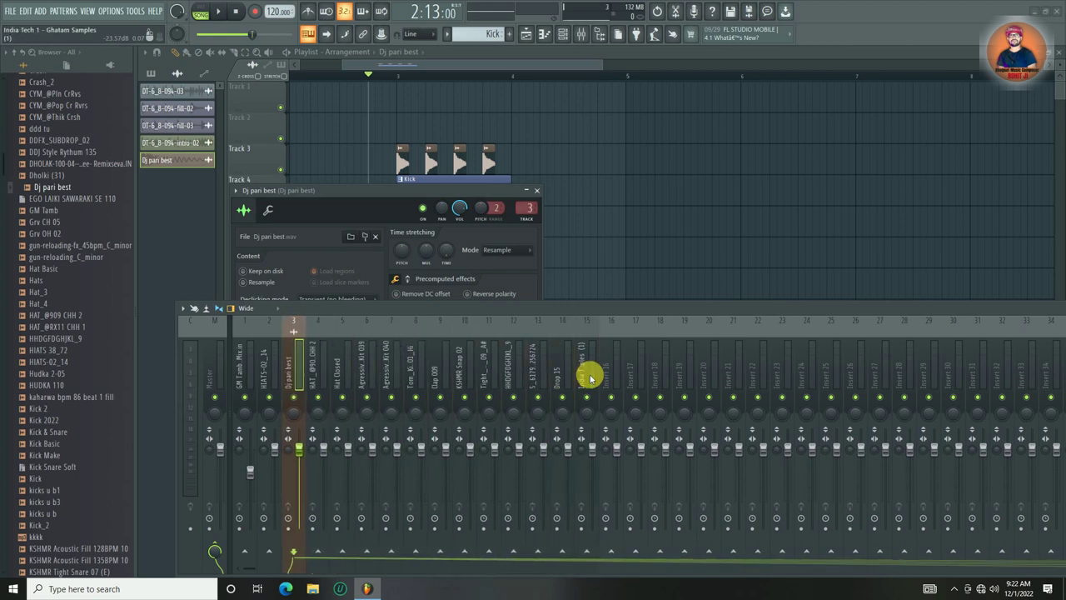
pyautogui.hotkey('alt', 'Left')
pyautogui.hotkey('alt', 'Left')
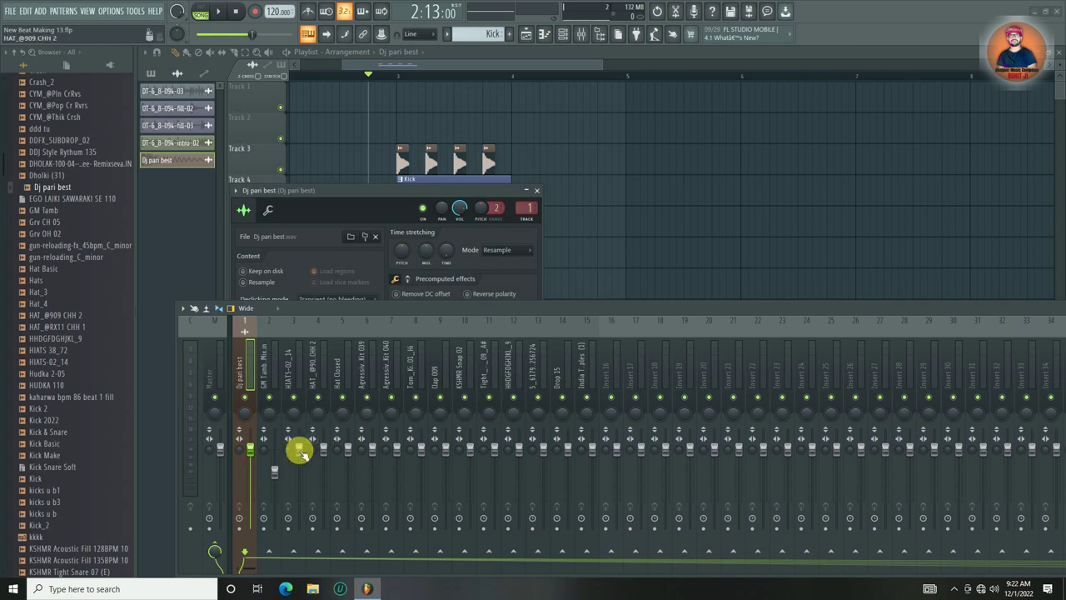
# - Play the song and lower the Dj pari best mixer track's volume to about 83%
pyautogui.press('space')
pyautogui.scroll(-5, 257, 452)
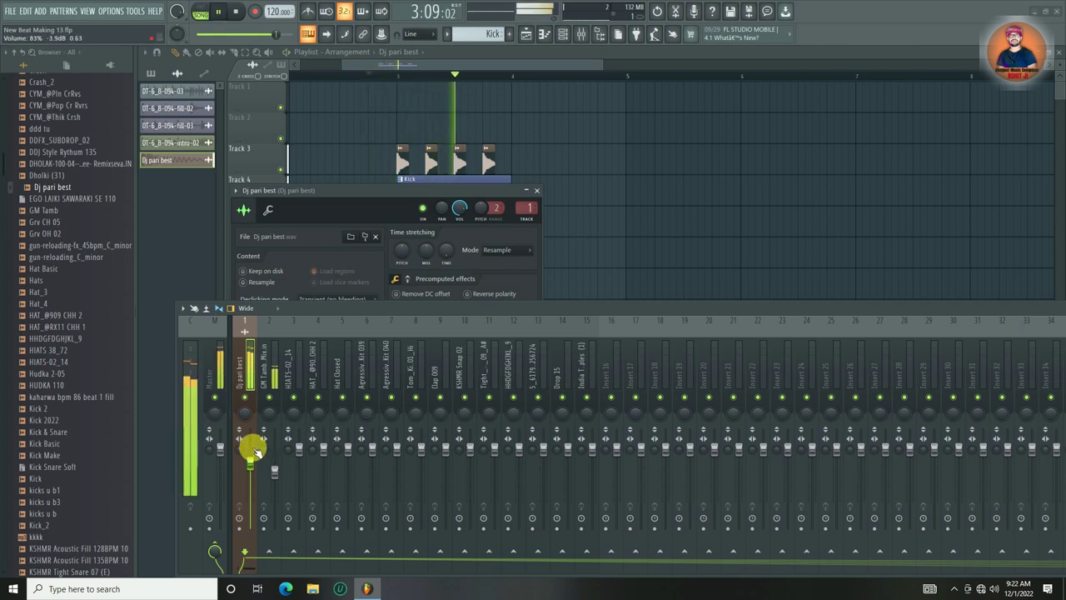
pyautogui.press('space')
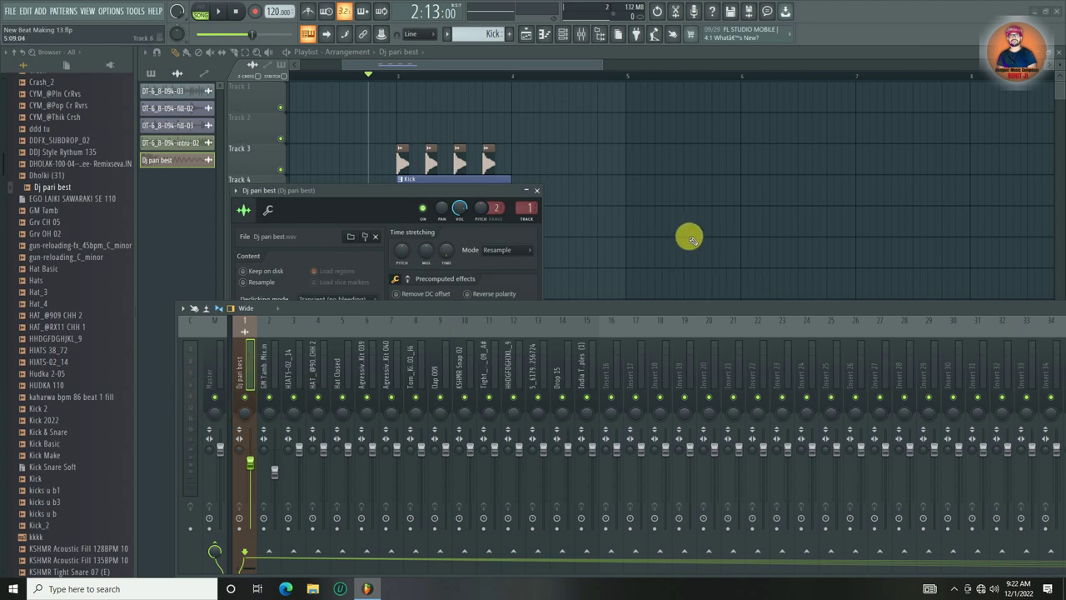
# - Close the Dj pari best channel settings and the mixer, and play the kick clips on Tracks 3 and 4
pyautogui.press('Escape')
pyautogui.scroll(-3, 399, 78)
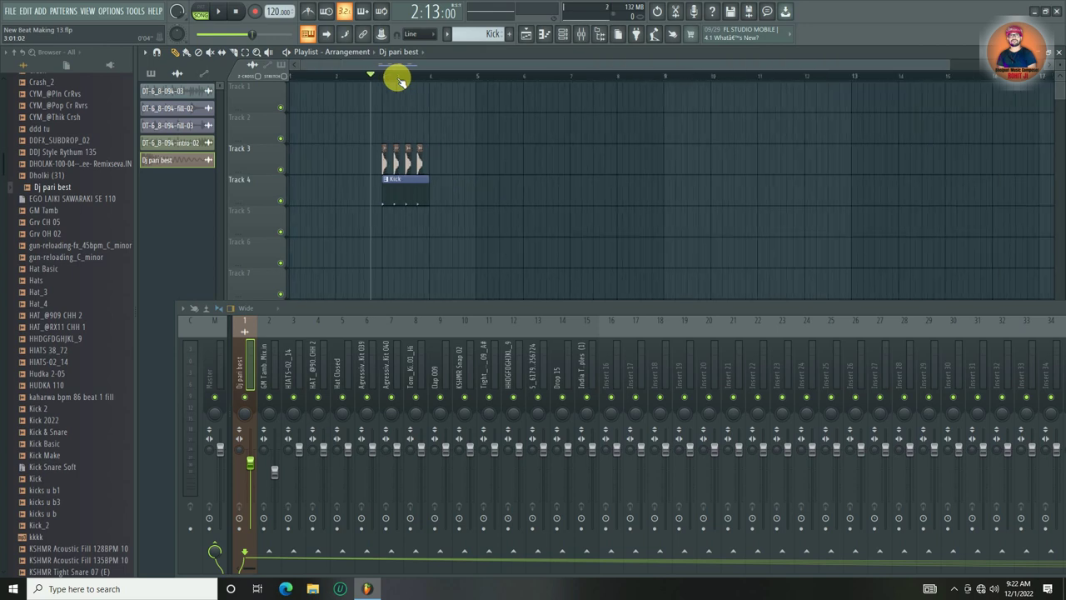
pyautogui.moveTo(932, 309); pyautogui.dragTo(785, 329)
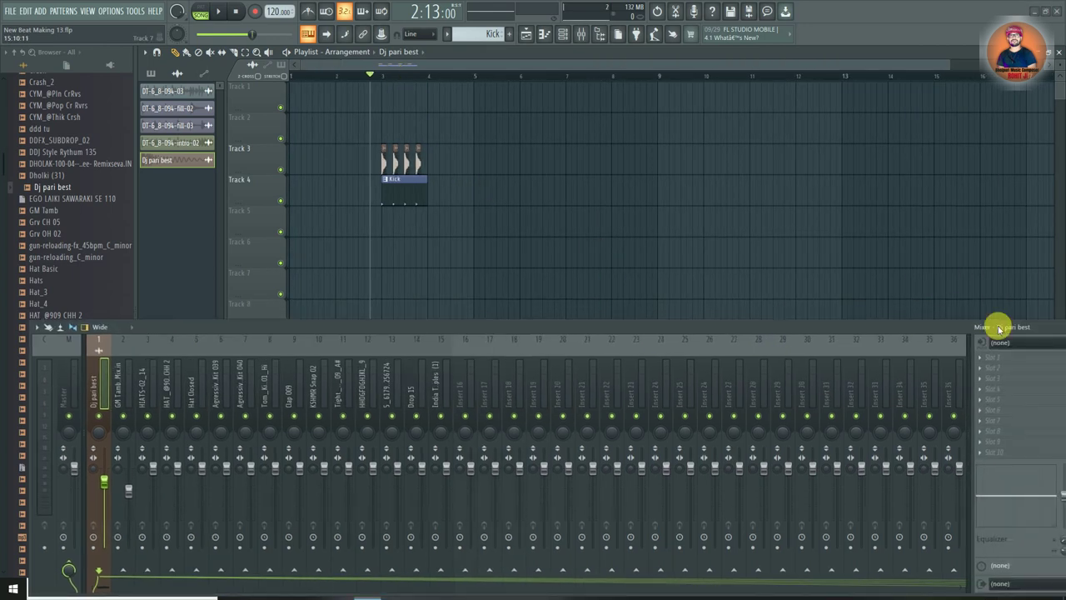
pyautogui.moveTo(1007, 330); pyautogui.dragTo(913, 327)
pyautogui.click(999, 327)
pyautogui.press('space')
pyautogui.press('space')
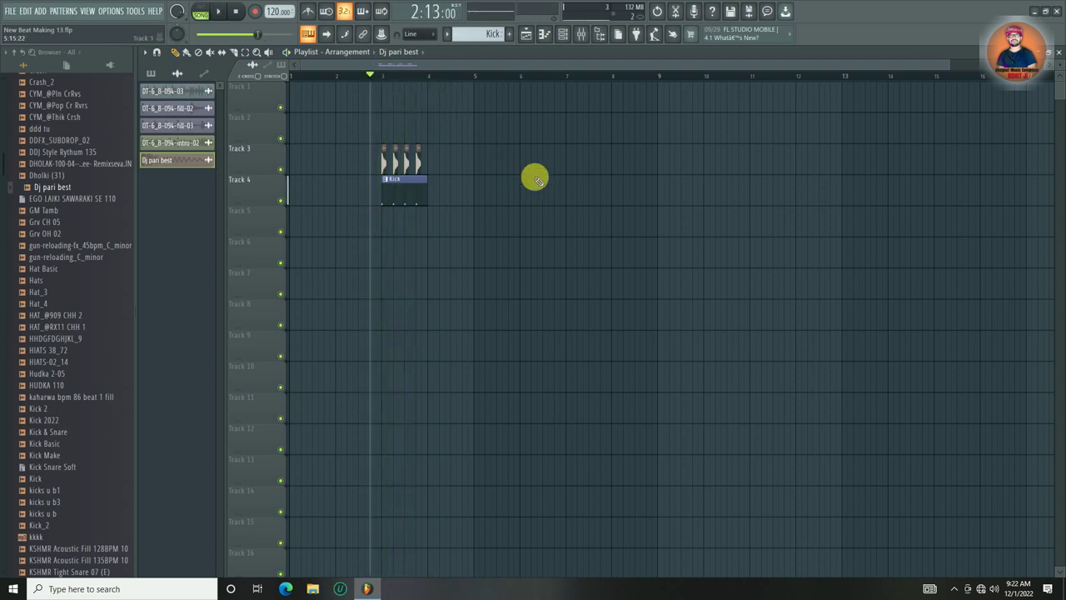
# - Add a DirectWave channel to the channel rack, load Amnesia 89 RL Dune.dwp and close its window
pyautogui.click(562, 34)
pyautogui.click(374, 223)
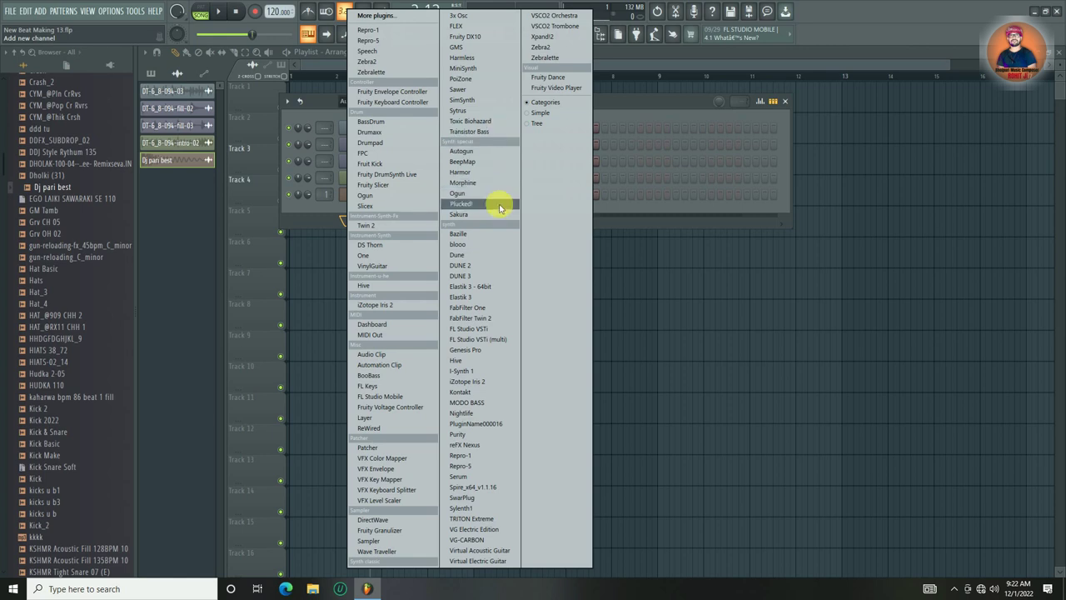
pyautogui.click(372, 524)
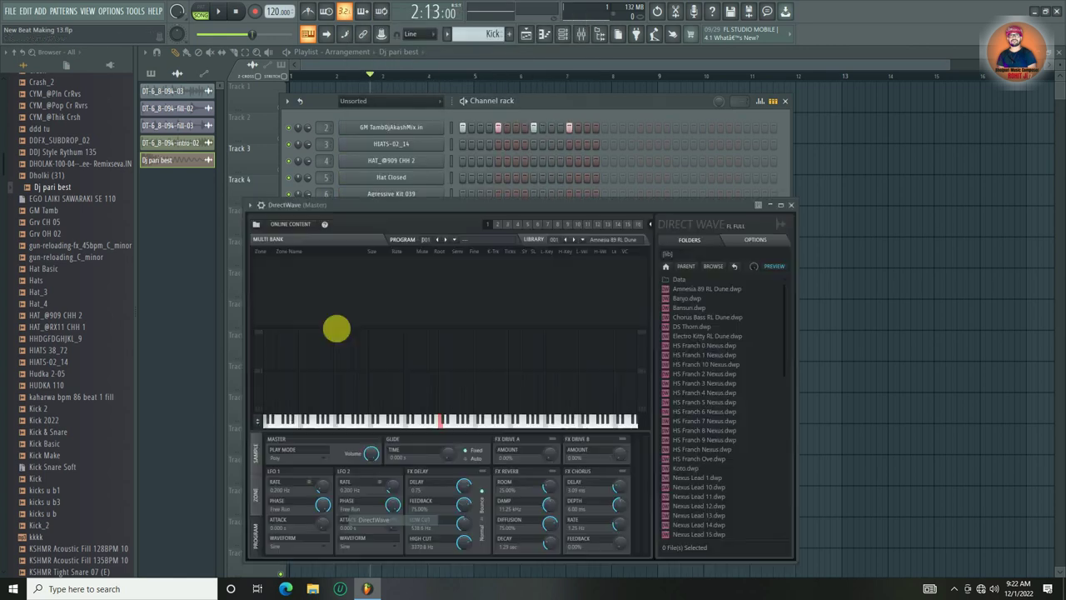
pyautogui.click(691, 294)
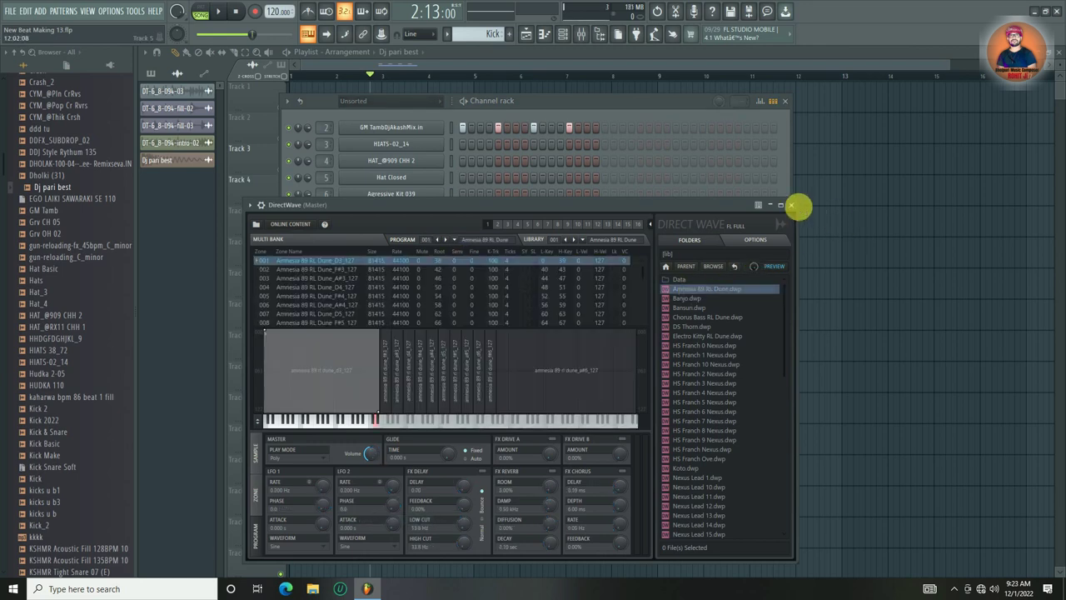
pyautogui.click(791, 205)
# - Clone the DirectWave channel and close the window of the copy
pyautogui.rightClick(413, 363)
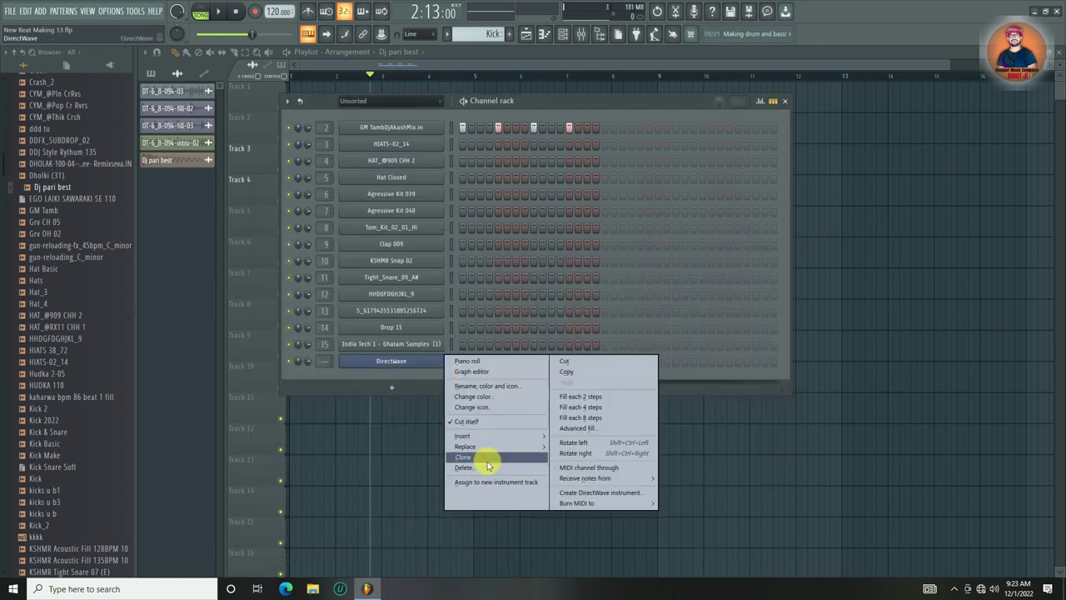
pyautogui.click(486, 460)
pyautogui.click(805, 219)
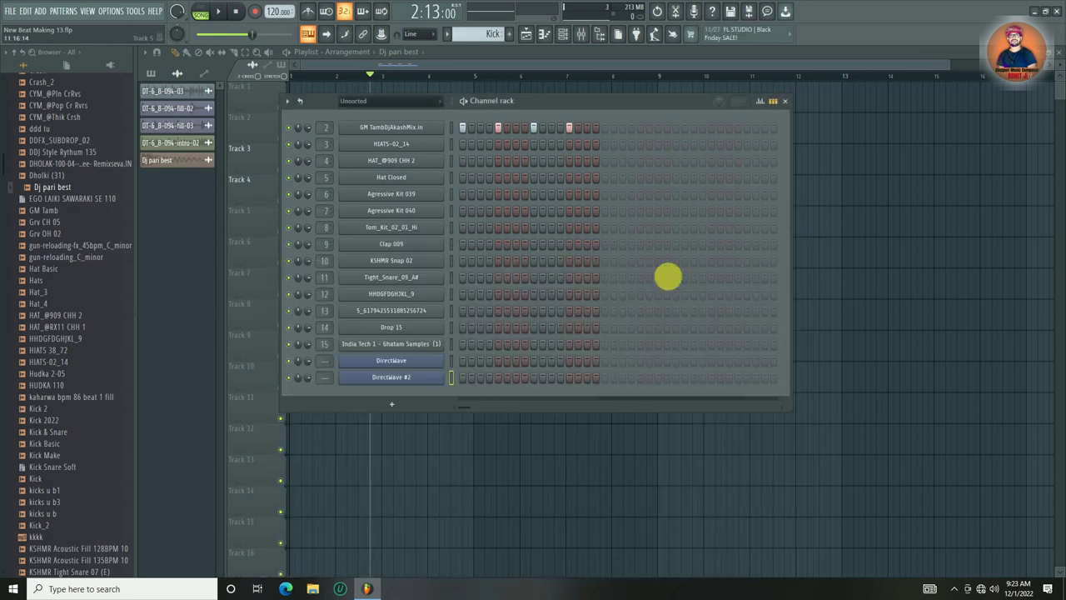
# - Add a reFX Nexus channel, load the UK Pluck Pikes 2 preset and close its window
pyautogui.click(383, 409)
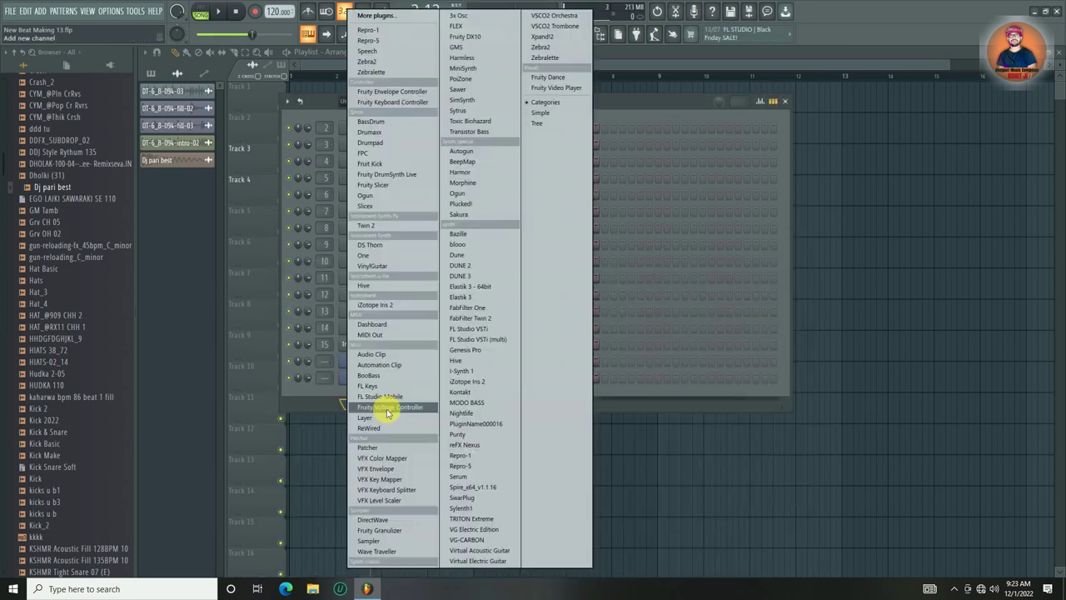
pyautogui.click(475, 444)
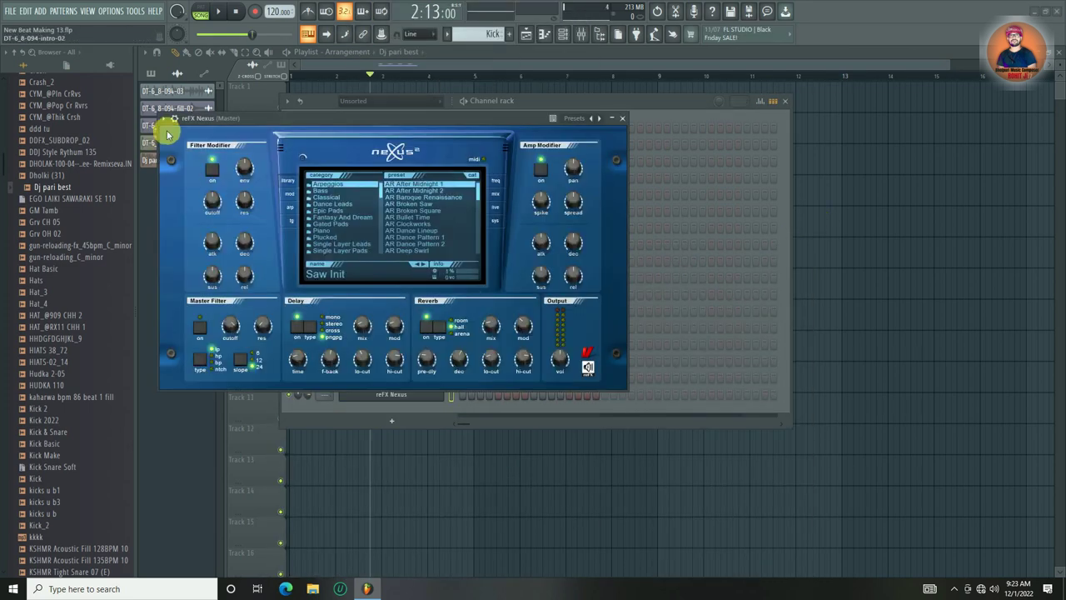
pyautogui.click(164, 118)
pyautogui.moveTo(200, 151)
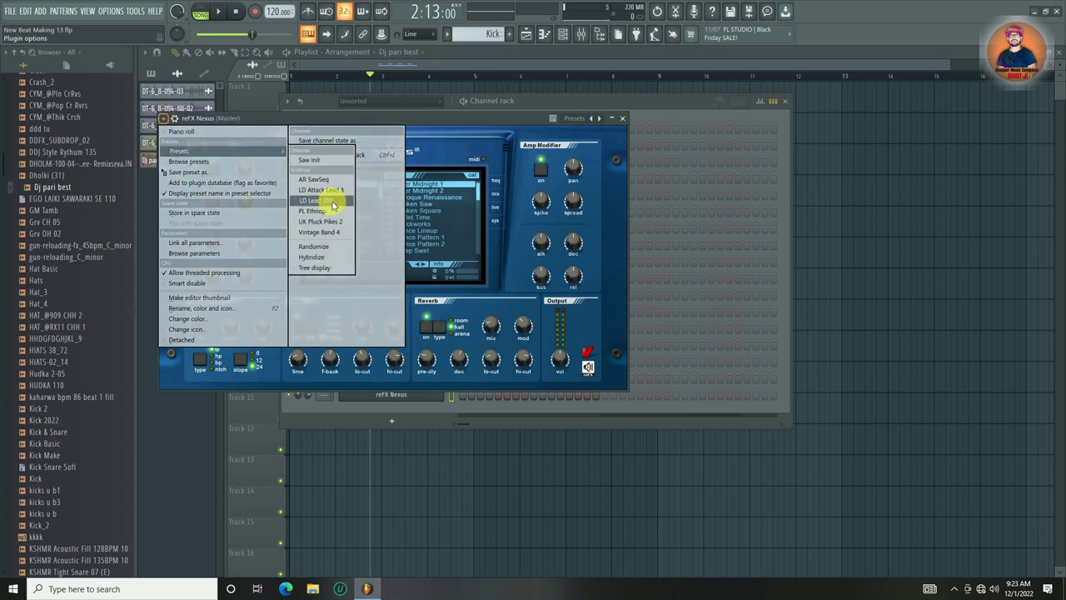
pyautogui.click(342, 222)
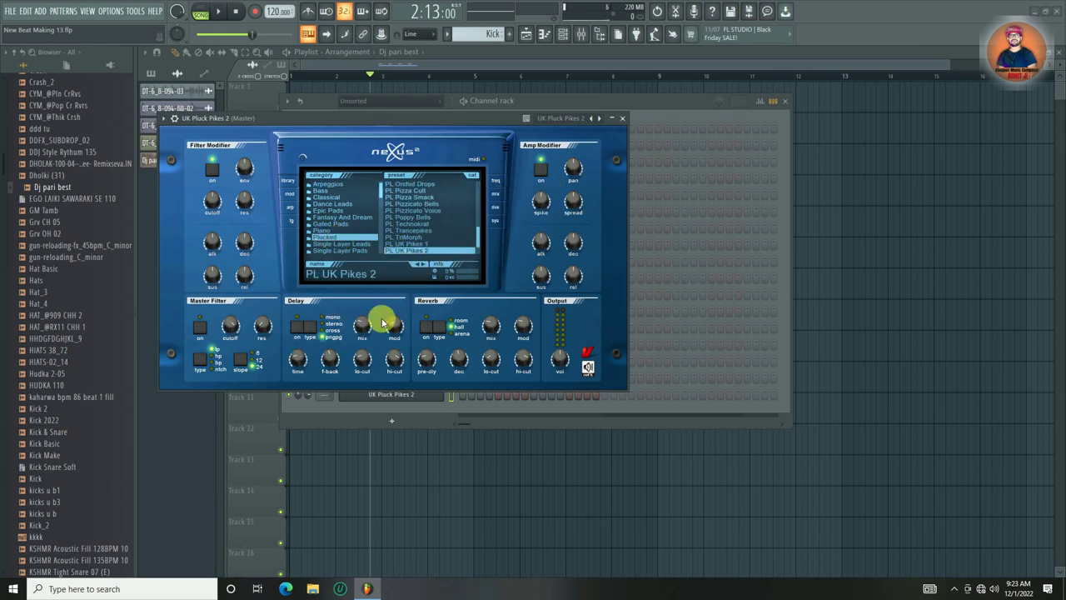
pyautogui.click(624, 120)
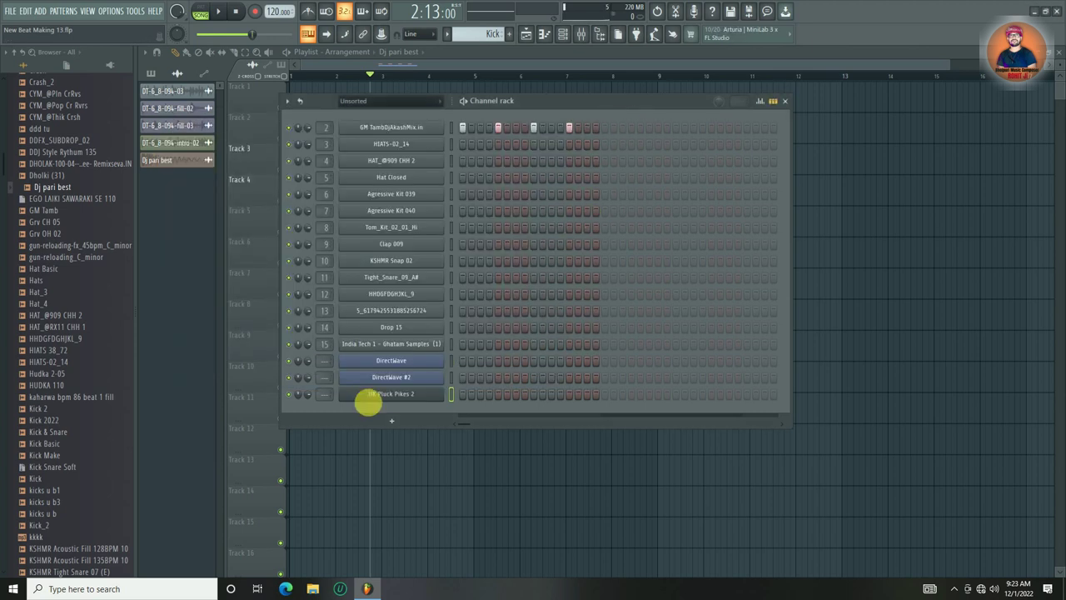
# - Add a GMS channel, load the Analog Bass 4 TE preset from the Basses bank and close its window
pyautogui.click(405, 416)
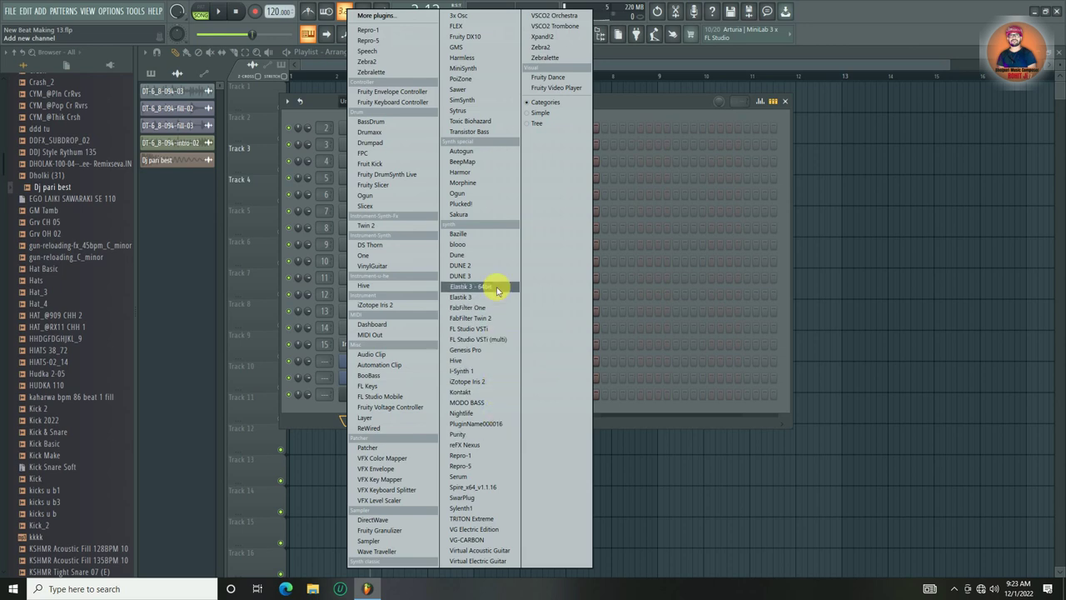
pyautogui.click(496, 52)
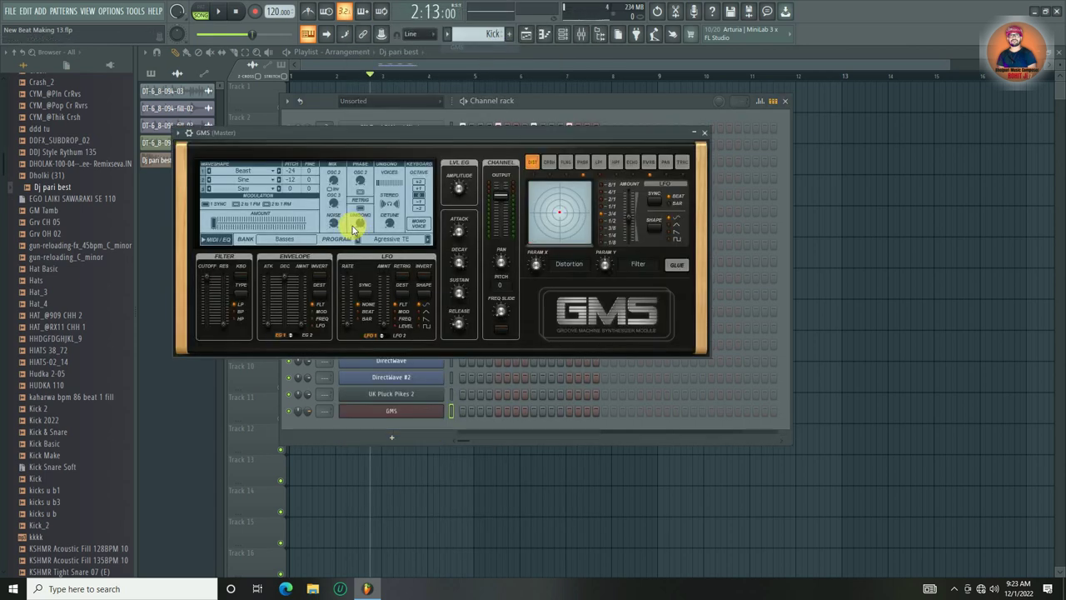
pyautogui.click(286, 241)
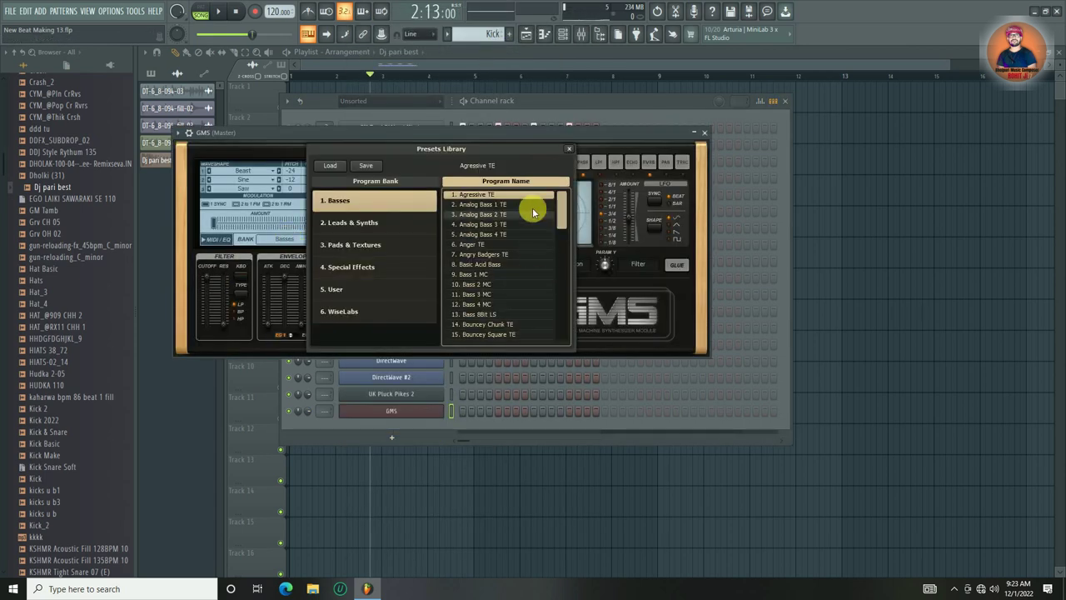
pyautogui.click(489, 214)
pyautogui.press('Down')
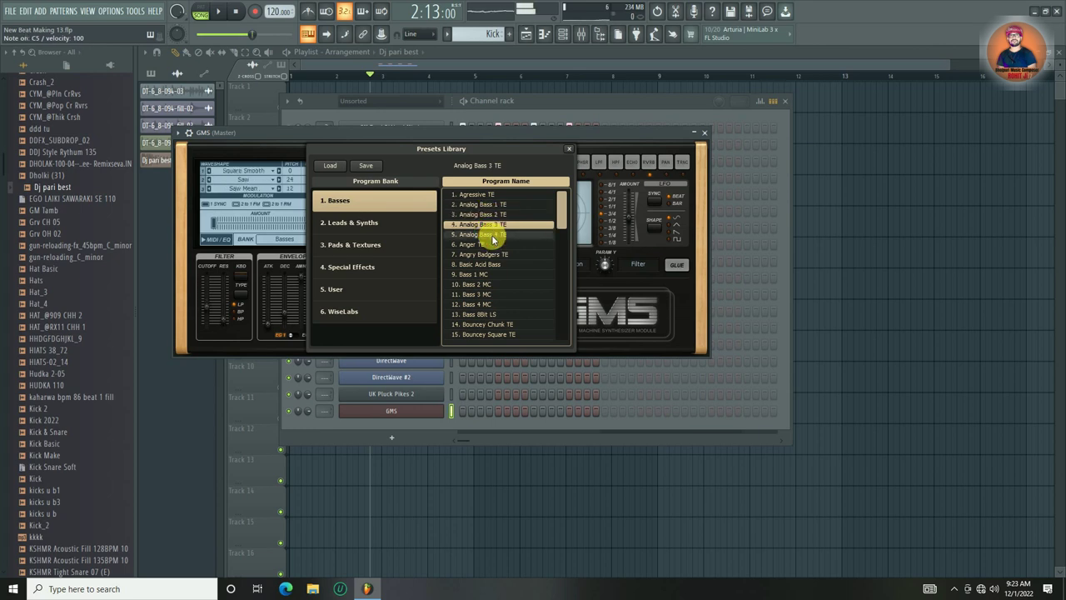
pyautogui.click(492, 236)
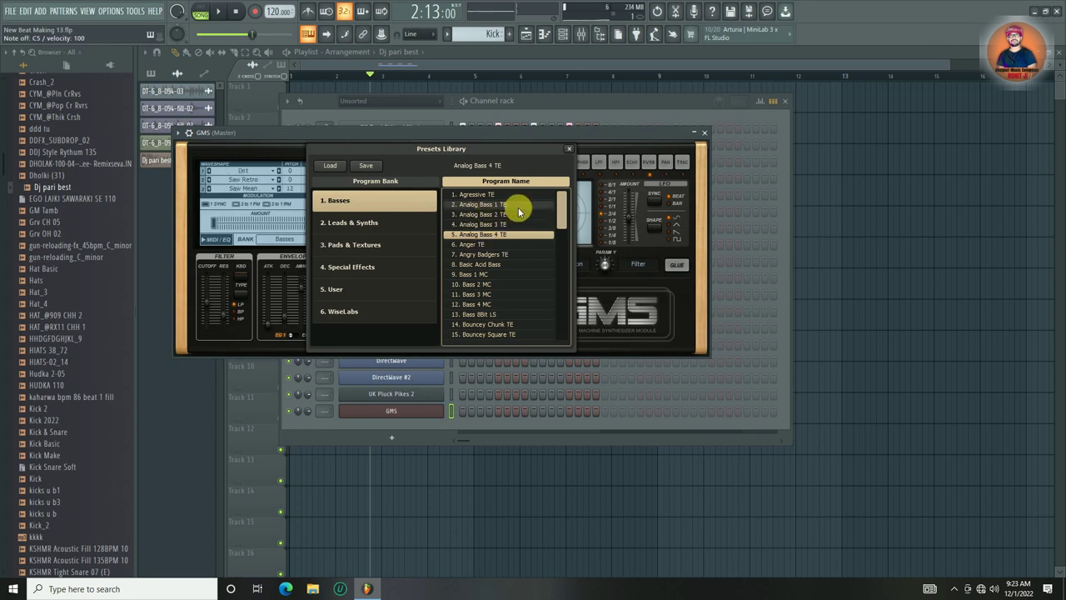
pyautogui.click(567, 149)
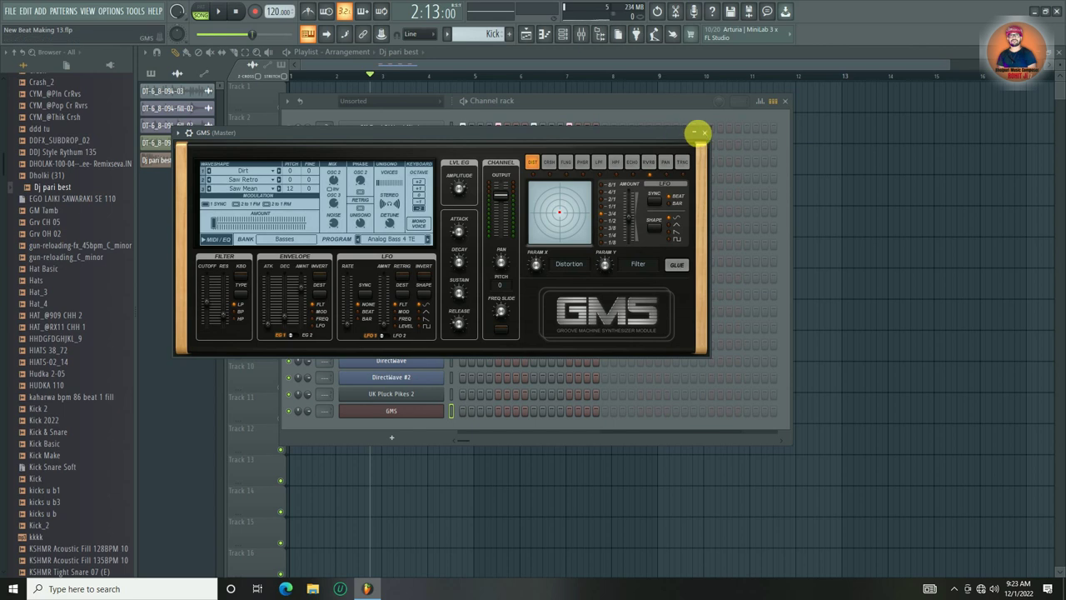
pyautogui.click(702, 133)
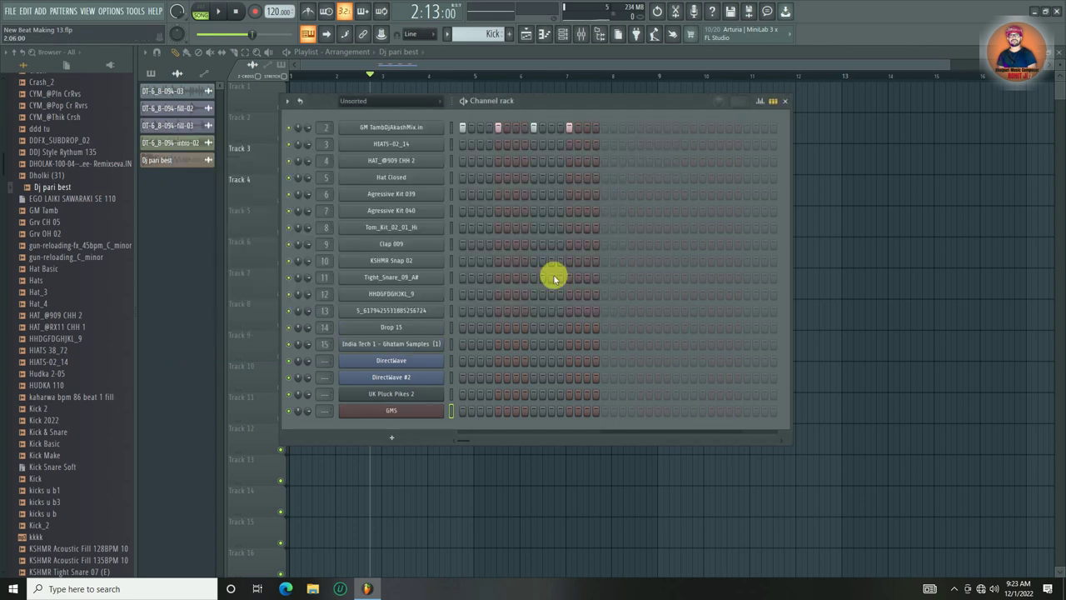
# - Add a Plucked! channel to the channel rack and close its window
pyautogui.click(392, 437)
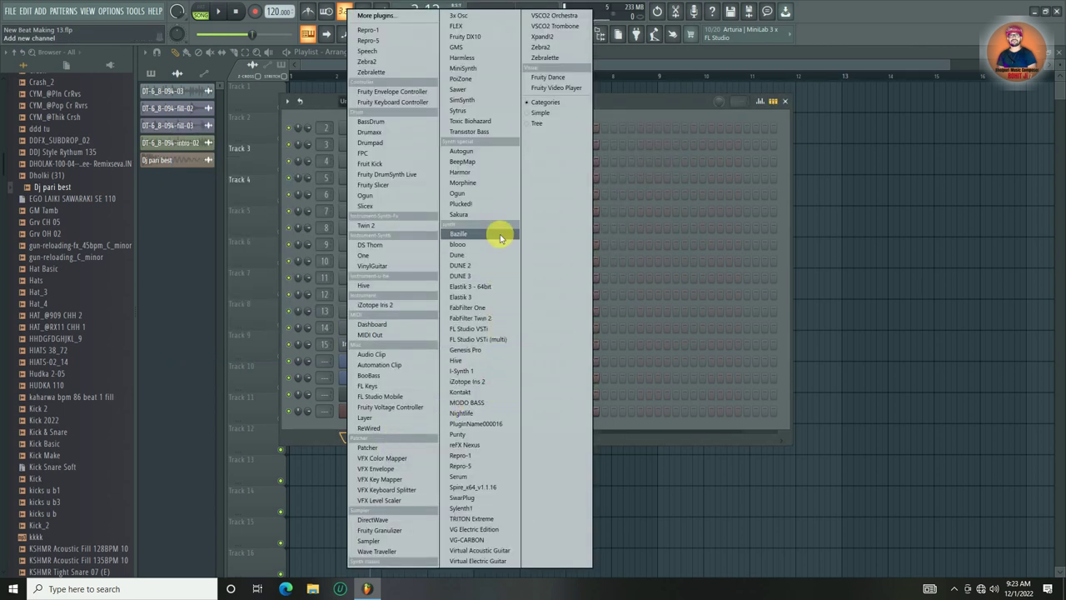
pyautogui.click(502, 207)
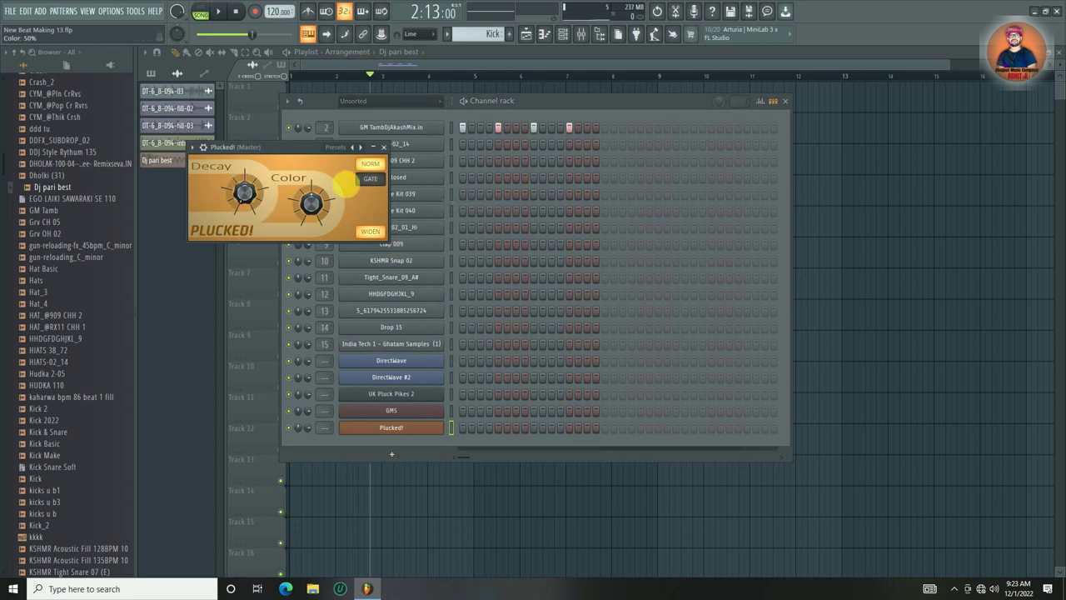
pyautogui.click(384, 148)
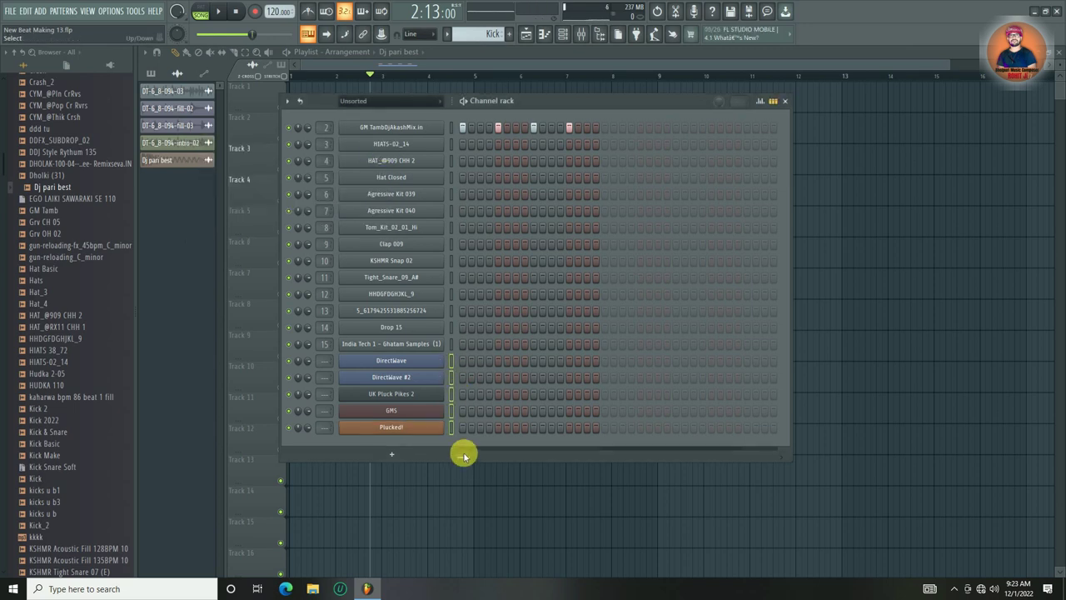
# - Route the five new instrument channels to mixer tracks 16 to 20 and create an empty Pattern 2 in pattern mode
pyautogui.press('F9')
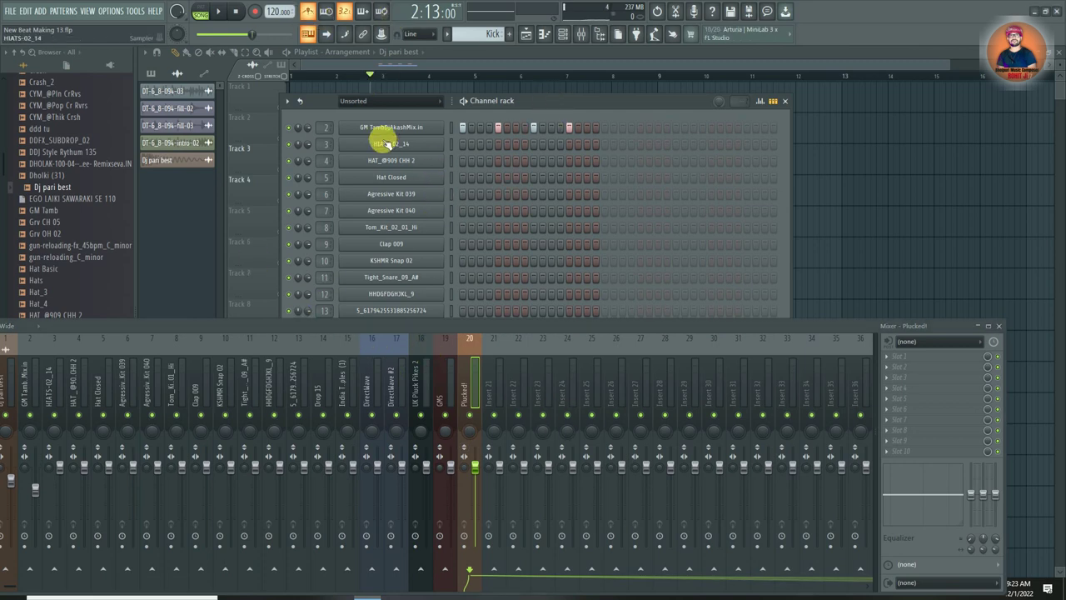
pyautogui.press('space')
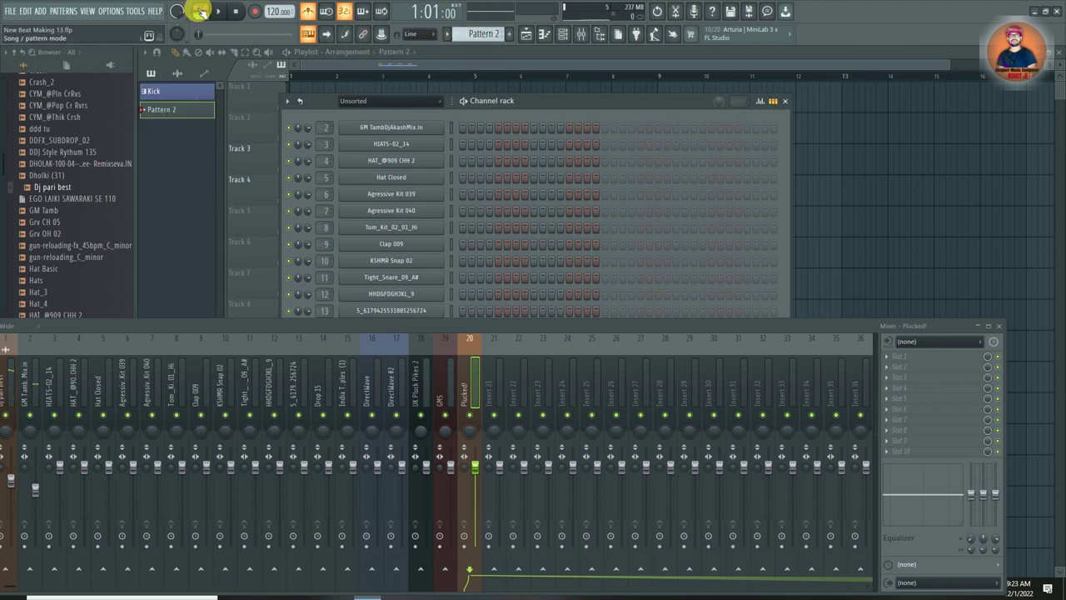
pyautogui.press('space')
pyautogui.click(999, 326)
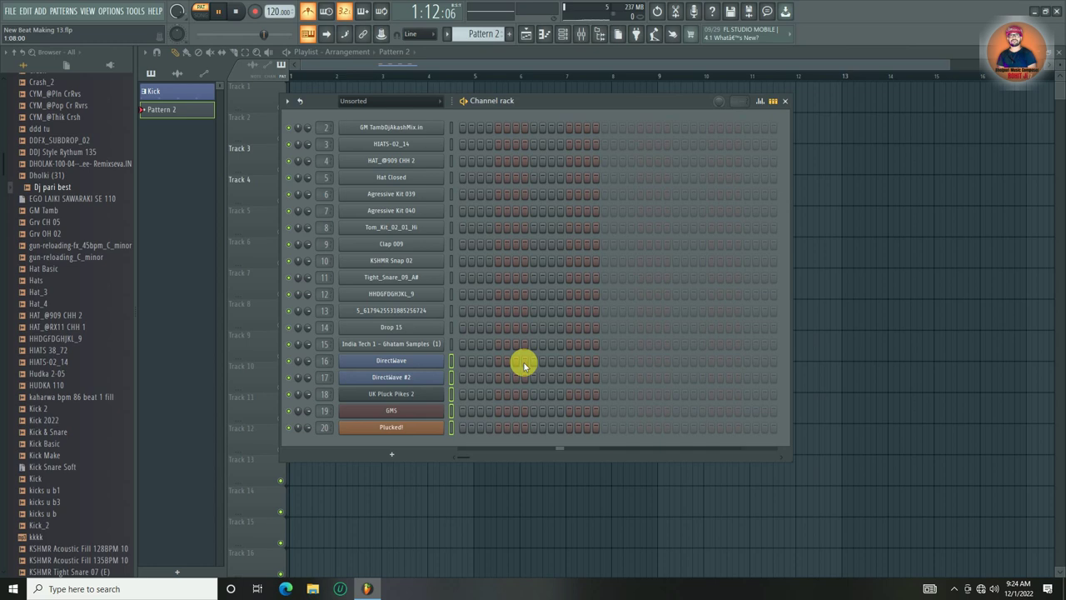
# - Open the piano roll of the first DirectWave channel for Pattern 2
pyautogui.rightClick(421, 358)
pyautogui.click(454, 358)
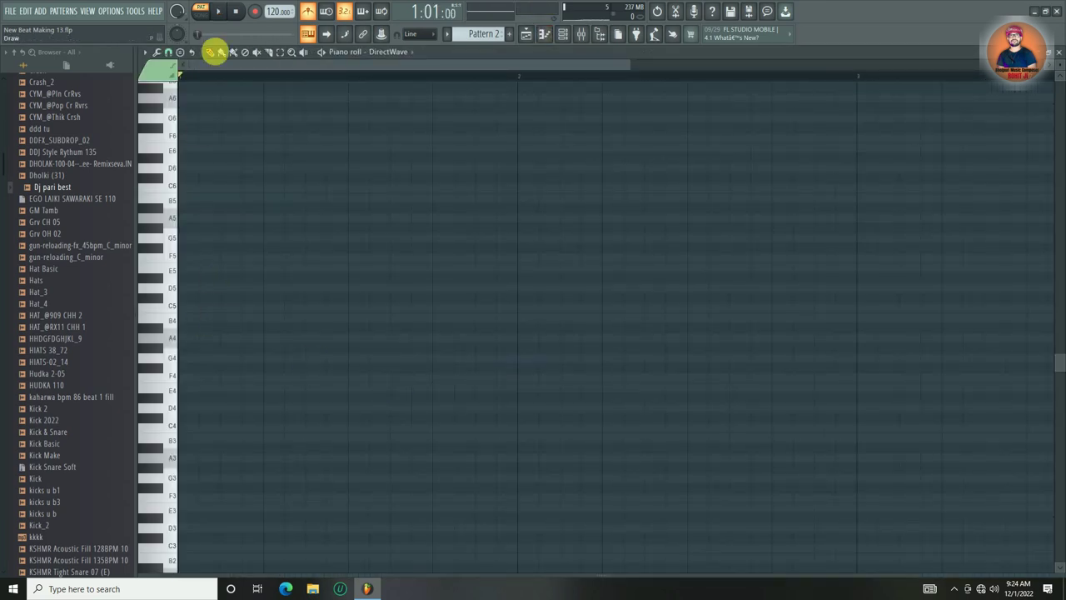
pyautogui.click(172, 54)
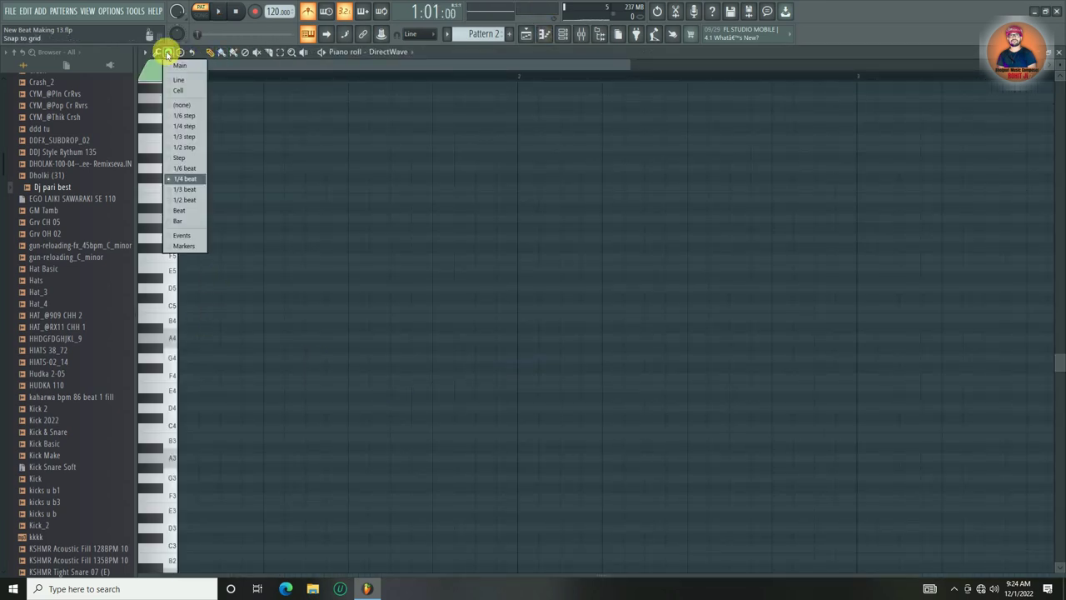
pyautogui.click(190, 193)
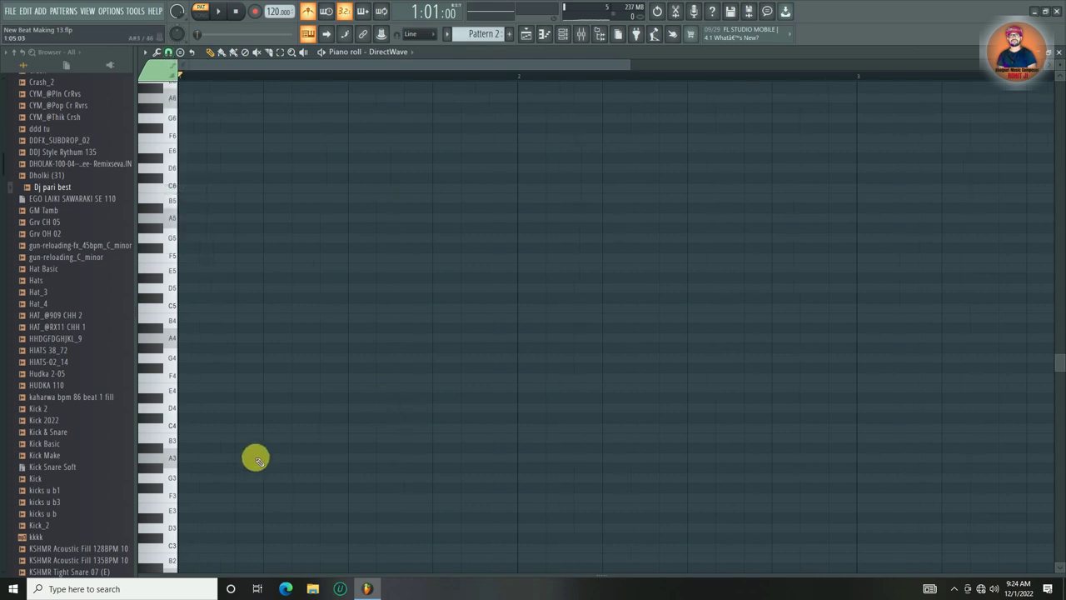
pyautogui.click(238, 409)
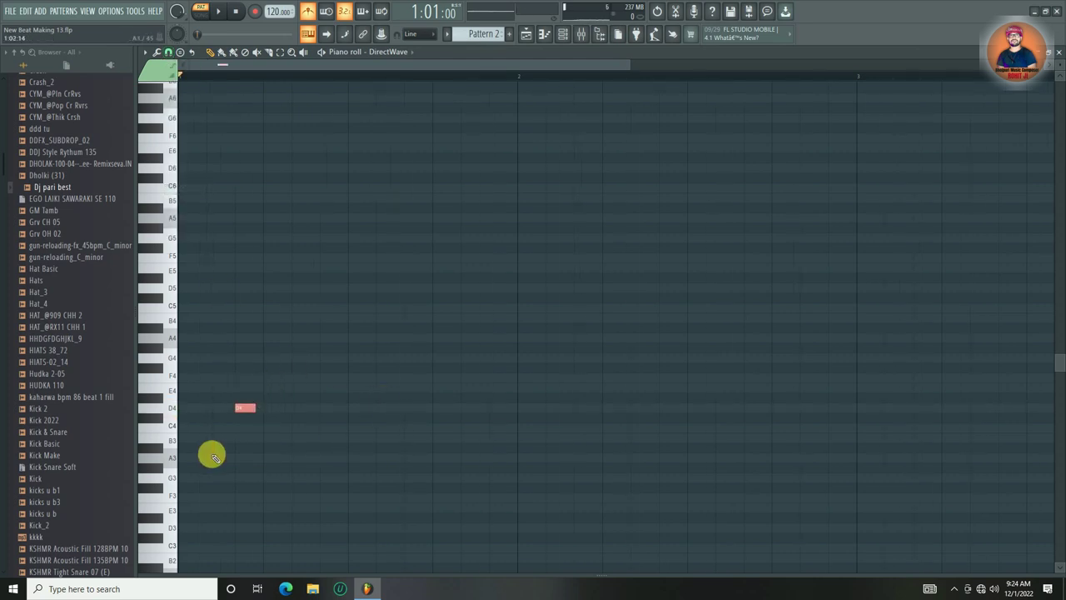
pyautogui.keyDown('ctrl'); pyautogui.click(405, 376); pyautogui.keyUp('ctrl')
pyautogui.rightClick(254, 407)
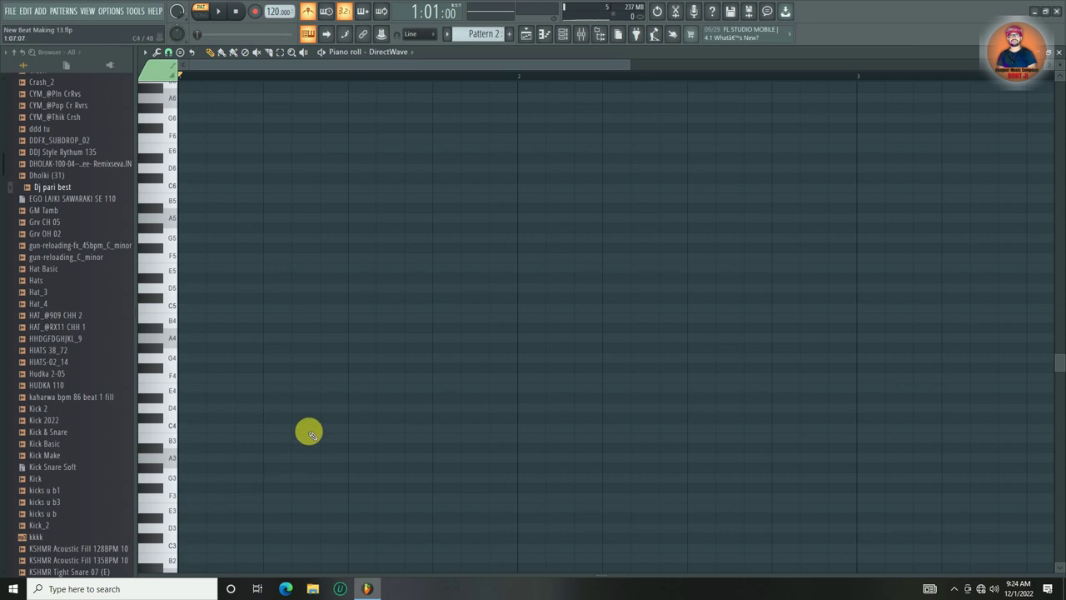
pyautogui.scroll(1, 284, 322)
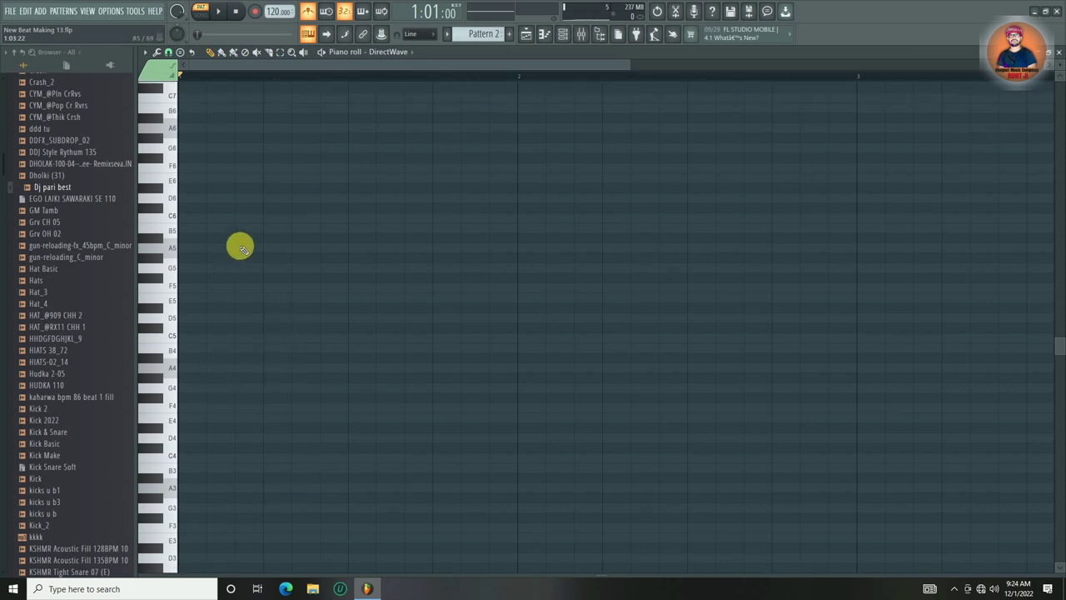
pyautogui.scroll(2, 267, 310)
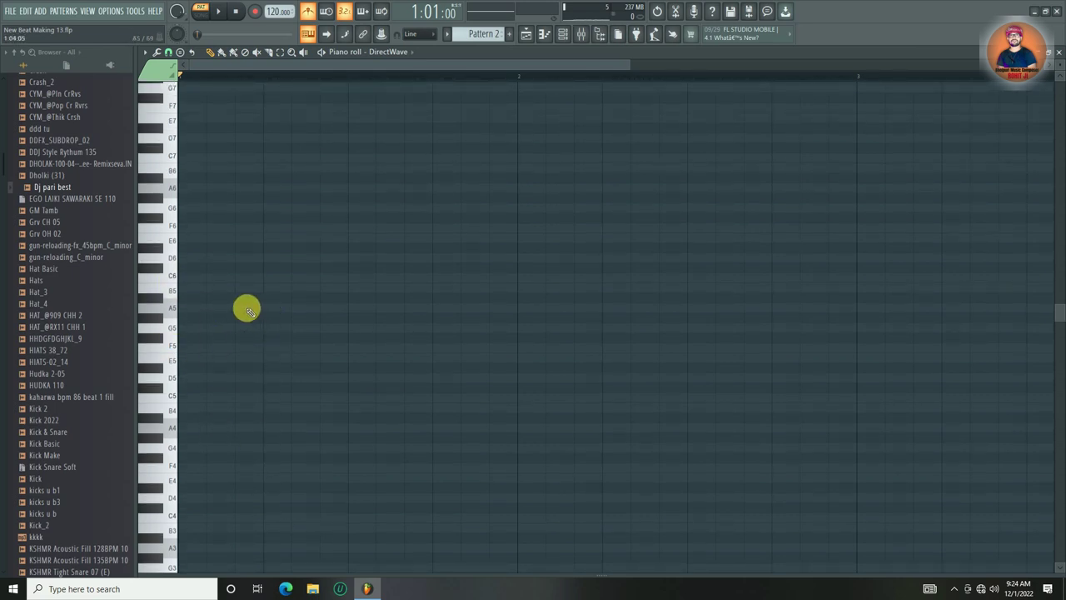
pyautogui.moveTo(269, 284); pyautogui.dragTo(213, 360)
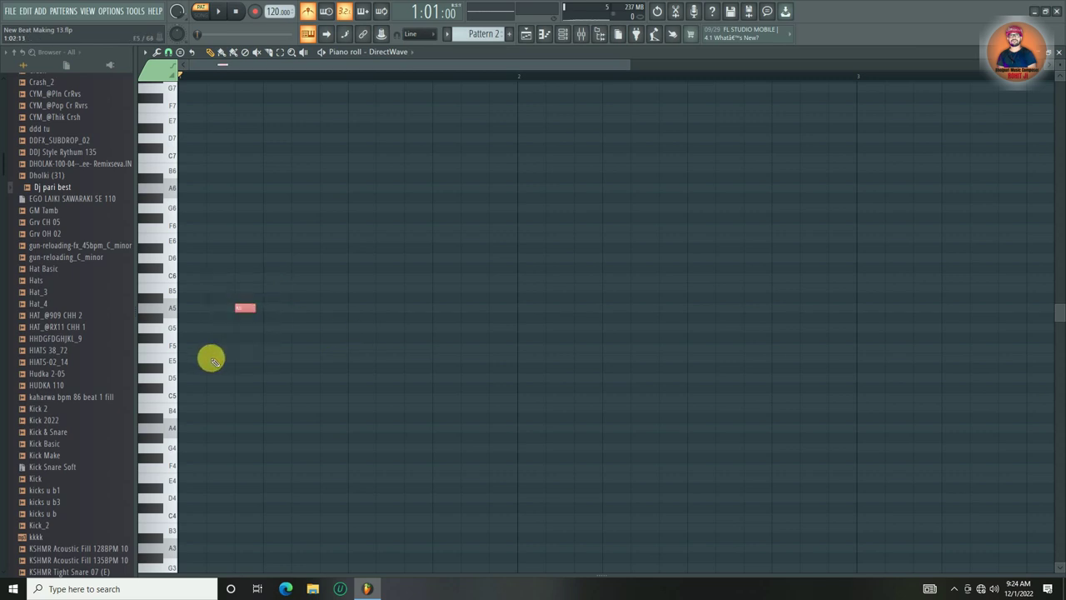
pyautogui.keyDown('ctrl'); pyautogui.click(446, 364); pyautogui.keyUp('ctrl')
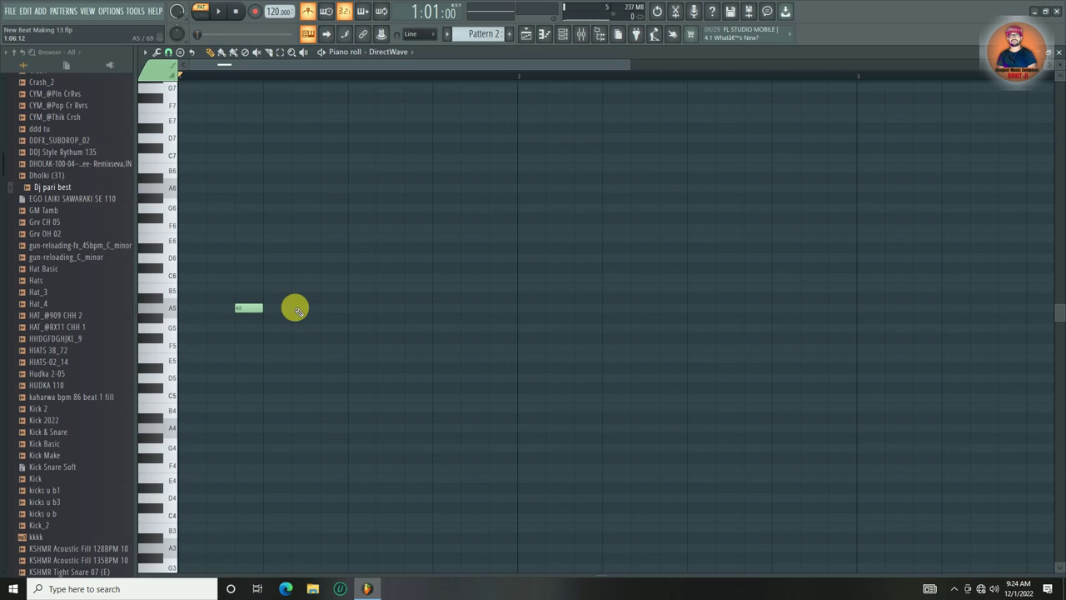
pyautogui.rightClick(251, 308)
pyautogui.click(167, 53)
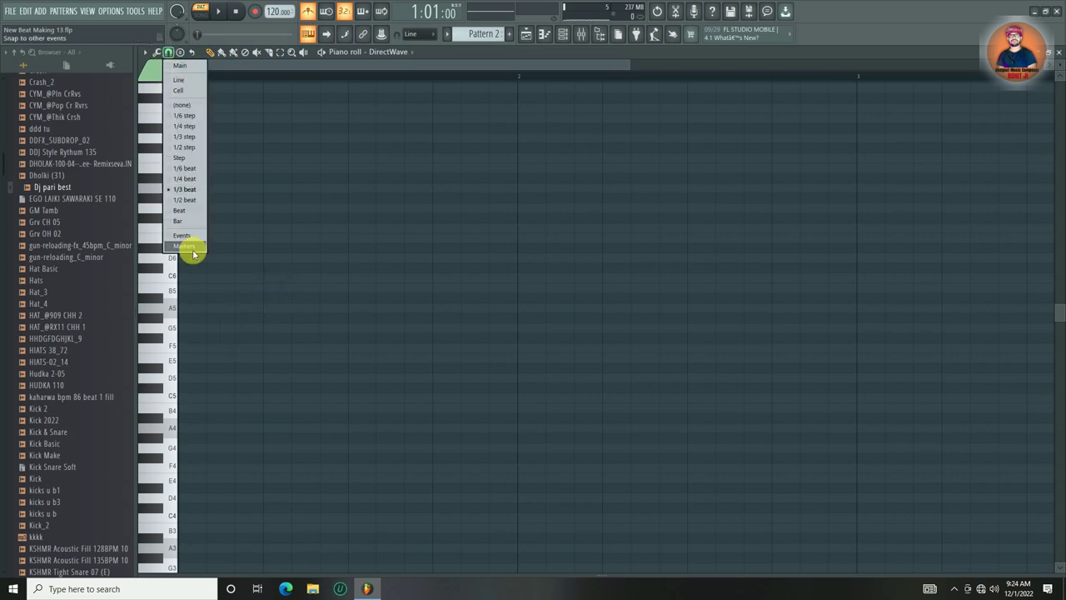
pyautogui.click(200, 178)
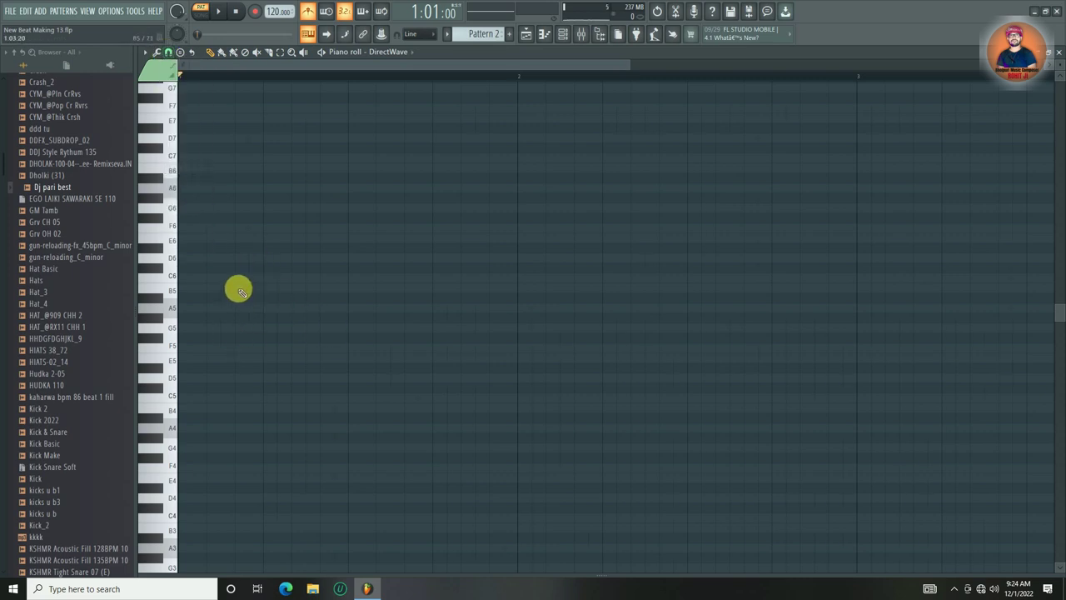
# - Place four quarter-beat-snapped A5 notes in two pairs across the DirectWave channel's first bar and play the pattern
pyautogui.moveTo(264, 258); pyautogui.dragTo(251, 311)
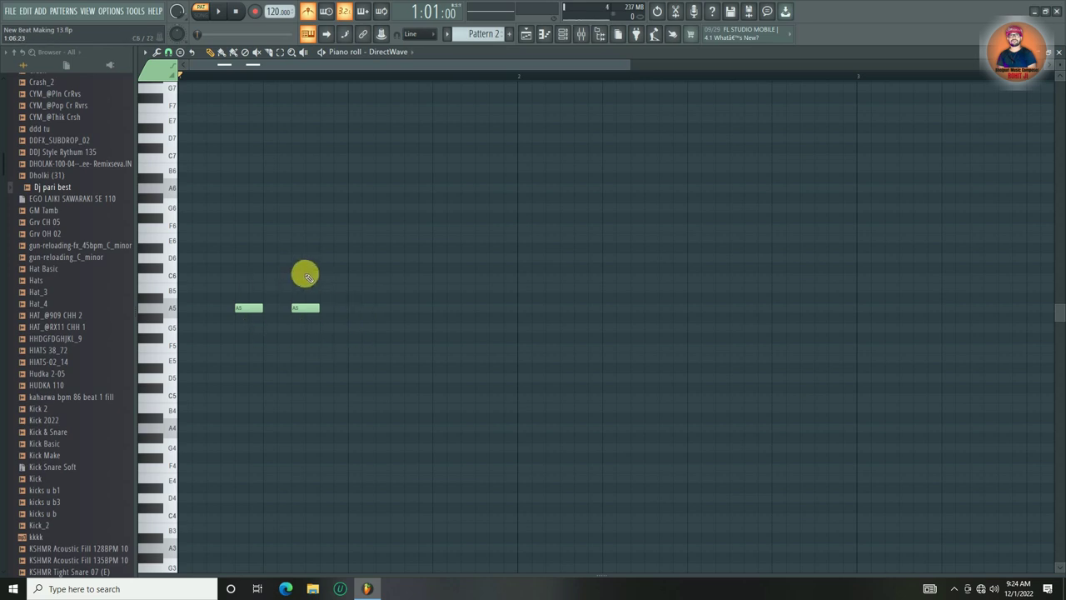
pyautogui.moveTo(313, 314); pyautogui.dragTo(380, 312)
pyautogui.hotkey('ctrl', 'a')
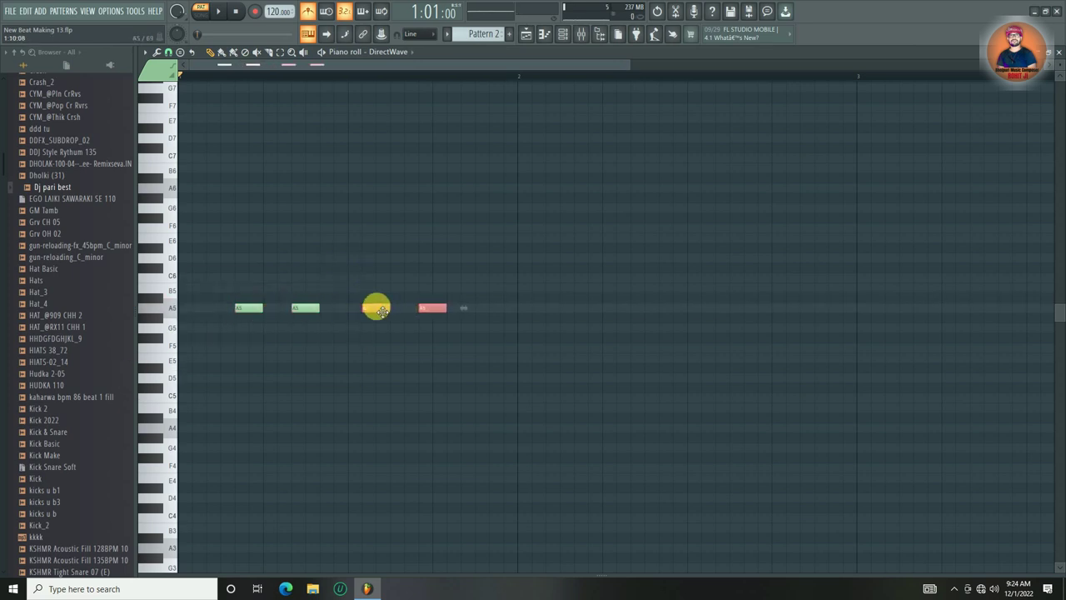
pyautogui.keyDown('ctrl'); pyautogui.click(430, 263); pyautogui.keyUp('ctrl')
pyautogui.press('space')
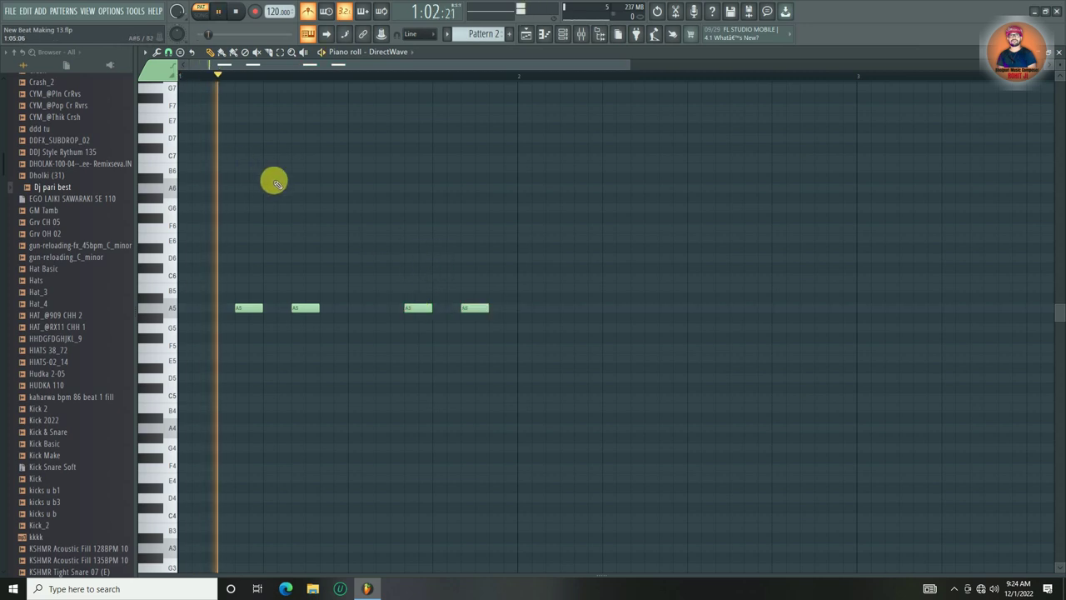
# - Stop playback and copy the DirectWave notes to the DirectWave #2 and UK Pluck Pikes 2 channels
pyautogui.click(564, 33)
pyautogui.press('space')
pyautogui.rightClick(438, 361)
pyautogui.click(567, 371)
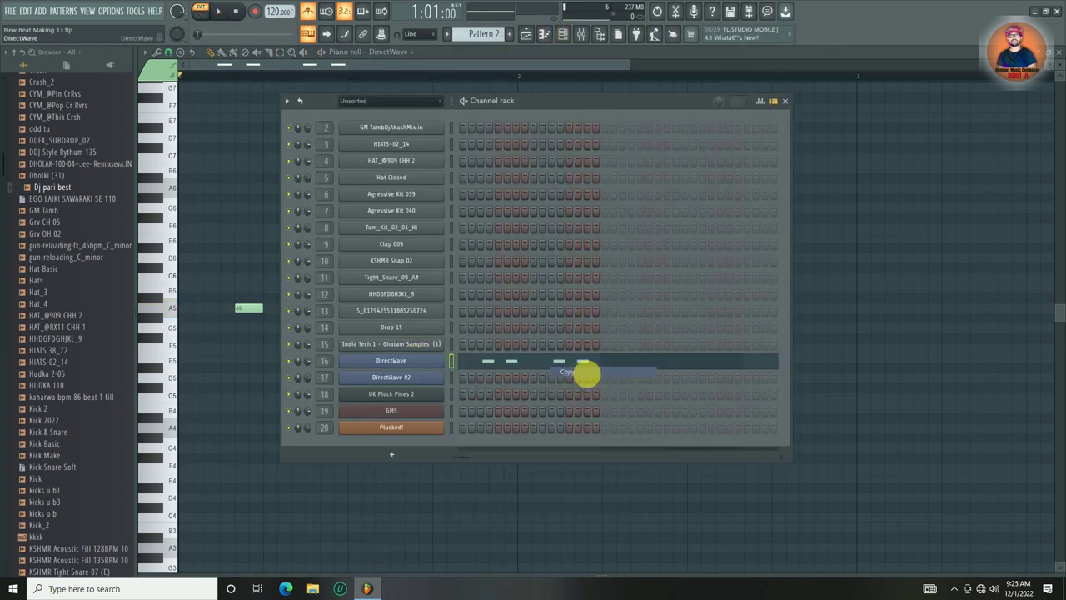
pyautogui.rightClick(392, 376)
pyautogui.click(574, 398)
pyautogui.rightClick(403, 395)
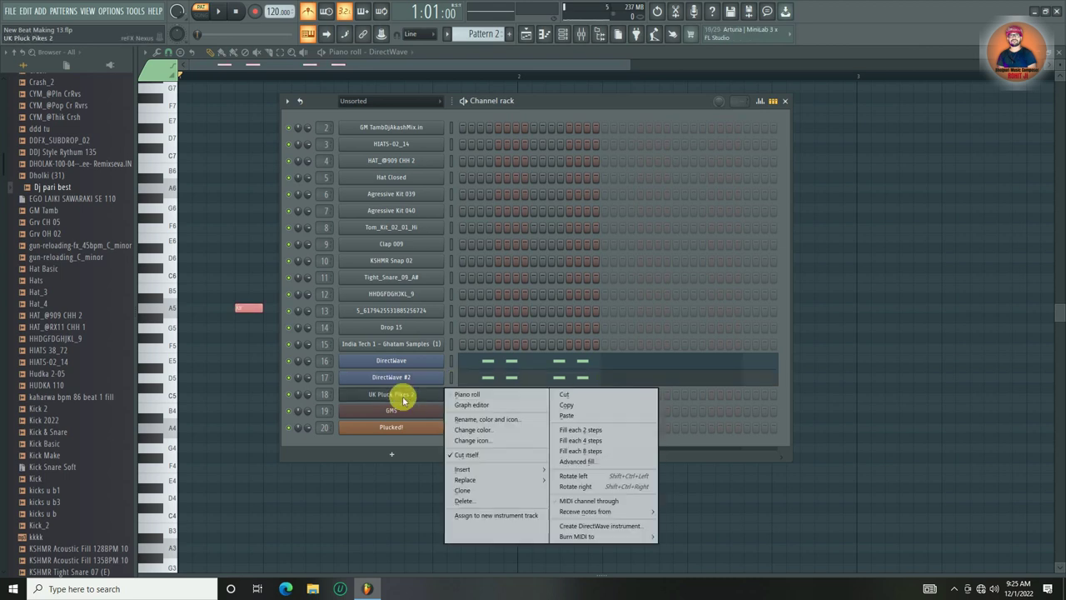
pyautogui.click(591, 409)
# - In the UK Pluck Pikes 2 piano roll, duplicate the four A5 notes at C6 and E6 to build chords
pyautogui.click(523, 400)
pyautogui.hotkey('ctrl', 'a')
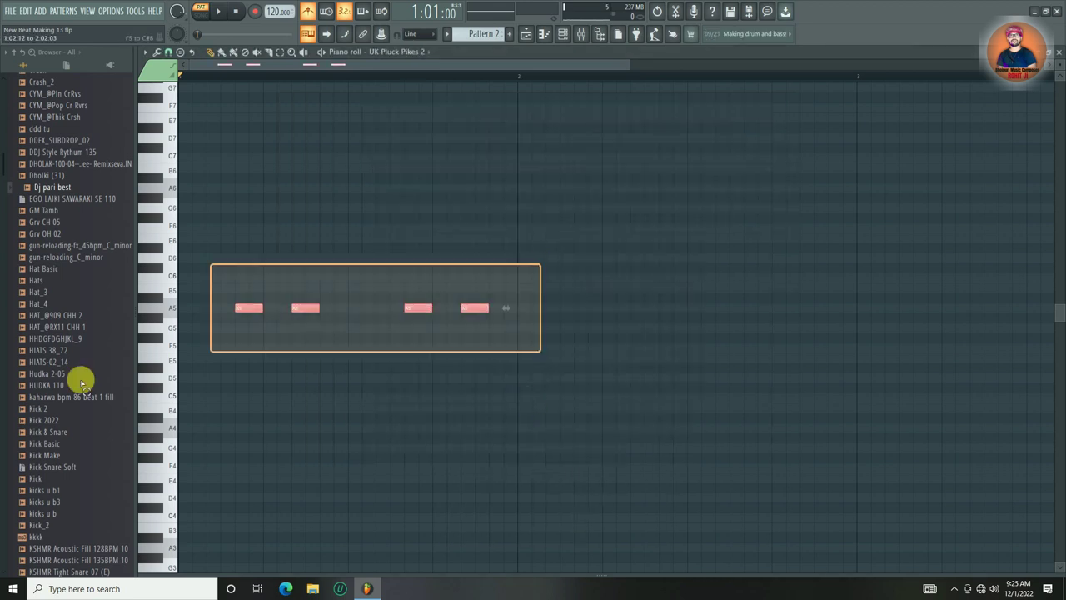
pyautogui.moveTo(300, 288); pyautogui.dragTo(301, 235)
pyautogui.keyDown('ctrl'); pyautogui.click(349, 187); pyautogui.keyUp('ctrl')
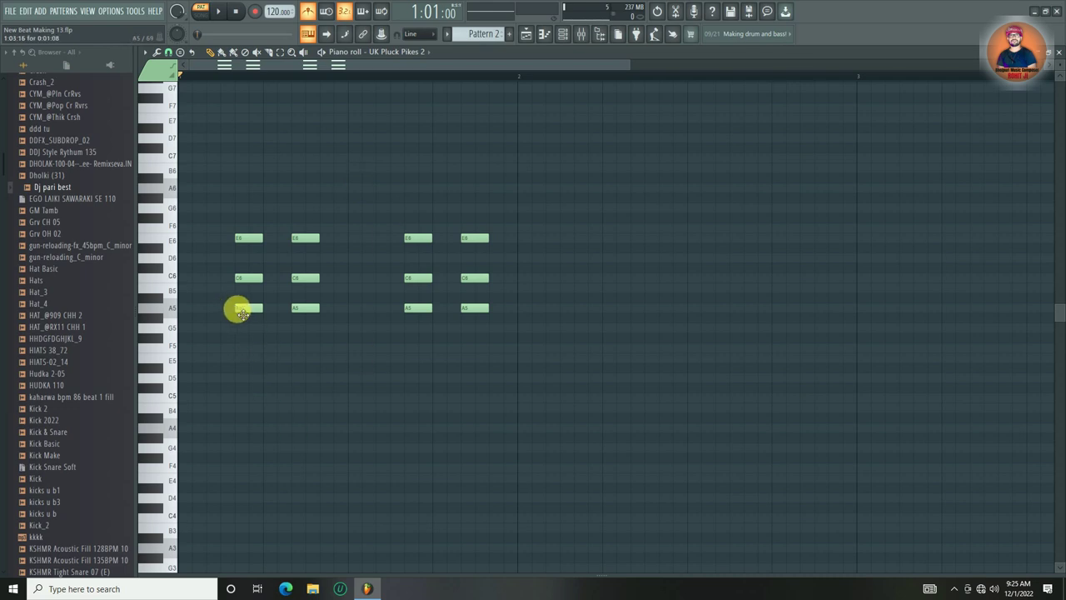
pyautogui.moveTo(566, 295); pyautogui.dragTo(4, 408)
pyautogui.keyDown('ctrl'); pyautogui.click(494, 406); pyautogui.keyUp('ctrl')
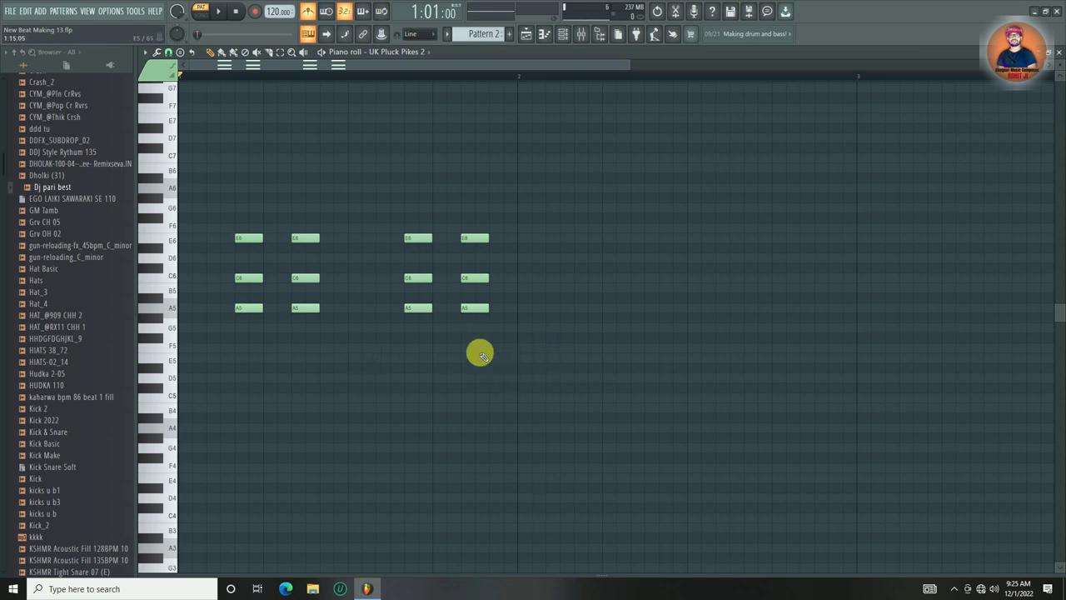
# - Play the pattern and try all the UK Pluck Pikes 2 chords one octave higher
pyautogui.press('space')
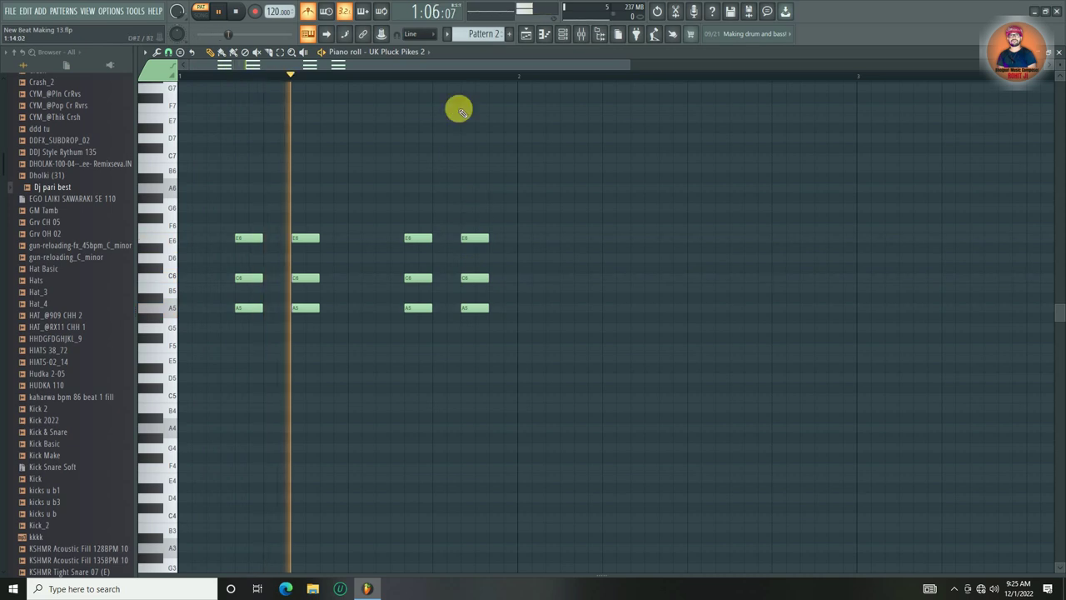
pyautogui.hotkey('ctrl', 'a')
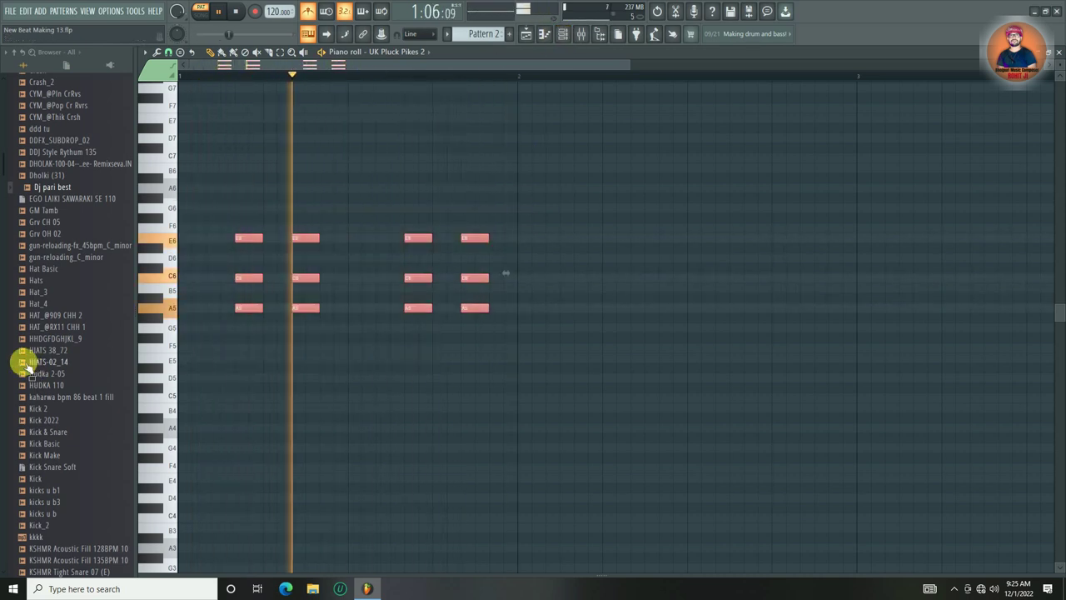
pyautogui.hotkey('ctrl', 'Up')
pyautogui.hotkey('ctrl', 'Down')
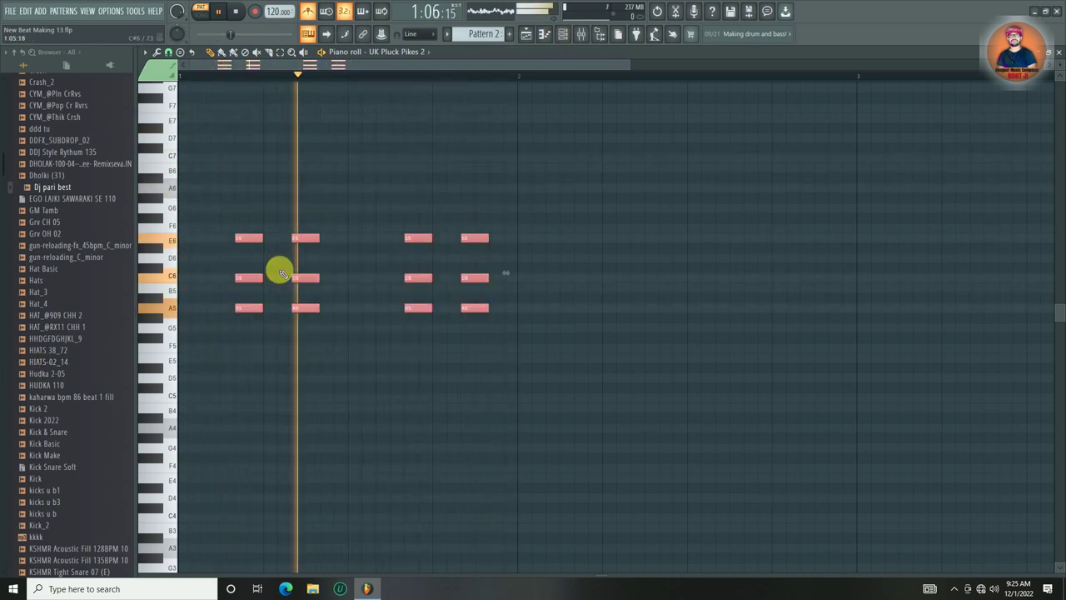
# - Copy the DirectWave #2 notes to the GMS channel and play the pattern
pyautogui.click(591, 37)
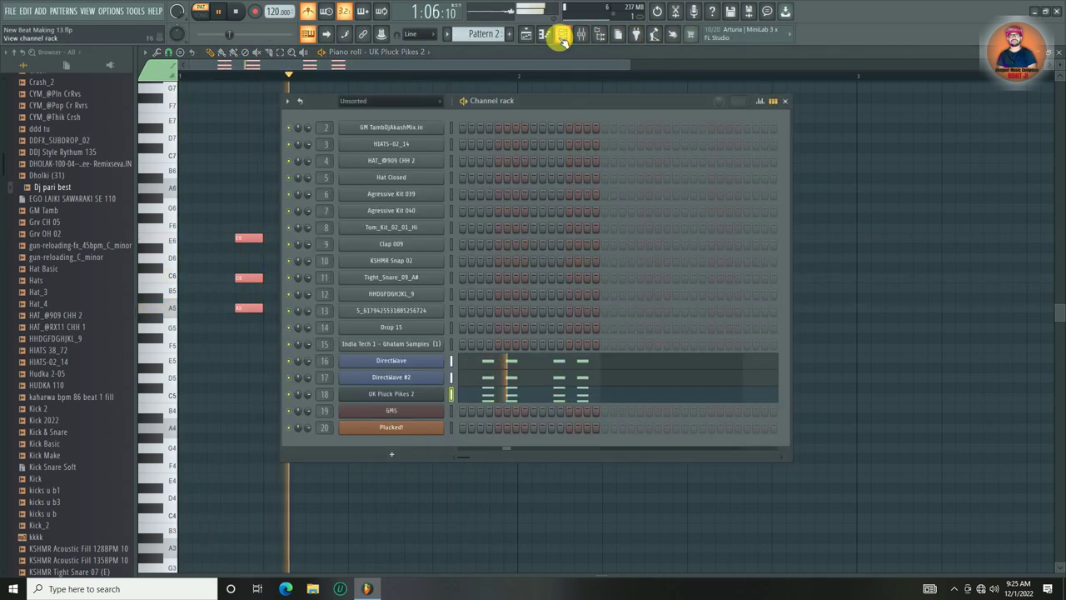
pyautogui.press('space')
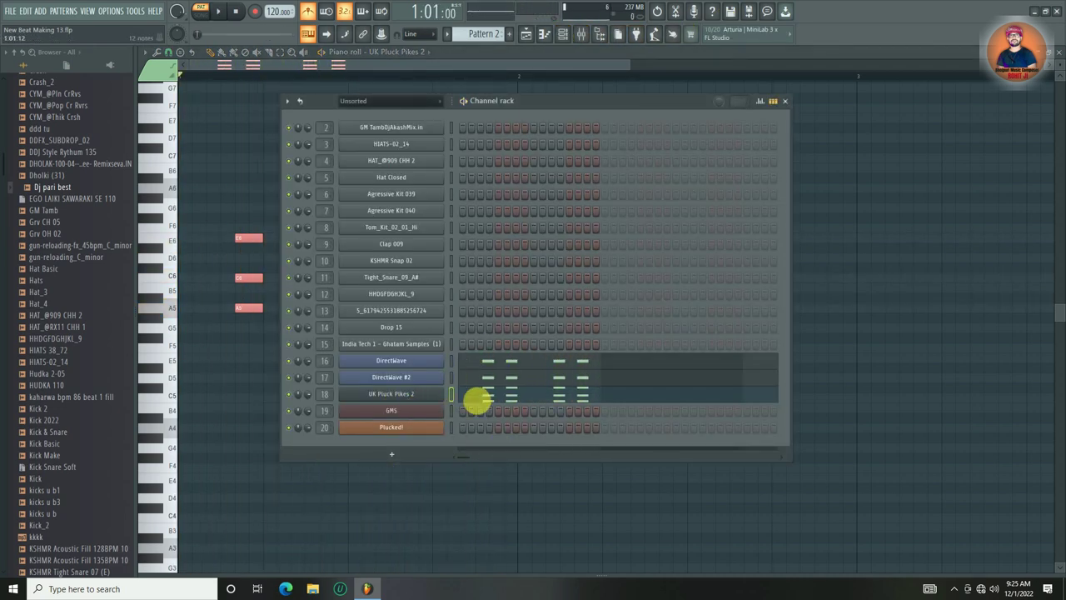
pyautogui.rightClick(414, 379)
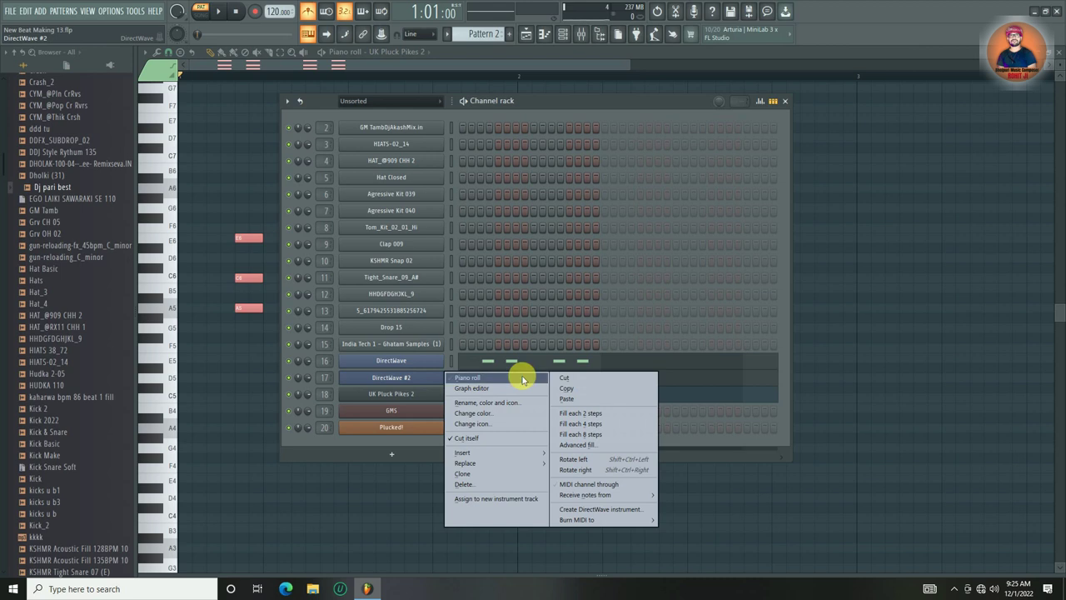
pyautogui.rightClick(427, 417)
pyautogui.rightClick(418, 413)
pyautogui.click(595, 434)
pyautogui.press('space')
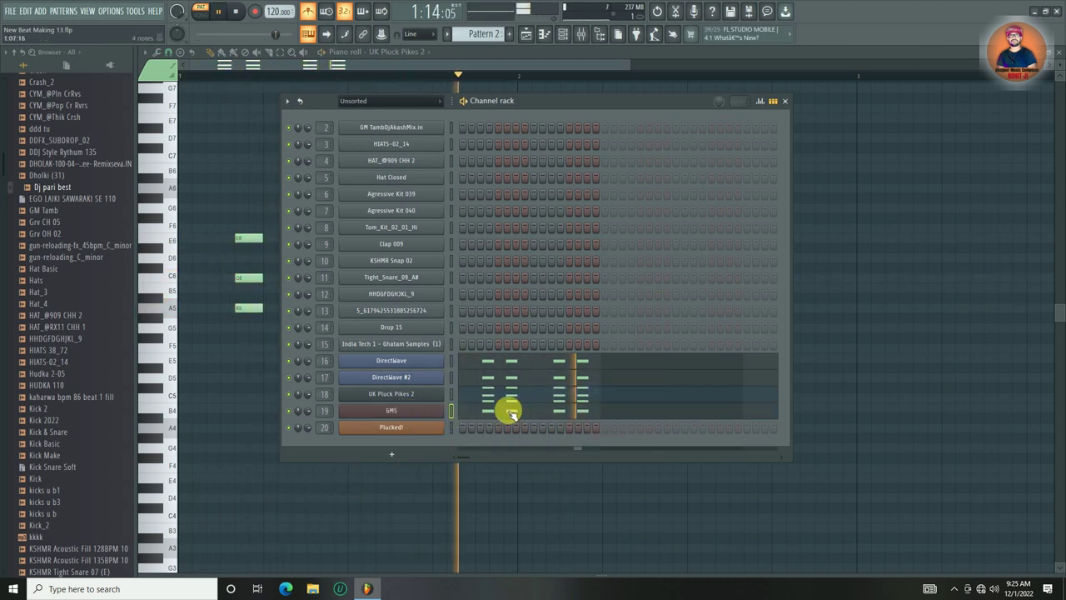
# - Copy the UK Pluck Pikes 2 chords to the GMS channel and open them in the piano roll
pyautogui.rightClick(419, 399)
pyautogui.click(575, 406)
pyautogui.rightClick(412, 417)
pyautogui.click(579, 430)
pyautogui.click(492, 411)
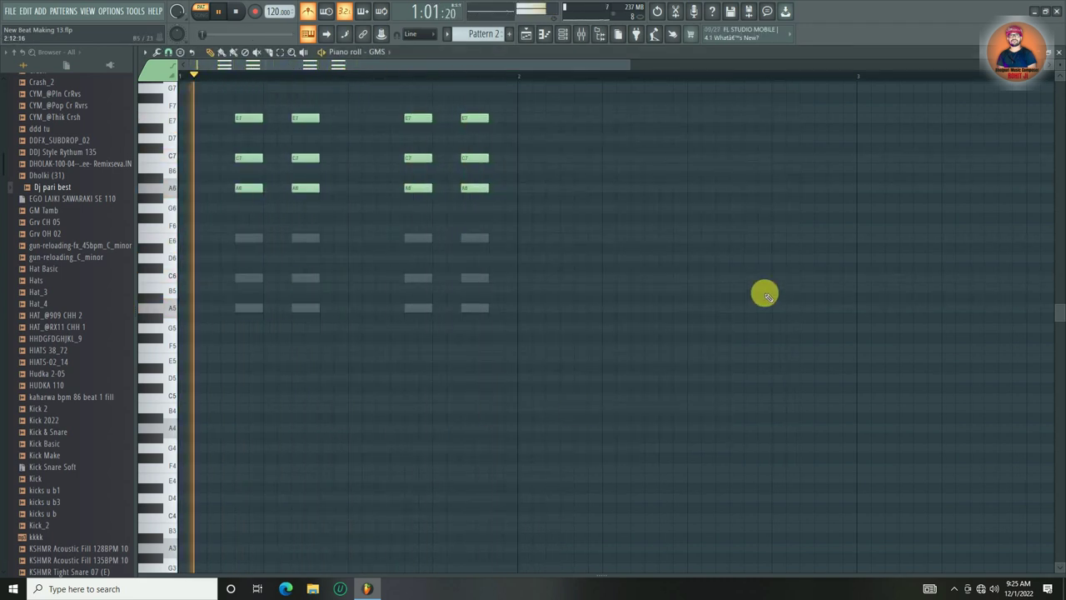
# - Shift the GMS chords by octaves to compare them during playback, and settle them on A5, C6 and E6
pyautogui.hotkey('ctrl', 'Down')
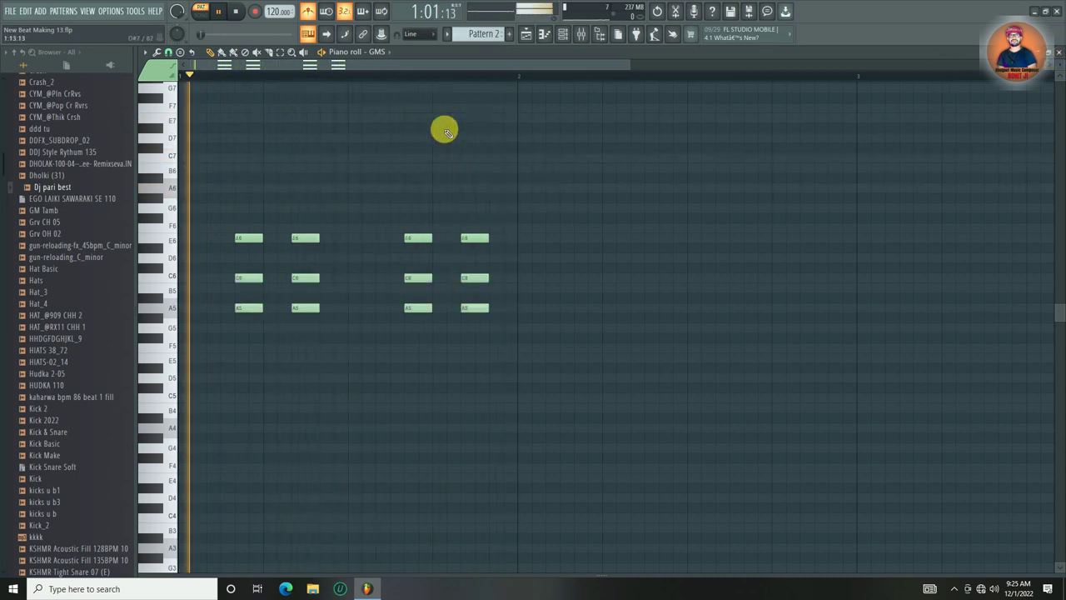
pyautogui.hotkey('ctrl', 'Down')
pyautogui.hotkey('ctrl', 'Up')
pyautogui.press('space')
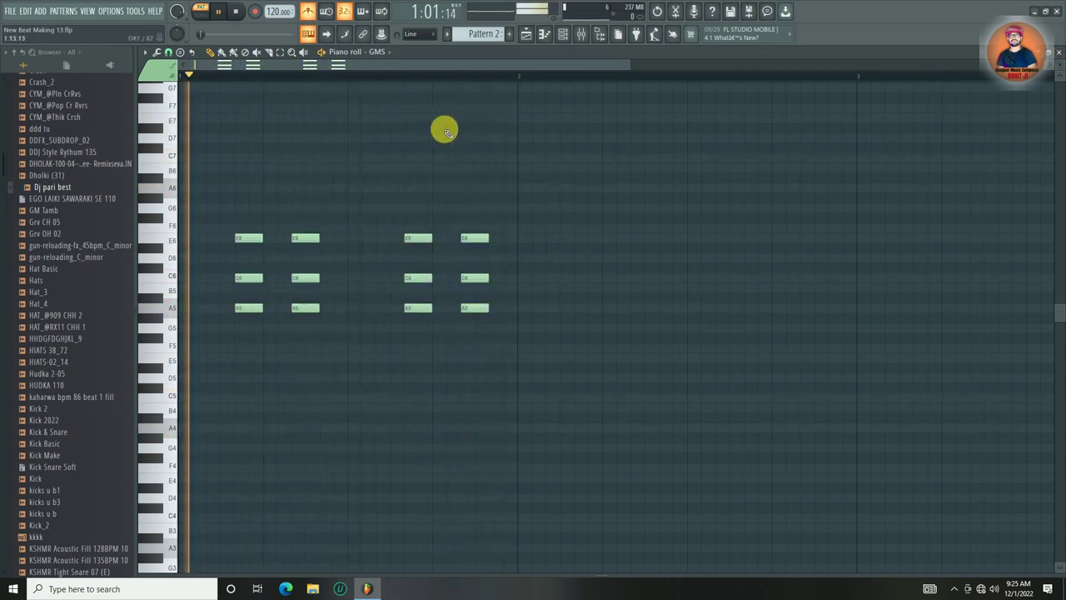
# - Play the GMS channel soloed and adjust its synthesizer's filter, envelope, LFO, modulation and detune controls
pyautogui.click(562, 37)
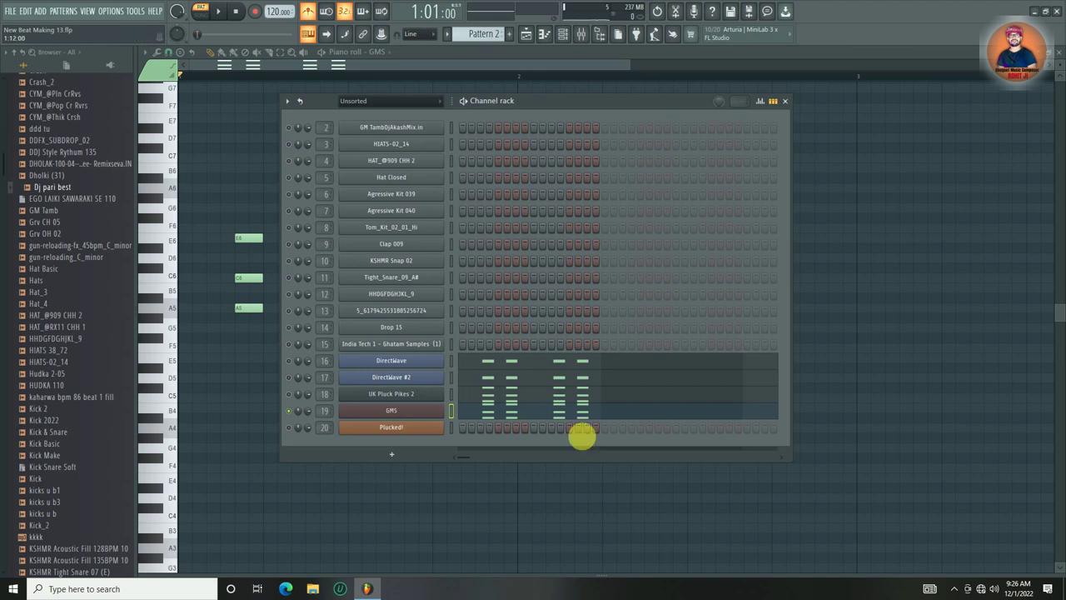
pyautogui.press('space')
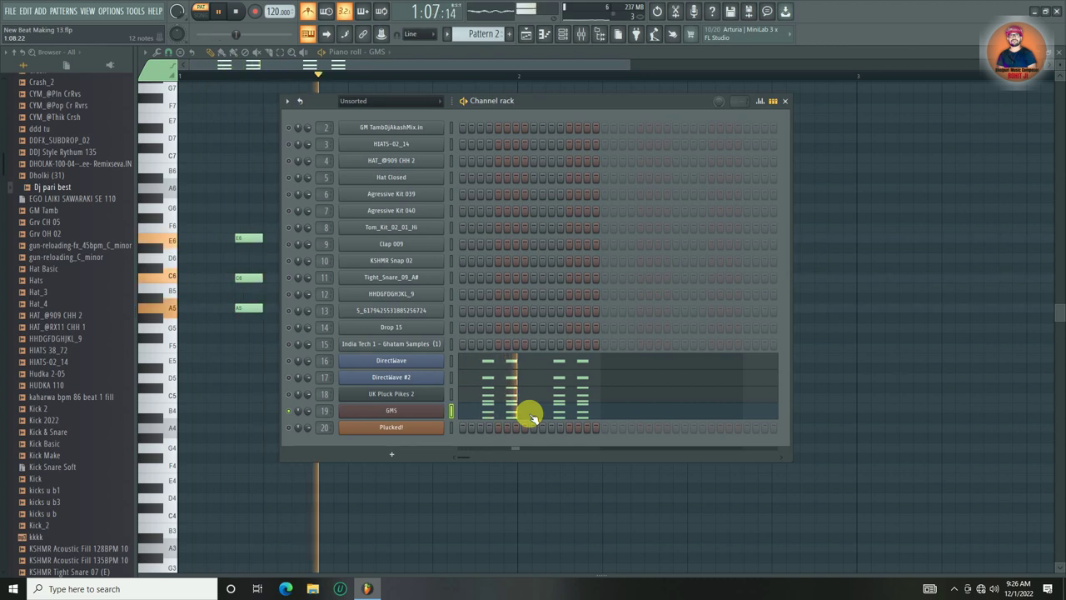
pyautogui.click(391, 411)
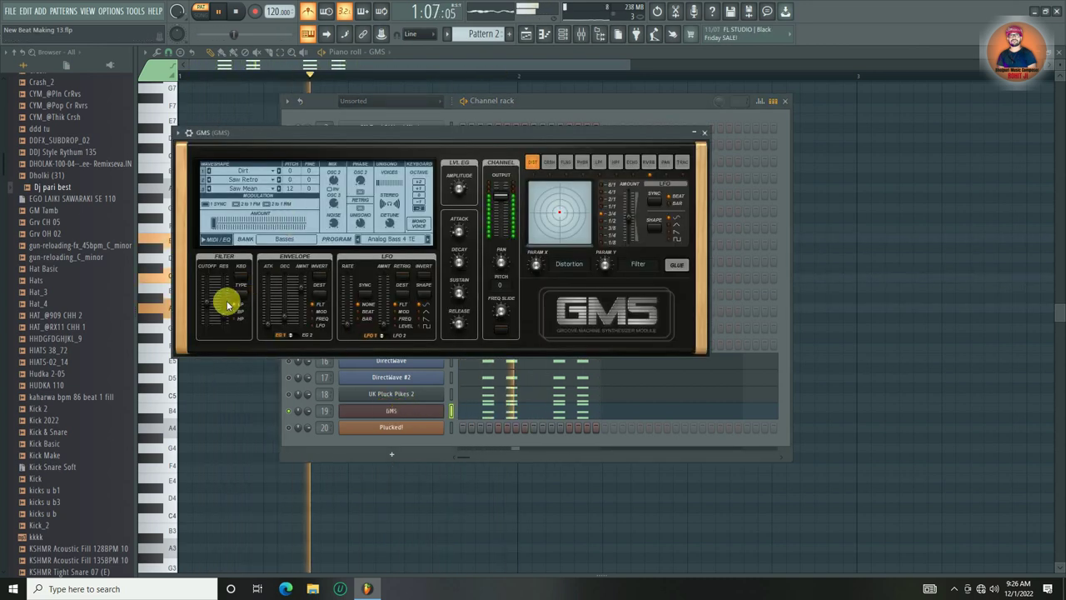
pyautogui.moveTo(208, 303); pyautogui.dragTo(207, 301)
pyautogui.moveTo(283, 310); pyautogui.dragTo(301, 285)
pyautogui.moveTo(347, 324); pyautogui.dragTo(381, 333)
pyautogui.moveTo(215, 221); pyautogui.dragTo(215, 221)
pyautogui.moveTo(301, 222); pyautogui.dragTo(301, 223)
pyautogui.moveTo(389, 204); pyautogui.dragTo(390, 226)
pyautogui.press('space')
pyautogui.click(704, 133)
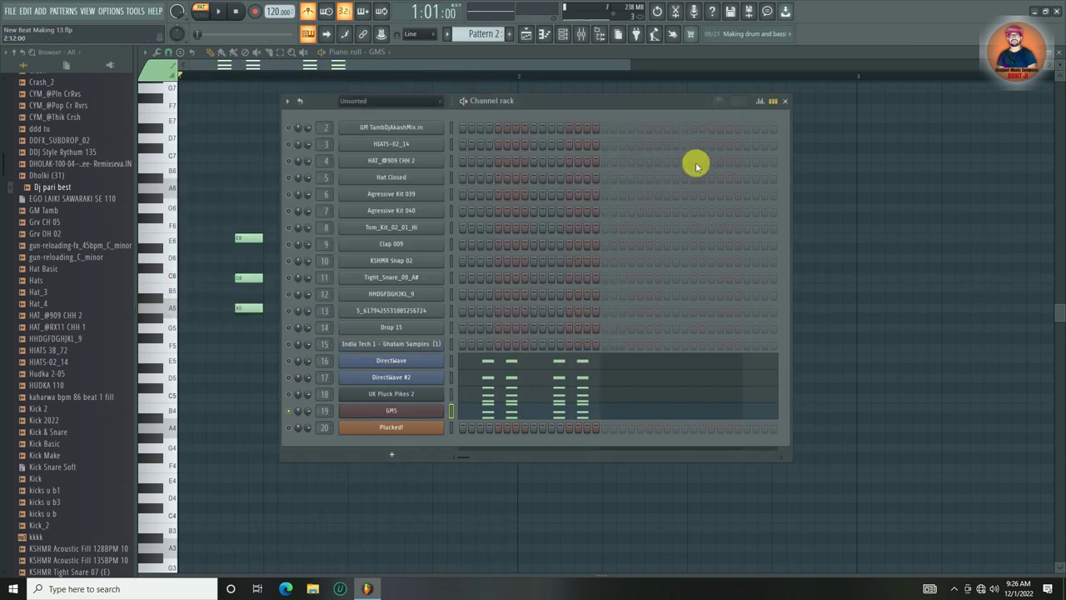
# - Copy the GMS chords to the Plucked! channel and play the pattern with all channels unmuted
pyautogui.rightClick(408, 409)
pyautogui.click(424, 435)
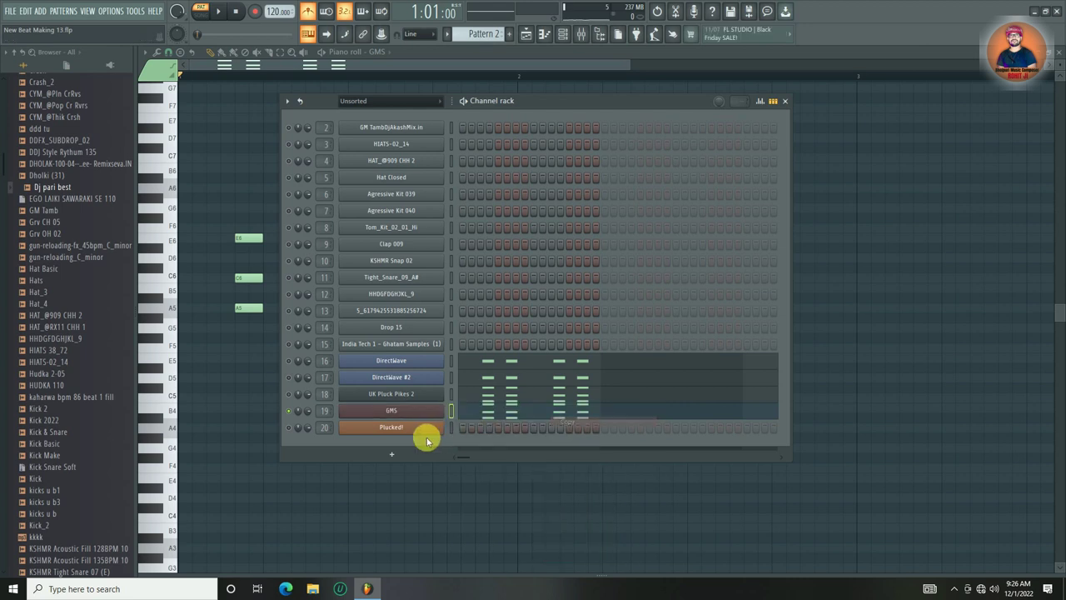
pyautogui.rightClick(424, 436)
pyautogui.click(617, 440)
pyautogui.press('space')
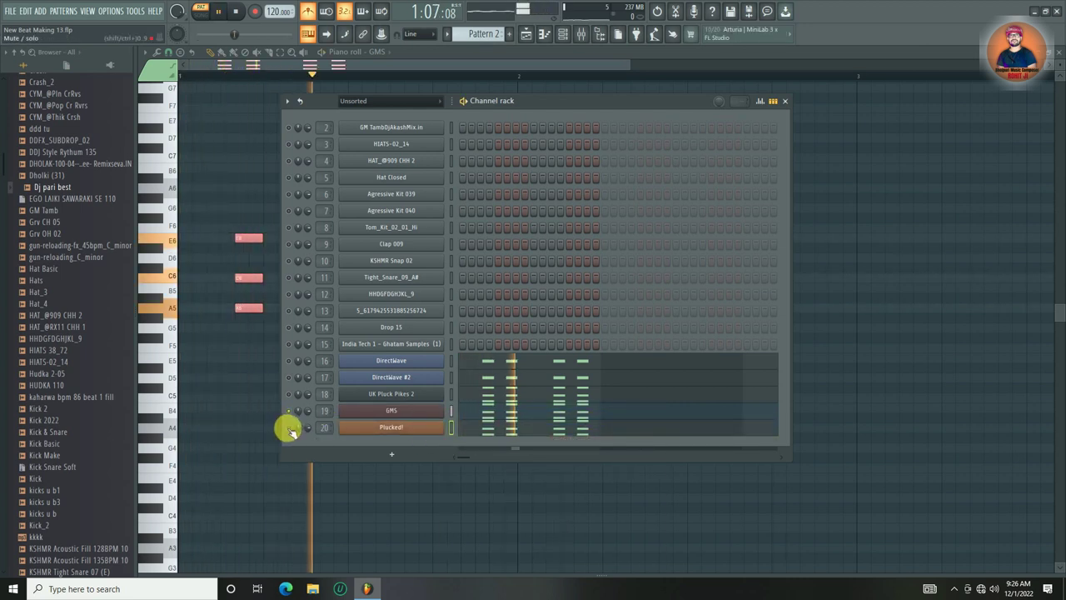
pyautogui.press('space')
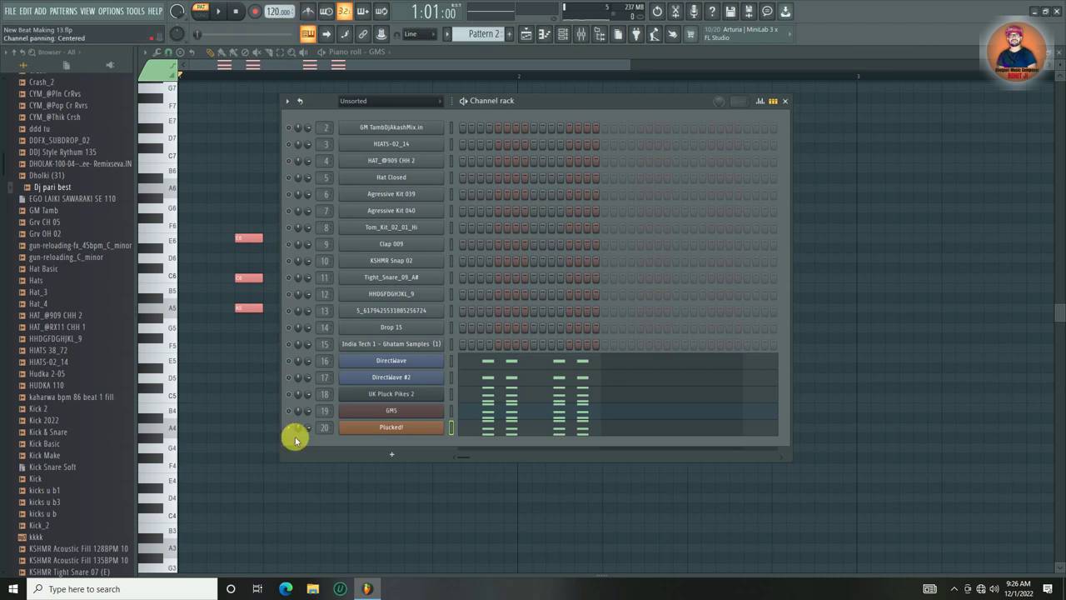
pyautogui.press('space')
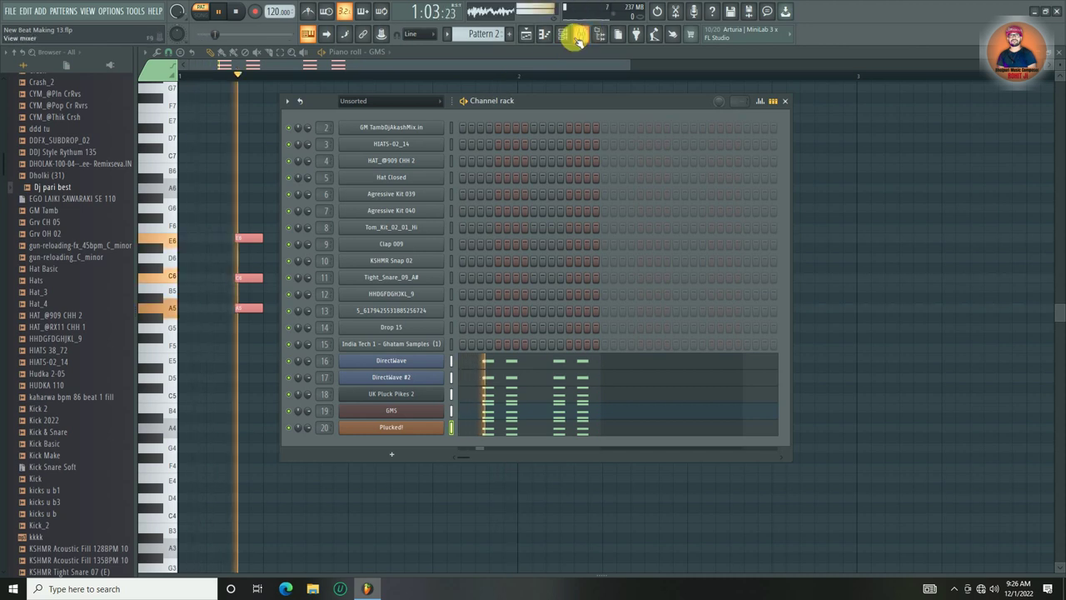
pyautogui.press('space')
# - Open the mixer and pull the UK Pluck Pikes 2, GMS and Plucked! faders down to 0% during playback
pyautogui.press('F9')
pyautogui.moveTo(447, 332); pyautogui.dragTo(590, 448)
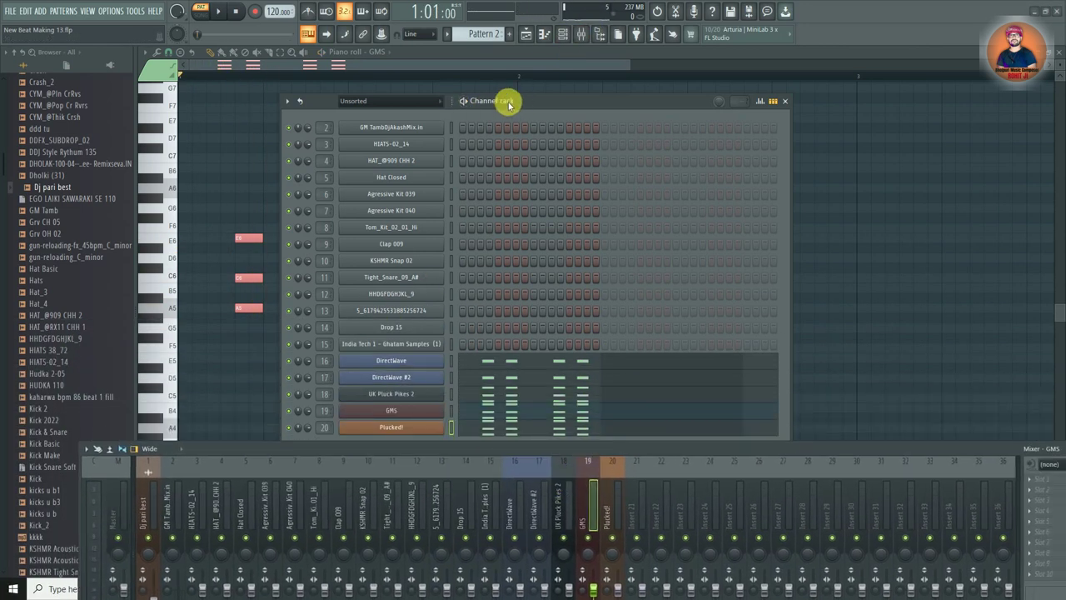
pyautogui.moveTo(509, 104); pyautogui.dragTo(313, 55)
pyautogui.moveTo(619, 450); pyautogui.dragTo(652, 236)
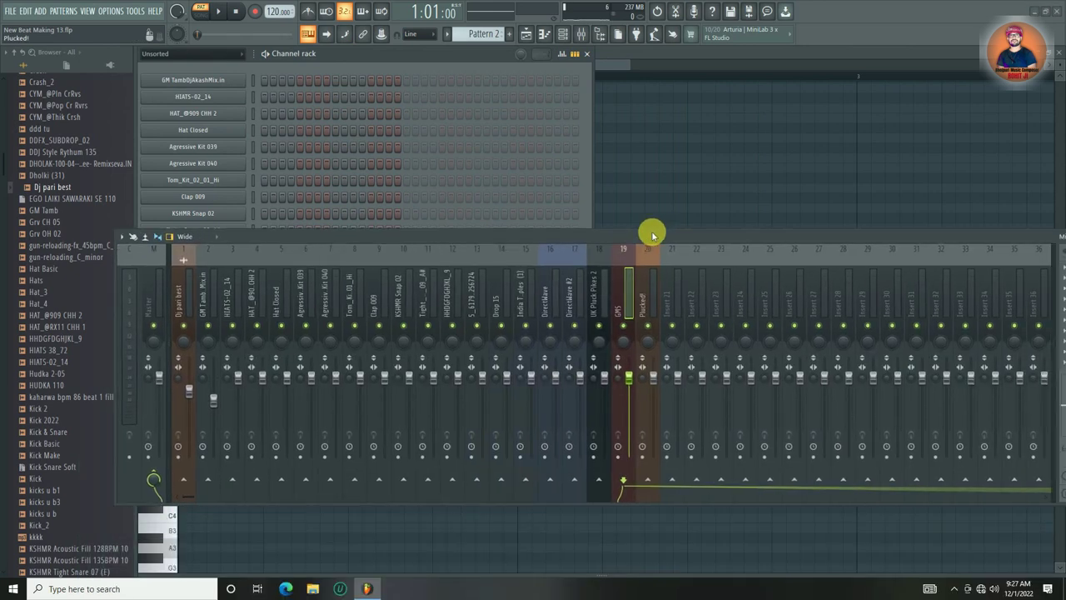
pyautogui.press('space')
pyautogui.click(605, 376)
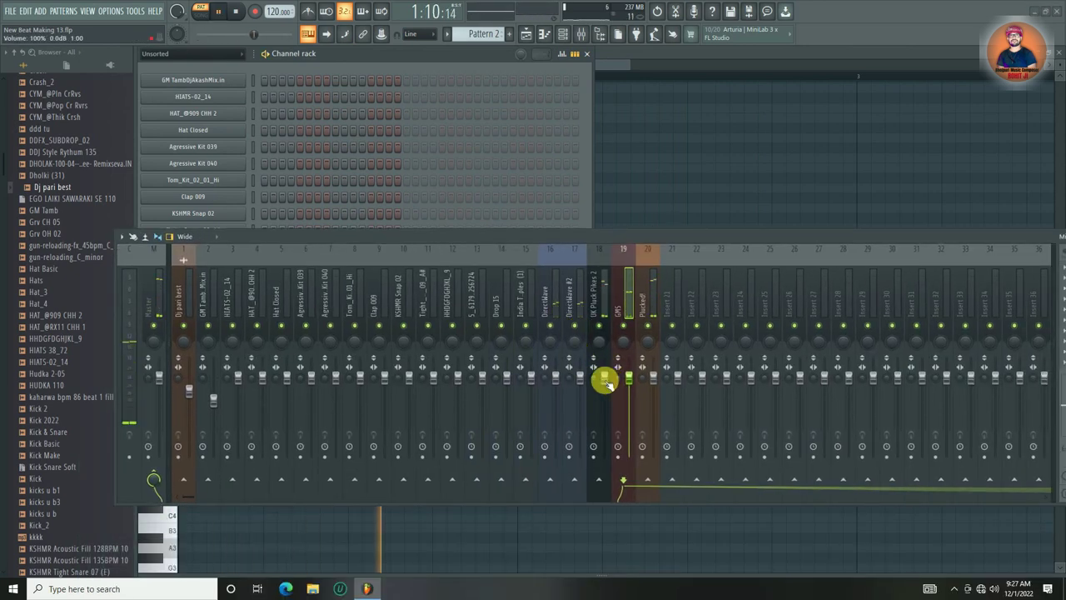
pyautogui.moveTo(628, 375); pyautogui.dragTo(638, 430)
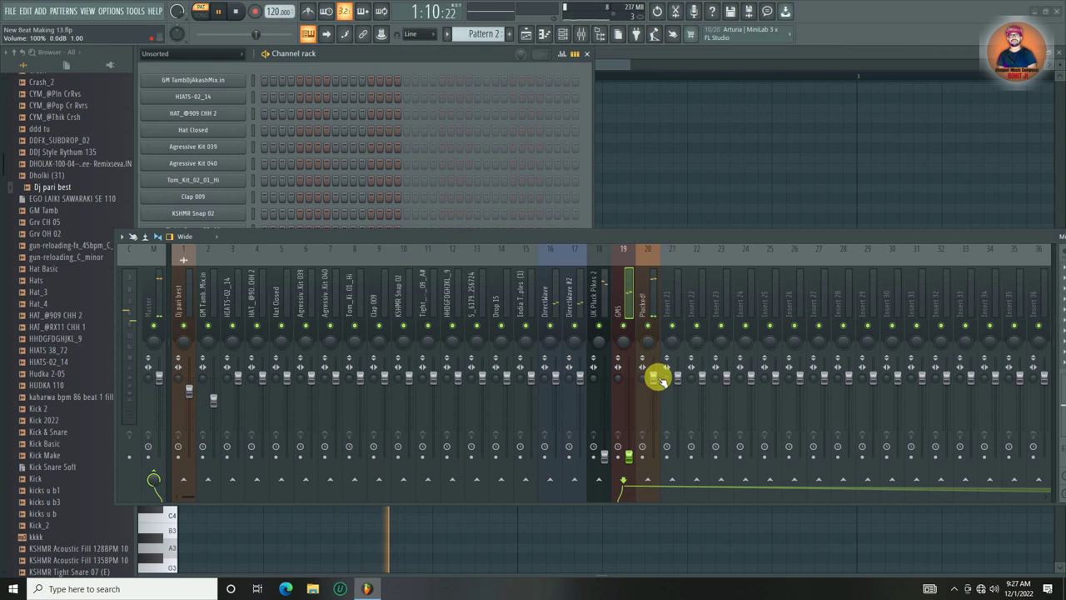
pyautogui.moveTo(657, 375); pyautogui.dragTo(648, 448)
pyautogui.moveTo(552, 376)
pyautogui.mouseDown()
pyautogui.moveTo(556, 457)
pyautogui.moveTo(553, 377)
pyautogui.mouseUp()
pyautogui.press('space')
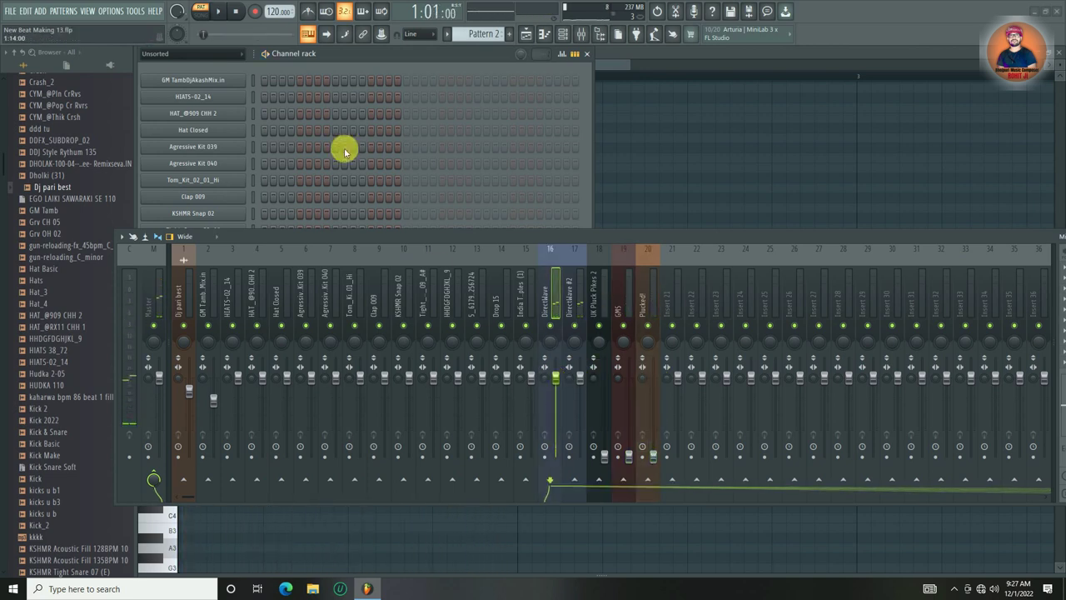
# - Lower the four DirectWave notes by one octave to A4 in the piano roll and play them
pyautogui.click(542, 35)
pyautogui.scroll(-4, 391, 132)
pyautogui.scroll(3, 391, 128)
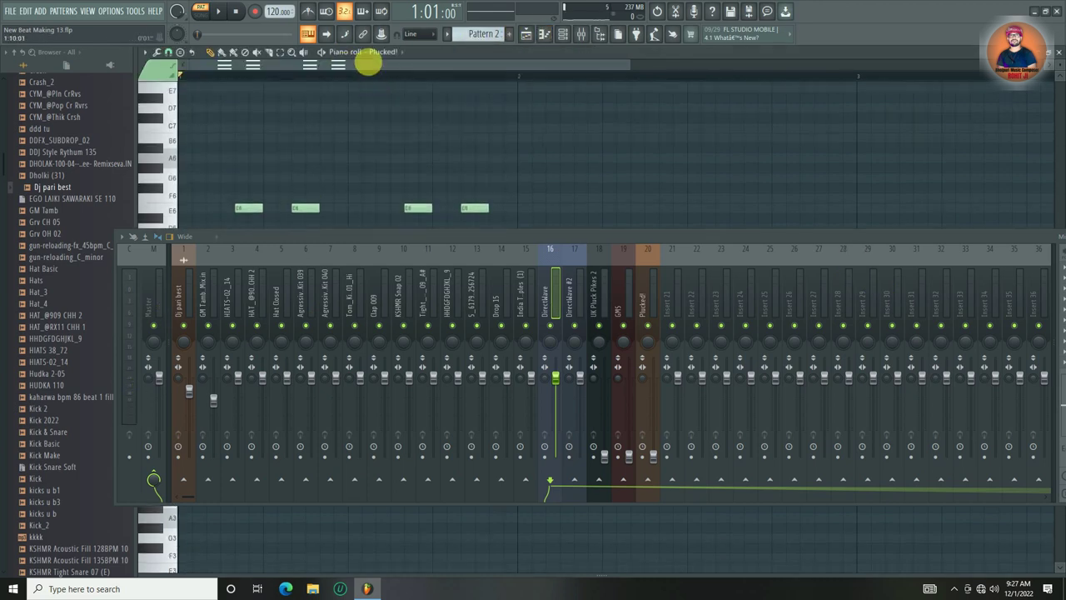
pyautogui.moveTo(977, 247); pyautogui.dragTo(793, 306)
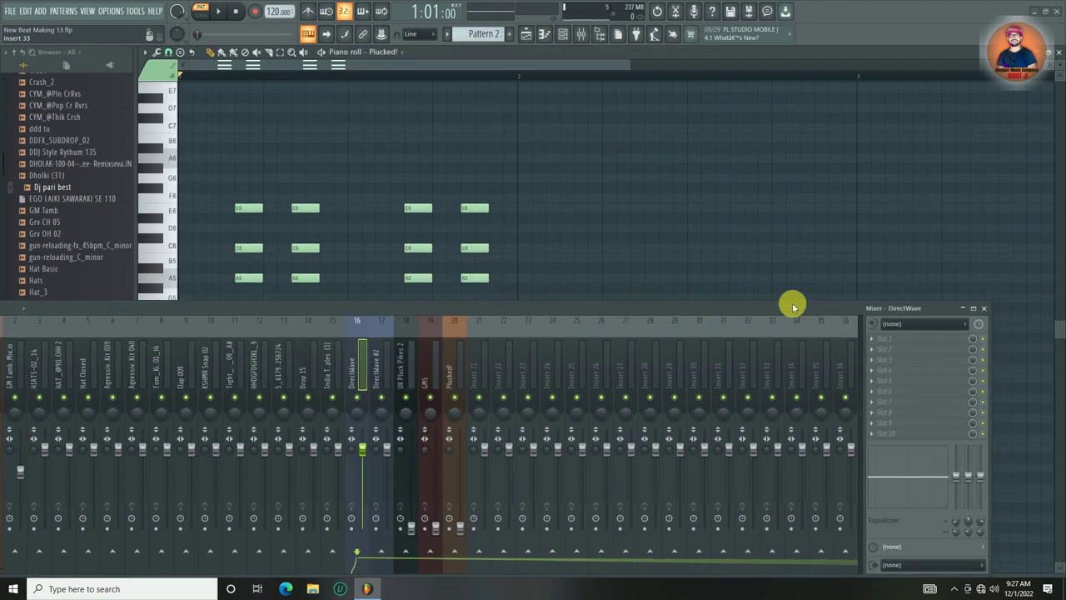
pyautogui.click(982, 308)
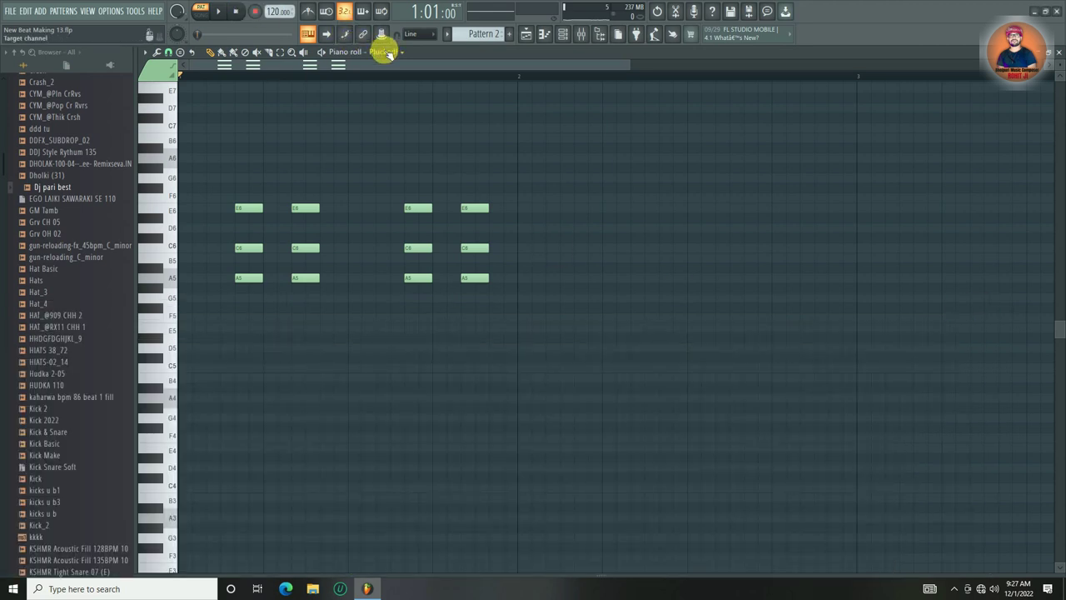
pyautogui.click(385, 53)
pyautogui.click(412, 281)
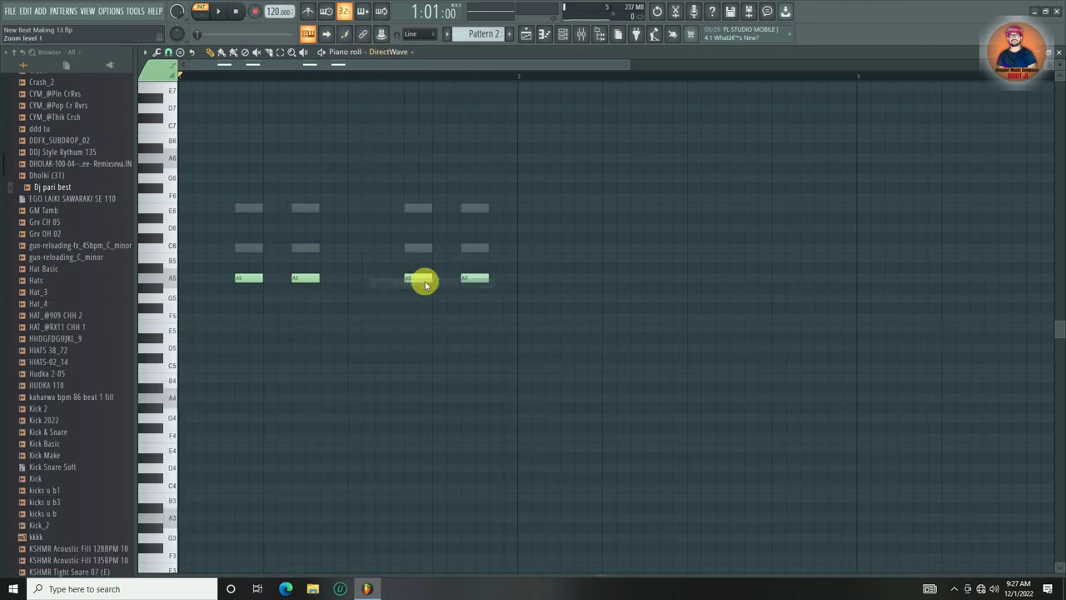
pyautogui.hotkey('ctrl', 'Down')
pyautogui.press('space')
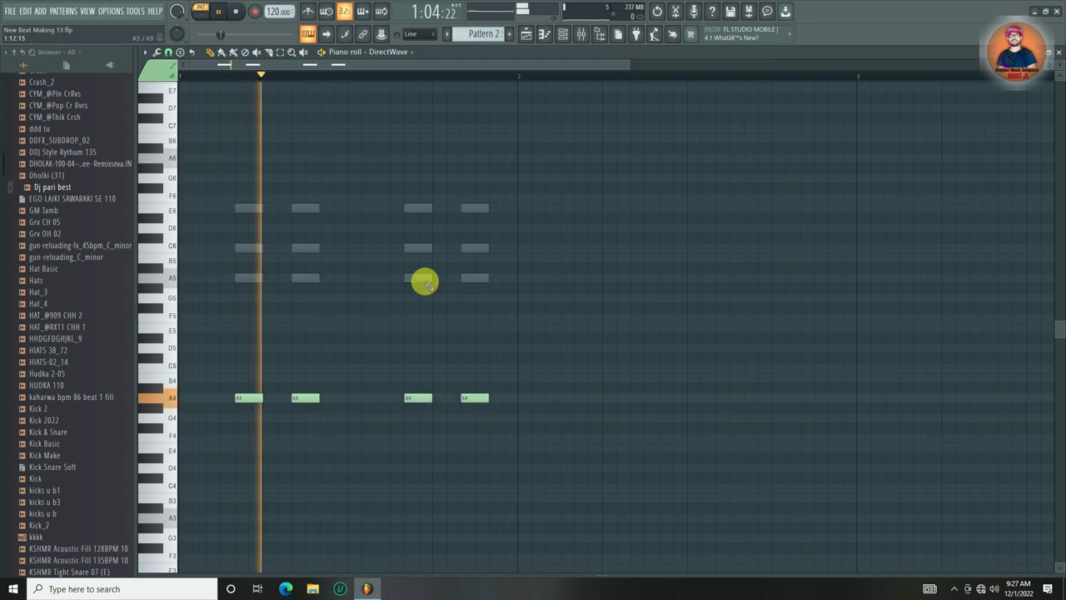
pyautogui.press('space')
pyautogui.click(1058, 52)
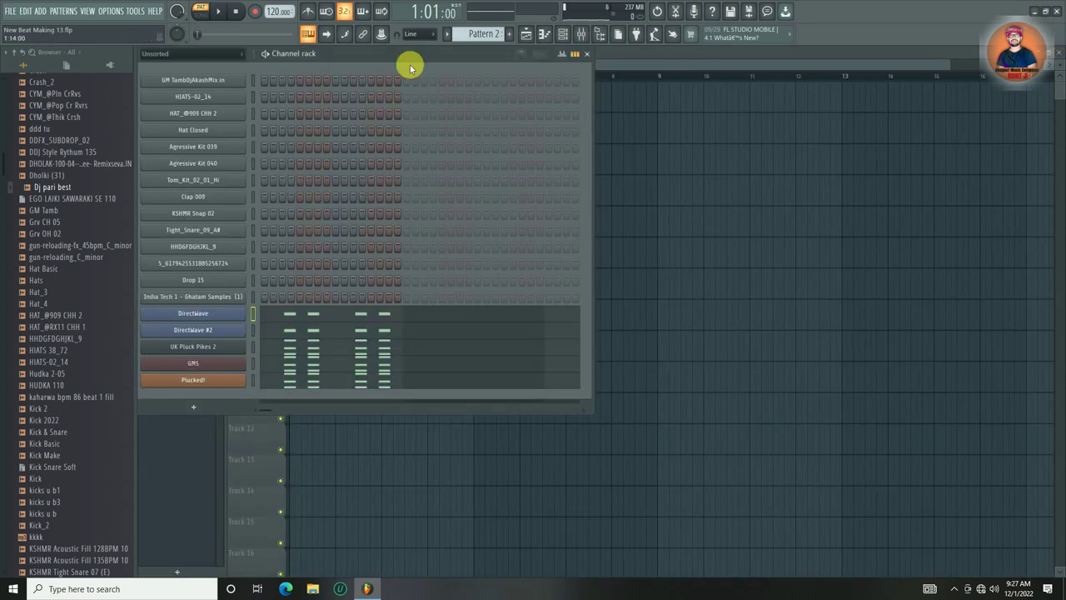
# - While playing in the mixer, raise the UK Pluck Pikes 2 and GMS faders partway and Plucked! to about 25%
pyautogui.click(581, 33)
pyautogui.press('space')
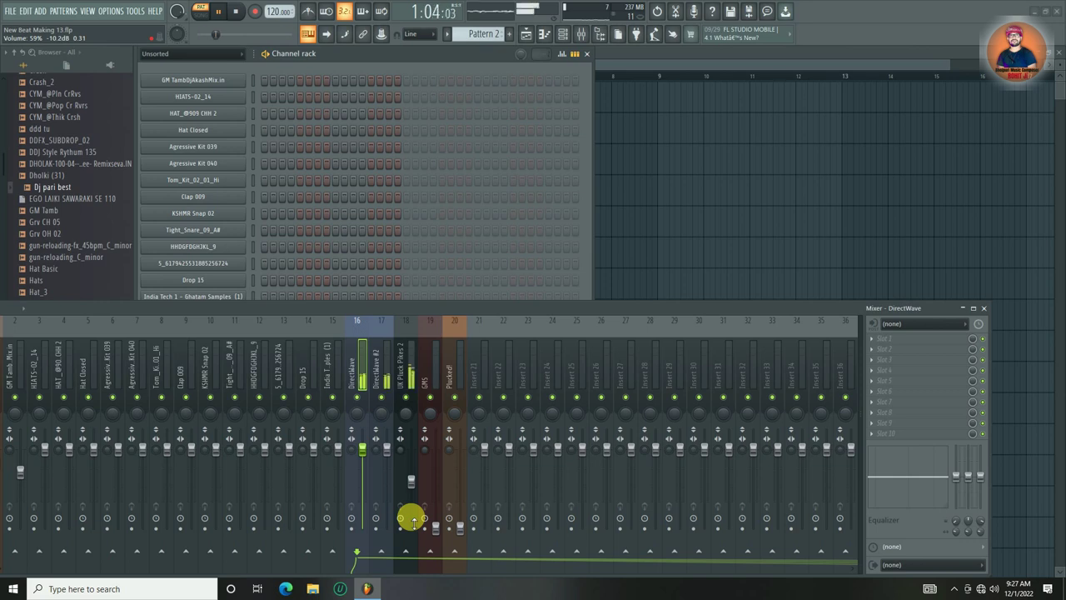
pyautogui.scroll(1, 412, 518)
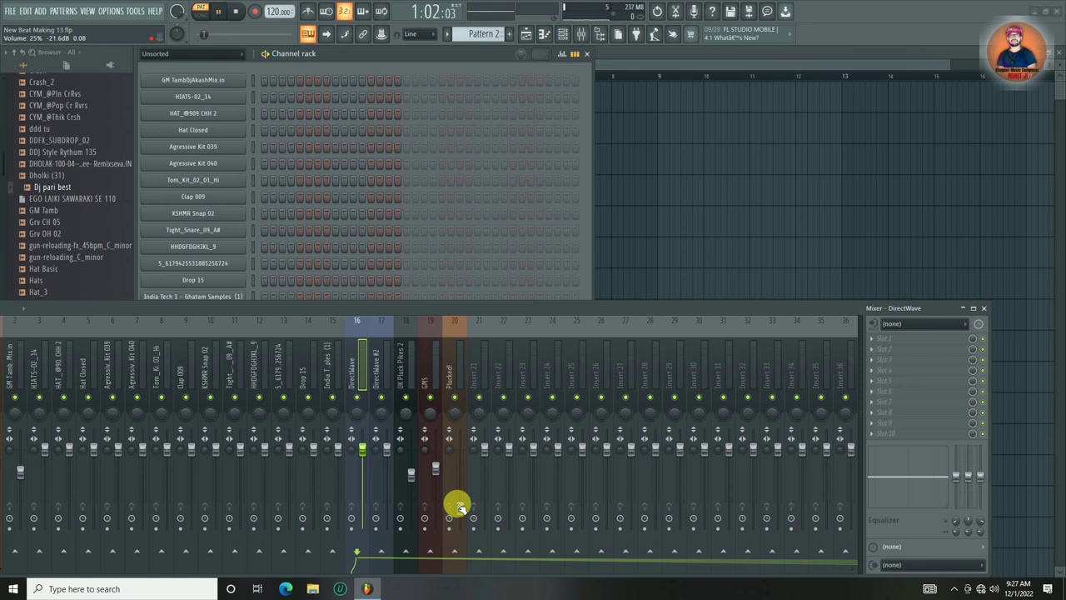
pyautogui.press('space')
# - Place a Pattern 2 clip on Track 6 at bar 3 and play it with the kick clips in song mode
pyautogui.rightClick(772, 222)
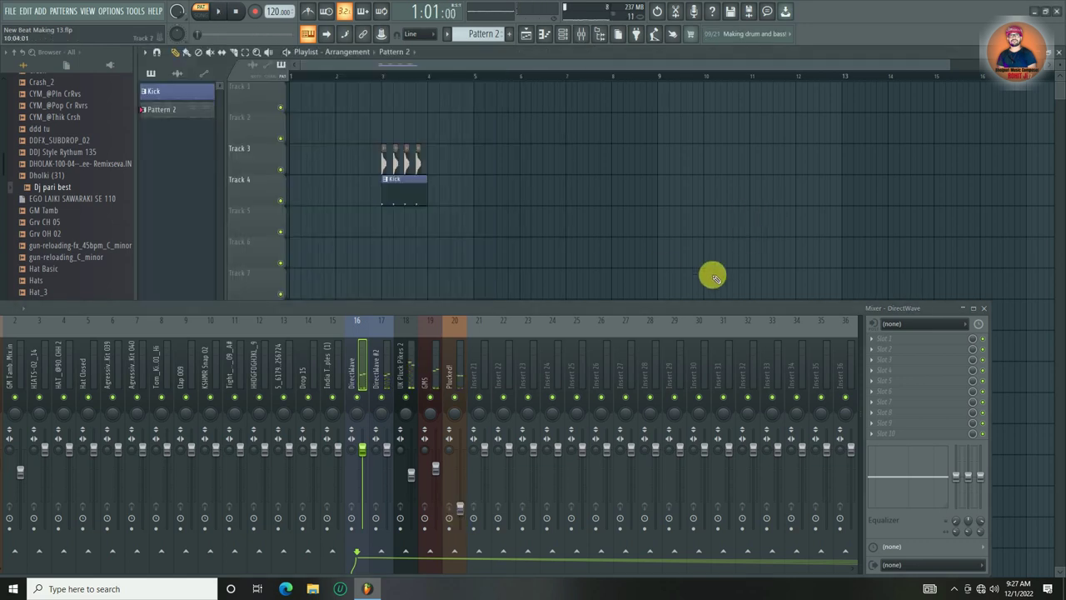
pyautogui.click(991, 309)
pyautogui.click(384, 254)
pyautogui.click(367, 79)
pyautogui.press('space')
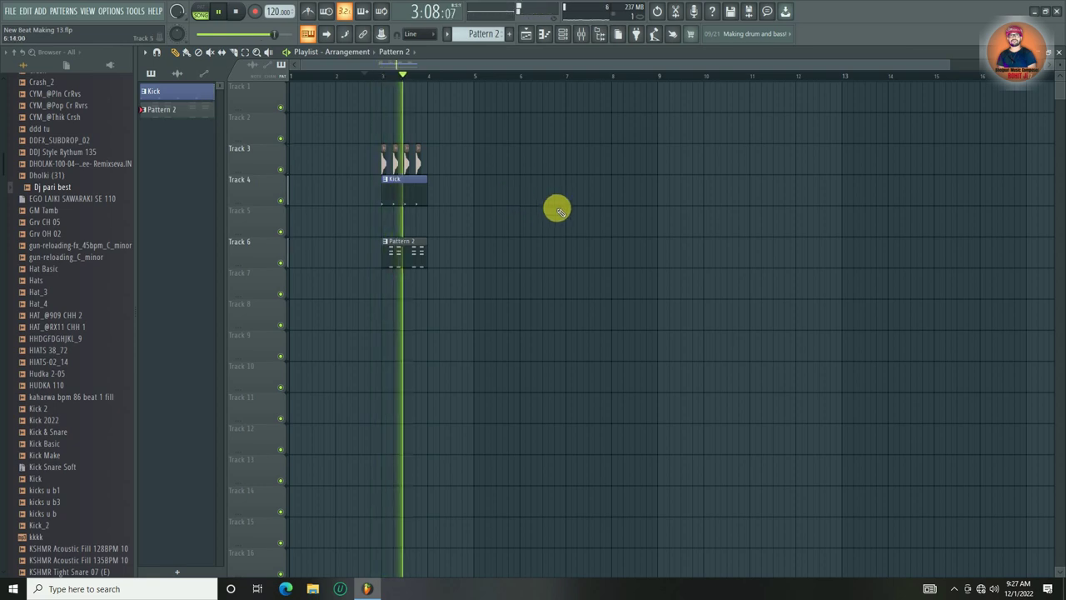
pyautogui.press('space')
# - Play the arrangement with the mixer open to check the track levels, and return to the channel rack
pyautogui.click(563, 34)
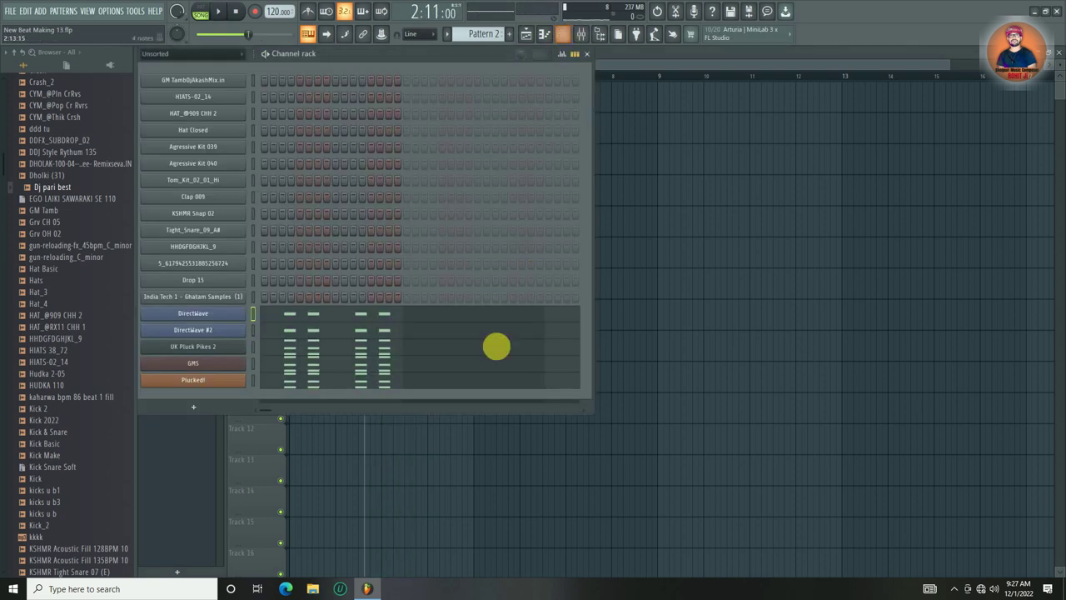
pyautogui.moveTo(320, 55); pyautogui.dragTo(471, 92)
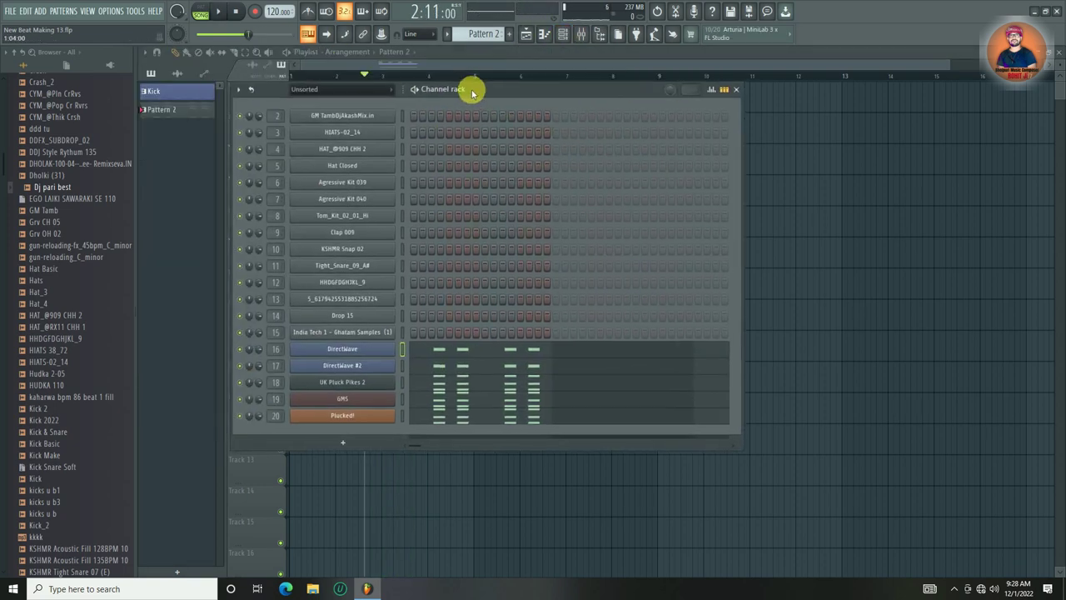
pyautogui.click(581, 34)
pyautogui.moveTo(142, 310); pyautogui.dragTo(319, 319)
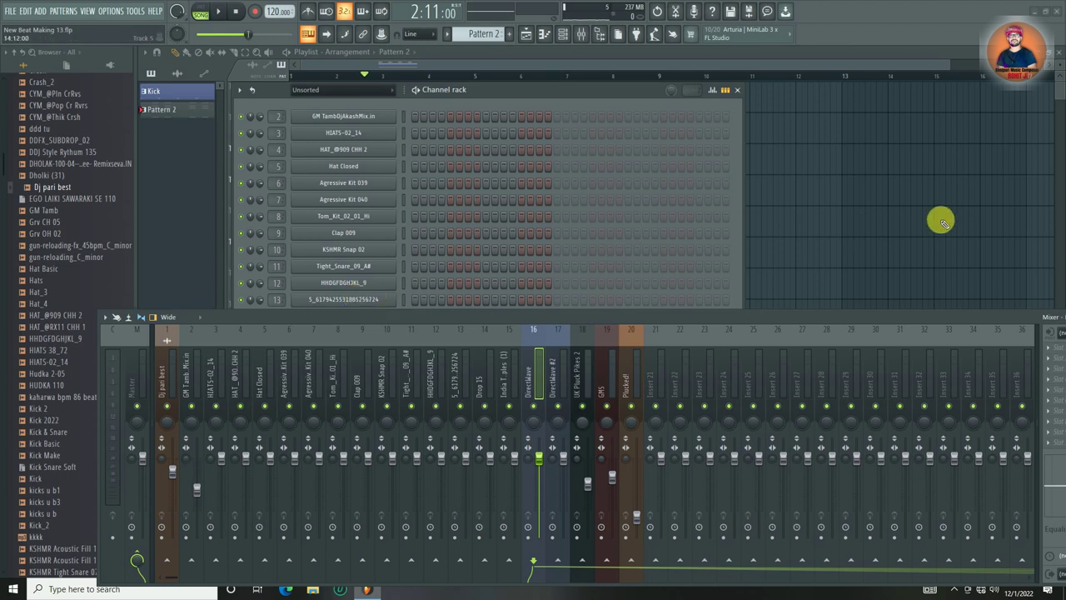
pyautogui.press('F6')
pyautogui.press('space')
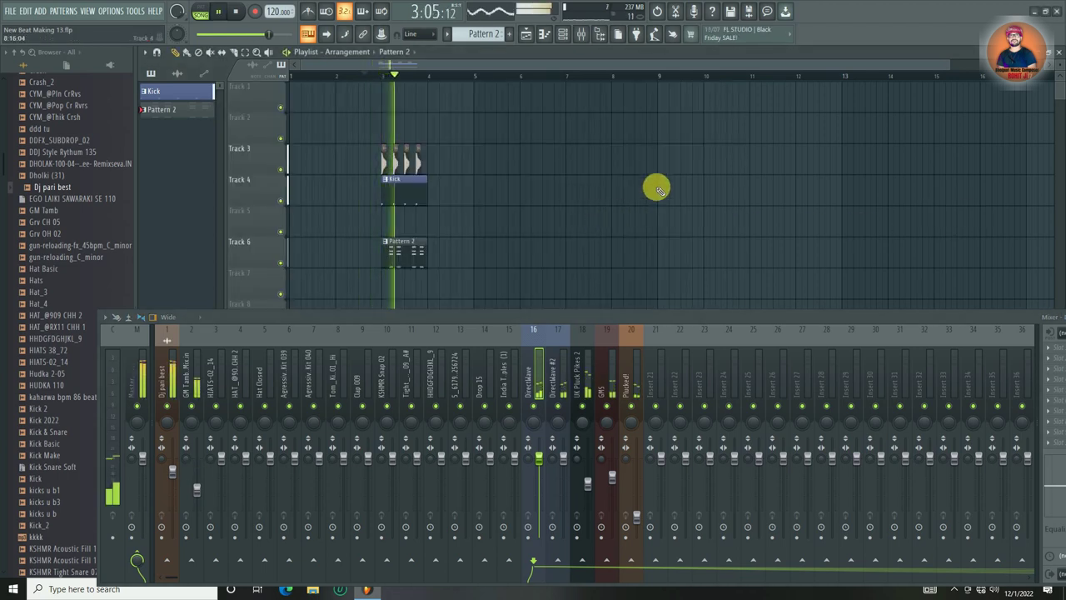
pyautogui.press('space')
pyautogui.click(563, 34)
pyautogui.moveTo(1058, 318); pyautogui.dragTo(877, 316)
pyautogui.click(975, 316)
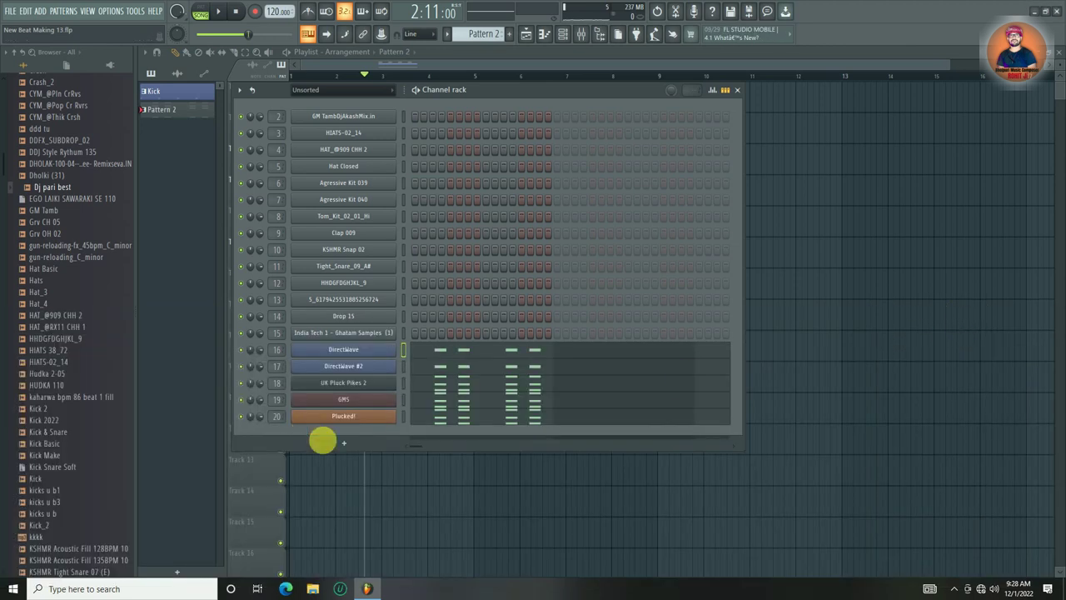
# - Add a 3x Osc channel to the channel rack and set oscillator 1's coarse pitch to -24 semitones
pyautogui.click(344, 443)
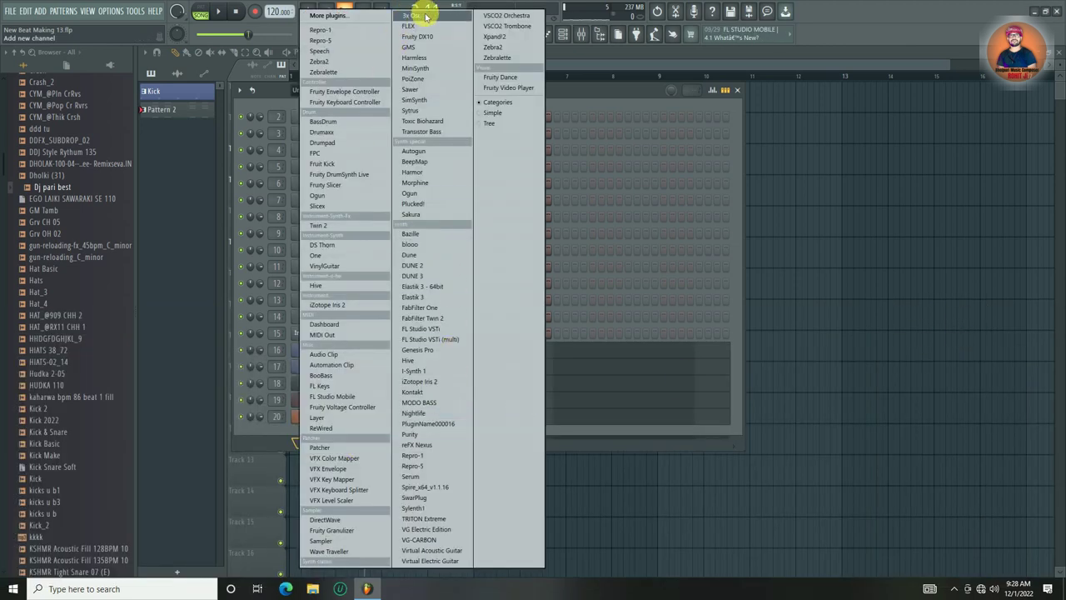
pyautogui.click(432, 17)
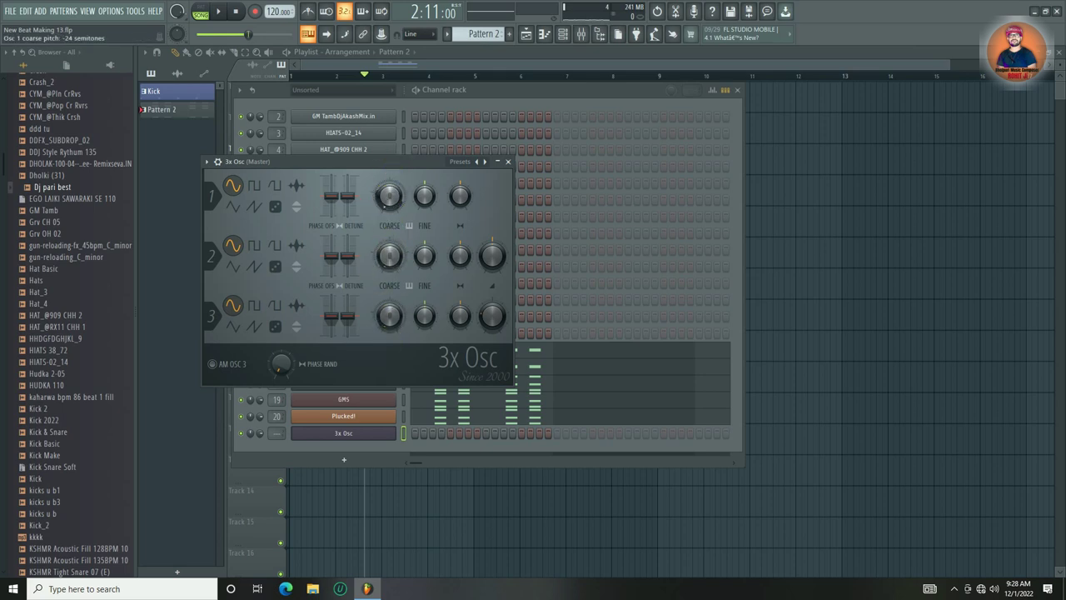
pyautogui.click(508, 162)
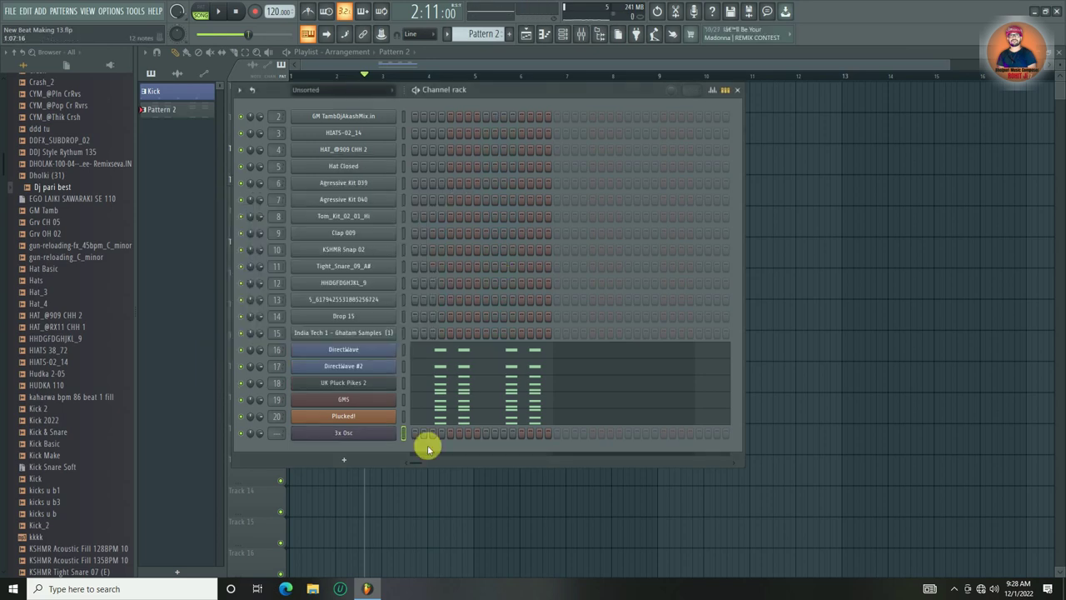
# - Draw four A4 notes for 3x Osc in the piano roll over the ghost notes and play the pattern
pyautogui.rightClick(390, 433)
pyautogui.click(469, 414)
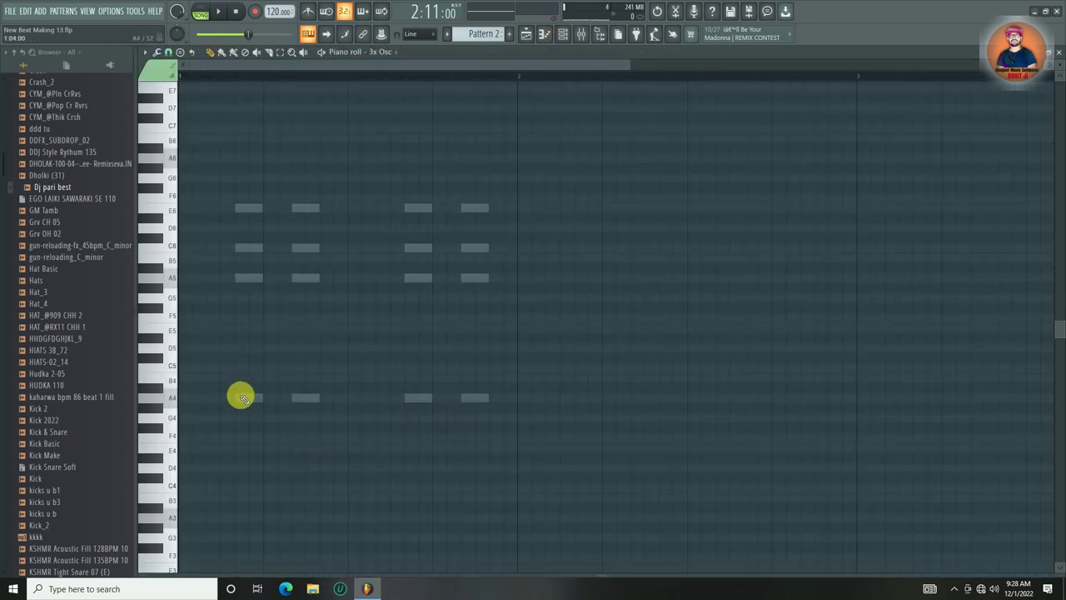
pyautogui.click(401, 399)
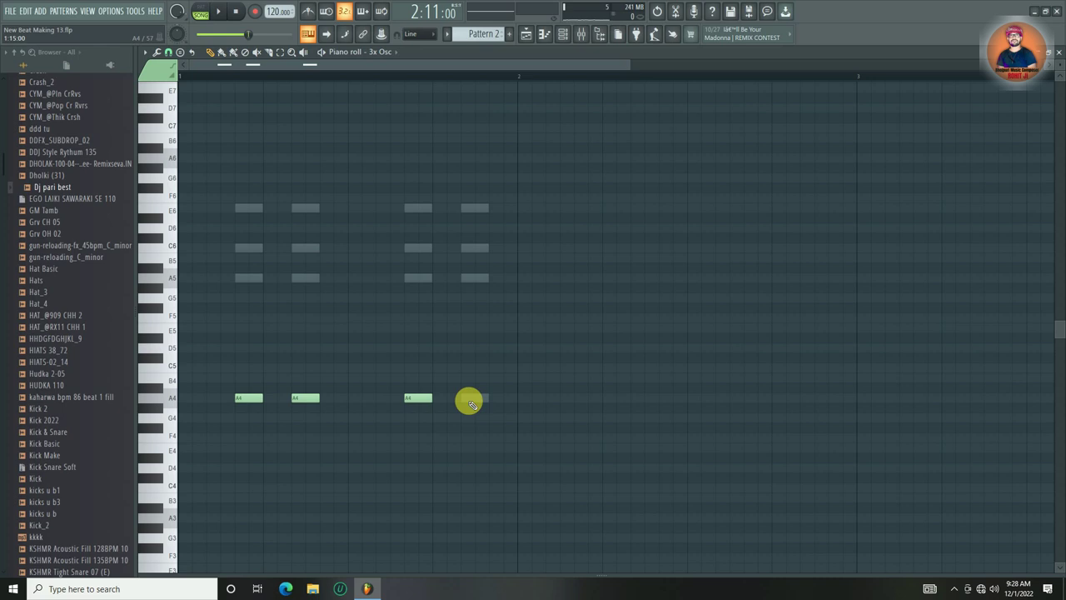
pyautogui.press('l')
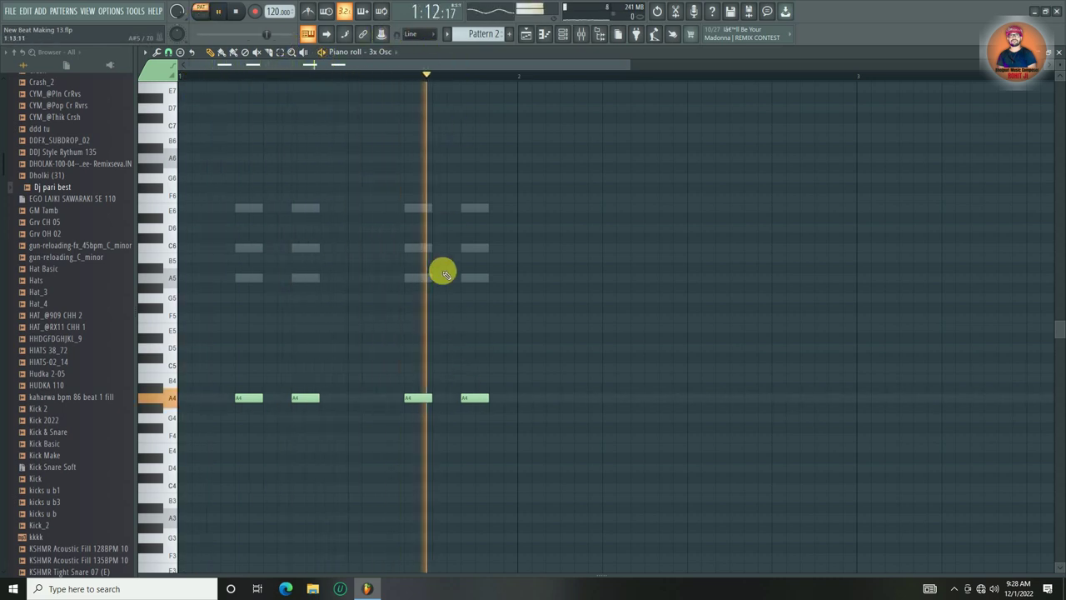
pyautogui.hotkey('ctrl', 'Down')
pyautogui.hotkey('ctrl', 'Up')
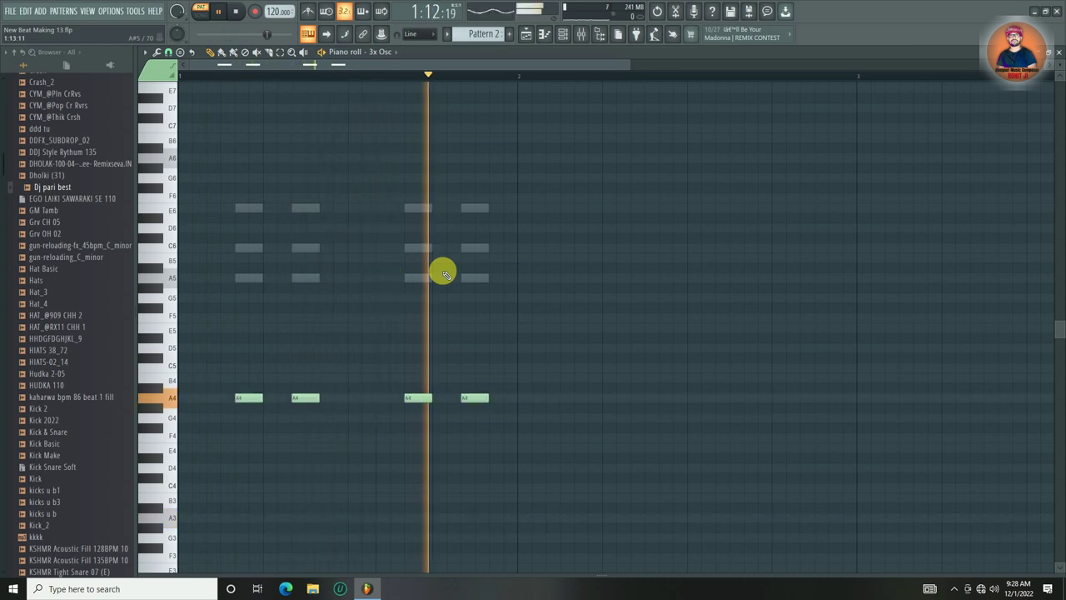
pyautogui.press('space')
# - Route the 3x Osc channel to mixer track 21 and reposition the mixer so the first tracks are in view
pyautogui.click(571, 37)
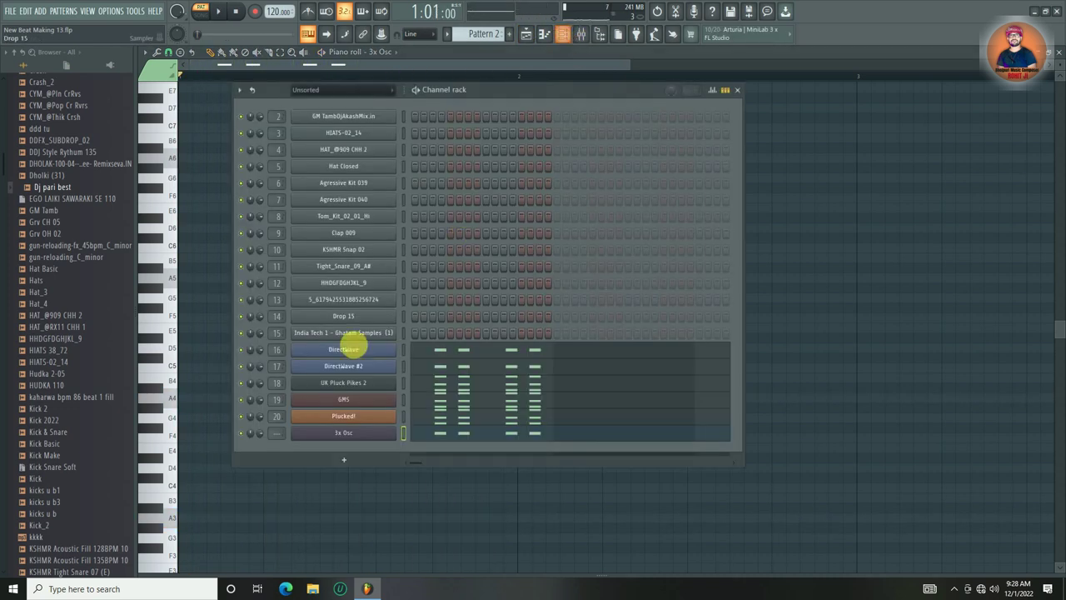
pyautogui.hotkey('ctrl', 'l')
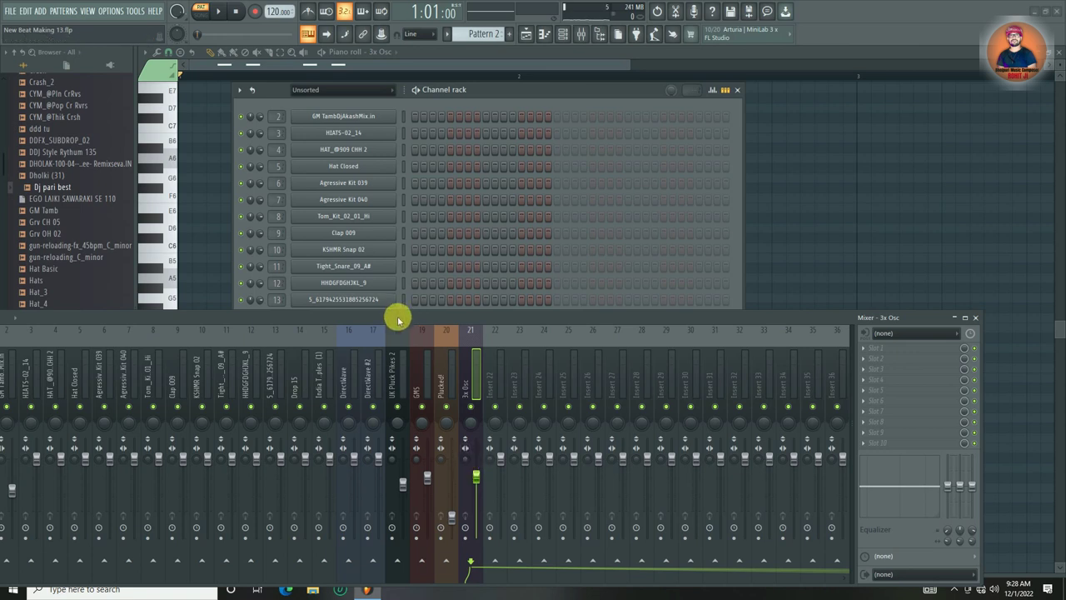
pyautogui.moveTo(398, 319); pyautogui.dragTo(558, 309)
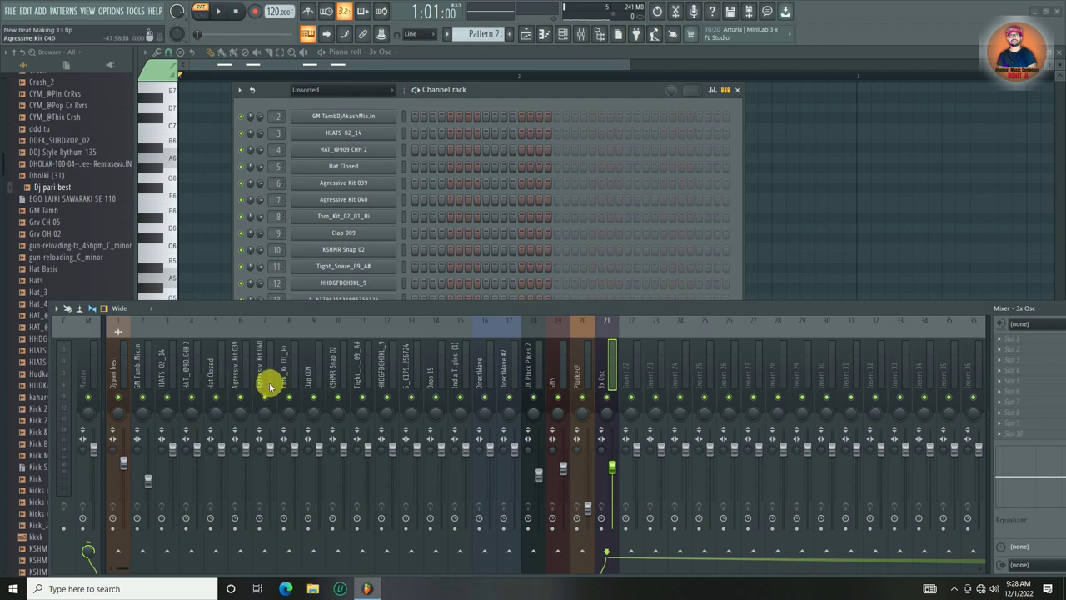
# - Play the arrangement in song mode and lower the 3x Osc mixer fader to 64%
pyautogui.click(118, 366)
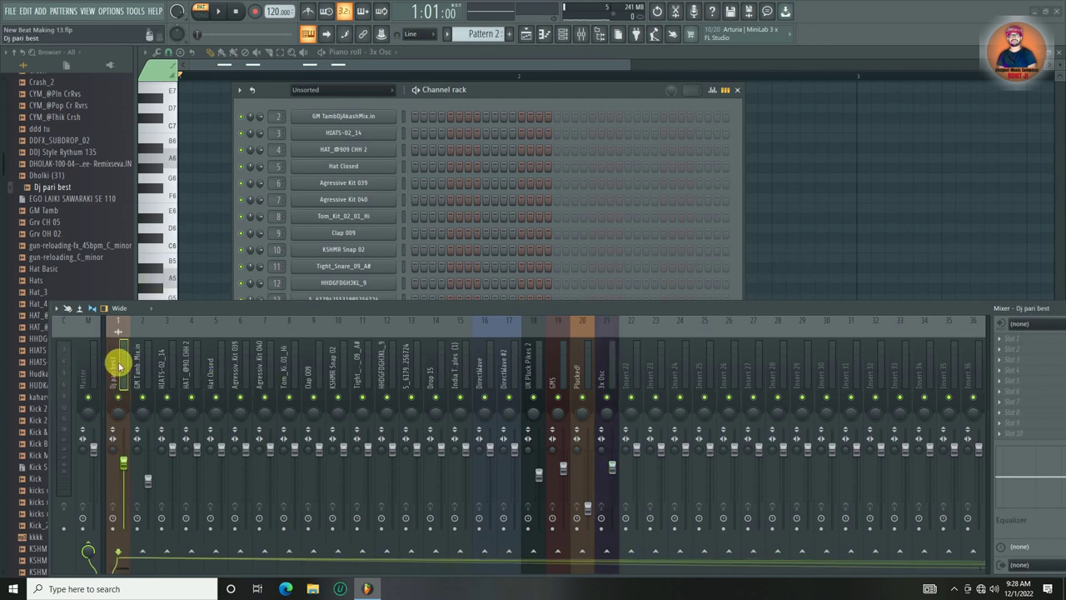
pyautogui.press('space')
pyautogui.press('space')
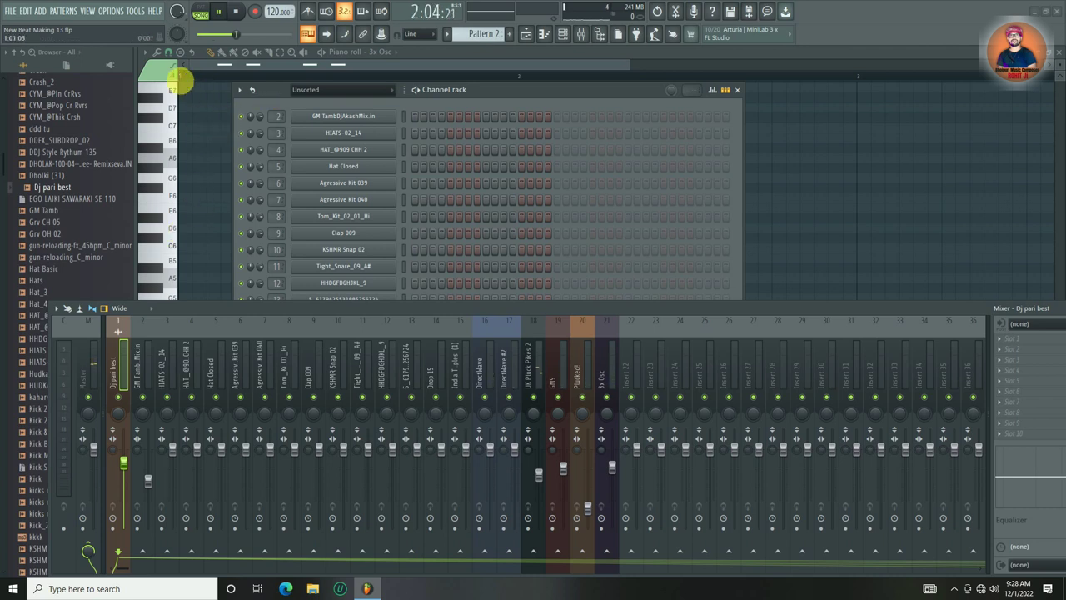
pyautogui.click(183, 81)
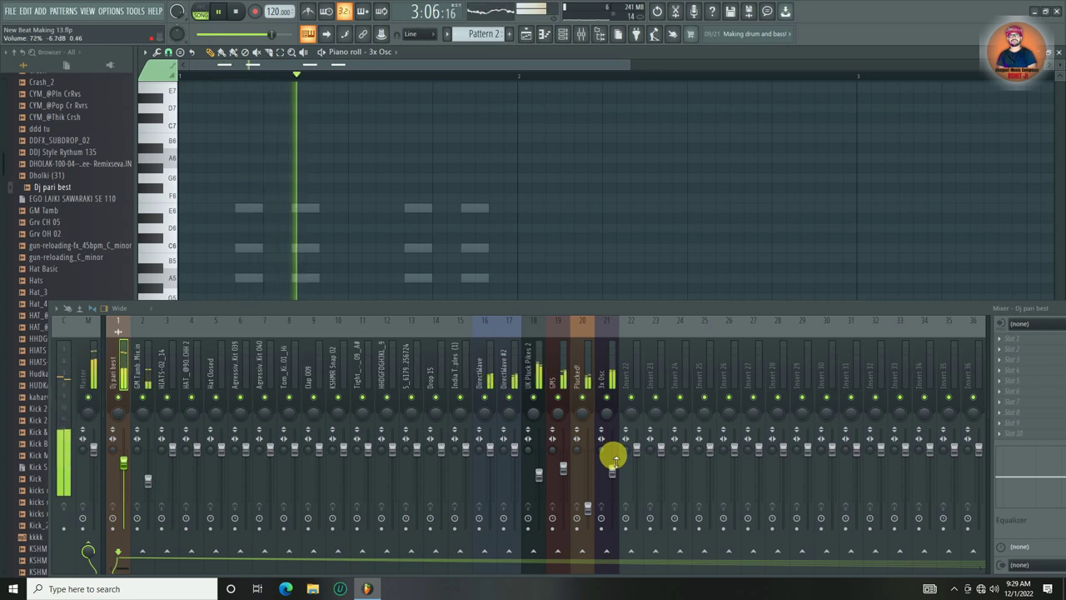
pyautogui.scroll(-3, 612, 456)
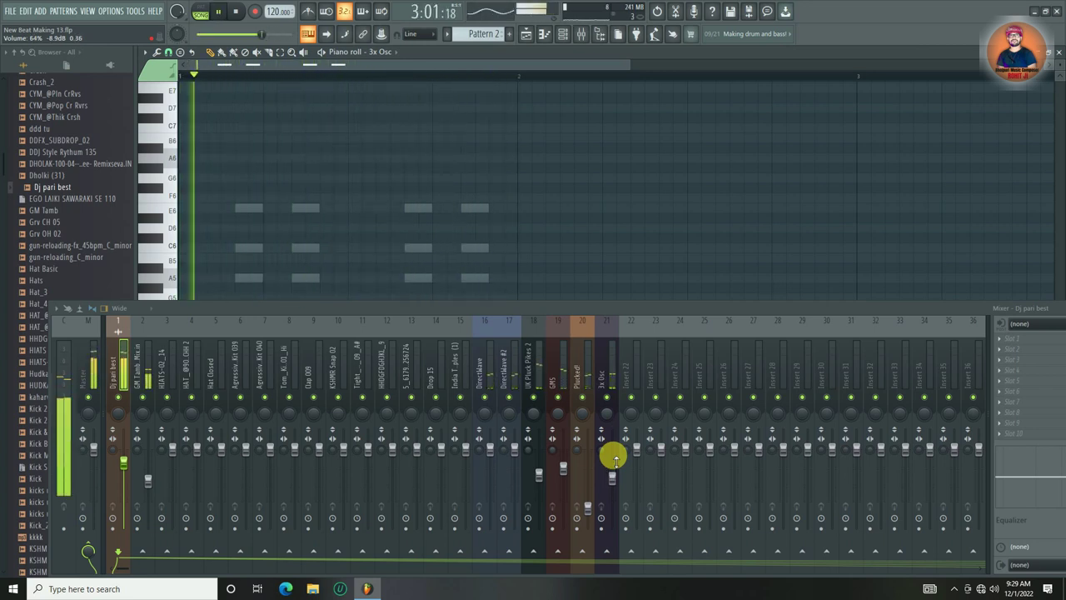
pyautogui.press('space')
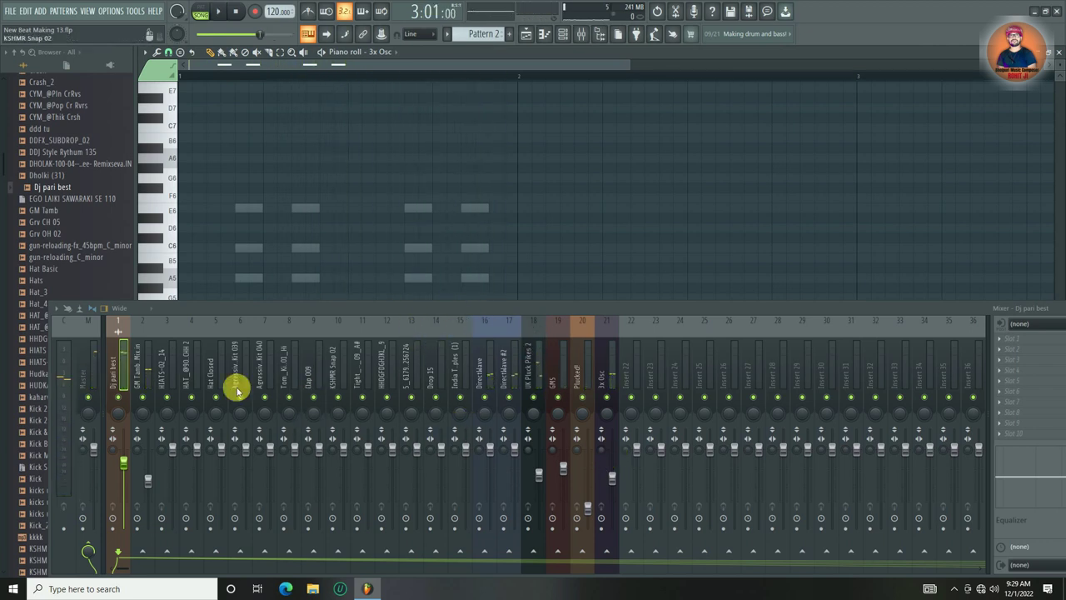
# - Load Fruity Parametric EQ 2 on the Dj pari best mixer track and apply the 40Hz + 18kHz cut preset
pyautogui.click(1009, 339)
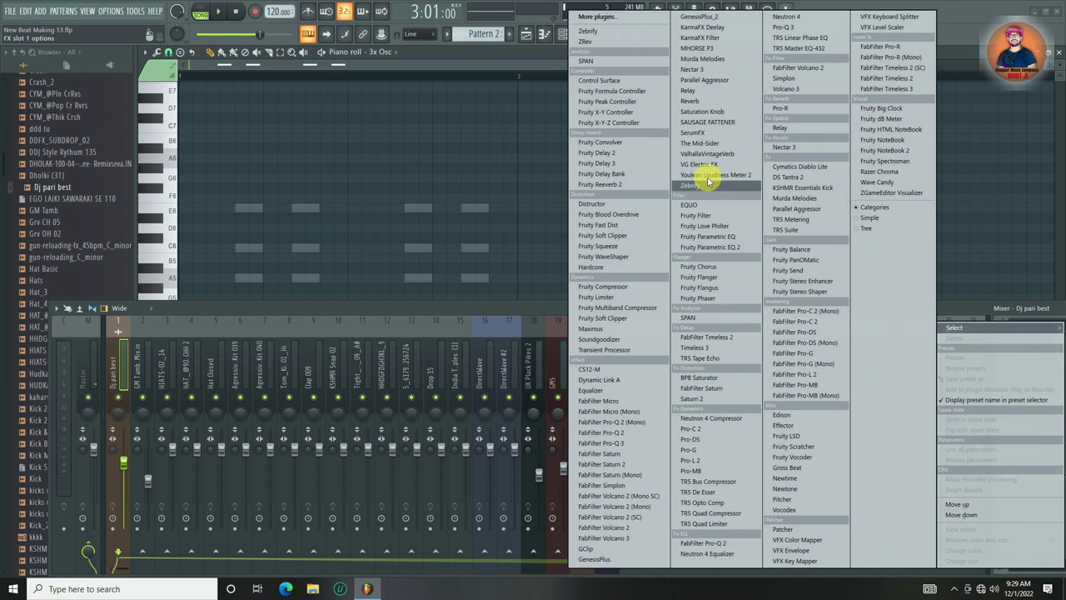
pyautogui.click(727, 251)
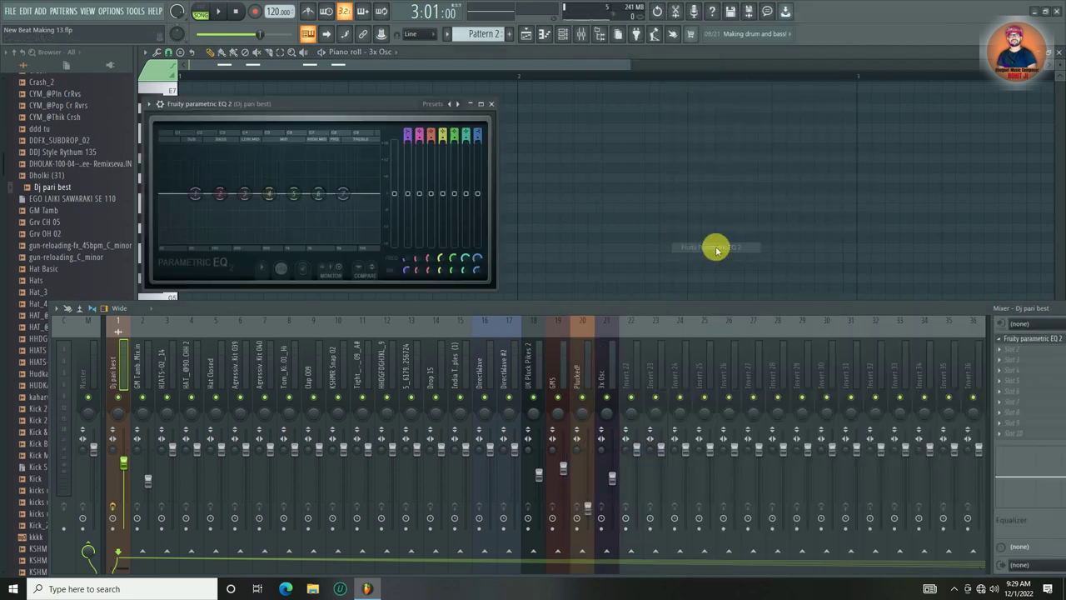
pyautogui.moveTo(347, 105); pyautogui.dragTo(438, 103)
pyautogui.click(545, 105)
pyautogui.click(580, 171)
# - While playing the arrangement repeatedly, raise the Dj pari best EQ's high-pass band to about 62 Hz
pyautogui.press('space')
pyautogui.moveTo(469, 196); pyautogui.dragTo(463, 197)
pyautogui.moveTo(254, 206); pyautogui.dragTo(262, 195)
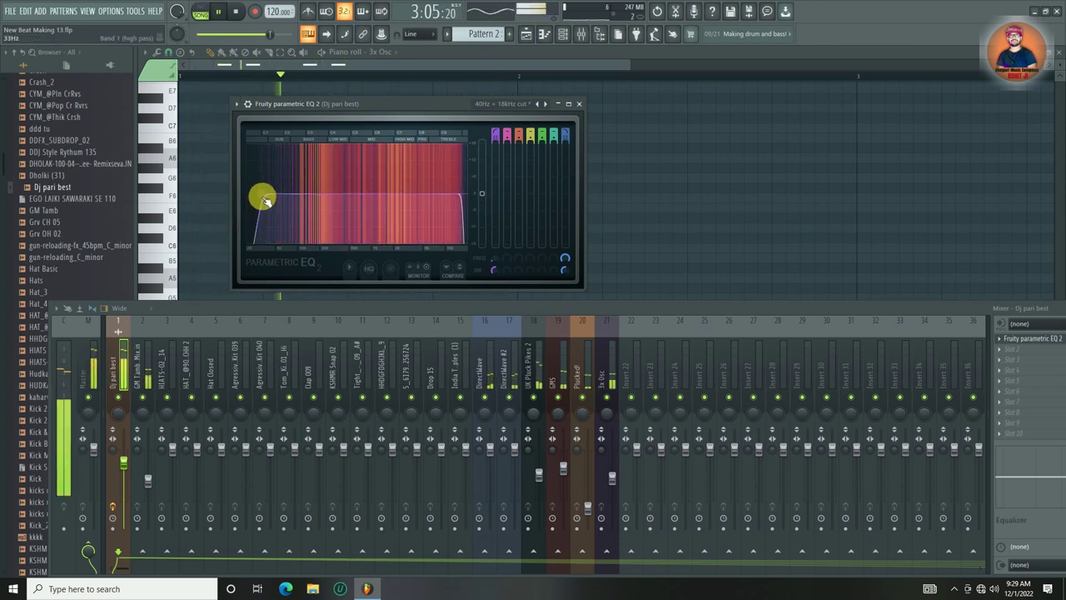
pyautogui.press('space')
pyautogui.press('space')
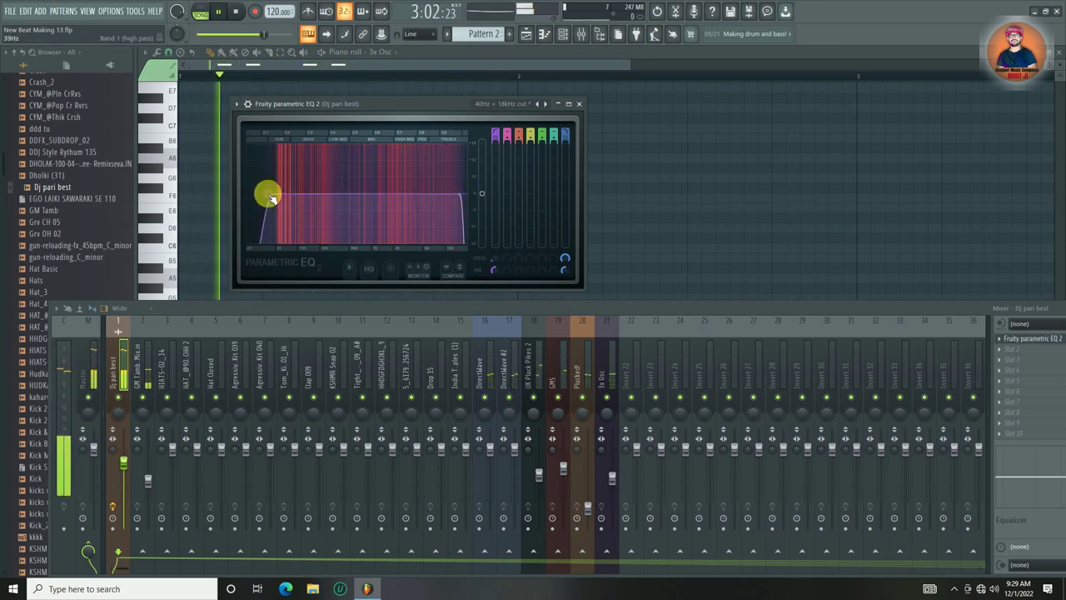
pyautogui.press('space')
pyautogui.moveTo(268, 194); pyautogui.dragTo(282, 190)
pyautogui.press('space')
pyautogui.press('space')
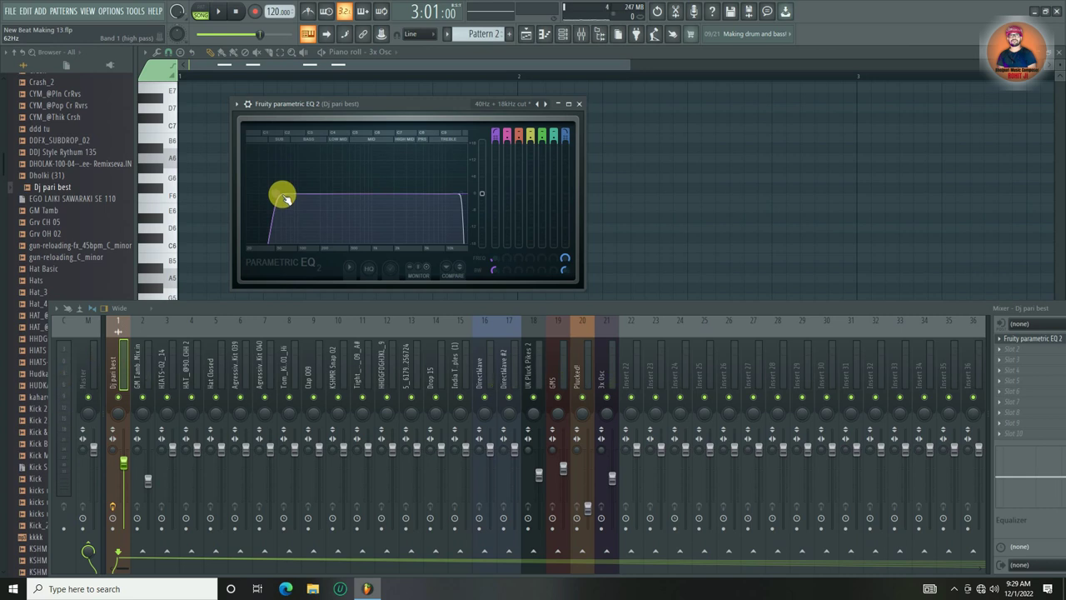
pyautogui.press('space')
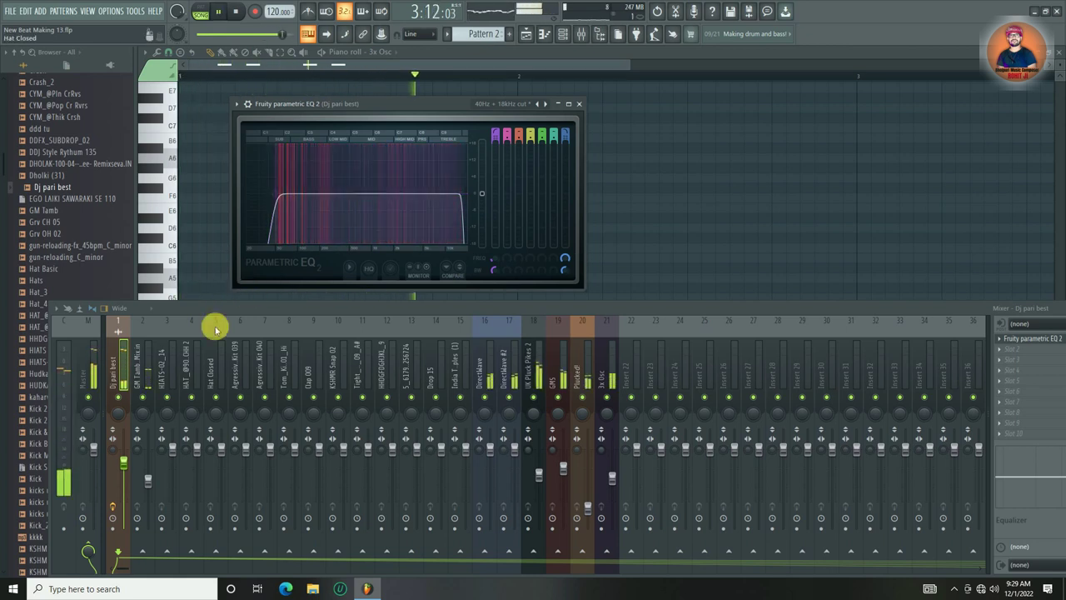
pyautogui.press('space')
# - Load Fruity Parametric EQ 2 on the GM TambDjAkashMix.in mixer track and apply the 40Hz + 18kHz cut preset
pyautogui.click(143, 368)
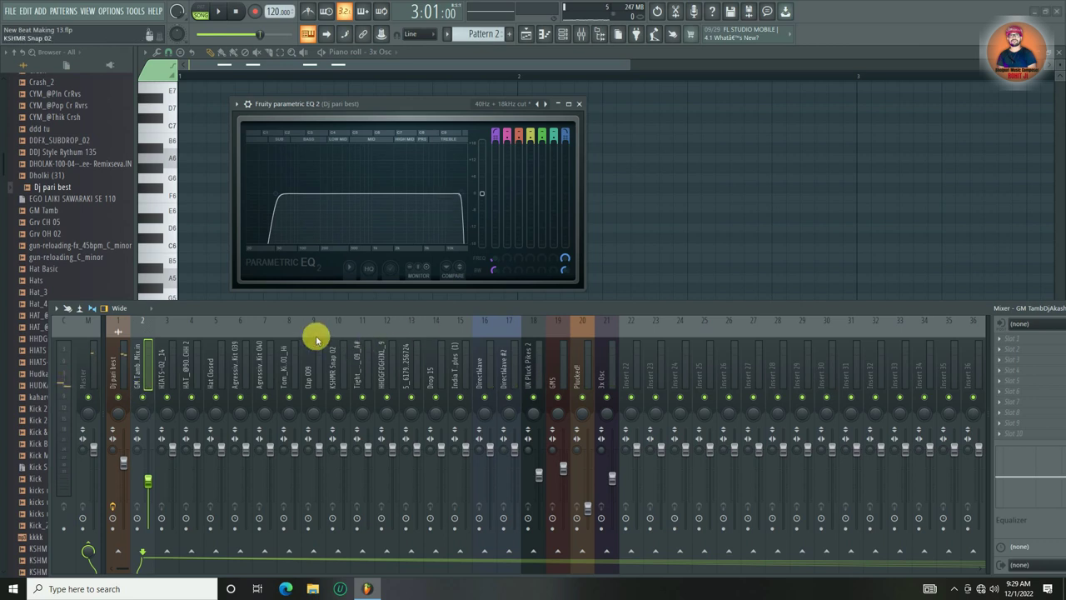
pyautogui.click(1030, 338)
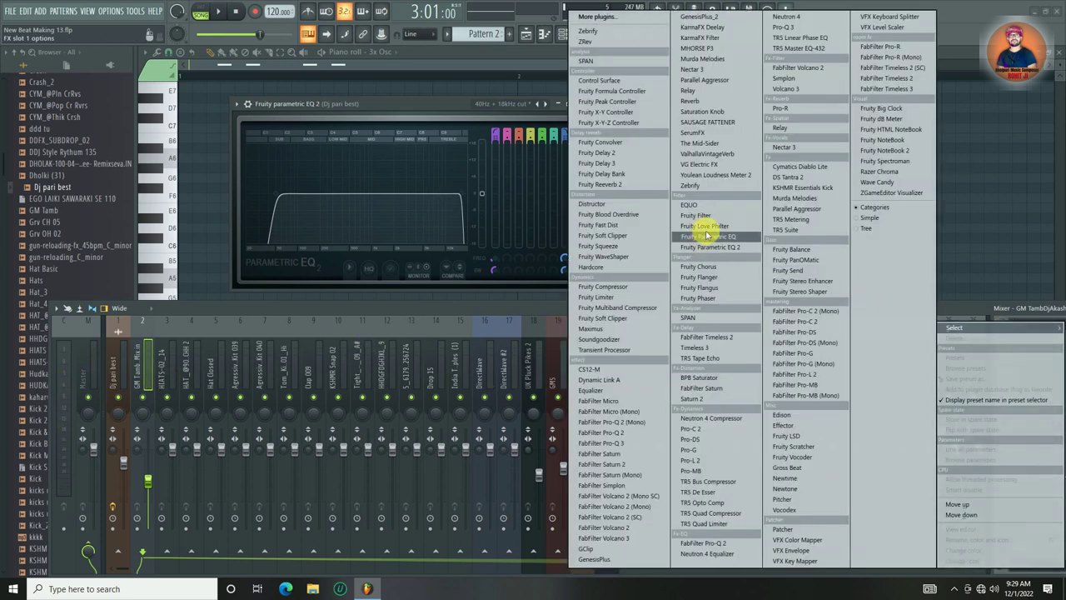
pyautogui.click(715, 242)
pyautogui.click(795, 142)
pyautogui.click(841, 209)
# - During playback, move the tambourine EQ's low cut up so only the high frequencies pass, and close that EQ
pyautogui.press('space')
pyautogui.moveTo(510, 233); pyautogui.dragTo(733, 193)
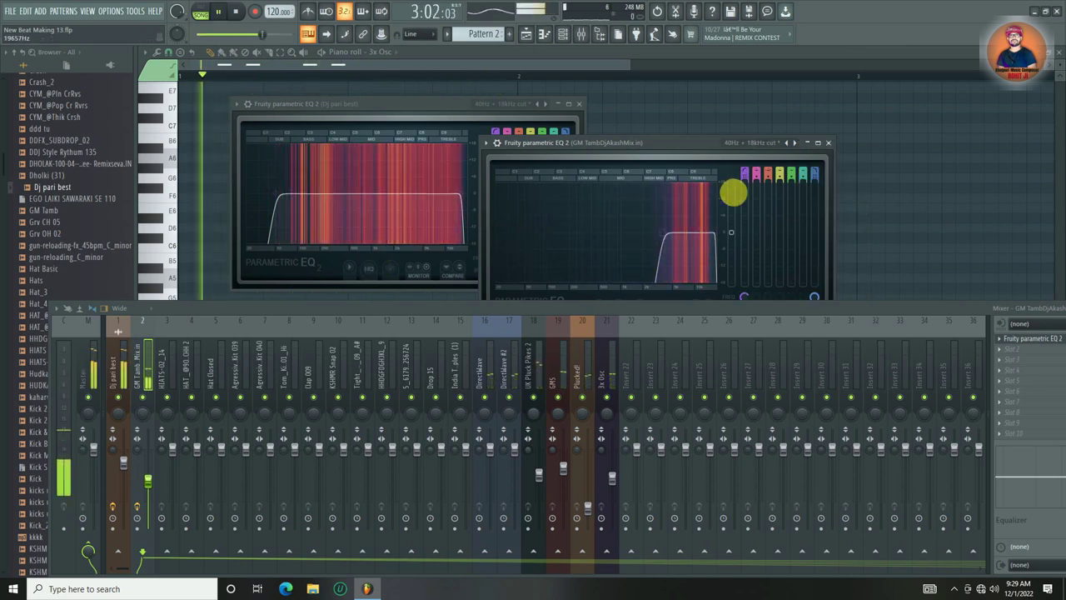
pyautogui.click(828, 143)
pyautogui.press('space')
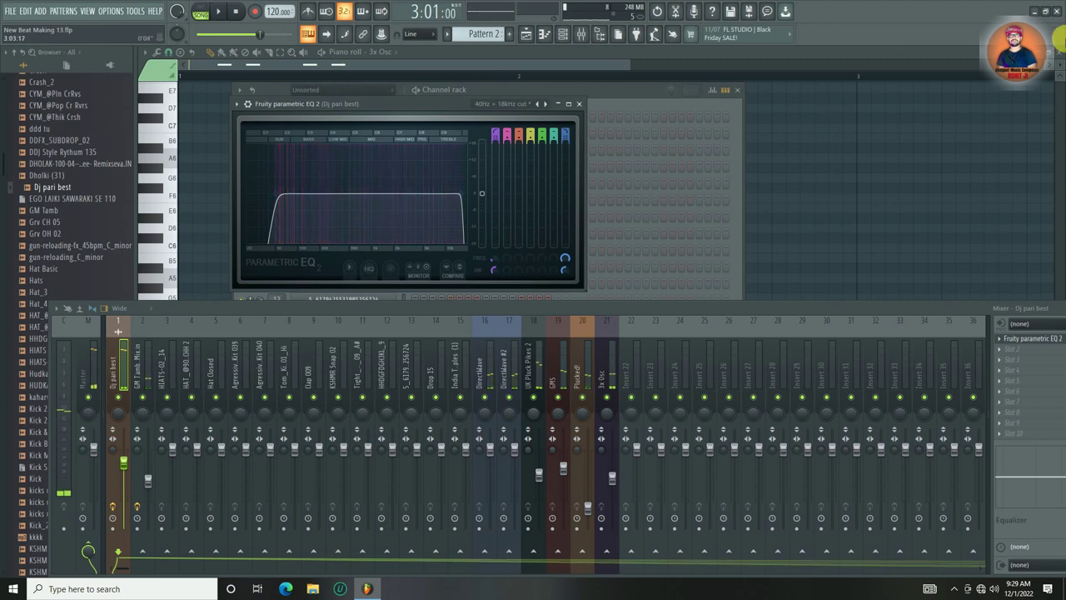
# - Return to the playlist, repeat the selected kick and Pattern 2 clips three more times through bar 6, and play them
pyautogui.click(1058, 50)
pyautogui.click(583, 103)
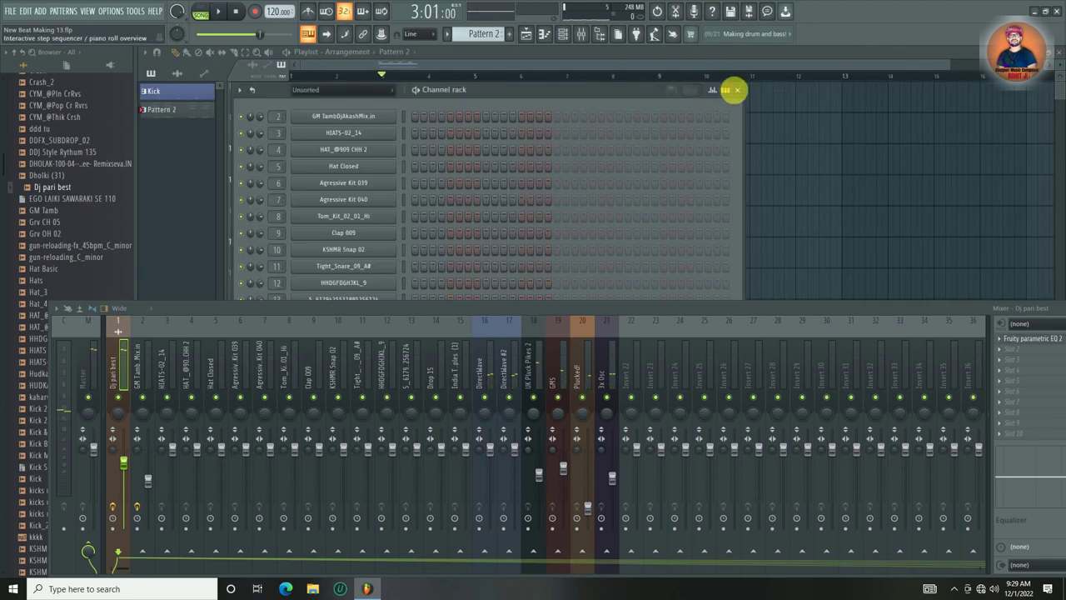
pyautogui.click(736, 89)
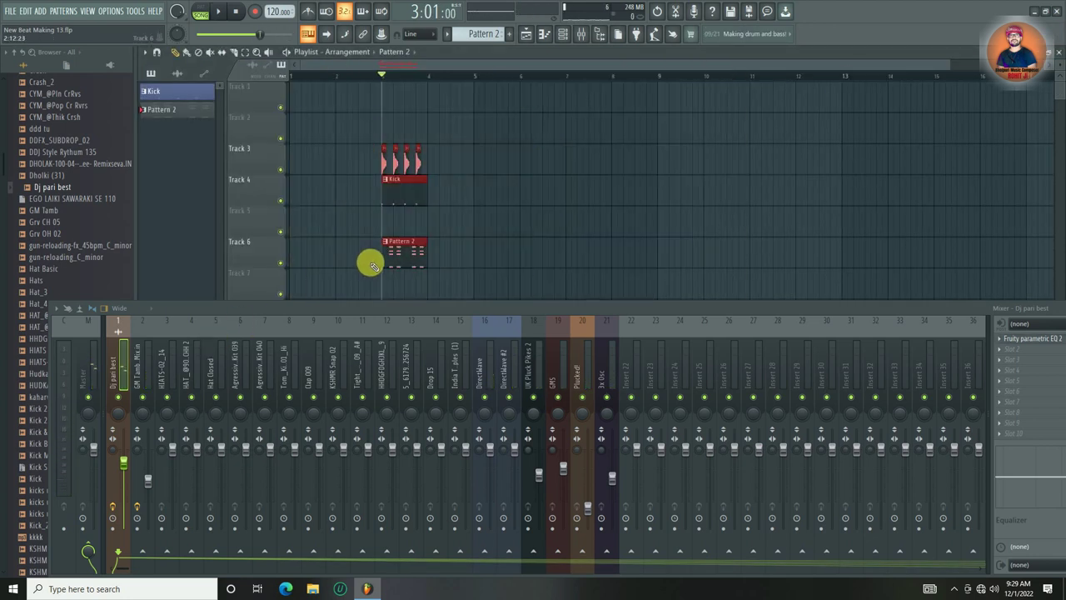
pyautogui.hotkey('ctrl', 'b')
pyautogui.hotkey('ctrl', 'b')
pyautogui.hotkey('ctrl', 'b')
pyautogui.press('space')
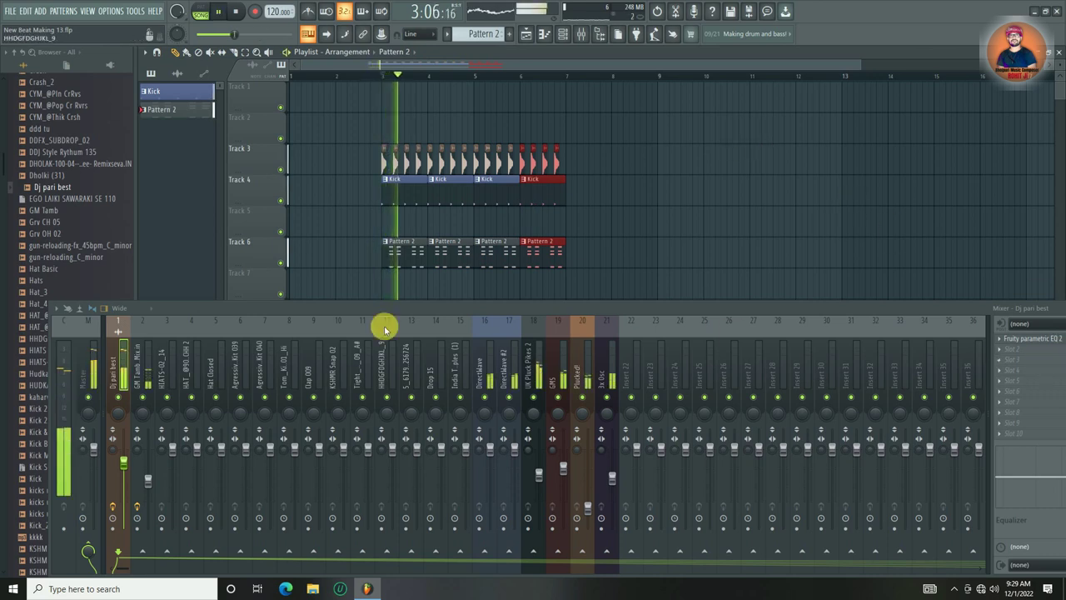
pyautogui.press('space')
# - Load Fruity Parametric EQ 2 on the first DirectWave mixer track and apply the 40Hz + 18kHz cut preset
pyautogui.click(486, 368)
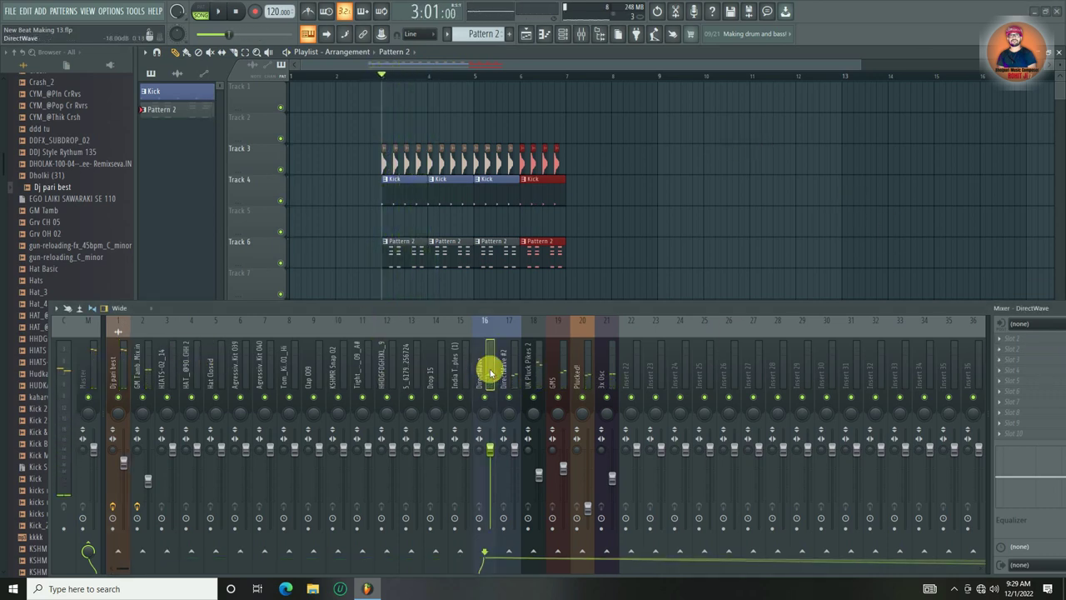
pyautogui.click(1040, 342)
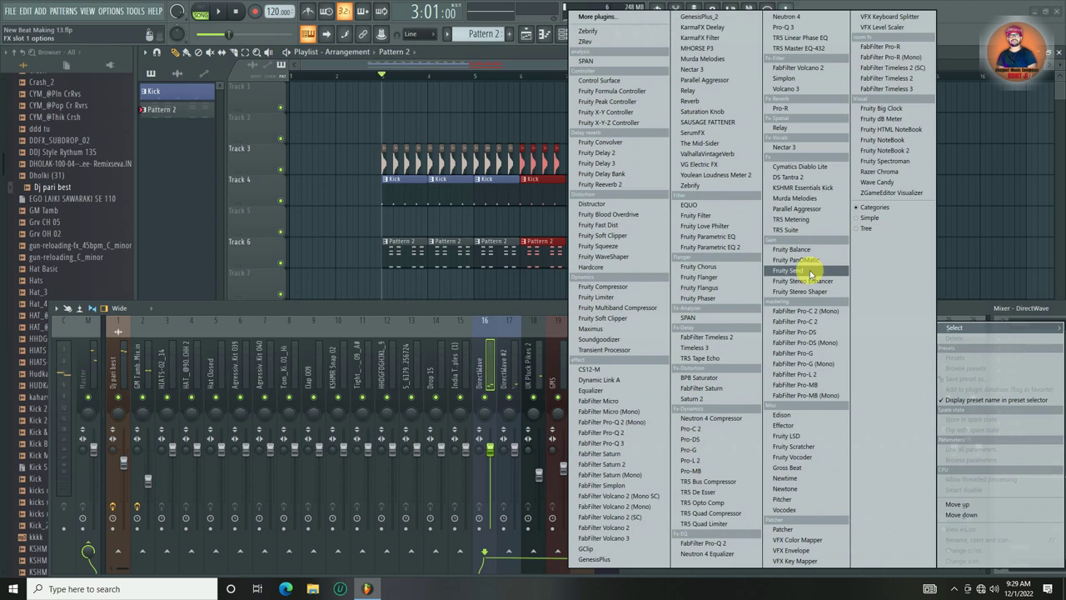
pyautogui.click(741, 248)
pyautogui.click(487, 133)
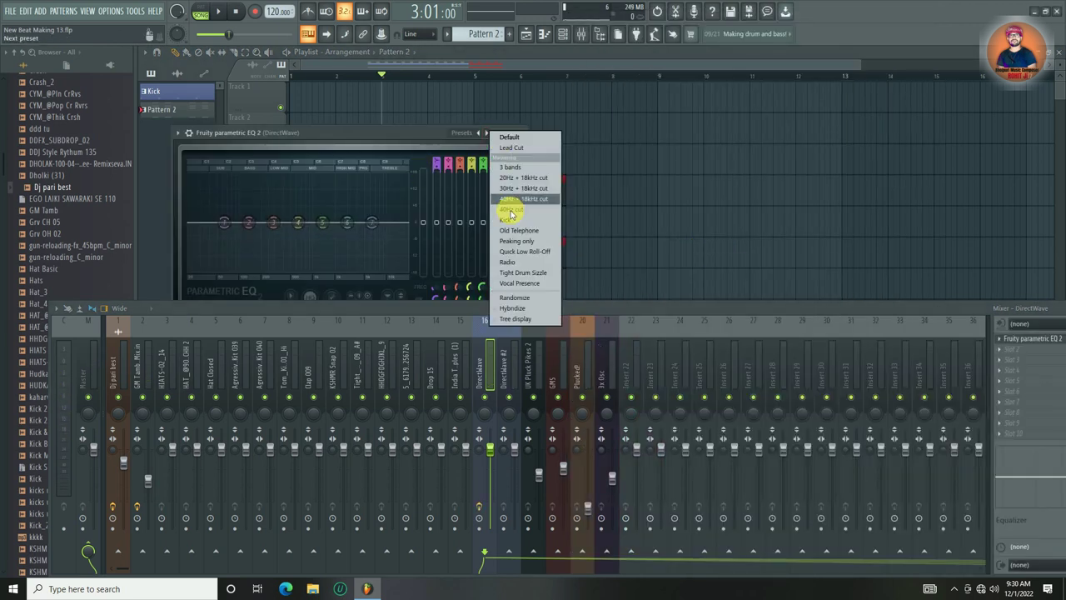
pyautogui.click(522, 203)
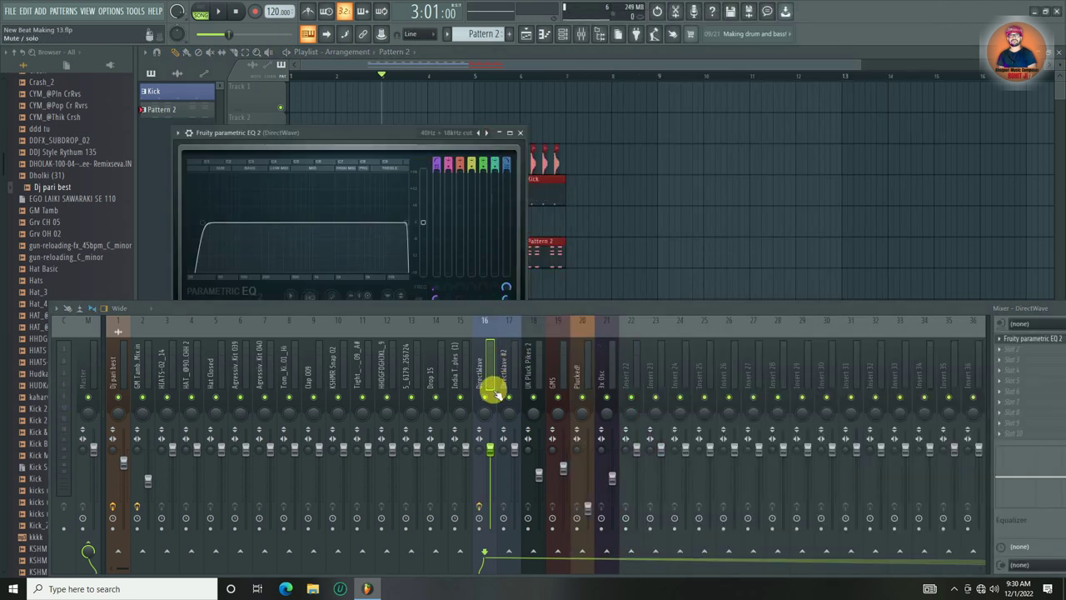
# - Play with the DirectWave track soloed and lower its EQ's high cut slightly
pyautogui.press('space')
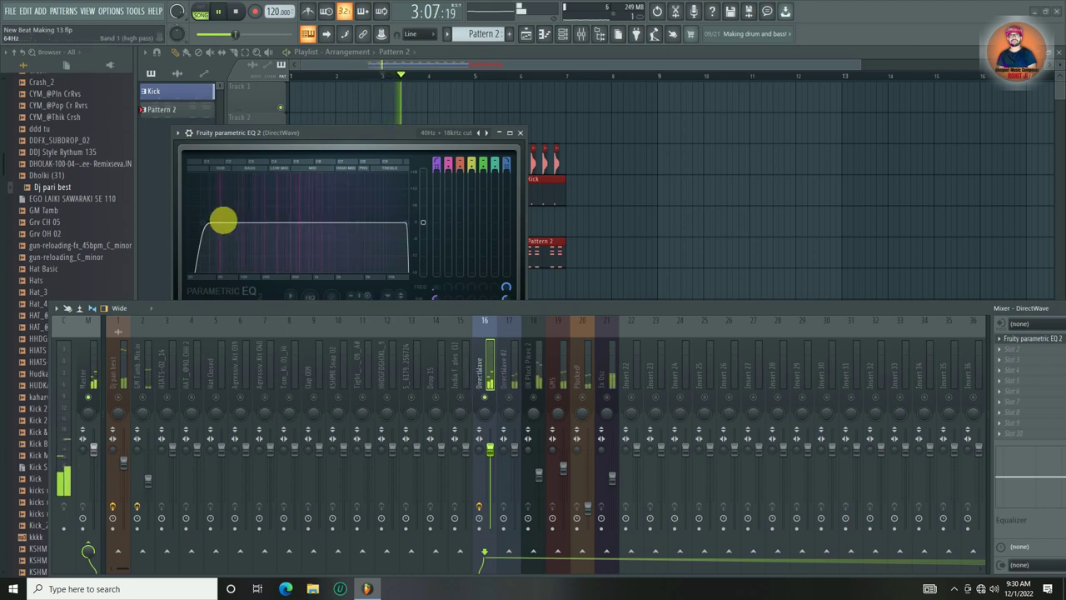
pyautogui.moveTo(405, 230); pyautogui.dragTo(386, 227)
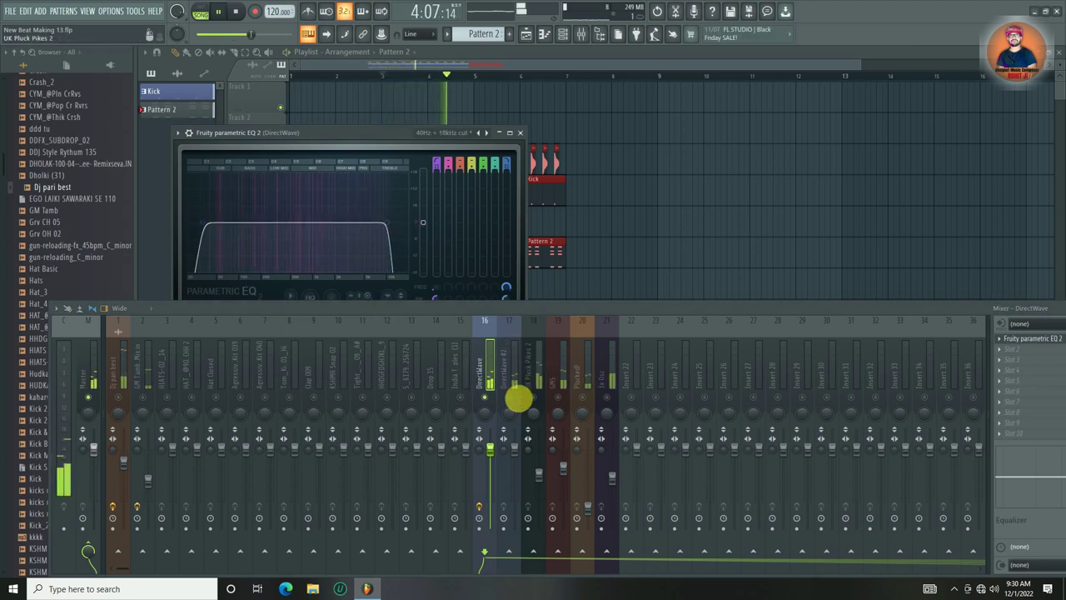
pyautogui.press('space')
pyautogui.press('space')
# - Load Fruity Parametric EQ 2 on the soloed DirectWave #2 mixer track and apply the 40Hz + 18kHz cut preset
pyautogui.click(511, 361)
pyautogui.click(1009, 339)
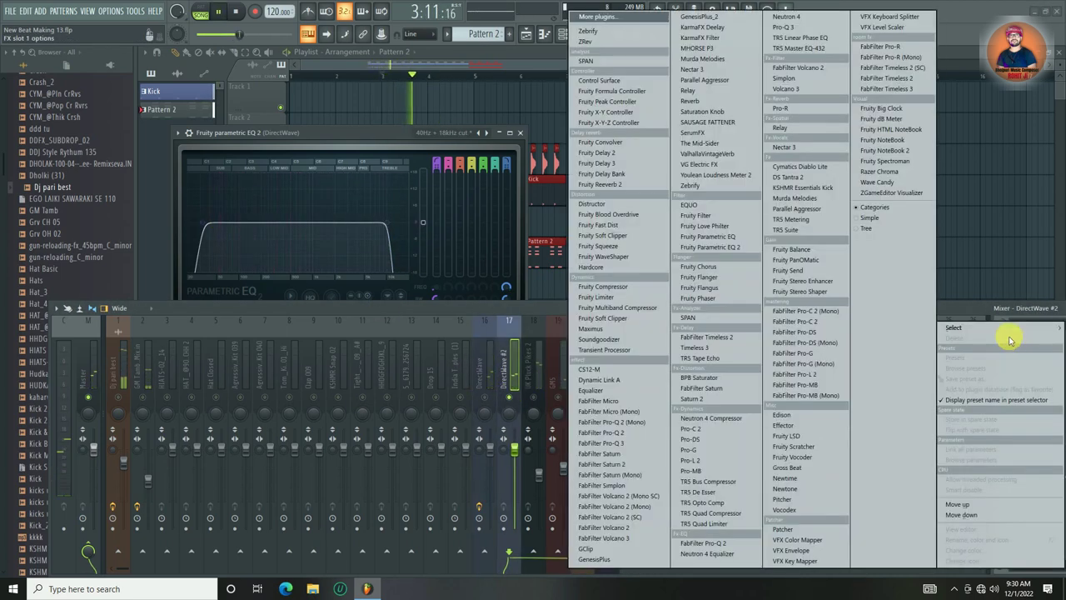
pyautogui.click(710, 247)
pyautogui.click(508, 161)
pyautogui.click(552, 240)
pyautogui.click(382, 148)
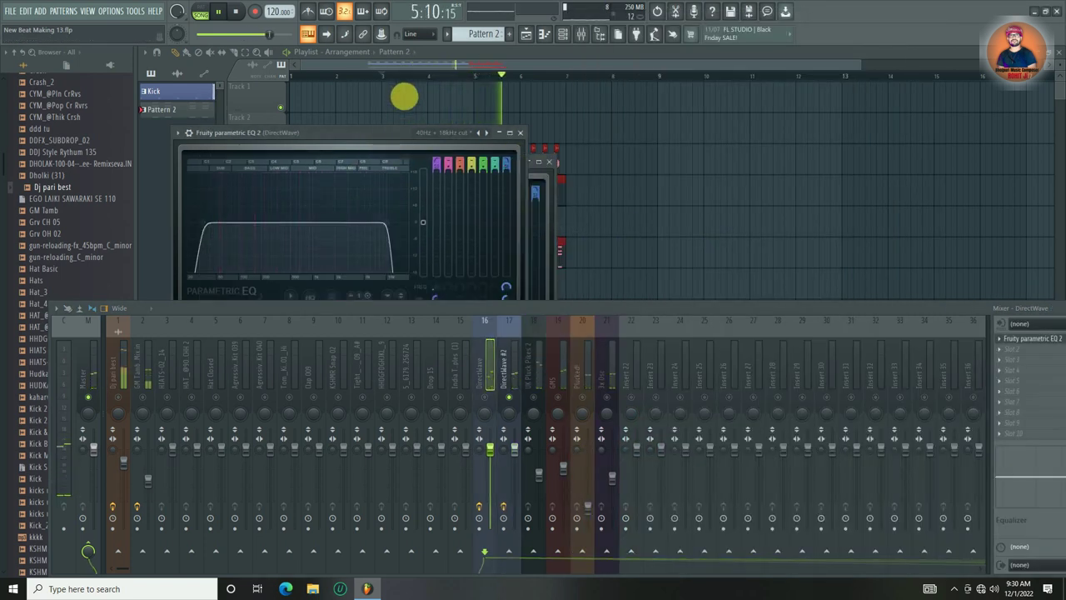
# - Raise the low cut and lower the high cut of the DirectWave #2 EQ during playback, then close that EQ
pyautogui.moveTo(424, 159); pyautogui.dragTo(429, 106)
pyautogui.moveTo(238, 197); pyautogui.dragTo(269, 197)
pyautogui.moveTo(450, 200); pyautogui.dragTo(418, 197)
pyautogui.press('space')
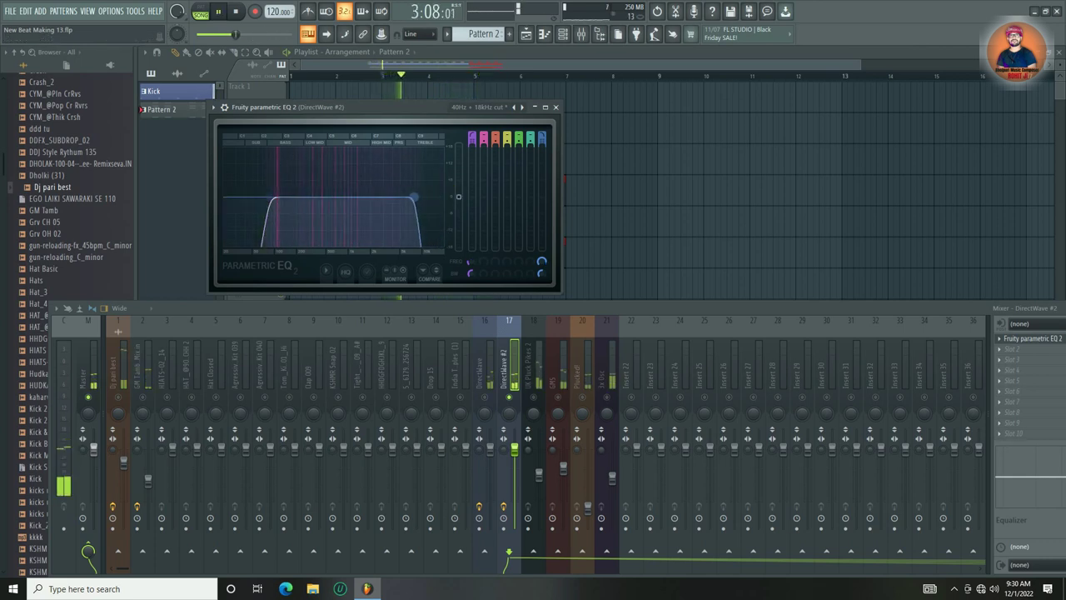
pyautogui.moveTo(414, 198); pyautogui.dragTo(457, 188)
pyautogui.press('space')
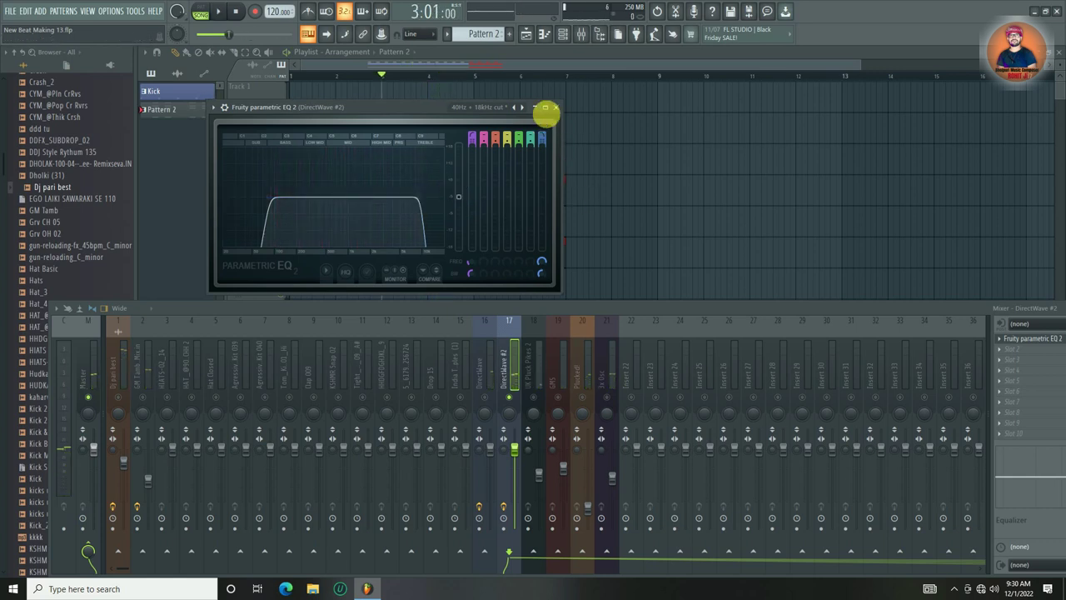
pyautogui.click(557, 109)
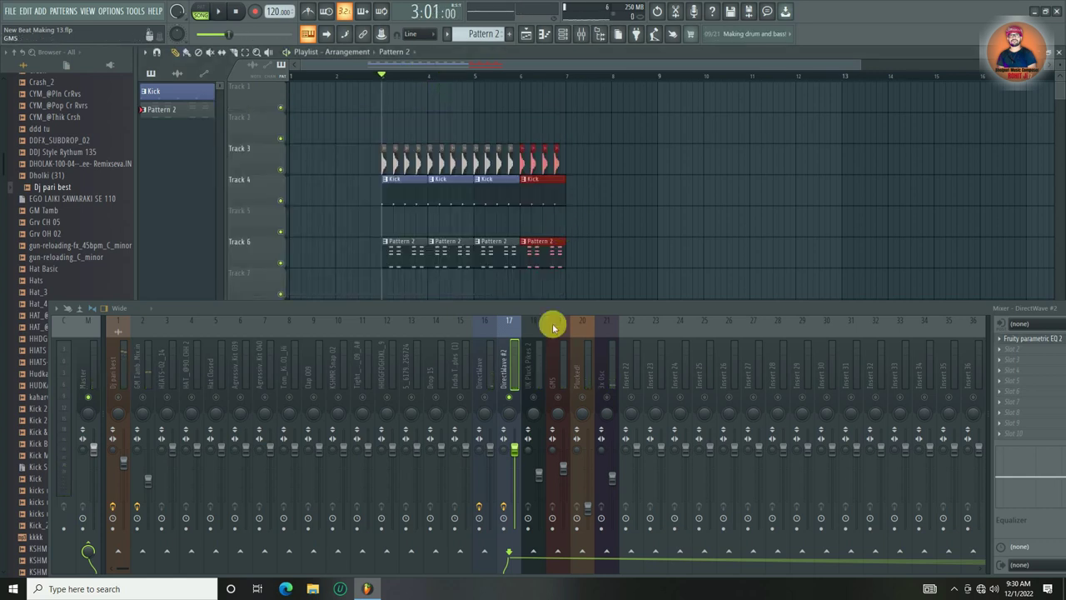
# - Load Fruity Parametric EQ 2 on the soloed UK Pluck Pikes 2 track and apply the 40Hz + 18kHz cut preset
pyautogui.click(537, 367)
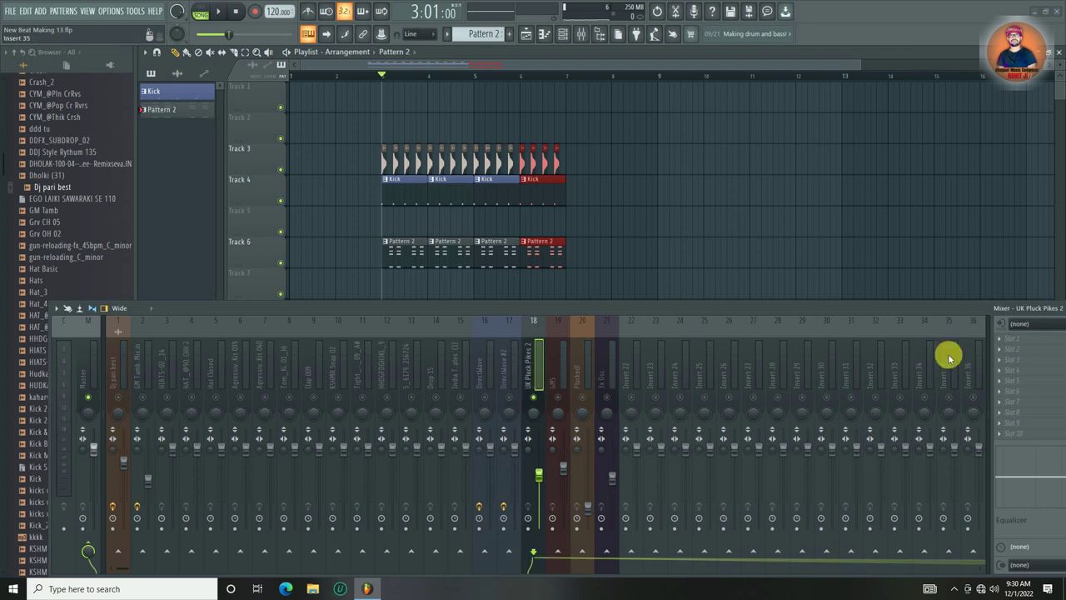
pyautogui.click(1022, 344)
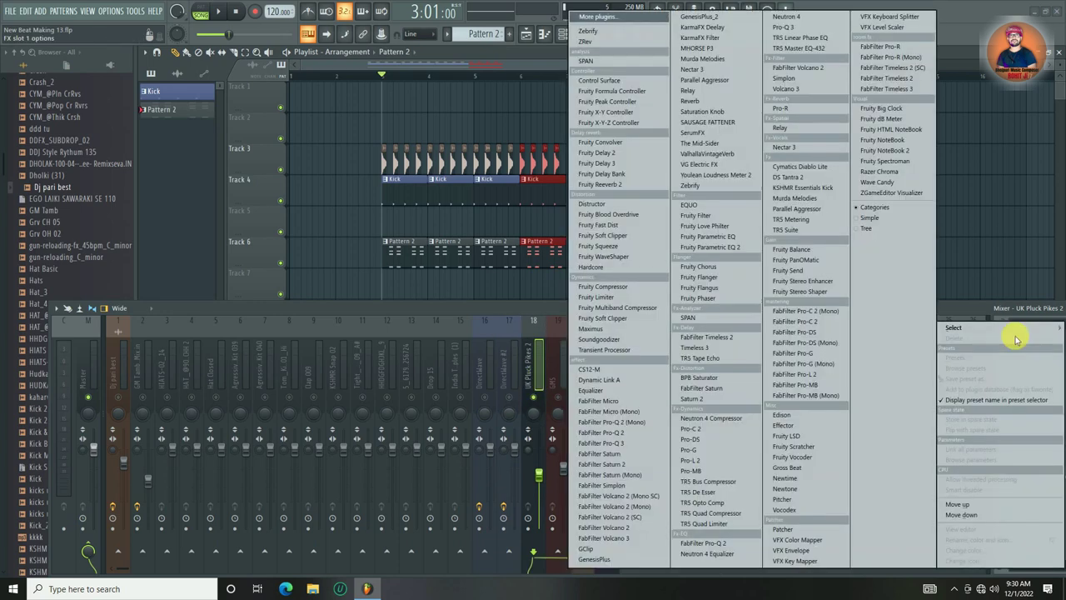
pyautogui.click(732, 248)
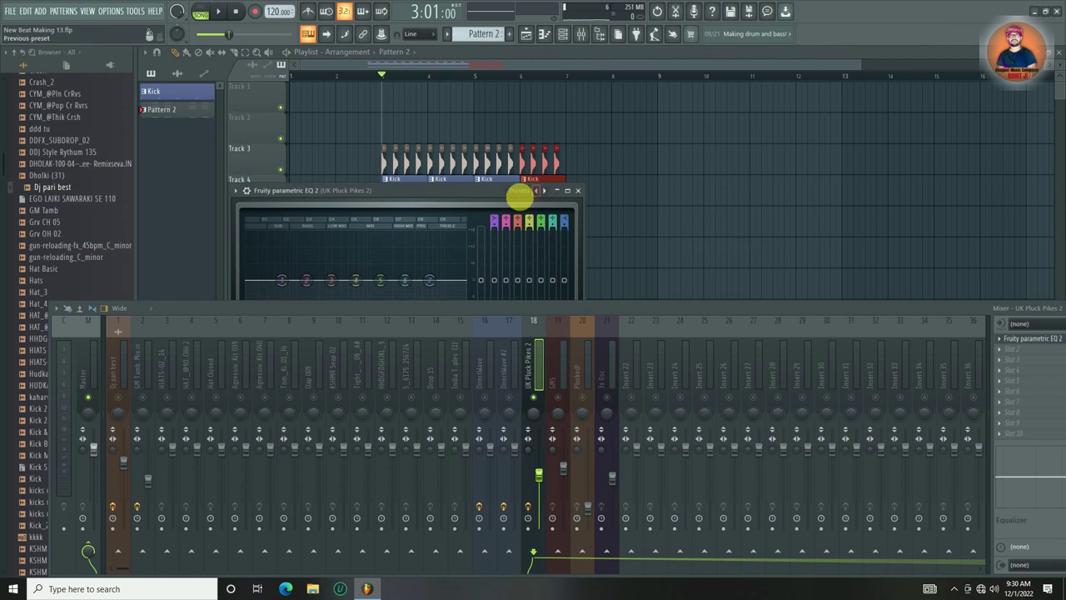
pyautogui.click(524, 109)
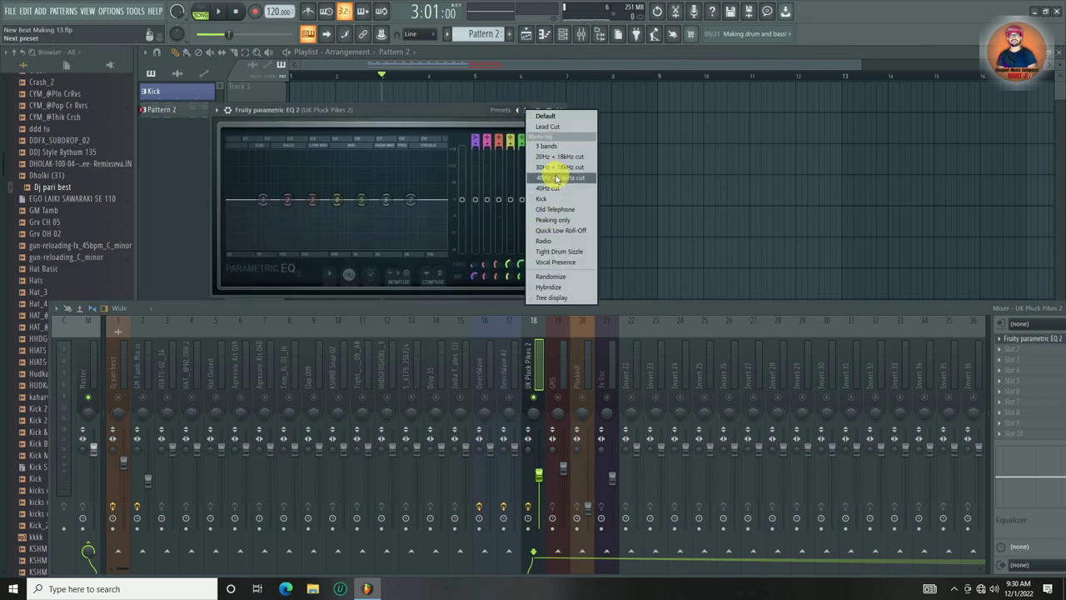
pyautogui.click(557, 179)
# - Lower the UK Pluck Pikes 2 EQ's high cut, raise its low cut to about 186 Hz during playback, and close the EQ
pyautogui.moveTo(469, 204); pyautogui.dragTo(427, 205)
pyautogui.press('space')
pyautogui.moveTo(277, 204); pyautogui.dragTo(297, 199)
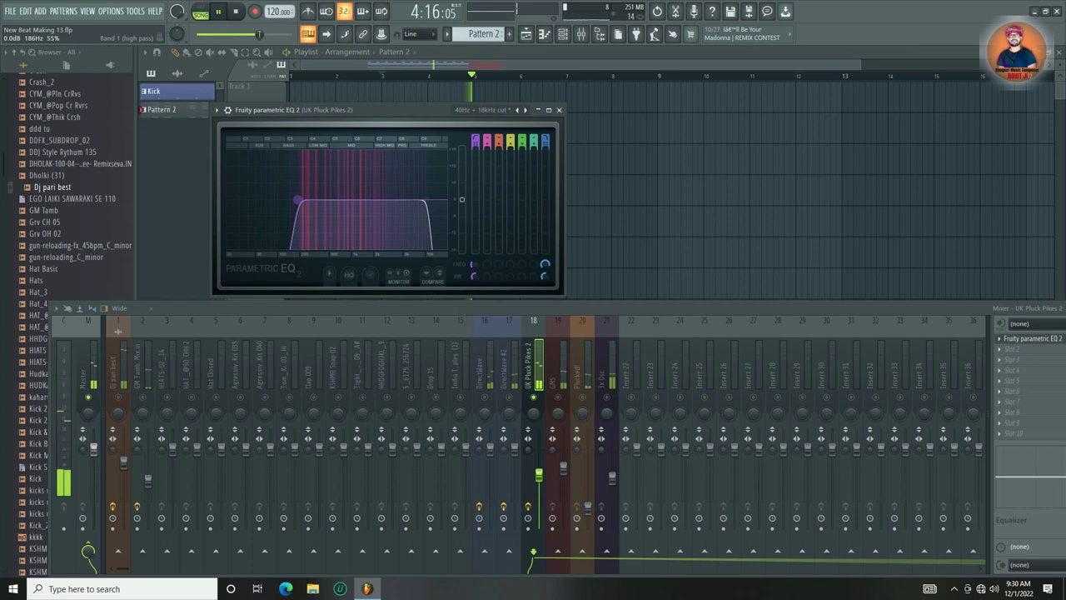
pyautogui.click(558, 110)
pyautogui.press('space')
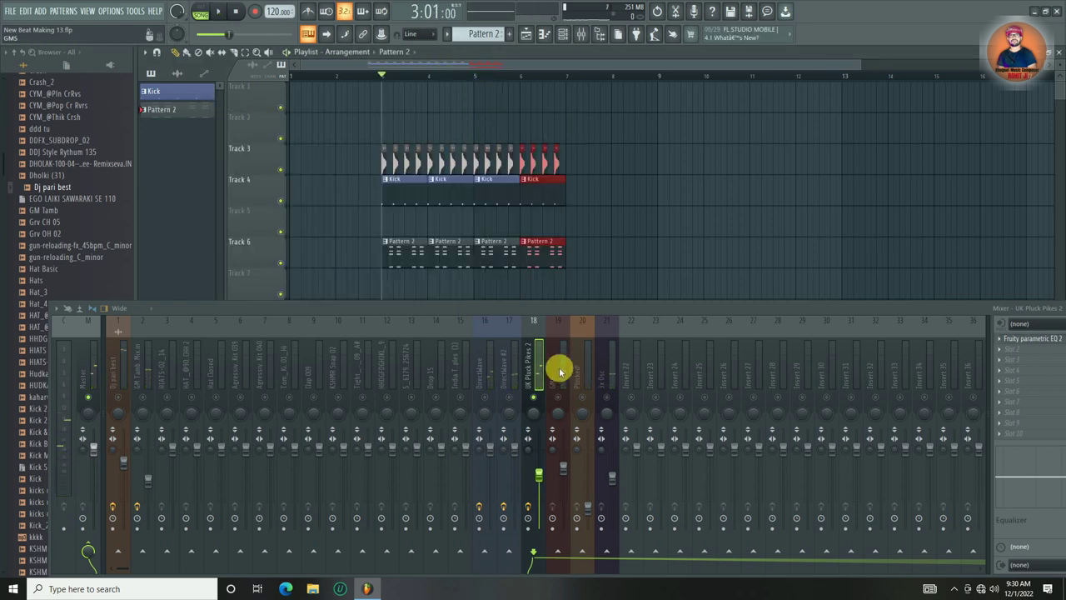
# - Load Fruity Parametric EQ 2 on the soloed GMS track during playback and apply the 40Hz + 18kHz cut preset
pyautogui.click(559, 371)
pyautogui.press('space')
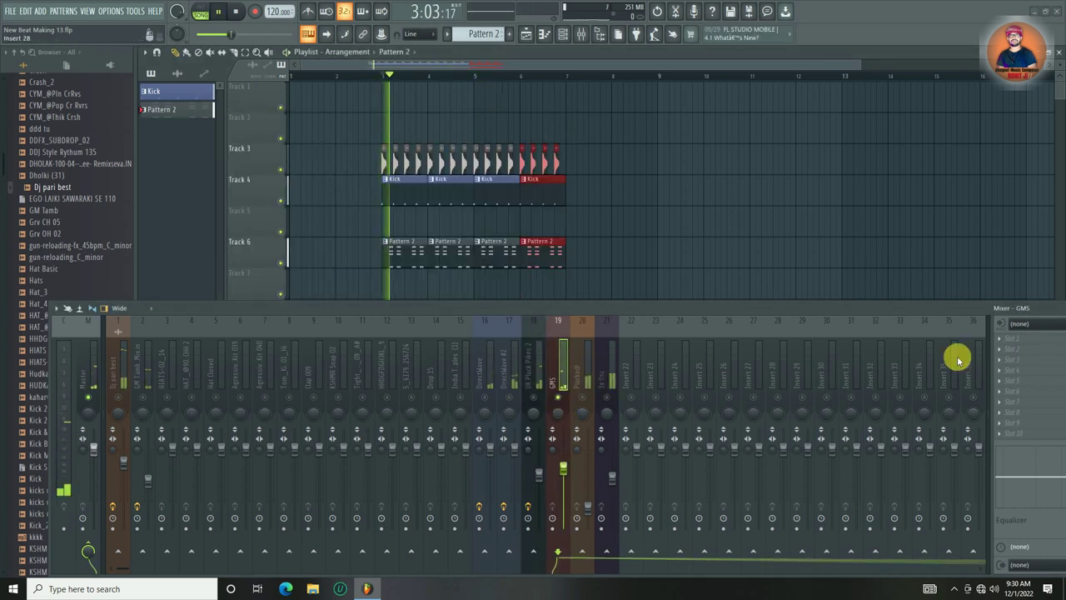
pyautogui.click(1002, 337)
pyautogui.click(733, 247)
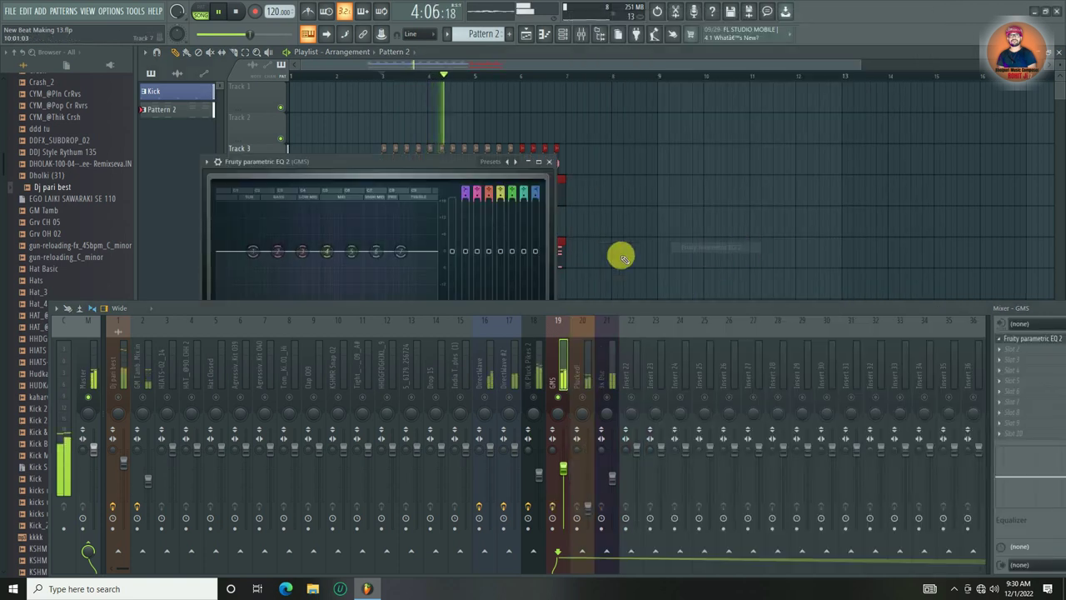
pyautogui.click(518, 161)
pyautogui.click(550, 214)
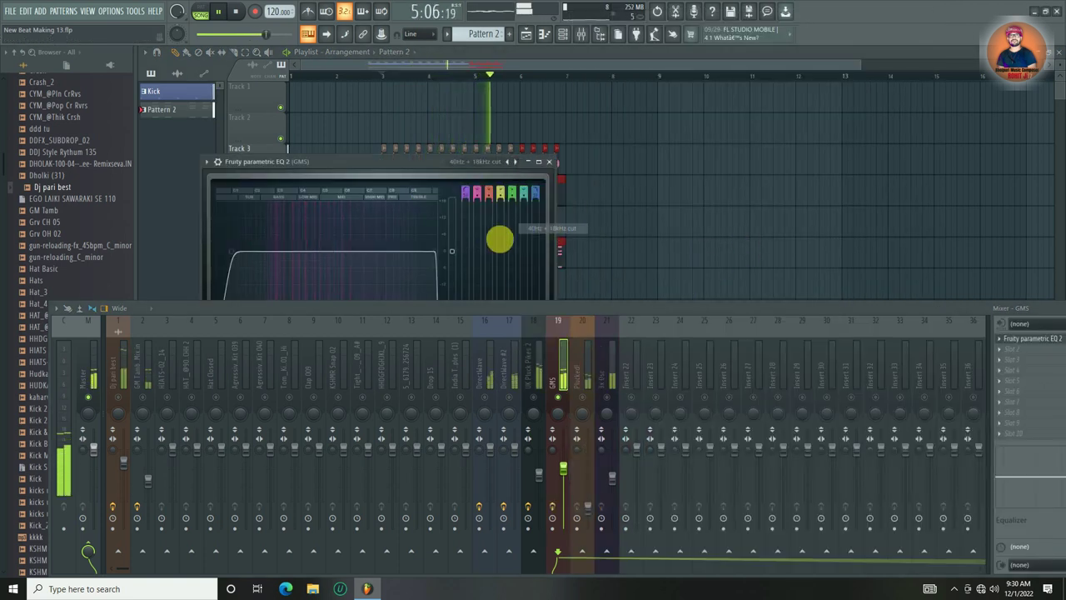
# - Set the GMS EQ's low cut to about 86 Hz and its high cut to about 9212 Hz, then close that EQ
pyautogui.moveTo(229, 251); pyautogui.dragTo(267, 250)
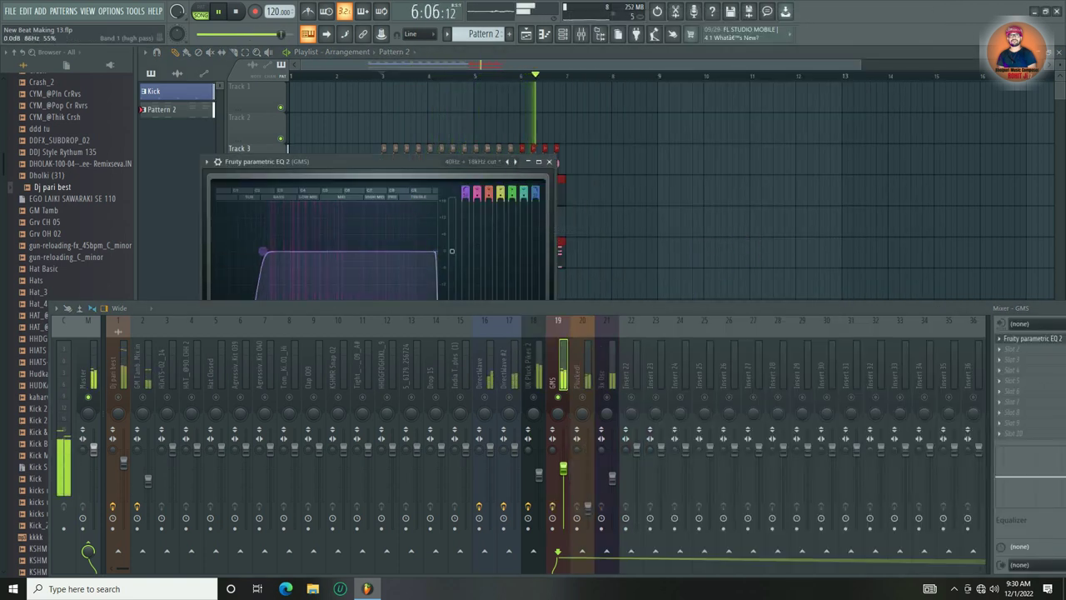
pyautogui.moveTo(435, 251); pyautogui.dragTo(421, 251)
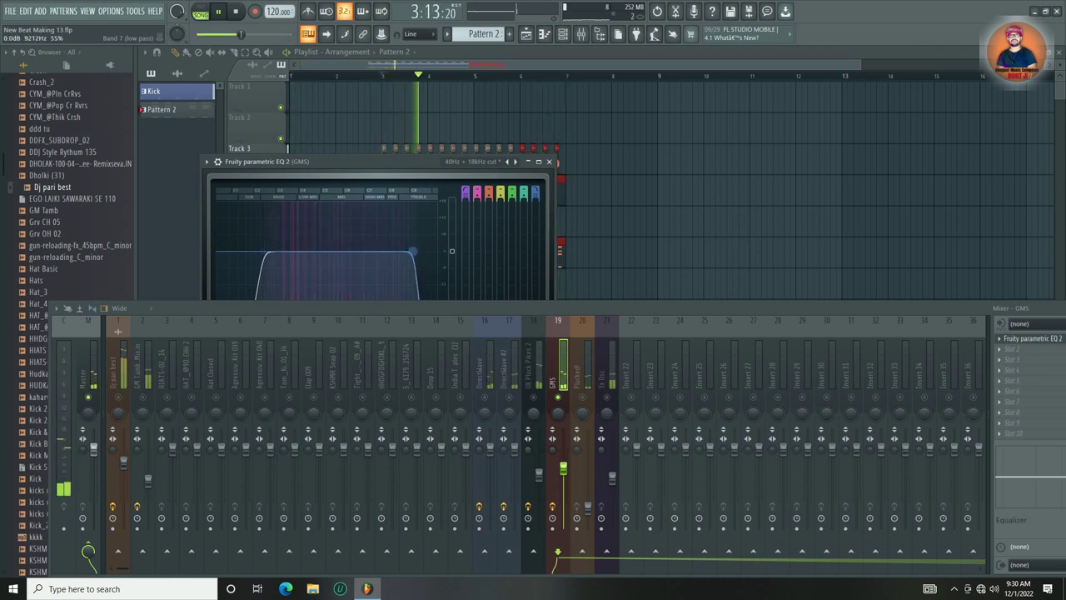
pyautogui.click(551, 162)
# - Load Fruity Parametric EQ 2 on the soloed Plucked! track and apply the 40Hz + 18kHz cut preset
pyautogui.click(576, 370)
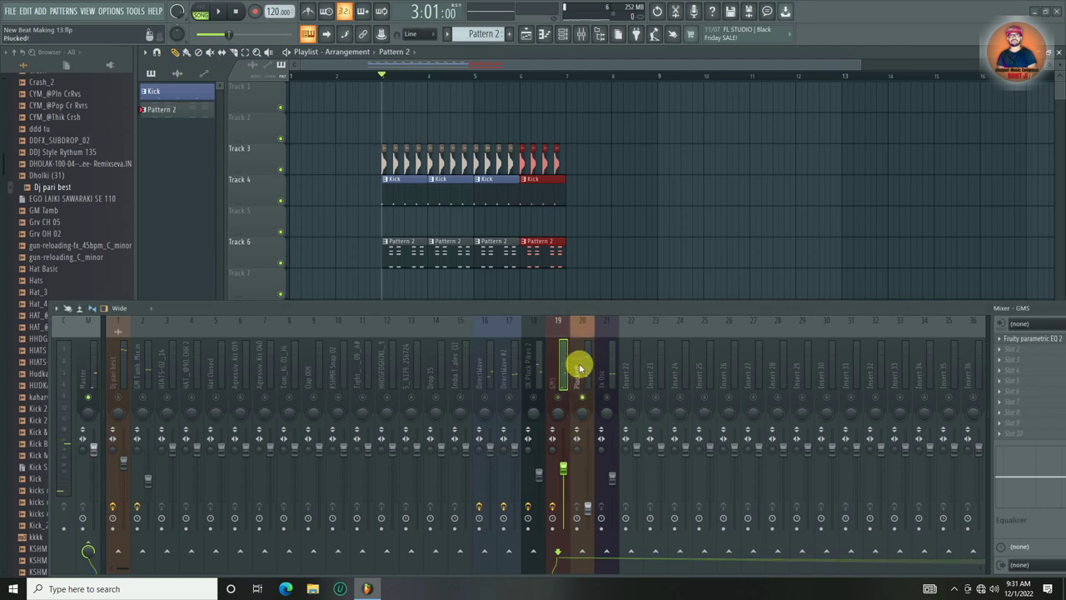
pyautogui.click(1003, 344)
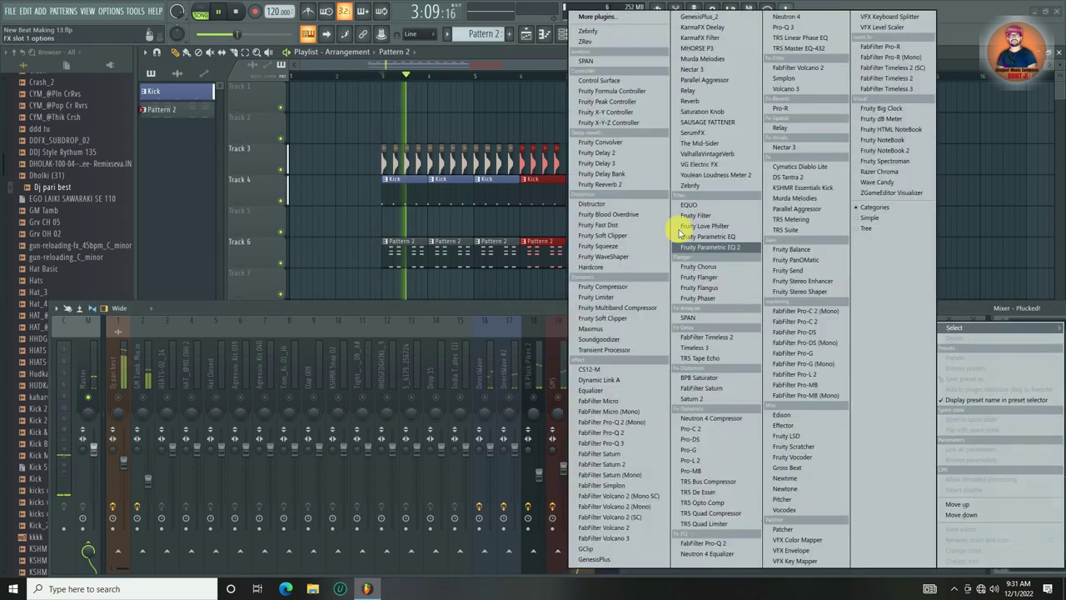
pyautogui.click(733, 245)
pyautogui.press('space')
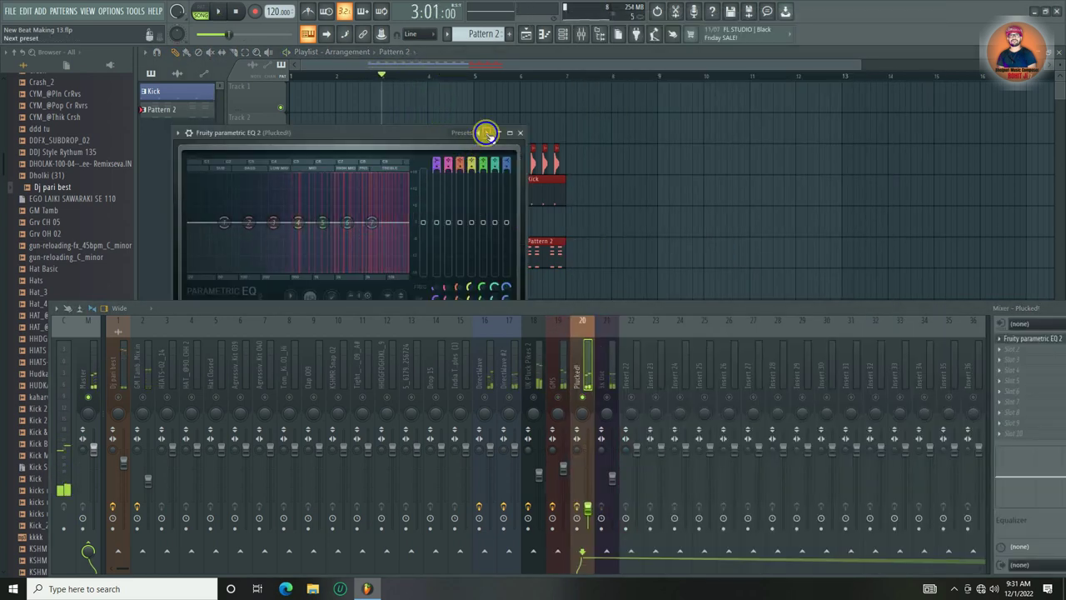
pyautogui.click(486, 134)
pyautogui.click(508, 201)
# - During playback, raise the Plucked! EQ's low cut to about 450 Hz, lower its high cut slightly, and close the EQ
pyautogui.press('space')
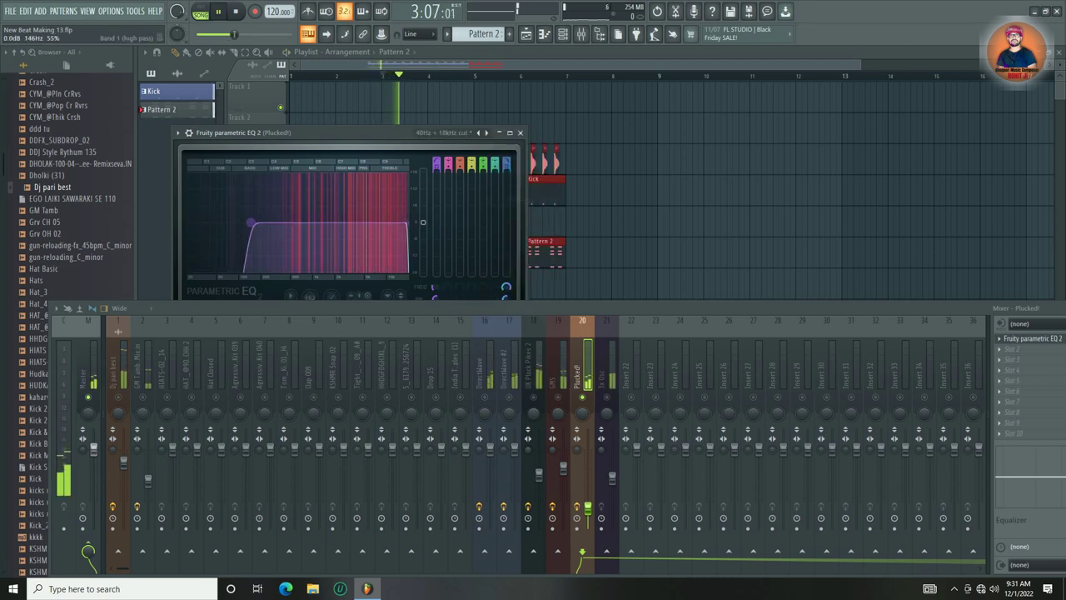
pyautogui.moveTo(295, 222); pyautogui.dragTo(288, 222)
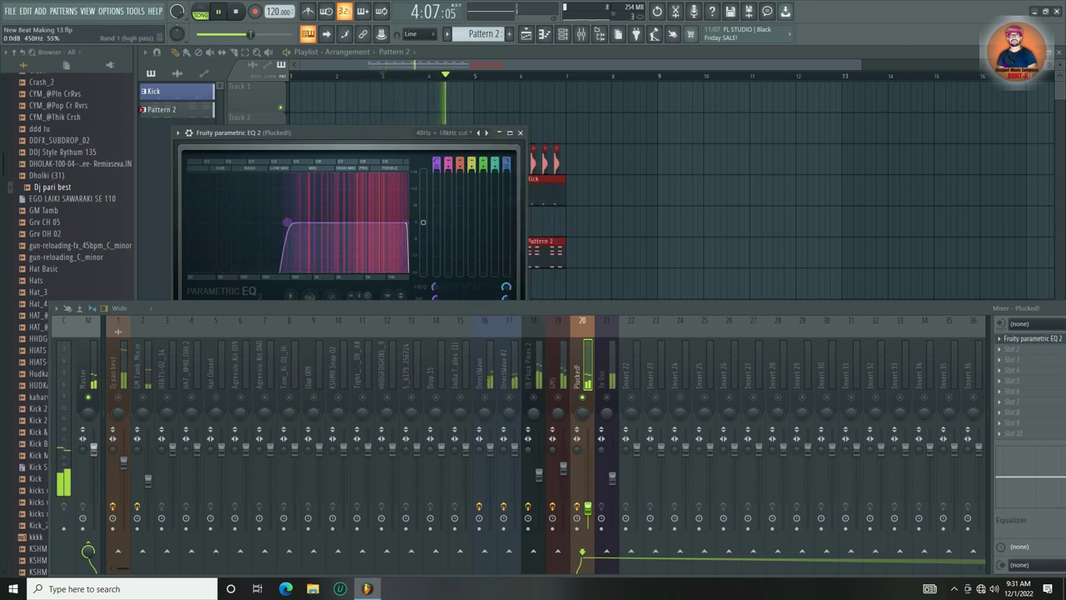
pyautogui.moveTo(407, 222); pyautogui.dragTo(404, 223)
pyautogui.press('space')
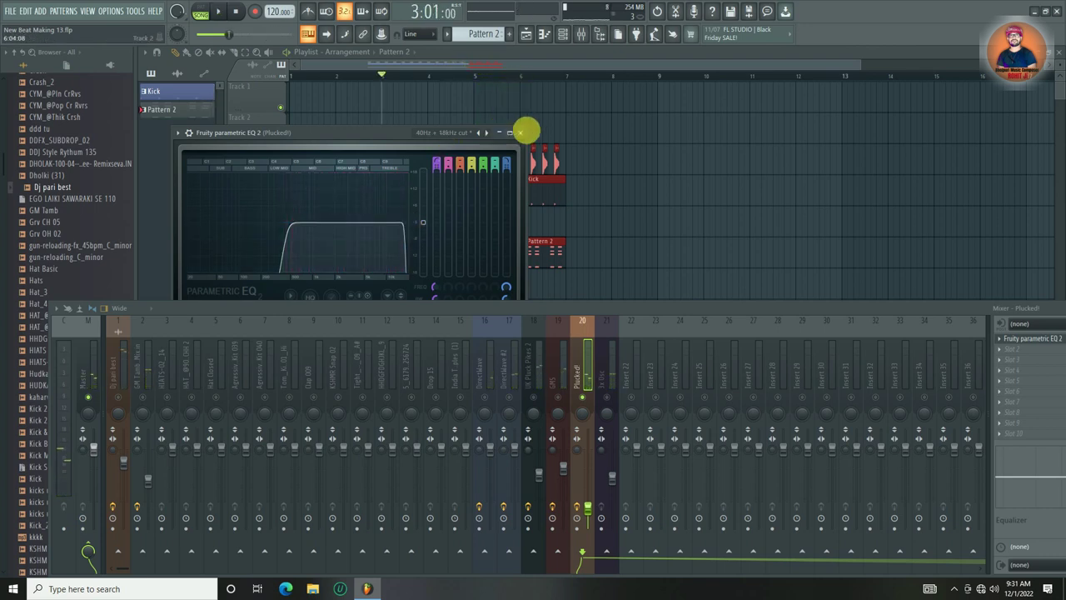
pyautogui.click(520, 132)
# - Play the soloed 3x Osc track and load Fruity Parametric EQ 2 in its first effect slot
pyautogui.click(609, 379)
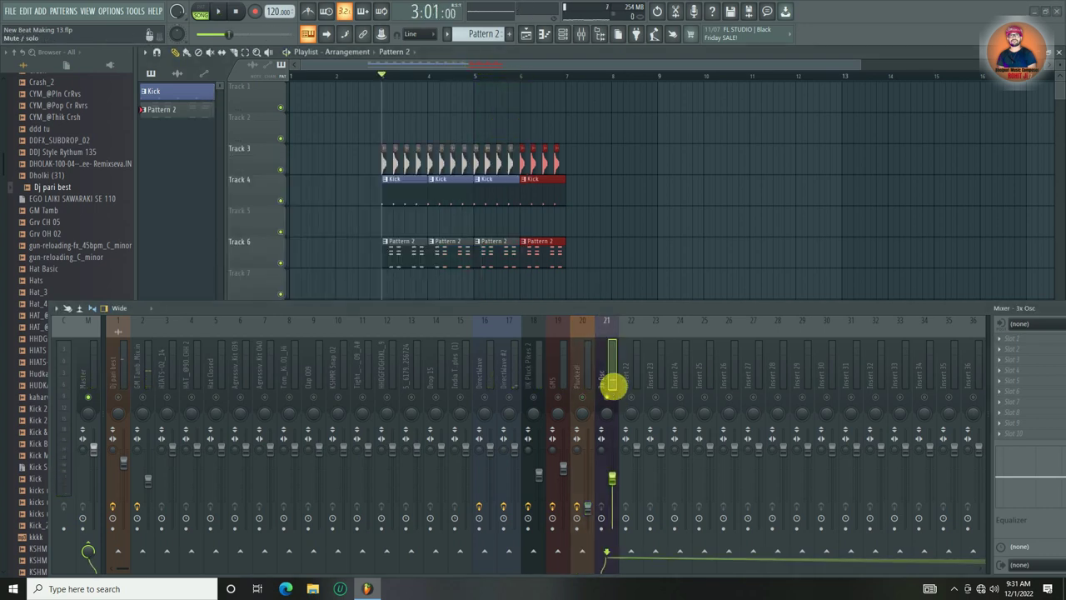
pyautogui.press('space')
pyautogui.click(1012, 338)
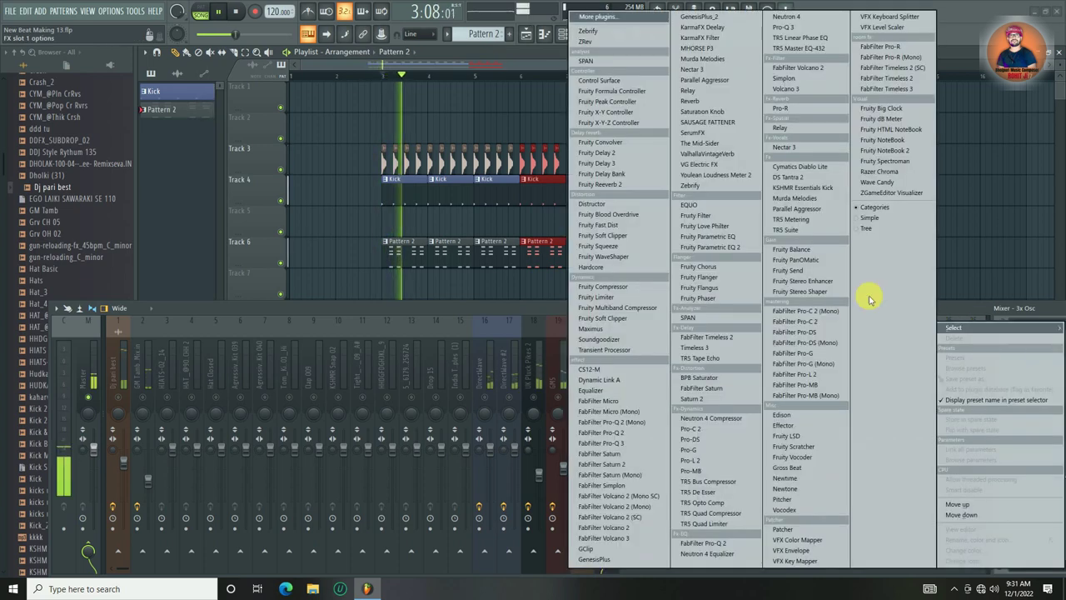
pyautogui.click(714, 247)
pyautogui.press('space')
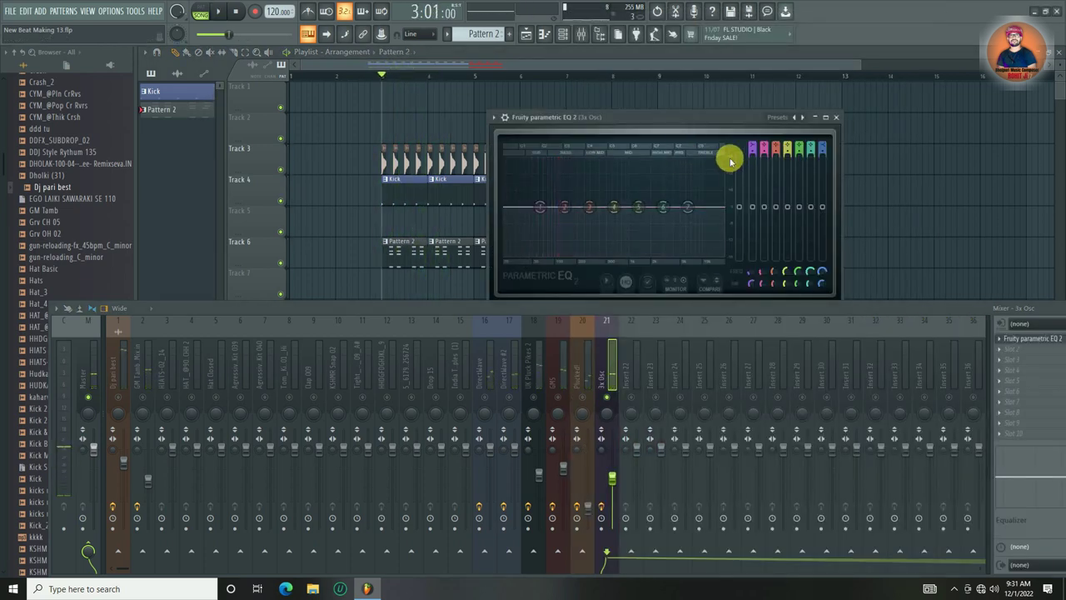
# - Set band 7 of the 3x Osc EQ to low pass and band 1 to high pass, and lower the low-pass cutoff into the low mids
pyautogui.rightClick(687, 207)
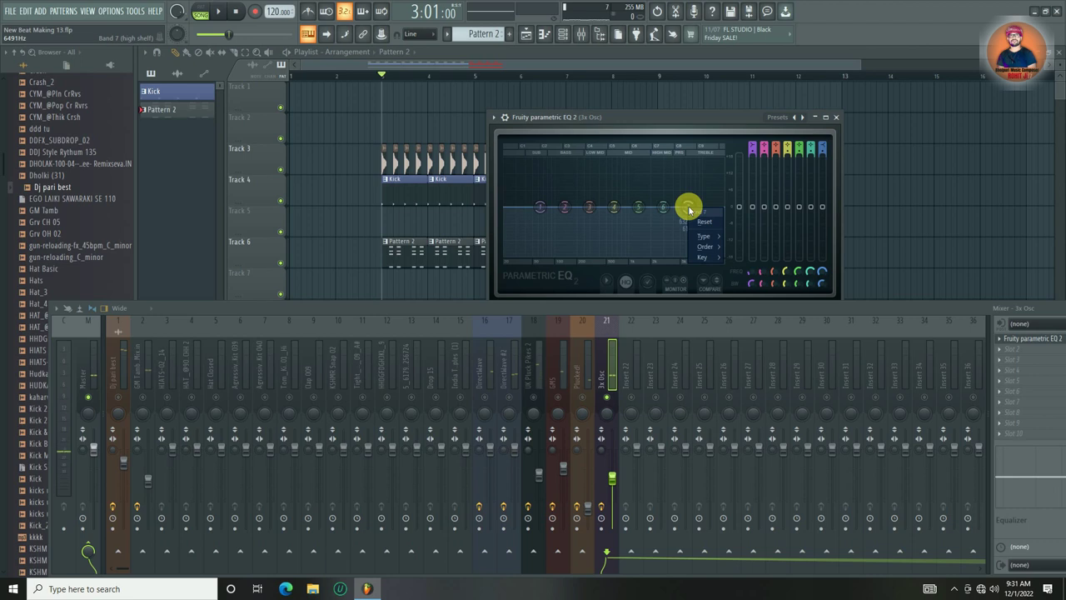
pyautogui.moveTo(710, 240)
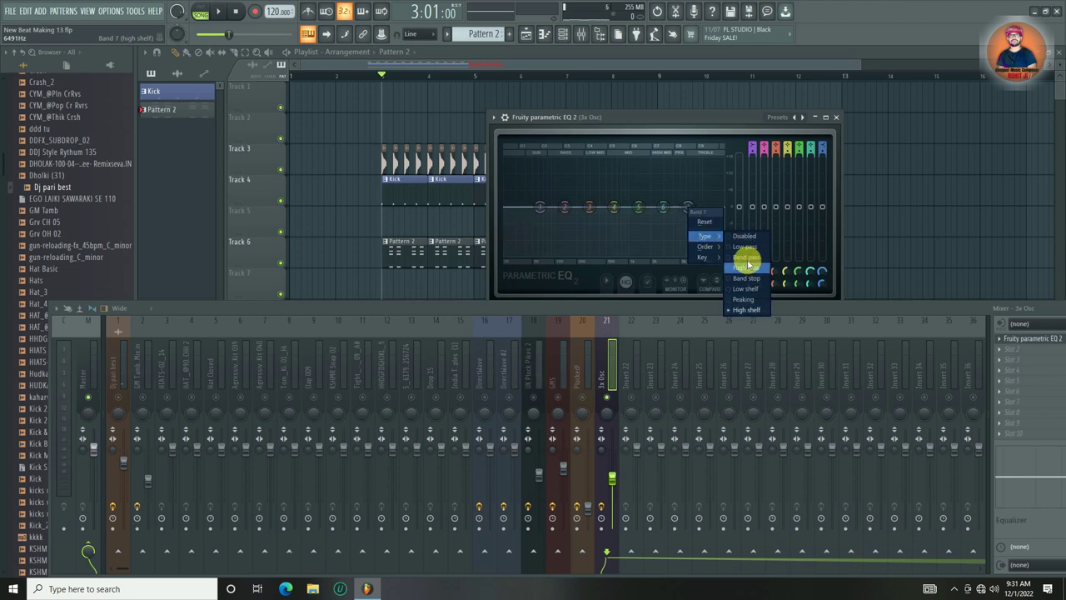
pyautogui.click(749, 247)
pyautogui.rightClick(539, 206)
pyautogui.moveTo(556, 237)
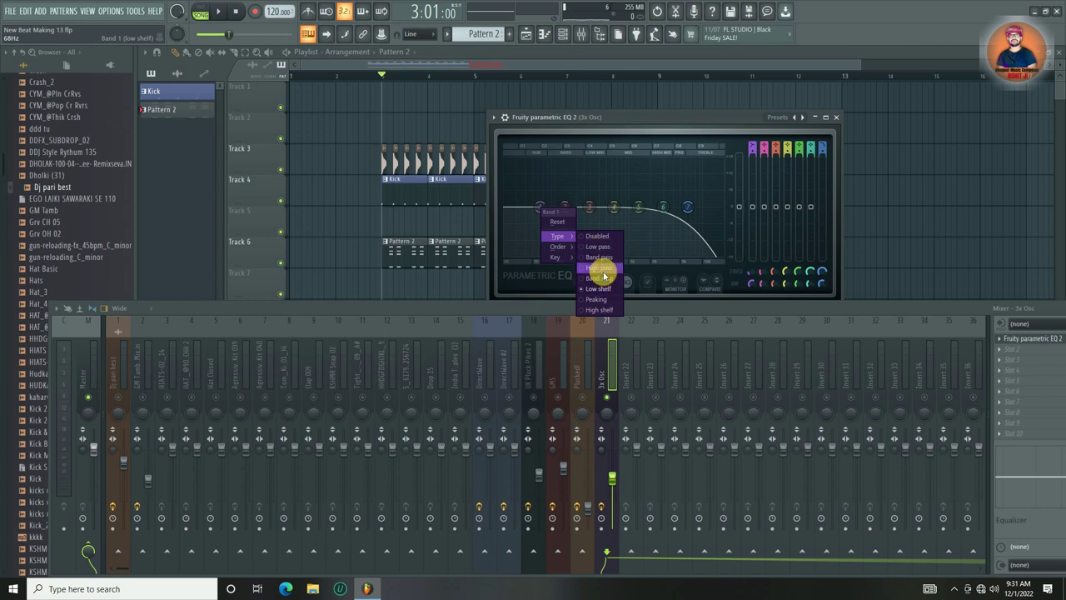
pyautogui.click(593, 267)
pyautogui.moveTo(682, 208); pyautogui.dragTo(601, 208)
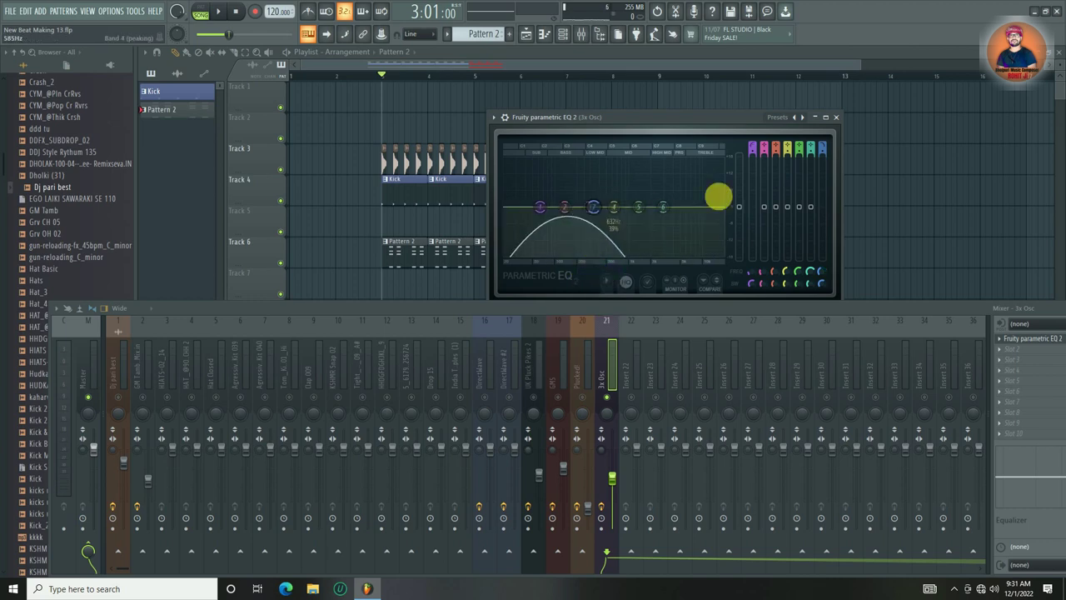
pyautogui.press('space')
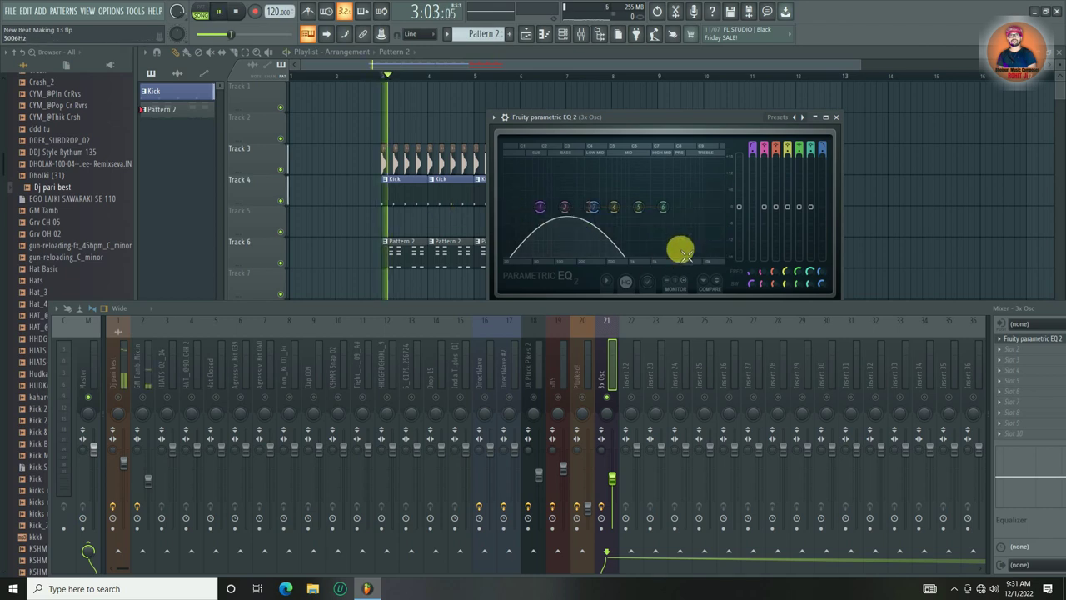
pyautogui.press('space')
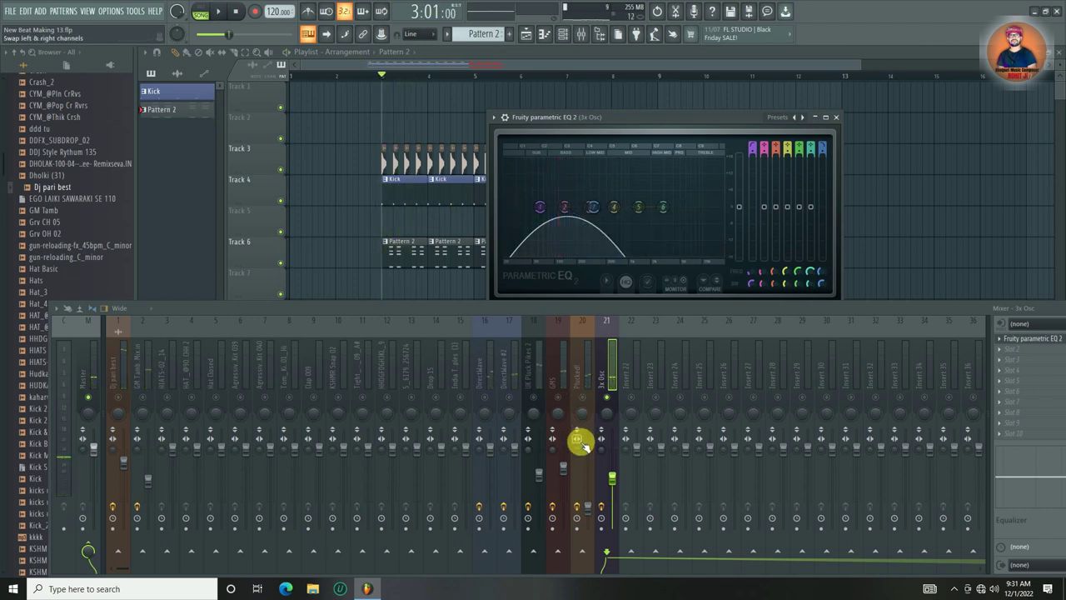
pyautogui.rightClick(610, 475)
pyautogui.click(653, 279)
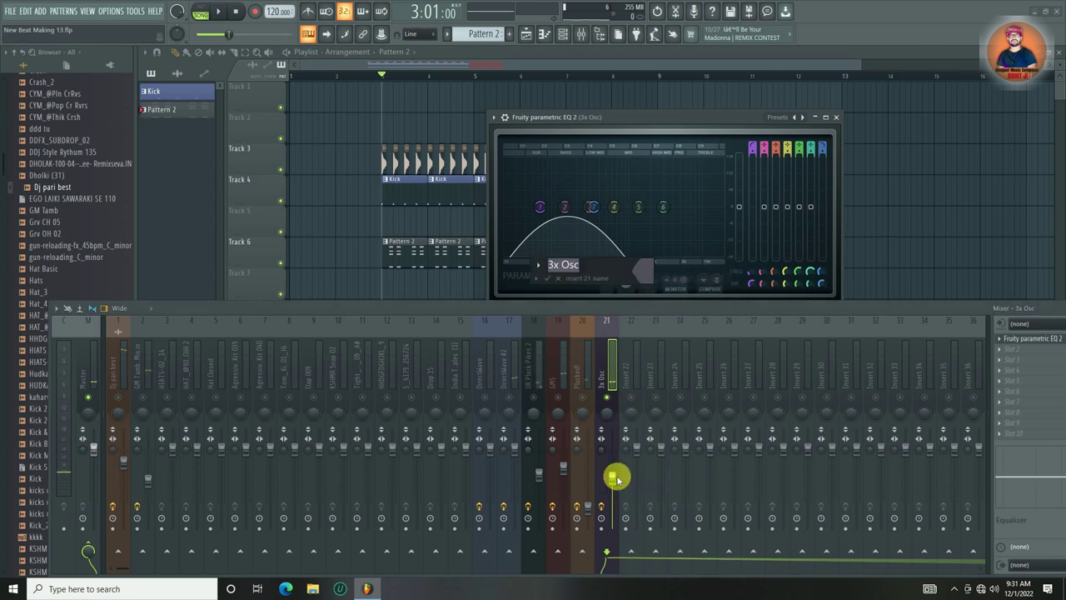
pyautogui.click(532, 291)
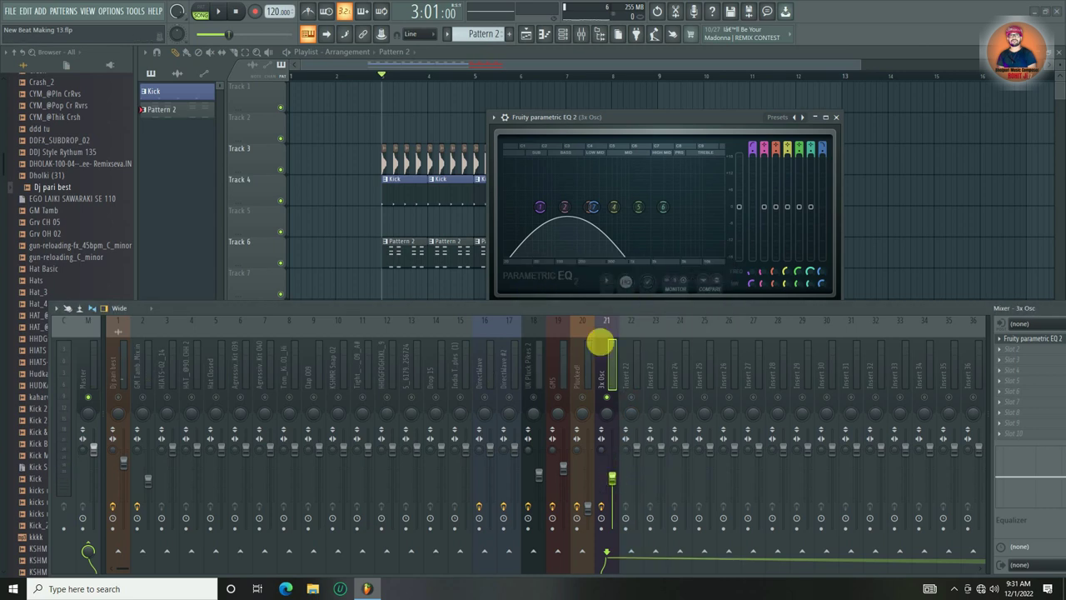
# - Reset the 3x Osc track's volume fader to its default level and lower its EQ's low-pass cutoff further during playback
pyautogui.rightClick(614, 476)
pyautogui.click(645, 420)
pyautogui.press('space')
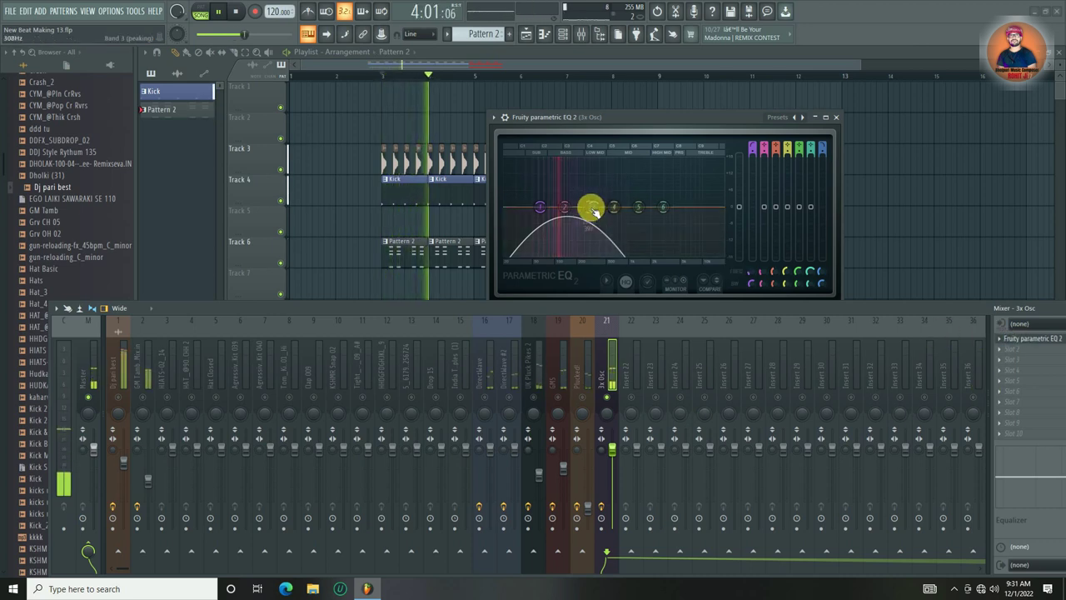
pyautogui.moveTo(593, 207); pyautogui.dragTo(576, 207)
pyautogui.press('space')
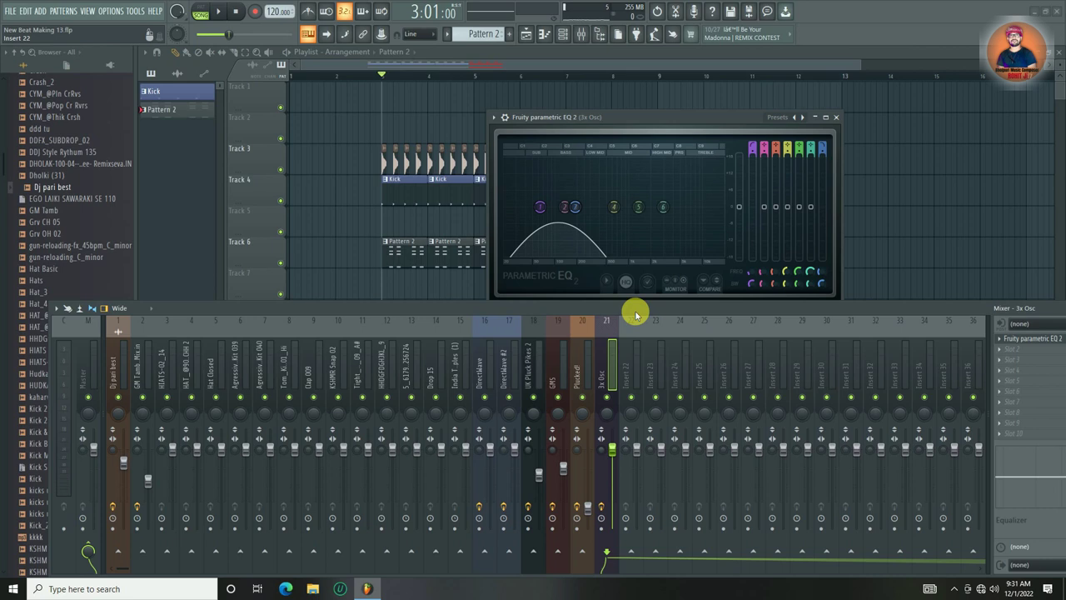
# - Lower the 3x Osc track's fader slightly during playback, then stop and close its EQ and the mixer
pyautogui.press('space')
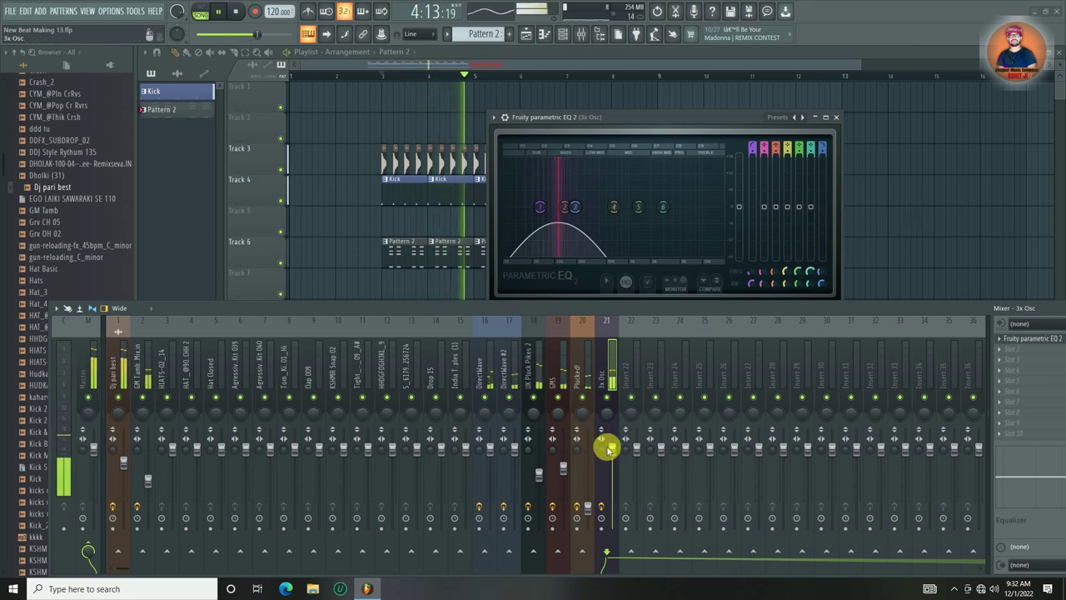
pyautogui.click(895, 226)
pyautogui.press('space')
pyautogui.moveTo(1020, 309); pyautogui.dragTo(964, 310)
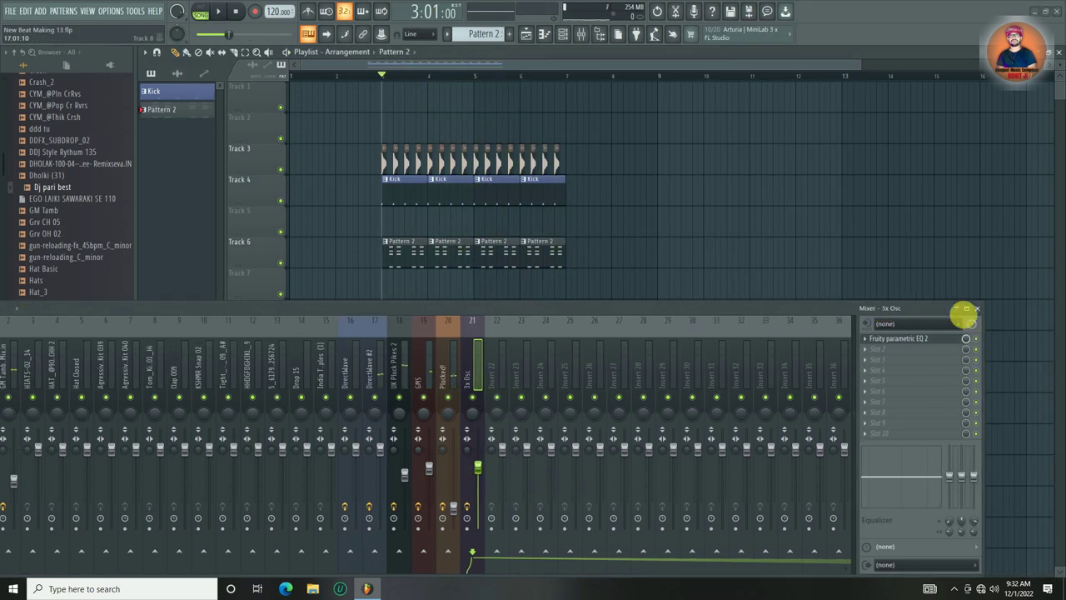
pyautogui.click(978, 311)
# - Duplicate all playlist clips of bars 3–6 into bars 7–10
pyautogui.moveTo(595, 141); pyautogui.dragTo(288, 330)
pyautogui.moveTo(408, 196)
pyautogui.mouseDown()
pyautogui.moveTo(609, 208)
pyautogui.moveTo(588, 207)
pyautogui.mouseUp()
pyautogui.click(572, 102)
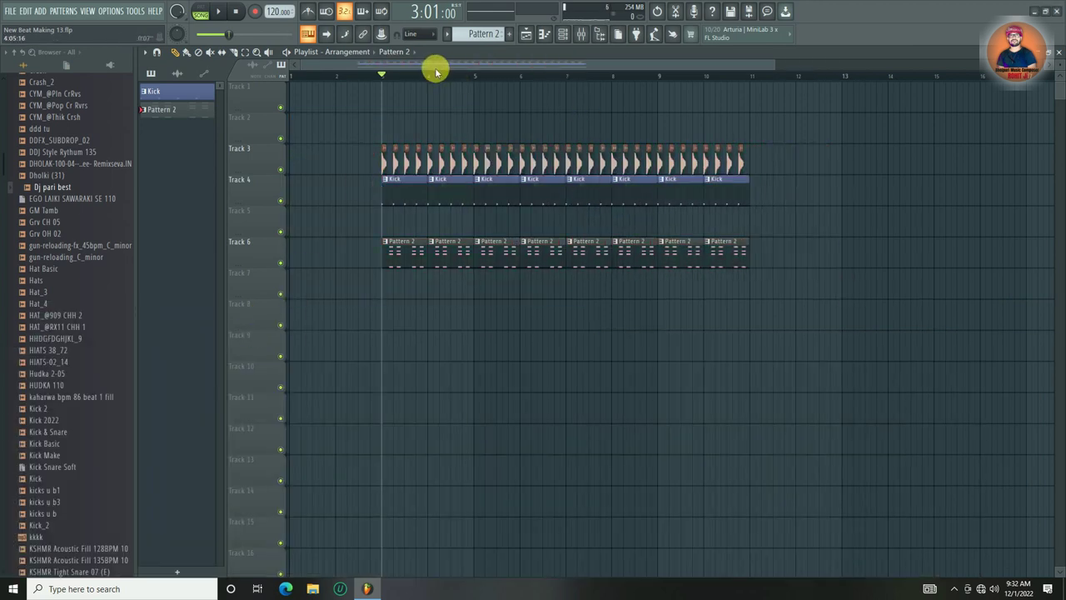
# - Delete the extra Track 3 clips in bars 3–6, keeping only the first of each bar, and play the arrangement
pyautogui.scroll(3, 435, 72)
pyautogui.moveTo(364, 163); pyautogui.dragTo(674, 173)
pyautogui.rightClick(575, 162)
pyautogui.press('space')
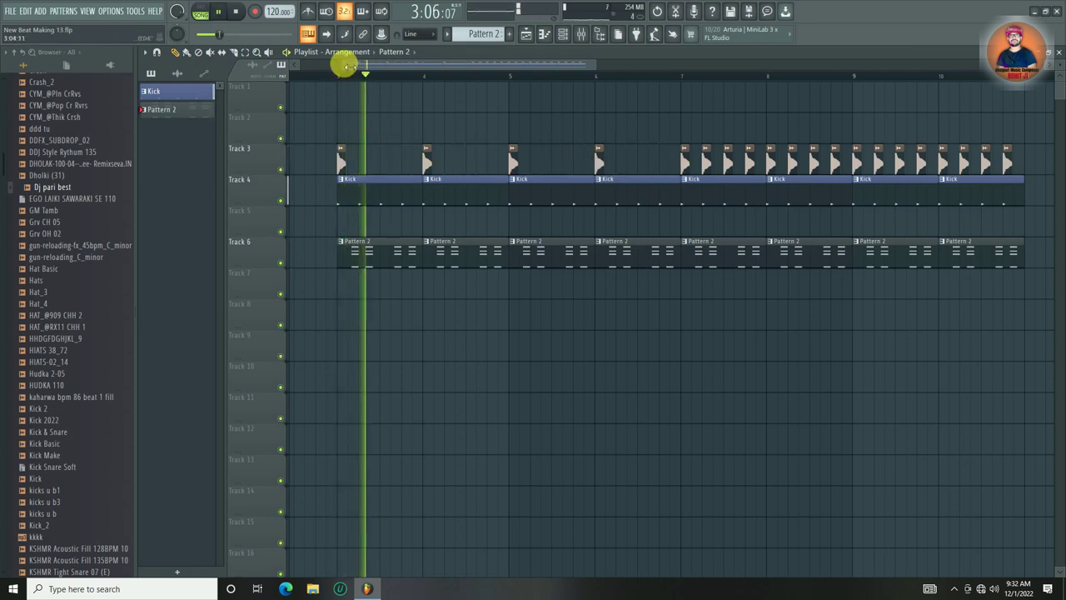
pyautogui.scroll(-1, 344, 78)
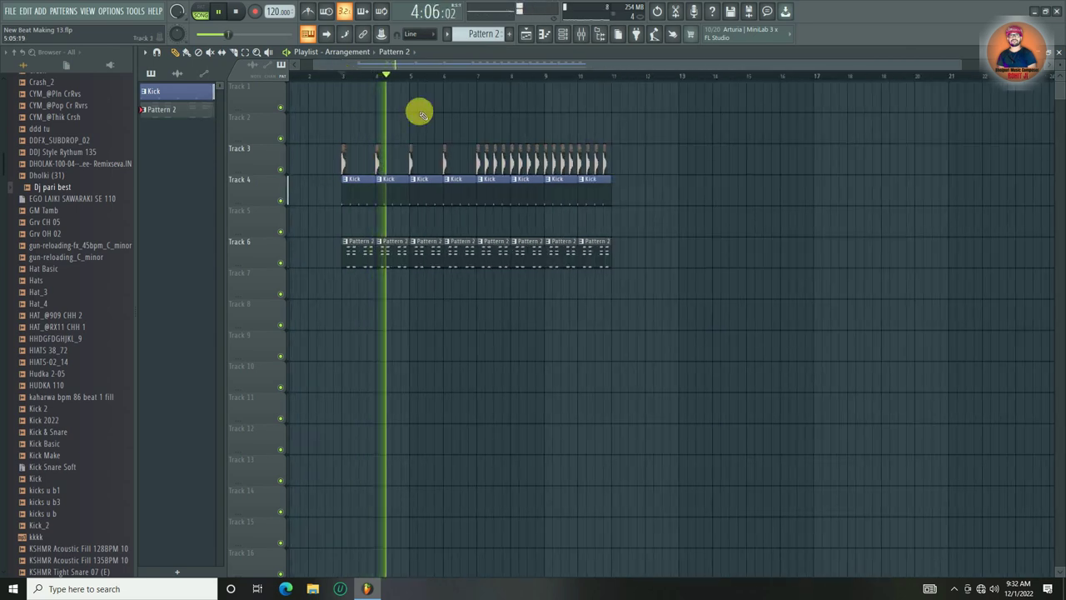
pyautogui.scroll(2, 414, 81)
pyautogui.scroll(-3, 412, 80)
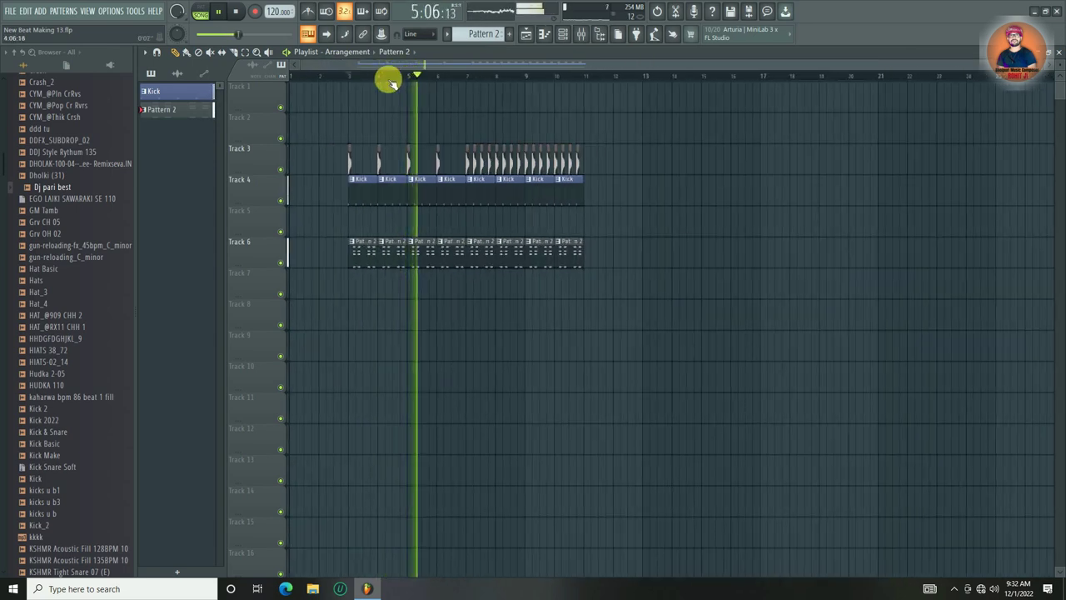
pyautogui.scroll(3, 388, 78)
pyautogui.scroll(-2, 386, 77)
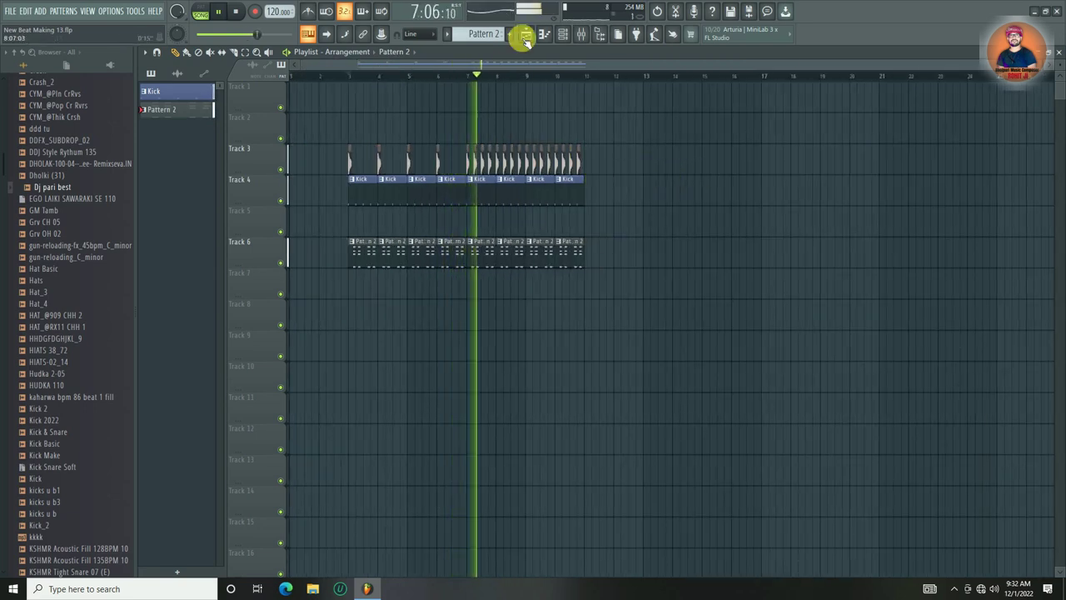
# - Duplicate the clips of bars 7–10 on Tracks 3, 4 and 6 into bars 11–14 and stop playback
pyautogui.moveTo(633, 152); pyautogui.dragTo(469, 278)
pyautogui.hotkey('ctrl', 'b')
pyautogui.keyDown('ctrl'); pyautogui.click(795, 194); pyautogui.keyUp('ctrl')
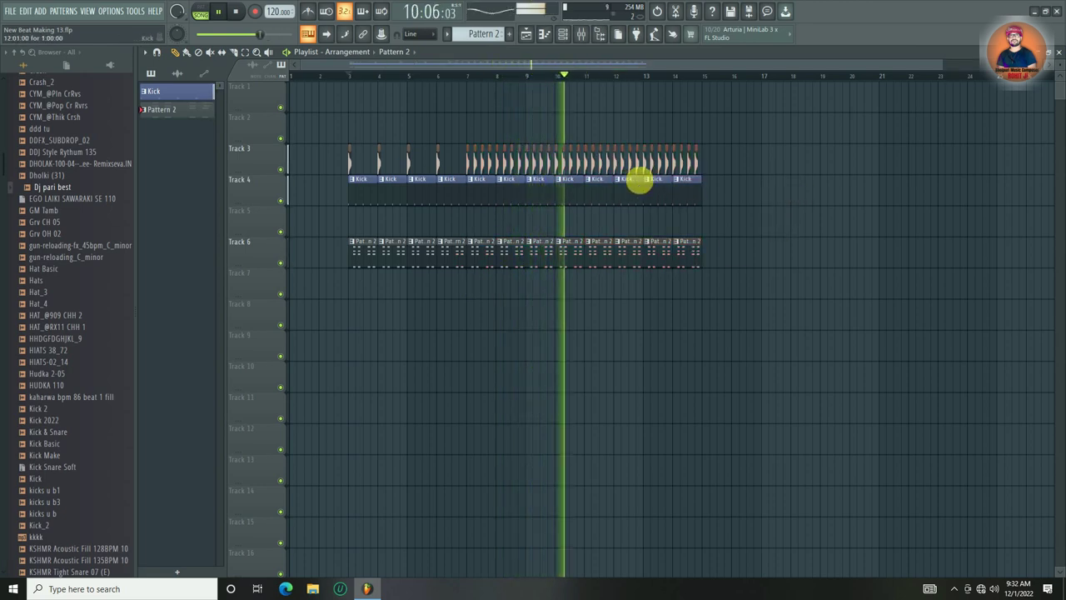
pyautogui.press('space')
# - Program Tight_Snare_09_A# hits in Pattern 2 of the channel rack, starting on step 5
pyautogui.click(563, 36)
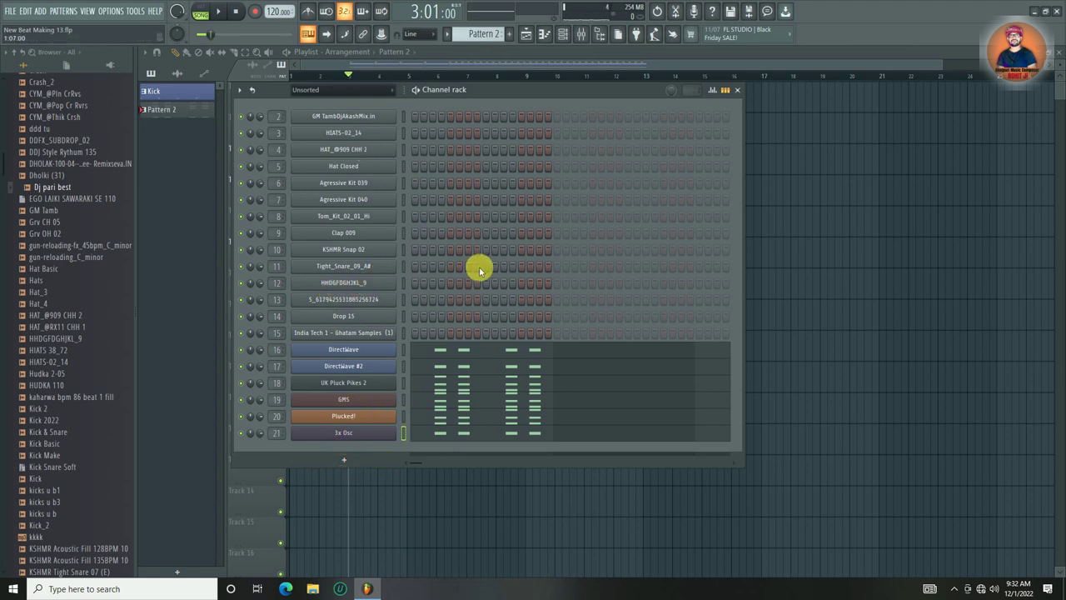
pyautogui.click(451, 266)
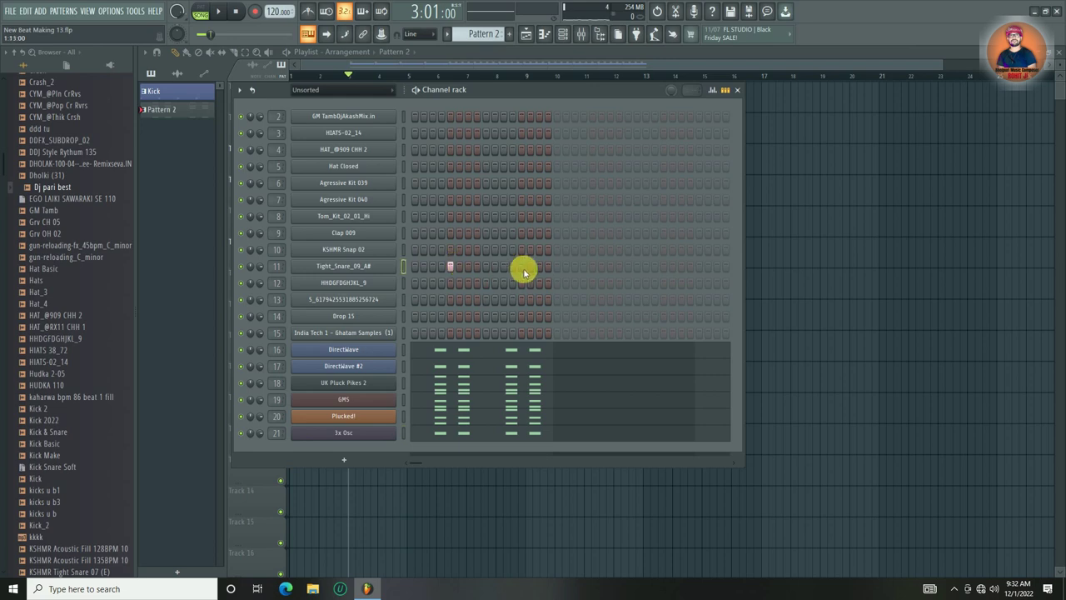
pyautogui.rightClick(389, 274)
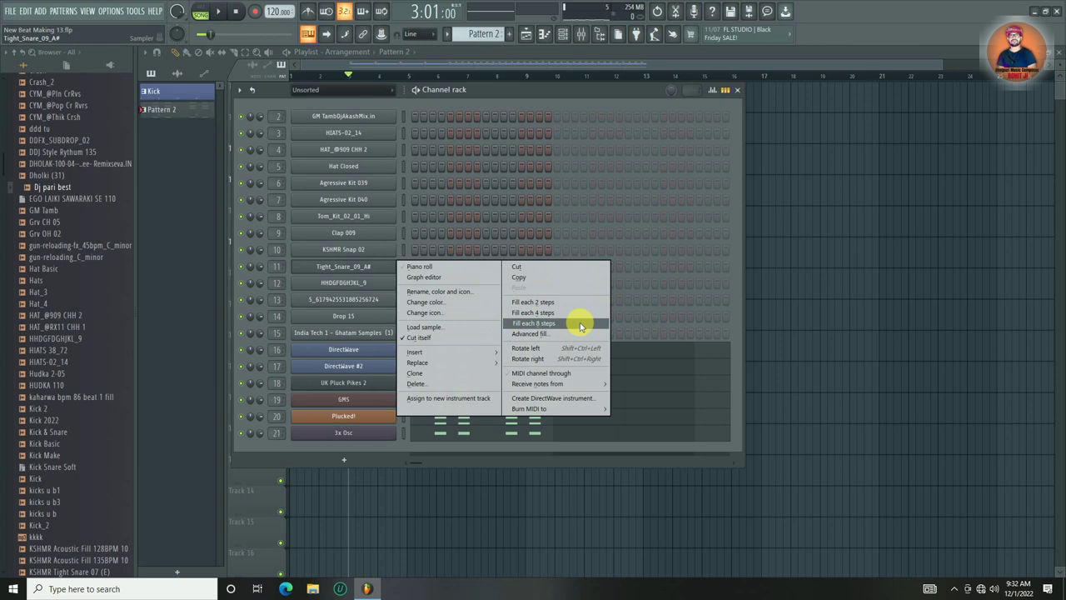
pyautogui.click(922, 214)
pyautogui.click(351, 288)
pyautogui.rightClick(378, 291)
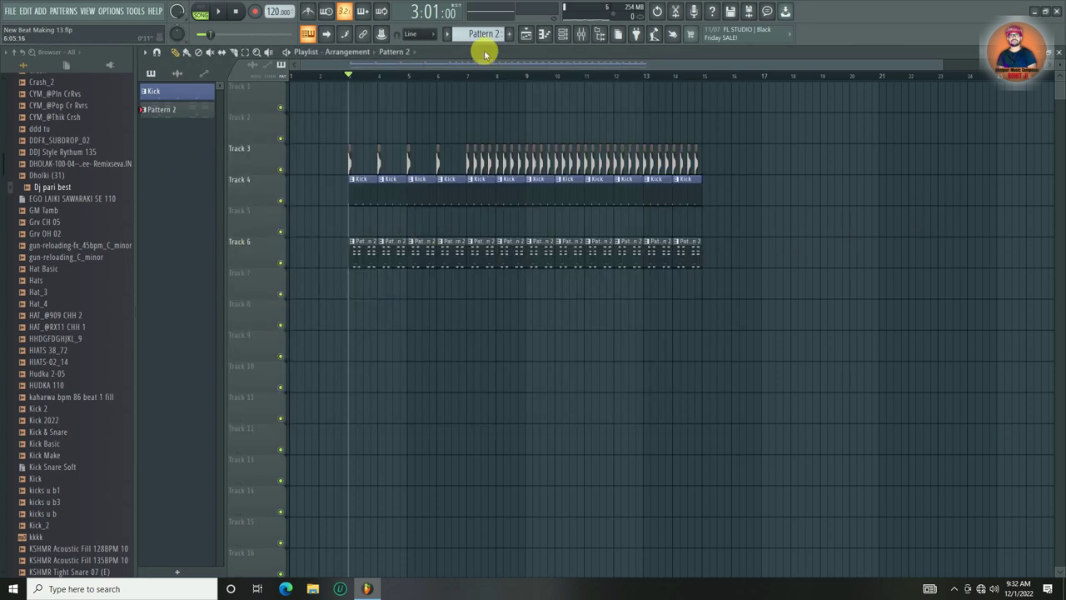
# - Copy the Tight_Snare_09_A# steps, create a new pattern named Snare, and paste them into the same channel there
pyautogui.click(560, 35)
pyautogui.rightClick(365, 266)
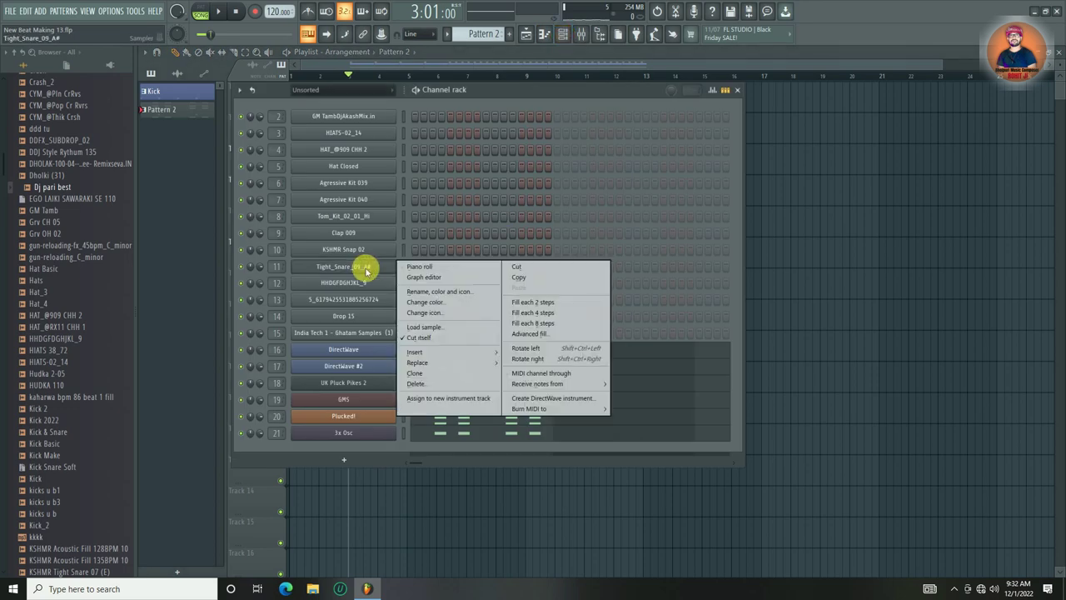
pyautogui.click(553, 277)
pyautogui.click(517, 35)
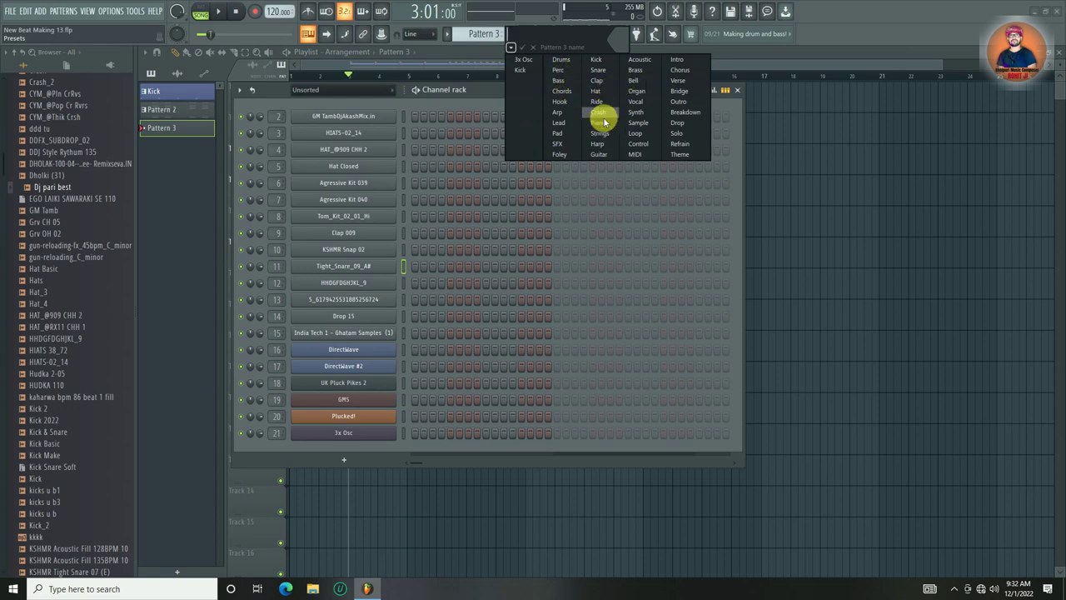
pyautogui.click(599, 72)
pyautogui.rightClick(374, 270)
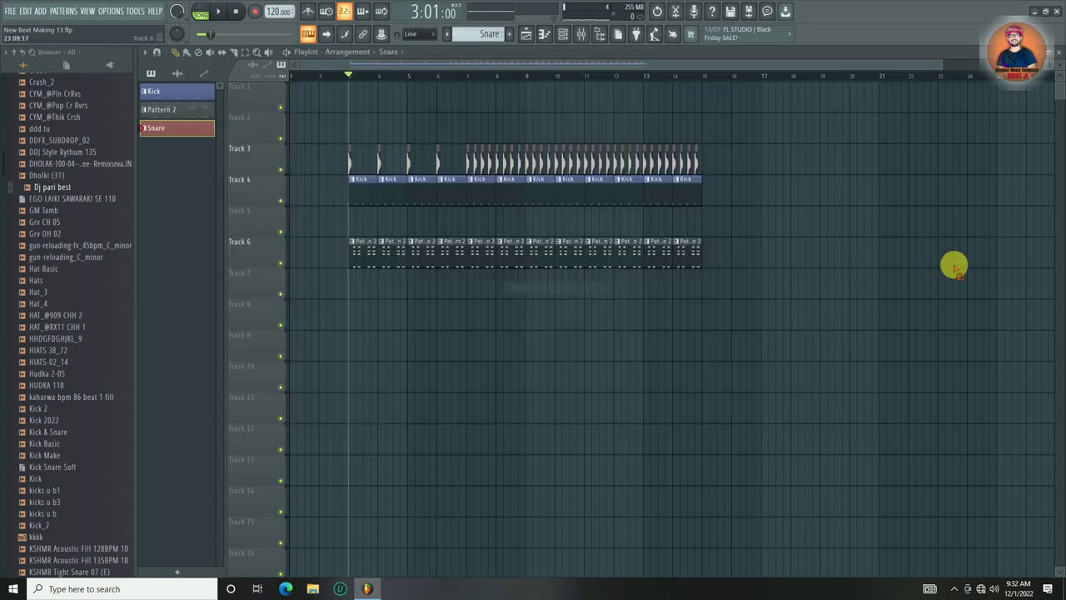
# - Place a Snare clip on Track 7 at bar 3 and duplicate it through bar 6 during playback
pyautogui.moveTo(821, 292); pyautogui.dragTo(374, 280)
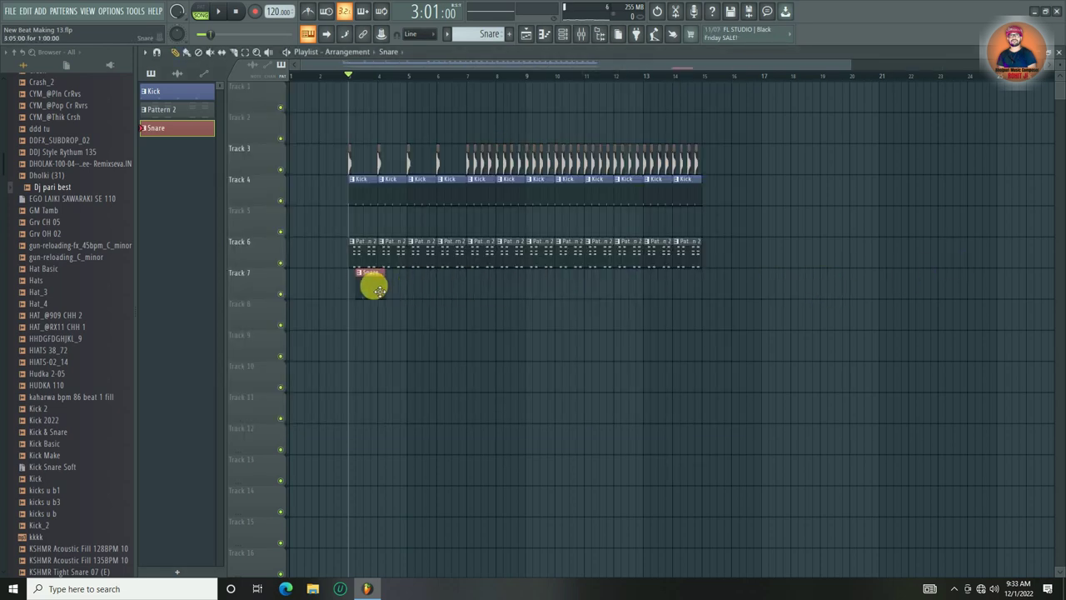
pyautogui.press('space')
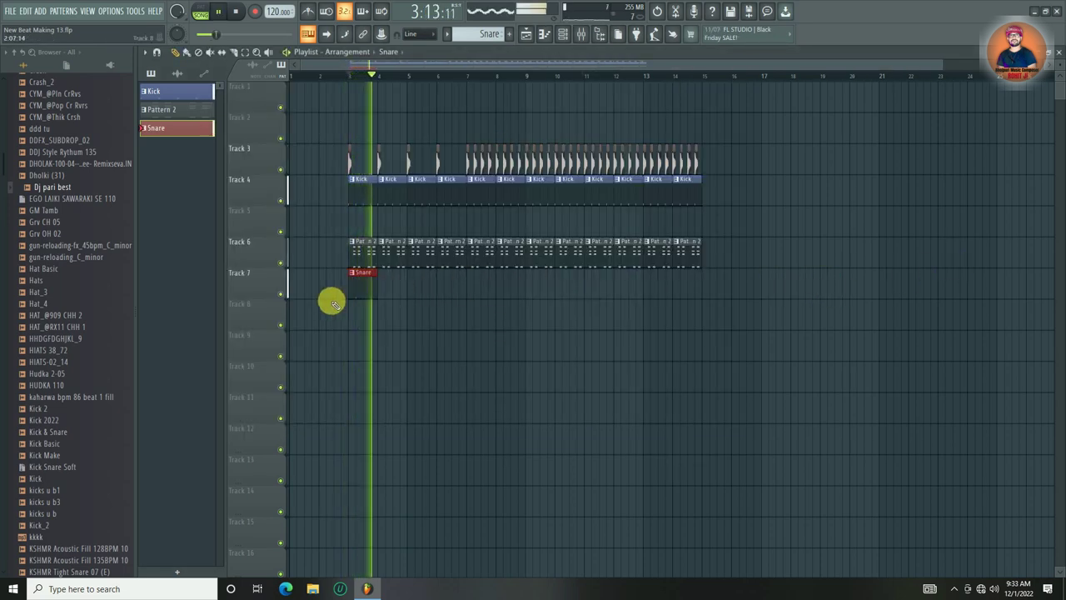
pyautogui.hotkey('ctrl', 'b')
pyautogui.hotkey('ctrl', 'b')
pyautogui.hotkey('ctrl', 'b')
pyautogui.moveTo(576, 294); pyautogui.dragTo(574, 294)
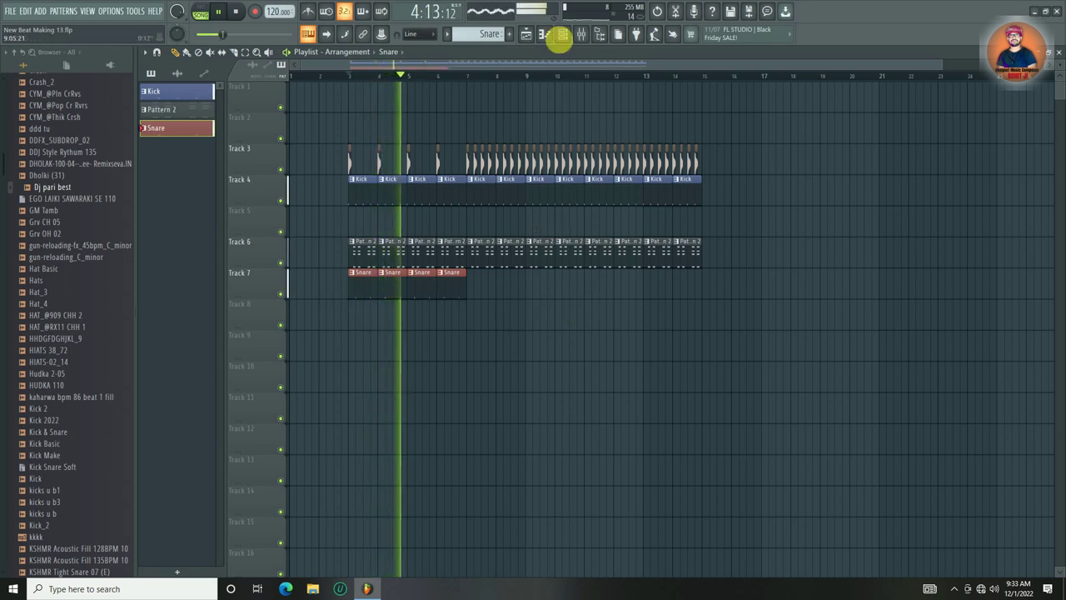
# - Load Fruity Parametric EQ 2 in the Tight_Snare_09_A# mixer track's first effect slot and apply its 40Hz - 18kHz cut preset
pyautogui.click(580, 33)
pyautogui.moveTo(161, 313); pyautogui.dragTo(225, 322)
pyautogui.press('space')
pyautogui.click(293, 376)
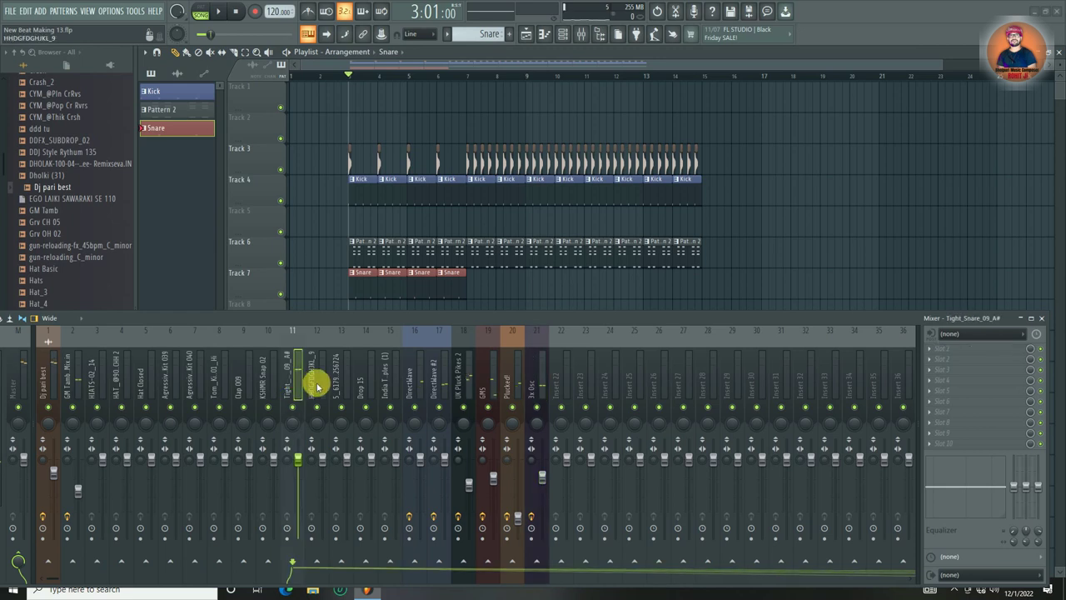
pyautogui.click(960, 349)
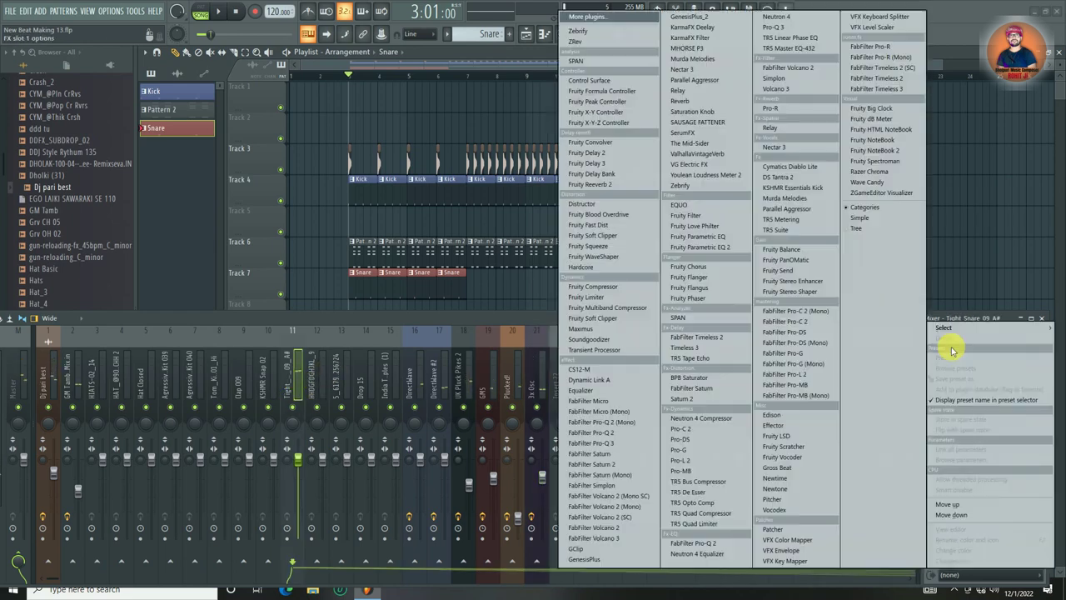
pyautogui.click(706, 246)
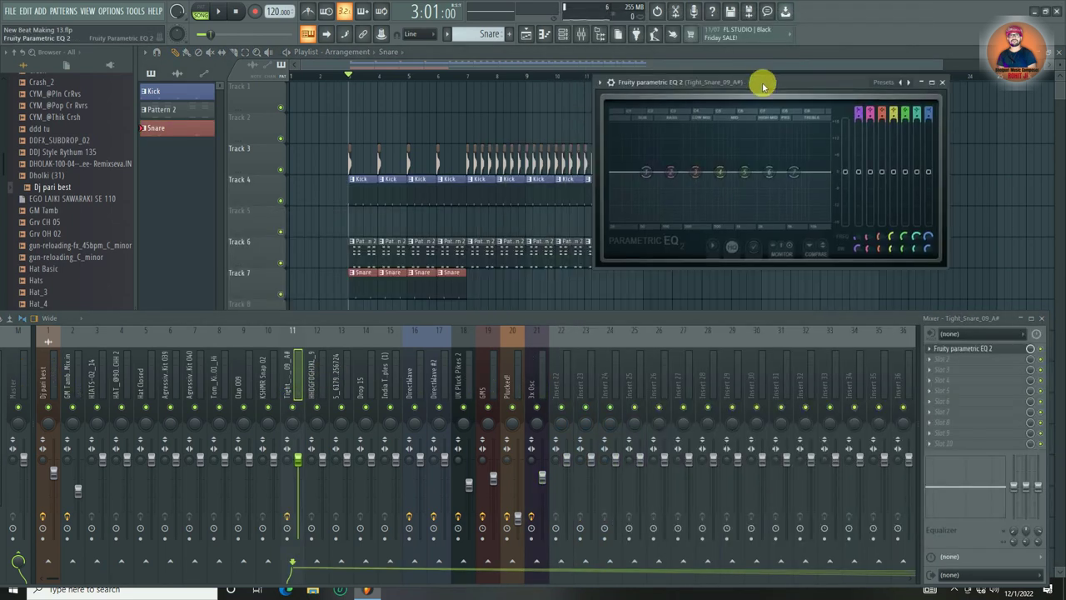
pyautogui.click(910, 82)
pyautogui.click(941, 150)
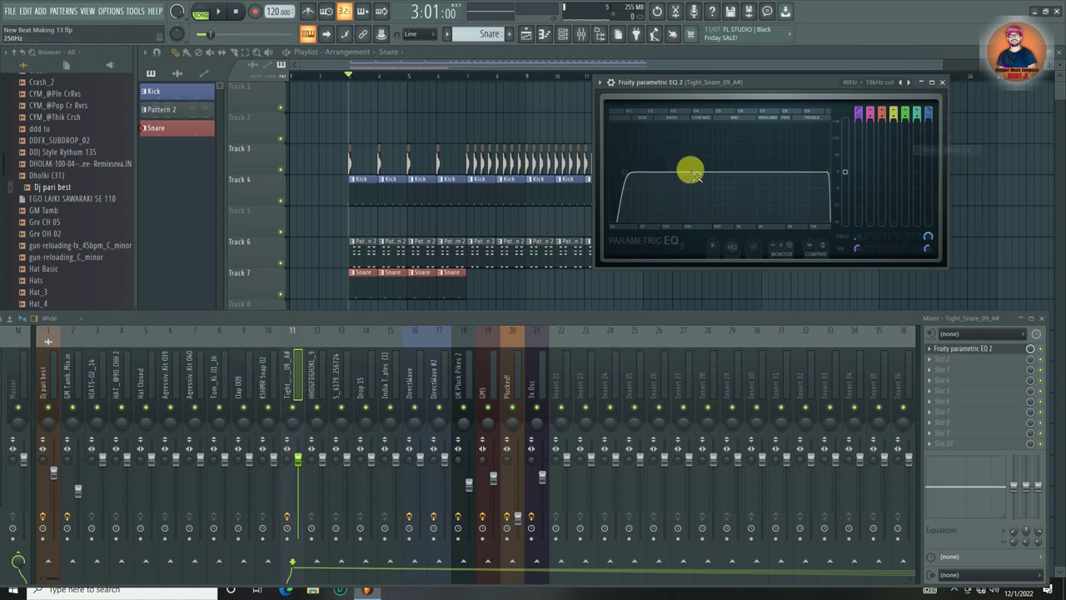
# - While playing the beat, raise the snare EQ's low cut to the upper bass, lower its high cut slightly, and close the EQ
pyautogui.press('space')
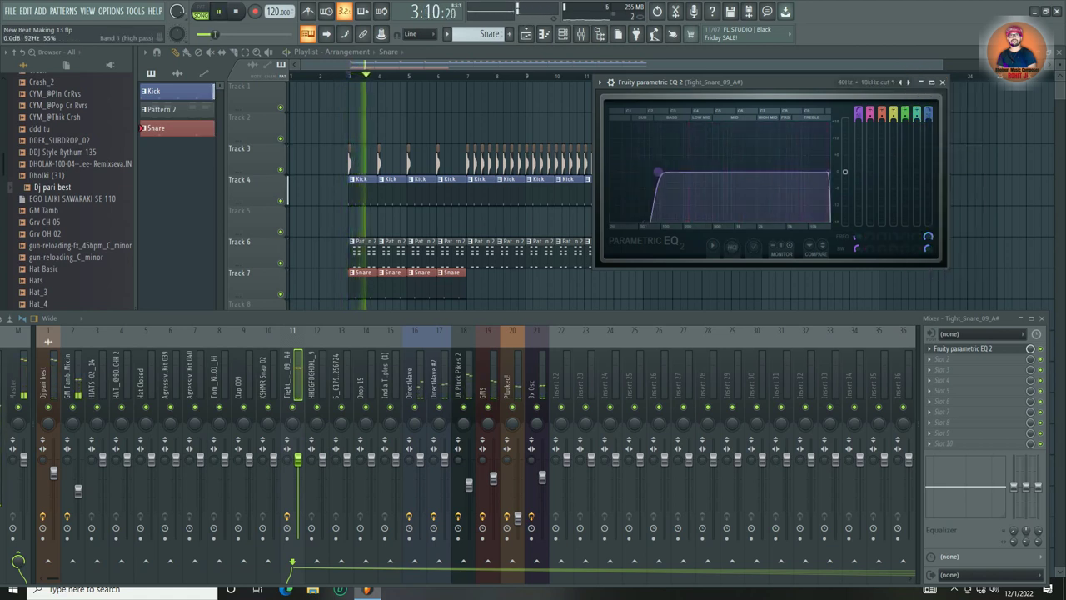
pyautogui.moveTo(623, 171); pyautogui.dragTo(681, 175)
pyautogui.moveTo(828, 173); pyautogui.dragTo(821, 172)
pyautogui.press('space')
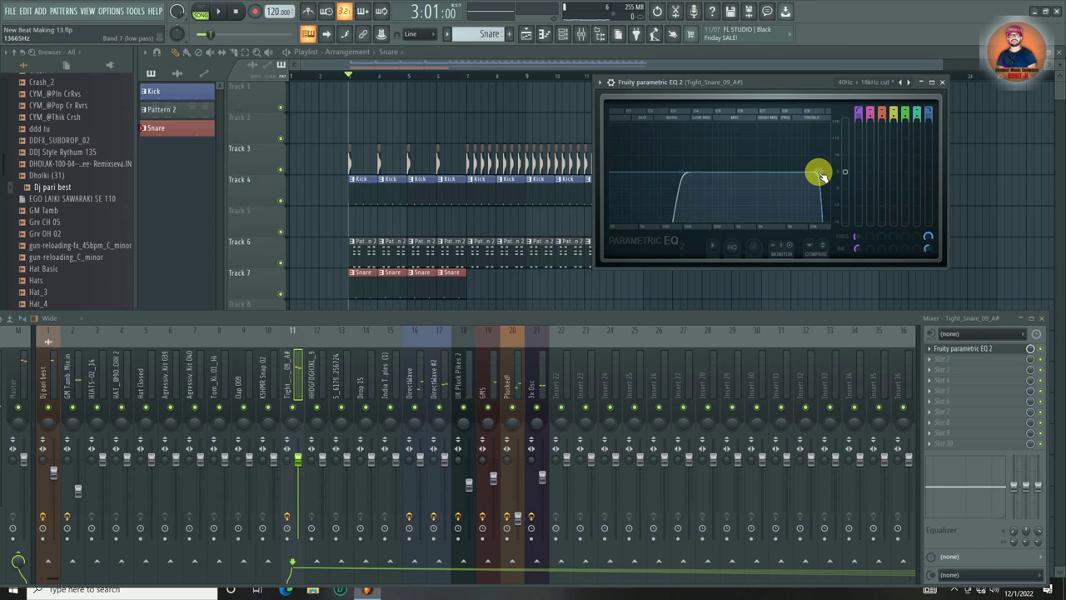
pyautogui.moveTo(820, 172); pyautogui.dragTo(821, 177)
pyautogui.press('space')
pyautogui.moveTo(821, 176)
pyautogui.mouseDown()
pyautogui.moveTo(741, 172)
pyautogui.moveTo(819, 172)
pyautogui.mouseUp()
pyautogui.press('space')
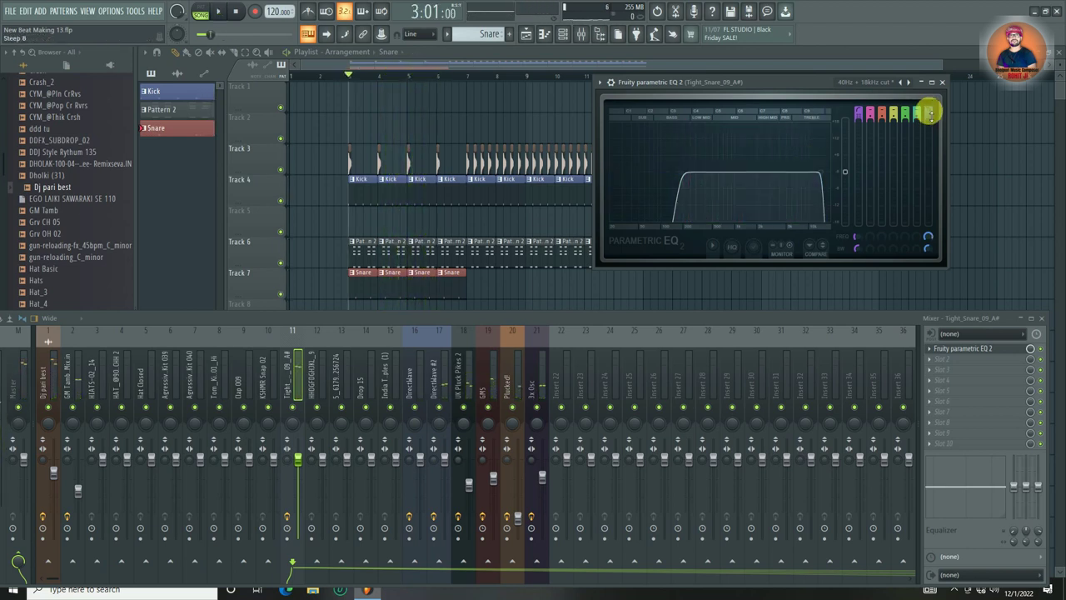
pyautogui.click(942, 83)
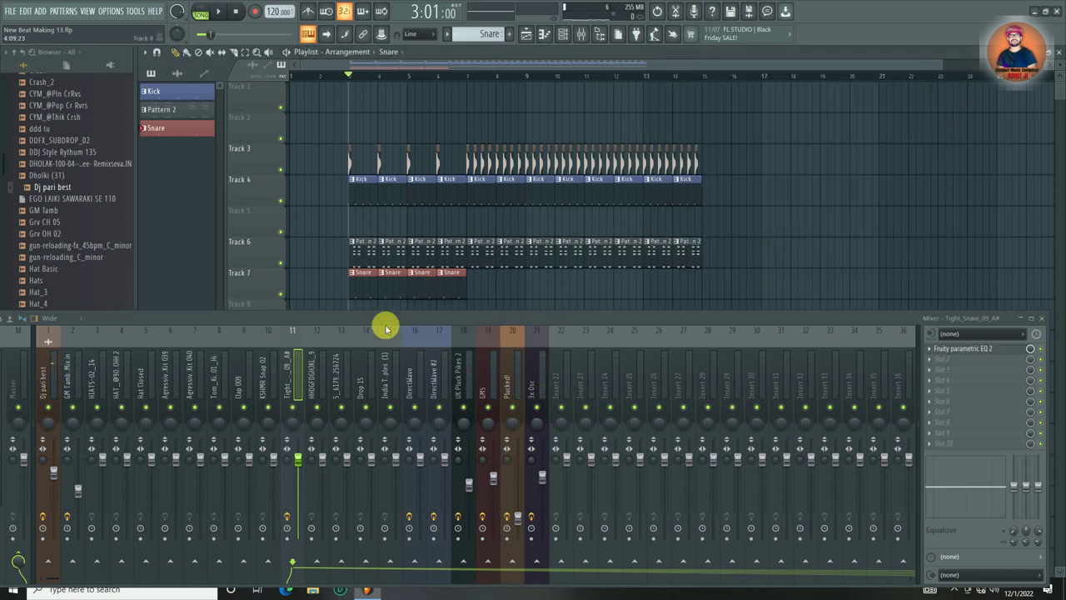
# - Lower the Tight_Snare_09_A# fader to 61% (-9.7 dB) during playback and close the mixer
pyautogui.press('space')
pyautogui.scroll(-6, 293, 456)
pyautogui.scroll(2, 293, 456)
pyautogui.press('space')
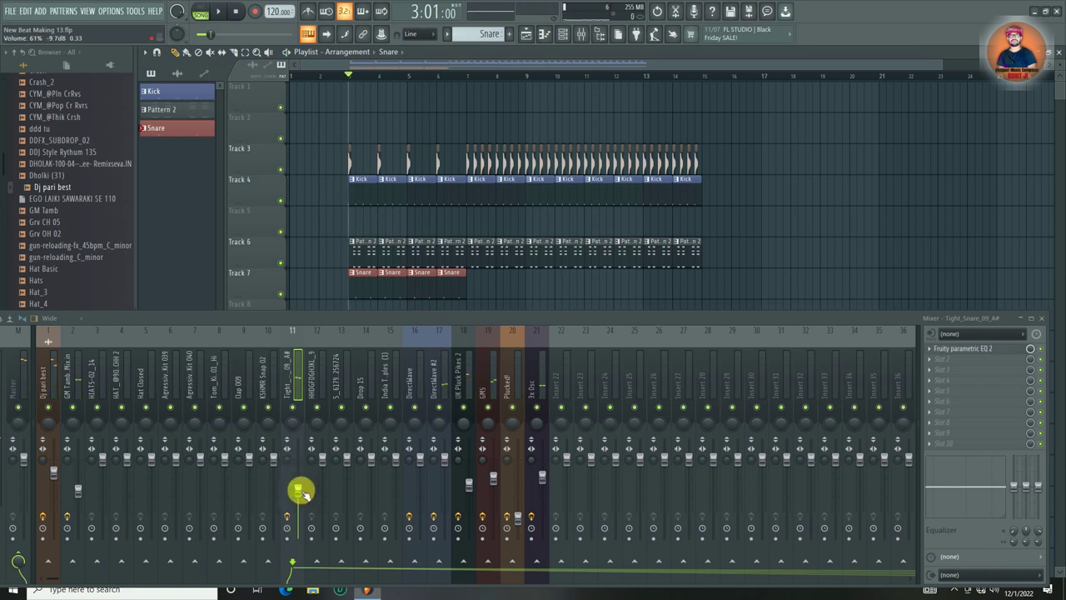
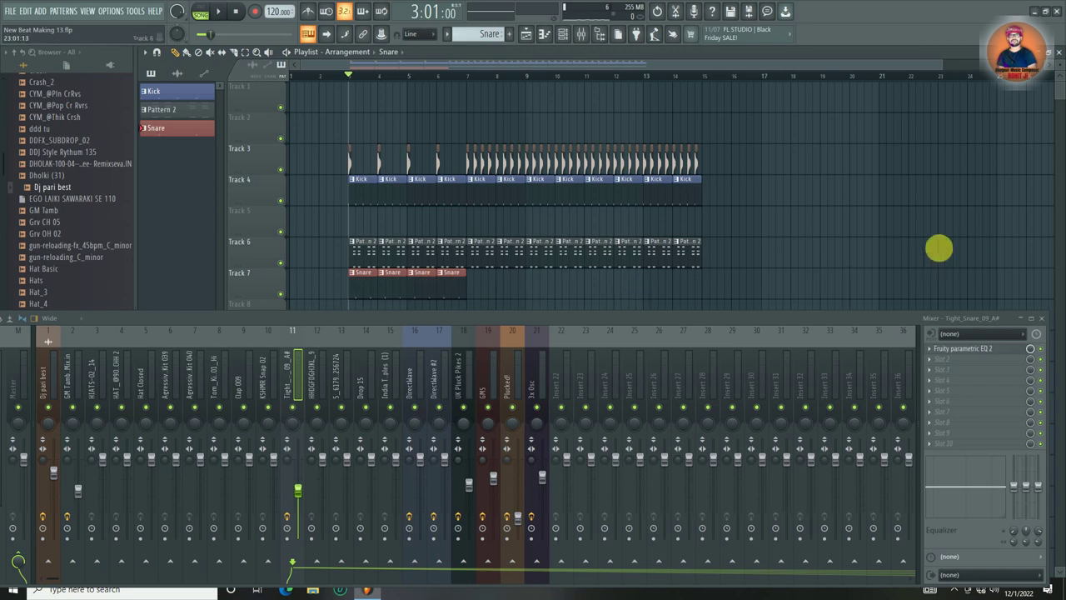
pyautogui.click(1032, 317)
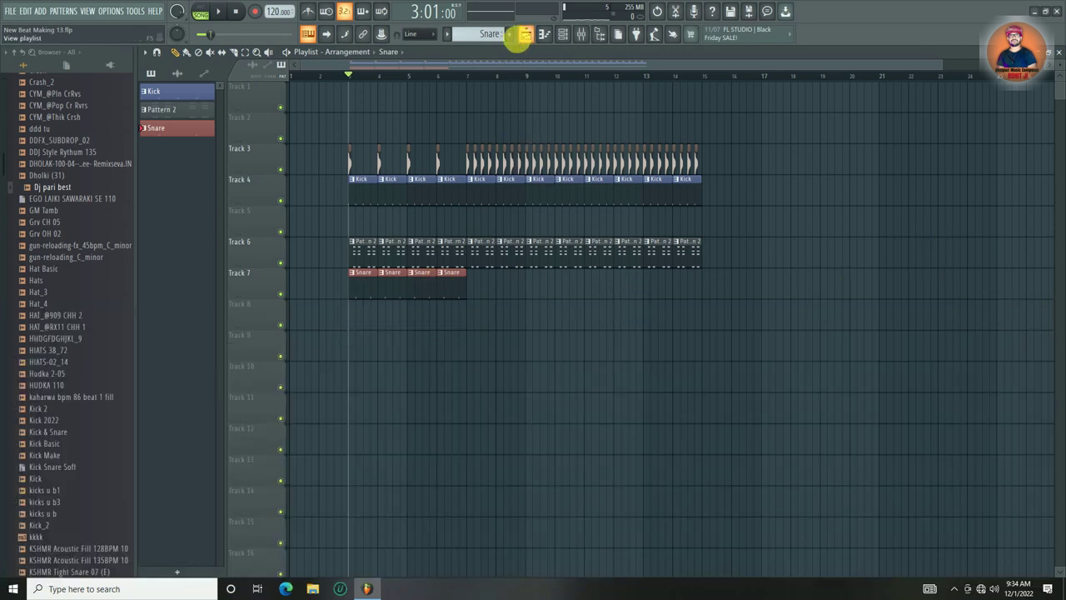
# - Create a new pattern named Hudka 3 and show the HHDGFDGHJKL_9 channel in the piano roll
pyautogui.click(520, 35)
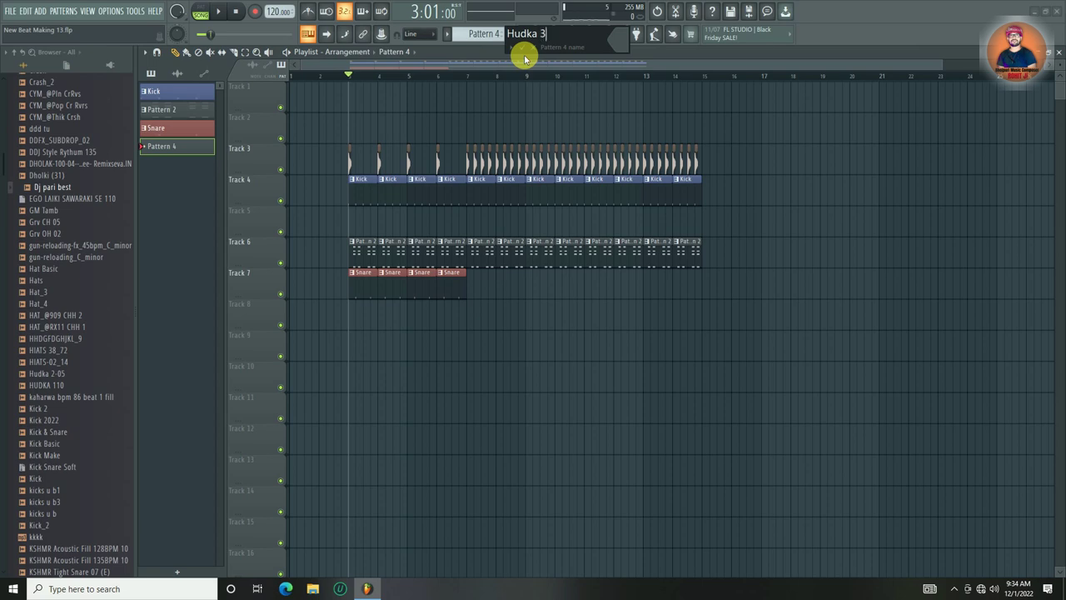
pyautogui.press('Return')
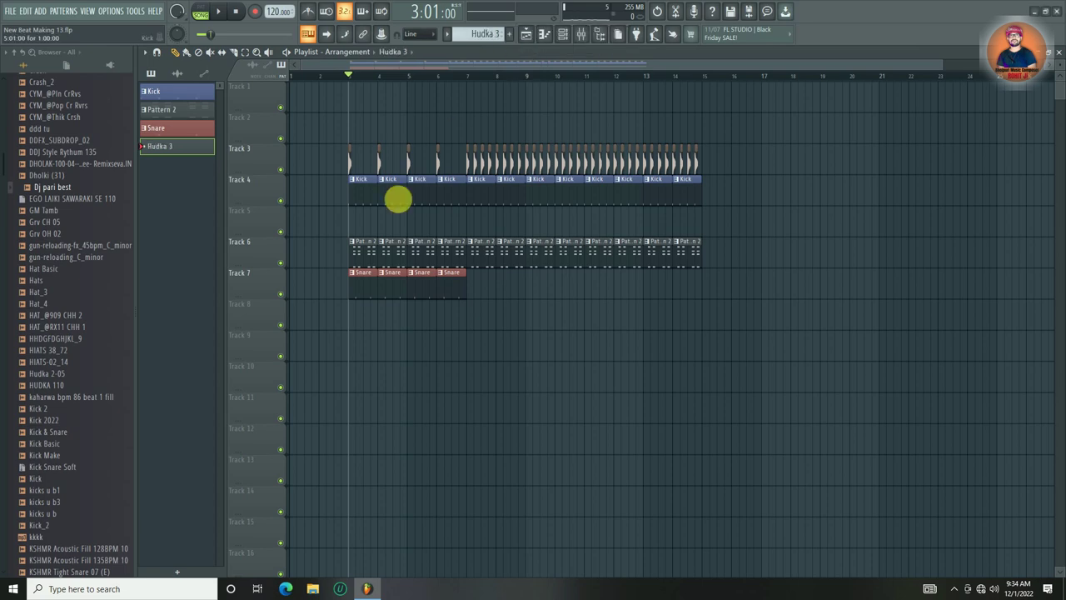
pyautogui.click(543, 34)
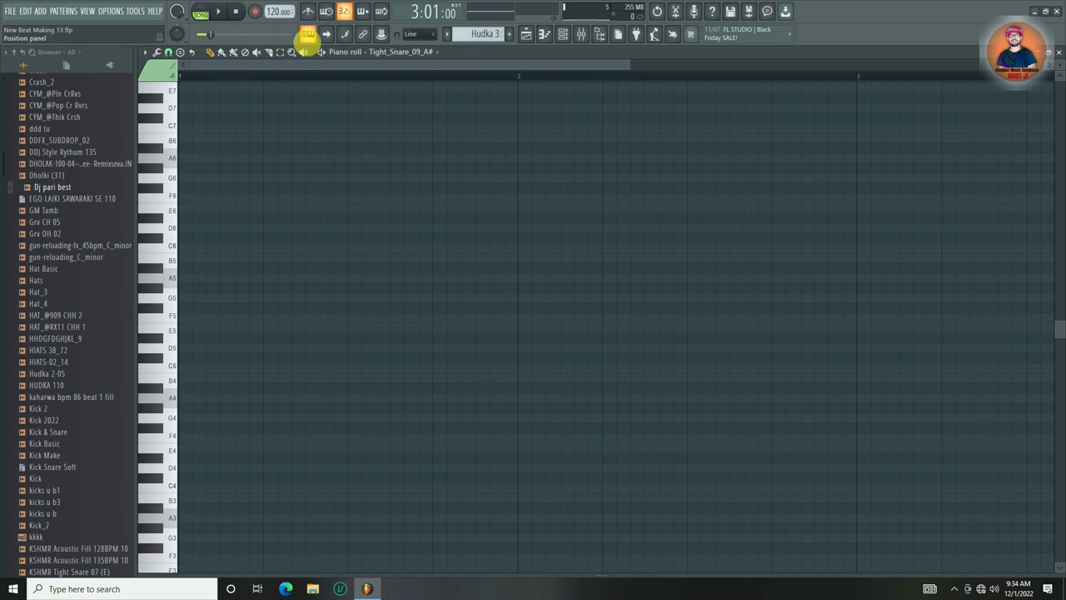
pyautogui.click(395, 52)
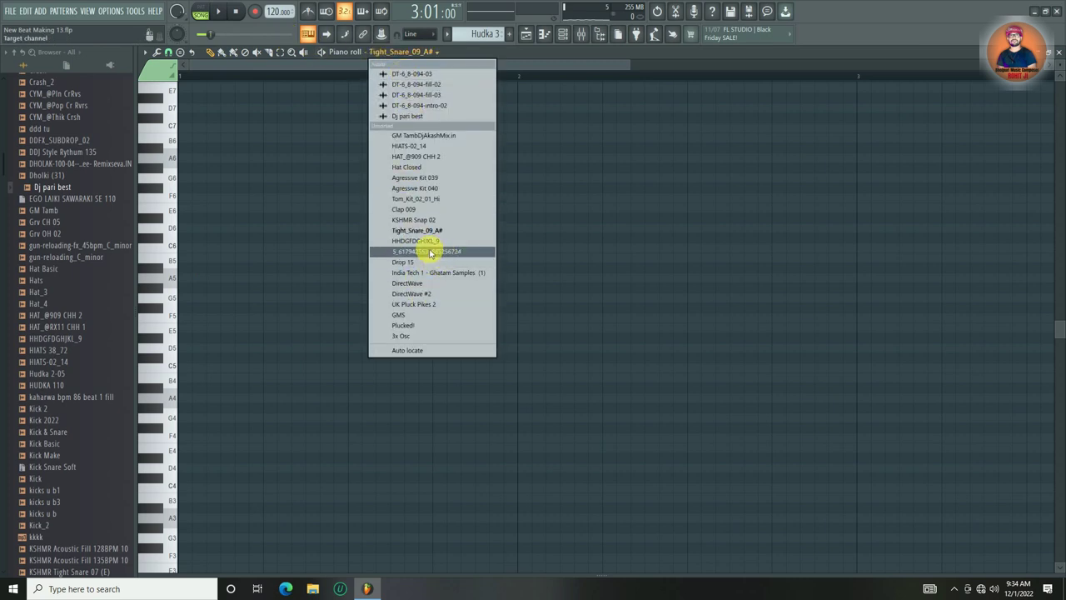
pyautogui.click(402, 241)
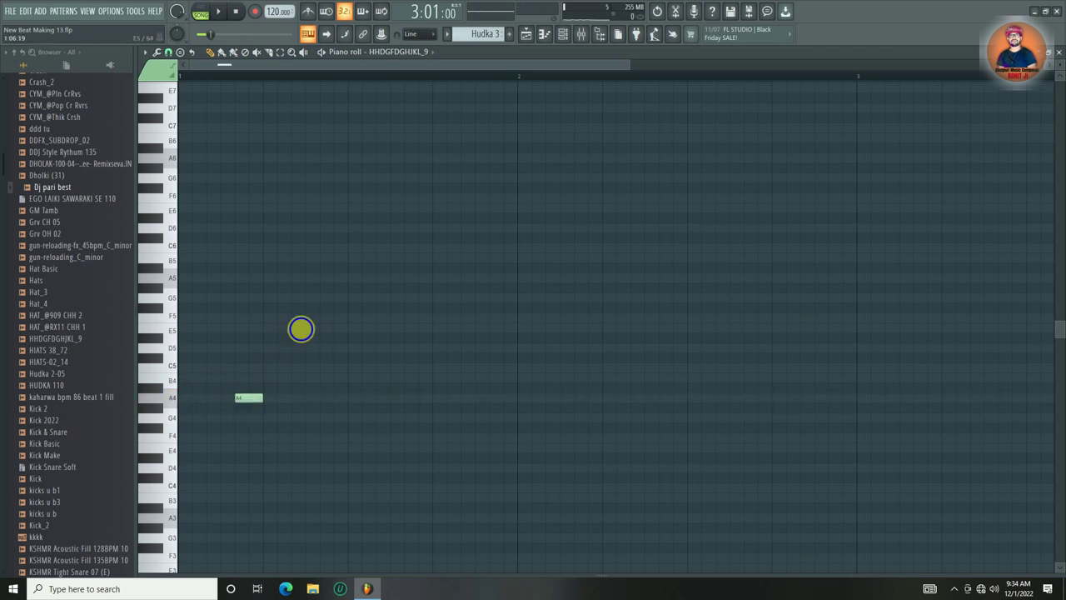
# - Add three more A4 notes to the first bar of the HHDGFDGHJKL_9 channel and play the pattern
pyautogui.click(323, 53)
pyautogui.press('space')
pyautogui.press('space')
pyautogui.click(398, 398)
pyautogui.moveTo(404, 399); pyautogui.dragTo(417, 398)
pyautogui.click(480, 398)
pyautogui.press('space')
# - Set the piano roll snap to 1/3 beat, shift the last A4 note slightly earlier and play the pattern
pyautogui.click(169, 52)
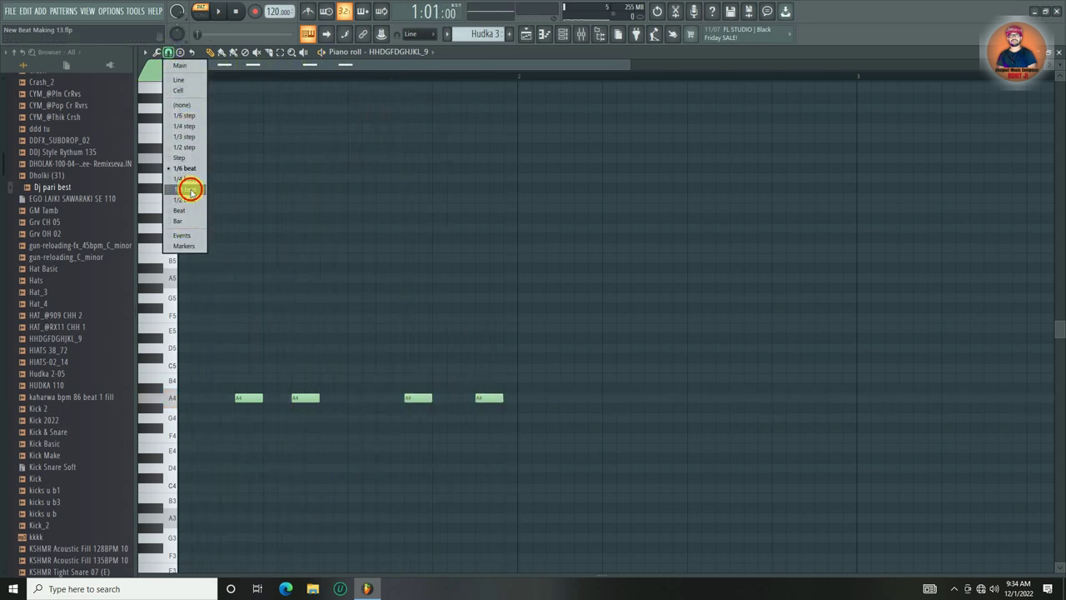
pyautogui.click(190, 191)
pyautogui.press('space')
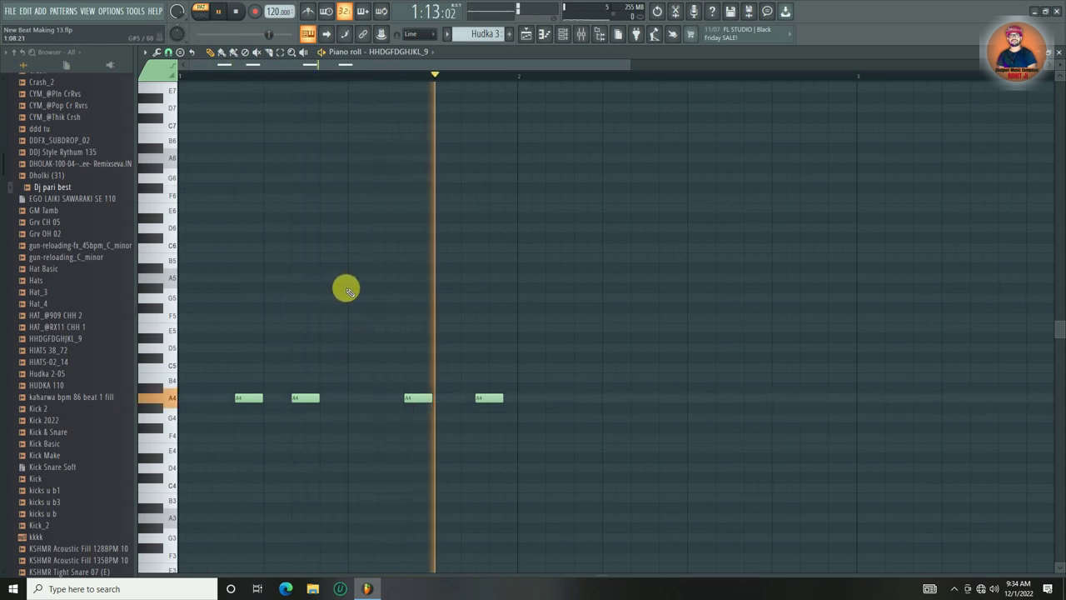
pyautogui.press('space')
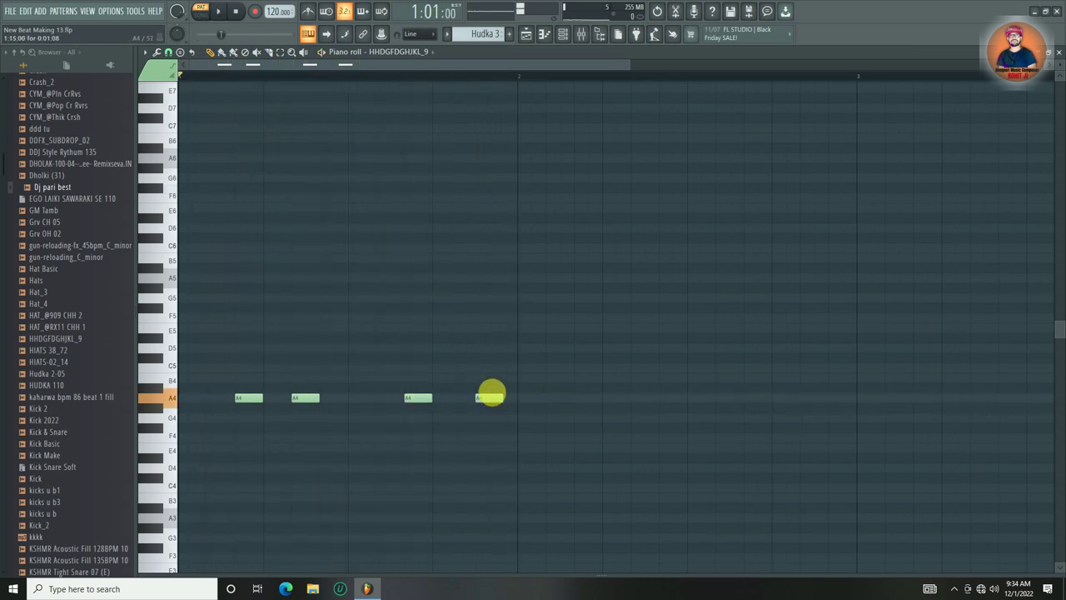
pyautogui.click(469, 398)
pyautogui.press('space')
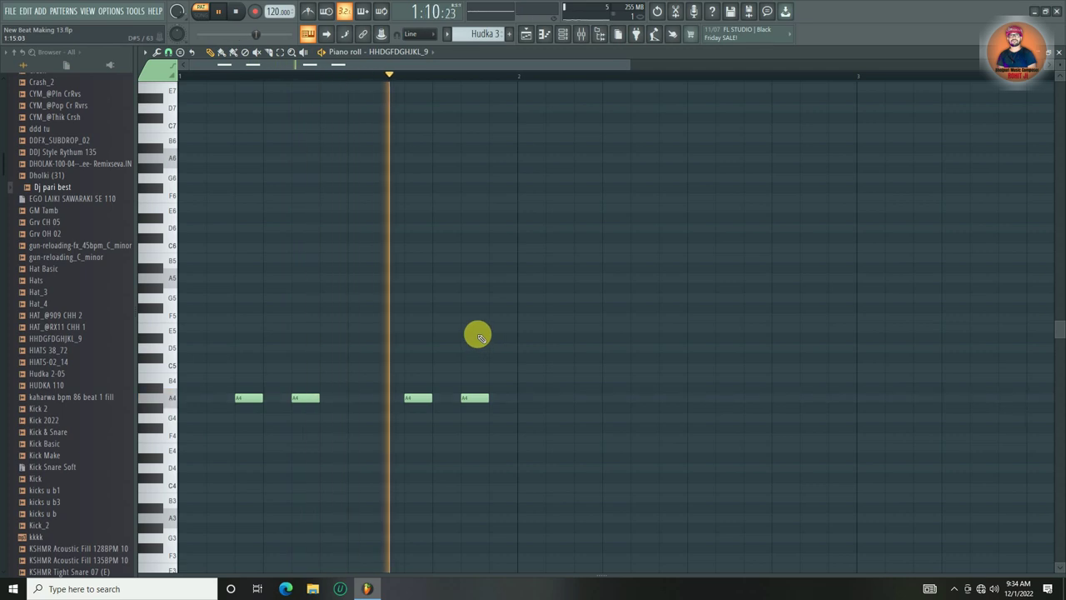
pyautogui.press('space')
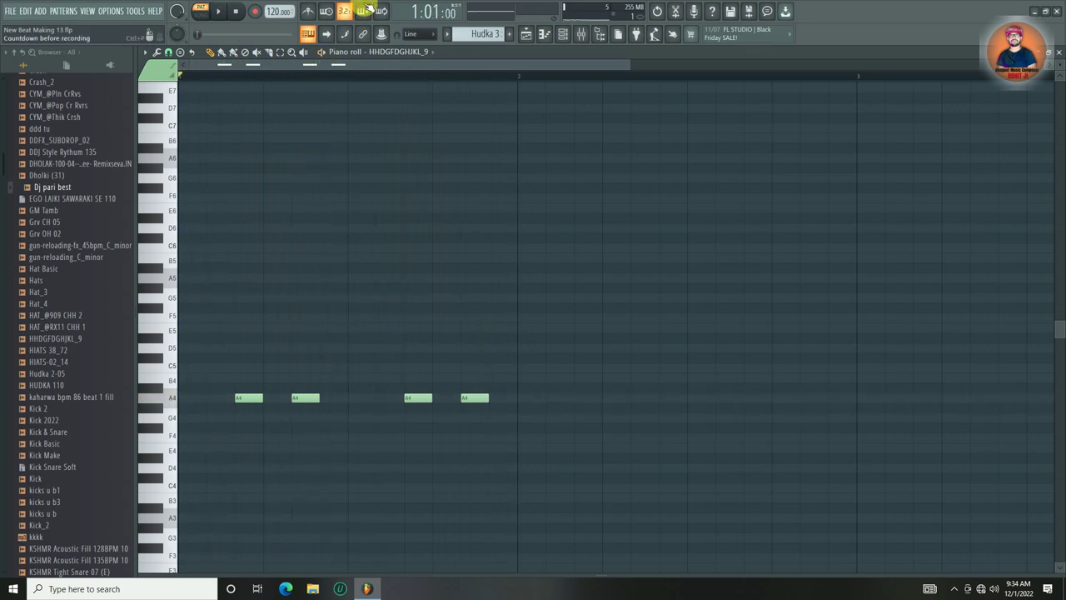
# - Put the second and fourth A4 hits in the India Tech 1 - Ghatam Samples channel and delete them from HHDGFDGHJKL_9
pyautogui.click(400, 54)
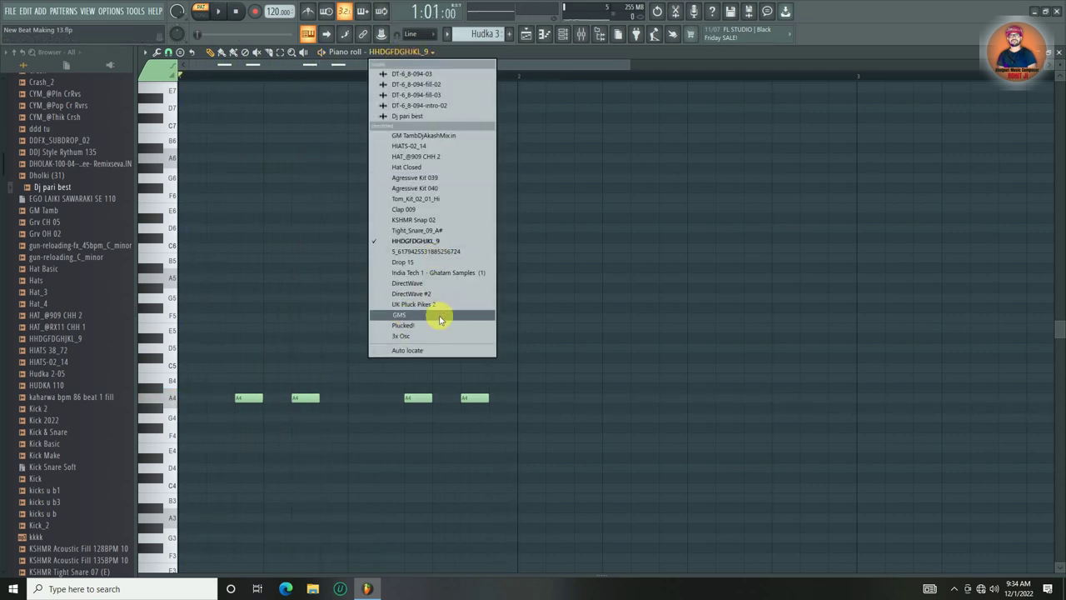
pyautogui.click(429, 273)
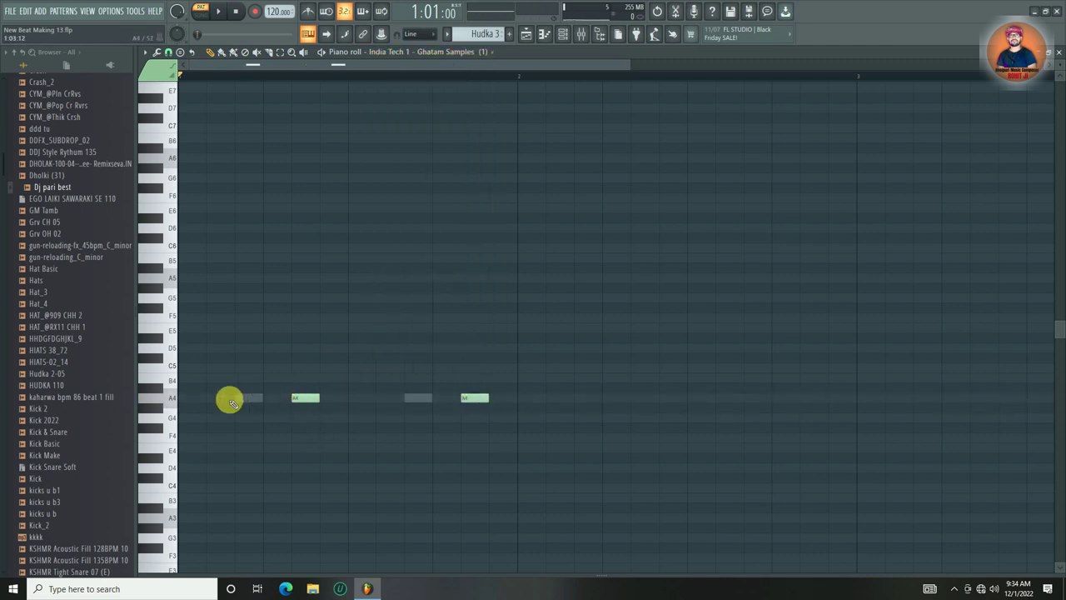
pyautogui.rightClick(294, 400)
pyautogui.press('space')
pyautogui.rightClick(477, 398)
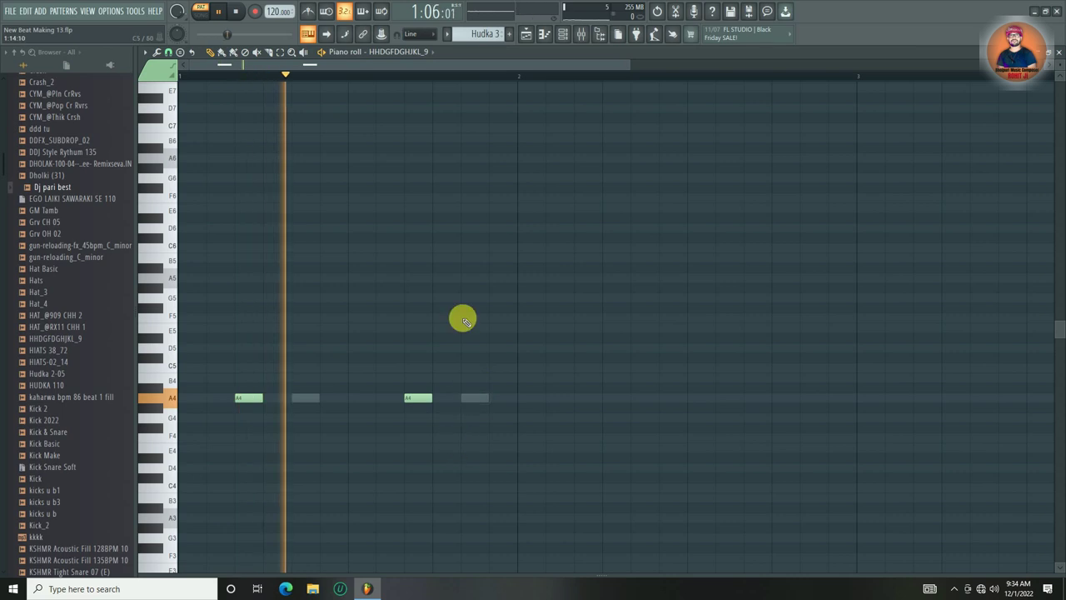
# - With the metronome on, load Fruity Parametric EQ 2 in the first effect slot of the HHDGFDGHJKL_9 mixer track
pyautogui.click(311, 12)
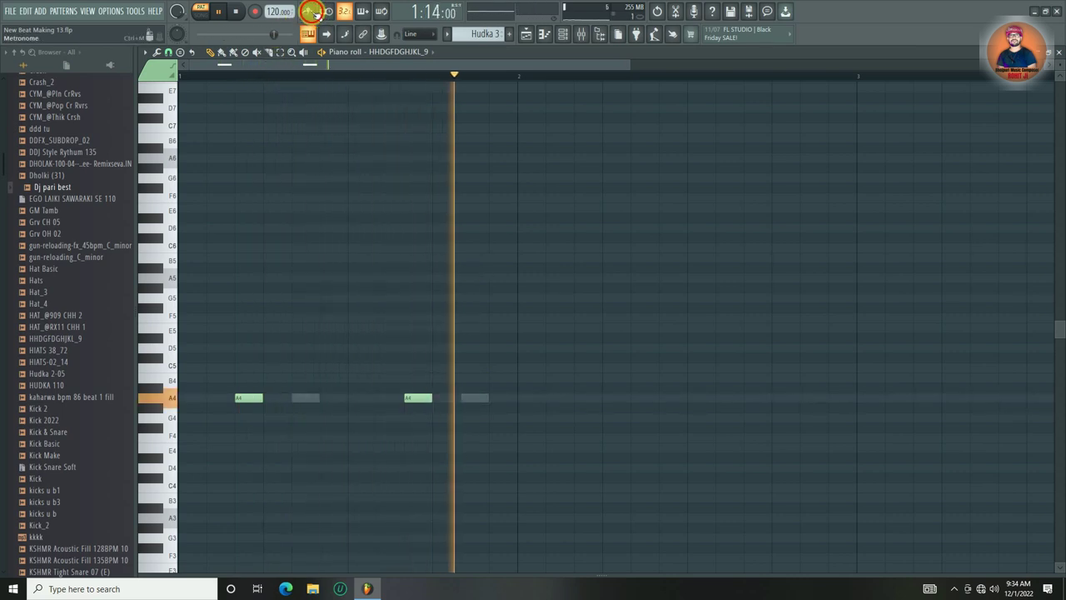
pyautogui.click(563, 34)
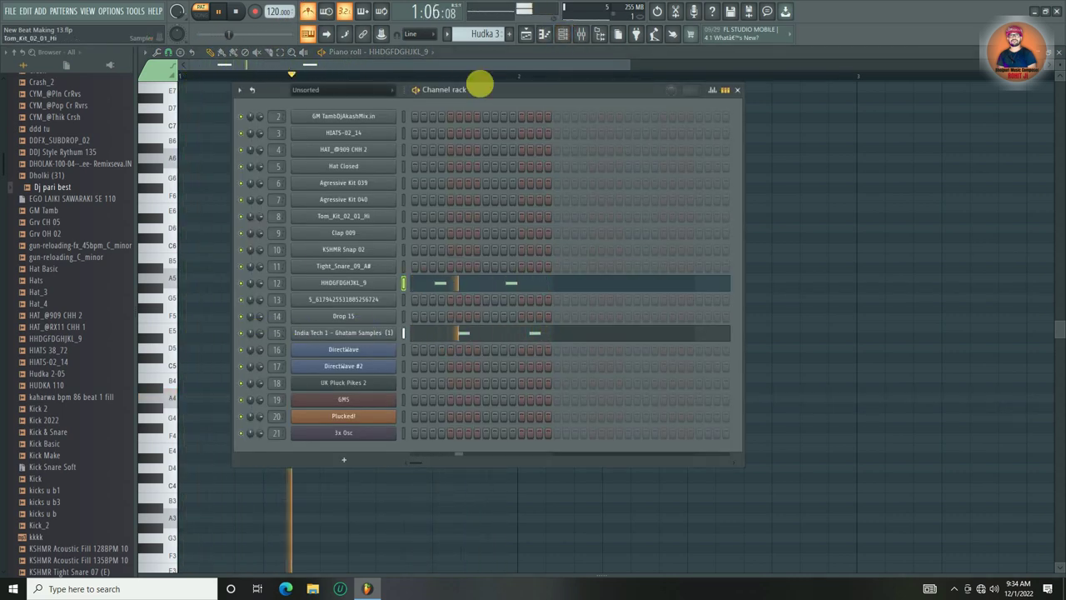
pyautogui.click(581, 34)
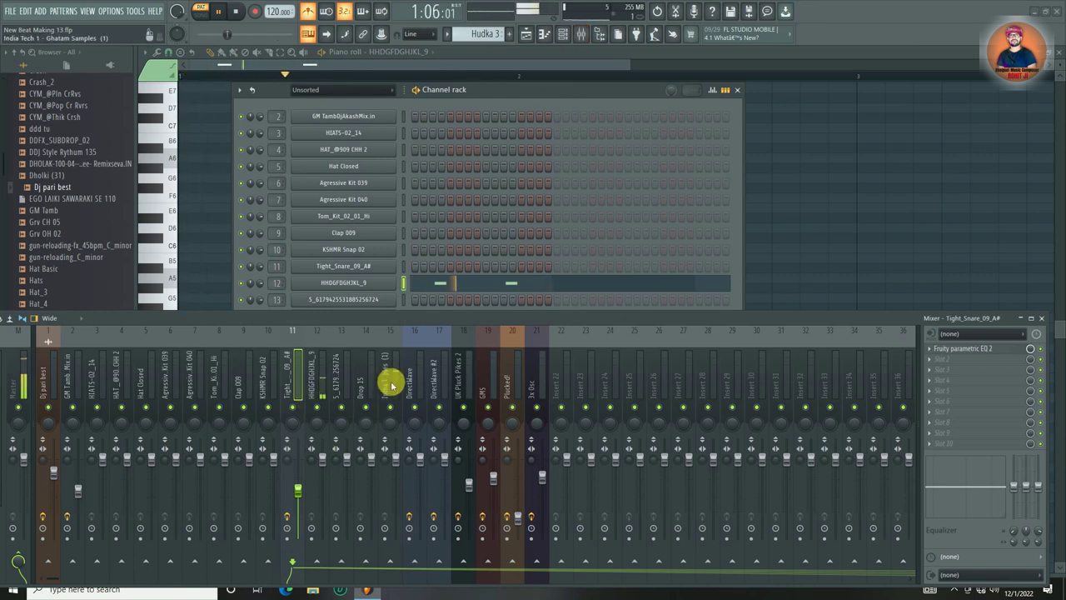
pyautogui.click(325, 379)
pyautogui.click(974, 348)
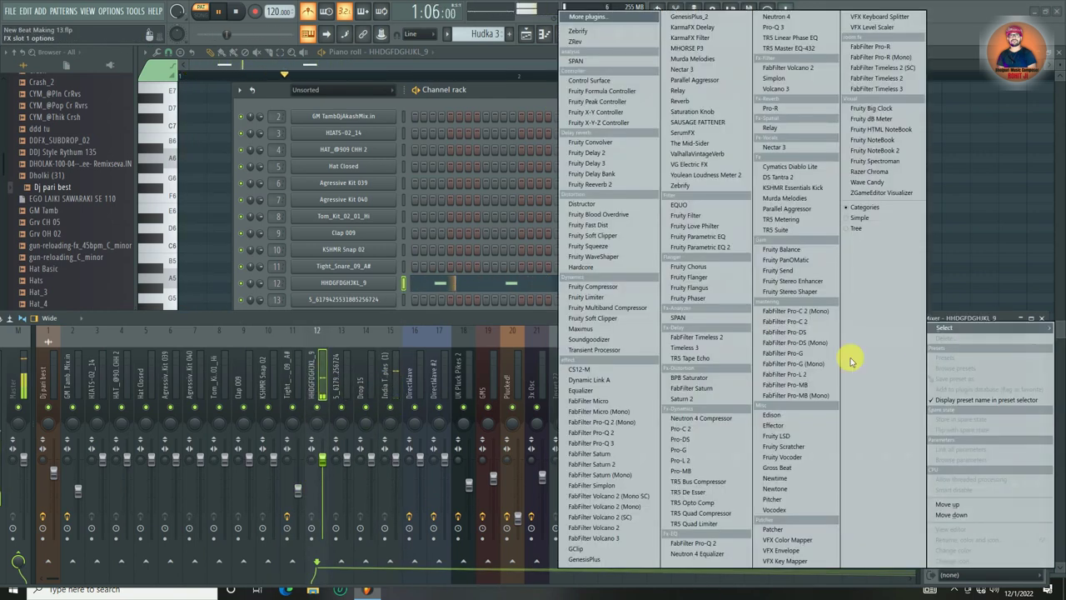
pyautogui.click(718, 248)
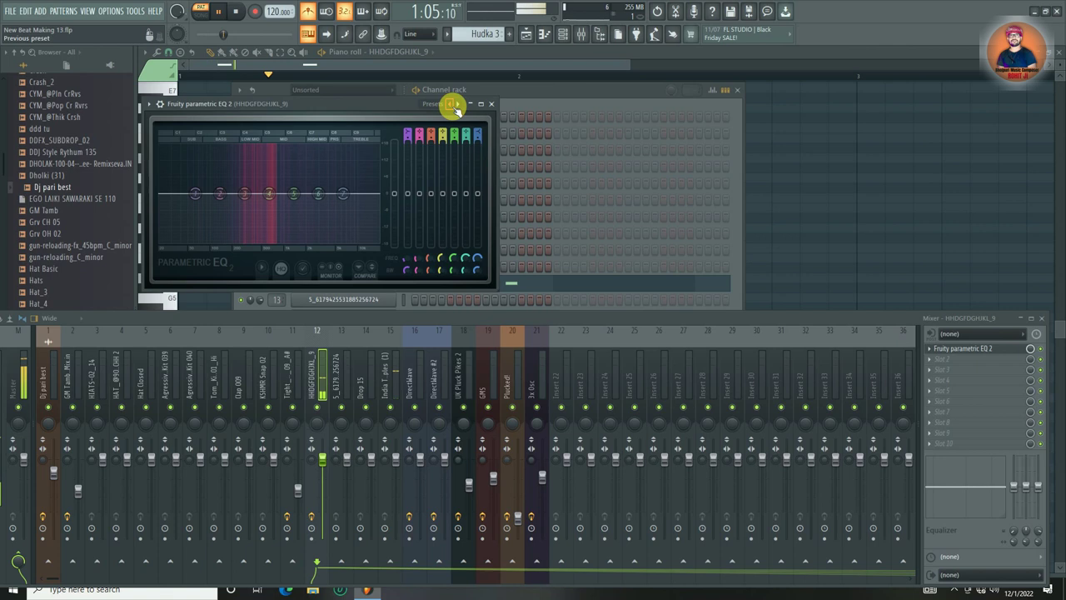
# - Apply the 40Hz - 18kHz cut preset to this EQ, raise its low cut to about 216 Hz and lower its high cut
pyautogui.click(454, 104)
pyautogui.click(501, 170)
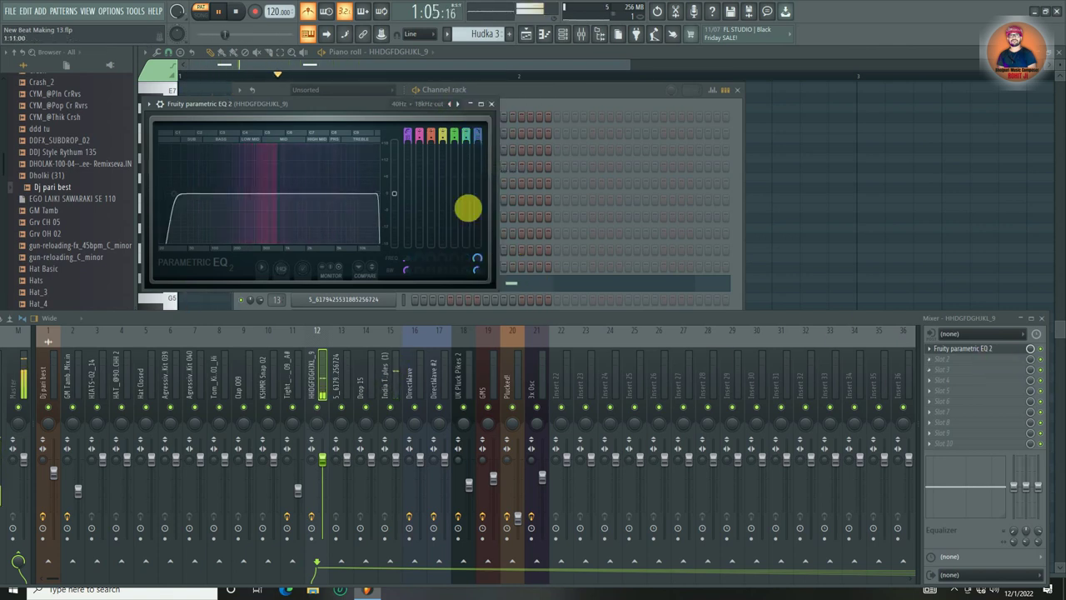
pyautogui.moveTo(175, 194); pyautogui.dragTo(238, 194)
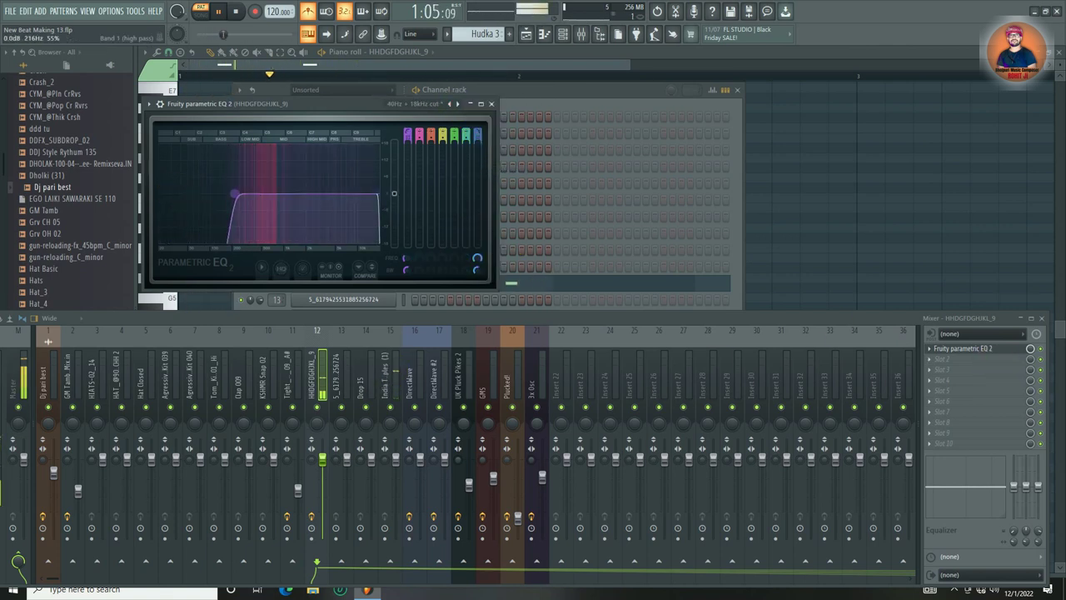
pyautogui.moveTo(378, 195); pyautogui.dragTo(353, 195)
# - Load Fruity Parametric EQ 2 on the India Tech 1 - Ghatam Samples mixer track with its 40Hz - 18kHz cut preset
pyautogui.click(386, 405)
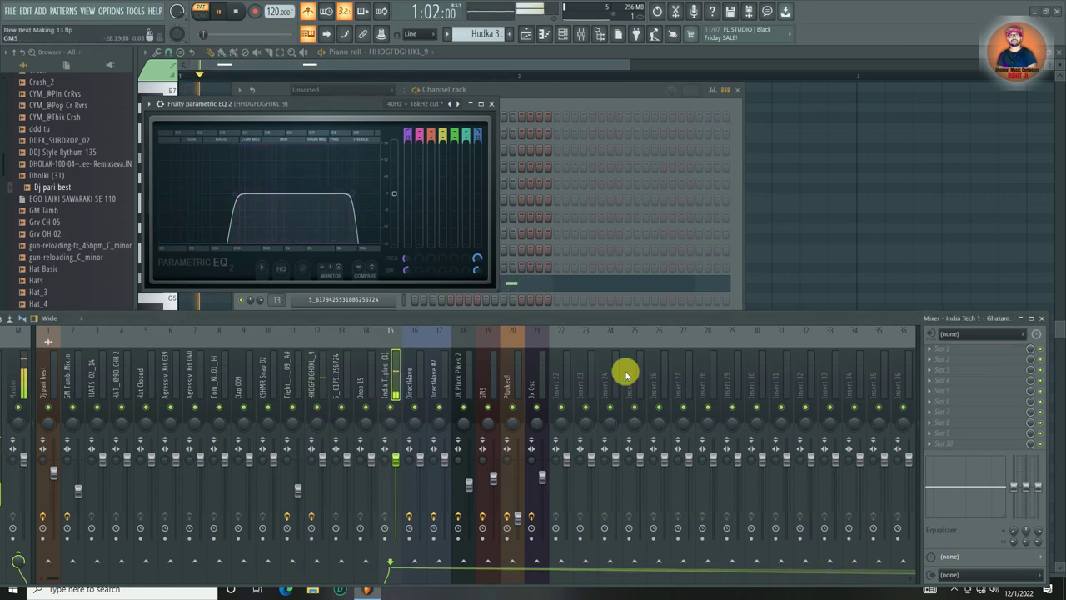
pyautogui.click(960, 348)
pyautogui.click(736, 250)
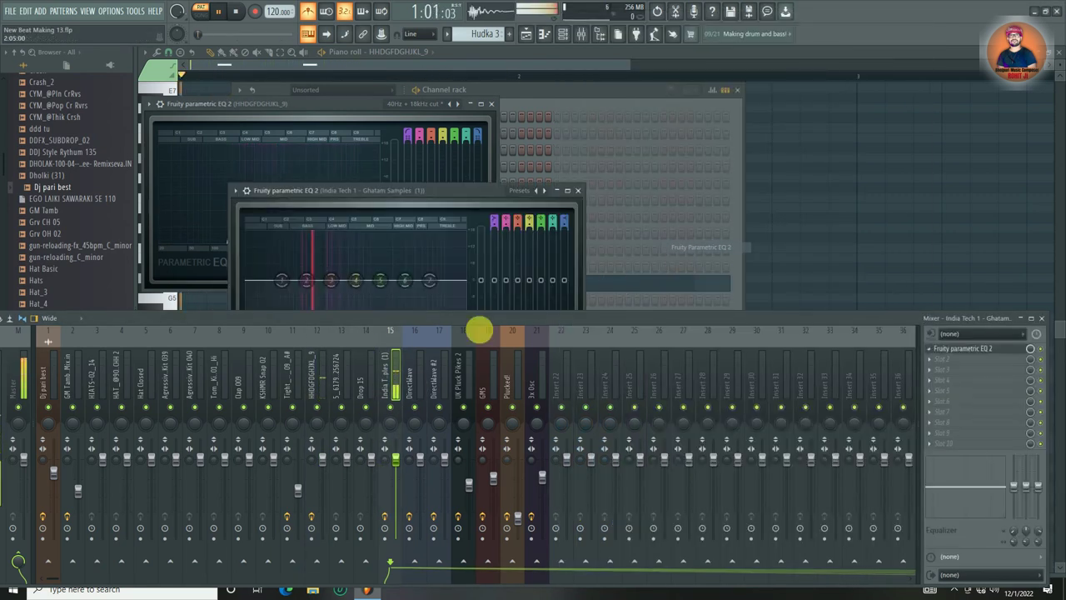
pyautogui.click(540, 191)
pyautogui.click(575, 259)
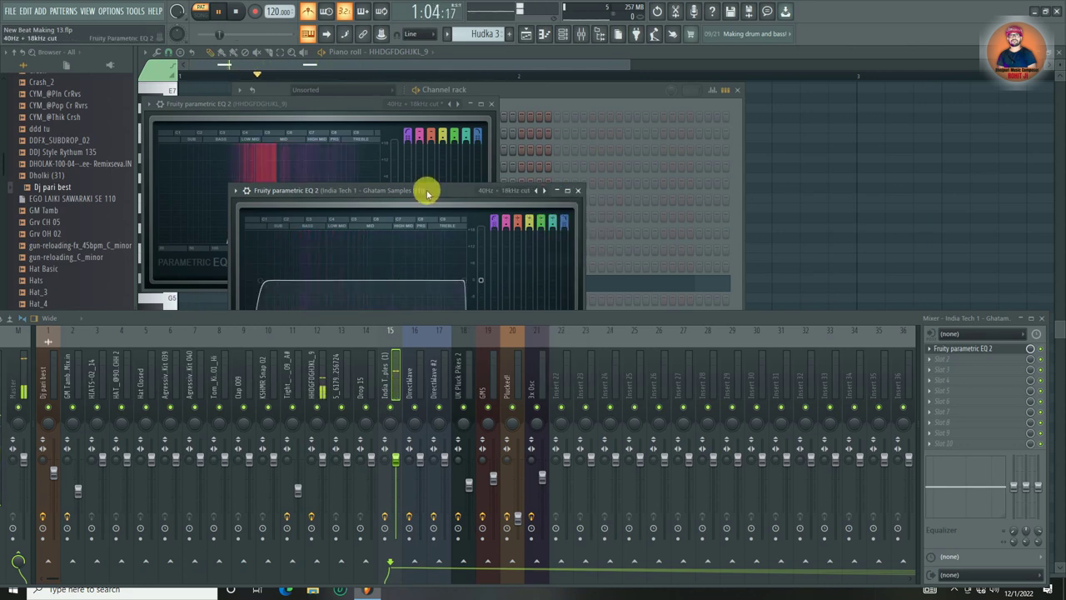
# - Raise the Ghatam EQ's low cut to the bass range, lower its high cut to about 9400 Hz, and close it
pyautogui.moveTo(424, 191); pyautogui.dragTo(678, 136)
pyautogui.moveTo(521, 236); pyautogui.dragTo(550, 227)
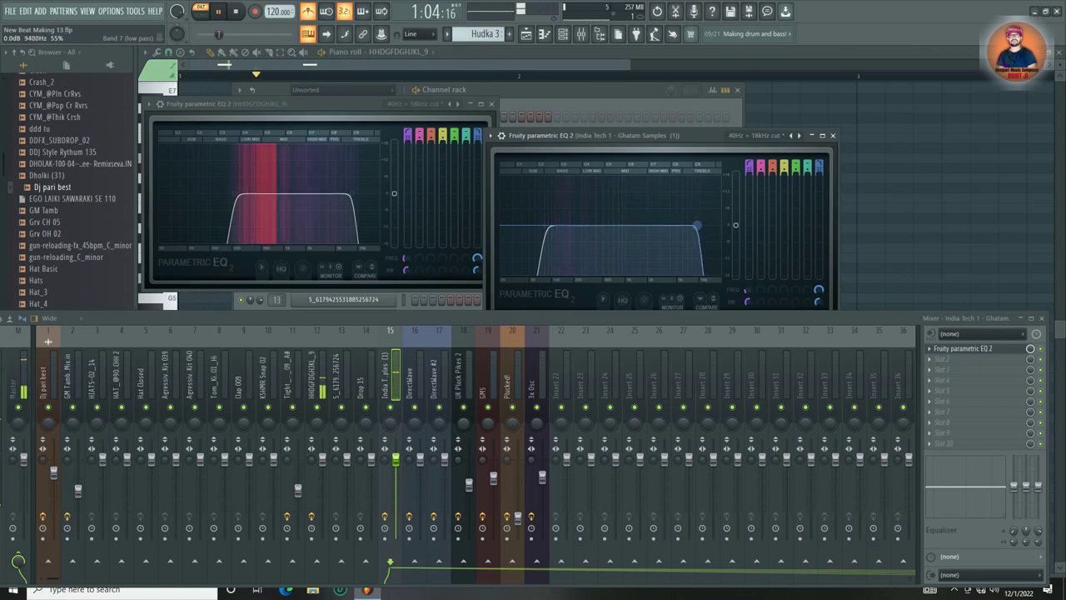
pyautogui.click(834, 136)
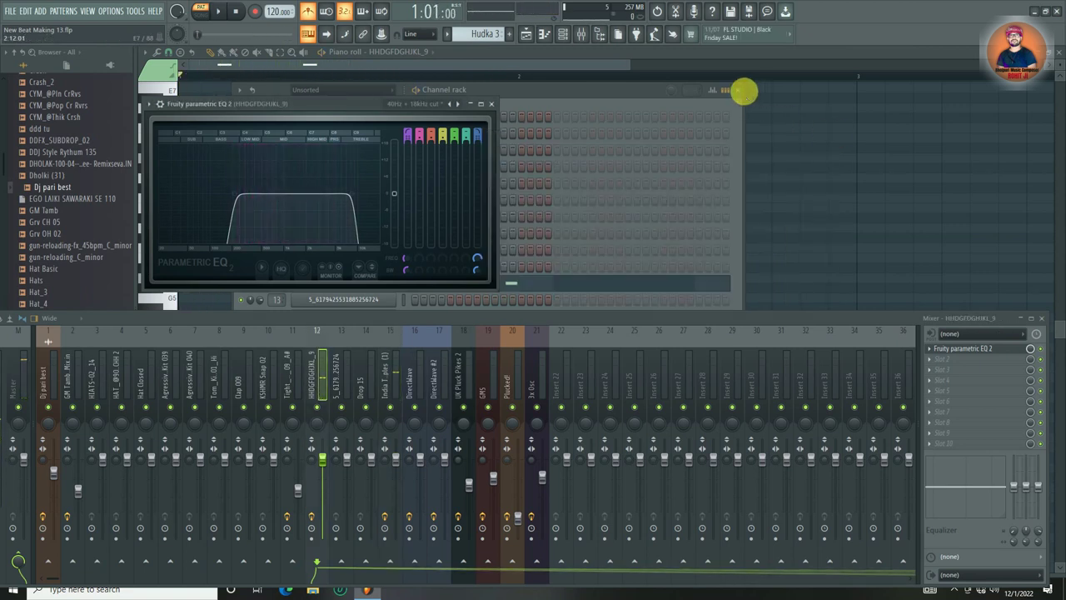
# - Close the channel rack, the remaining EQ, the piano roll and the mixer to show the playlist
pyautogui.click(741, 90)
pyautogui.click(491, 103)
pyautogui.click(1058, 54)
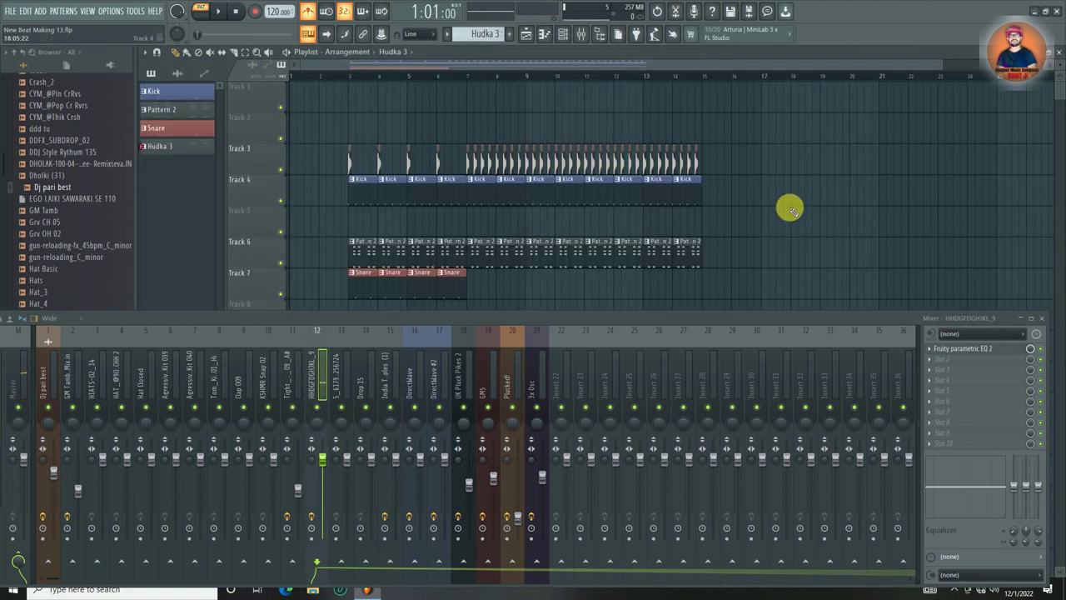
pyautogui.click(1037, 324)
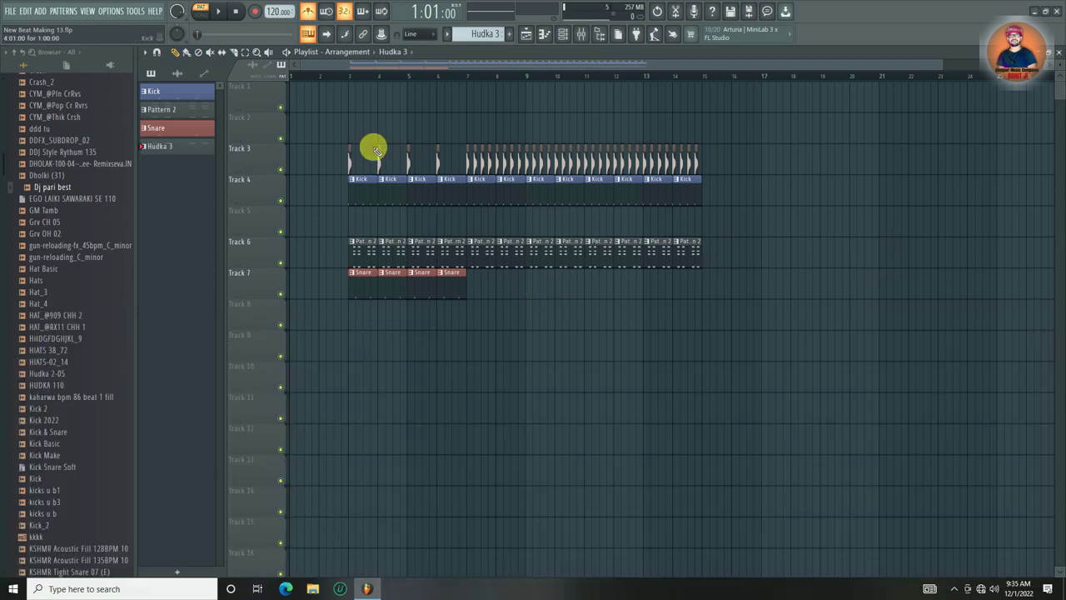
# - Place the Hudka 3 pattern on Track 9 at bar 3 and play the song with the metronome off
pyautogui.moveTo(337, 76); pyautogui.dragTo(418, 367)
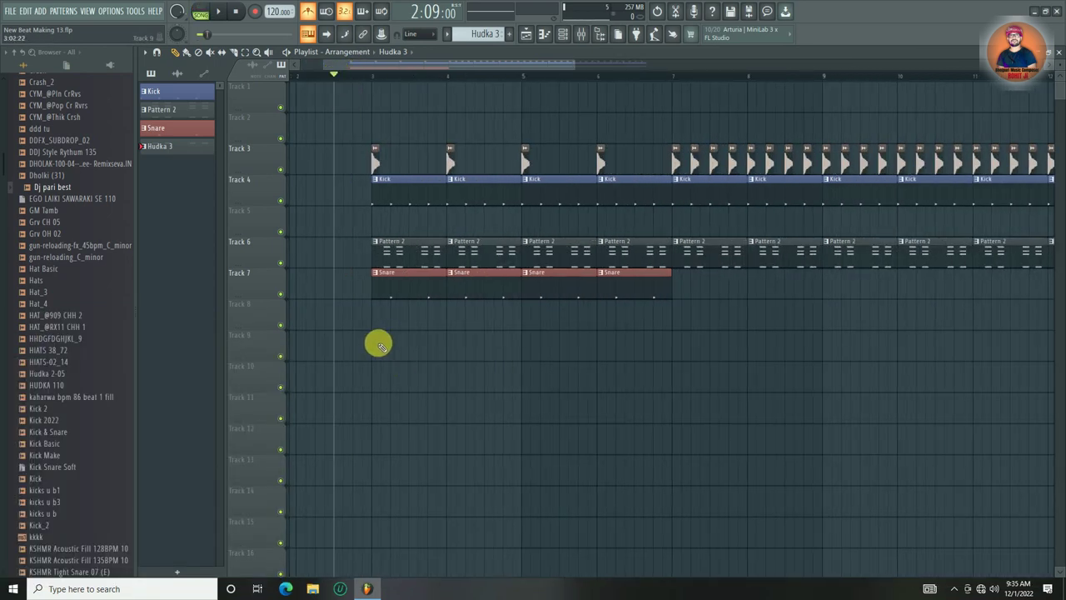
pyautogui.click(308, 13)
pyautogui.press('space')
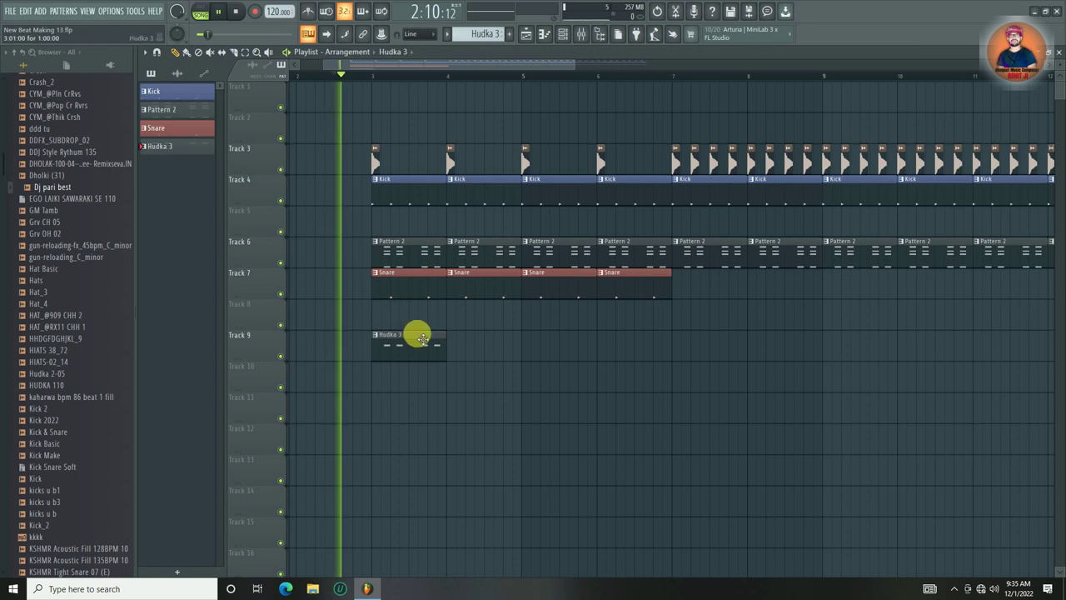
# - Duplicate the Hudka 3 clip three times along Track 9 to fill bars 3 to 6 during playback
pyautogui.moveTo(476, 339); pyautogui.dragTo(359, 358)
pyautogui.hotkey('ctrl', 'b')
pyautogui.hotkey('ctrl', 'b')
pyautogui.hotkey('ctrl', 'b')
pyautogui.click(809, 400)
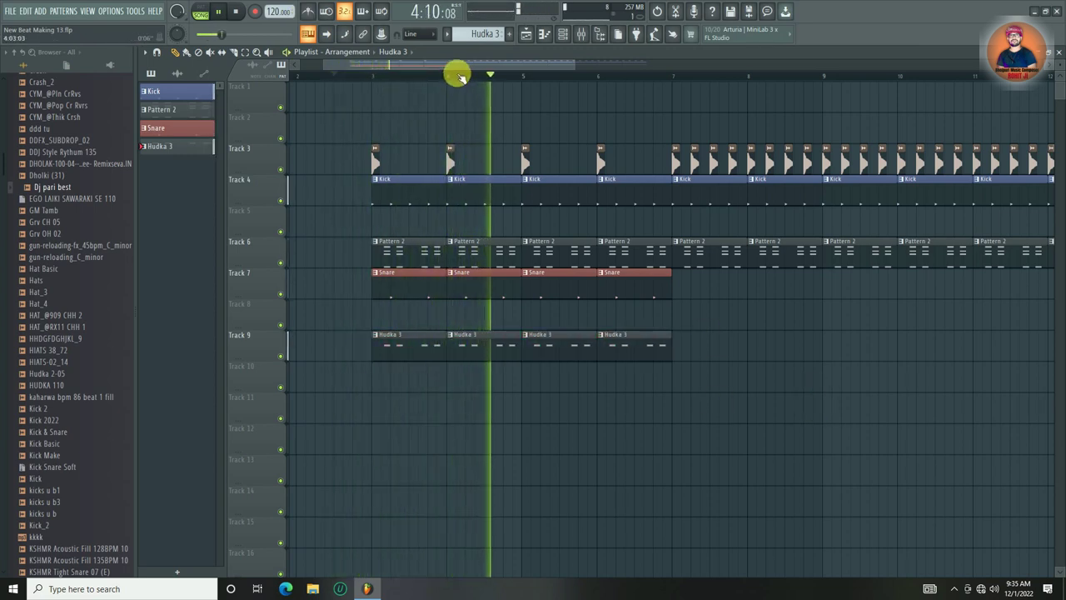
pyautogui.scroll(-4, 461, 72)
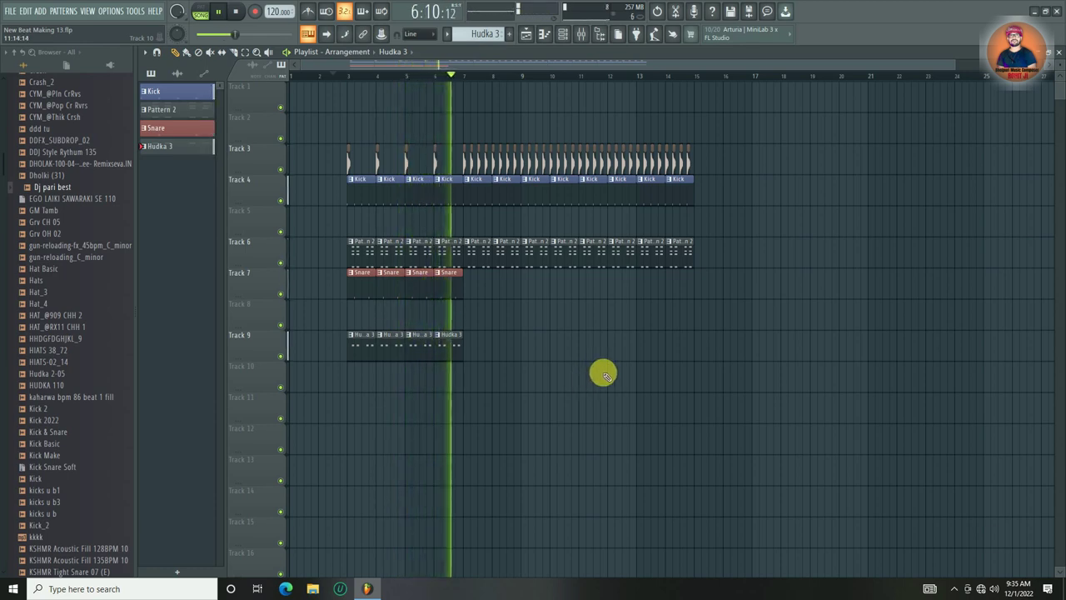
# - Stop playback and clone the Hudka 3 pattern in the pattern list
pyautogui.press('space')
pyautogui.click(564, 33)
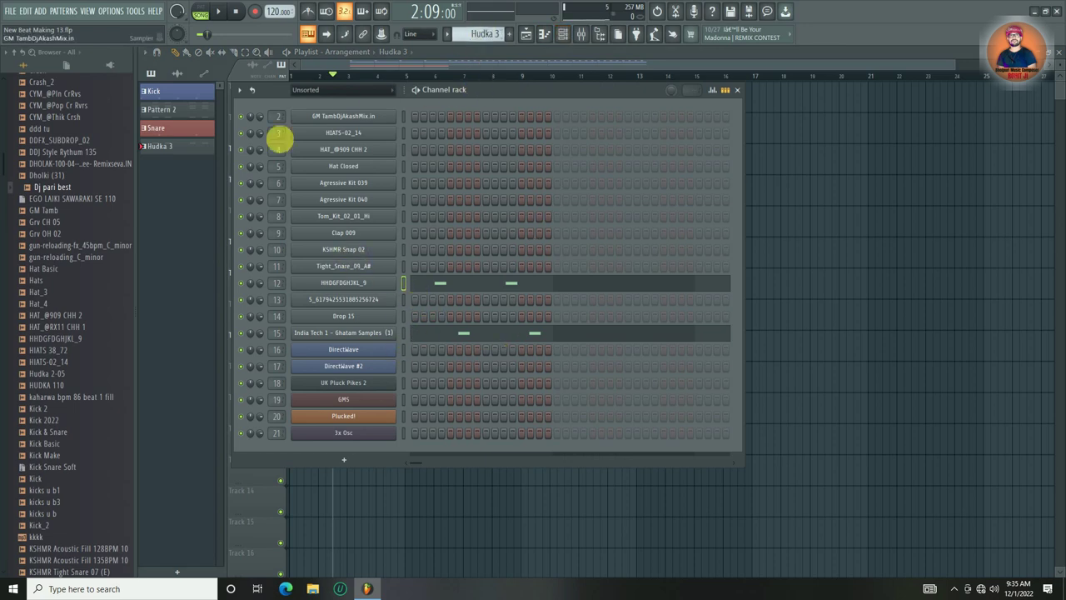
pyautogui.rightClick(158, 153)
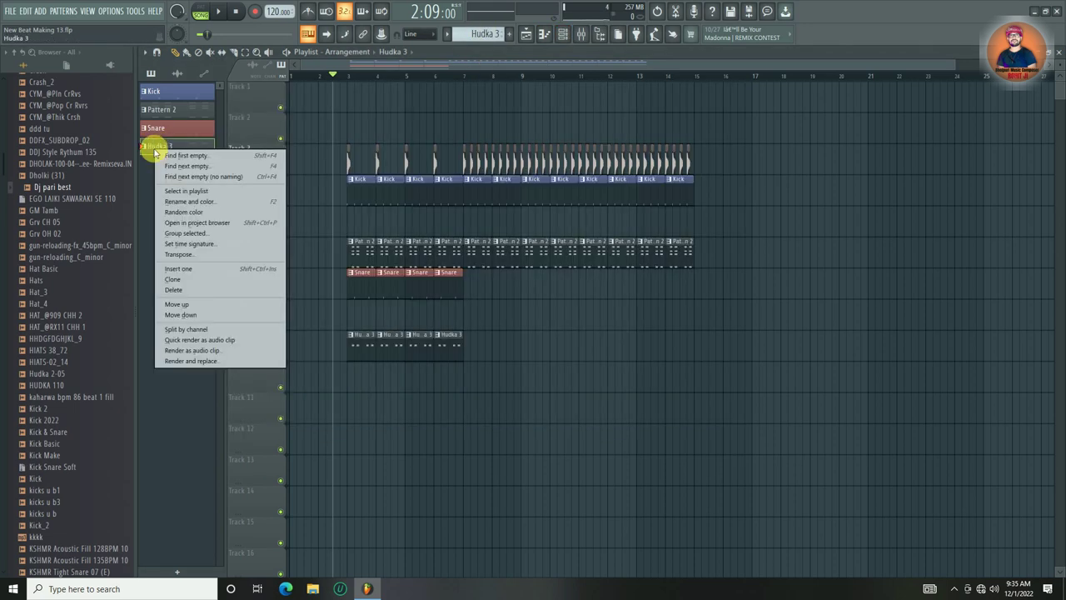
pyautogui.click(195, 278)
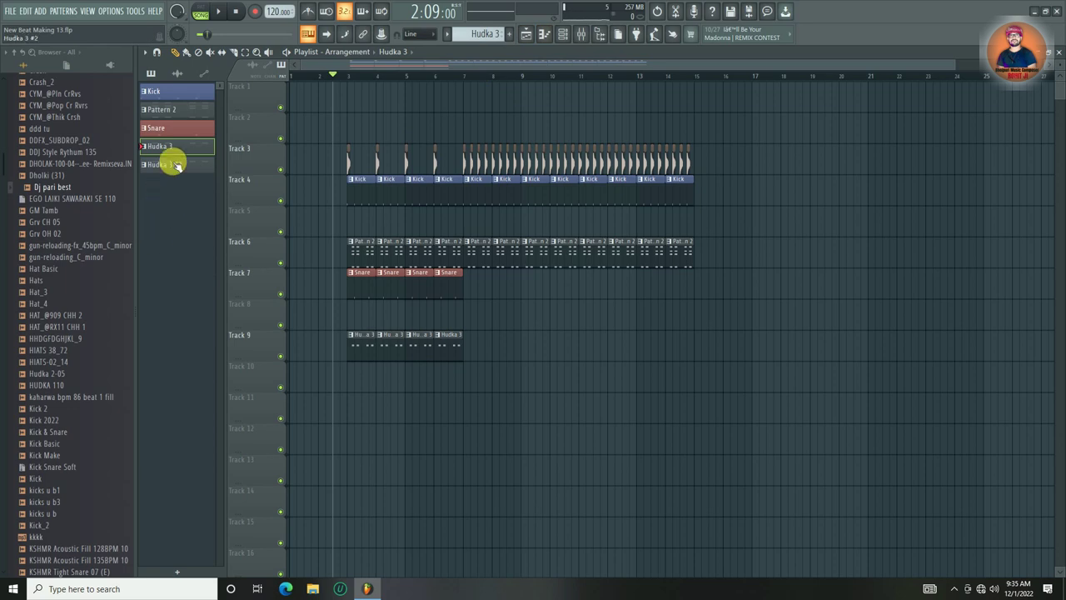
# - In the cloned pattern, open the Drop 15 channel's piano roll and place two A4 notes in bar 1
pyautogui.click(561, 34)
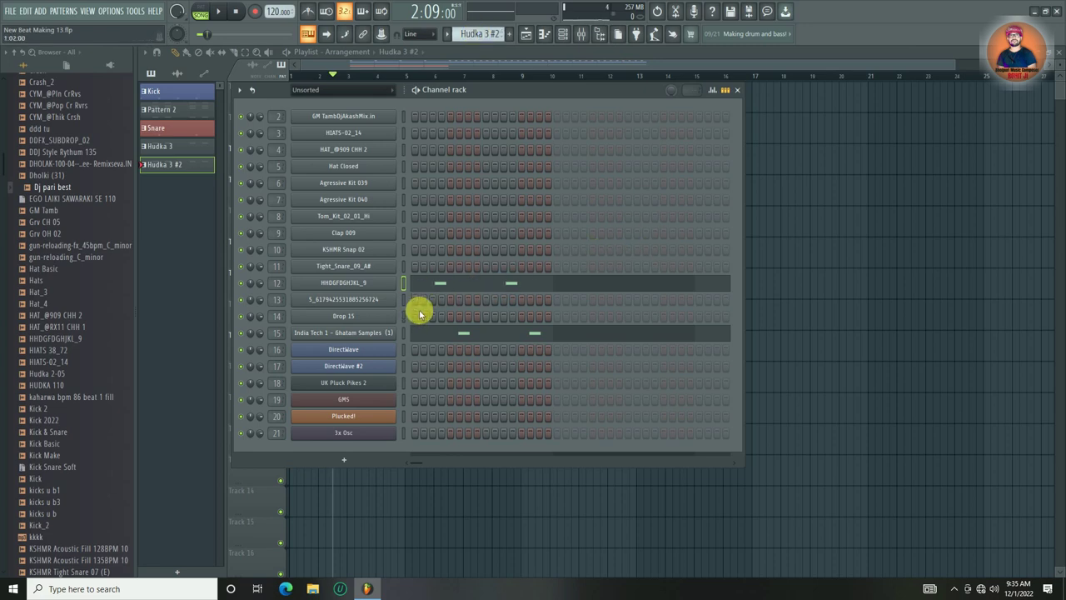
pyautogui.rightClick(386, 321)
pyautogui.click(417, 317)
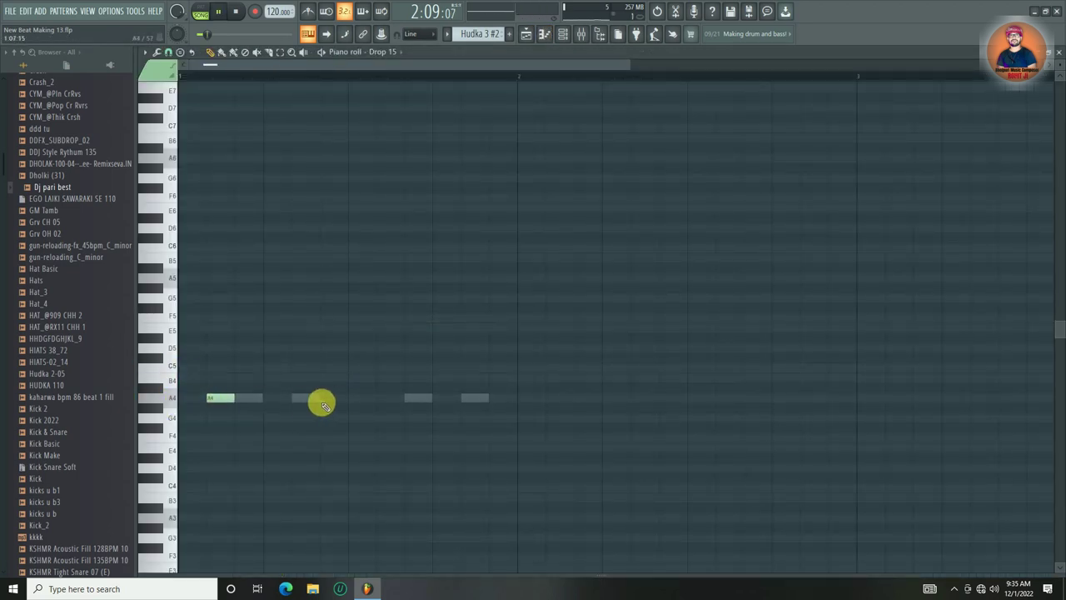
pyautogui.click(322, 53)
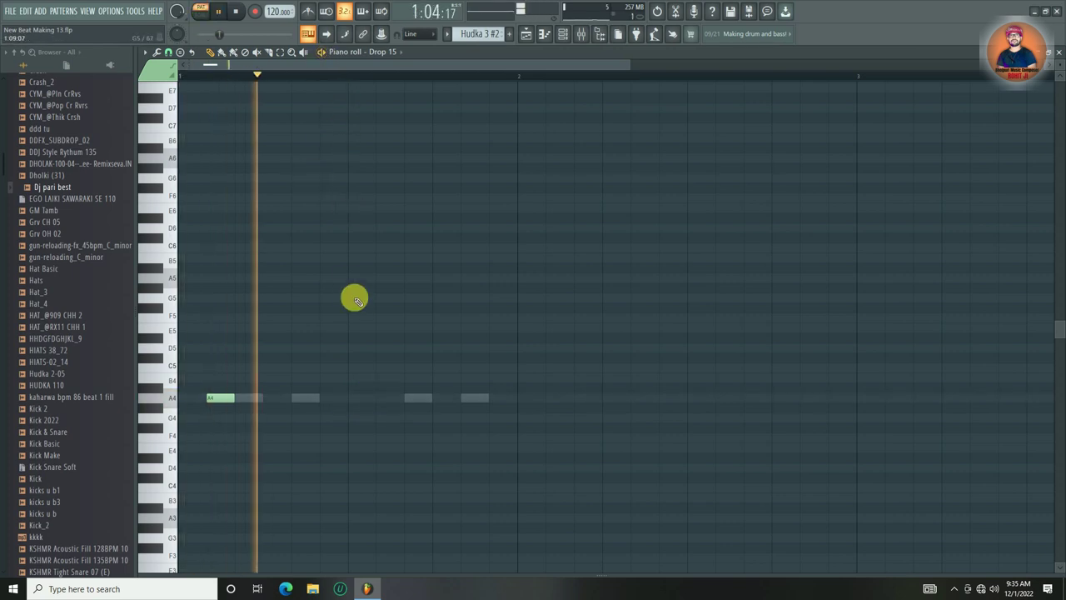
pyautogui.click(379, 399)
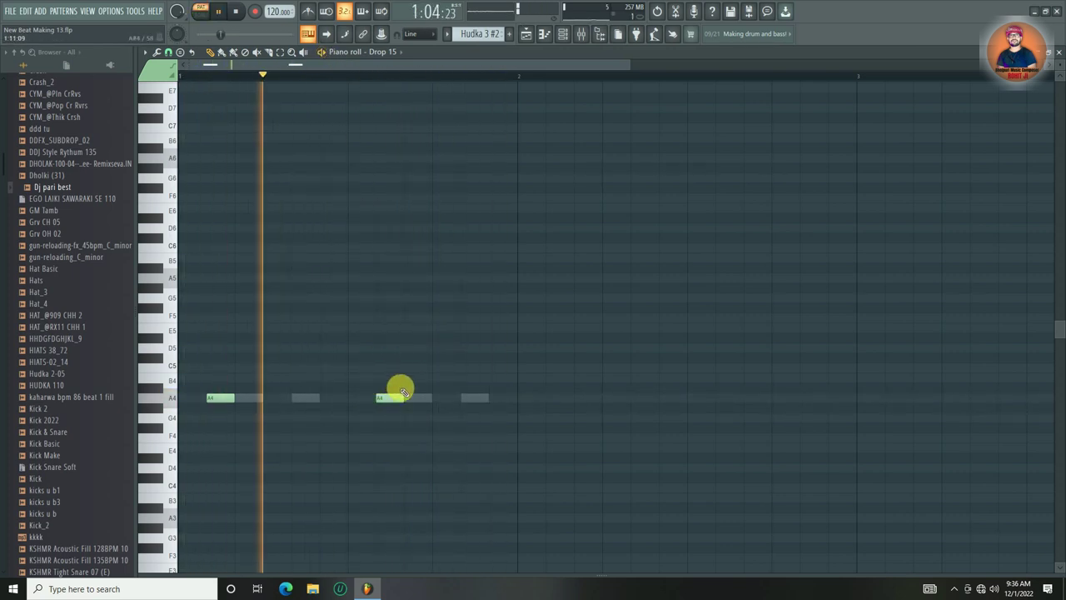
# - Transpose both Drop 15 notes up three semitones to C5 and close the piano roll
pyautogui.hotkey('ctrl', 'a')
pyautogui.press('Up')
pyautogui.press('Up')
pyautogui.press('Up')
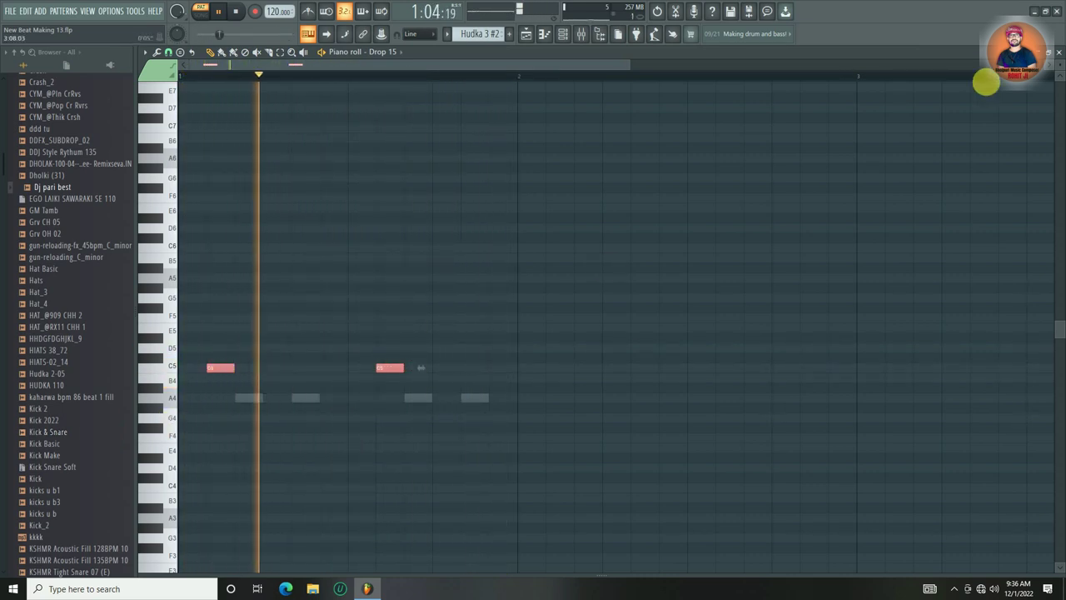
pyautogui.click(1058, 55)
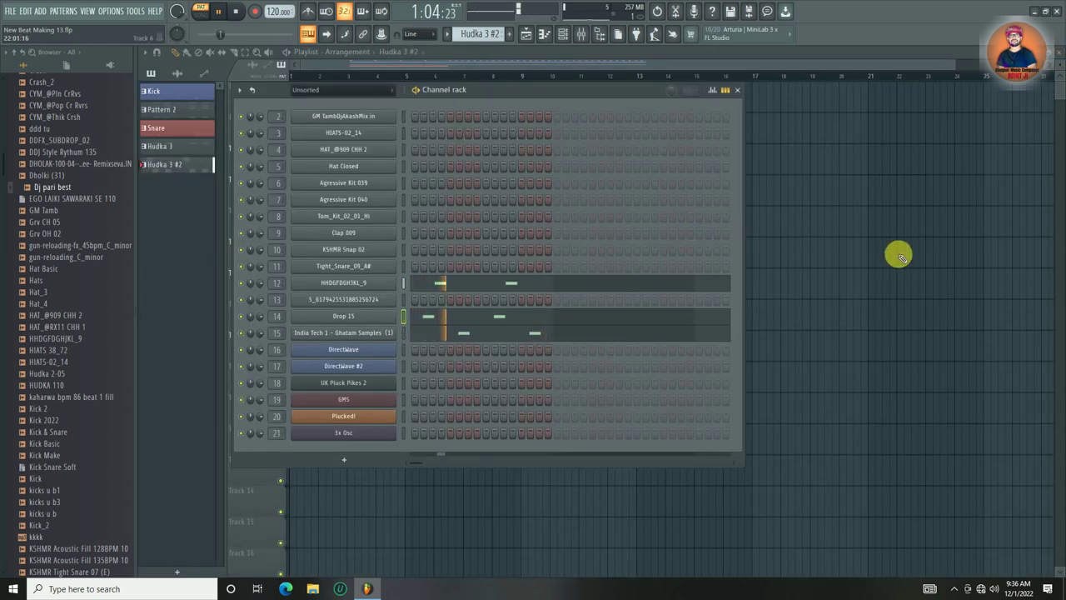
# - Place the Hudka 3 #2 pattern on Track 10 at bar 7 and duplicate it into four consecutive clips
pyautogui.press('space')
pyautogui.press('F6')
pyautogui.click(437, 79)
pyautogui.scroll(3, 436, 75)
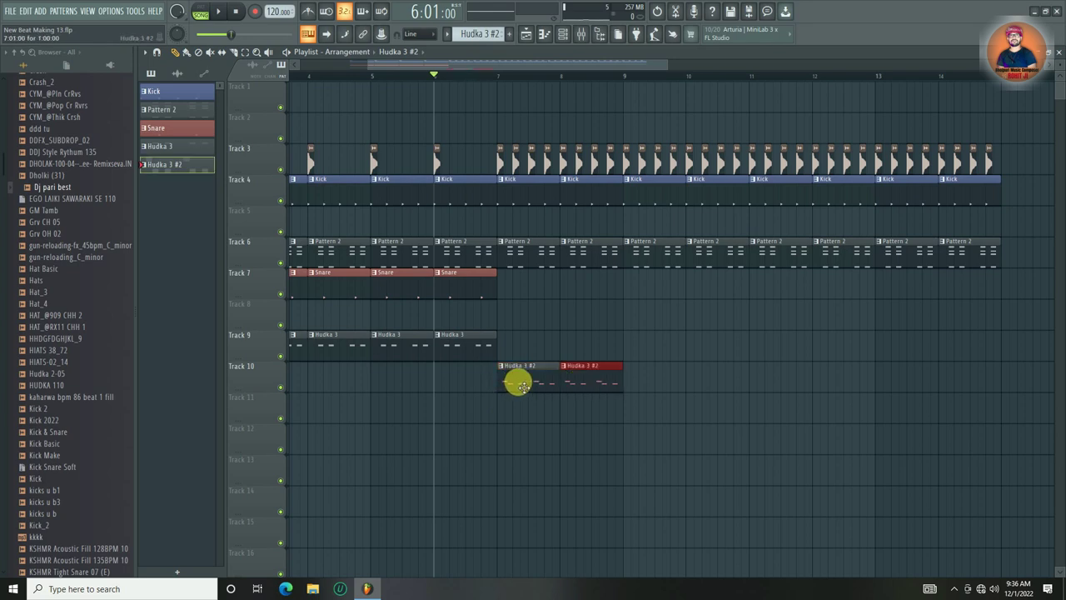
pyautogui.hotkey('ctrl', 'b')
pyautogui.hotkey('ctrl', 'b')
# - Play the arrangement from bar 7 and again from bar 3 to check the Hudka 3 #2 section
pyautogui.press('space')
pyautogui.click(496, 75)
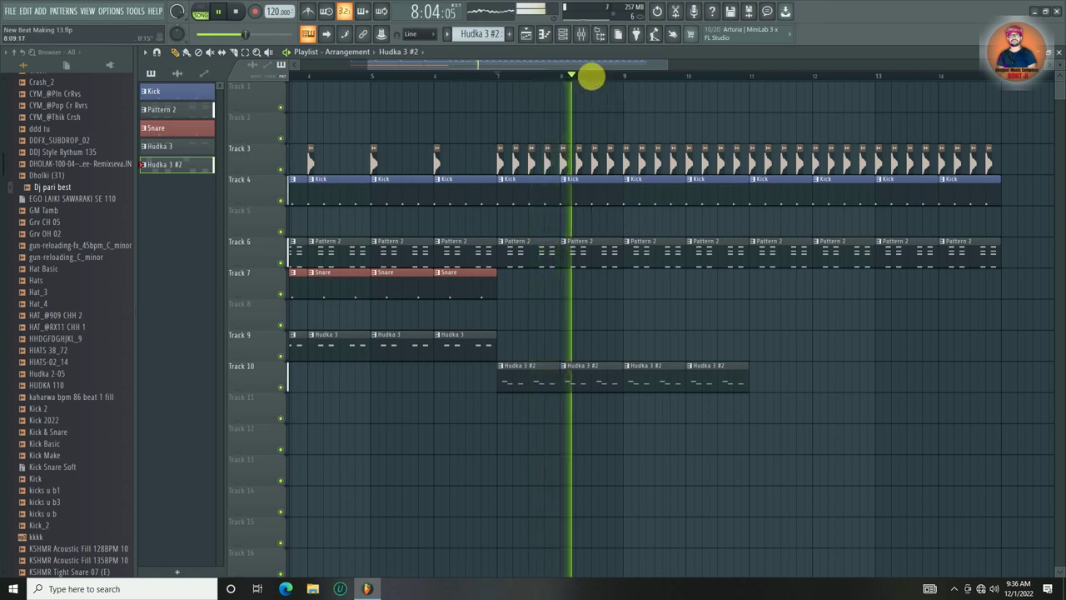
pyautogui.scroll(-4, 591, 76)
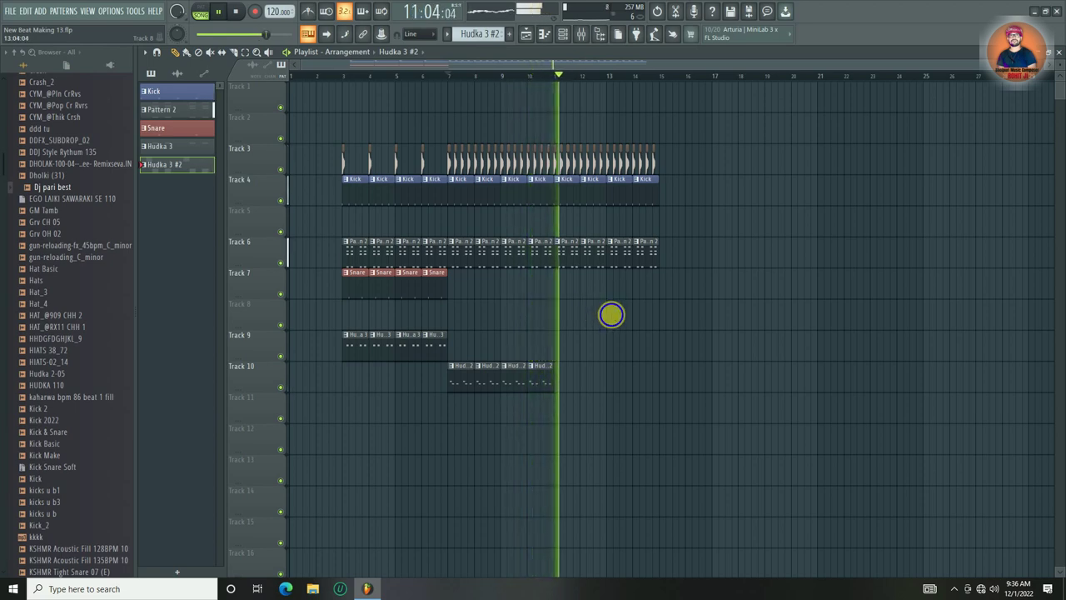
pyautogui.press('space')
pyautogui.click(343, 78)
pyautogui.press('space')
pyautogui.scroll(3, 343, 78)
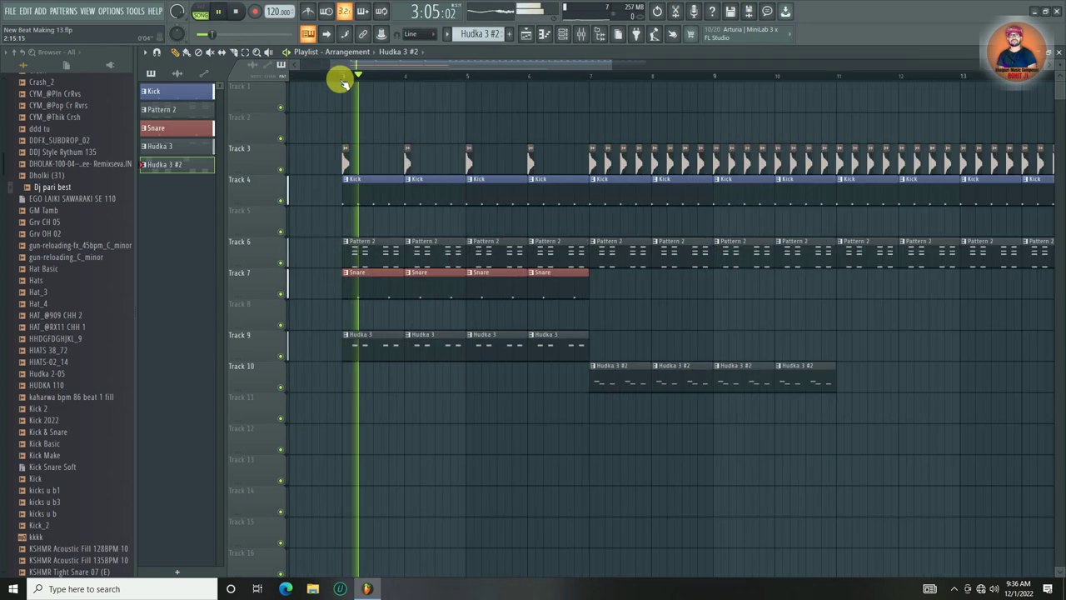
pyautogui.scroll(-3, 344, 80)
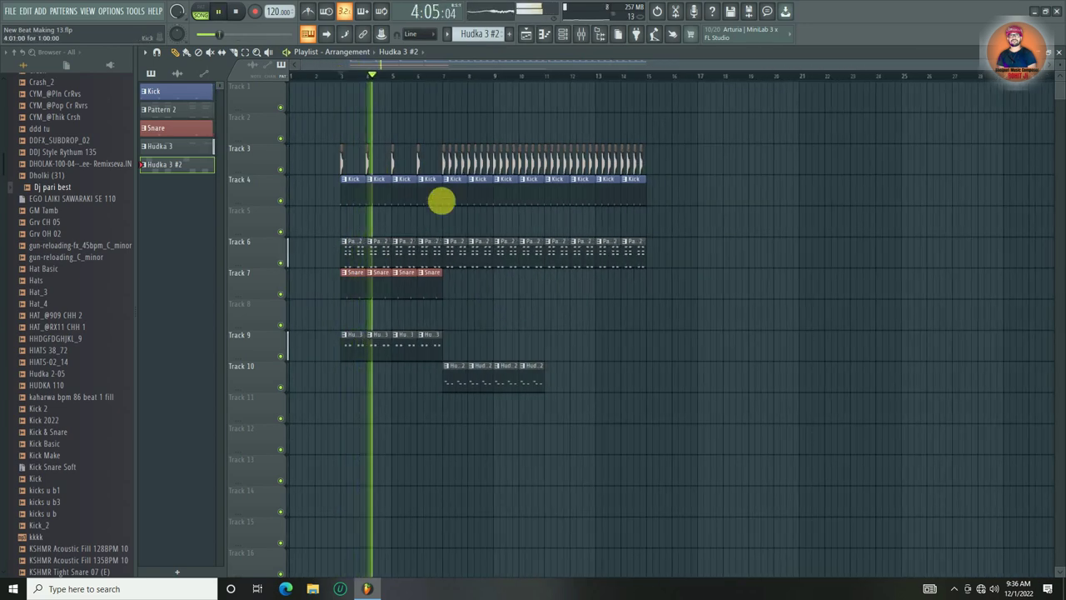
pyautogui.scroll(-1, 536, 325)
pyautogui.press('space')
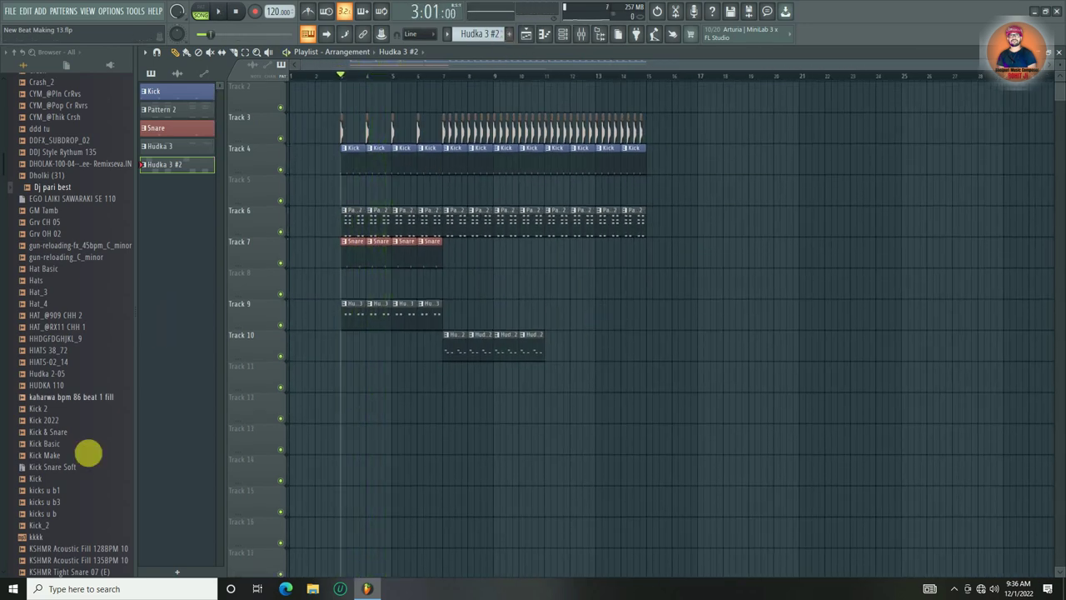
# - Find the Loops 3211 sample in the browser and place it on Track 11 at bar 11
pyautogui.scroll(-10, 67, 443)
pyautogui.scroll(-6, 51, 393)
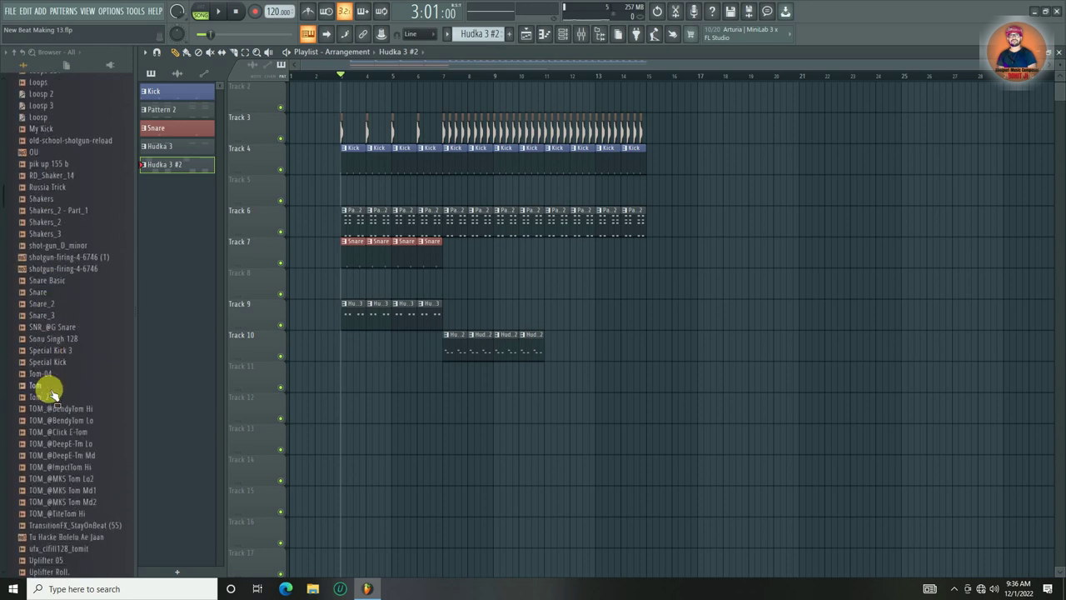
pyautogui.scroll(4, 51, 387)
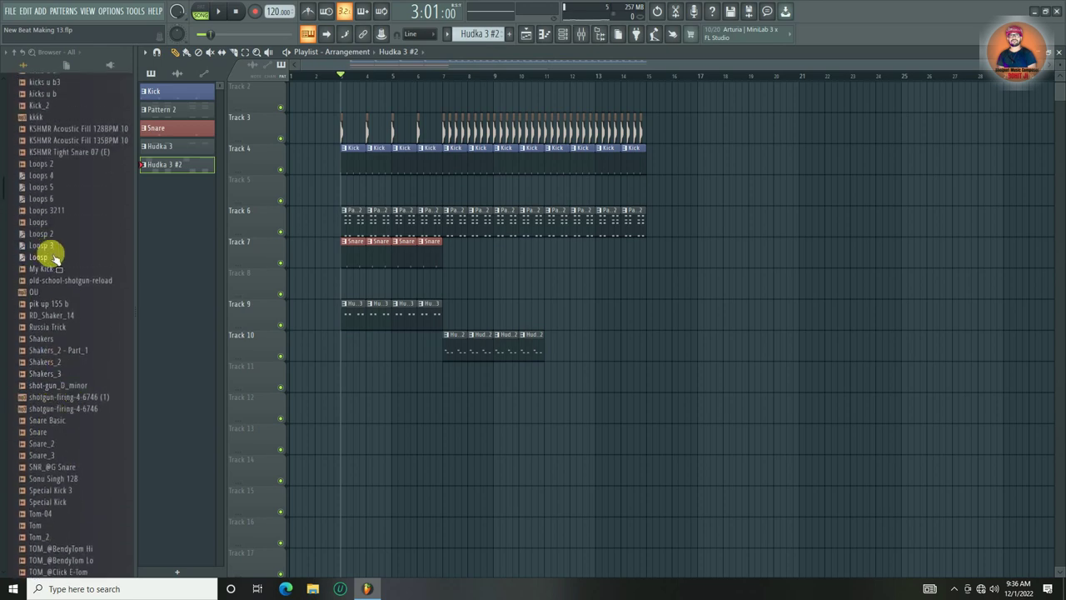
pyautogui.scroll(4, 55, 258)
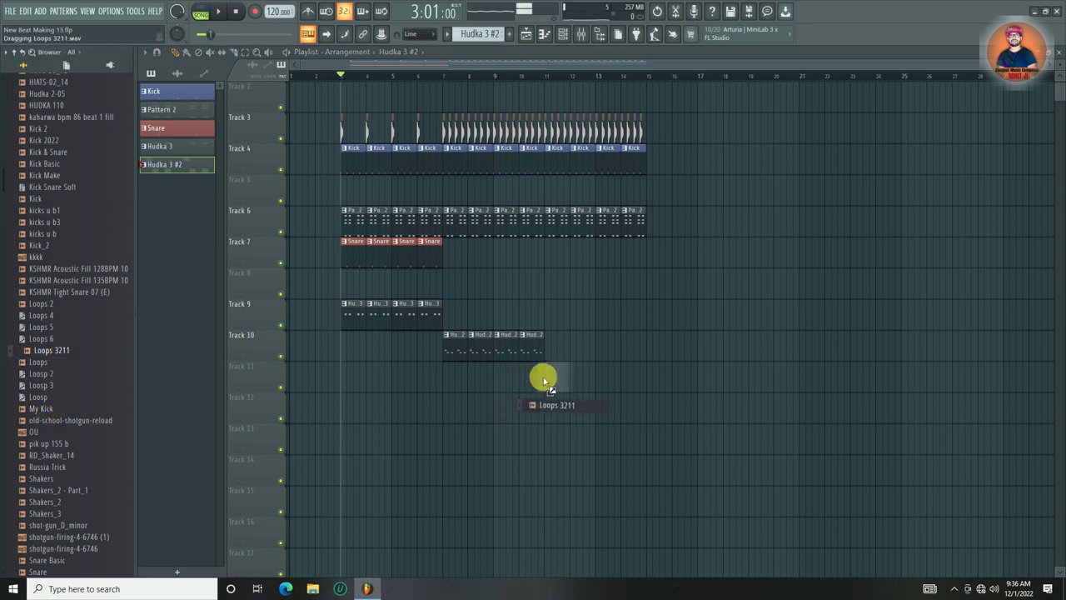
pyautogui.moveTo(546, 382); pyautogui.dragTo(546, 382)
pyautogui.scroll(5, 555, 79)
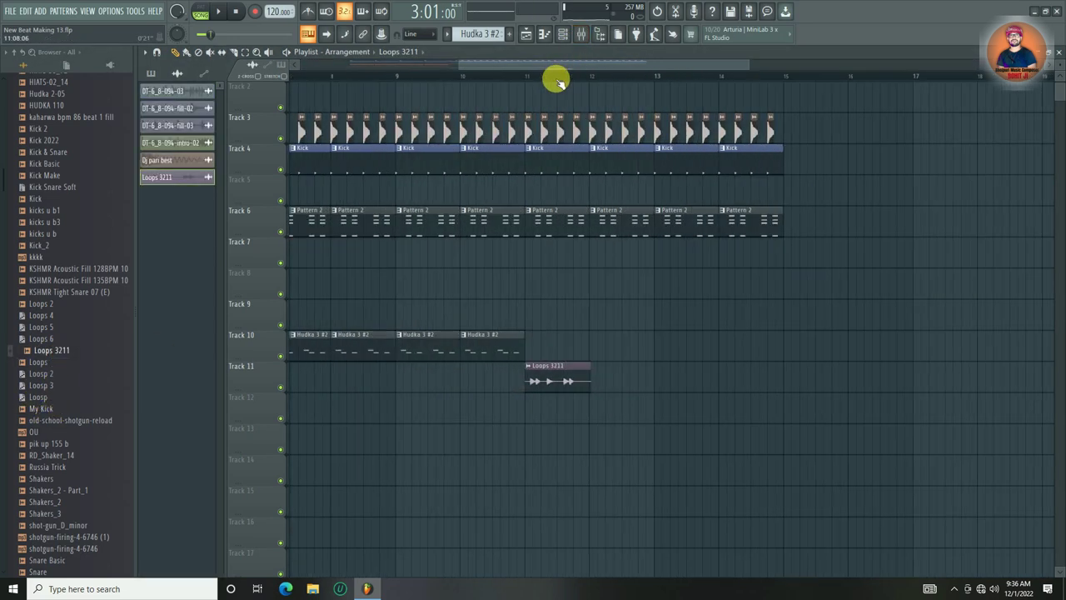
# - Time-stretch the Loops 3211 sample to fit exactly one bar and close its channel settings
pyautogui.doubleClick(537, 374)
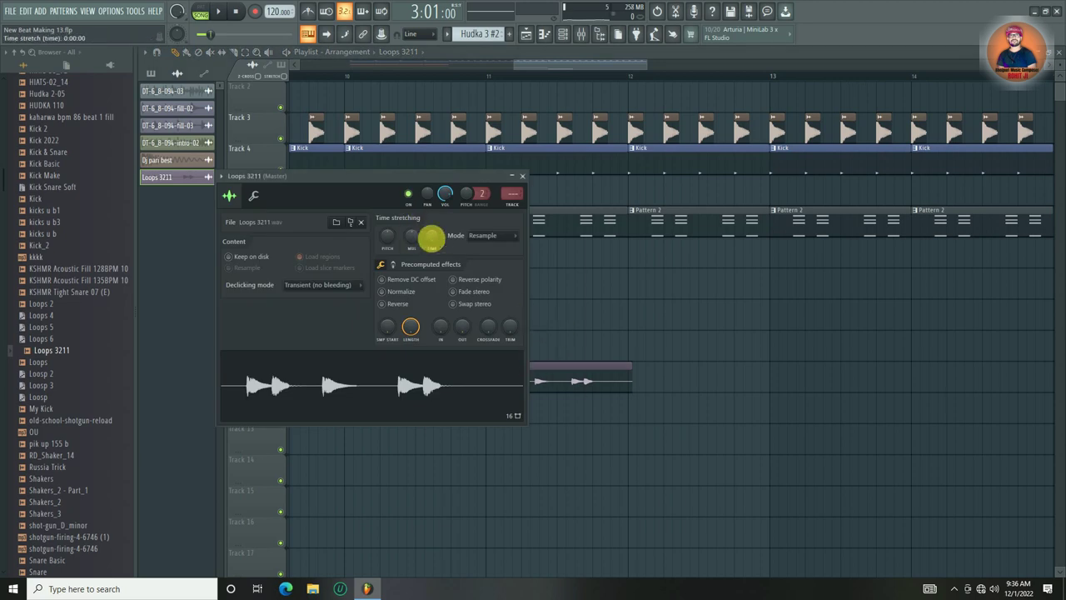
pyautogui.rightClick(430, 239)
pyautogui.click(454, 301)
pyautogui.press('Escape')
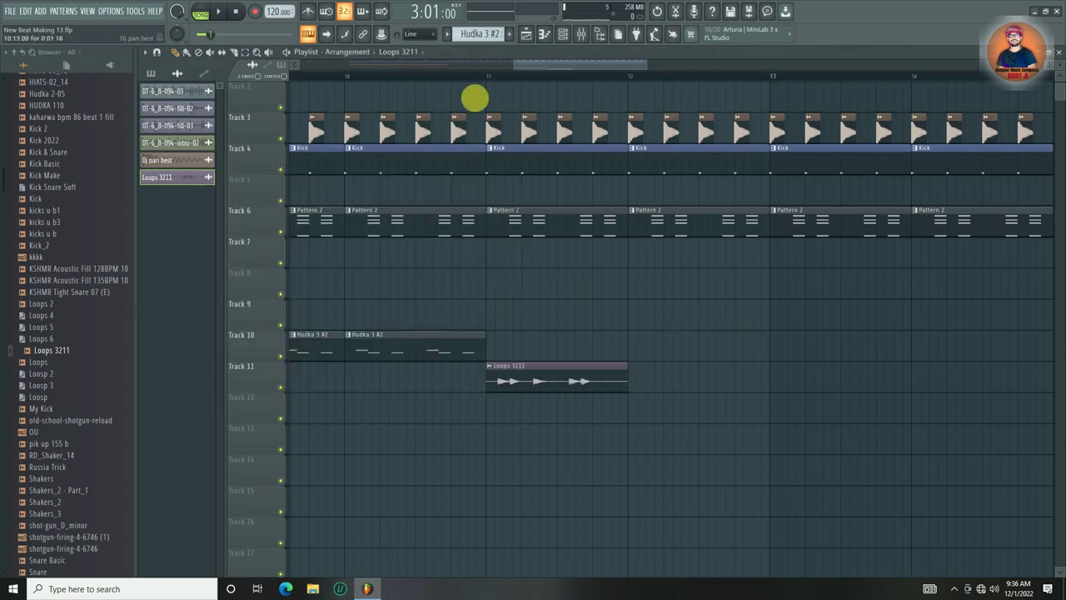
# - Solo Track 11, listen to the Loops 3211 clip from bar 11, and unsolo the track
pyautogui.rightClick(281, 388)
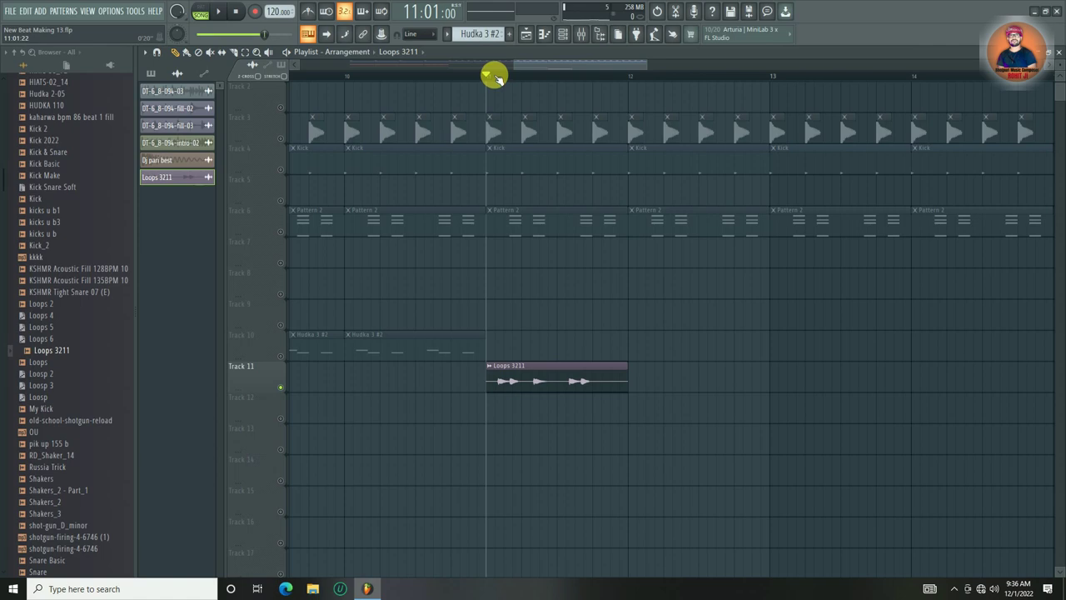
pyautogui.press('space')
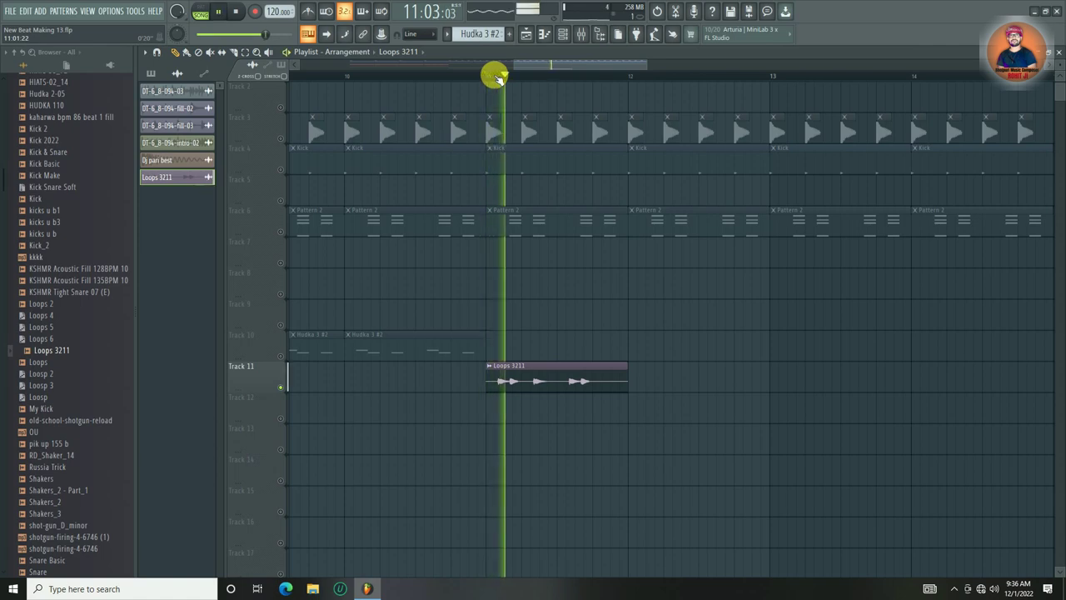
pyautogui.press('space')
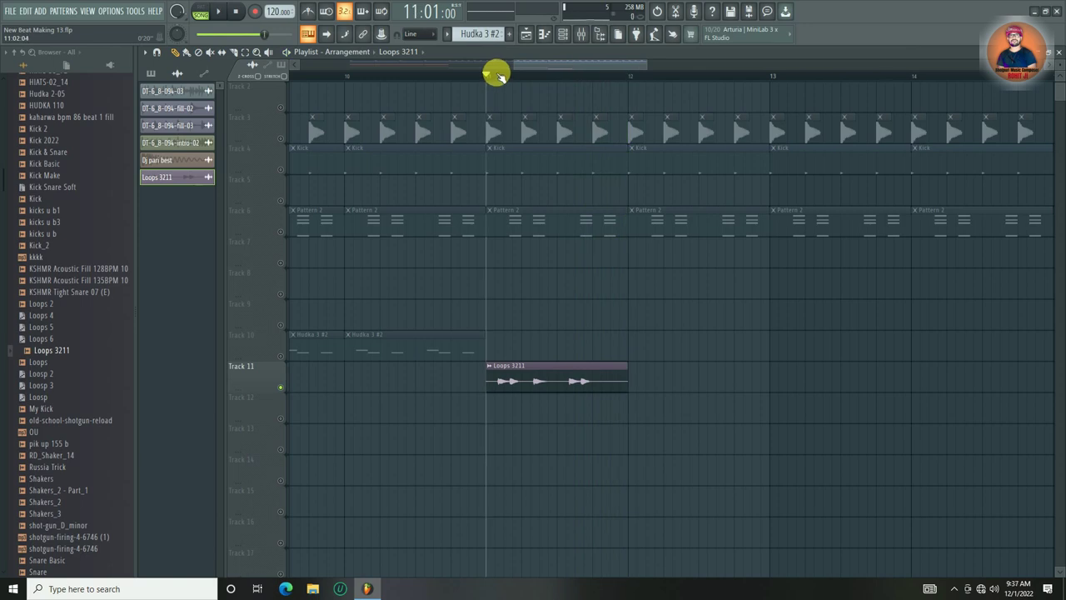
pyautogui.press('space')
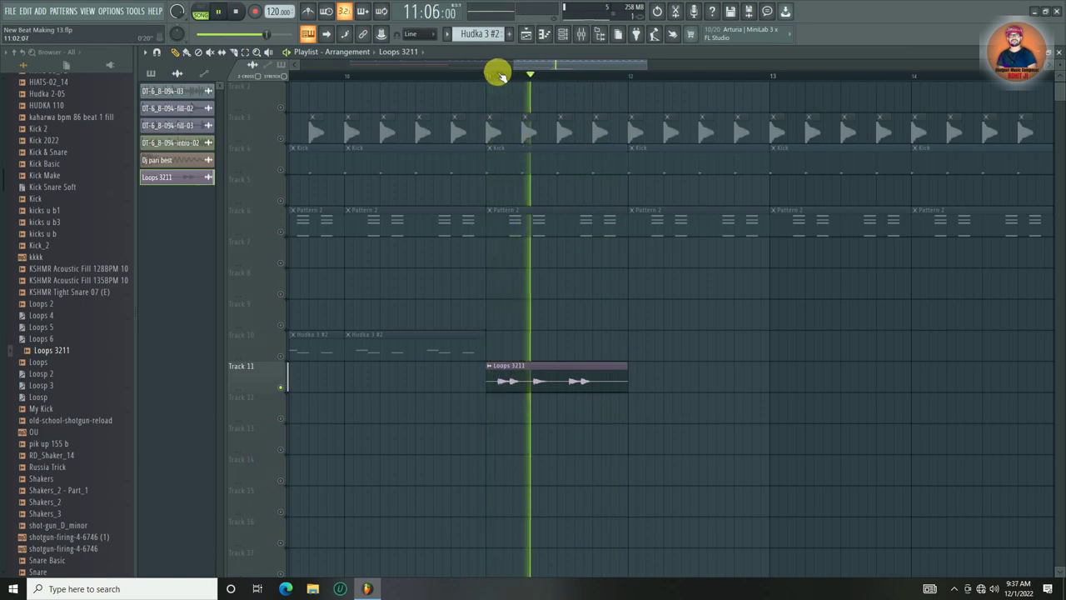
pyautogui.press('space')
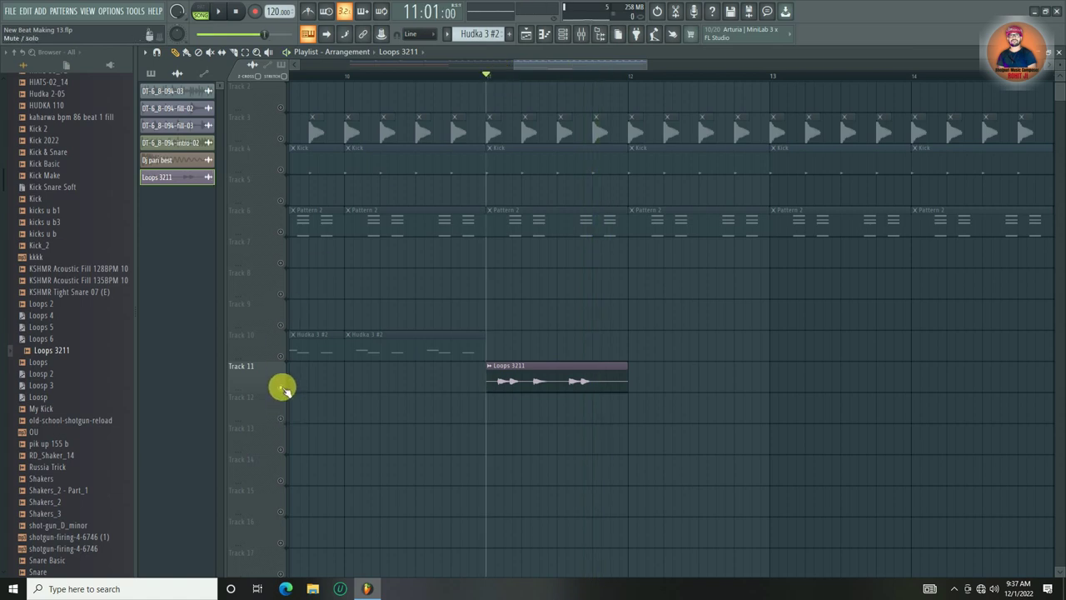
pyautogui.keyDown('ctrl'); pyautogui.click(283, 387); pyautogui.keyUp('ctrl')
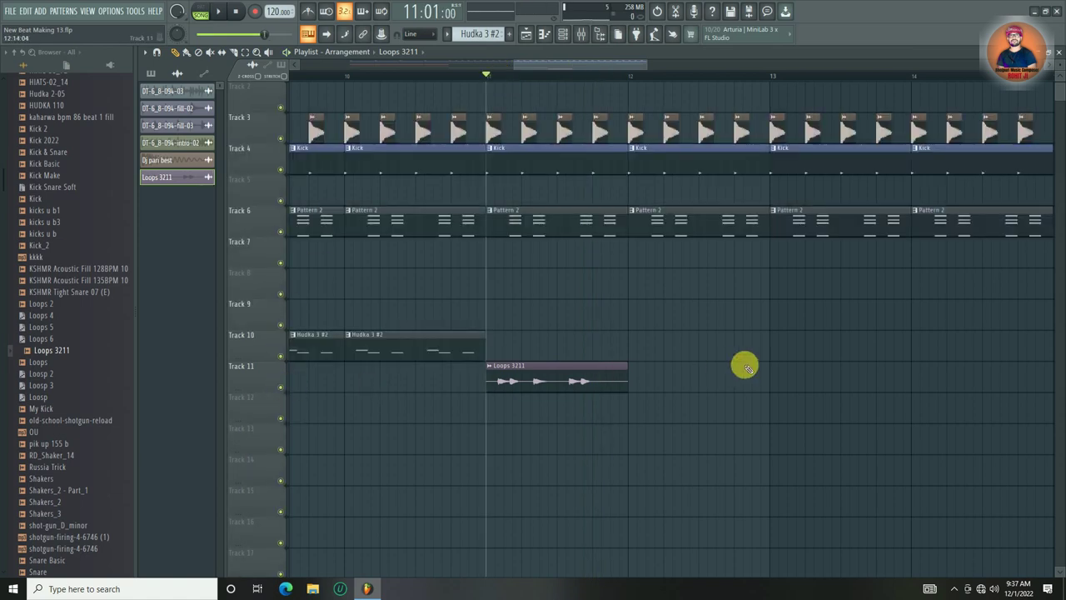
# - Open the Loops 3211 channel settings and play from bar 11 to check its volume in the full mix
pyautogui.scroll(1, 746, 366)
pyautogui.doubleClick(527, 410)
pyautogui.press('space')
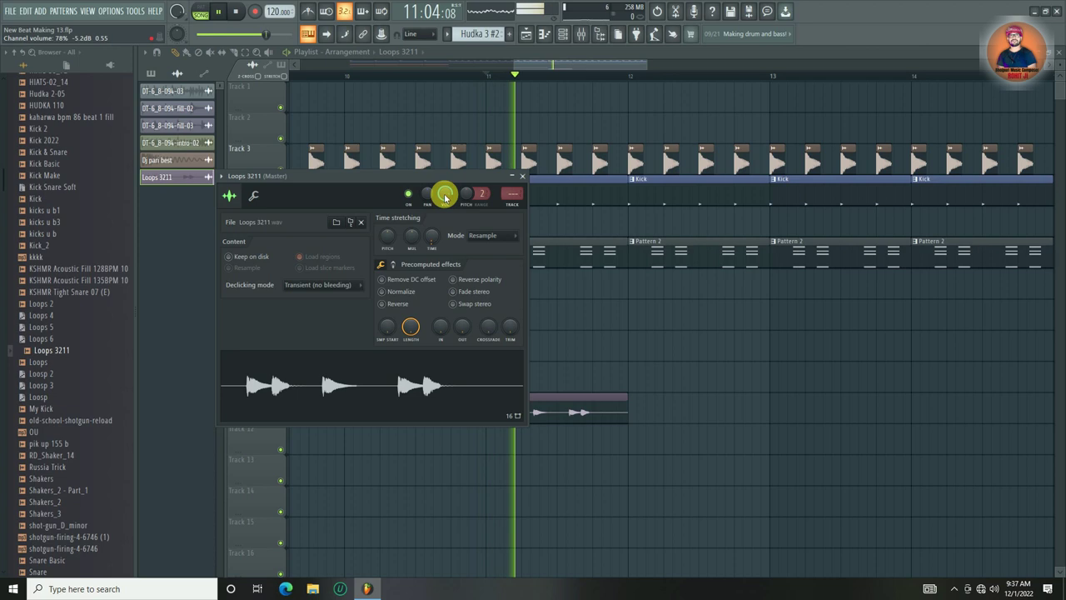
pyautogui.scroll(-5, 581, 79)
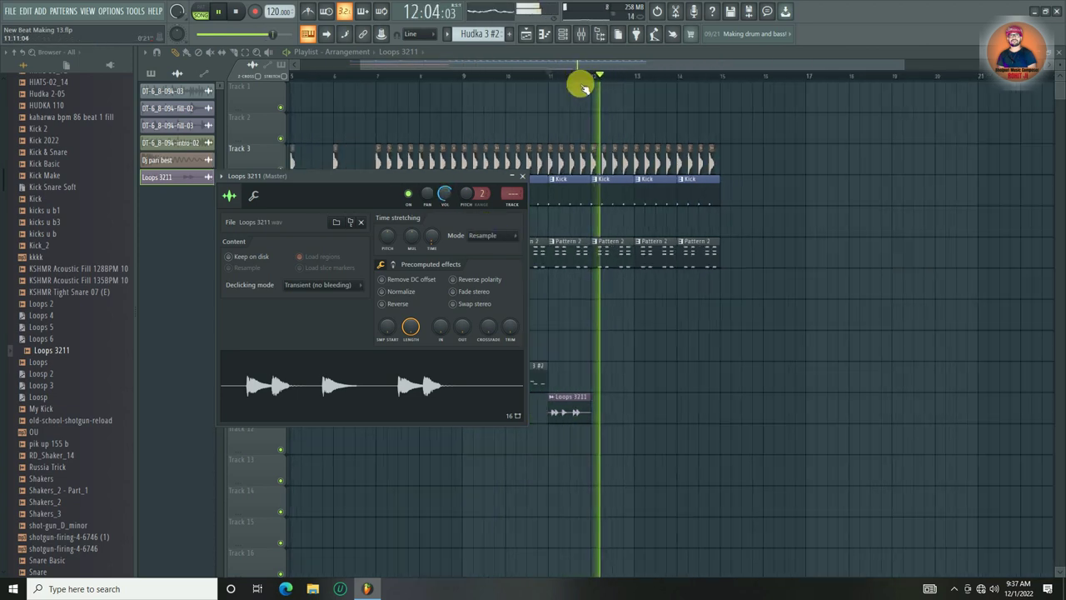
# - Duplicate the Loops 3211 clip on Track 11 into four consecutive clips from bar 11 up to bar 15
pyautogui.moveTo(630, 409); pyautogui.dragTo(574, 423)
pyautogui.hotkey('ctrl', 'b')
pyautogui.hotkey('ctrl', 'b')
pyautogui.hotkey('ctrl', 'b')
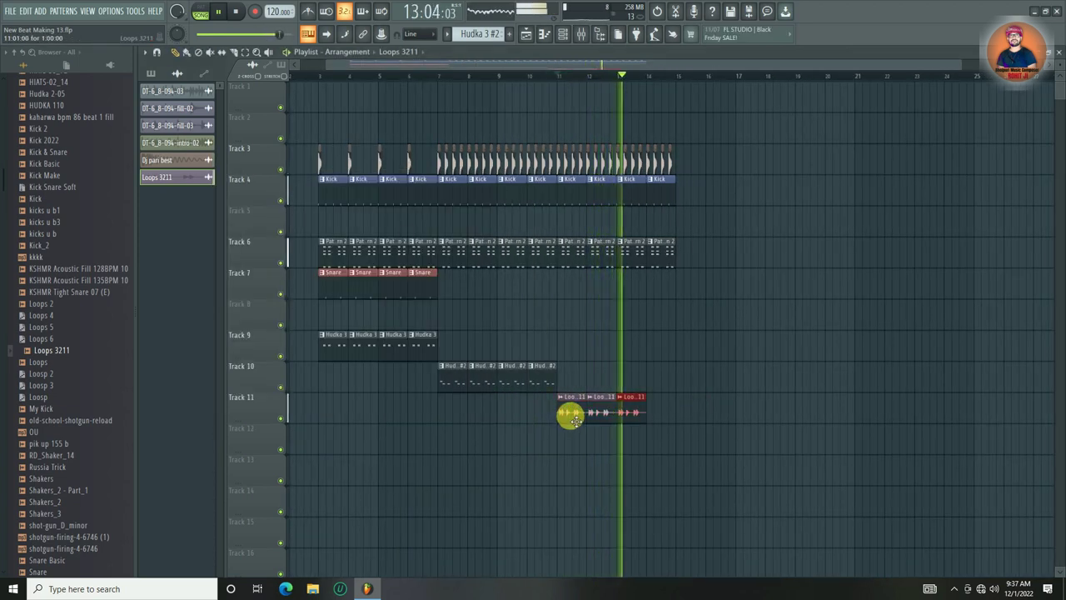
pyautogui.keyDown('ctrl'); pyautogui.click(766, 356); pyautogui.keyUp('ctrl')
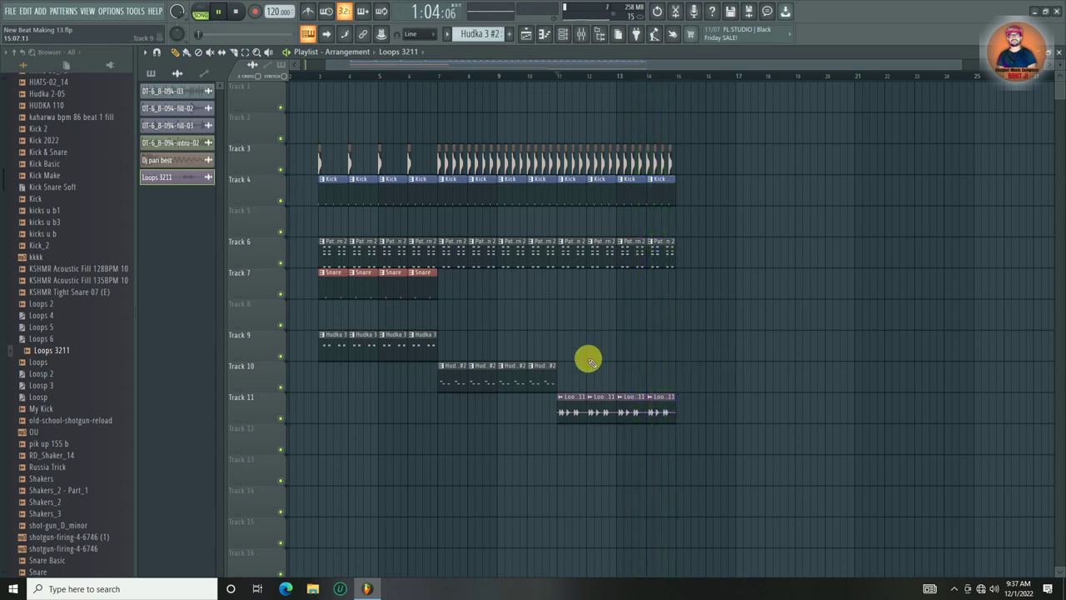
# - Copy the Kick, Pattern 2, Snare and Hudka 3 clips from bars 3–6 to bars 15–18 and play that section
pyautogui.moveTo(430, 178); pyautogui.dragTo(312, 327)
pyautogui.moveTo(369, 289); pyautogui.dragTo(689, 297)
pyautogui.press('space')
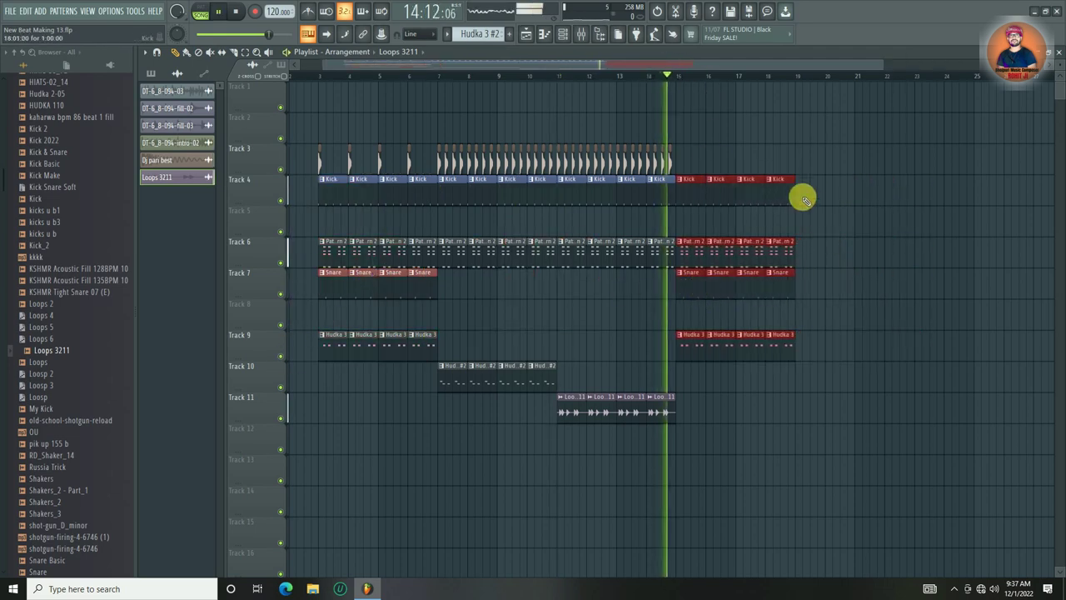
pyautogui.keyDown('ctrl'); pyautogui.click(868, 233); pyautogui.keyUp('ctrl')
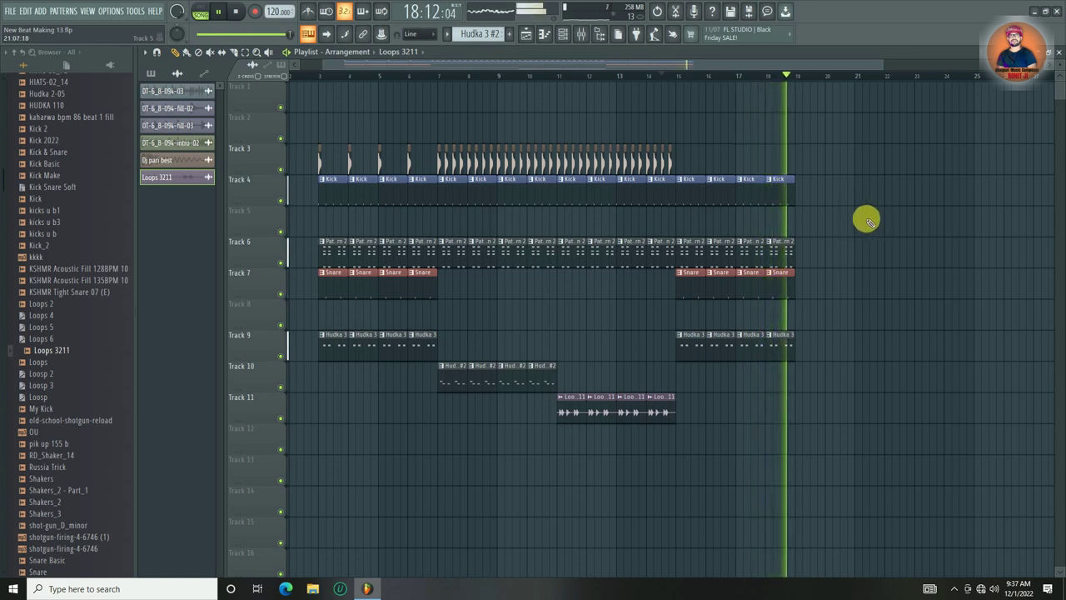
pyautogui.press('space')
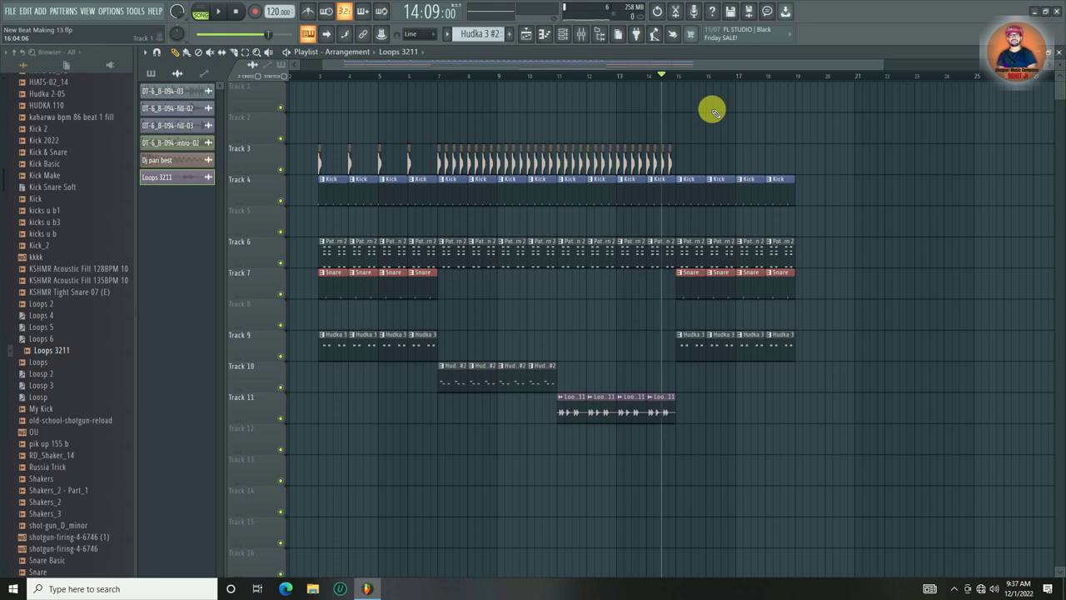
# - Duplicate the Kick, Pattern 2, Snare and Hudka 3 clips of bars 15–18 to bar 19, and delete the copies from bar 21 onward
pyautogui.moveTo(821, 176); pyautogui.dragTo(677, 358)
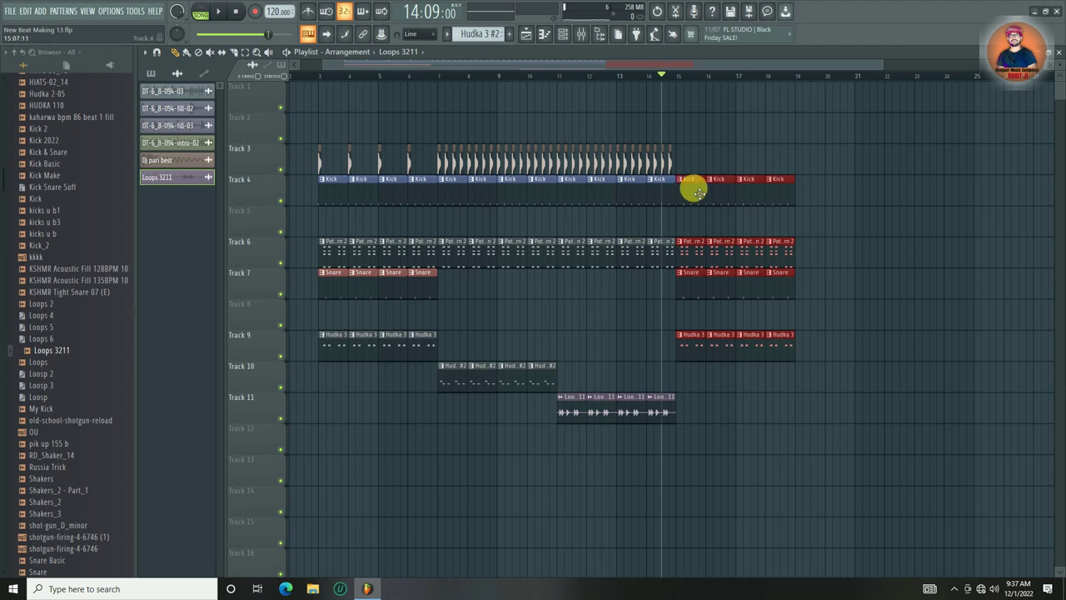
pyautogui.hotkey('ctrl', 'b')
pyautogui.rightClick(874, 197)
pyautogui.rightClick(899, 191)
pyautogui.rightClick(898, 254)
pyautogui.rightClick(896, 282)
pyautogui.rightClick(874, 281)
pyautogui.rightClick(873, 252)
pyautogui.rightClick(878, 348)
pyautogui.rightClick(901, 345)
pyautogui.click(949, 283)
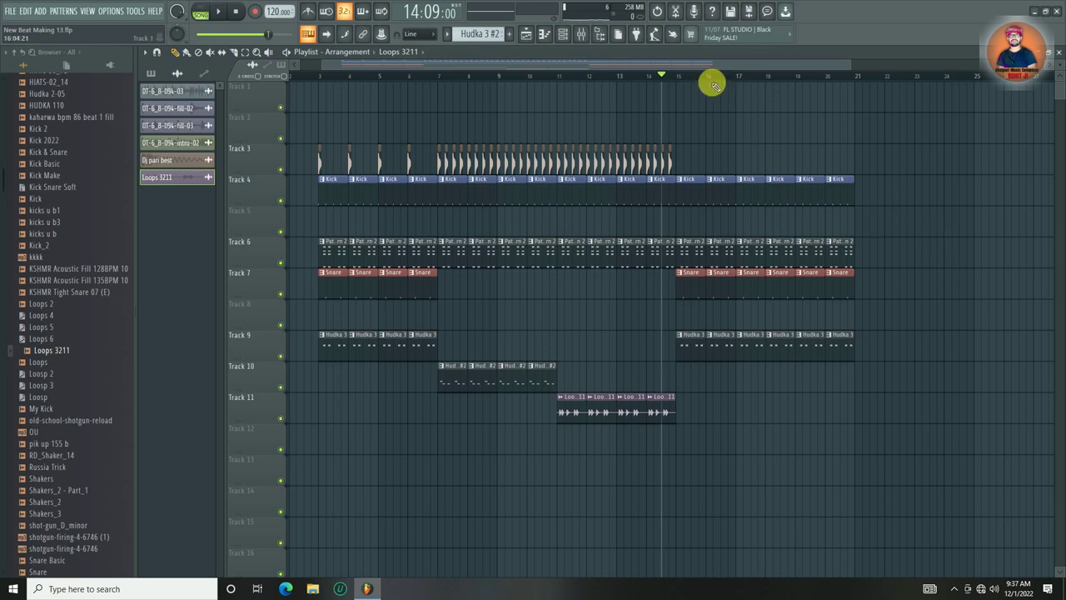
pyautogui.click(678, 76)
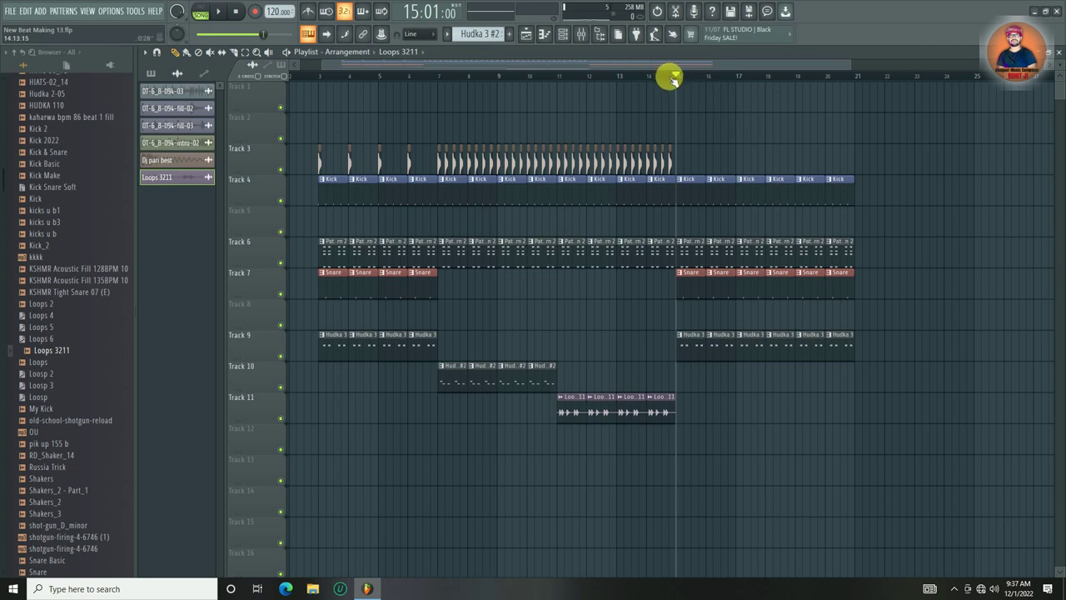
# - Place the DT-6_B-094-03 audio clip on Track 12 at bar 3
pyautogui.moveTo(673, 79); pyautogui.dragTo(675, 111)
pyautogui.moveTo(578, 78); pyautogui.dragTo(607, 145)
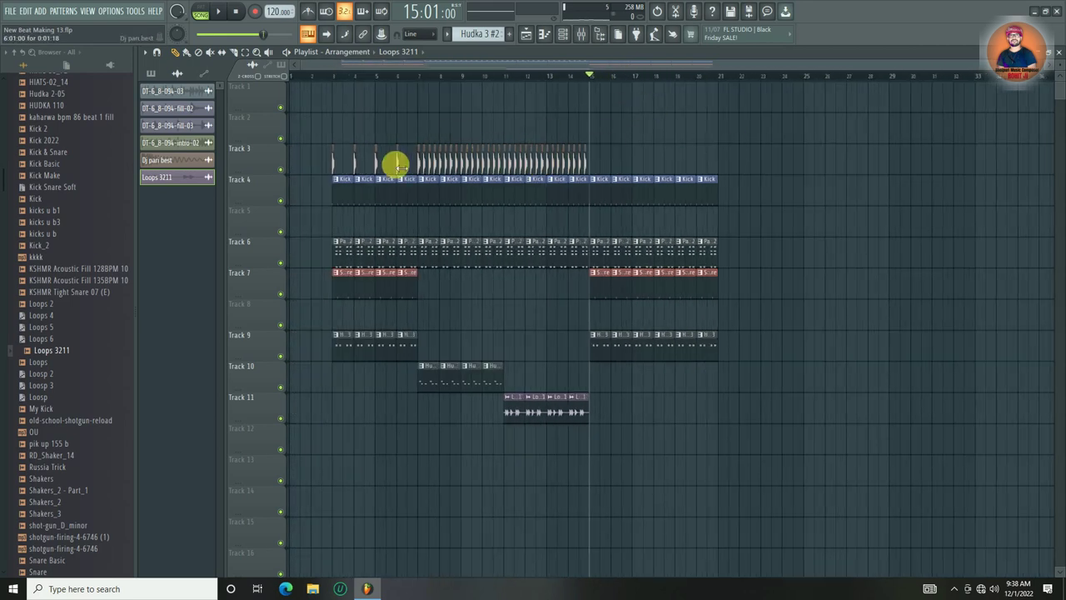
pyautogui.click(158, 96)
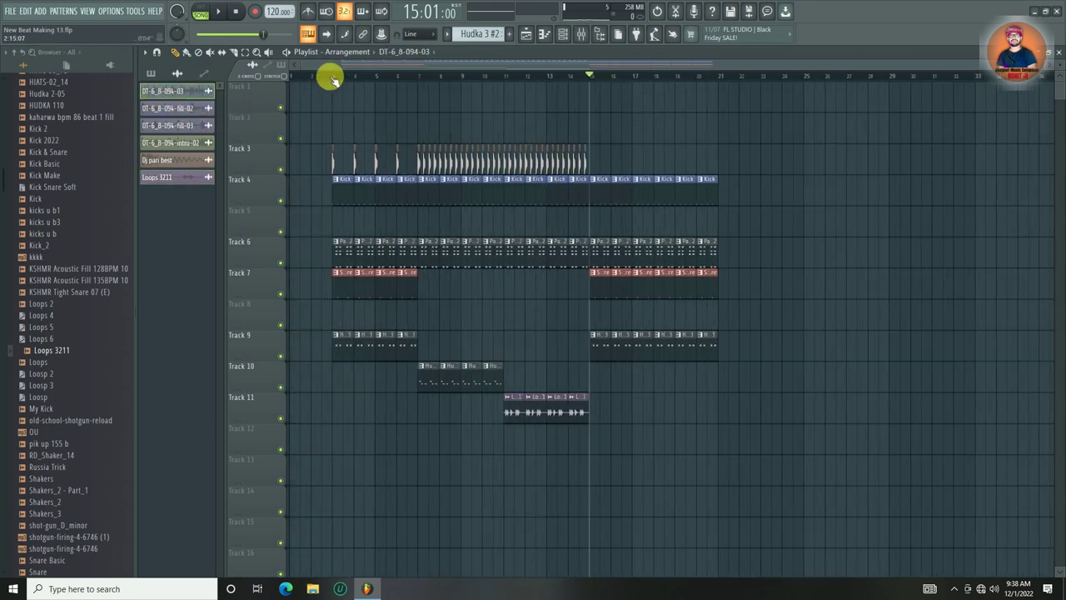
pyautogui.scroll(6, 335, 76)
pyautogui.moveTo(349, 71); pyautogui.dragTo(329, 131)
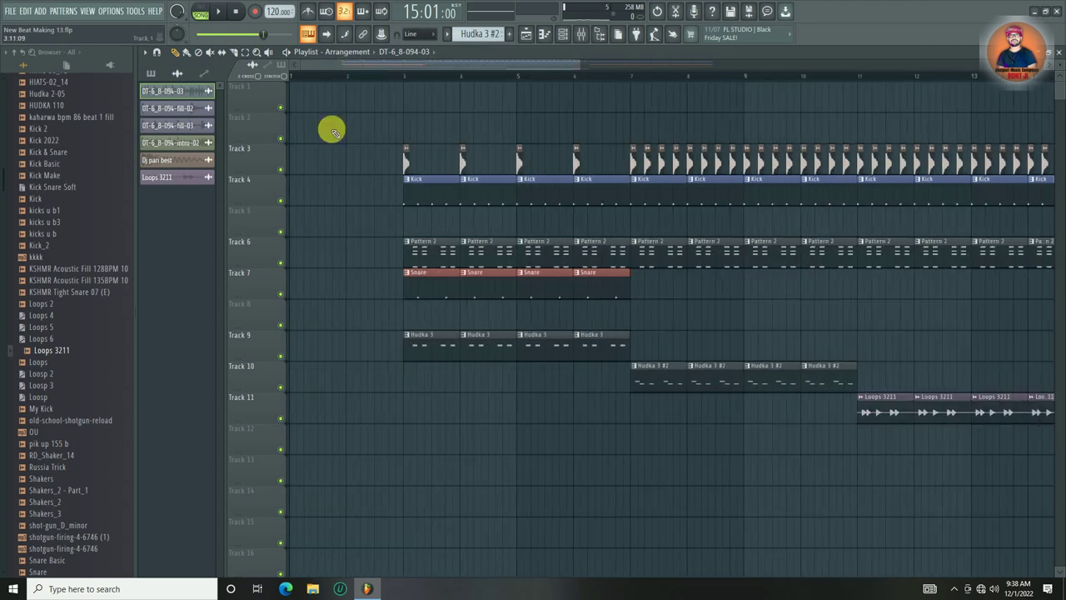
pyautogui.click(400, 442)
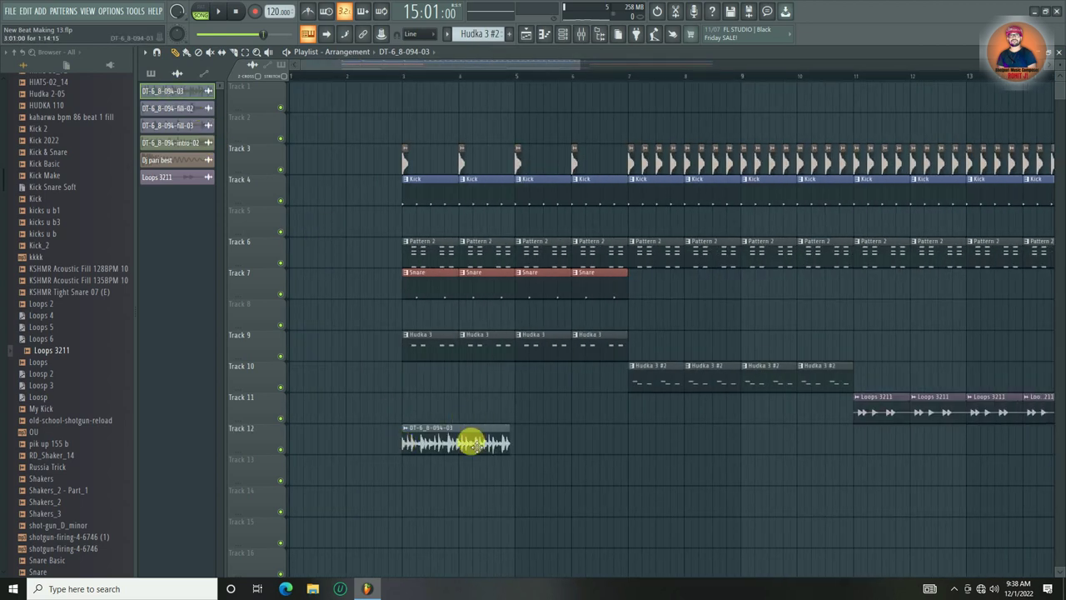
# - Time-stretch the DT-6_B-094-03 sample to 2 bars, using the Auto stretch mode
pyautogui.doubleClick(429, 443)
pyautogui.moveTo(428, 220); pyautogui.dragTo(783, 353)
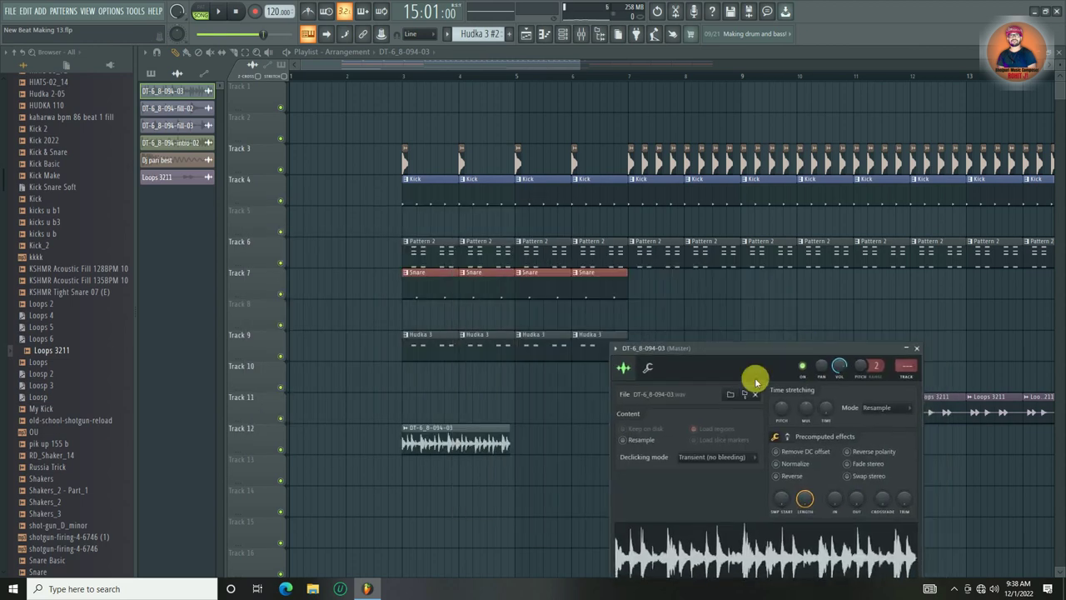
pyautogui.rightClick(826, 409)
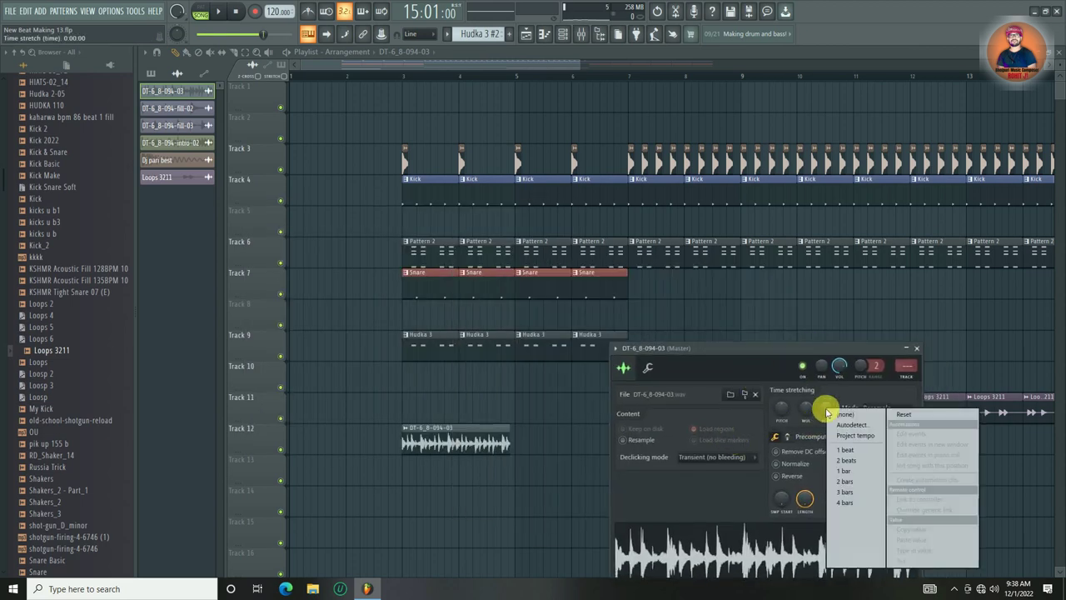
pyautogui.click(868, 481)
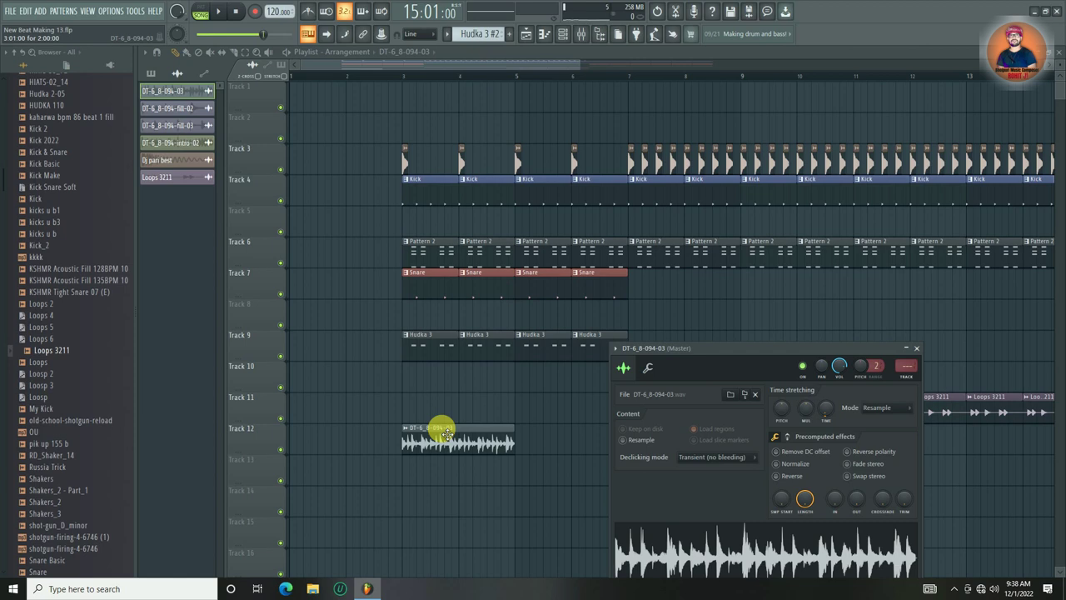
pyautogui.rightClick(805, 408)
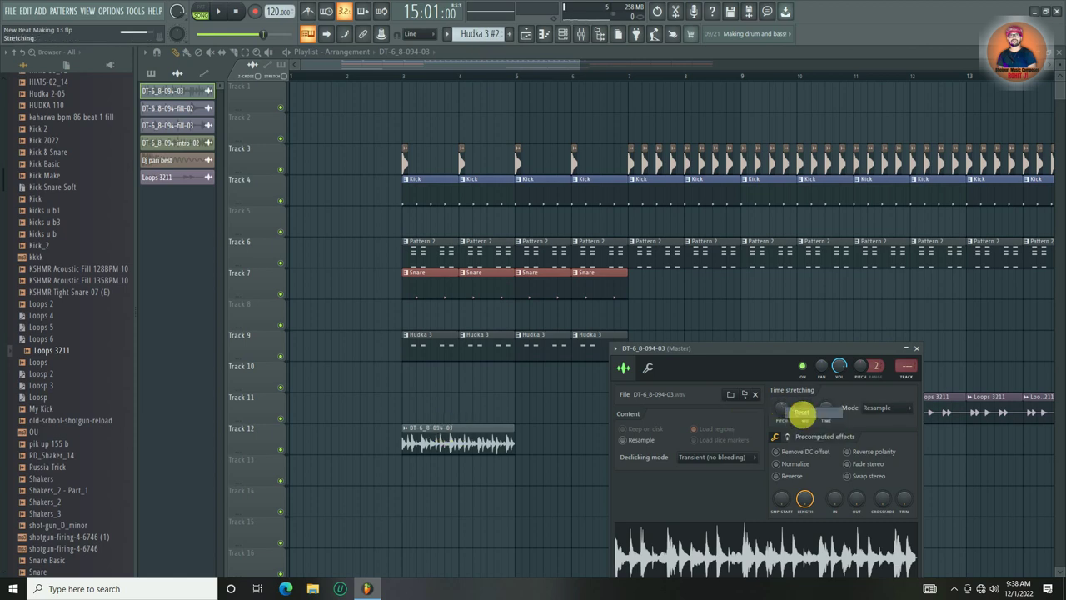
pyautogui.press('Escape')
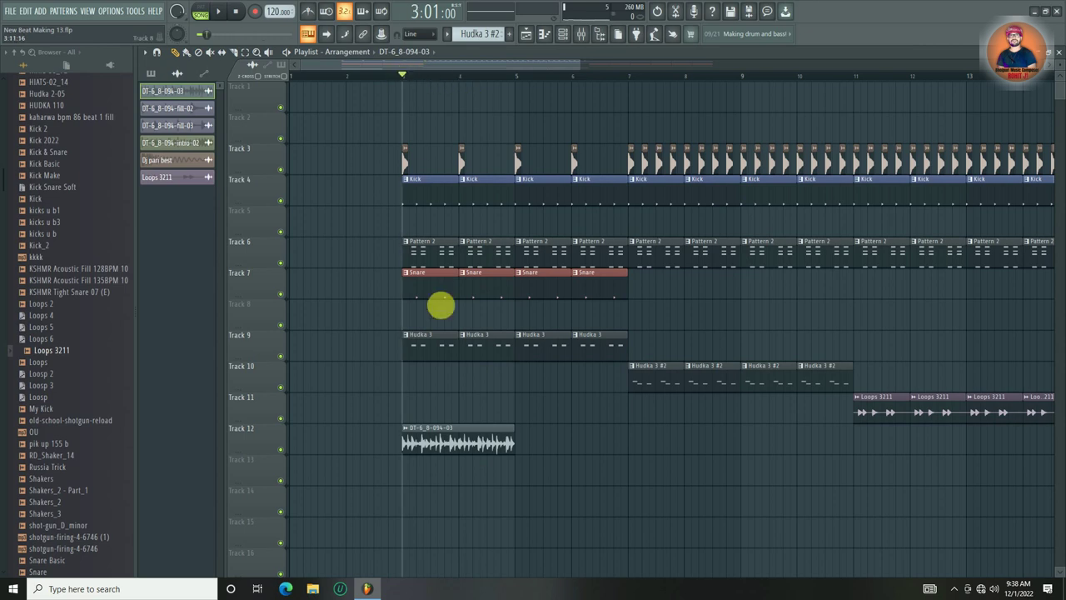
# - Play from bar 3 and lower the channel volume of DT-6_B-094-03 against the mix
pyautogui.press('space')
pyautogui.doubleClick(458, 436)
pyautogui.press('space')
pyautogui.scroll(-10, 841, 369)
pyautogui.press('space')
pyautogui.scroll(4, 841, 369)
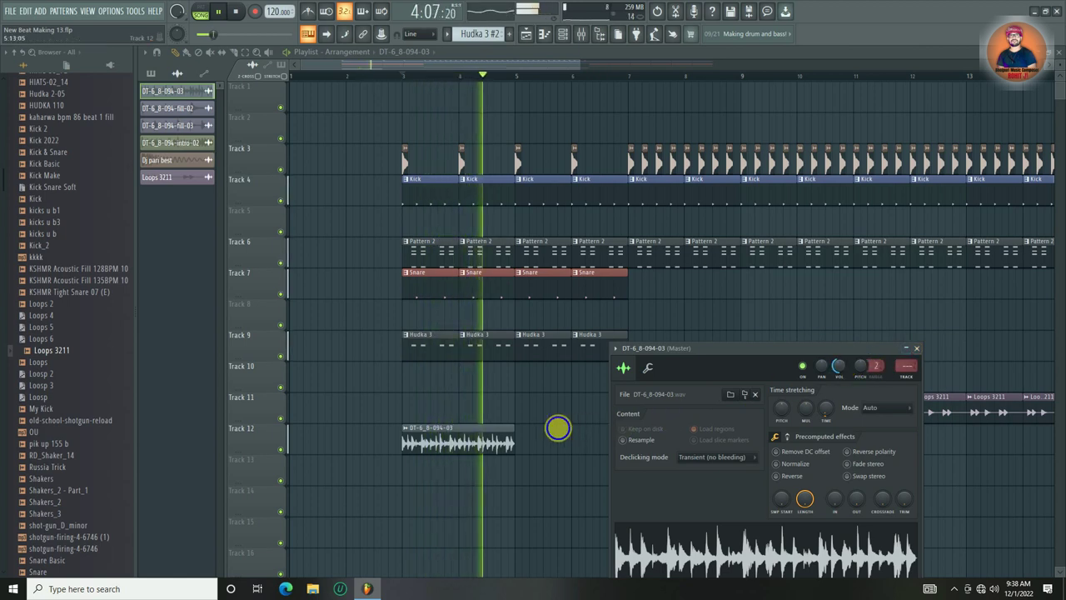
pyautogui.click(474, 442)
pyautogui.press('space')
# - Add a second DT-6_B-094-03 clip on Track 13 at bar 3 and make it unique
pyautogui.click(422, 472)
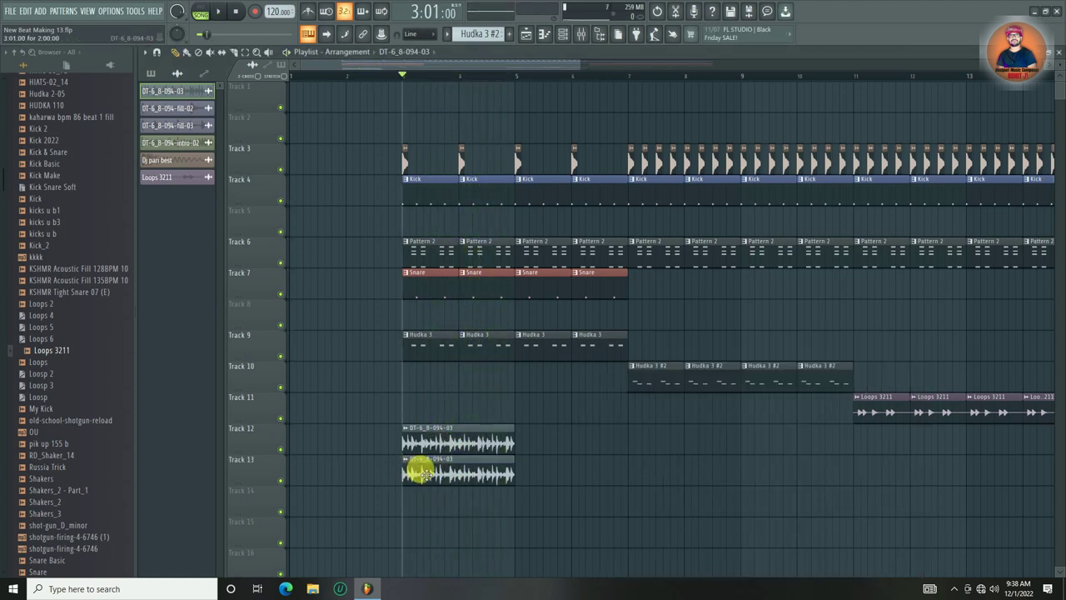
pyautogui.click(407, 460)
pyautogui.click(432, 502)
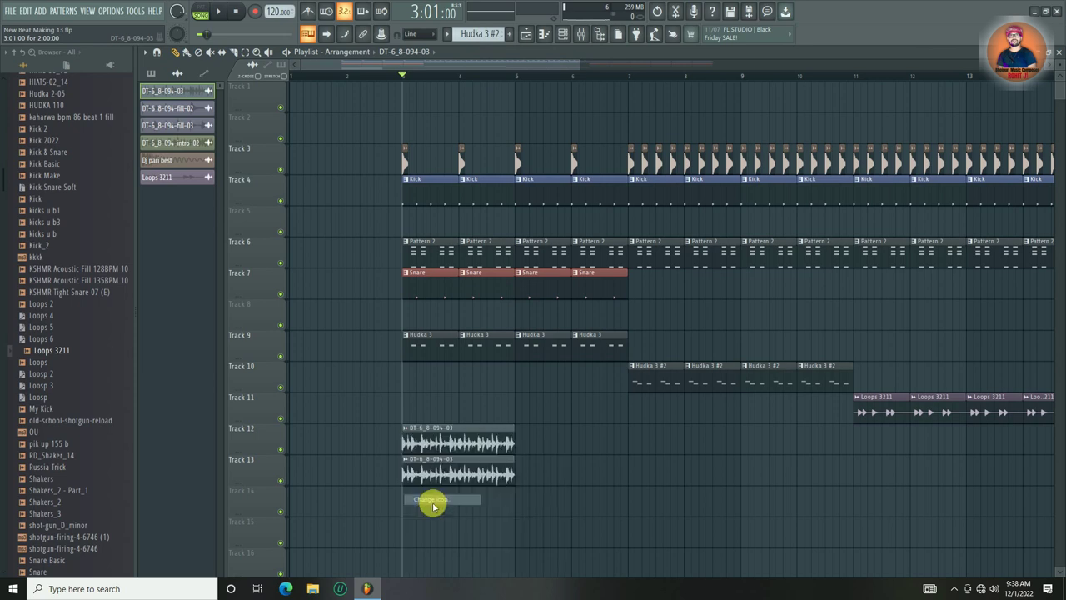
pyautogui.click(407, 494)
pyautogui.click(406, 459)
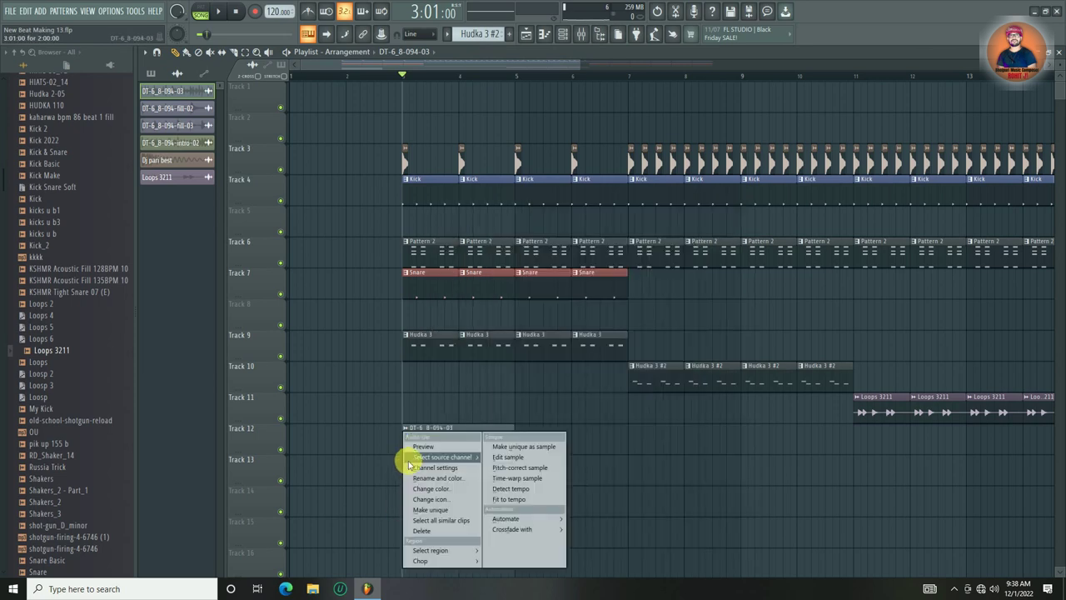
pyautogui.click(425, 506)
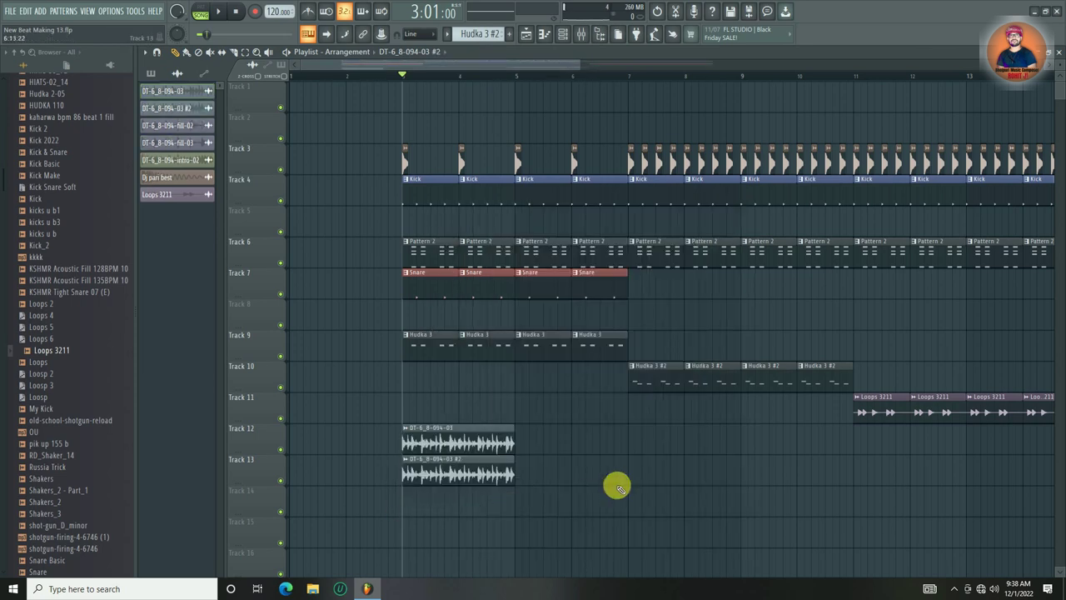
# - Route DT-6_B-094-03 to mixer track 22 and DT-6_B-094-03 #2 to mixer track 23
pyautogui.doubleClick(457, 439)
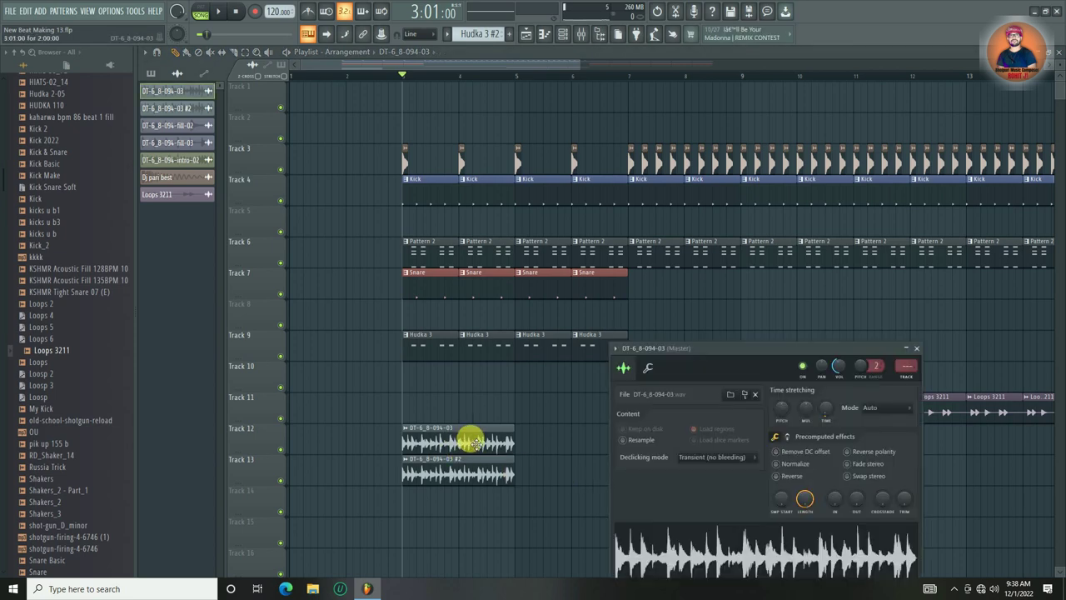
pyautogui.click(903, 373)
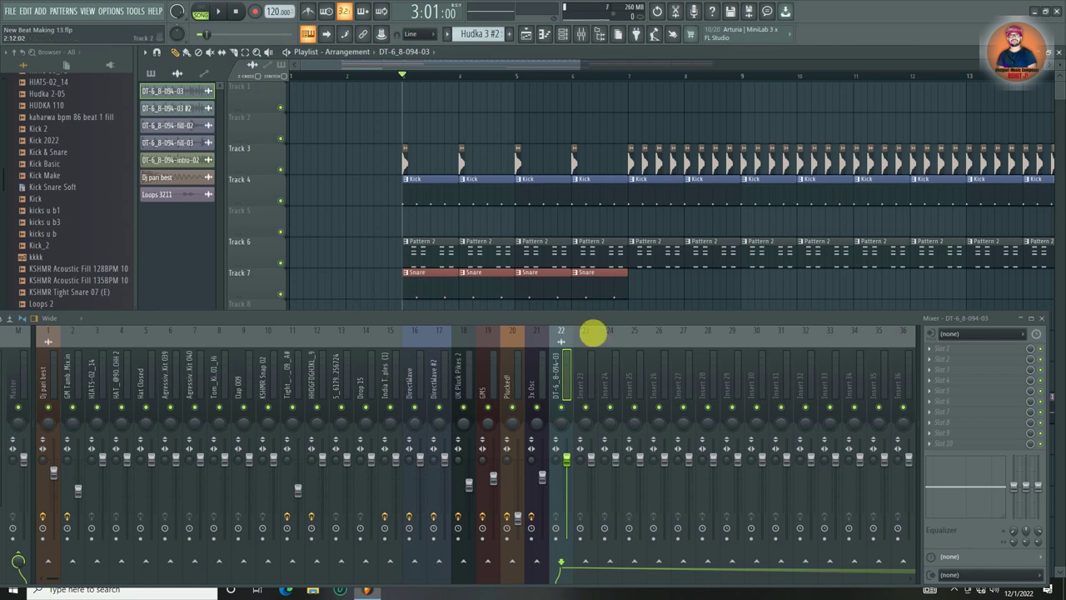
pyautogui.click(1048, 319)
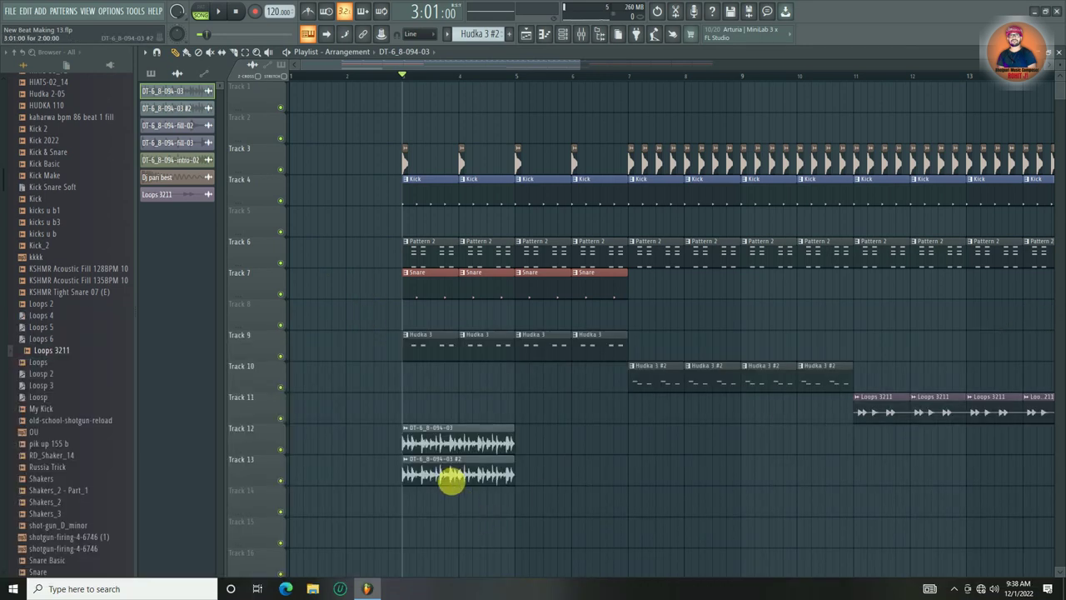
pyautogui.doubleClick(463, 474)
pyautogui.click(526, 222)
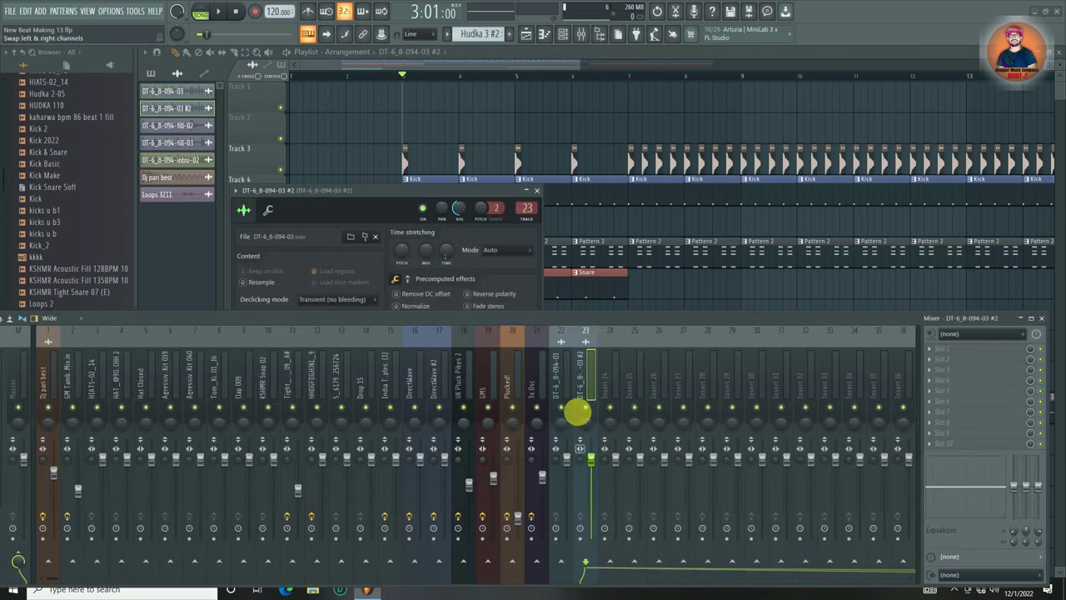
# - Pan mixer track 22 to the left and track 23 to the right, and play from bar 3 to hear the stereo spread
pyautogui.rightClick(533, 107)
pyautogui.press('space')
pyautogui.press('space')
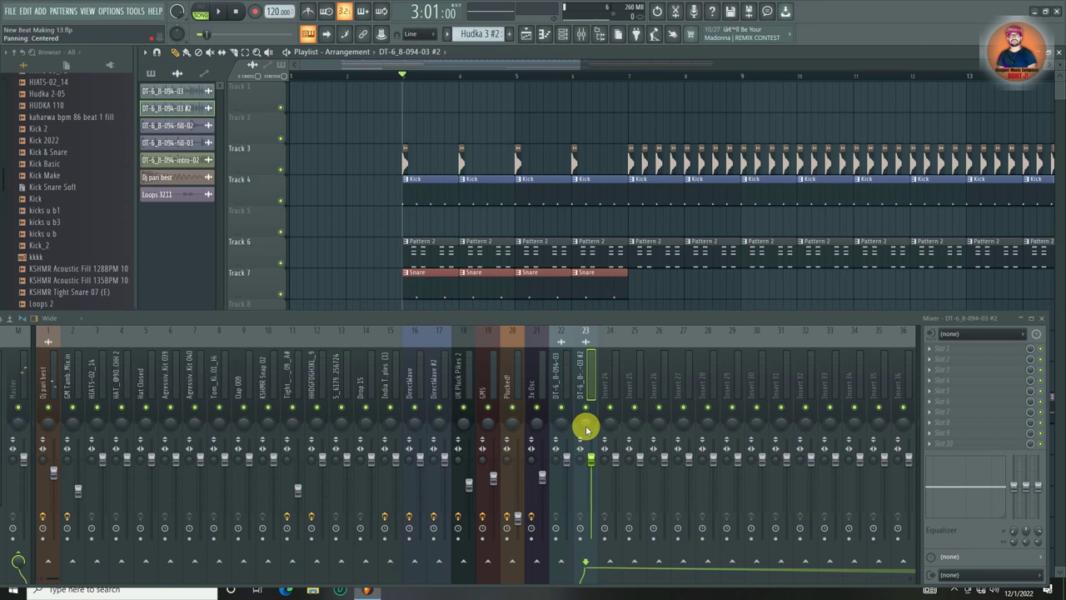
pyautogui.moveTo(567, 427); pyautogui.dragTo(566, 483)
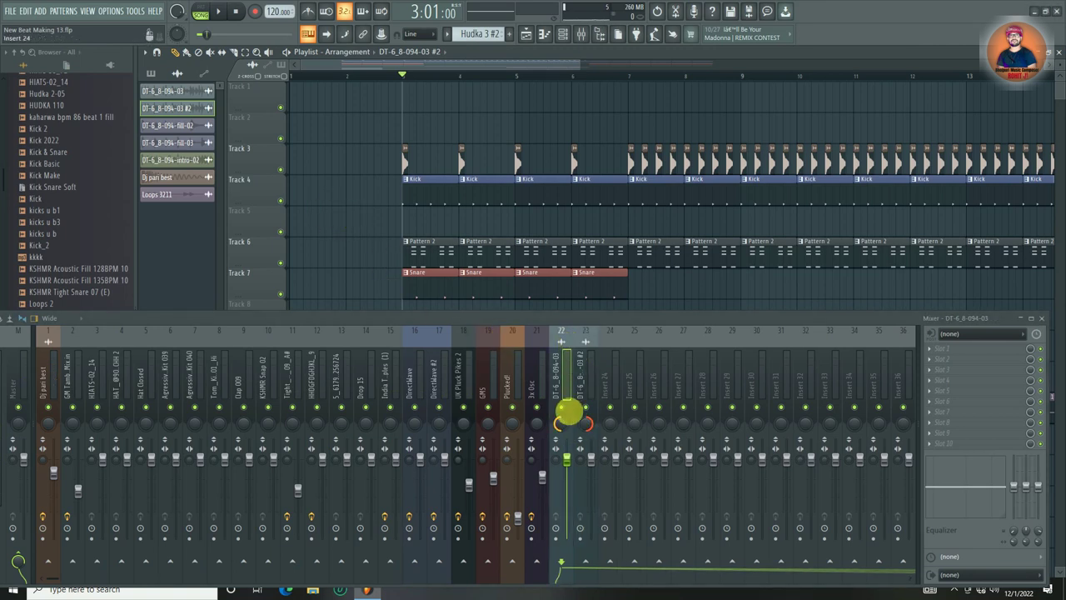
pyautogui.press('space')
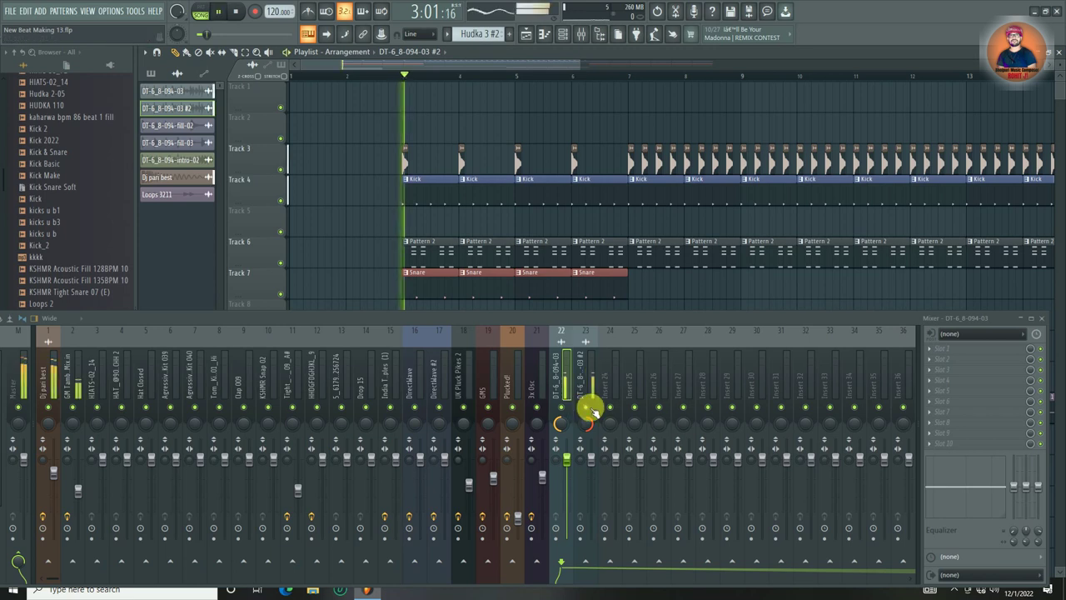
pyautogui.click(1041, 318)
pyautogui.press('space')
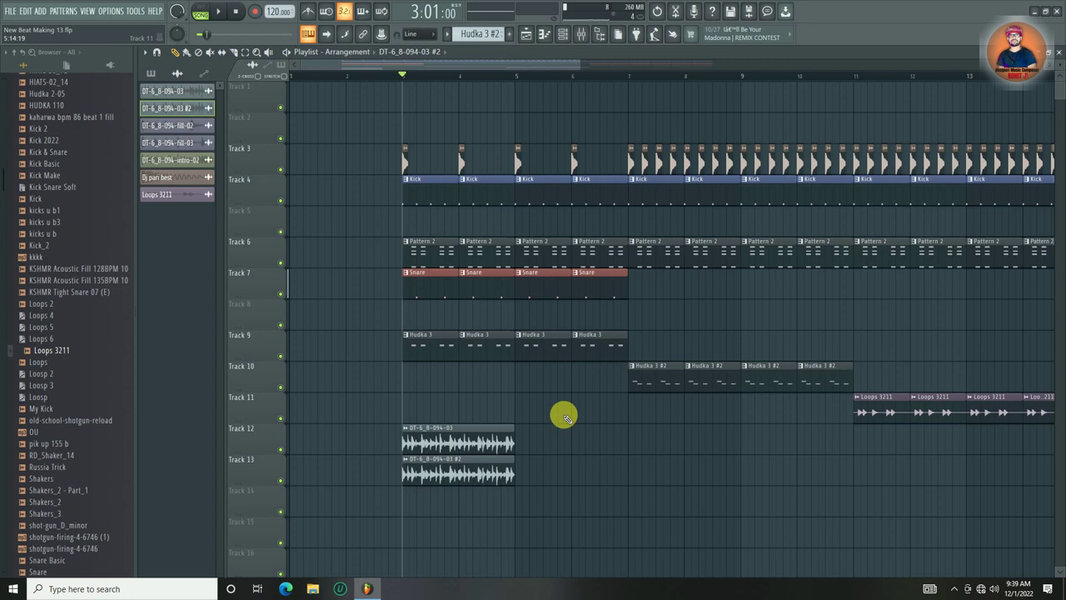
# - Duplicate both DT-6_B-094-03 clips on Tracks 12 and 13 so they fill bars 3–6, and play the section
pyautogui.moveTo(571, 423); pyautogui.dragTo(364, 500)
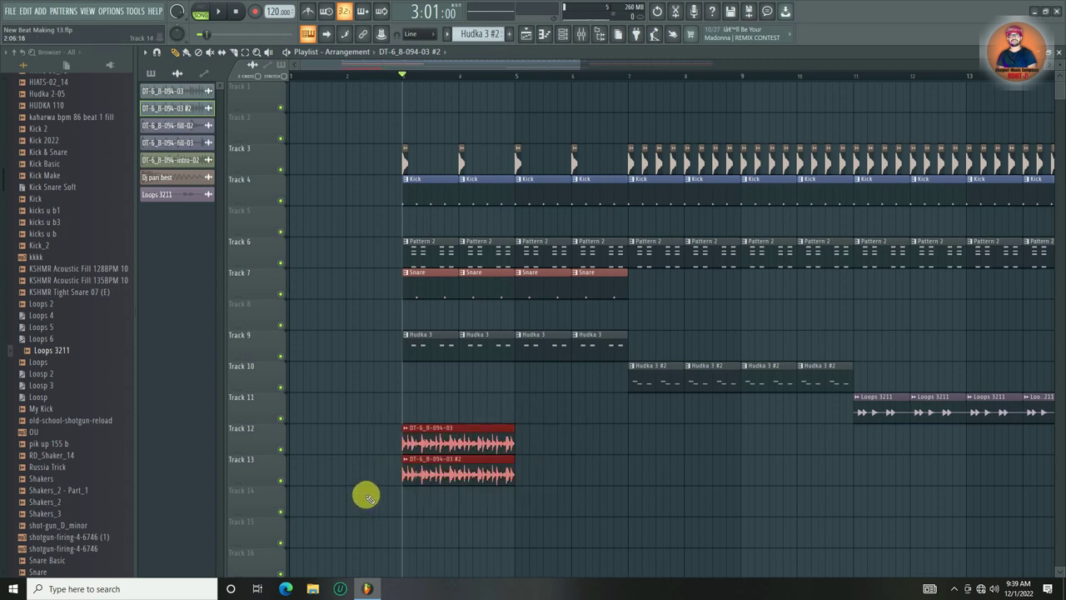
pyautogui.hotkey('ctrl', 'b')
pyautogui.hotkey('ctrl', 'd')
pyautogui.press('space')
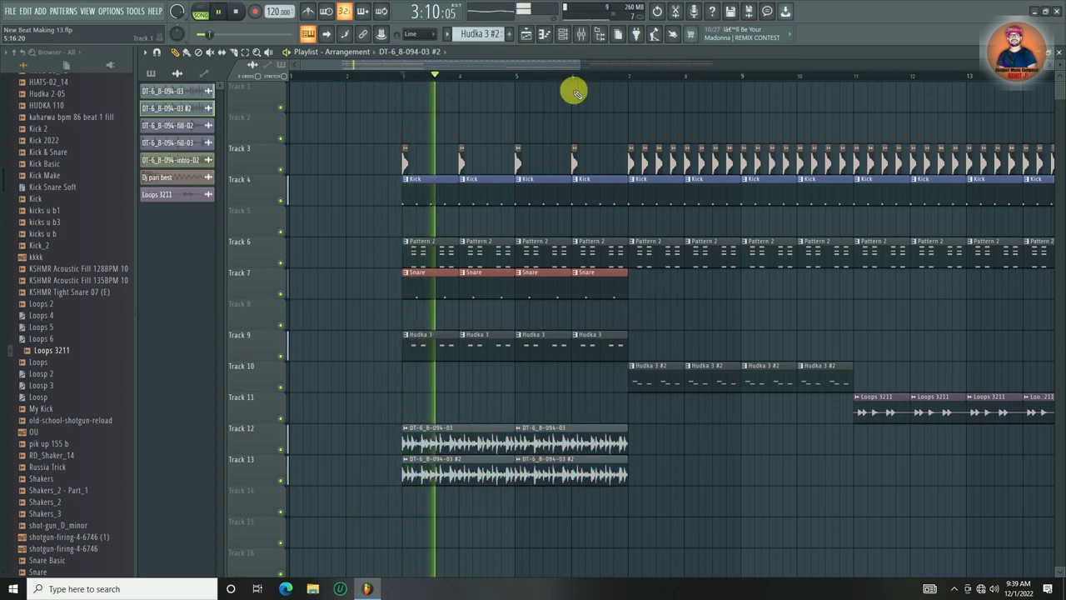
pyautogui.press('space')
# - Lower the faders of mixer tracks 22 and 23 slightly together and check the level during playback
pyautogui.press('F9')
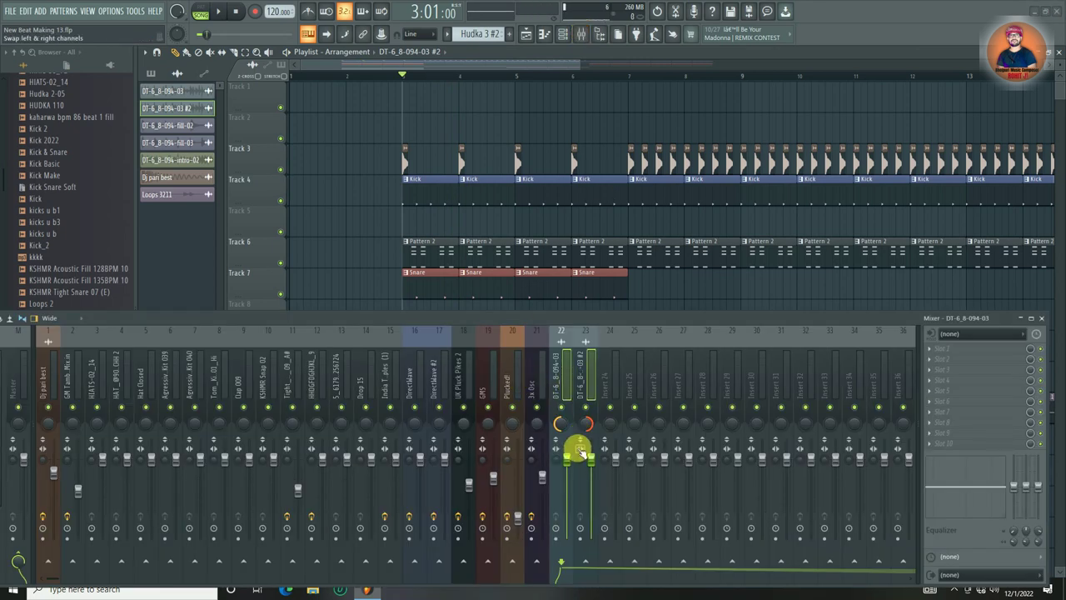
pyautogui.press('space')
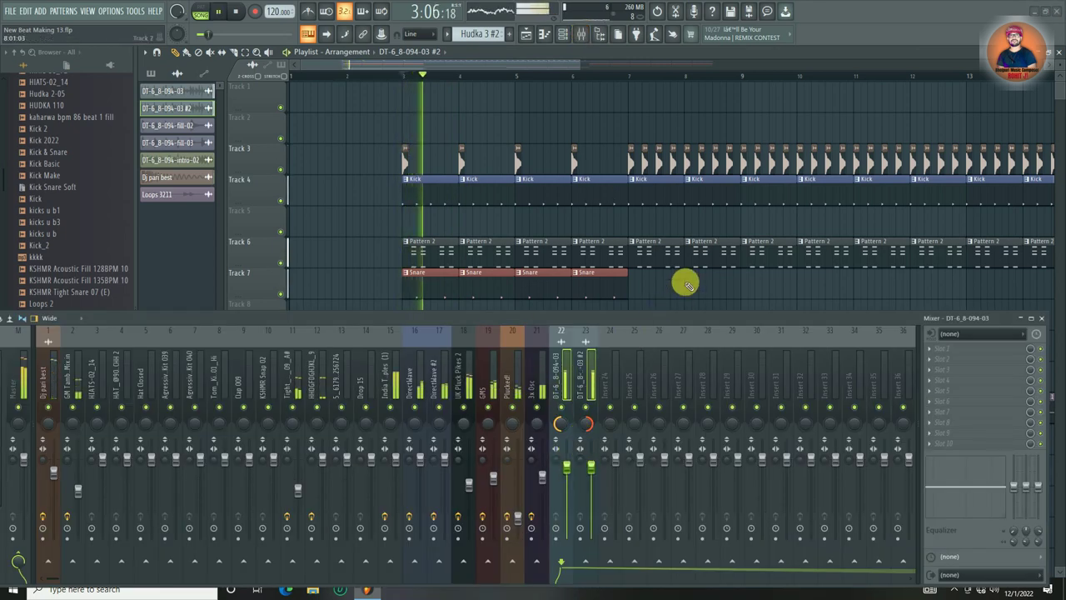
pyautogui.click(1042, 318)
pyautogui.press('space')
# - Move all the DT-6_B-094-03 clips on Tracks 12 and 13 from bar 3 to bar 11, under the Loops 3211 clips
pyautogui.scroll(-3, 479, 77)
pyautogui.moveTo(508, 420); pyautogui.dragTo(281, 500)
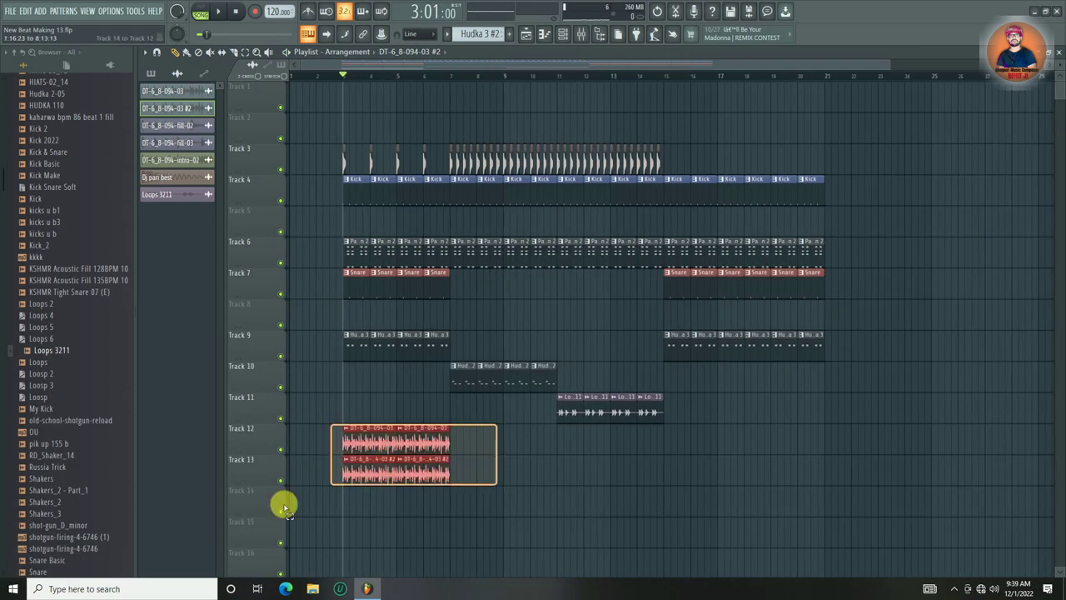
pyautogui.moveTo(369, 444); pyautogui.dragTo(583, 440)
pyautogui.click(625, 336)
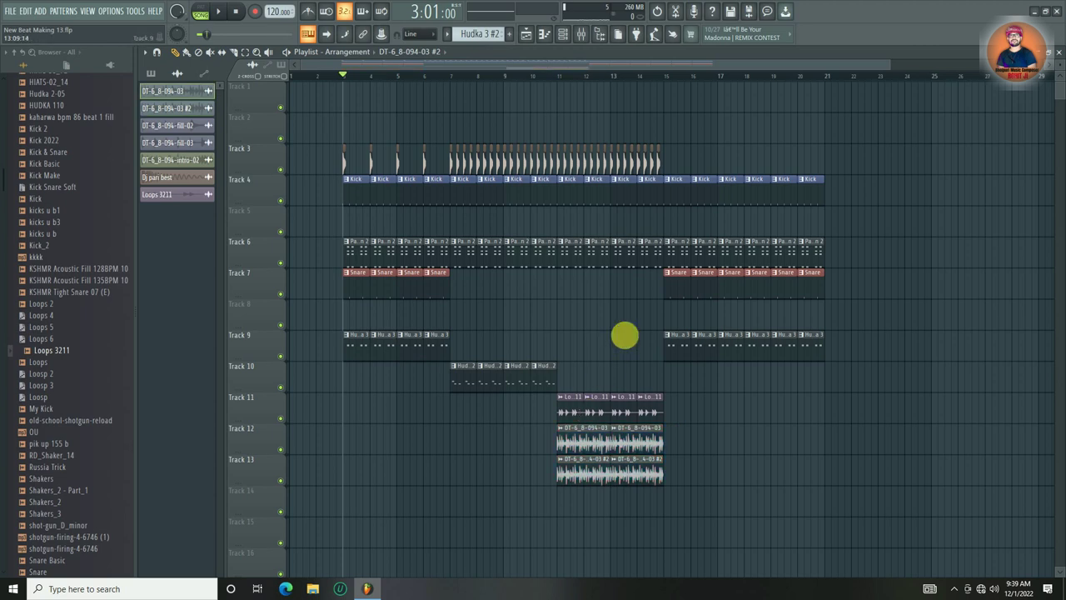
# - Play from bar 11 into bar 15 to hear the percussion loops and the transition into the repeated section
pyautogui.click(535, 75)
pyautogui.press('space')
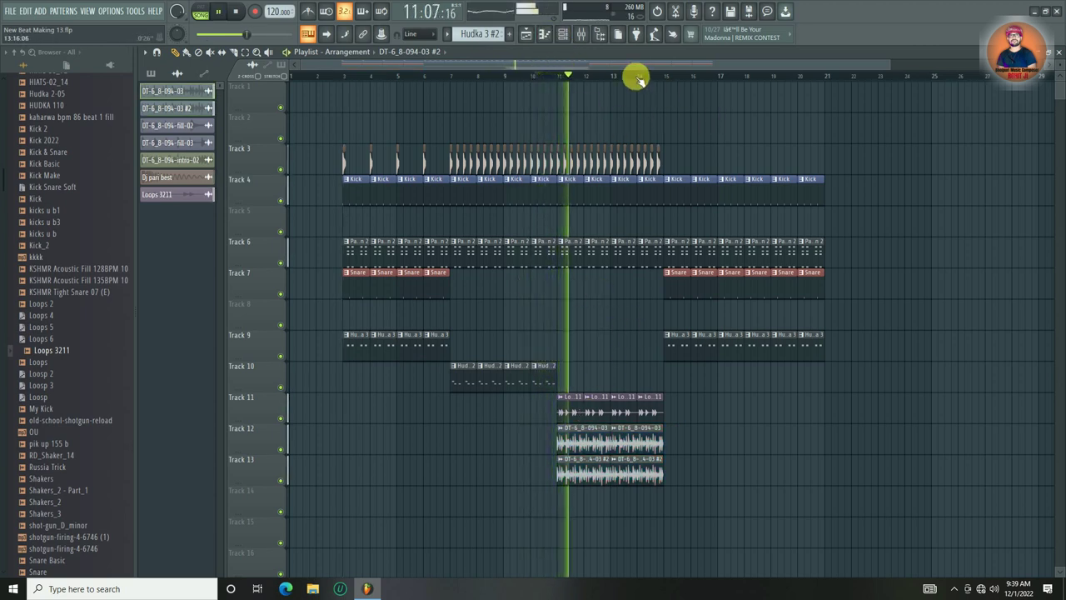
pyautogui.scroll(3, 639, 77)
pyautogui.scroll(-3, 638, 77)
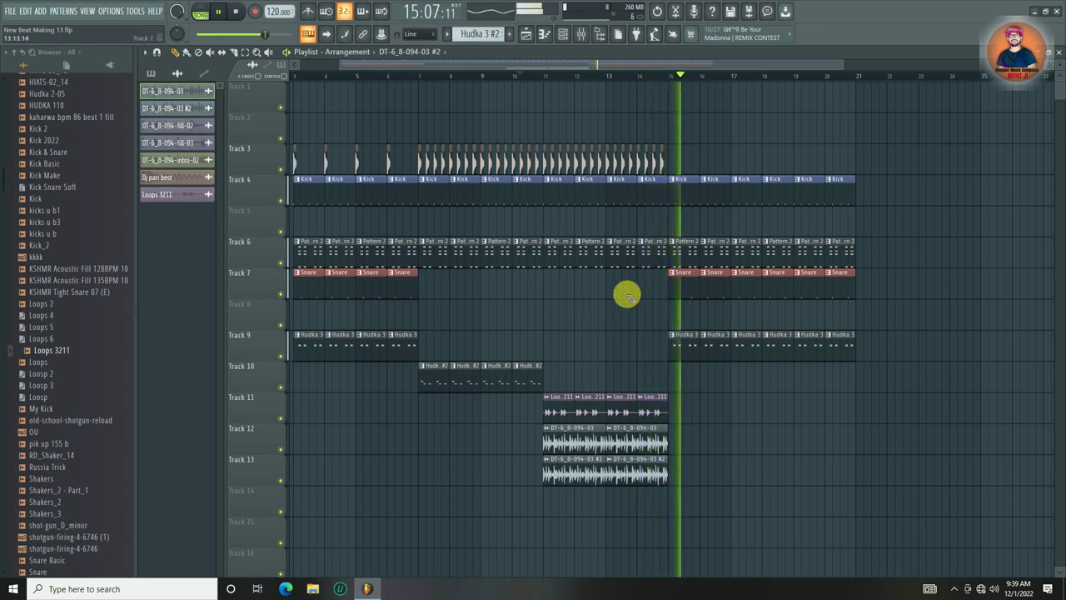
pyautogui.press('space')
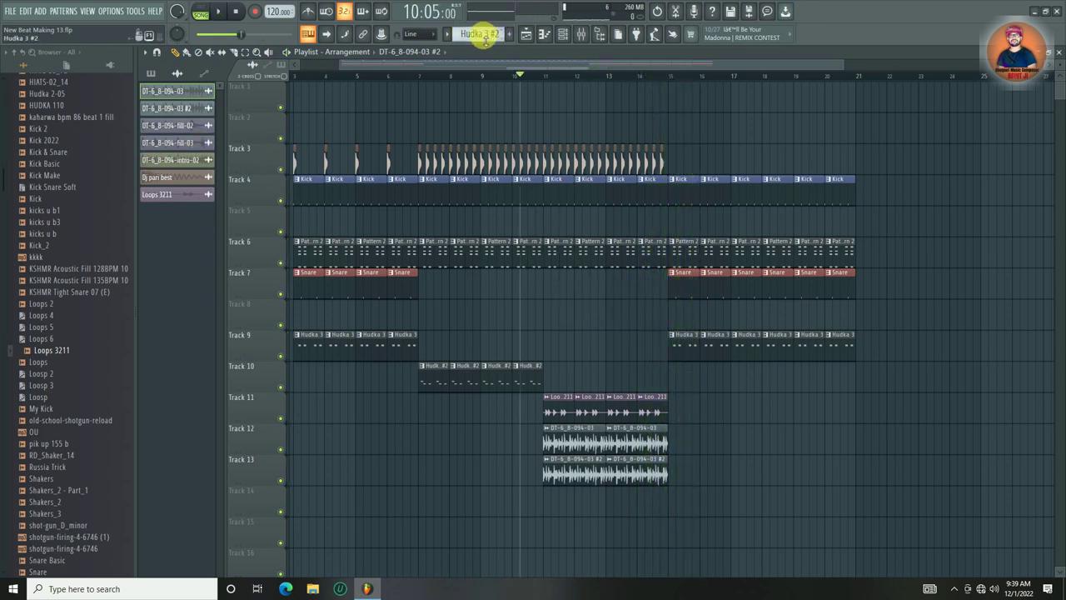
# - Switch to a new empty pattern, Pattern 6
pyautogui.scroll(-1, 485, 38)
pyautogui.scroll(1, 486, 38)
pyautogui.scroll(-1, 485, 38)
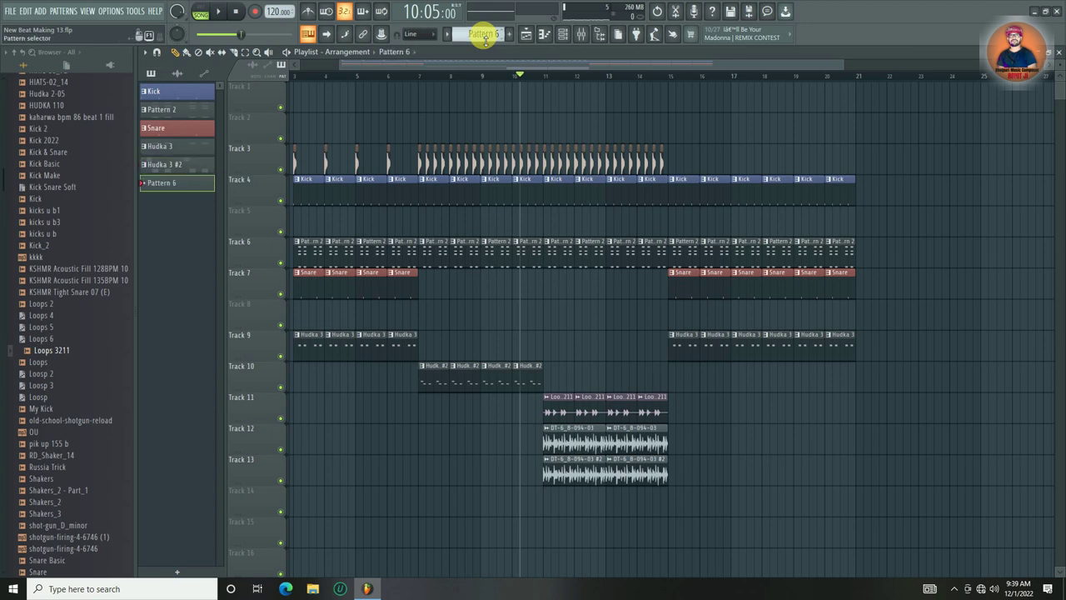
# - Show Pattern 6 in the piano roll with Agressive Kit 039 as the target channel
pyautogui.scroll(5, 666, 74)
pyautogui.scroll(-1, 662, 172)
pyautogui.scroll(1, 663, 172)
pyautogui.click(545, 34)
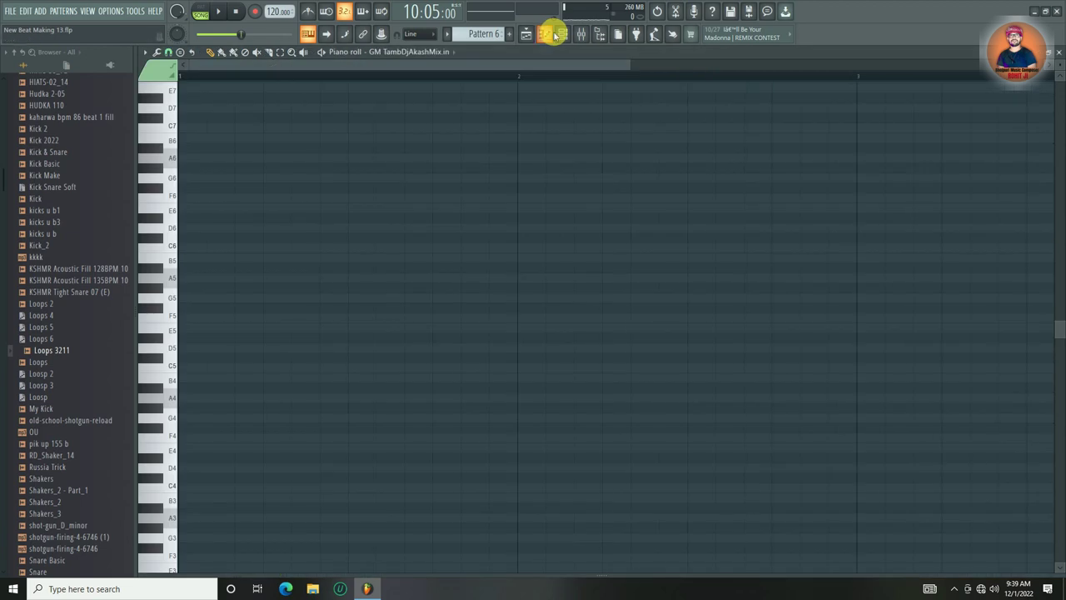
pyautogui.click(405, 52)
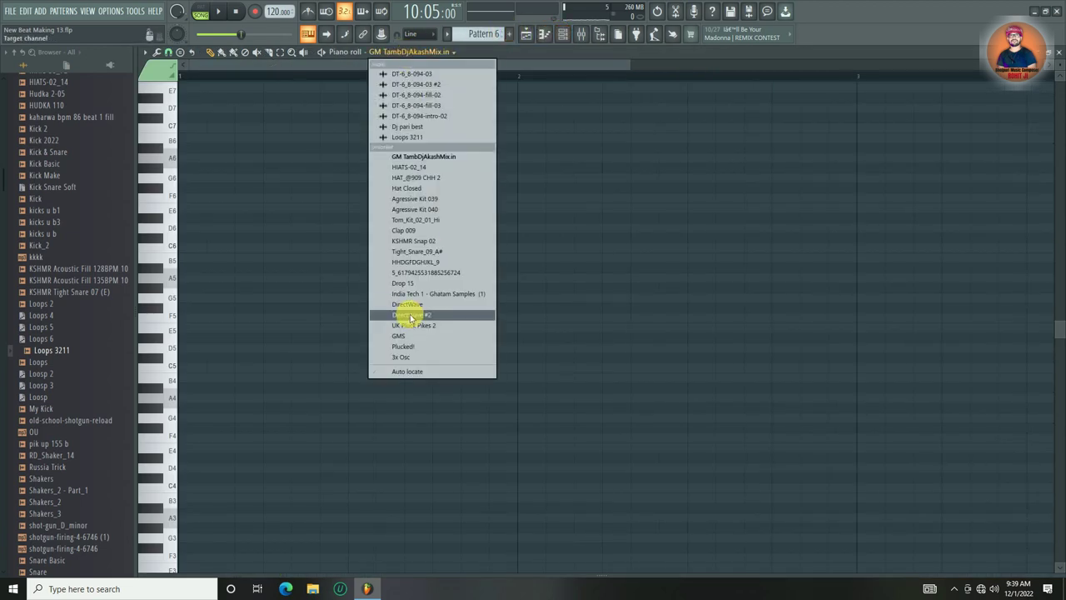
pyautogui.click(437, 198)
# - Add an Agressive Kit 039 note on C5 at the middle of bar 1, followed directly by one on A4
pyautogui.click(444, 439)
pyautogui.moveTo(447, 443); pyautogui.dragTo(376, 399)
pyautogui.press('space')
pyautogui.press('space')
pyautogui.press('space')
pyautogui.press('space')
pyautogui.moveTo(369, 402); pyautogui.dragTo(364, 377)
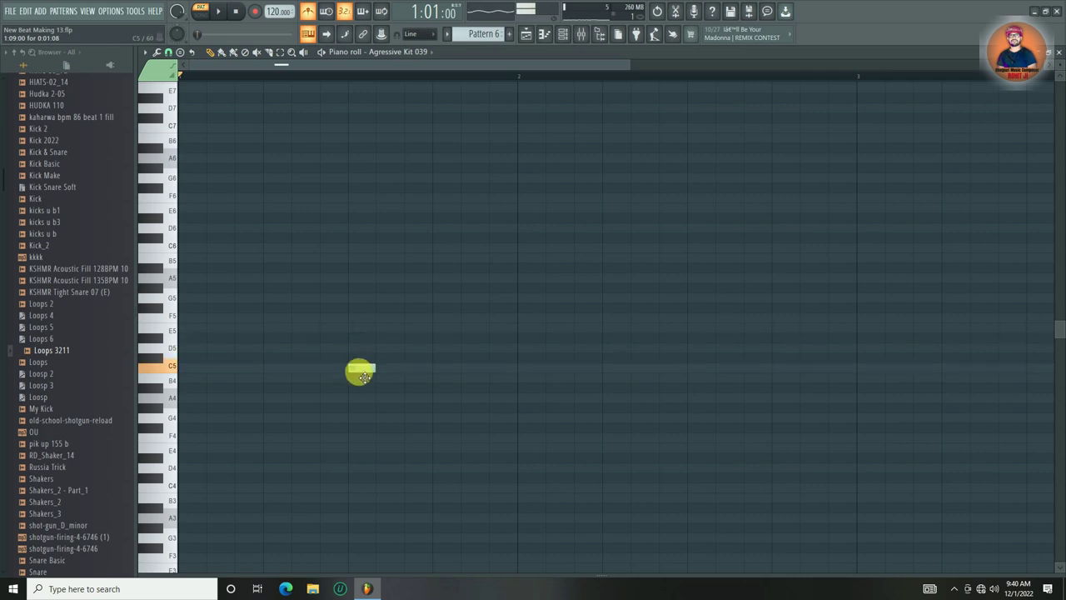
pyautogui.click(376, 397)
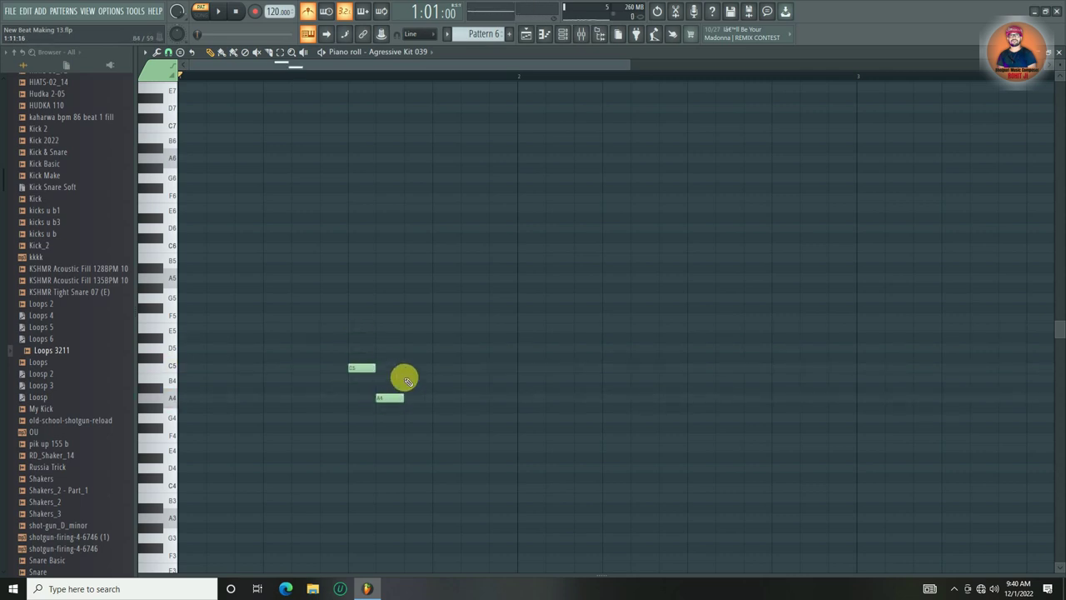
# - Target Tom_Kit_02_01_Hi and continue the fill with a C5 note and a B4 note directly after the Agressive Kit 039 notes
pyautogui.click(421, 51)
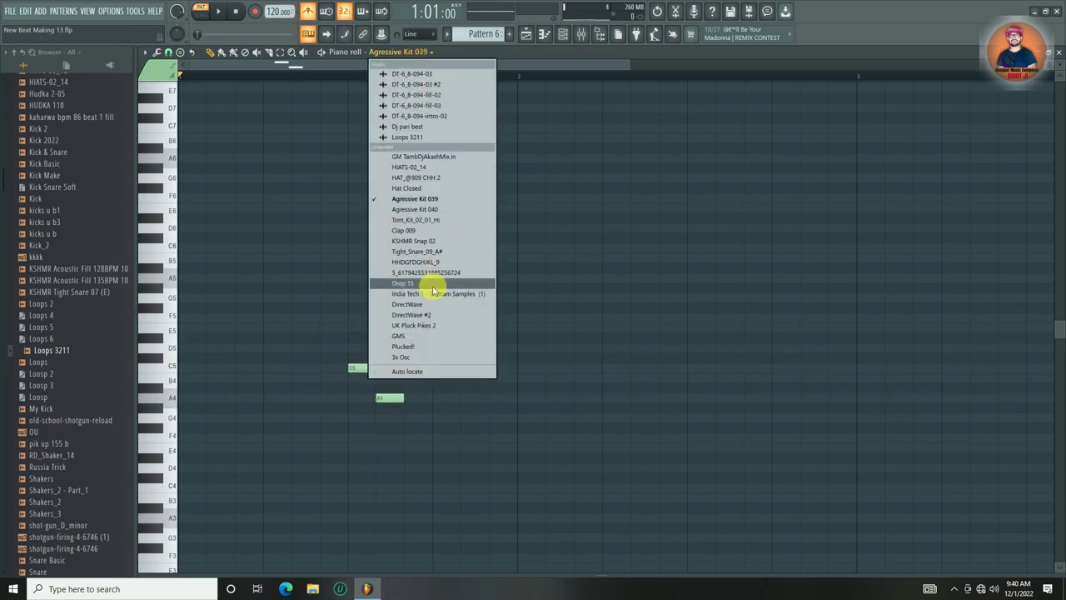
pyautogui.click(443, 220)
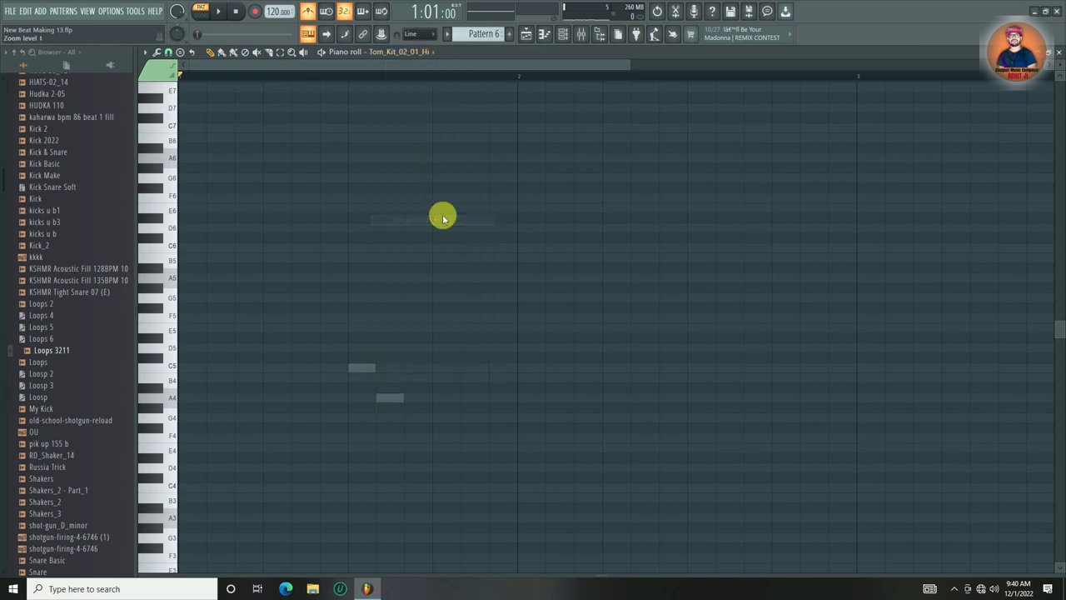
pyautogui.click(408, 369)
pyautogui.click(442, 381)
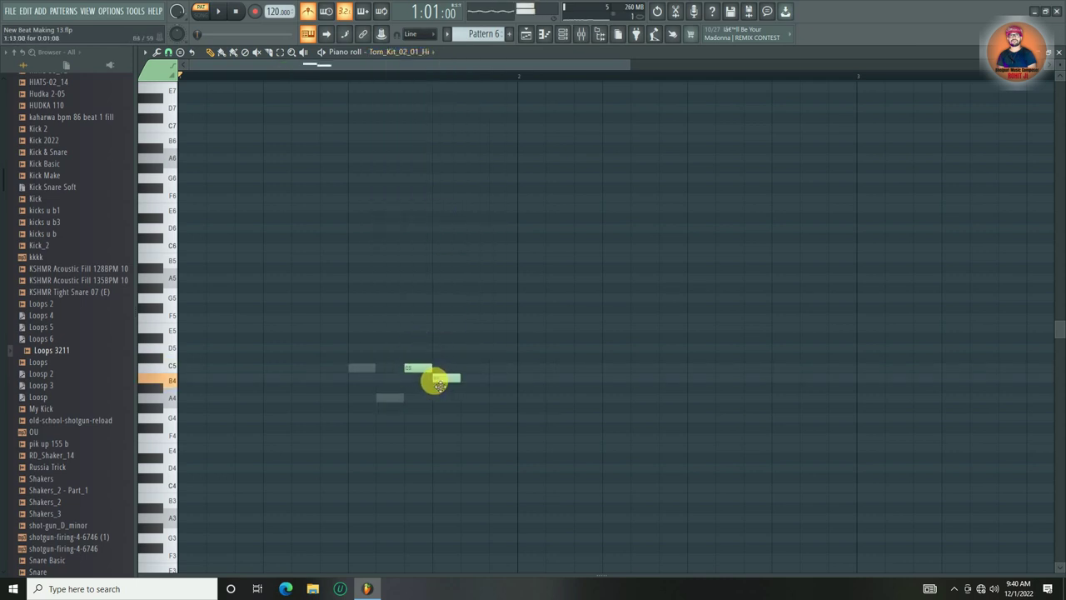
# - Target Agressive Kit 040, finish bar 1 with an A4 note and a B4 note, and play the fill through
pyautogui.click(410, 52)
pyautogui.click(433, 209)
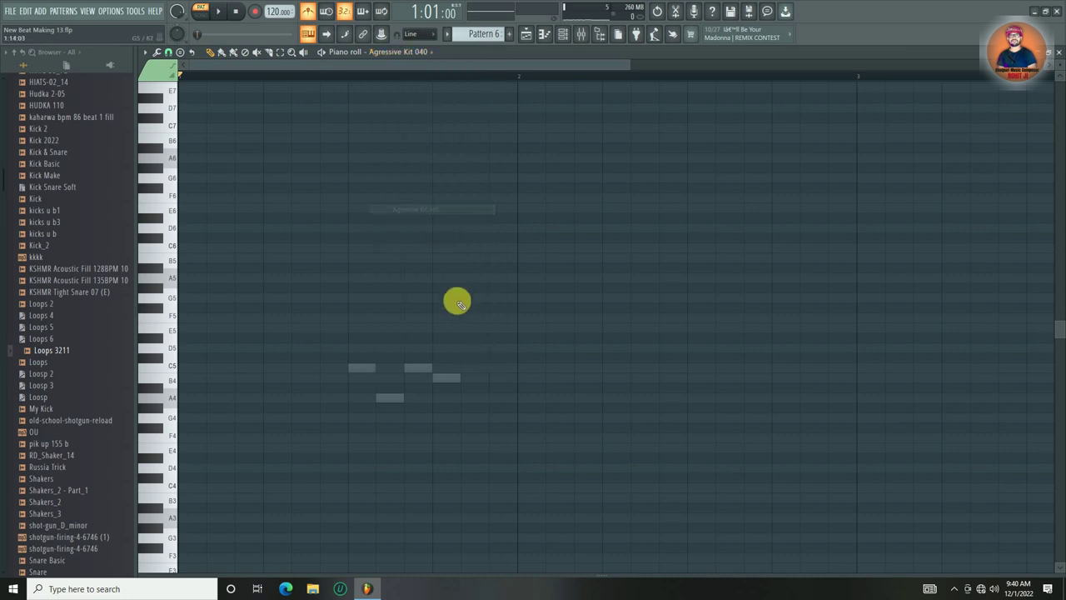
pyautogui.click(467, 399)
pyautogui.click(492, 378)
pyautogui.press('space')
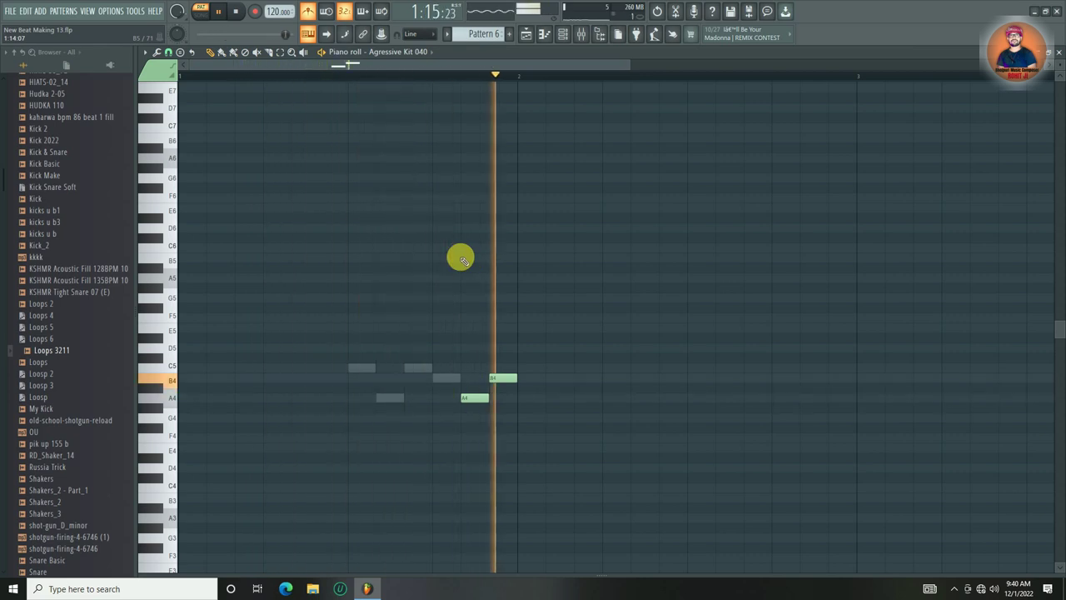
pyautogui.press('space')
# - Return to the playlist and place Pattern 6 on Track 14 at bar 14
pyautogui.click(1057, 52)
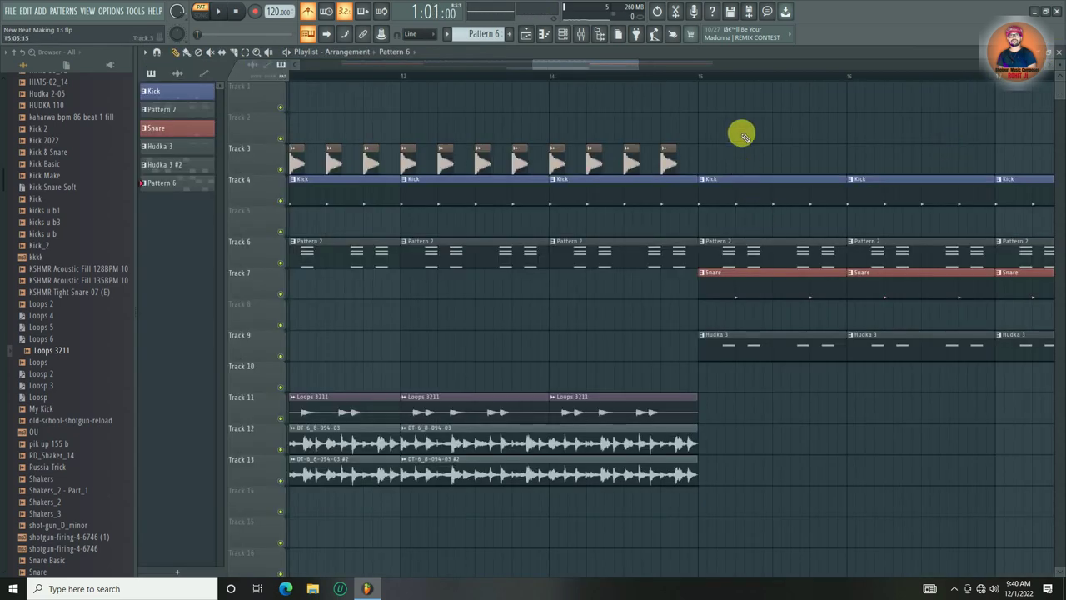
pyautogui.scroll(-3, 618, 77)
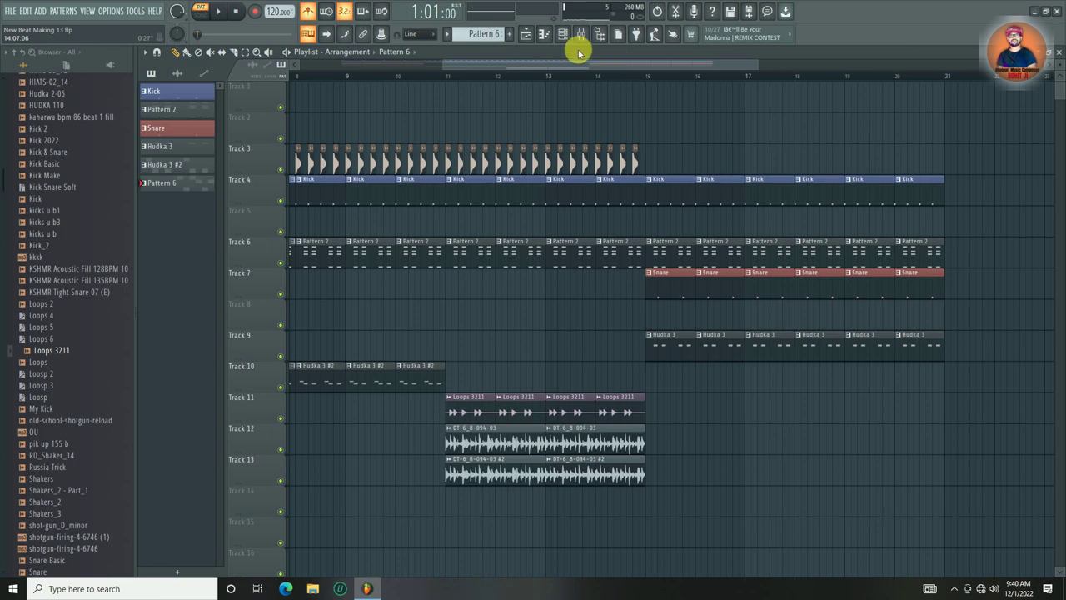
pyautogui.click(542, 33)
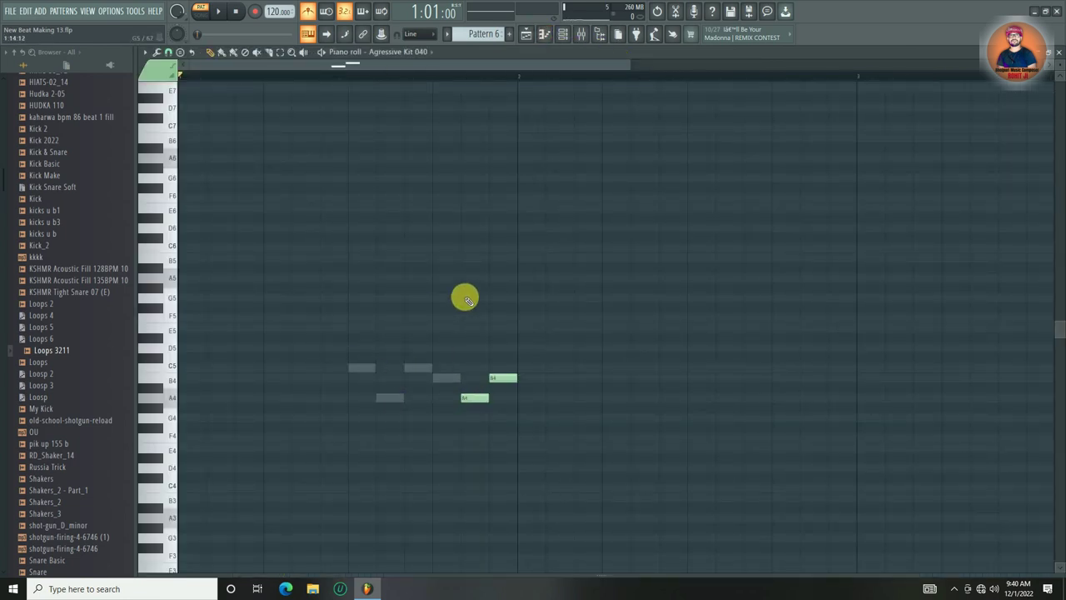
pyautogui.click(1058, 53)
pyautogui.scroll(-4, 609, 431)
pyautogui.click(617, 382)
# - Play the arrangement from bar 14 into bar 15 to hear the fill
pyautogui.click(597, 81)
pyautogui.press('space')
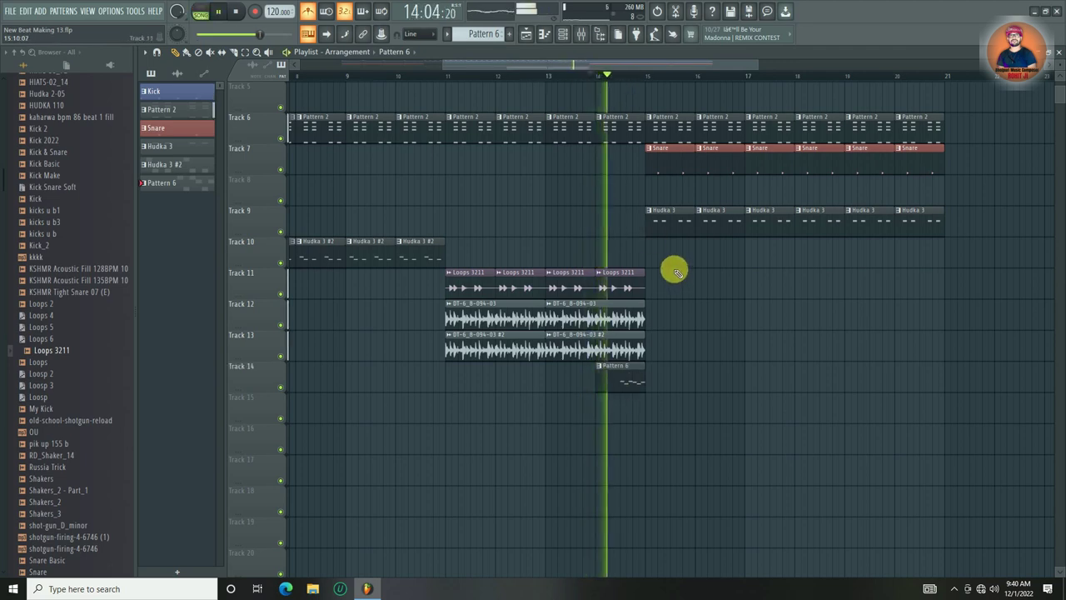
pyautogui.scroll(4, 673, 272)
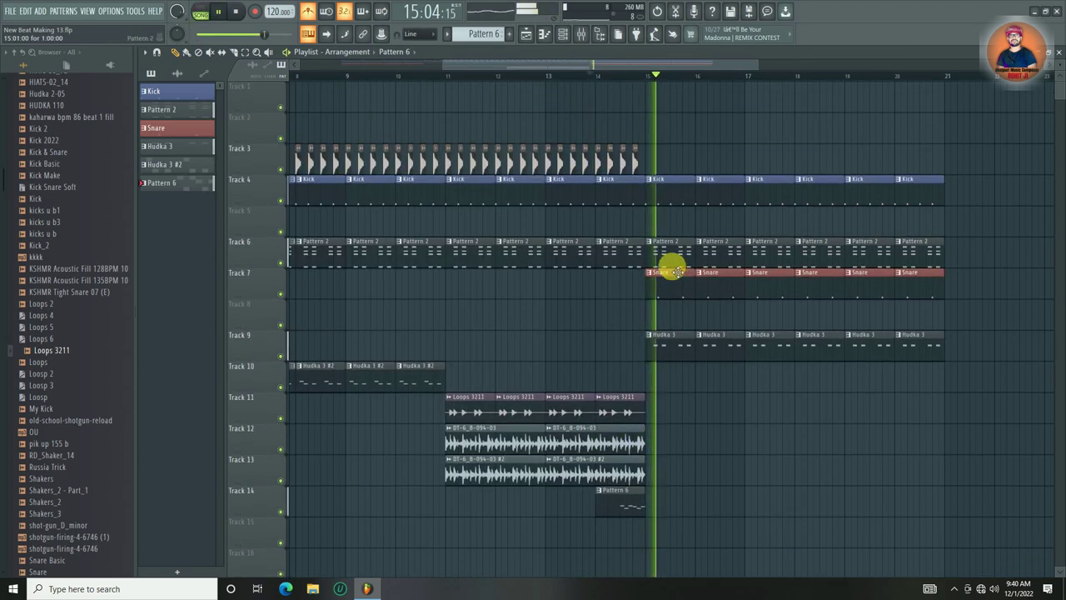
# - Delete the Track 3 hits in the second half of bar 14, trim the Kick, Pattern 2 and loop clips to mid-bar 14, and play the break
pyautogui.rightClick(626, 164)
pyautogui.moveTo(635, 176); pyautogui.dragTo(626, 458)
pyautogui.press('space')
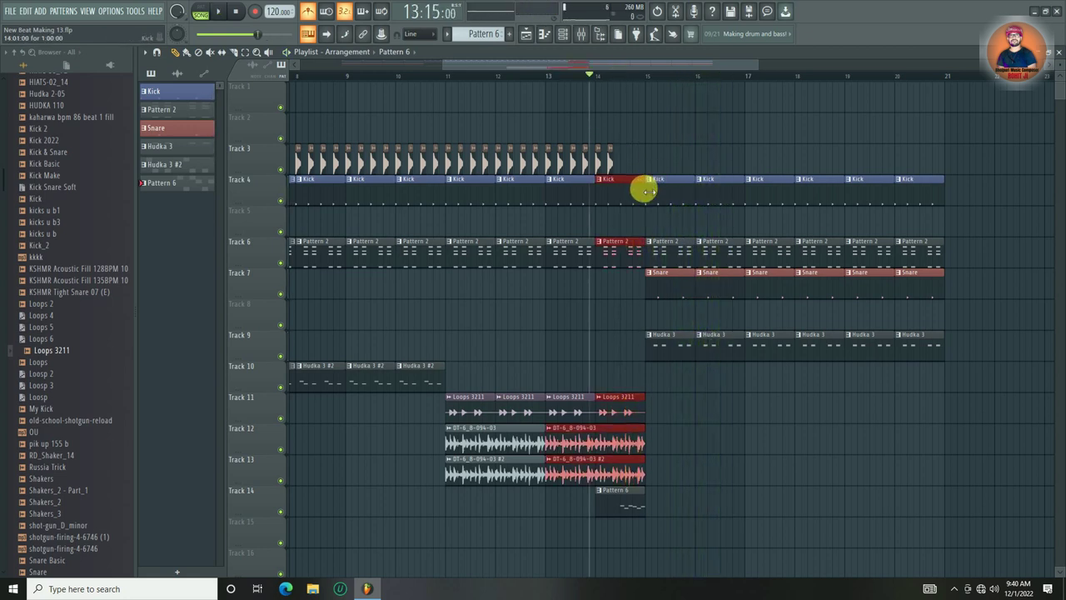
pyautogui.moveTo(645, 192); pyautogui.dragTo(622, 193)
pyautogui.click(733, 419)
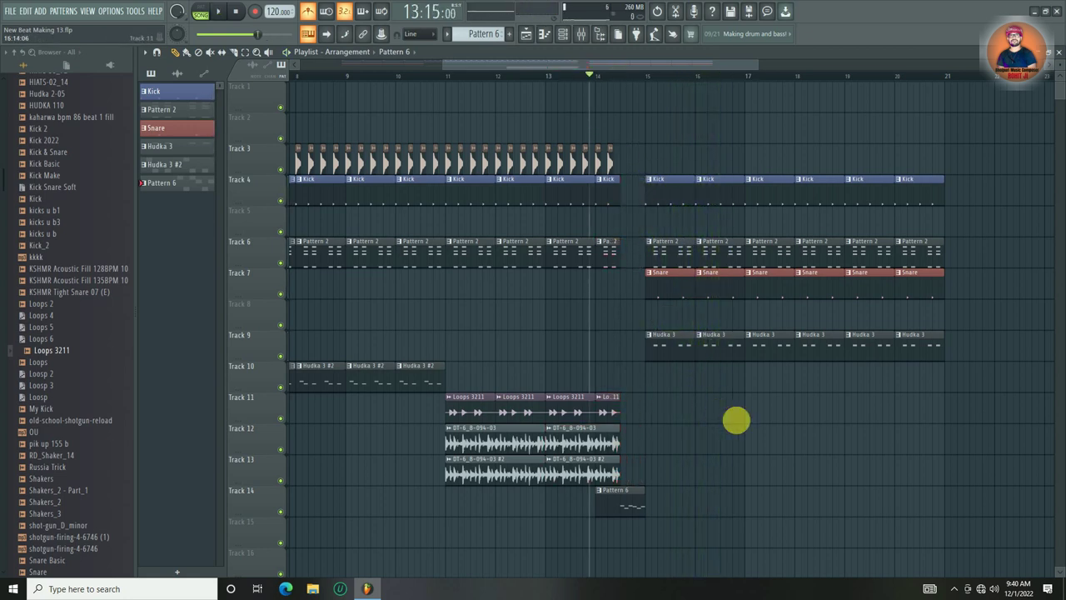
pyautogui.press('space')
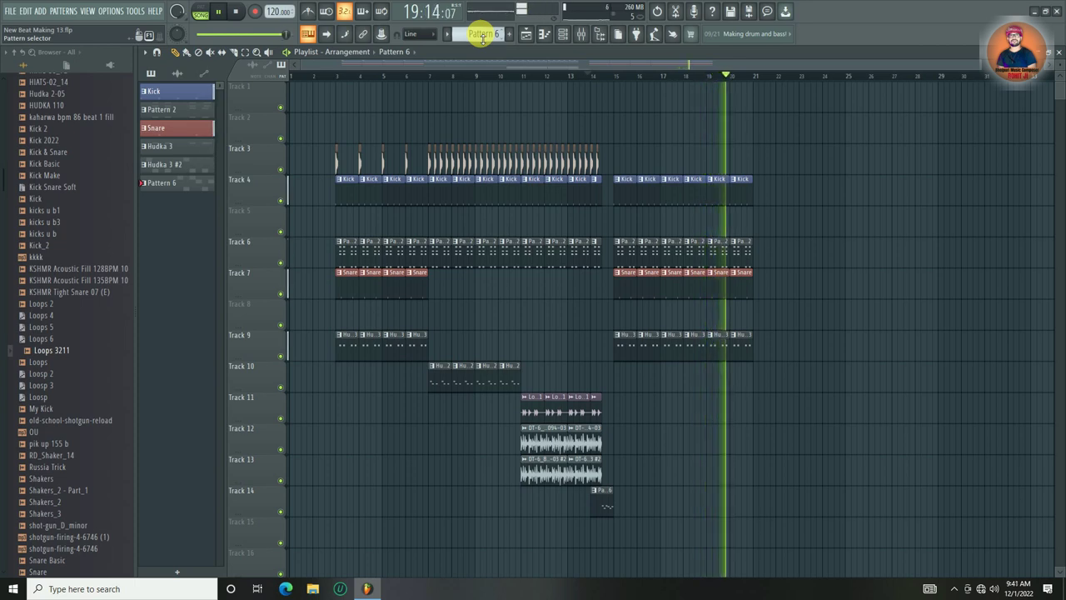
pyautogui.press('space')
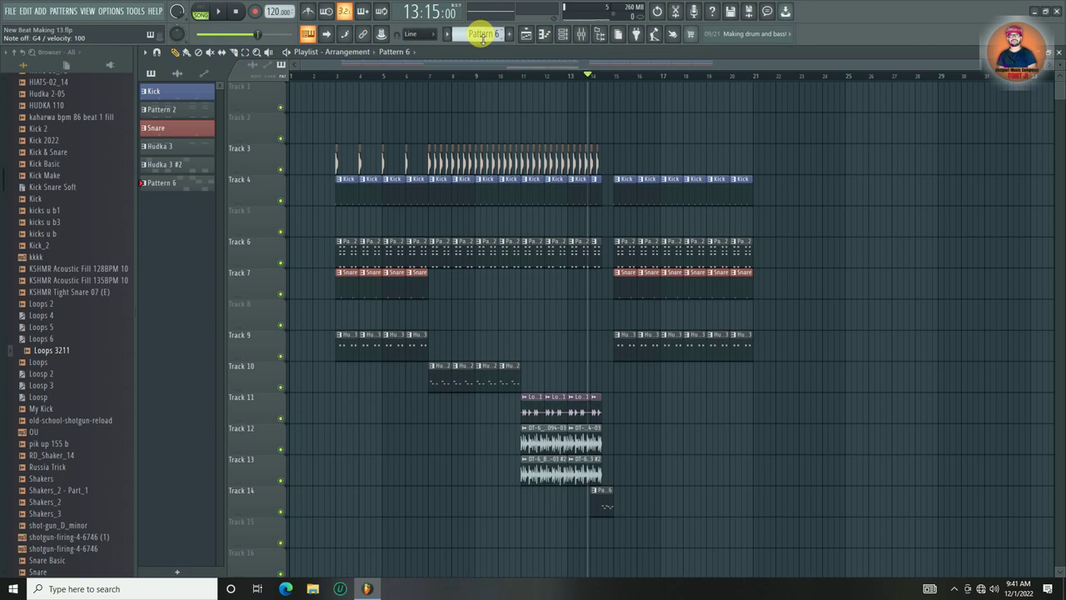
# - Rename Pattern 6 as Breck 1
pyautogui.rightClick(170, 183)
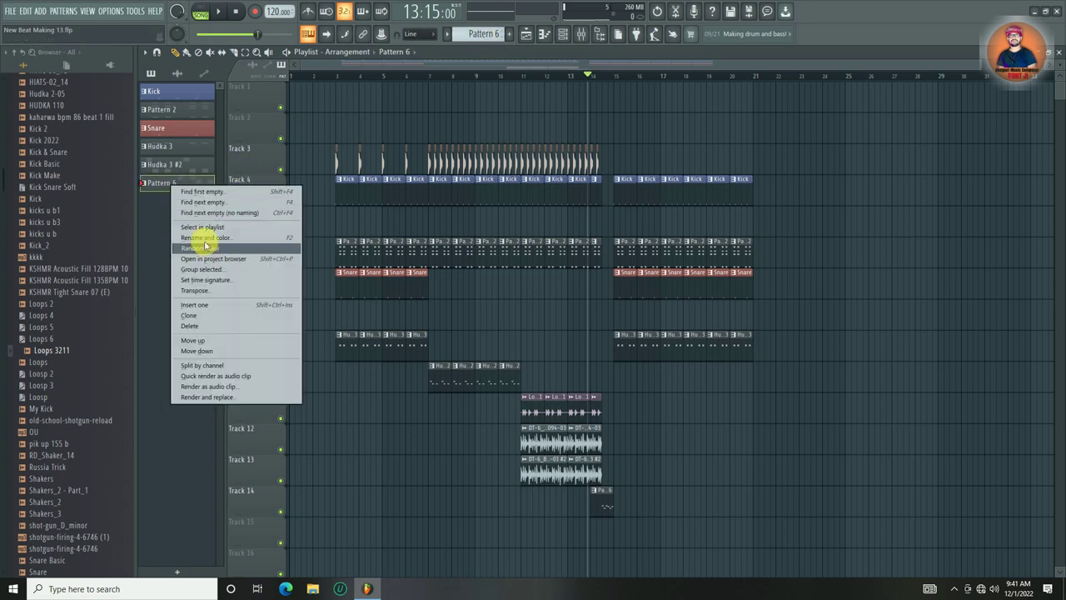
pyautogui.click(197, 237)
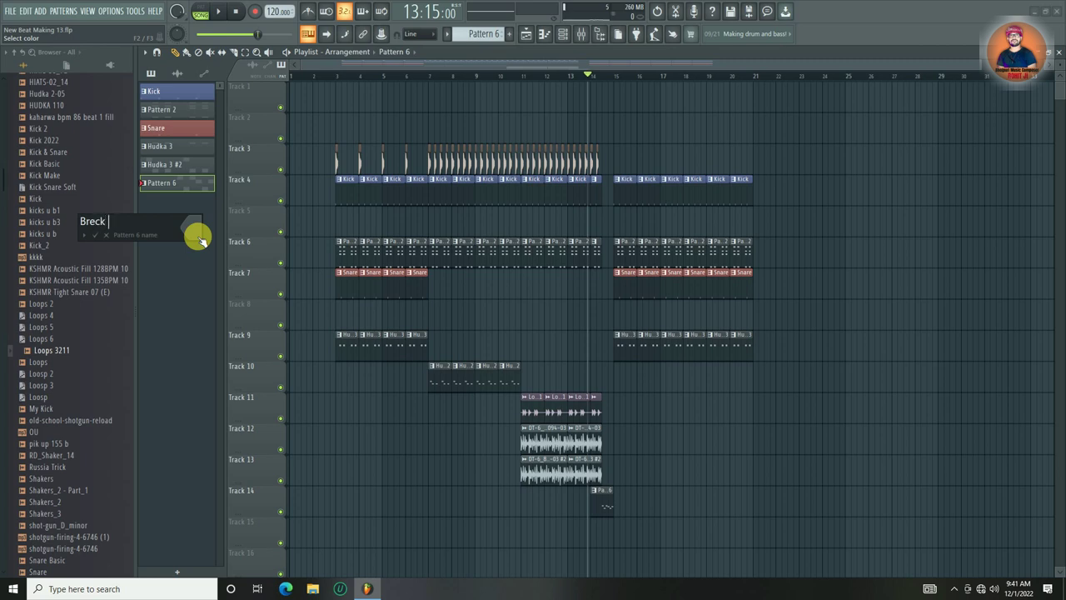
pyautogui.press('Return')
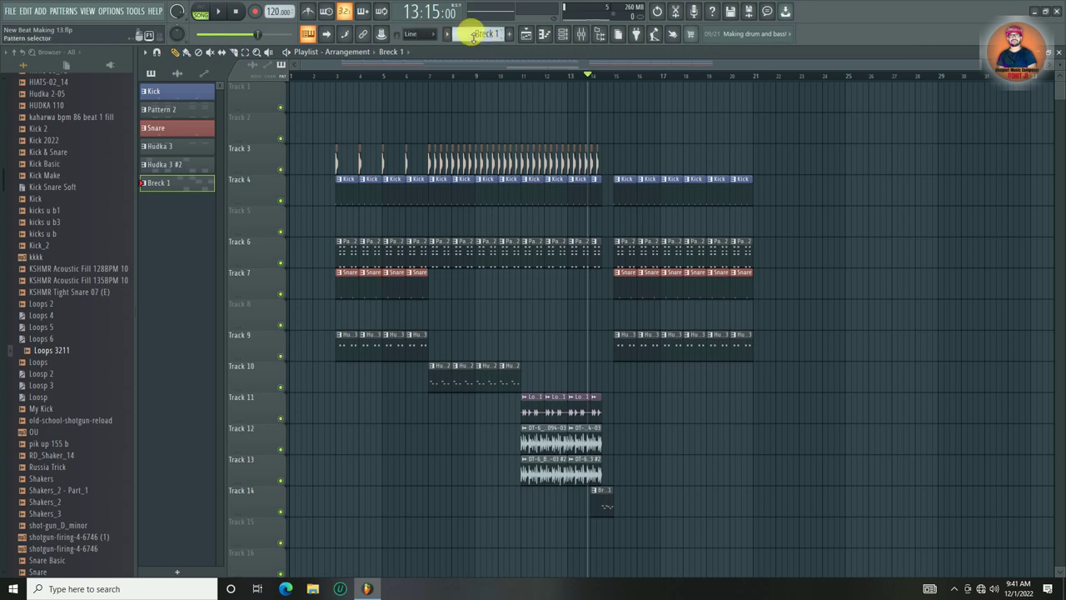
# - Create Pattern 7 and fill the second half of bar 1 with six consecutive C5 notes for Agressive Kit 039
pyautogui.press('F4')
pyautogui.click(543, 34)
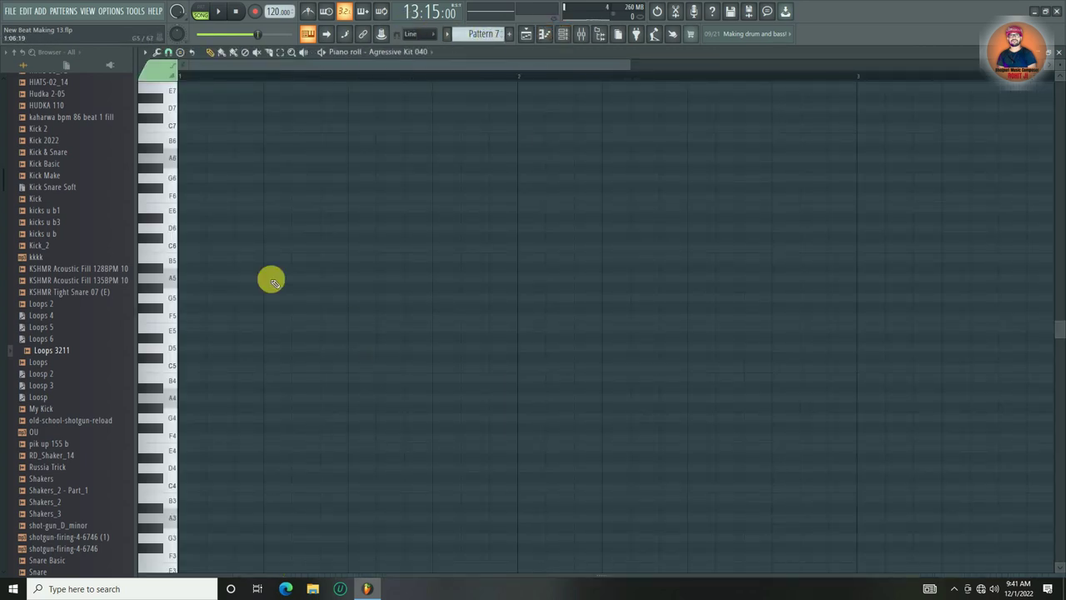
pyautogui.click(397, 52)
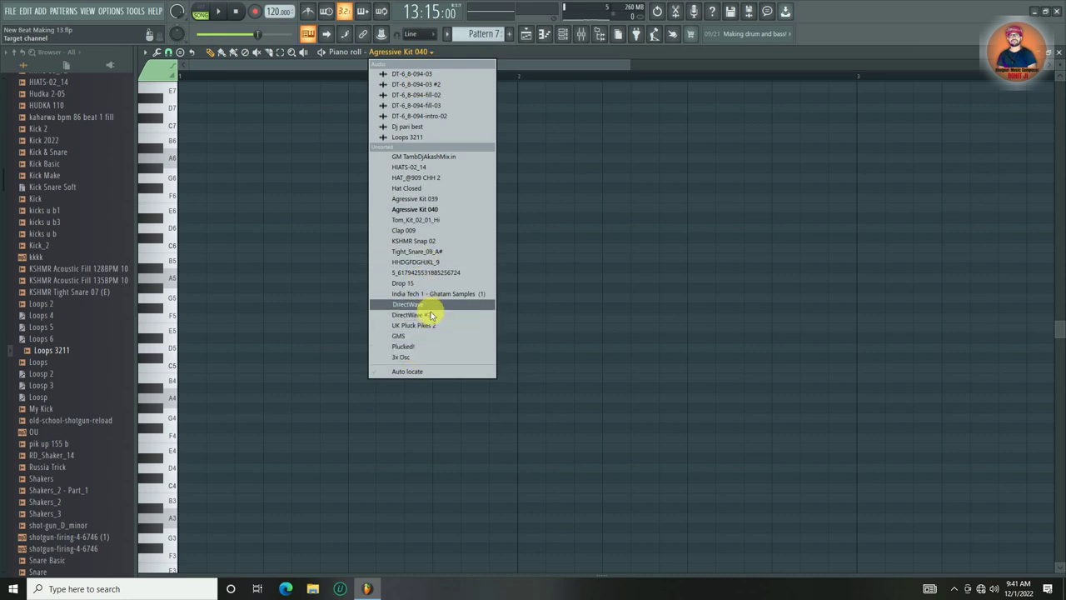
pyautogui.click(421, 198)
pyautogui.moveTo(354, 421)
pyautogui.mouseDown()
pyautogui.moveTo(376, 414)
pyautogui.moveTo(359, 399)
pyautogui.moveTo(358, 340)
pyautogui.moveTo(360, 377)
pyautogui.moveTo(495, 368)
pyautogui.mouseUp()
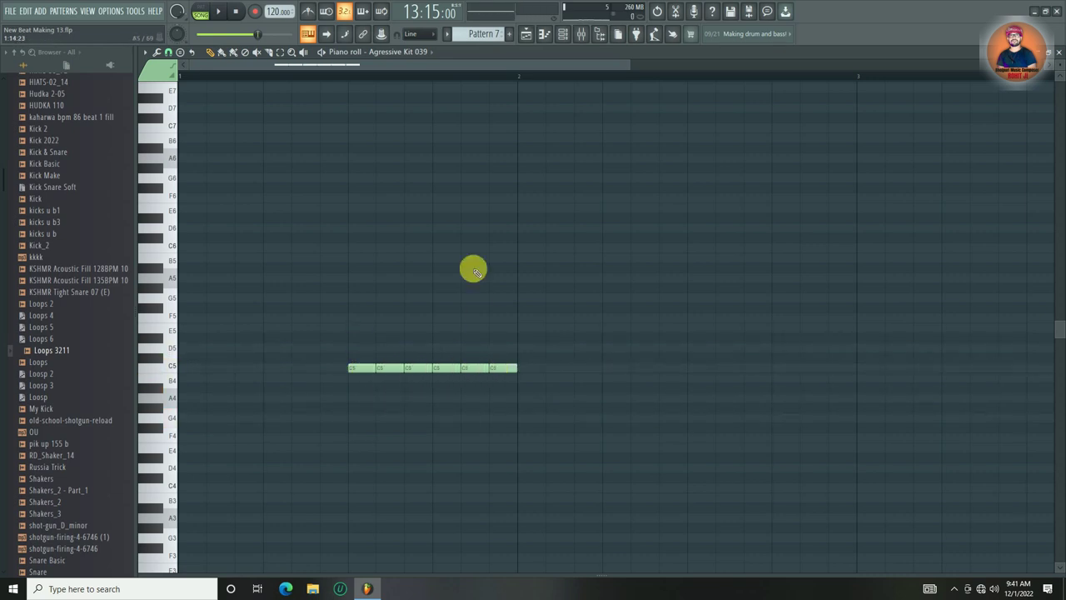
# - Shape the six C5 notes' velocities into a rising ramp and close the piano roll
pyautogui.moveTo(399, 576); pyautogui.dragTo(400, 371)
pyautogui.moveTo(350, 505)
pyautogui.mouseDown()
pyautogui.moveTo(442, 448)
pyautogui.moveTo(509, 433)
pyautogui.mouseUp()
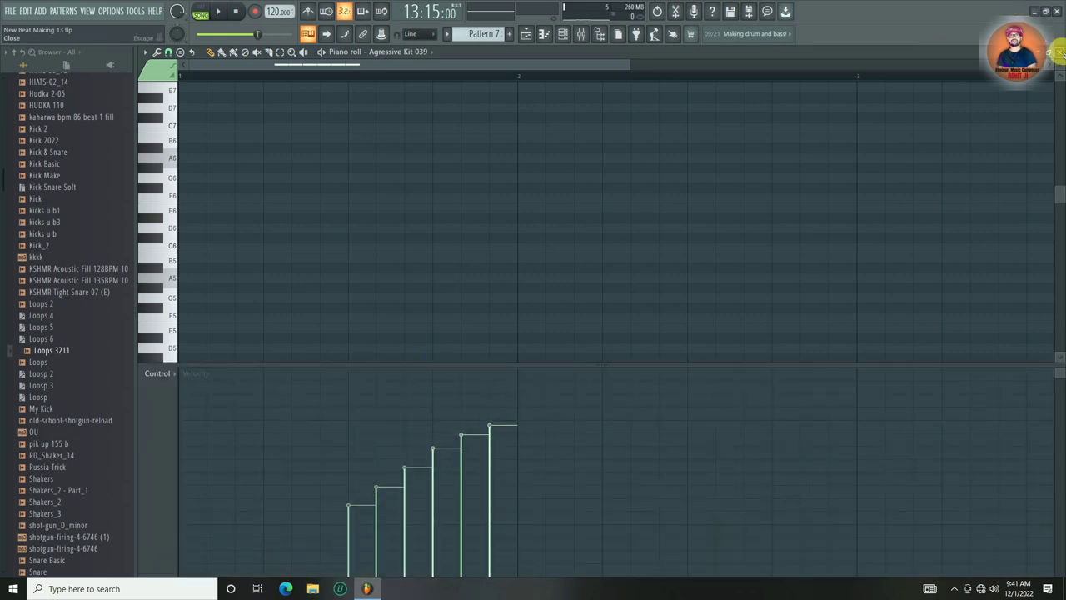
pyautogui.click(1058, 53)
# - Play from bar 15 and place Pattern 7 on Track 14 at bar 20
pyautogui.click(613, 79)
pyautogui.press('space')
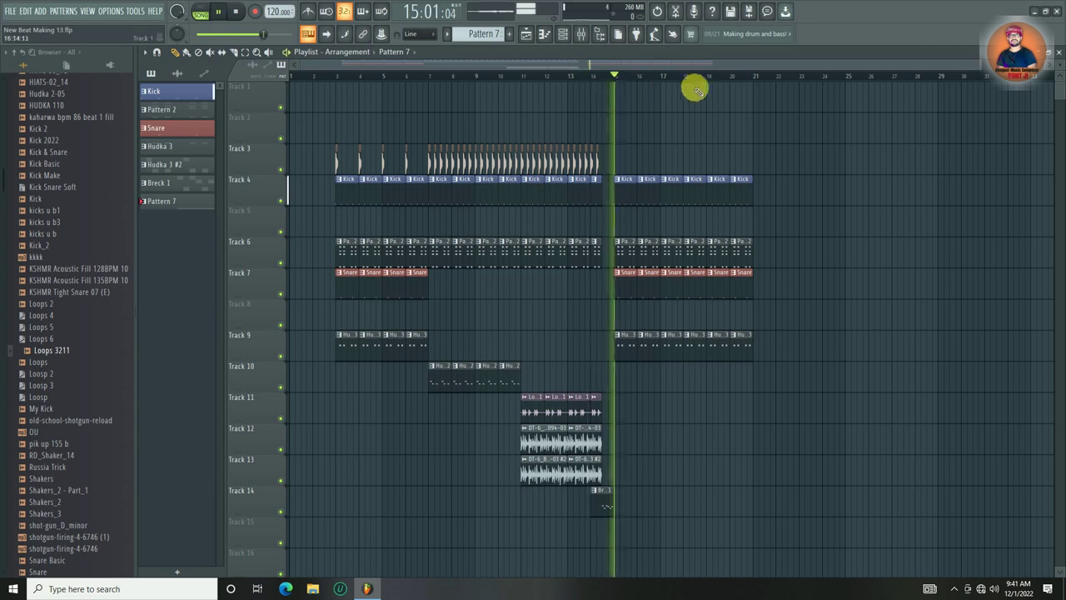
pyautogui.scroll(4, 760, 79)
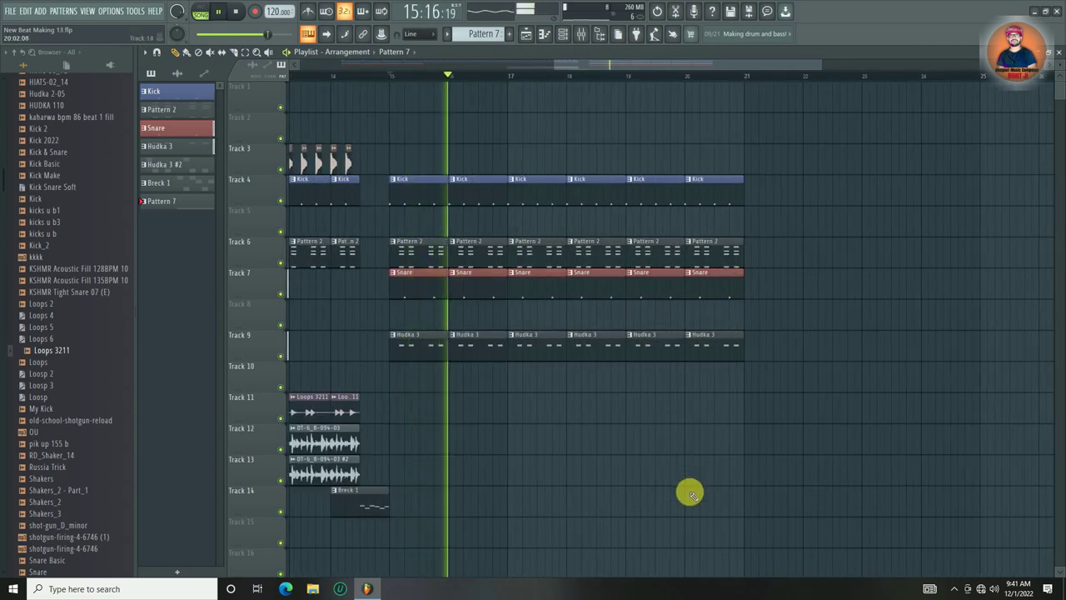
pyautogui.click(690, 495)
pyautogui.moveTo(716, 512); pyautogui.dragTo(707, 507)
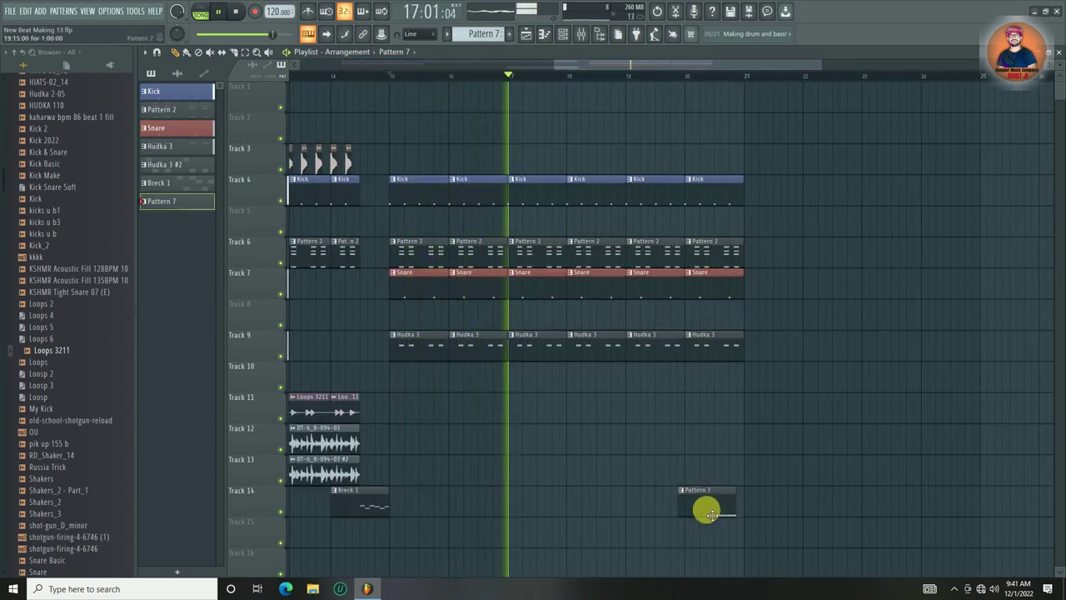
# - Play bar 20 to hear the Pattern 7 roll, and set the playhead to the start of bar 20
pyautogui.click(705, 78)
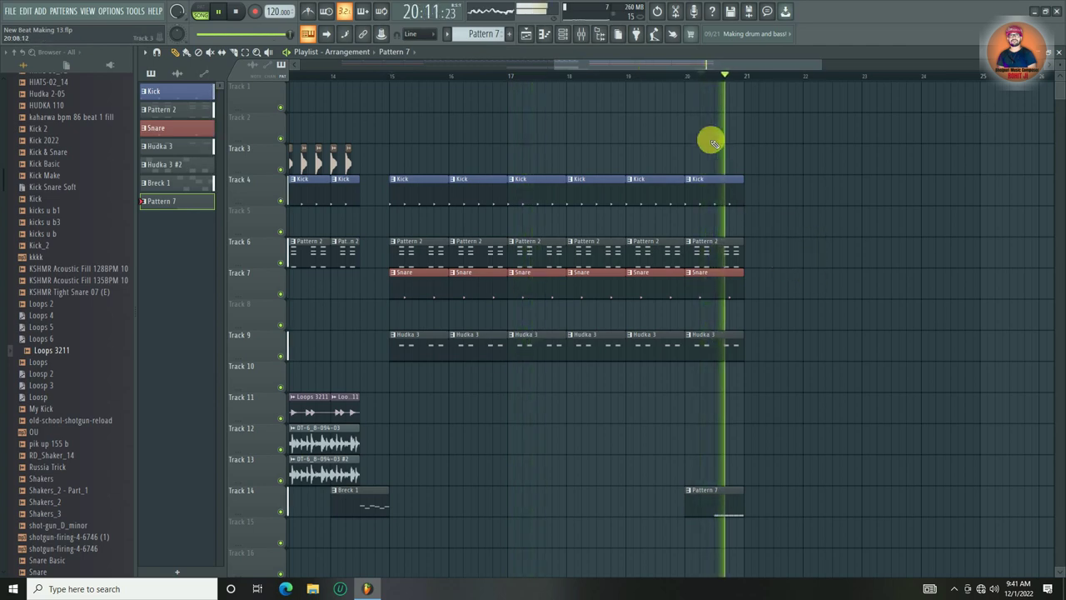
pyautogui.scroll(-4, 741, 76)
pyautogui.press('space')
pyautogui.scroll(-1, 745, 79)
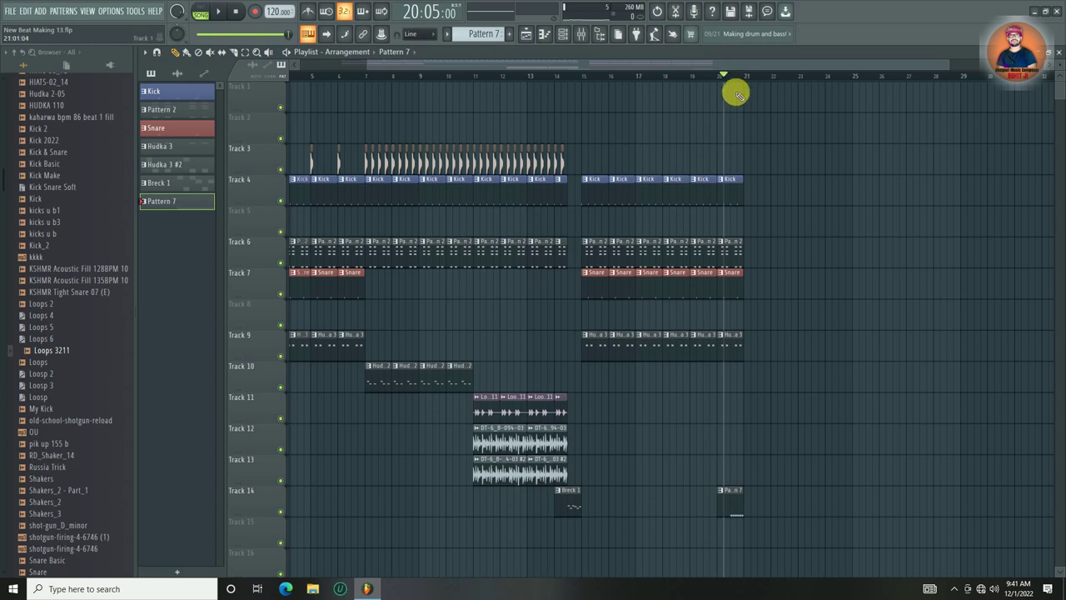
pyautogui.scroll(6, 736, 81)
pyautogui.click(693, 80)
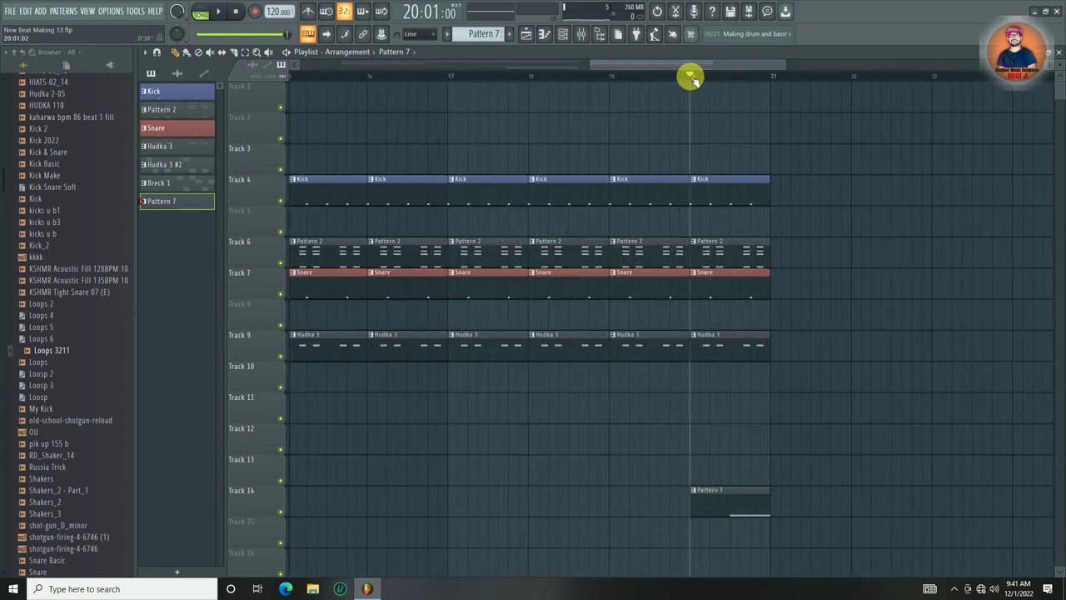
pyautogui.scroll(-5, 693, 80)
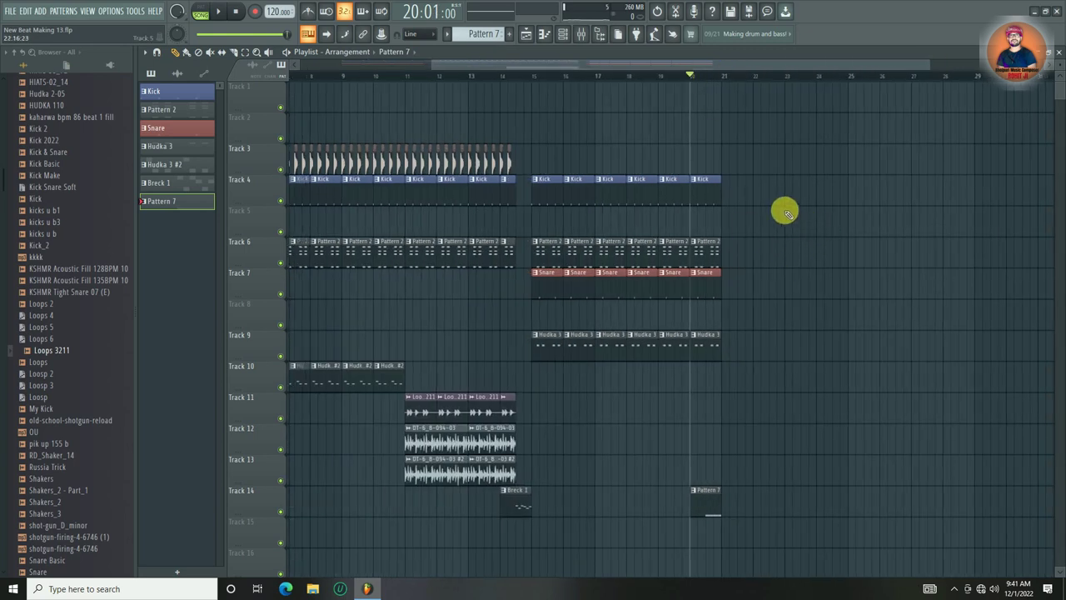
pyautogui.scroll(-2, 667, 74)
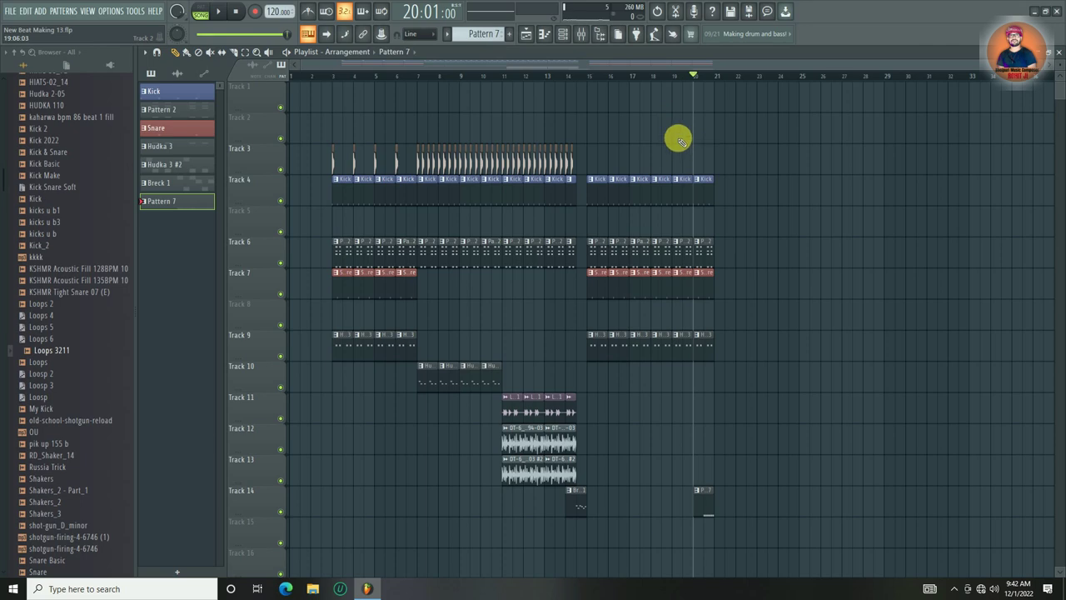
pyautogui.scroll(4, 725, 77)
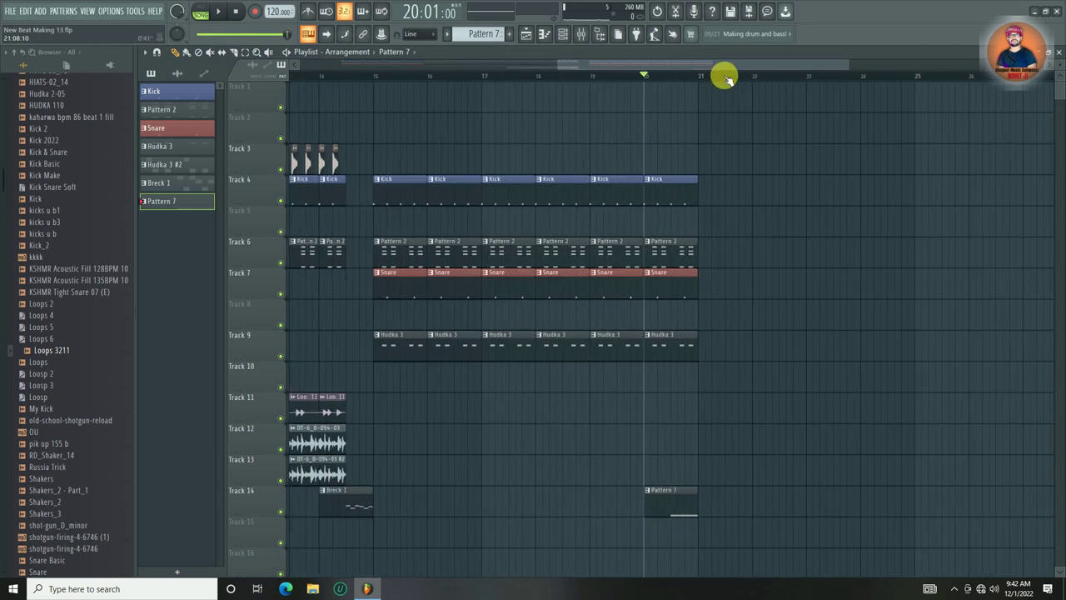
pyautogui.scroll(-4, 725, 78)
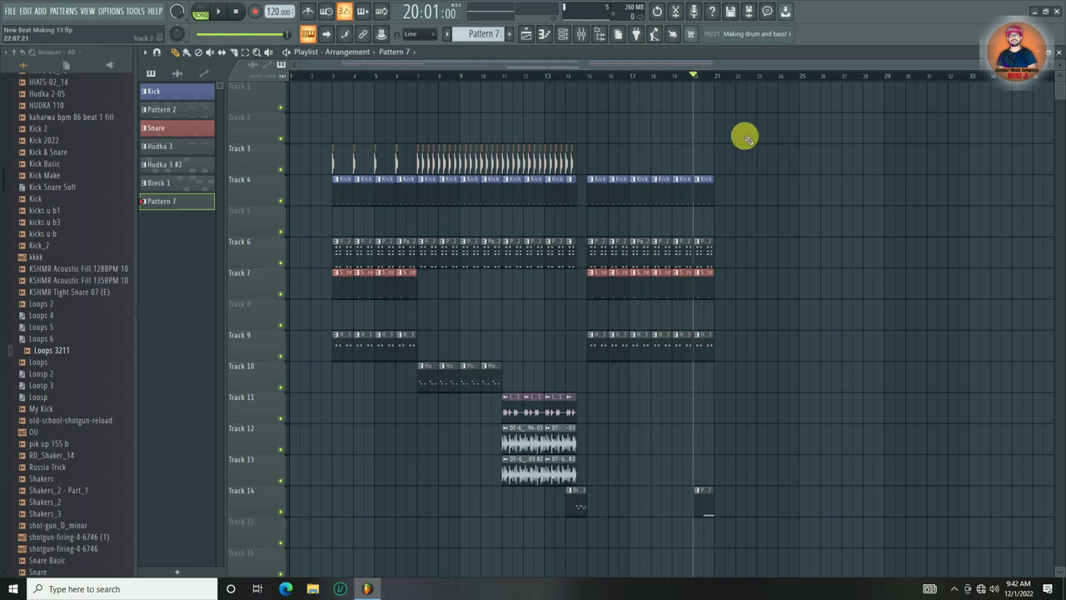
# - Shorten the bar 20 clips on Tracks 4, 6, 7 and 9 to end at the middle of the bar
pyautogui.scroll(4, 719, 78)
pyautogui.moveTo(723, 174); pyautogui.dragTo(673, 379)
pyautogui.moveTo(705, 197); pyautogui.dragTo(684, 197)
pyautogui.scroll(-4, 676, 84)
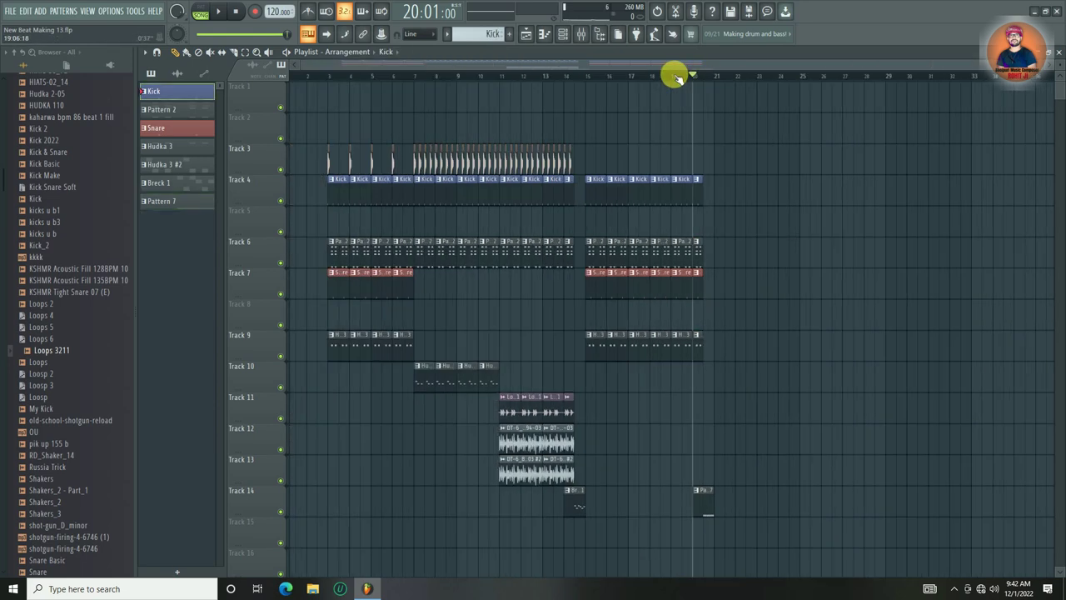
pyautogui.scroll(4, 433, 85)
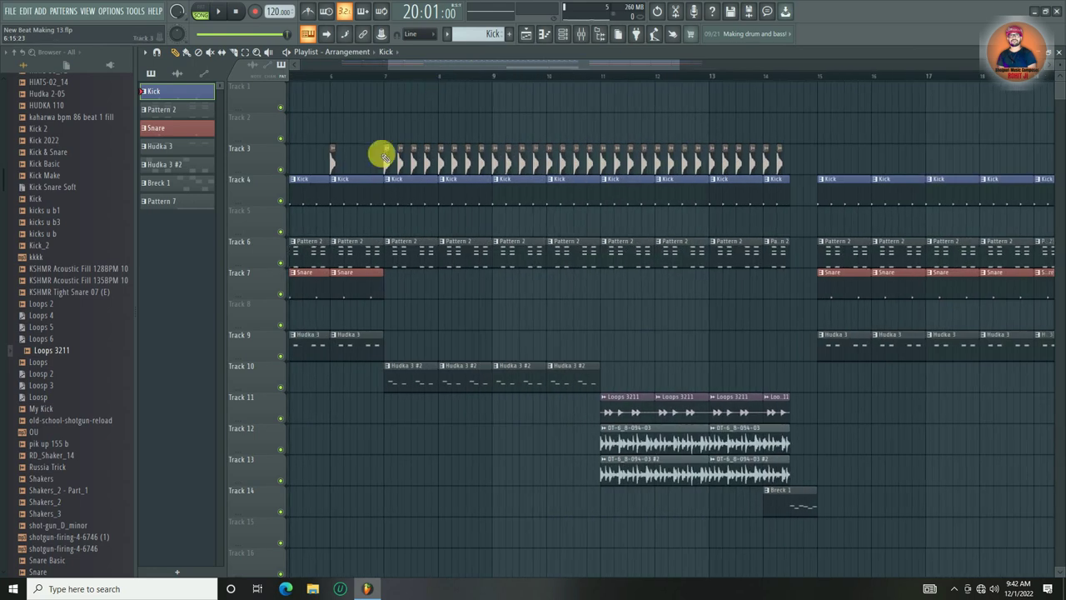
pyautogui.moveTo(383, 113); pyautogui.dragTo(595, 389)
pyautogui.scroll(-4, 556, 81)
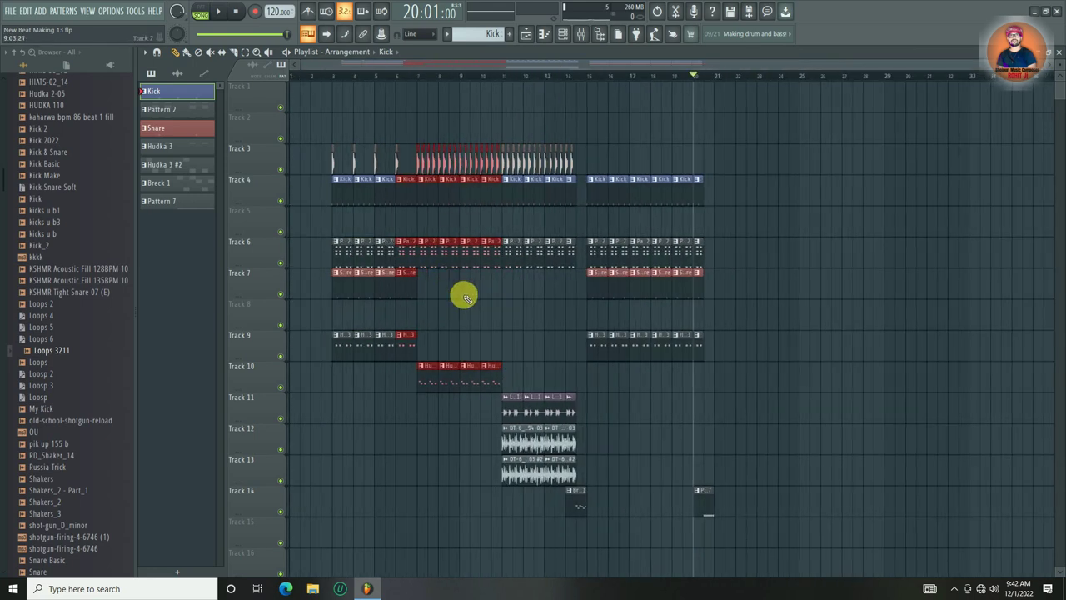
pyautogui.click(416, 139)
# - Copy the bar 7 to 10 clips on Tracks 3, 4, 6 and 10 so the copies start at bar 21
pyautogui.moveTo(418, 136); pyautogui.dragTo(595, 374)
pyautogui.scroll(3, 410, 76)
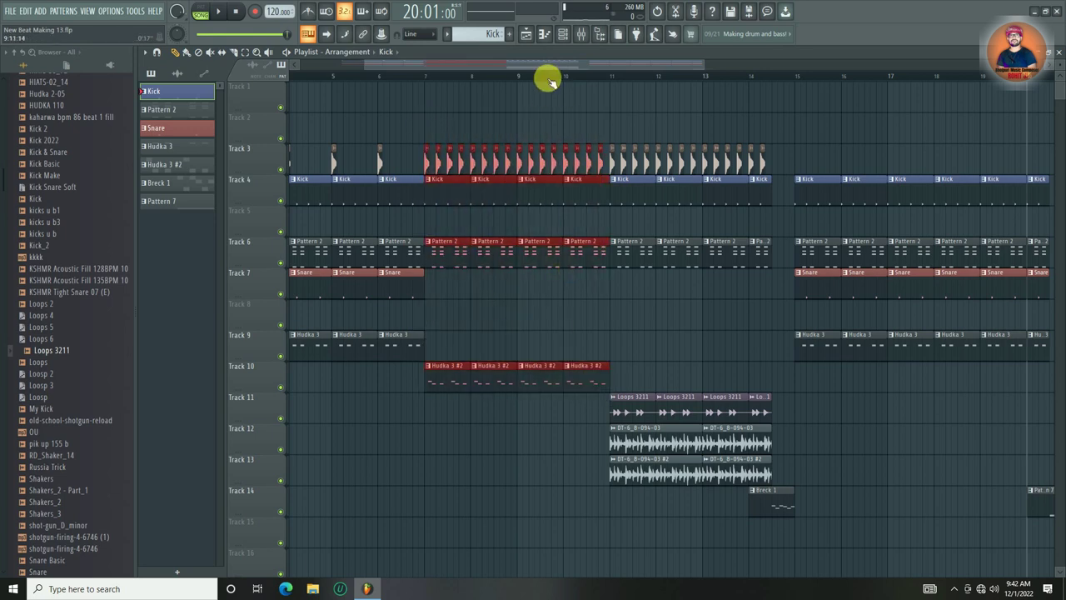
pyautogui.scroll(-3, 543, 83)
pyautogui.moveTo(431, 194); pyautogui.dragTo(724, 200)
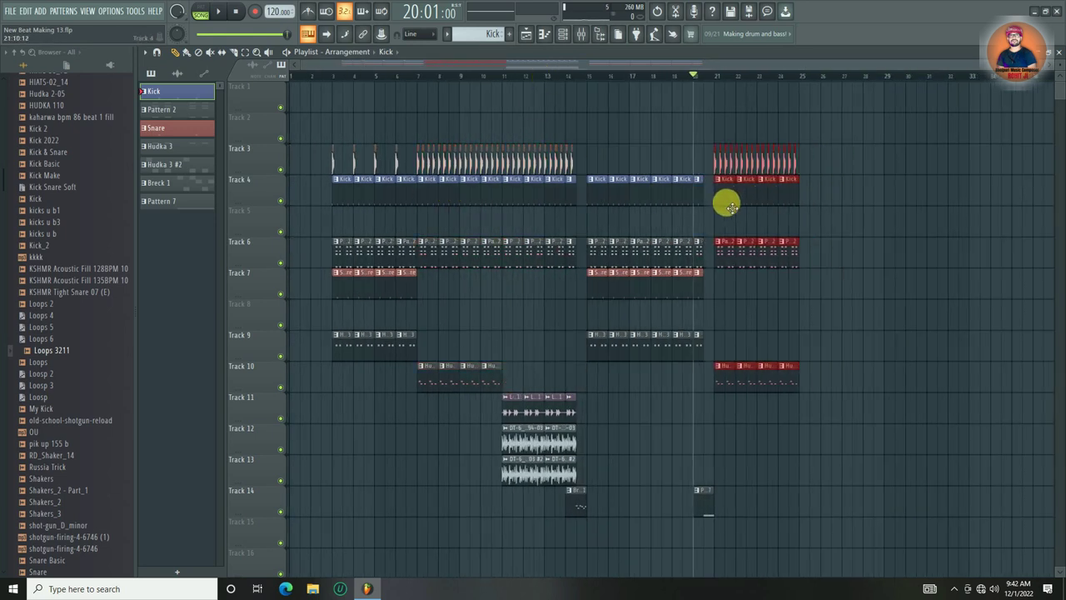
# - Play from bar 20 to hear the roll leading into the copied section at bar 21
pyautogui.click(696, 85)
pyautogui.press('space')
pyautogui.rightClick(698, 87)
pyautogui.rightClick(698, 105)
pyautogui.scroll(3, 763, 75)
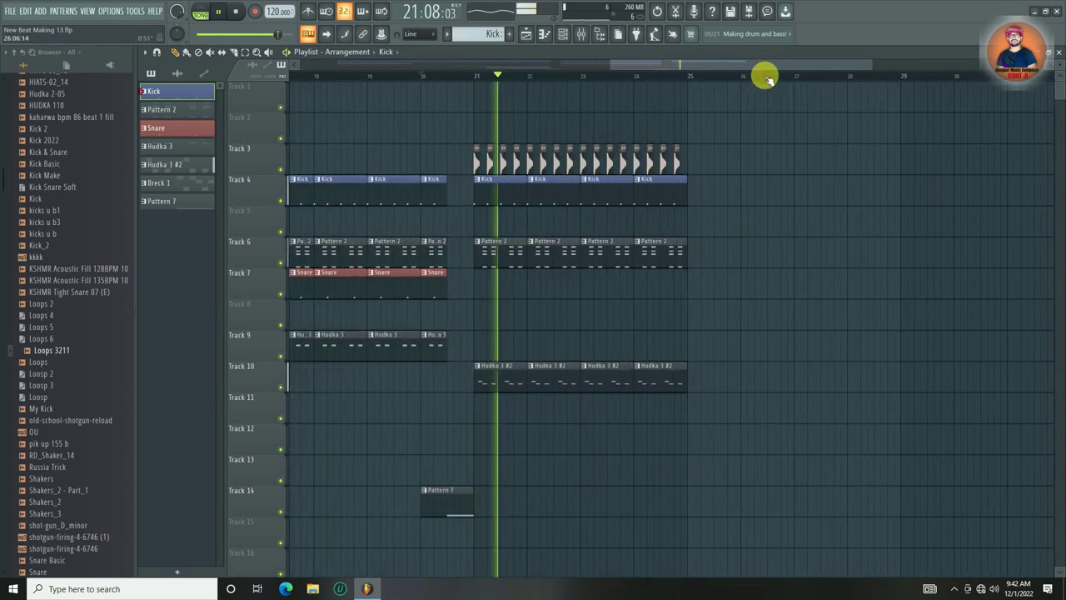
pyautogui.scroll(-3, 769, 80)
pyautogui.scroll(3, 703, 78)
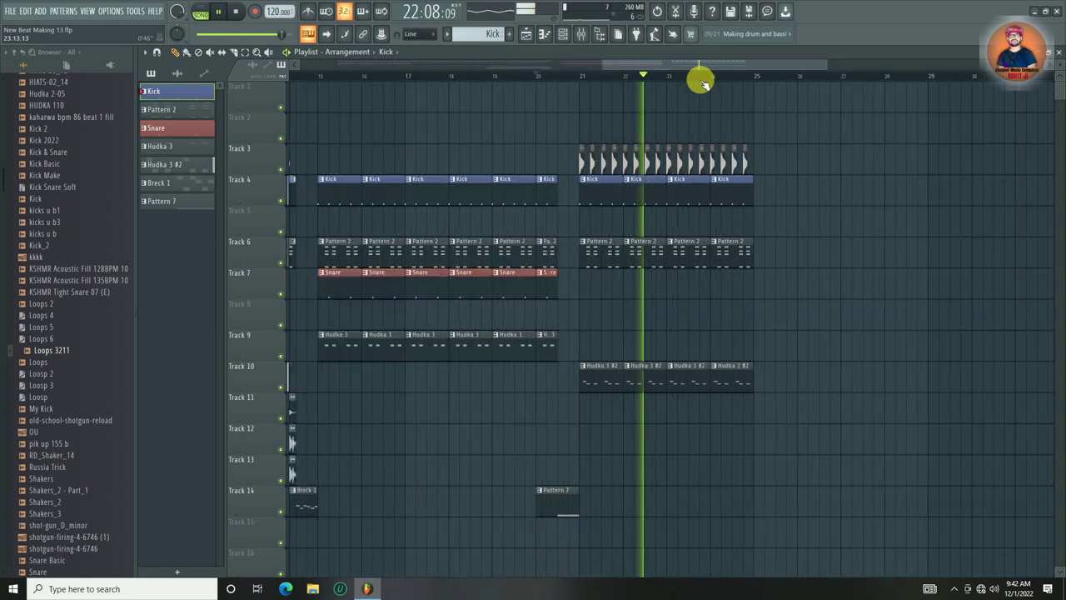
pyautogui.scroll(-3, 702, 78)
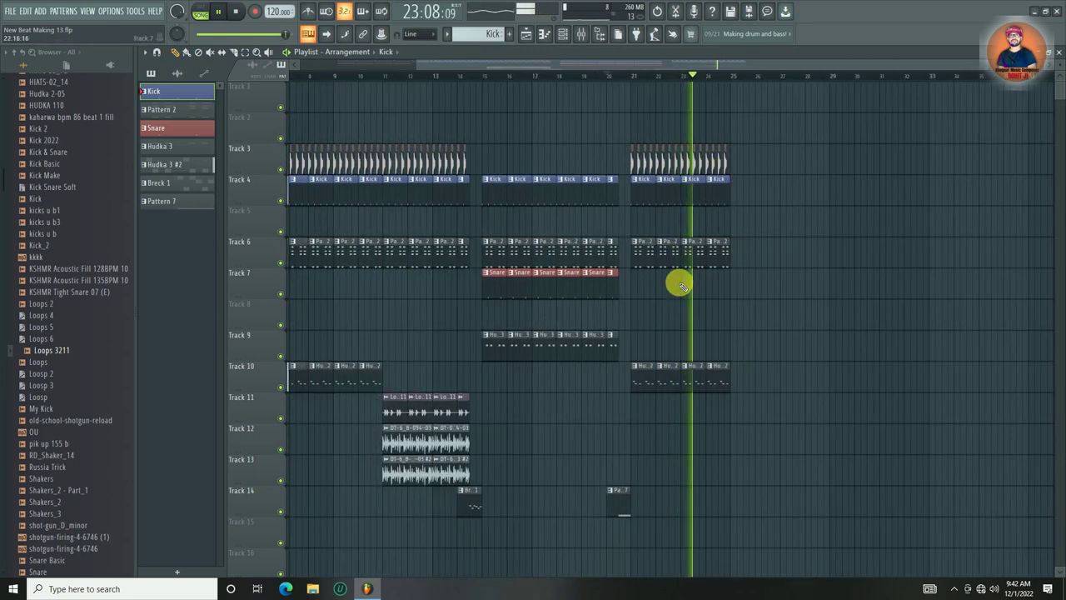
# - Duplicate the bar 21 to 24 section so it runs through bar 28, and return the stopped playhead to bar 21
pyautogui.moveTo(758, 147); pyautogui.dragTo(631, 372)
pyautogui.hotkey('ctrl', 'b')
pyautogui.click(631, 76)
pyautogui.keyDown('ctrl'); pyautogui.click(844, 303); pyautogui.keyUp('ctrl')
pyautogui.press('space')
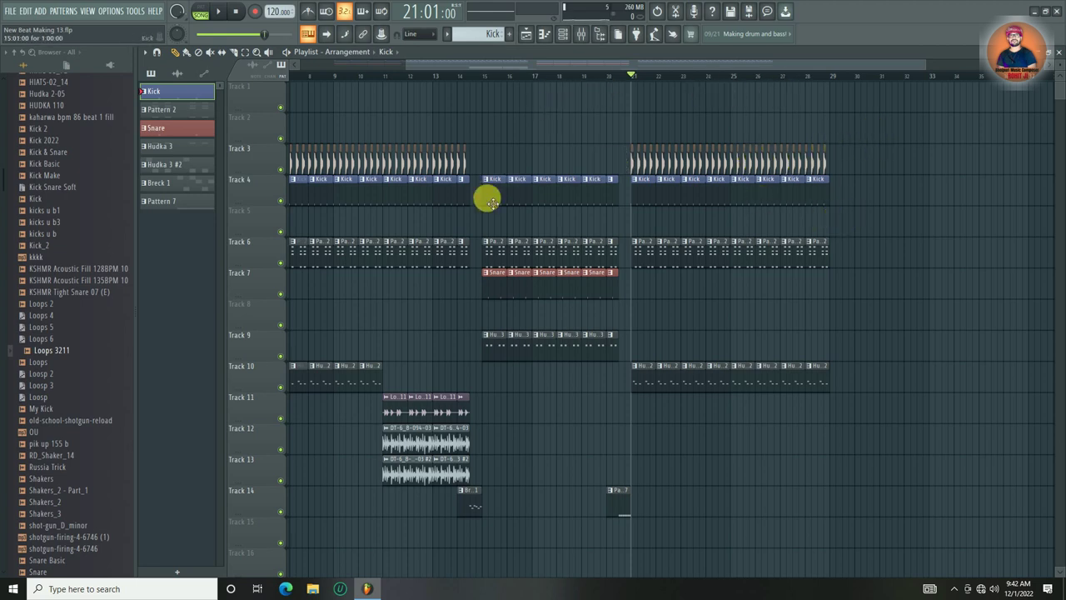
# - Place Pattern 7 on Track 14 at bar 28 and copy the bar 15 to 16 clips on Tracks 4, 6, 7 and 9 to bar 29
pyautogui.click(618, 510)
pyautogui.click(808, 505)
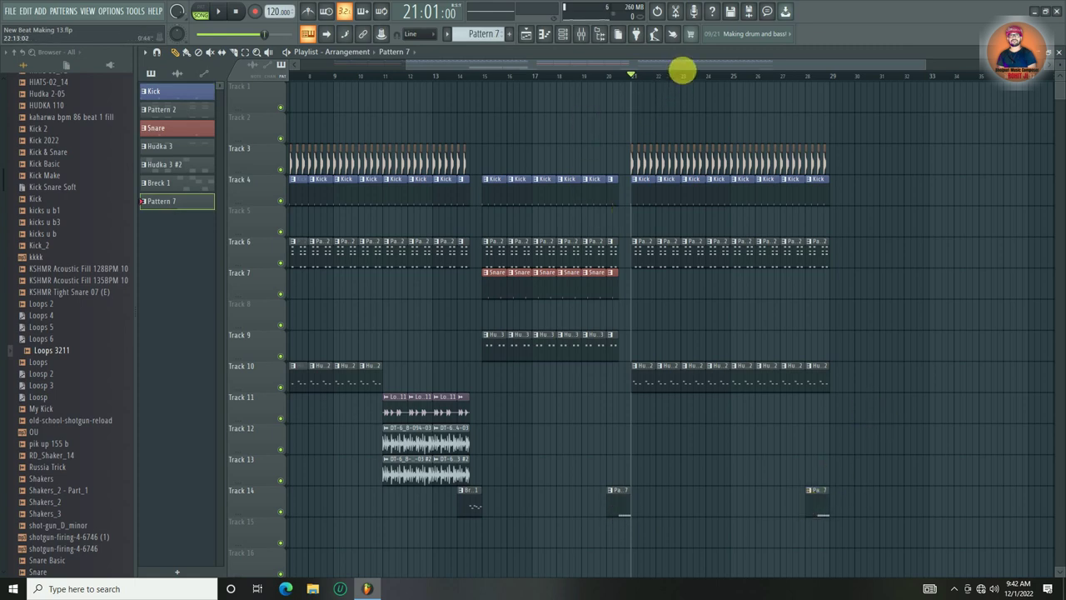
pyautogui.moveTo(524, 148); pyautogui.dragTo(483, 387)
pyautogui.moveTo(495, 278); pyautogui.dragTo(843, 298)
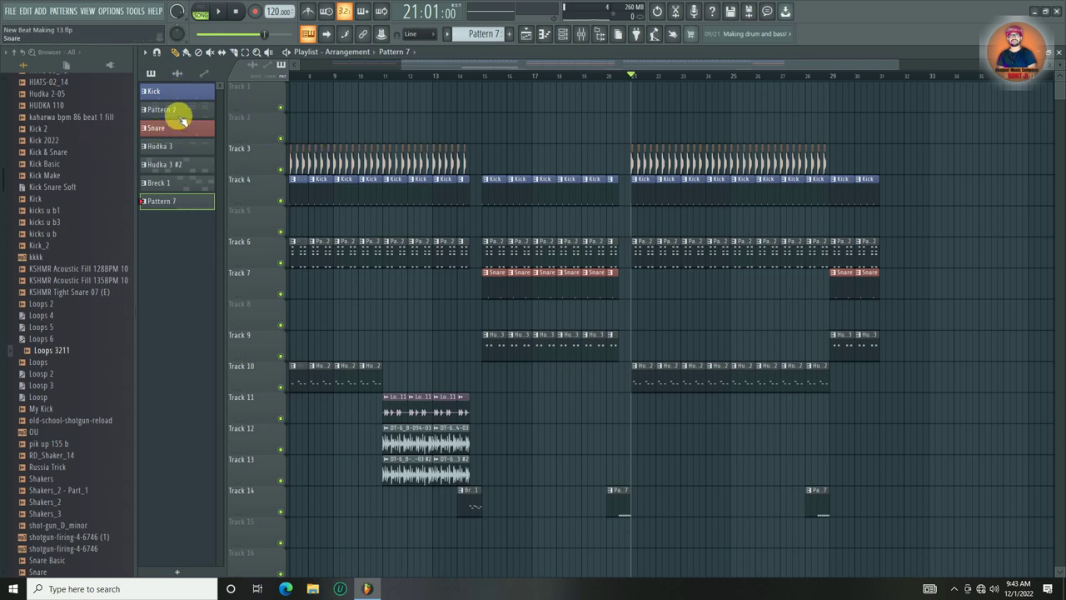
# - Audition the DT-6_B-094 fill clips in the audio clip list and place DT-6_B-094-intro-02 on Track 13 at bar 31
pyautogui.scroll(-3, 181, 117)
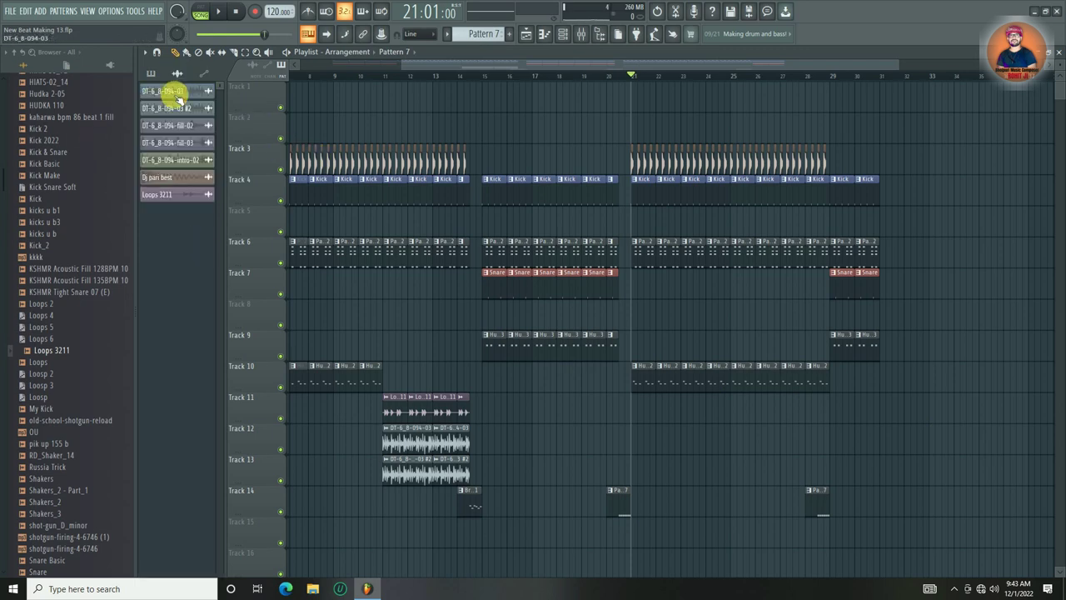
pyautogui.click(187, 127)
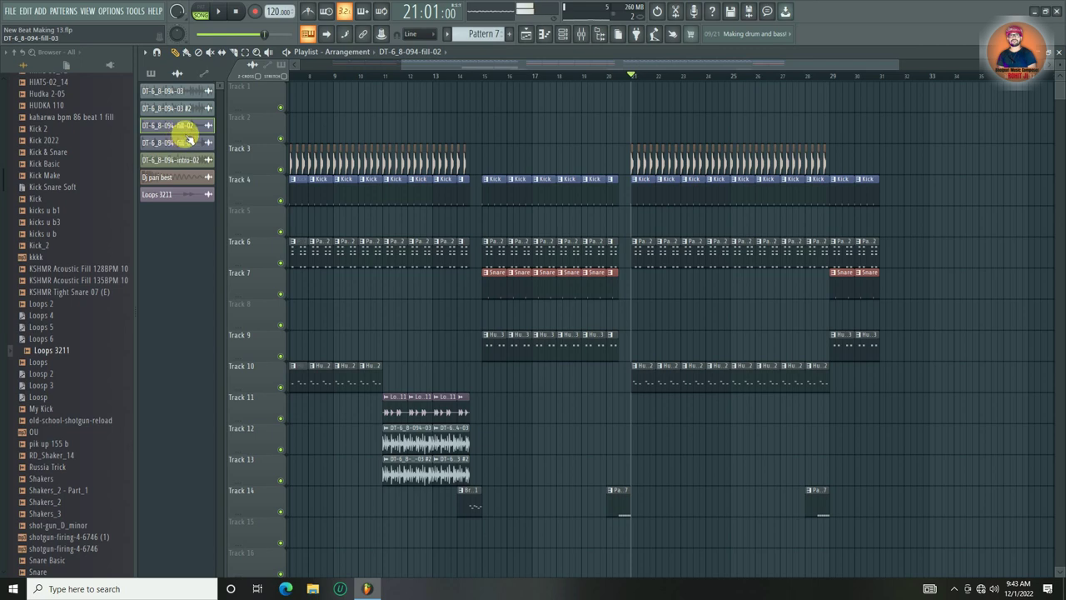
pyautogui.press('space')
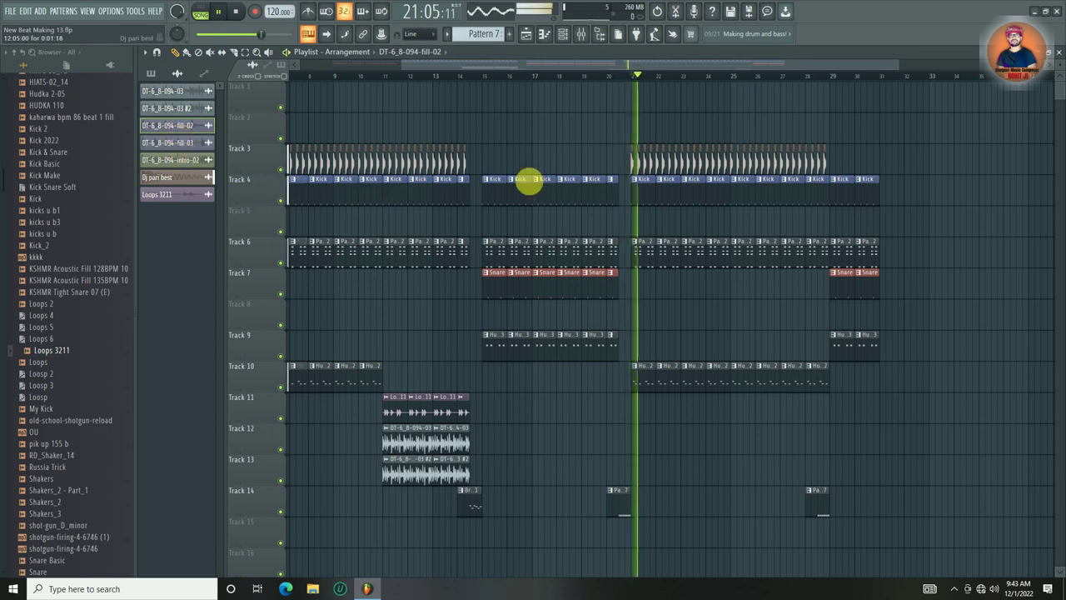
pyautogui.click(179, 144)
pyautogui.press('space')
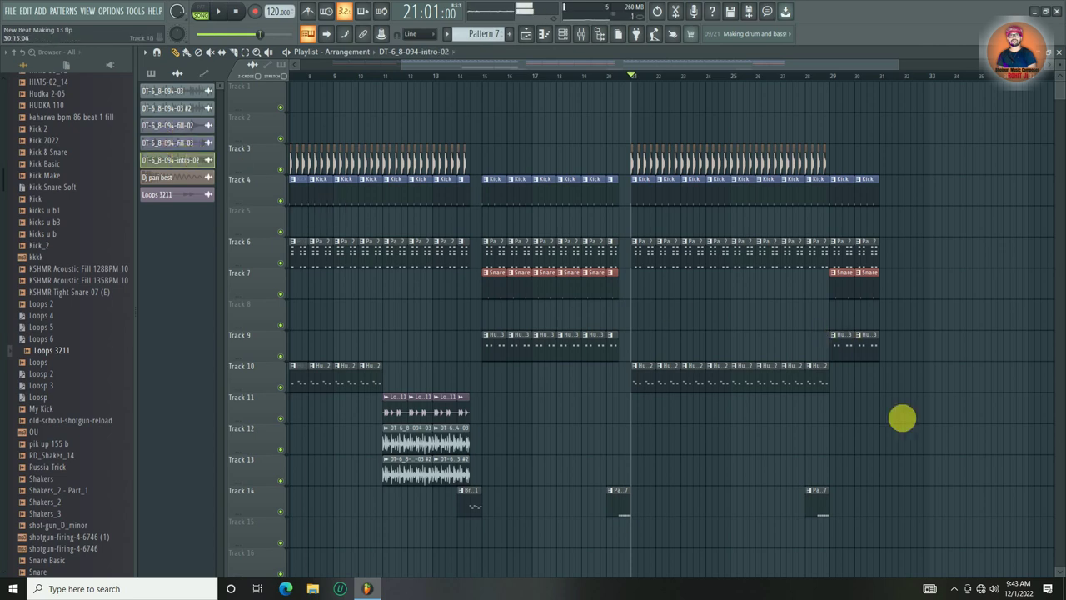
pyautogui.click(885, 471)
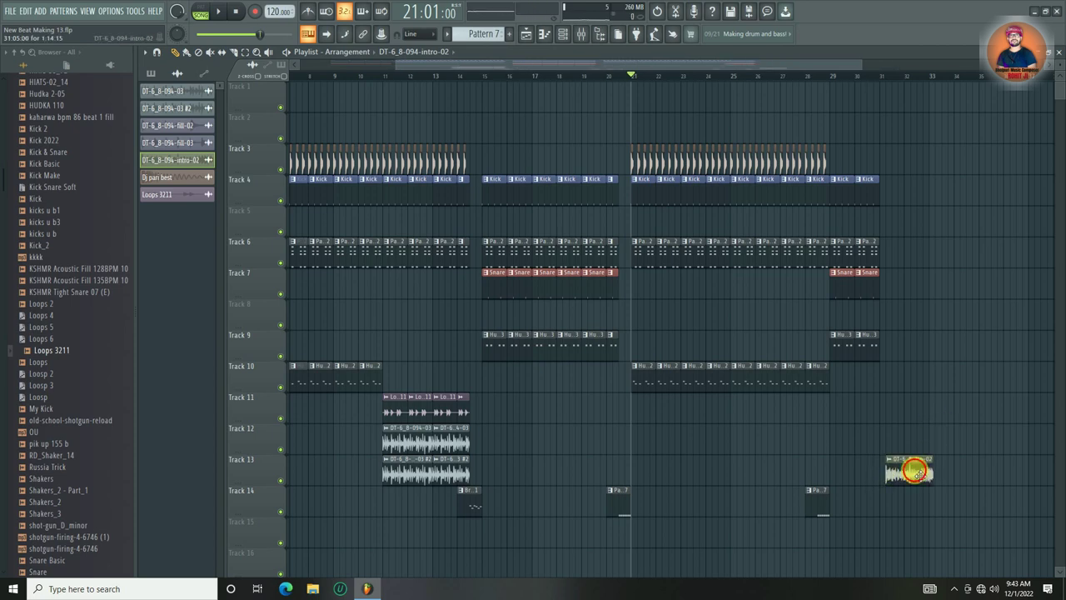
# - Time-stretch the DT-6_B-094-intro-02 clip to 2 bars and close its channel settings
pyautogui.scroll(5, 931, 86)
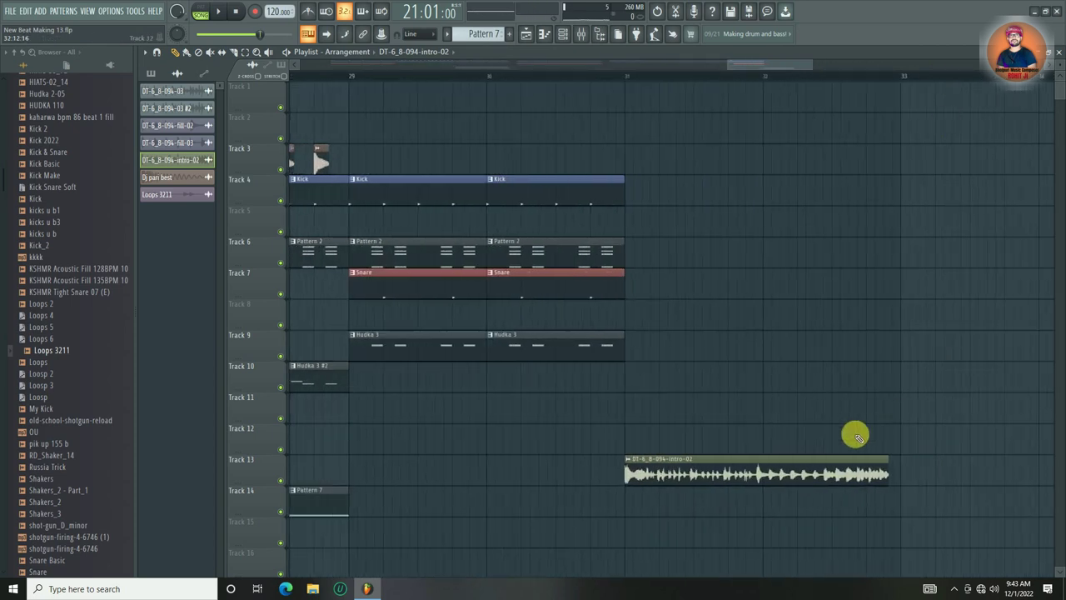
pyautogui.doubleClick(793, 464)
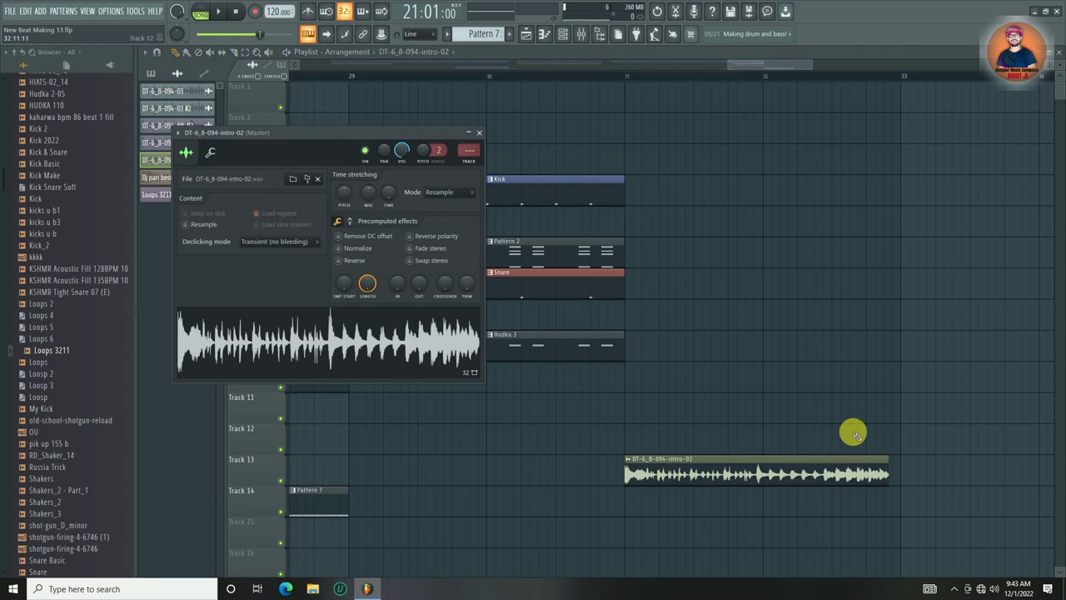
pyautogui.rightClick(389, 196)
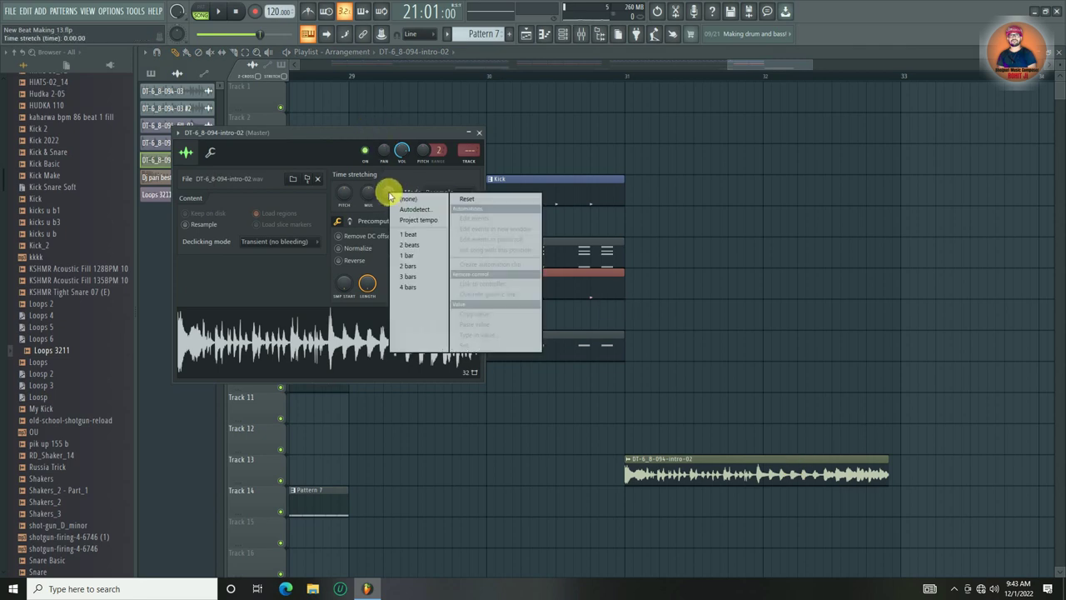
pyautogui.click(417, 267)
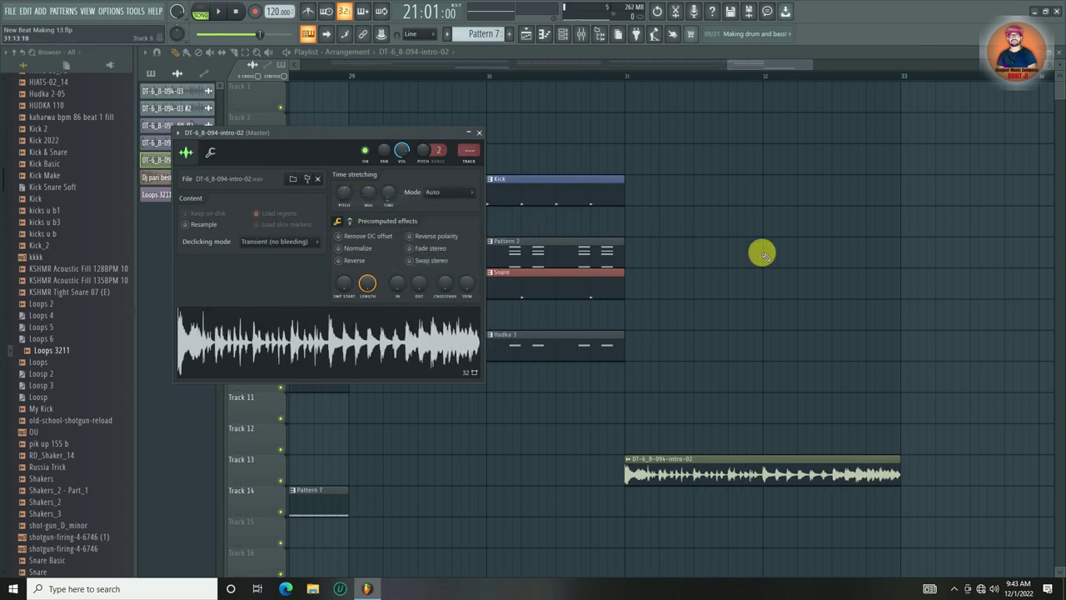
pyautogui.rightClick(761, 252)
# - Check the stretched clip against the bar grid and set the playhead to the start of bar 28
pyautogui.scroll(-3, 497, 75)
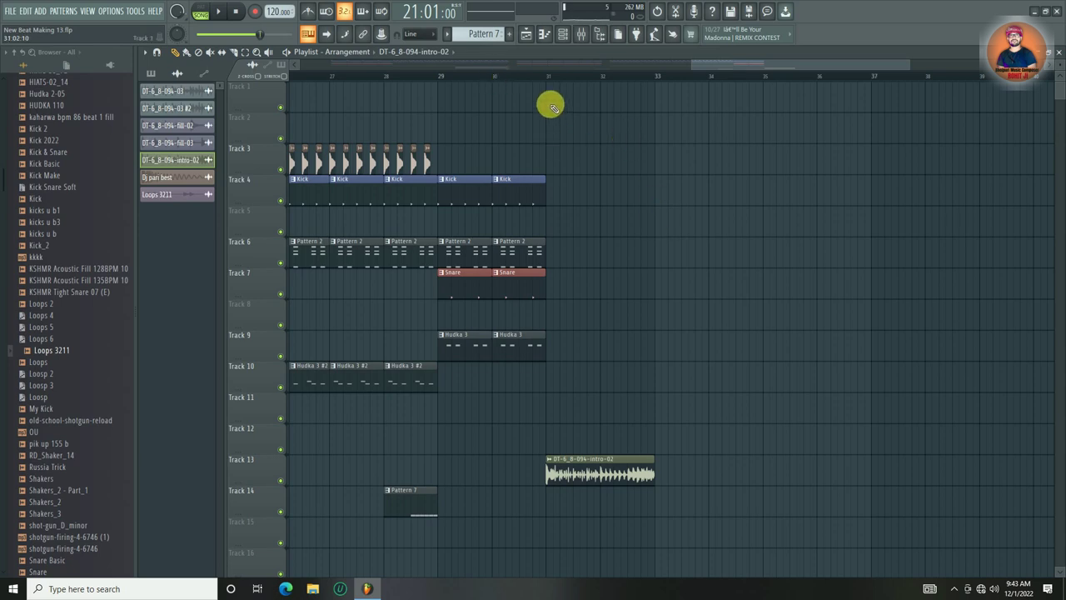
pyautogui.scroll(-4, 560, 78)
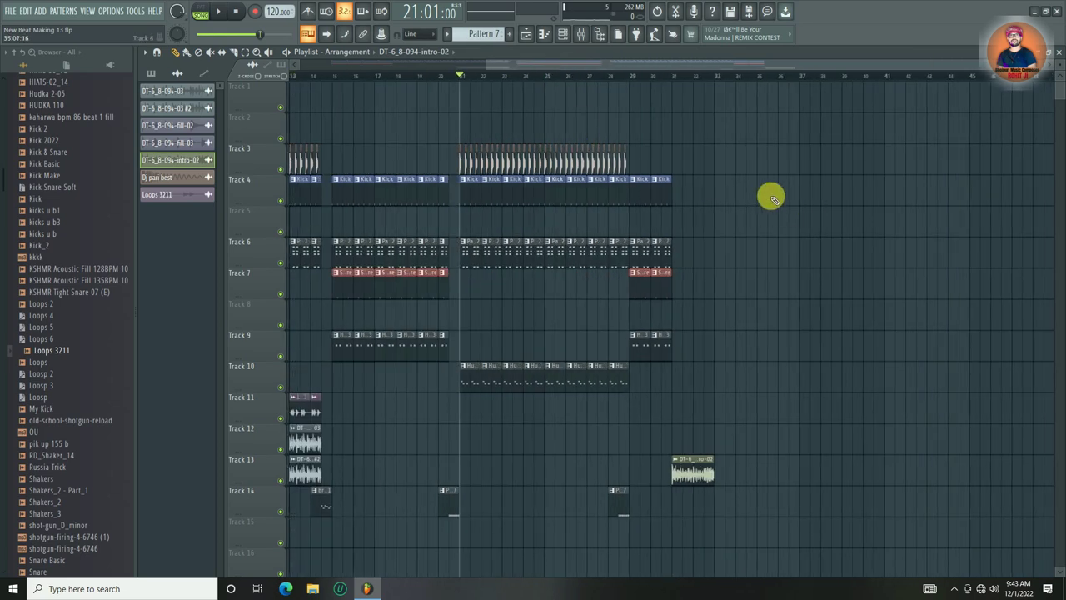
pyautogui.scroll(5, 695, 76)
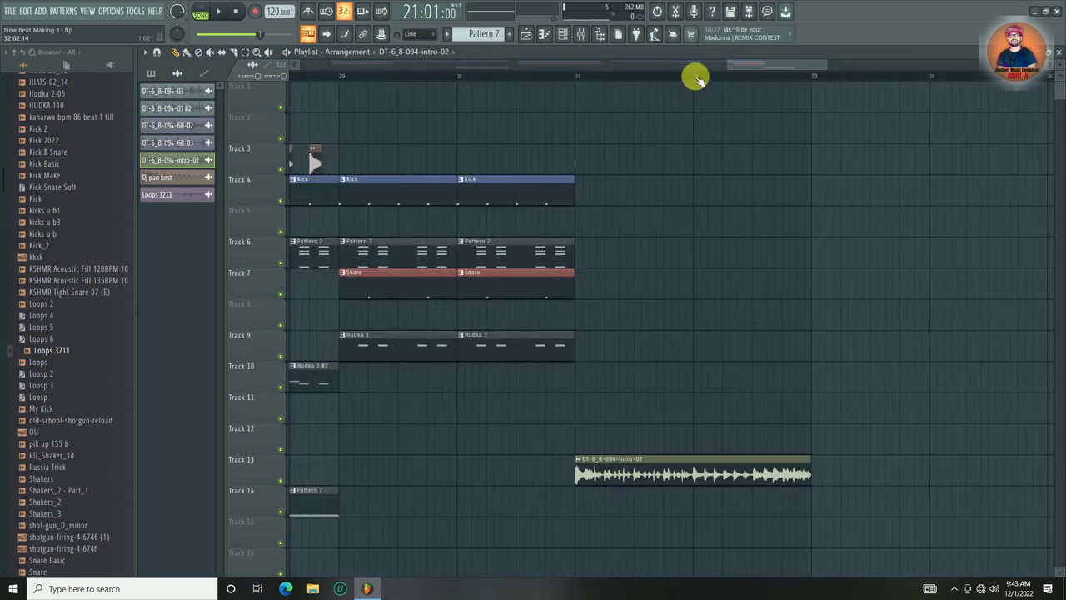
pyautogui.scroll(-3, 716, 79)
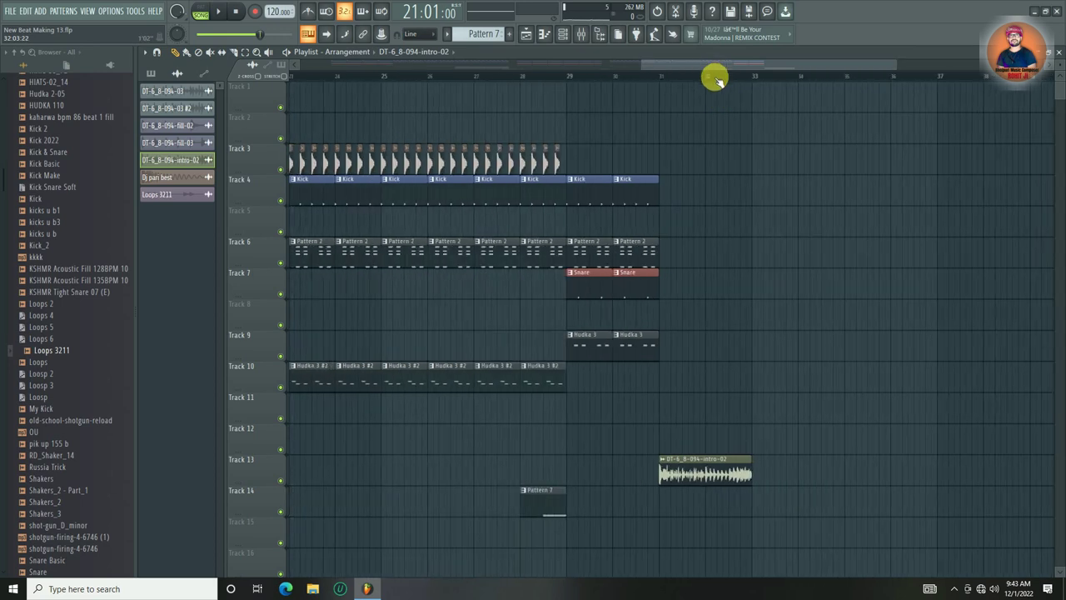
pyautogui.click(523, 78)
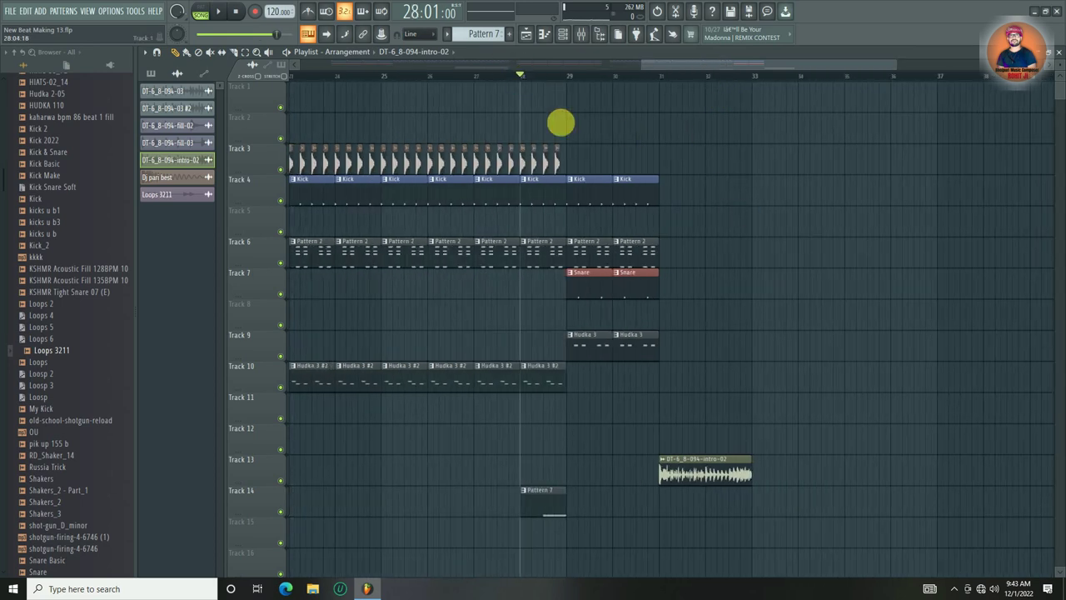
pyautogui.scroll(3, 709, 78)
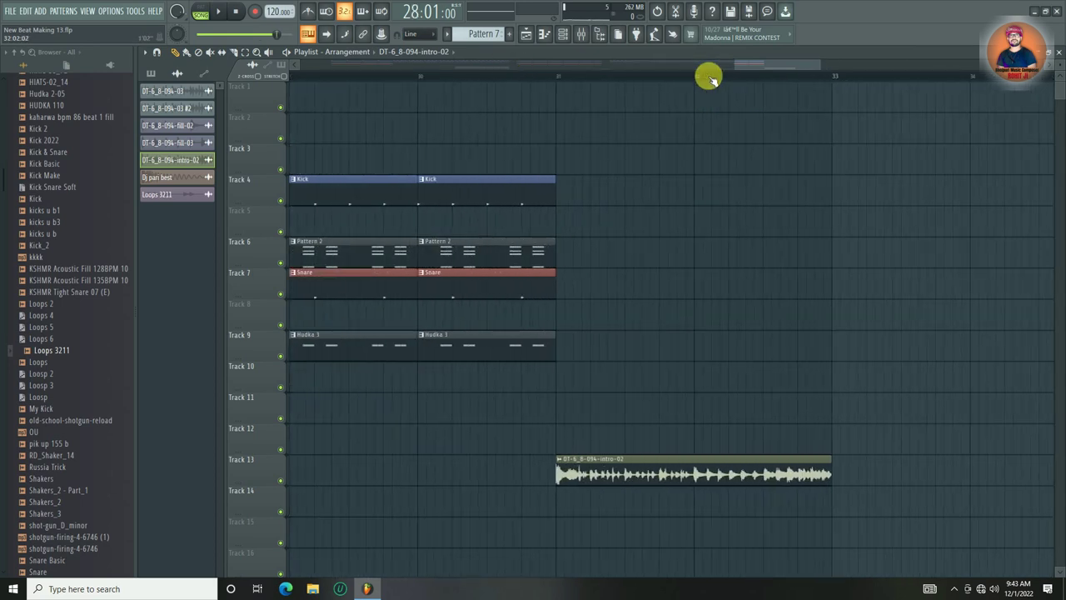
pyautogui.scroll(-3, 711, 79)
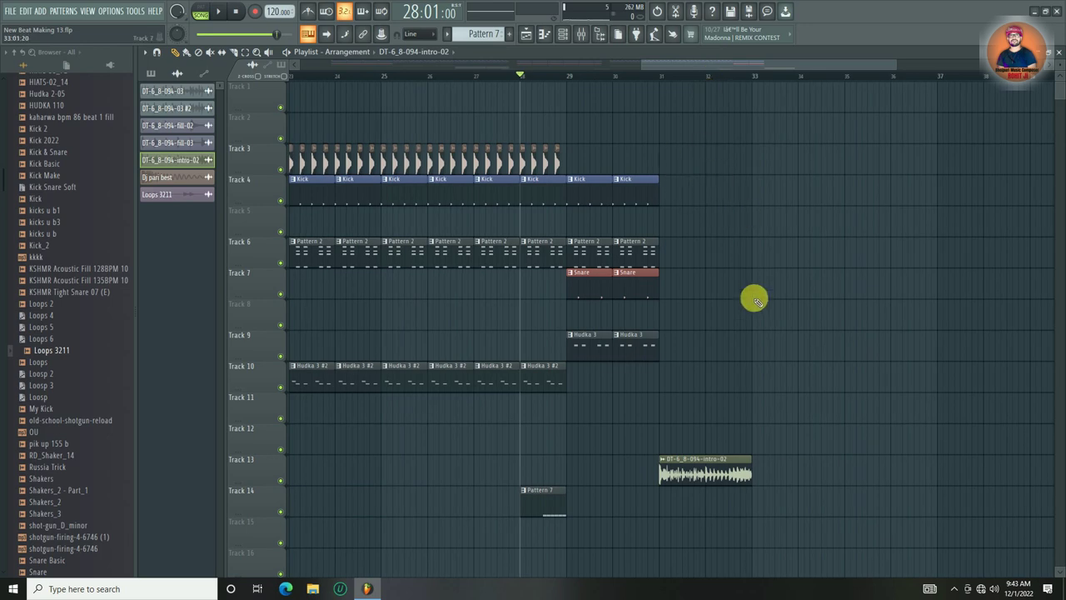
# - Route DT-6_B-094-intro-02 to mixer track 24, lower that track's volume, and close the mixer and channel settings
pyautogui.doubleClick(691, 464)
pyautogui.click(470, 171)
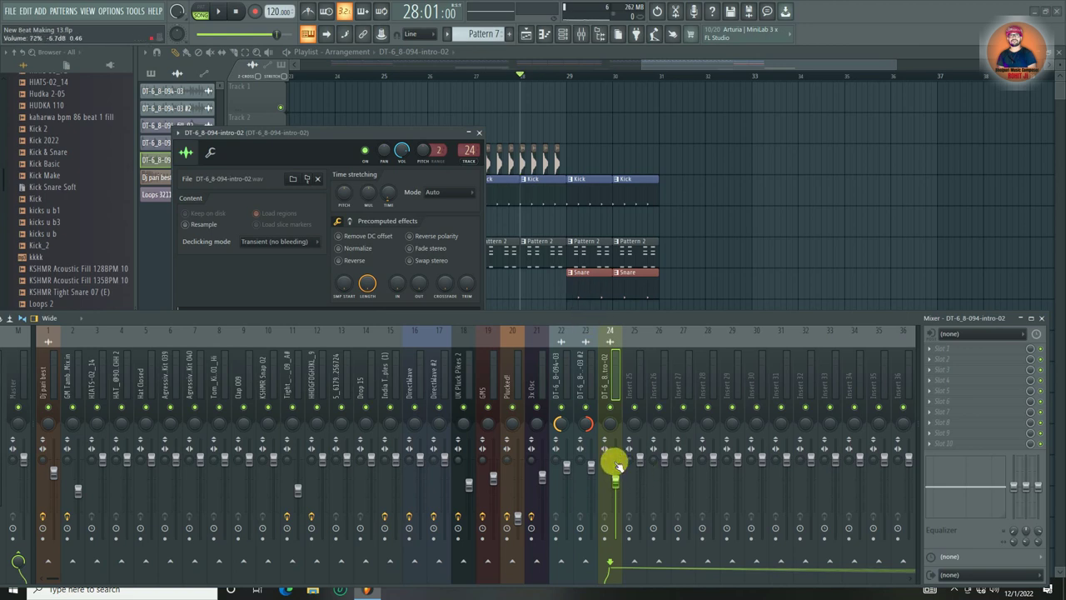
pyautogui.scroll(-1, 617, 463)
pyautogui.rightClick(910, 244)
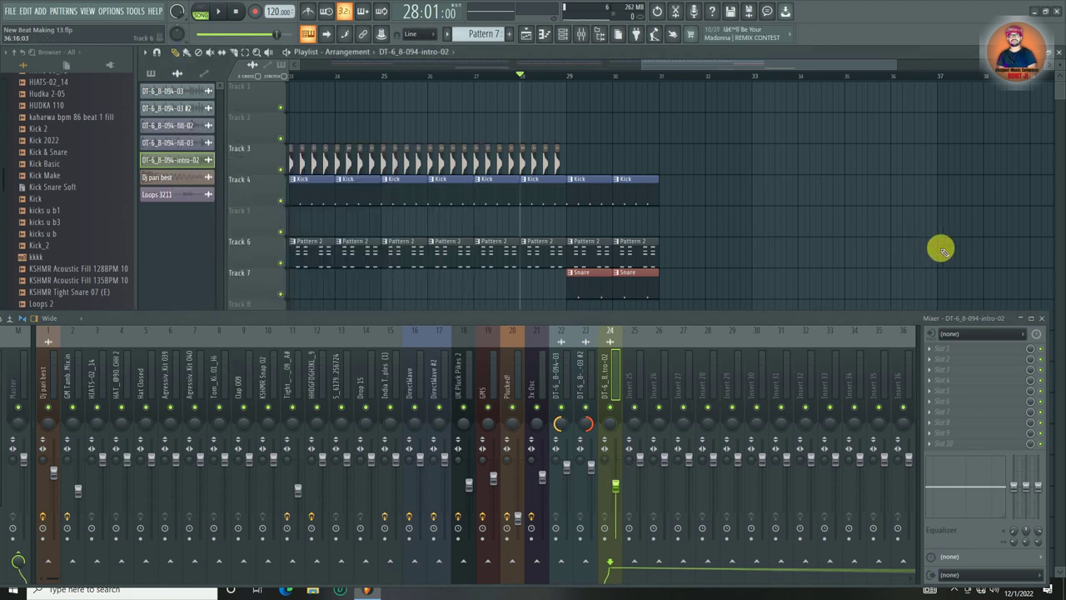
pyautogui.click(1050, 318)
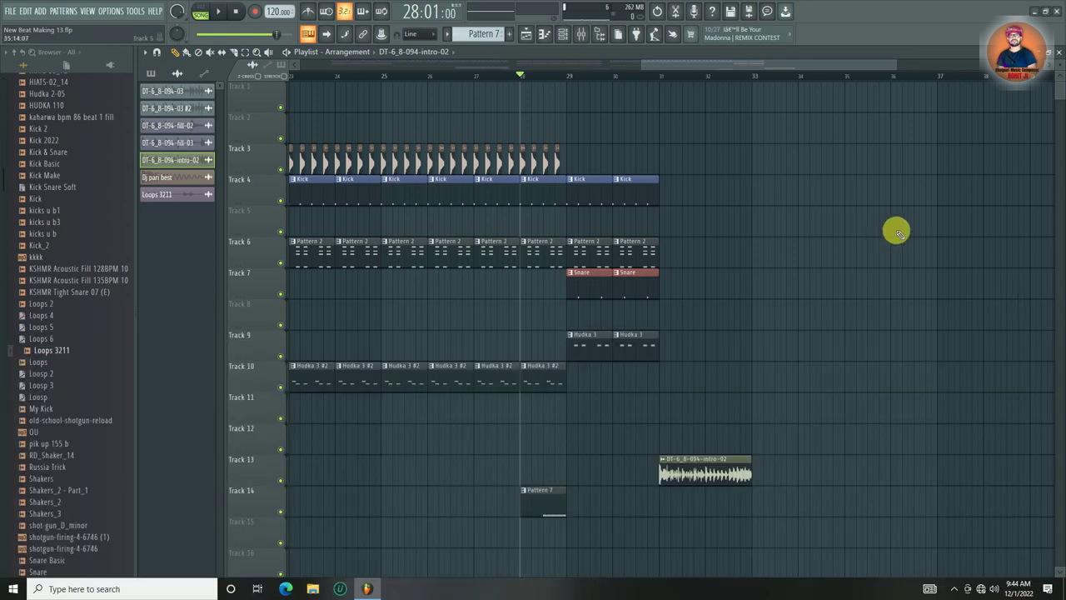
# - Play the arrangement from bar 28 through the DT-6_B-094-intro-02 clip to check the transition into it
pyautogui.scroll(6, 712, 79)
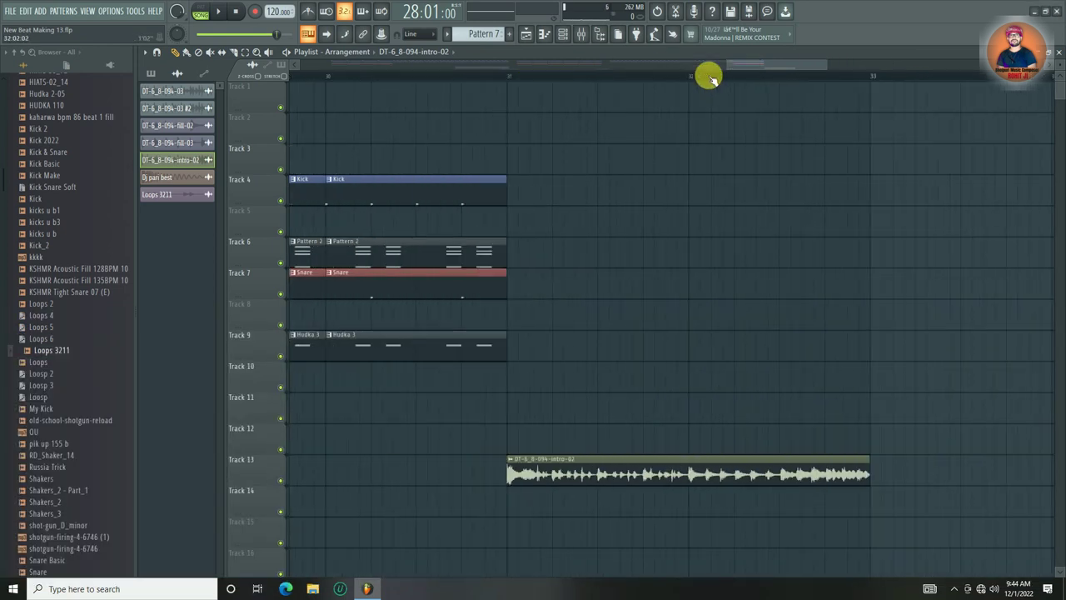
pyautogui.scroll(-7, 713, 79)
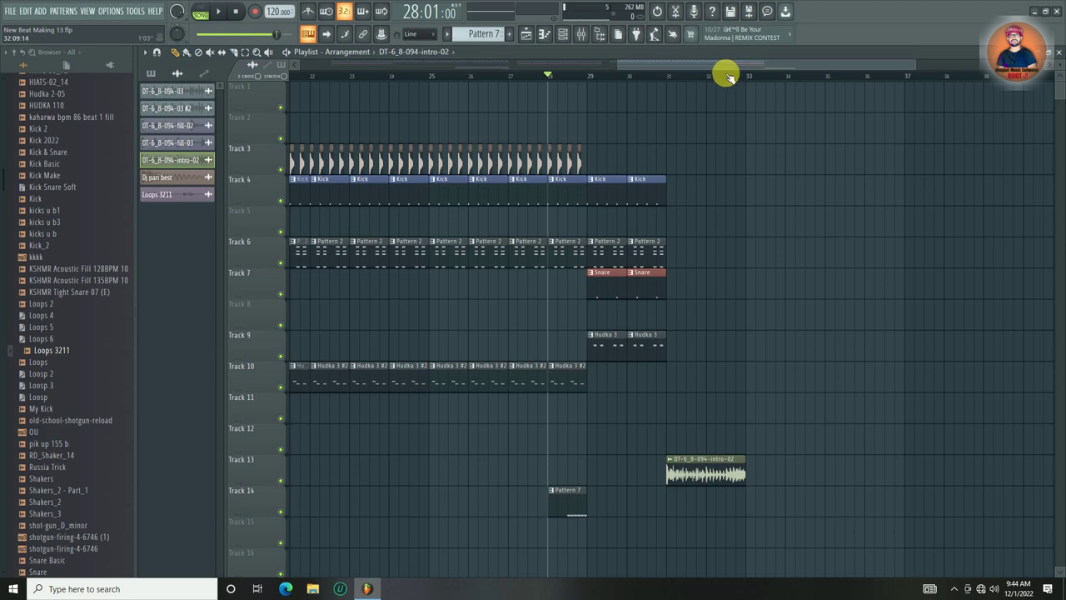
pyautogui.scroll(4, 724, 74)
pyautogui.scroll(-3, 724, 74)
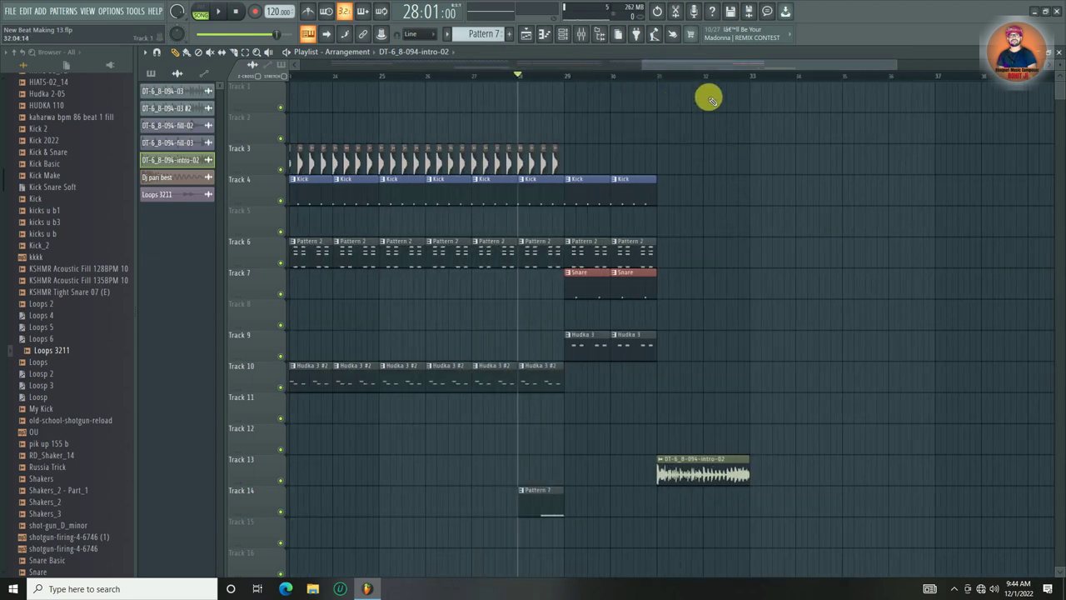
pyautogui.scroll(3, 715, 79)
pyautogui.scroll(-3, 715, 79)
pyautogui.press('space')
pyautogui.scroll(3, 712, 78)
pyautogui.scroll(-3, 712, 79)
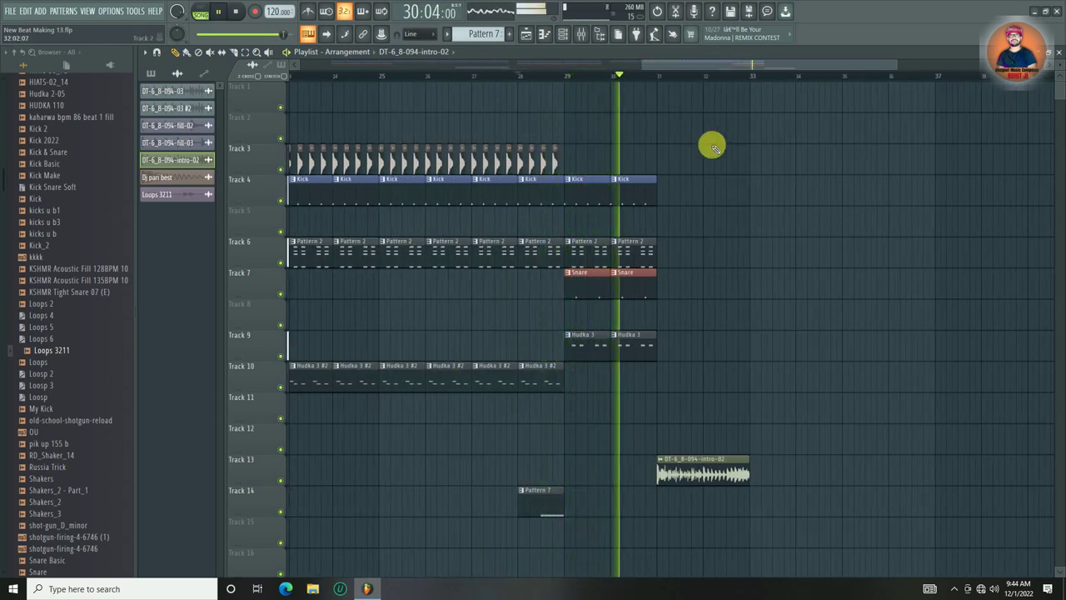
pyautogui.scroll(3, 733, 75)
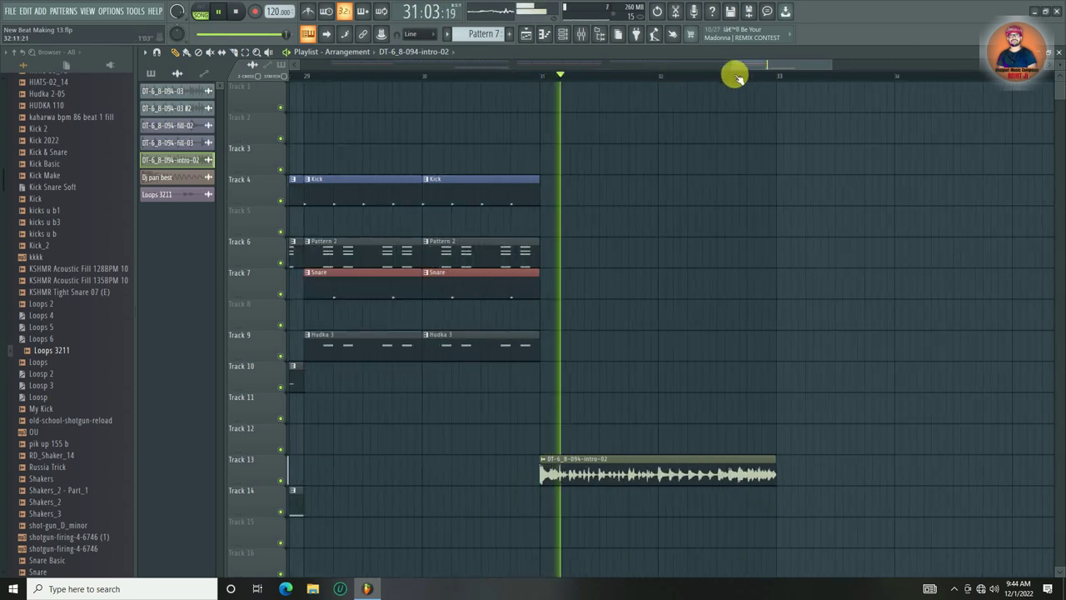
pyautogui.scroll(-2, 736, 77)
pyautogui.scroll(2, 735, 77)
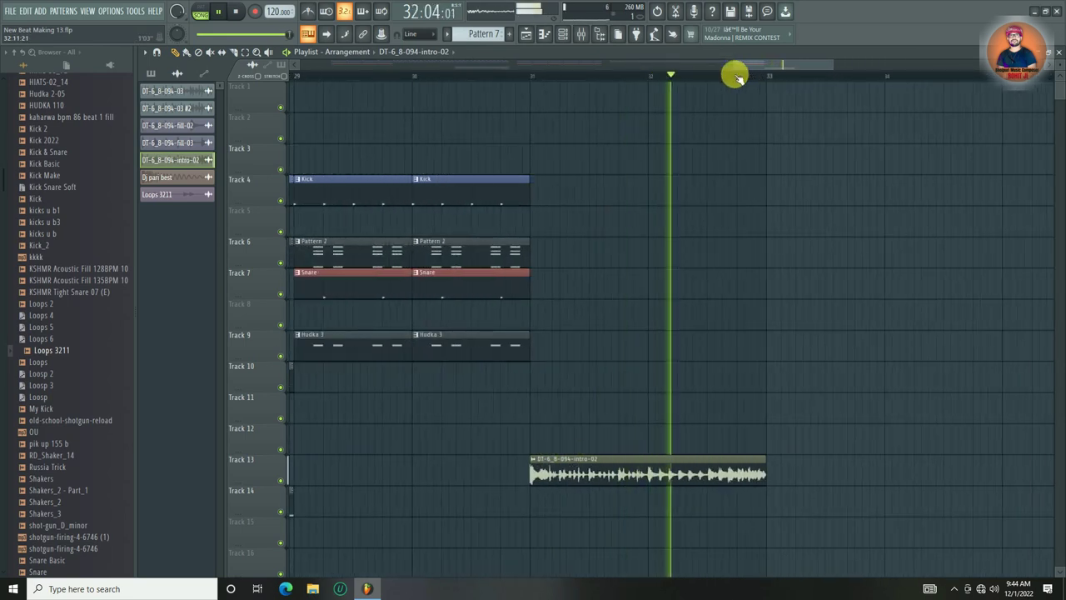
# - Copy the loop section from bars 11 to 14, including its Breck 1 fill, to bar 33 after the intro clip
pyautogui.scroll(-2, 735, 76)
pyautogui.scroll(1, 738, 76)
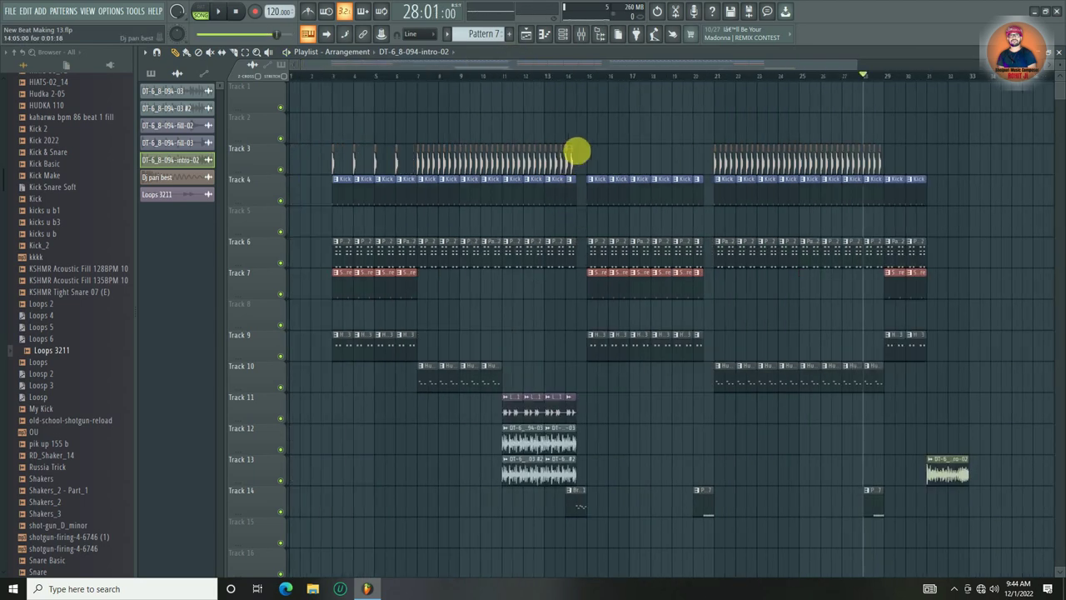
pyautogui.moveTo(582, 148); pyautogui.dragTo(504, 510)
pyautogui.moveTo(524, 436); pyautogui.dragTo(988, 453)
# - Set the playhead to bar 31 and play the intro clip into the copied loop section
pyautogui.click(930, 78)
pyautogui.press('space')
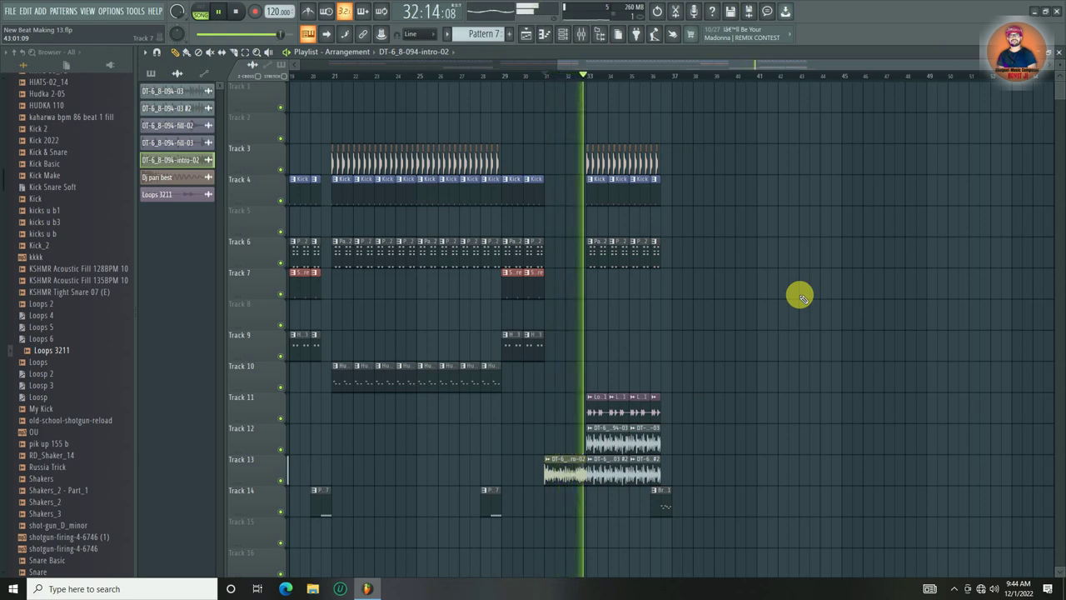
pyautogui.scroll(4, 636, 73)
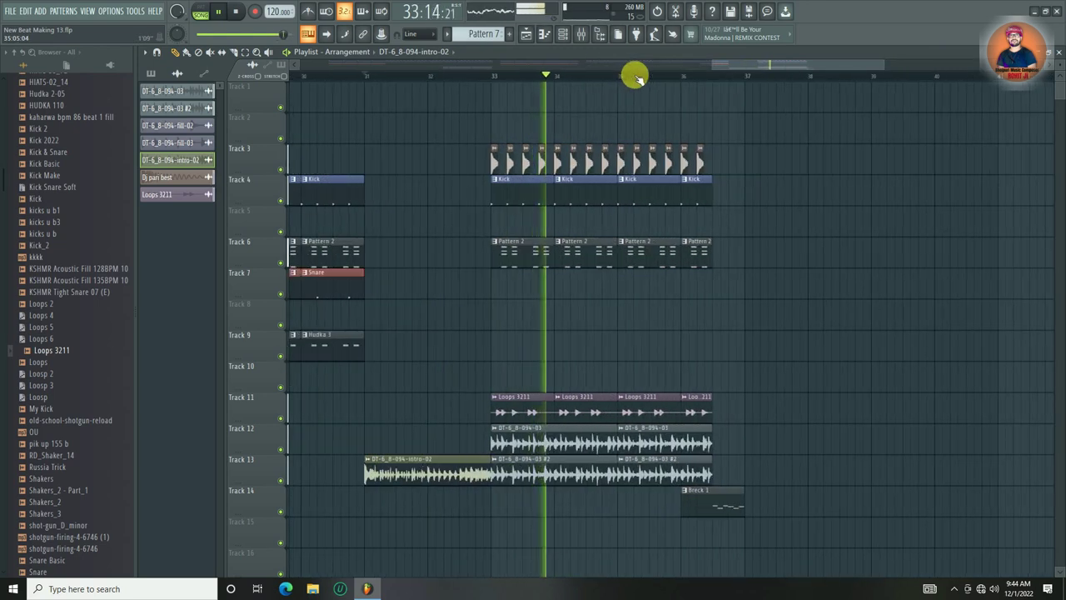
pyautogui.scroll(-4, 635, 77)
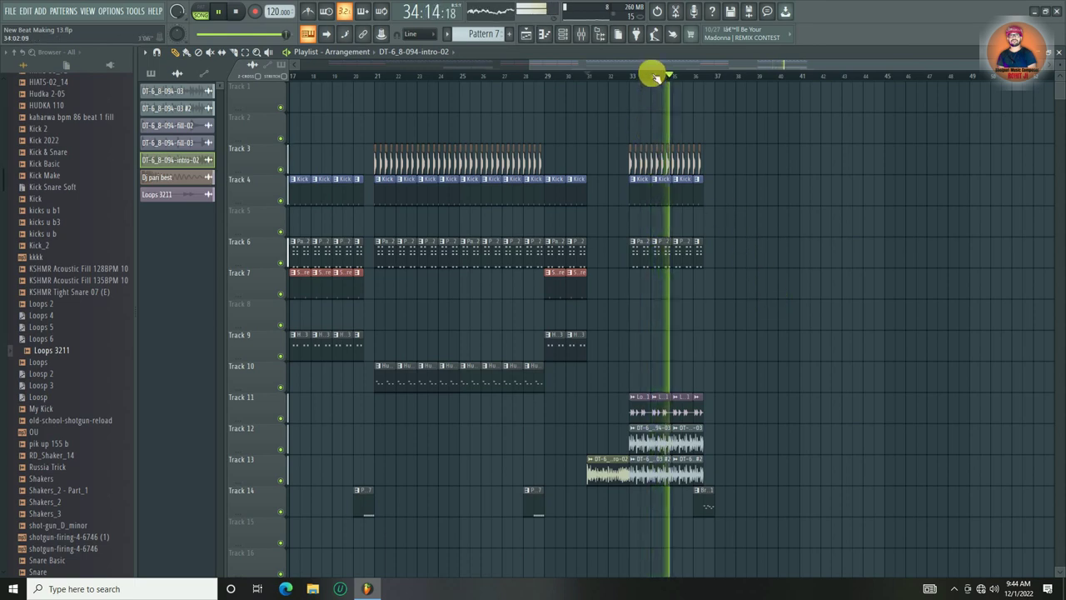
pyautogui.scroll(3, 651, 73)
pyautogui.scroll(3, 650, 71)
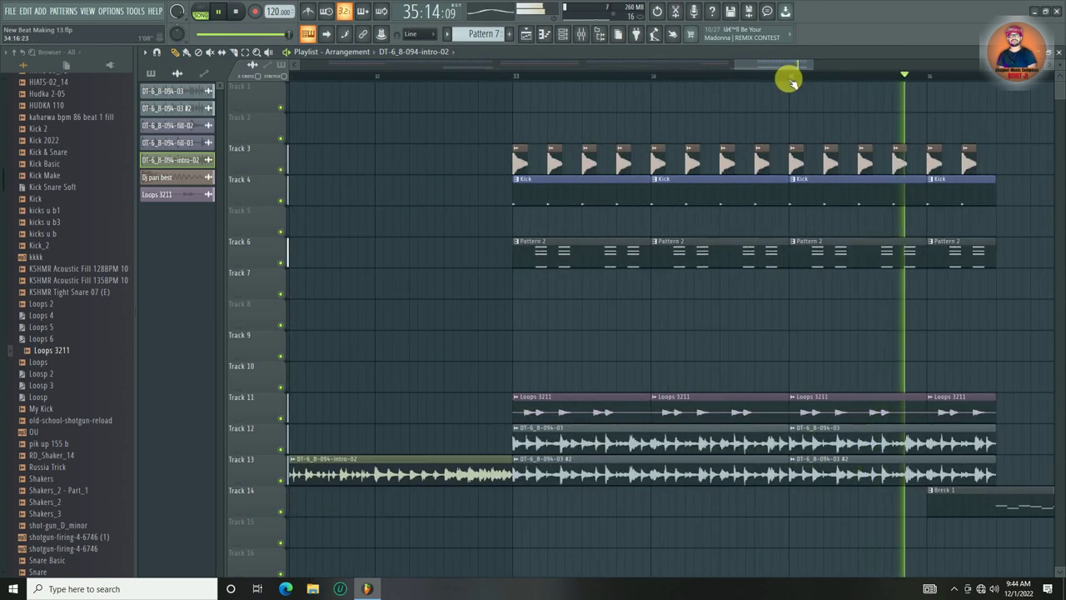
pyautogui.press('space')
# - Examine the percussion loops' alignment with the kick at bar 35 and move the DT-6_B-094-intro-02 clip to Track 14
pyautogui.scroll(3, 791, 79)
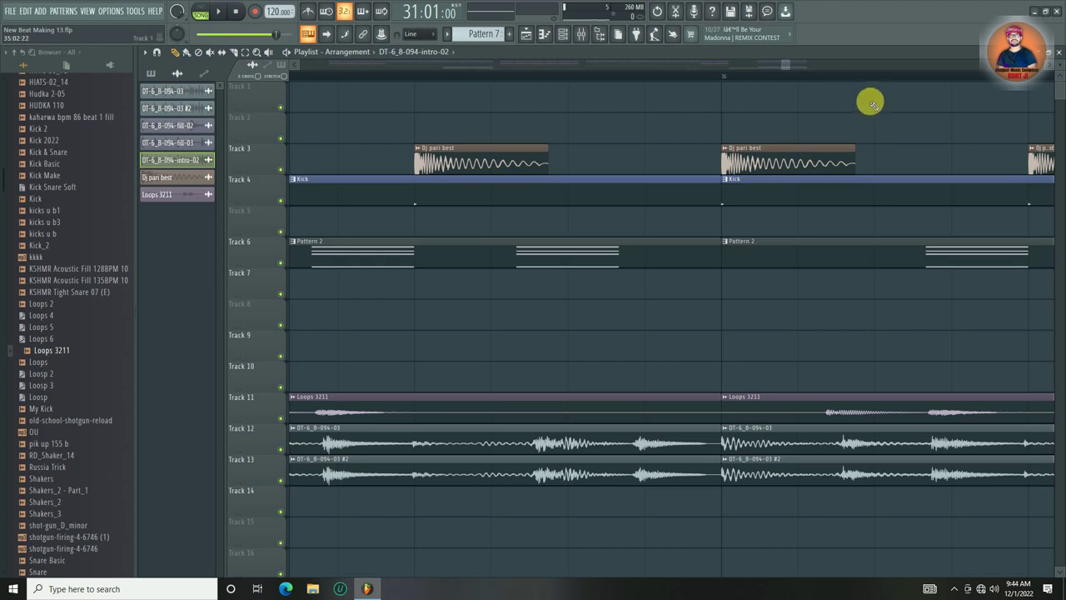
pyautogui.scroll(2, 731, 77)
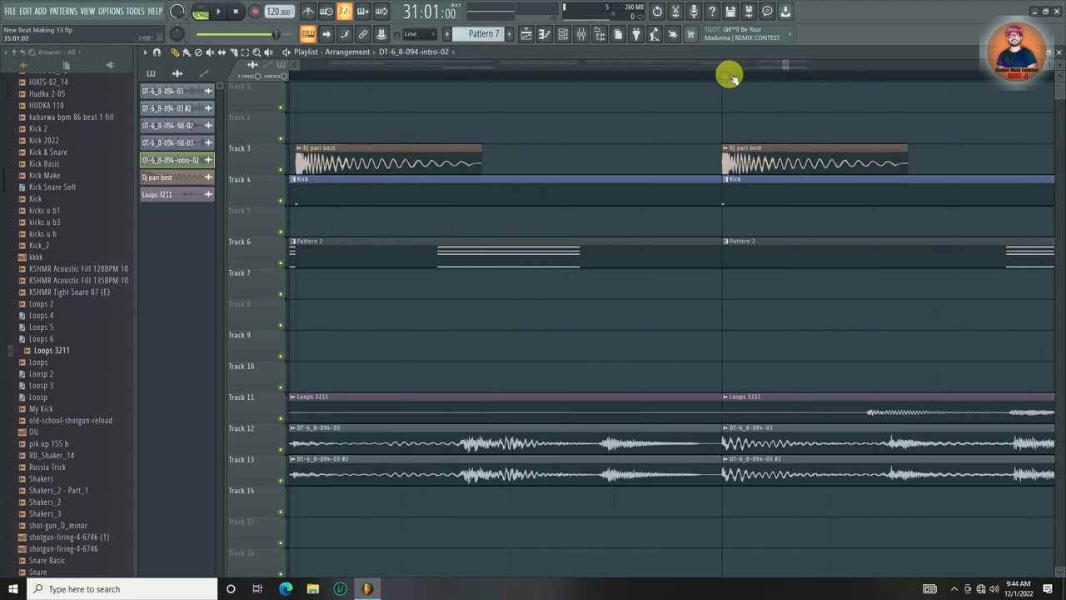
pyautogui.scroll(-8, 731, 77)
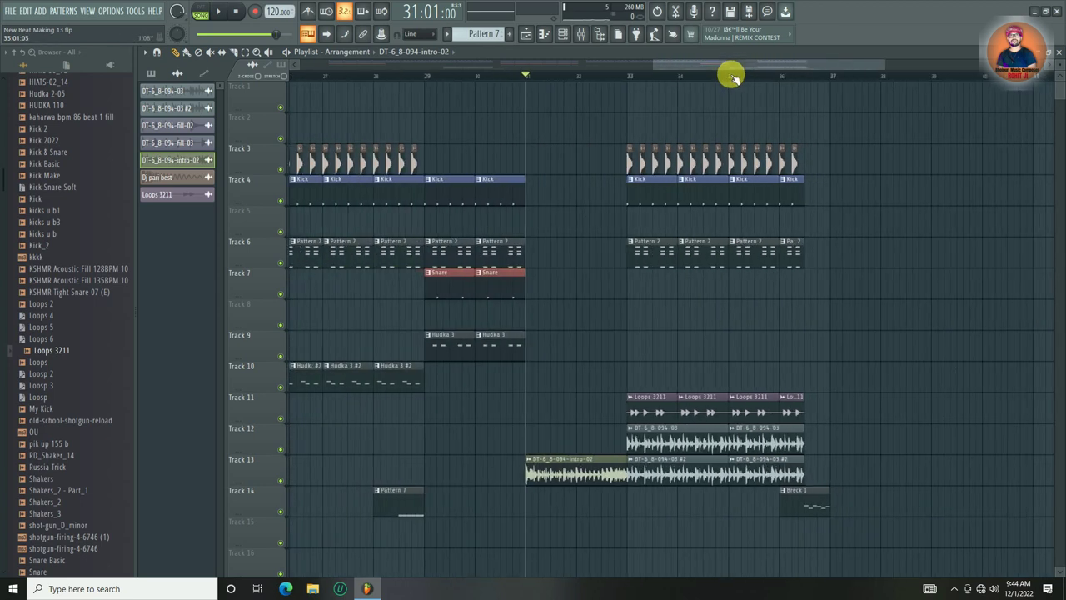
pyautogui.scroll(-2, 552, 83)
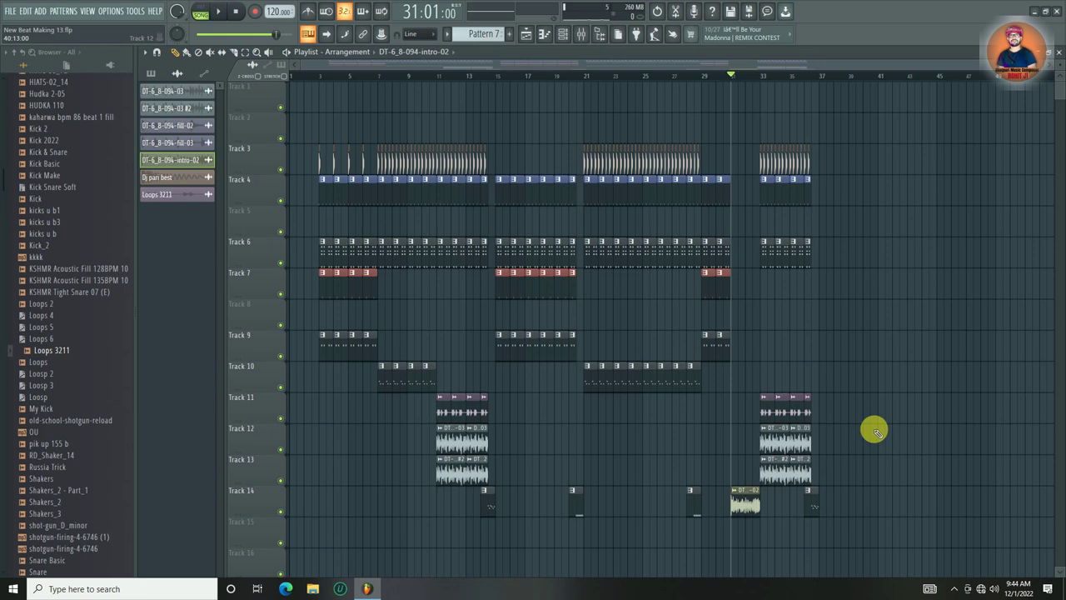
# - Shift all DT-6_B-094-03 and DT-6_B-094-03 #2 clips on Tracks 12 and 13 slightly later to line up with the kick
pyautogui.moveTo(844, 423); pyautogui.dragTo(417, 485)
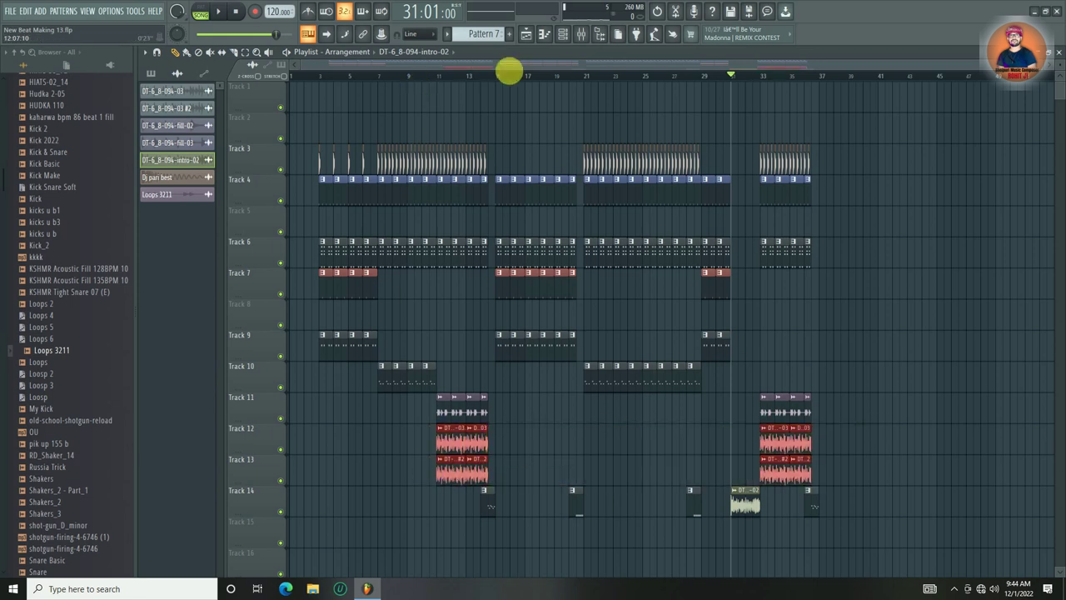
pyautogui.scroll(10, 425, 79)
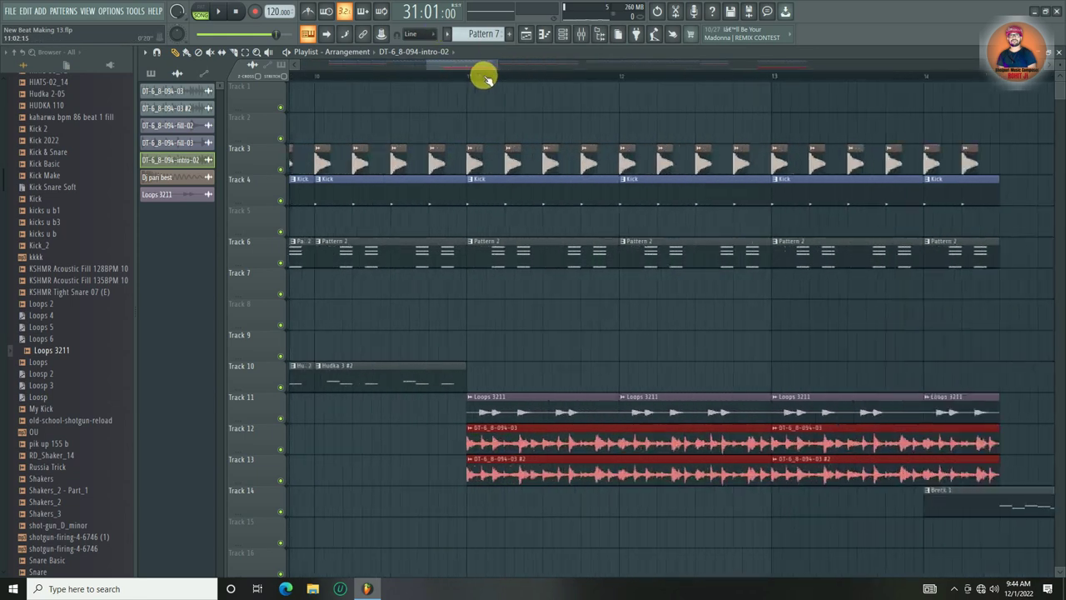
pyautogui.scroll(4, 471, 78)
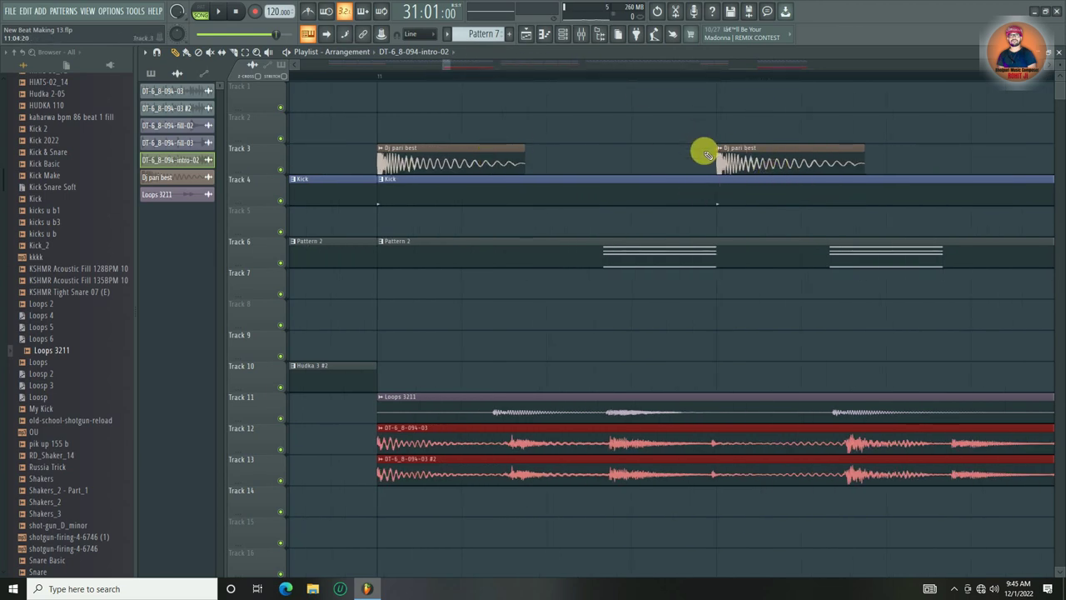
pyautogui.scroll(2, 720, 78)
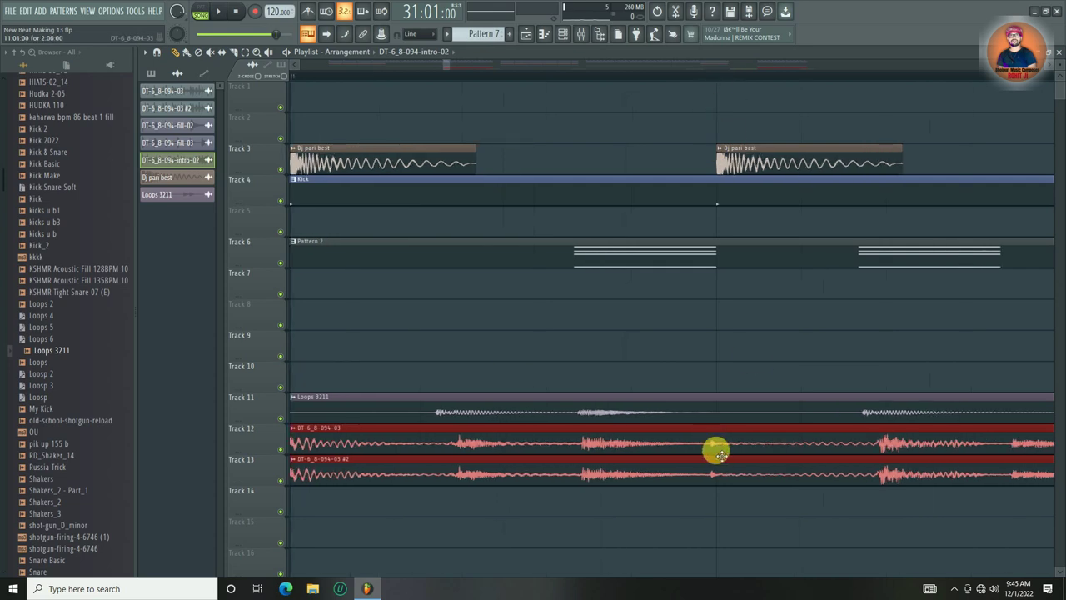
pyautogui.moveTo(721, 444); pyautogui.dragTo(725, 444)
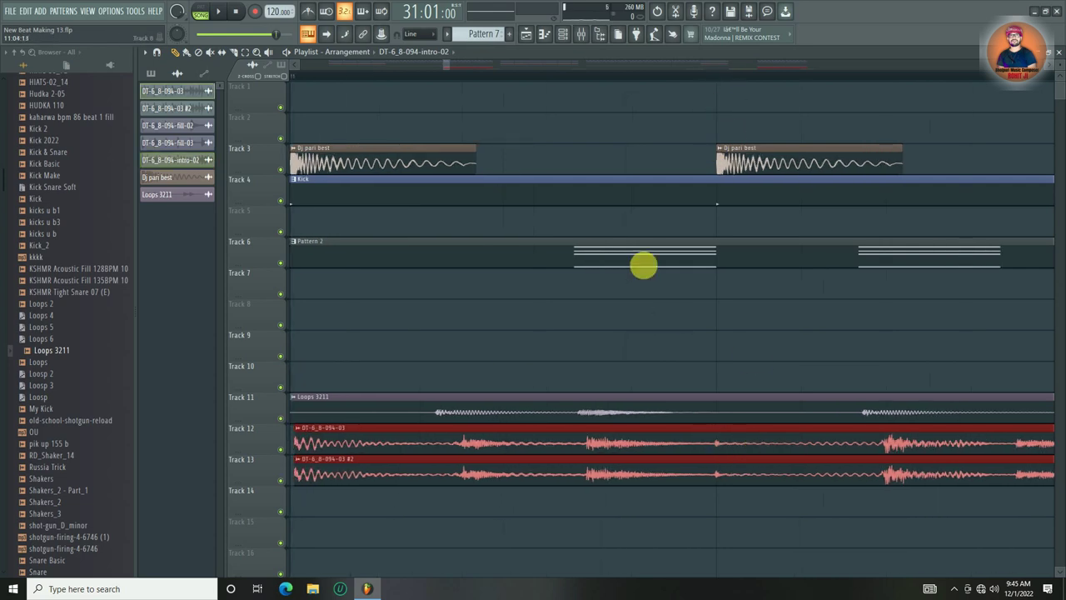
# - Play from bar 31 through the end of the Breck 1 fill to check the shifted loops, and stop playback
pyautogui.scroll(-6, 577, 87)
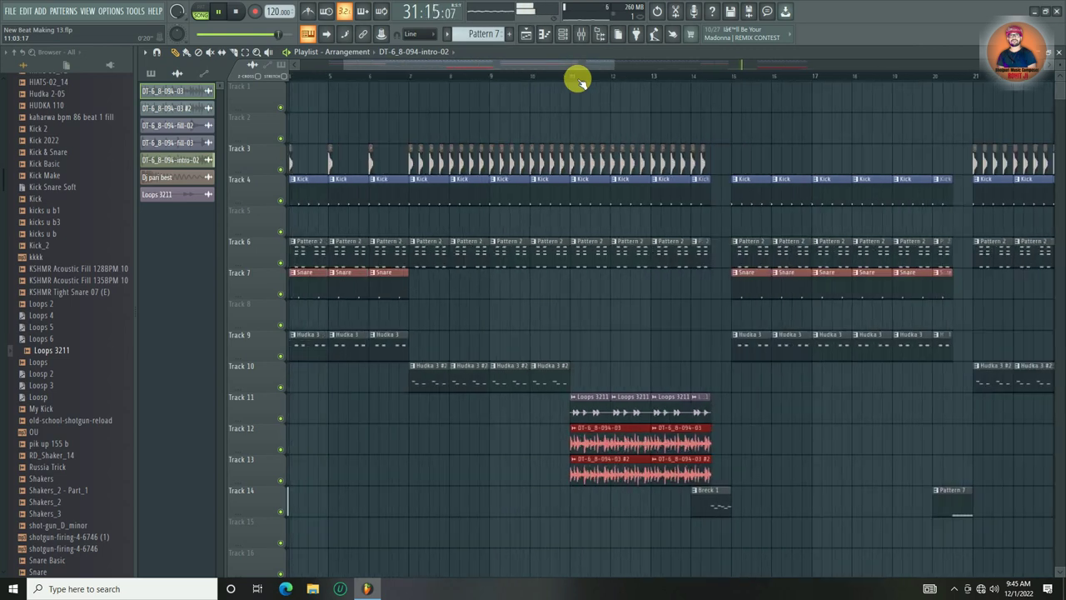
pyautogui.scroll(-4, 577, 88)
pyautogui.scroll(4, 707, 290)
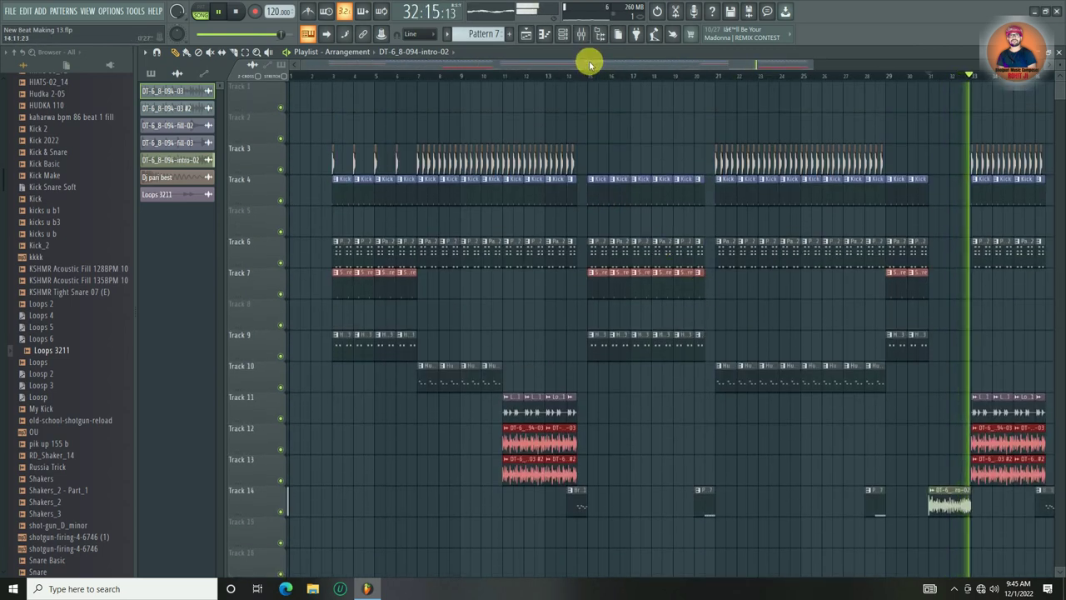
pyautogui.scroll(-2, 583, 79)
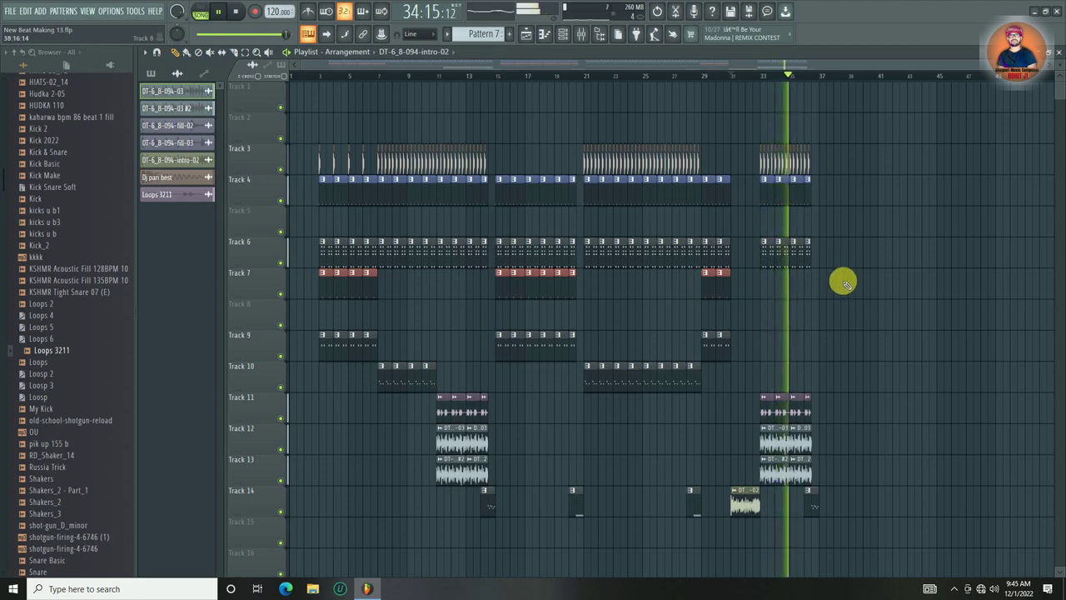
pyautogui.scroll(5, 814, 79)
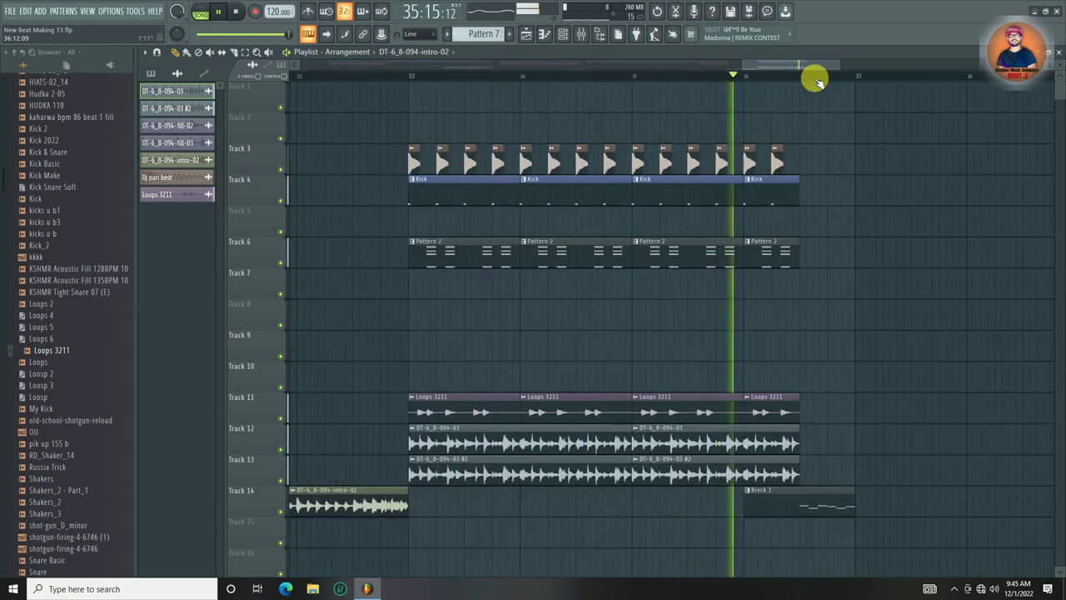
pyautogui.scroll(-5, 817, 79)
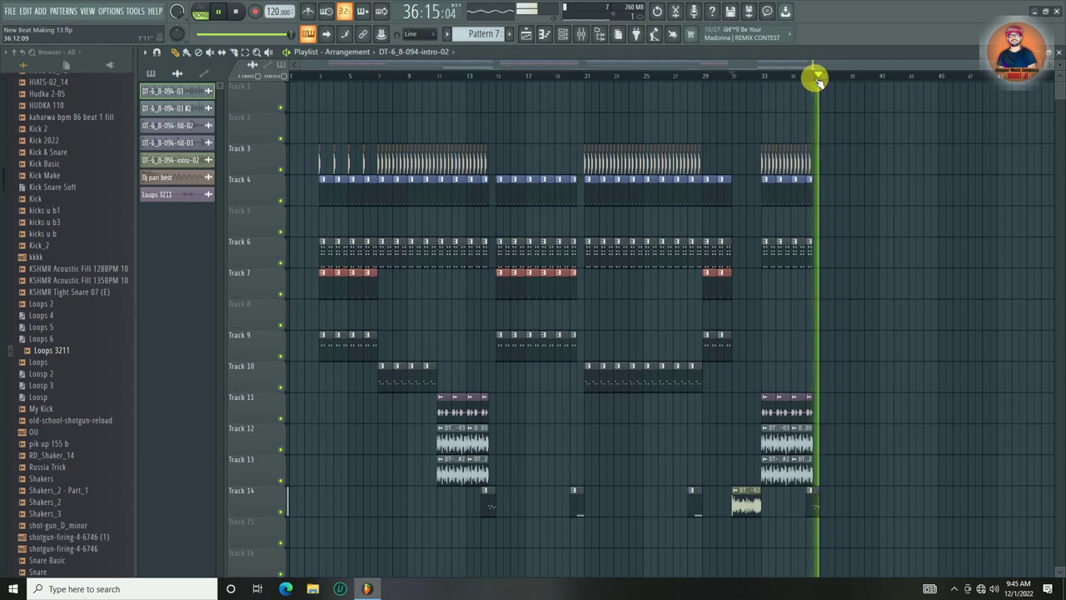
pyautogui.press('space')
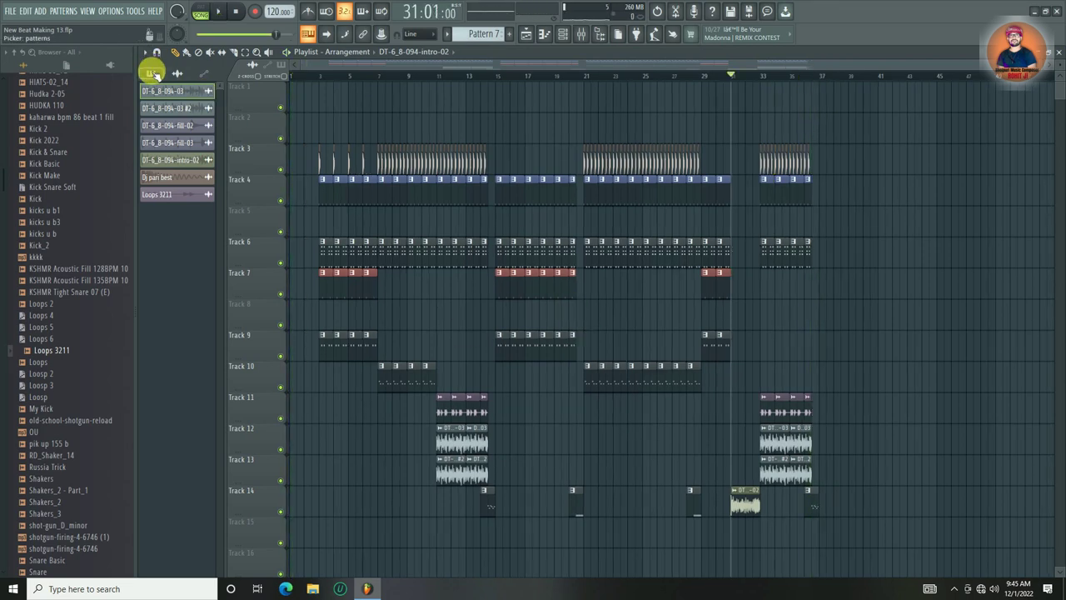
# - Create a new pattern and name it Hat from the preset names
pyautogui.click(516, 38)
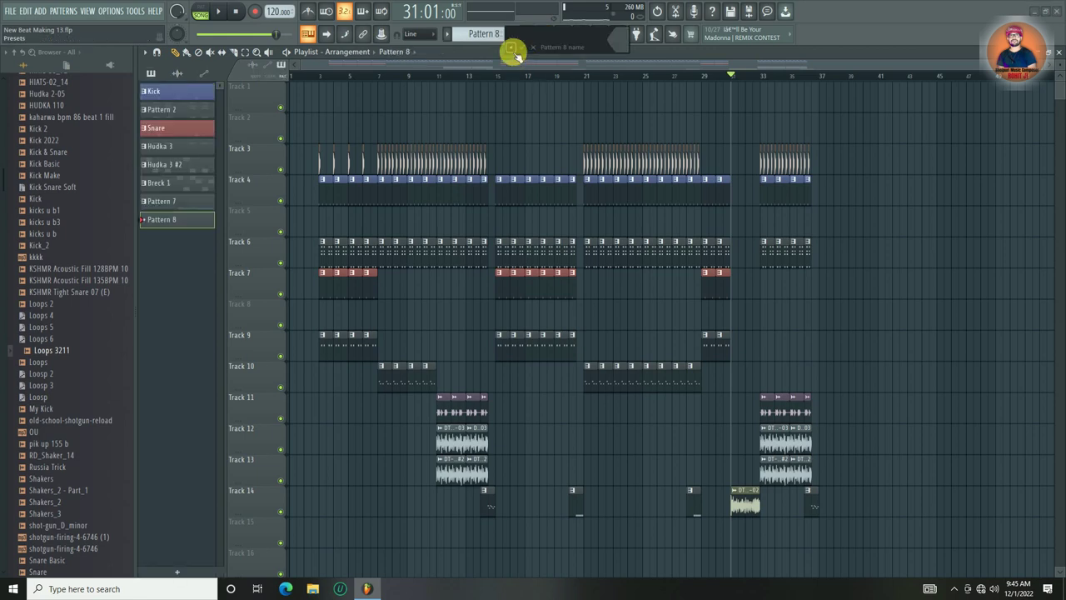
pyautogui.click(512, 49)
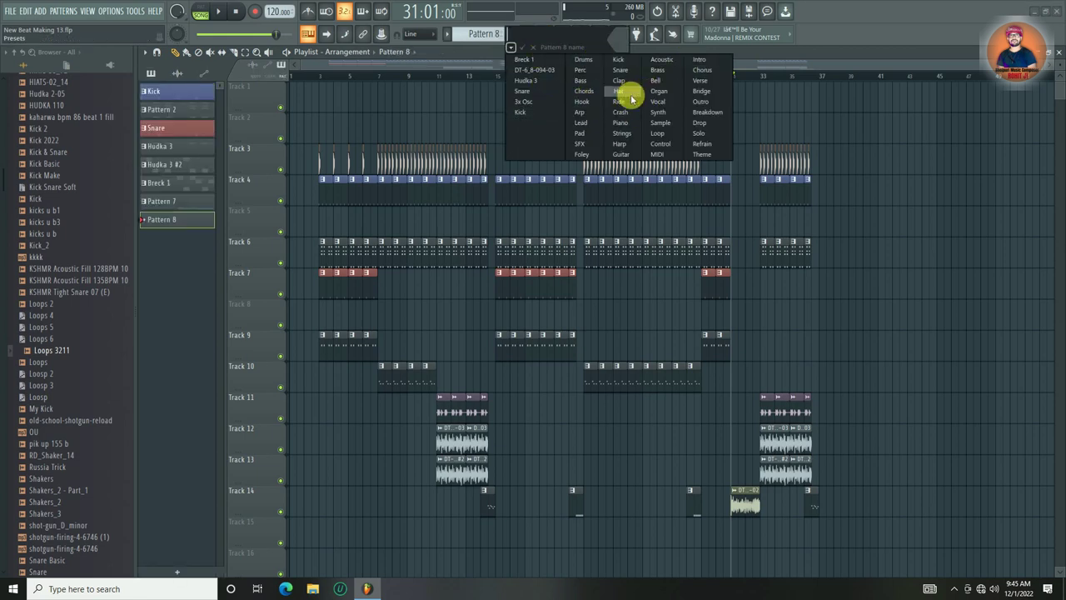
pyautogui.click(629, 93)
# - Show the Unsorted channels in the channel rack, audition the HAT_@909 CHH 2 sample, and close the rack
pyautogui.click(563, 37)
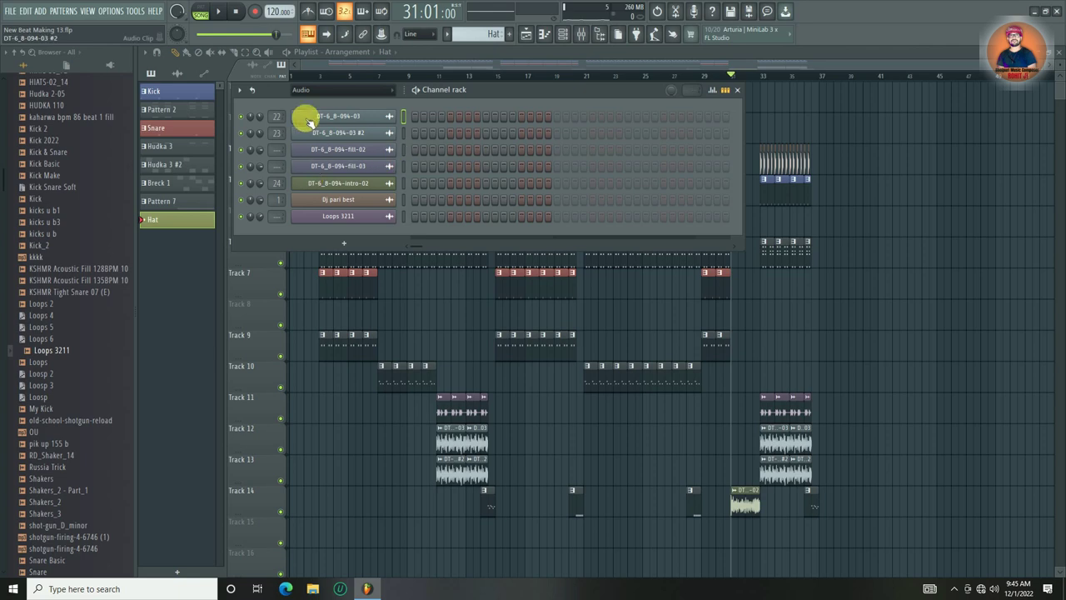
pyautogui.click(333, 90)
pyautogui.click(348, 131)
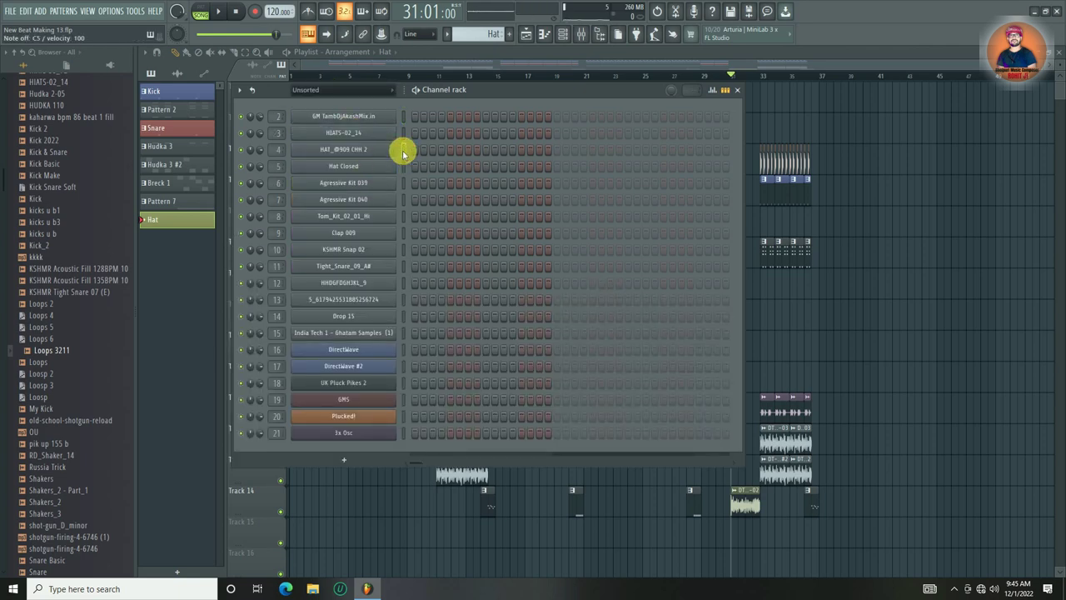
pyautogui.press('F6')
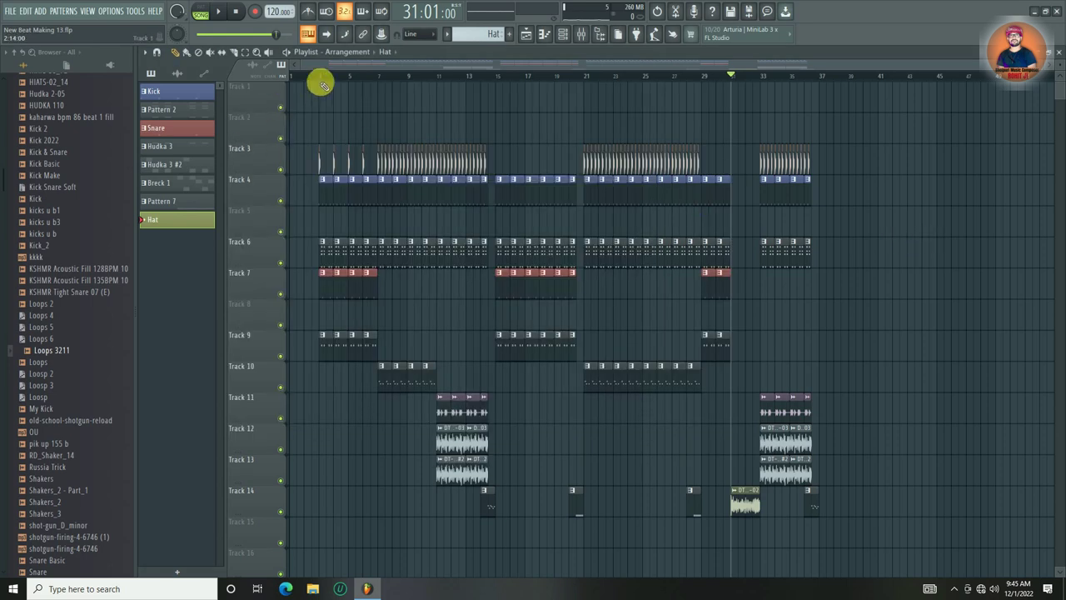
# - Place the Hat pattern on Track 14 at bar 3, repeat it through bar 6, and set the playhead to bar 3
pyautogui.scroll(5, 322, 83)
pyautogui.scroll(-3, 569, 341)
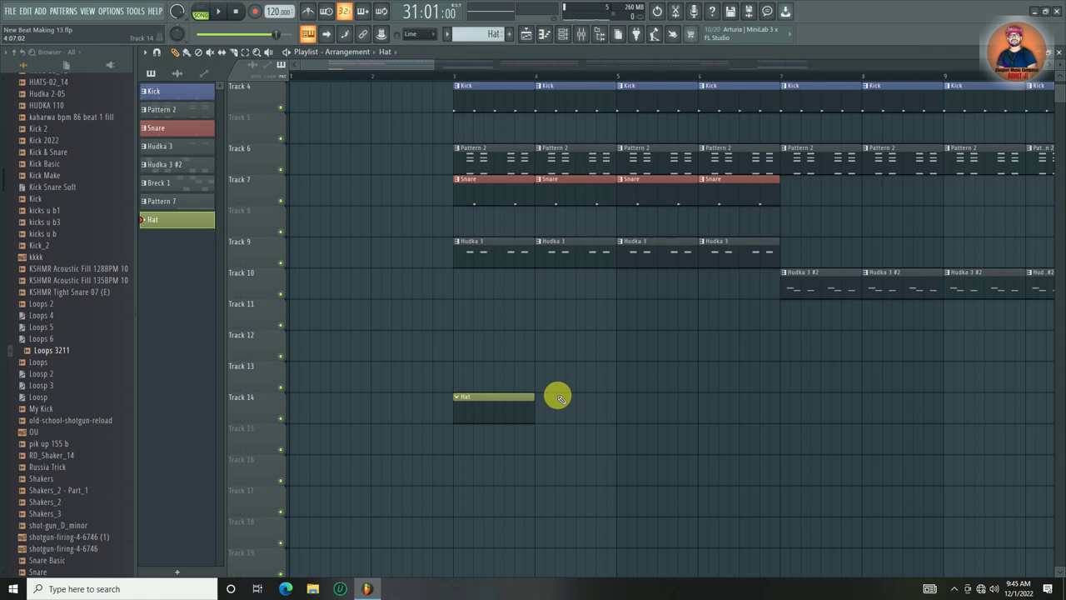
pyautogui.click(533, 404)
pyautogui.hotkey('ctrl', 'b')
pyautogui.hotkey('ctrl', 'b')
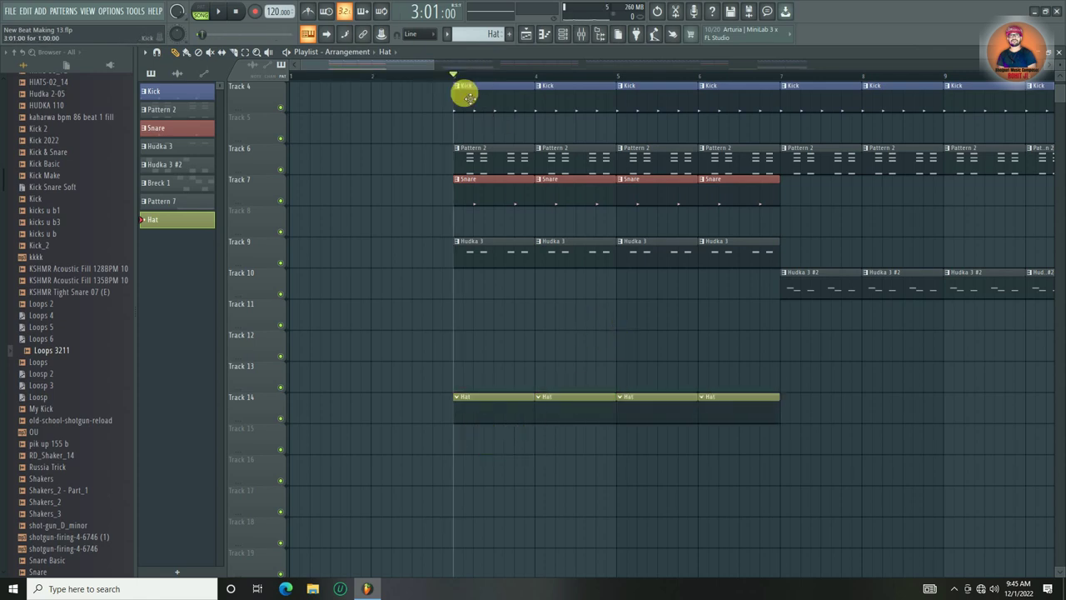
# - Fill every 2 steps of the HAT_@909 CHH 2 channel in the Hat pattern
pyautogui.click(565, 35)
pyautogui.rightClick(365, 154)
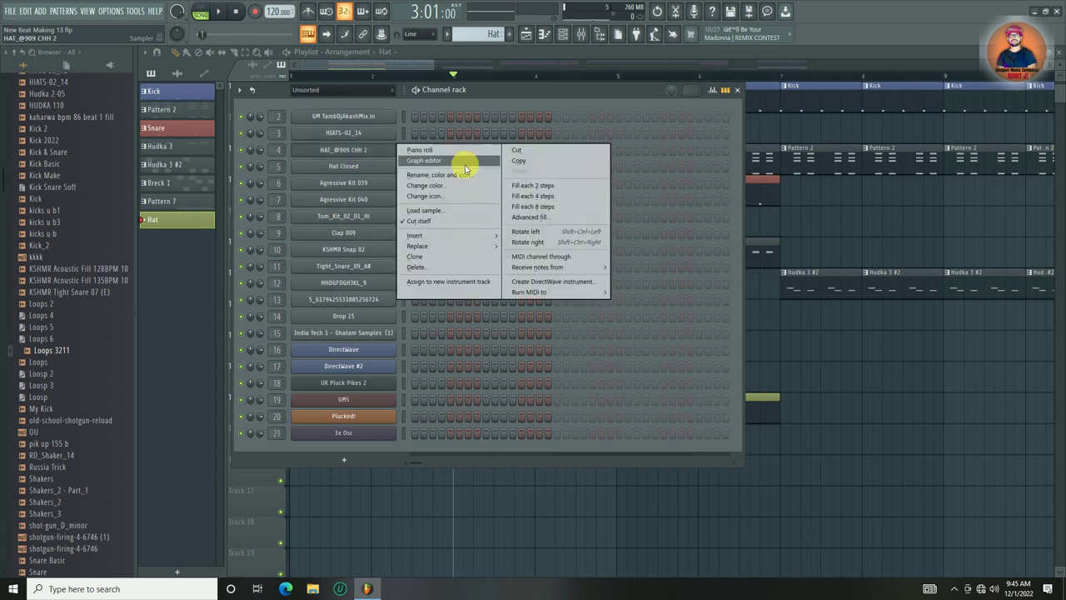
pyautogui.click(532, 186)
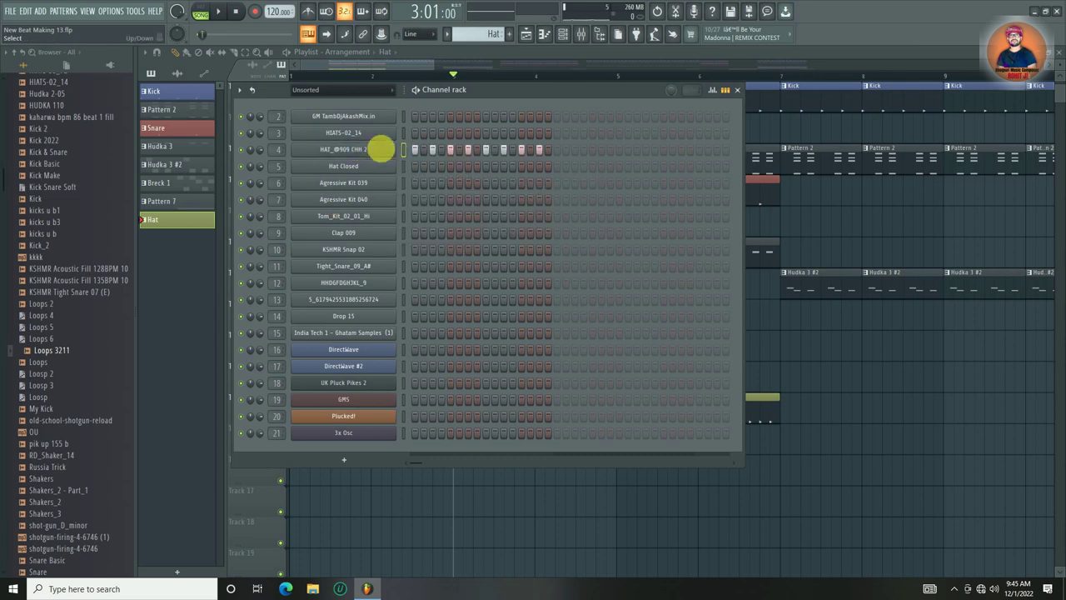
# - Open the HAT_@909 CHH 2 channel's notes in the piano roll and quantize all of them to the grid
pyautogui.rightClick(405, 150)
pyautogui.click(417, 150)
pyautogui.scroll(-7, 343, 271)
pyautogui.scroll(3, 346, 270)
pyautogui.moveTo(588, 205); pyautogui.dragTo(67, 295)
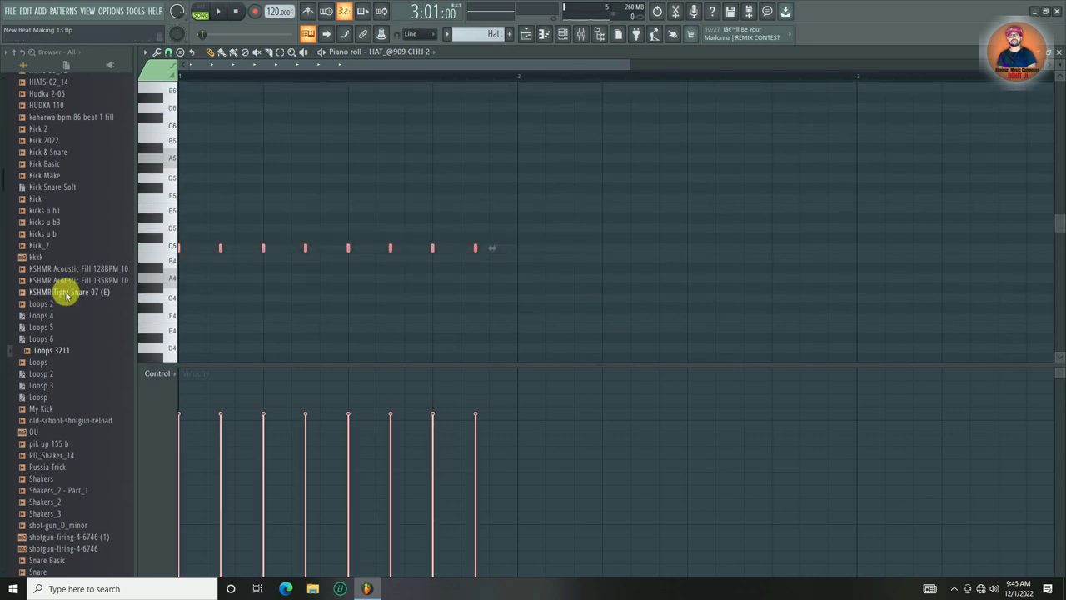
pyautogui.hotkey('ctrl', 'q')
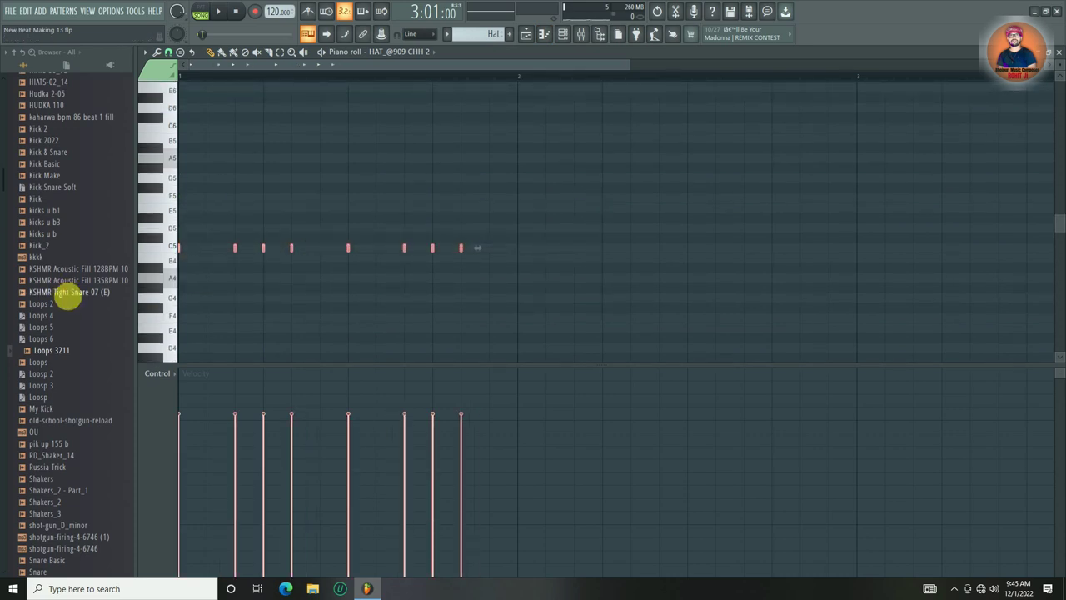
# - Rework the HAT_@909 CHH 2 notes into four C5 hits, each one third into its beat, and play them back
pyautogui.keyDown('ctrl'); pyautogui.click(333, 311); pyautogui.keyUp('ctrl')
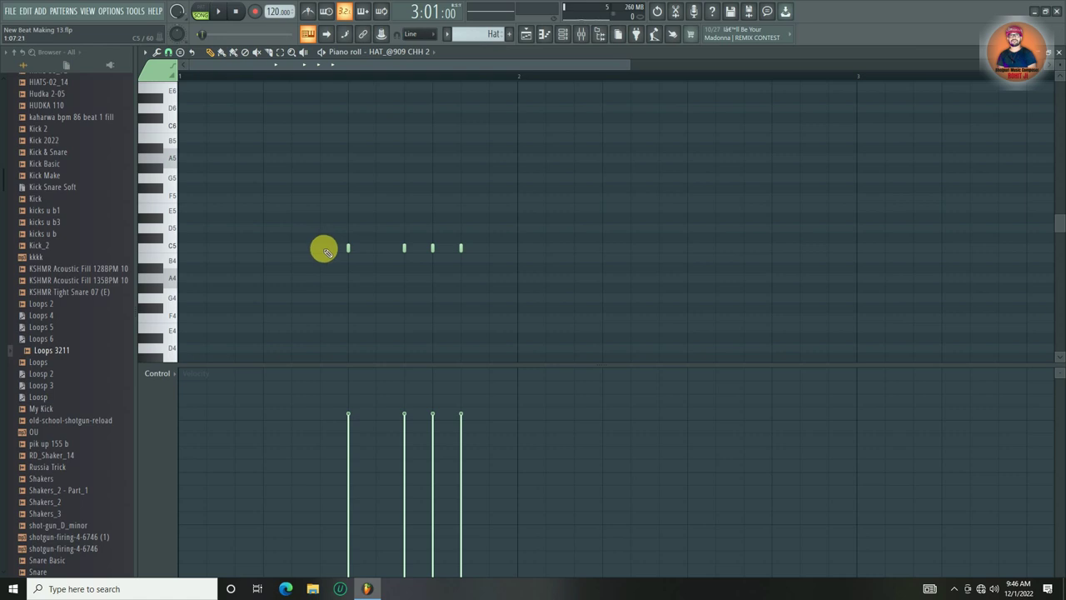
pyautogui.click(336, 255)
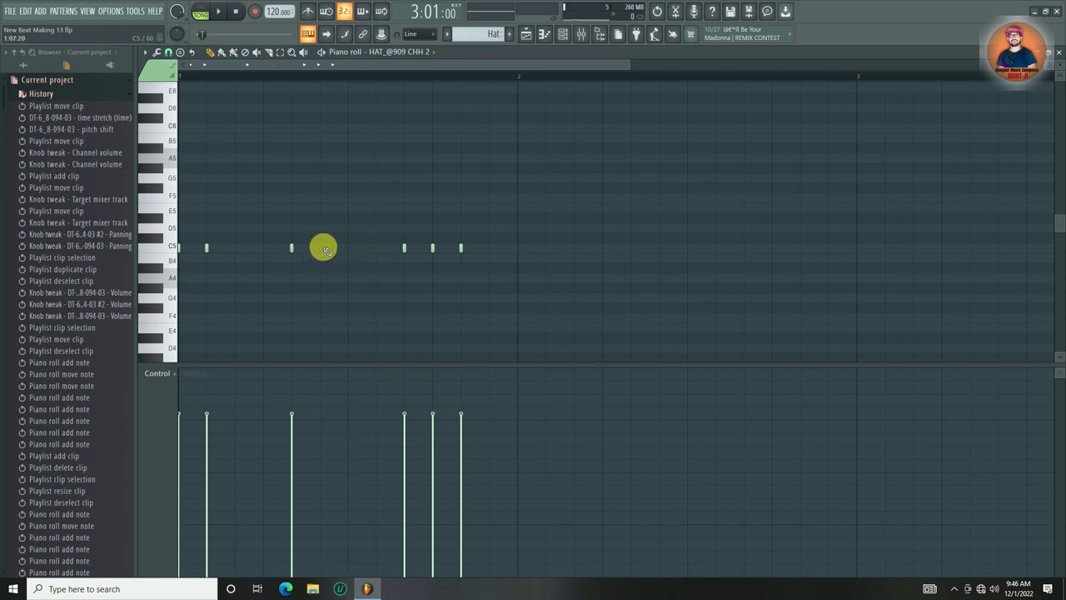
pyautogui.click(376, 248)
pyautogui.rightClick(404, 249)
pyautogui.rightClick(434, 250)
pyautogui.rightClick(188, 250)
pyautogui.scroll(1, 330, 166)
pyautogui.press('space')
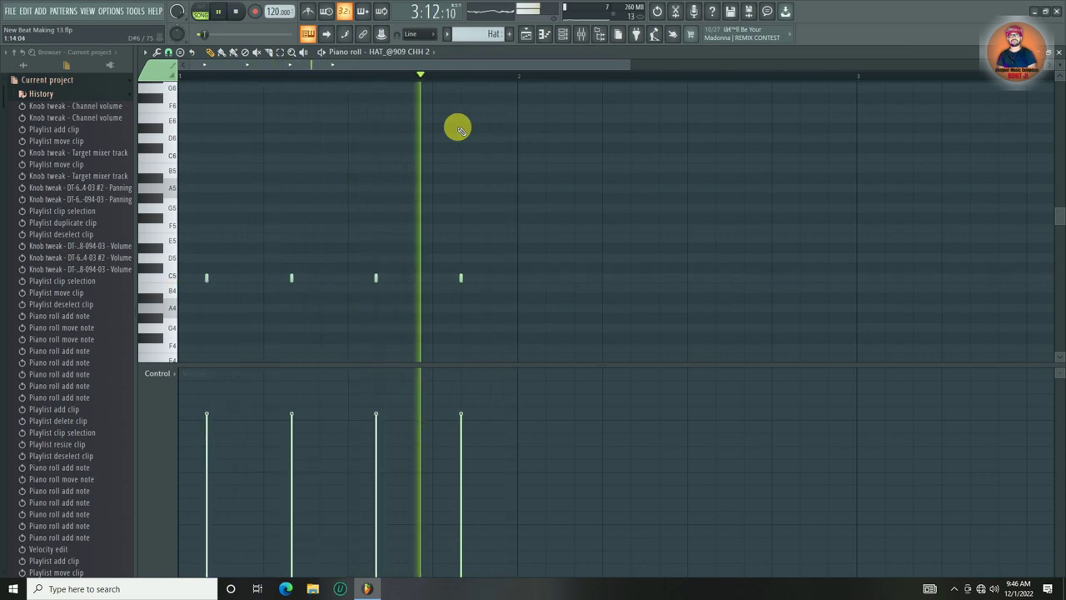
pyautogui.scroll(-5, 435, 161)
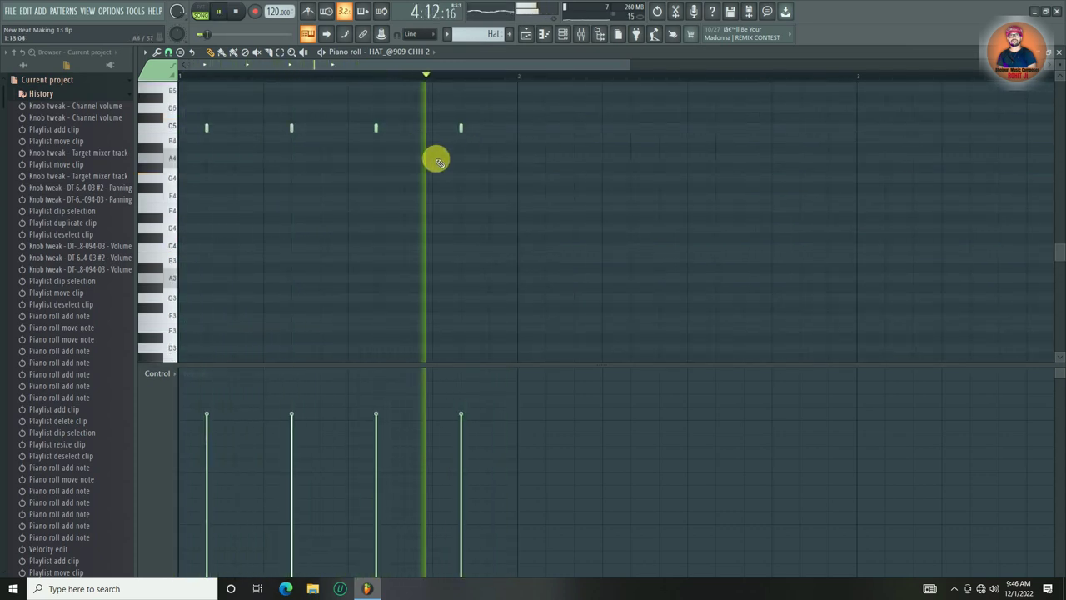
pyautogui.scroll(4, 436, 161)
pyautogui.press('space')
# - Copy the HAT_@909 CHH 2 channel's notes onto the HIATS-02_14 channel in the channel rack and start playback
pyautogui.click(389, 52)
pyautogui.click(571, 65)
pyautogui.click(562, 33)
pyautogui.rightClick(393, 150)
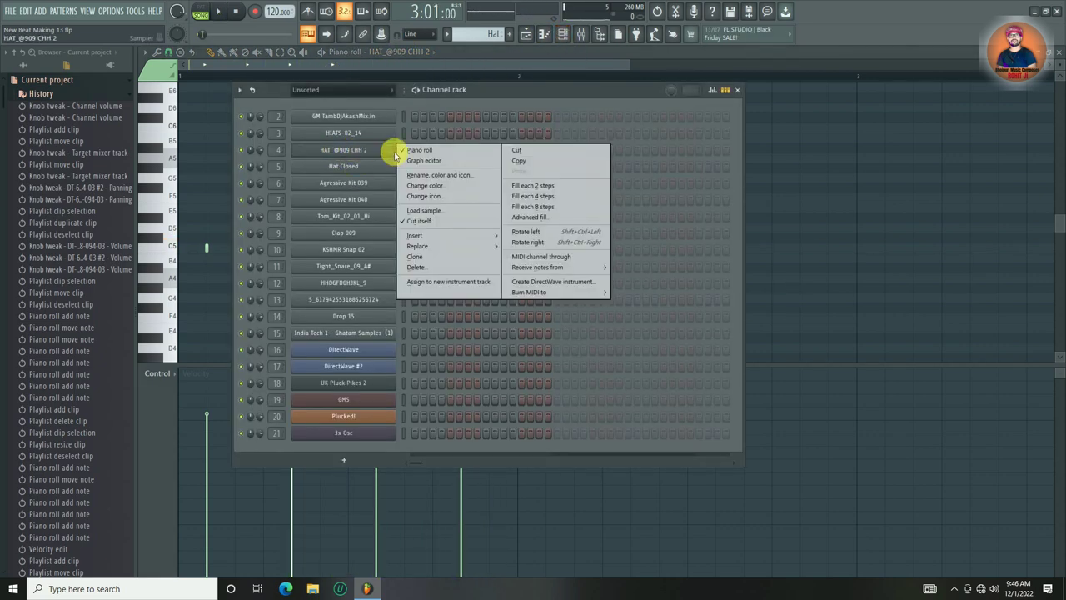
pyautogui.click(513, 164)
pyautogui.rightClick(385, 135)
pyautogui.click(517, 154)
pyautogui.press('space')
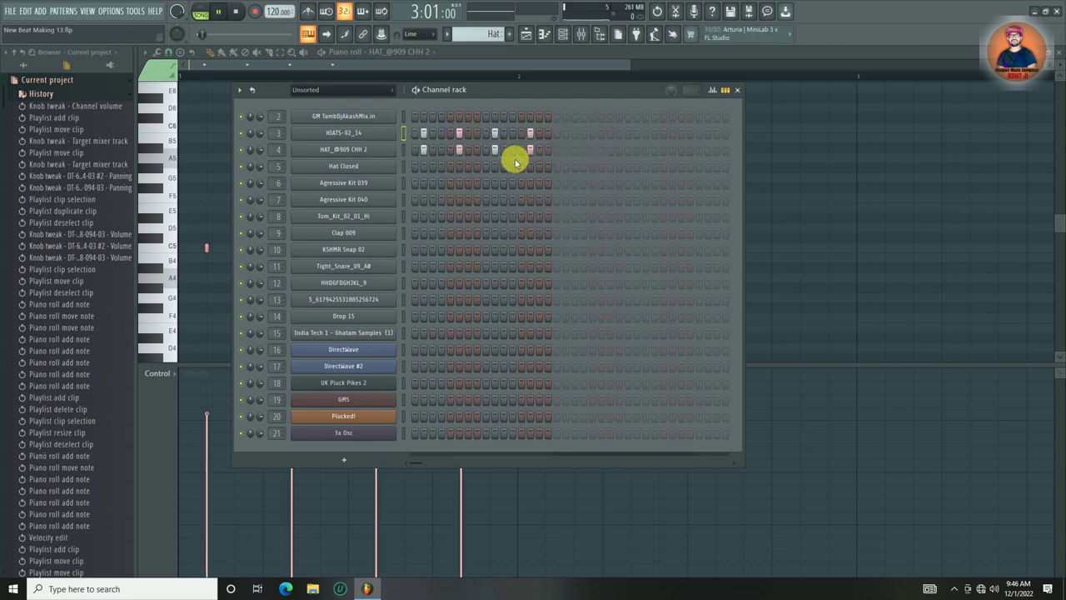
# - Show HIATS-02_14 in the piano roll and add a C5 note two thirds into each of the bar's four beats
pyautogui.click(852, 182)
pyautogui.click(400, 52)
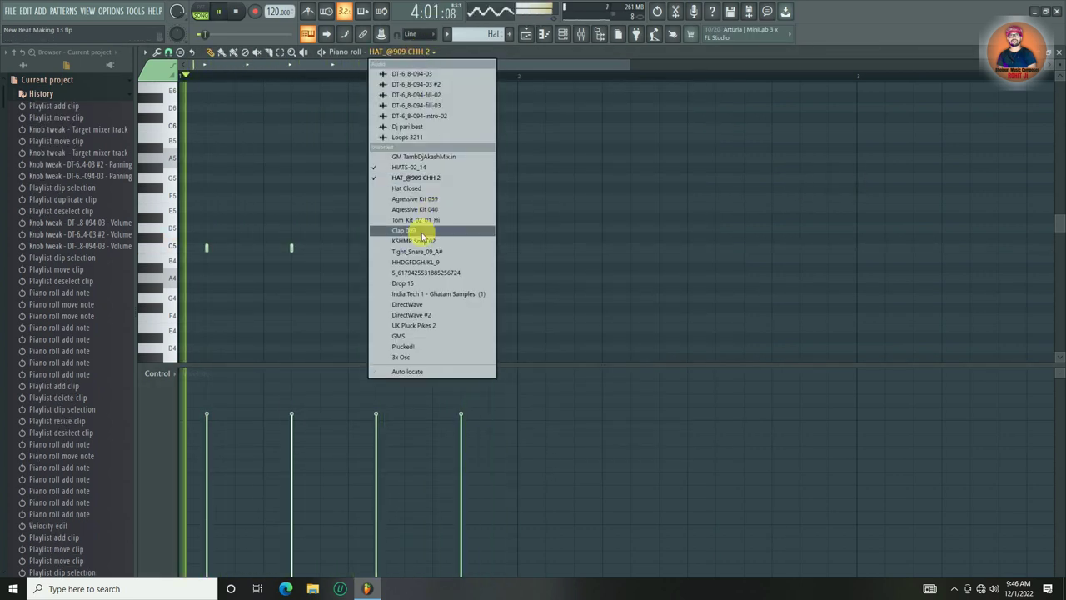
pyautogui.click(440, 169)
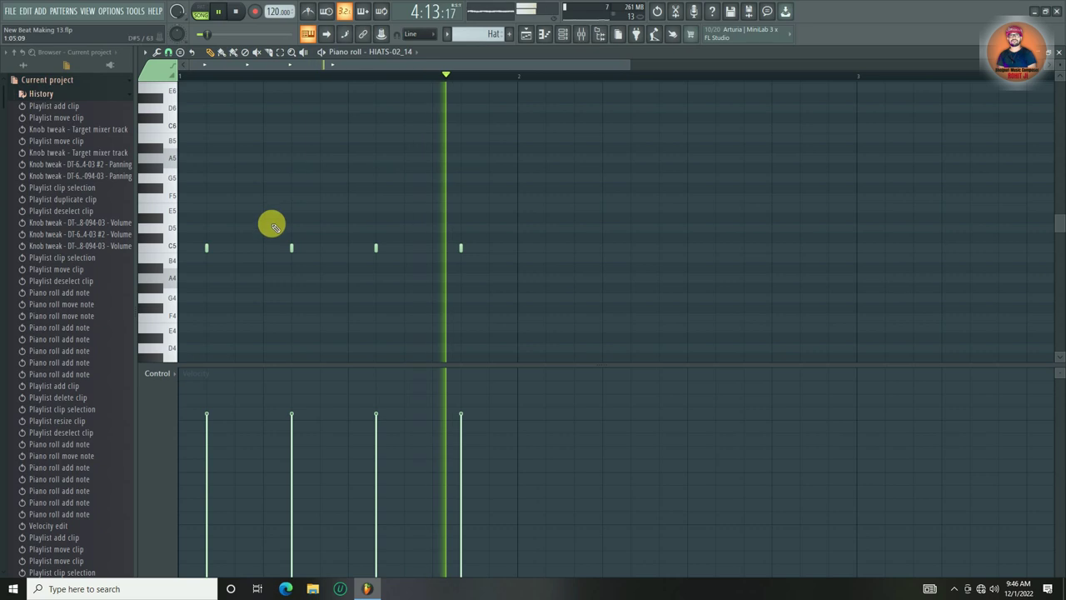
pyautogui.click(236, 247)
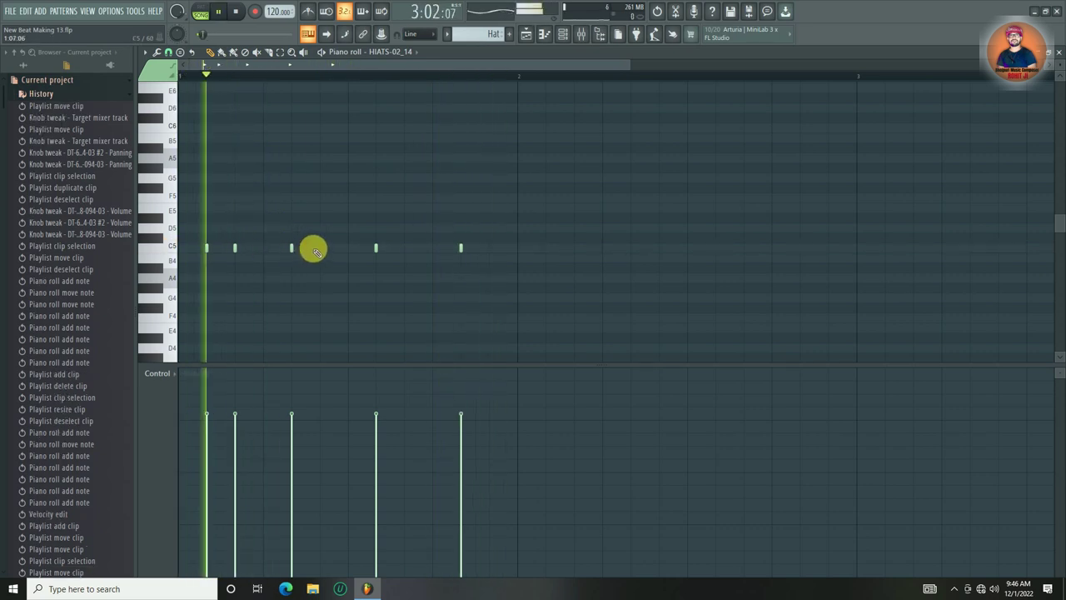
pyautogui.click(321, 247)
pyautogui.click(405, 248)
pyautogui.click(489, 247)
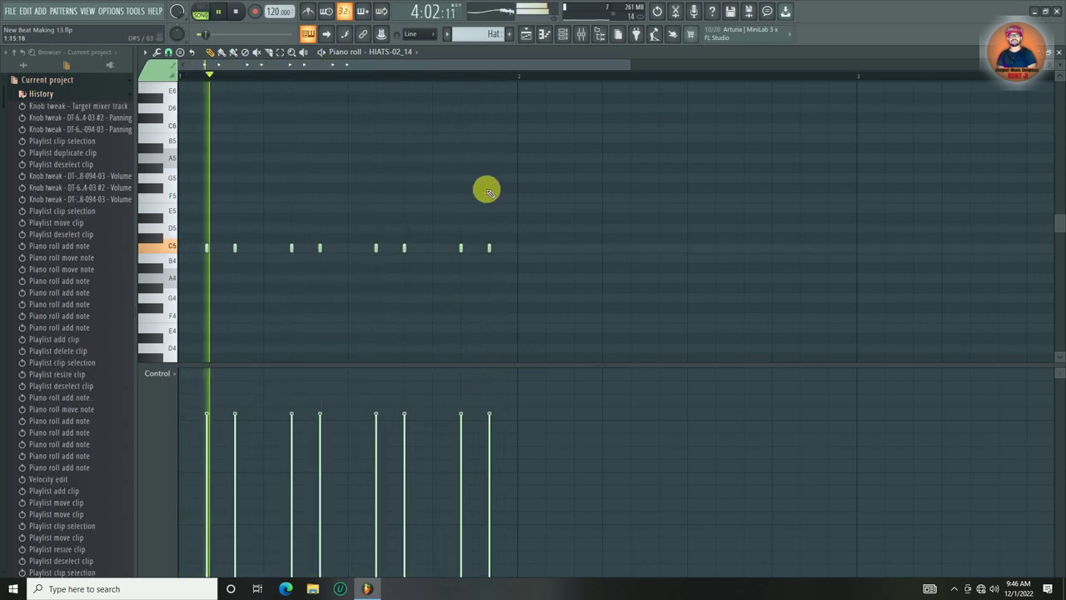
pyautogui.scroll(4, 472, 163)
pyautogui.scroll(-5, 466, 150)
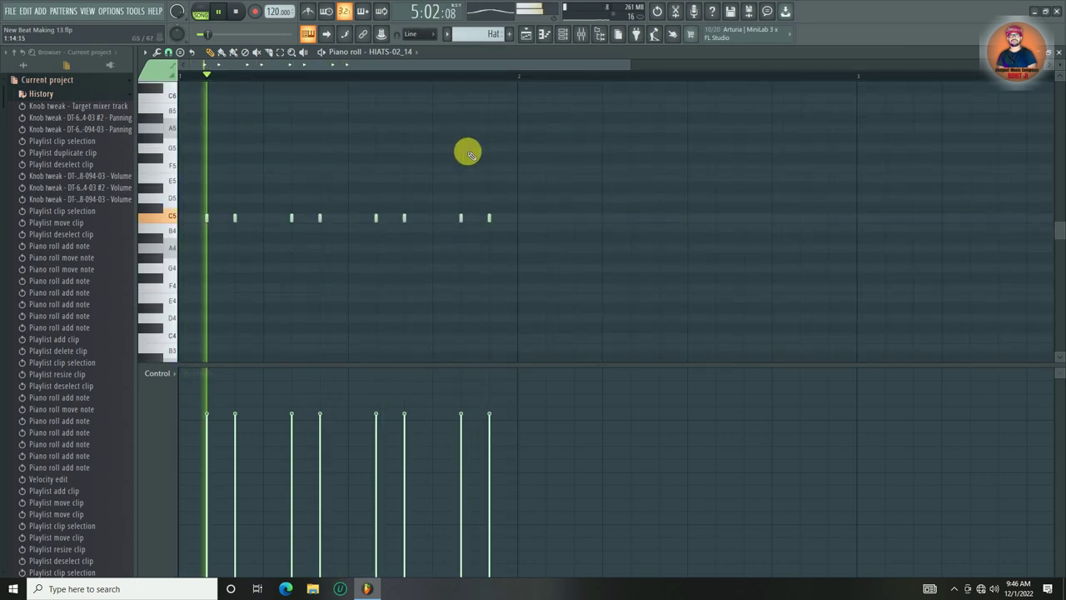
# - Show the Hat Closed channel in the piano roll and add A4 notes one third into beats 2 and 4
pyautogui.click(398, 52)
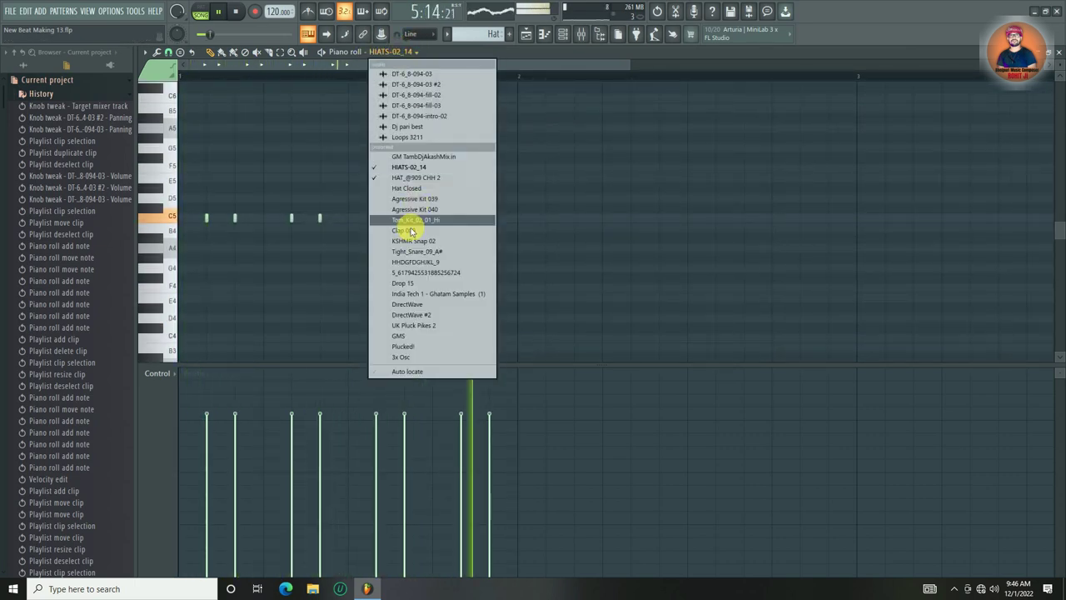
pyautogui.click(419, 189)
pyautogui.press('space')
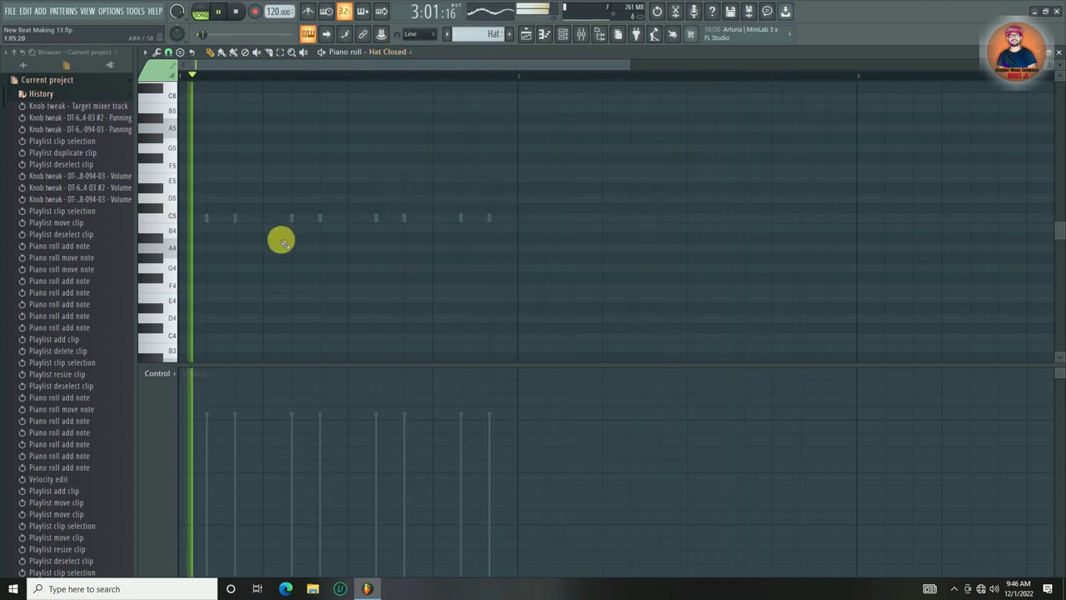
pyautogui.click(294, 248)
pyautogui.click(462, 248)
# - Raise both Hat Closed notes three semitones to C5 and play the song
pyautogui.moveTo(304, 253); pyautogui.dragTo(254, 265)
pyautogui.press('Up')
pyautogui.press('Up')
pyautogui.press('Up')
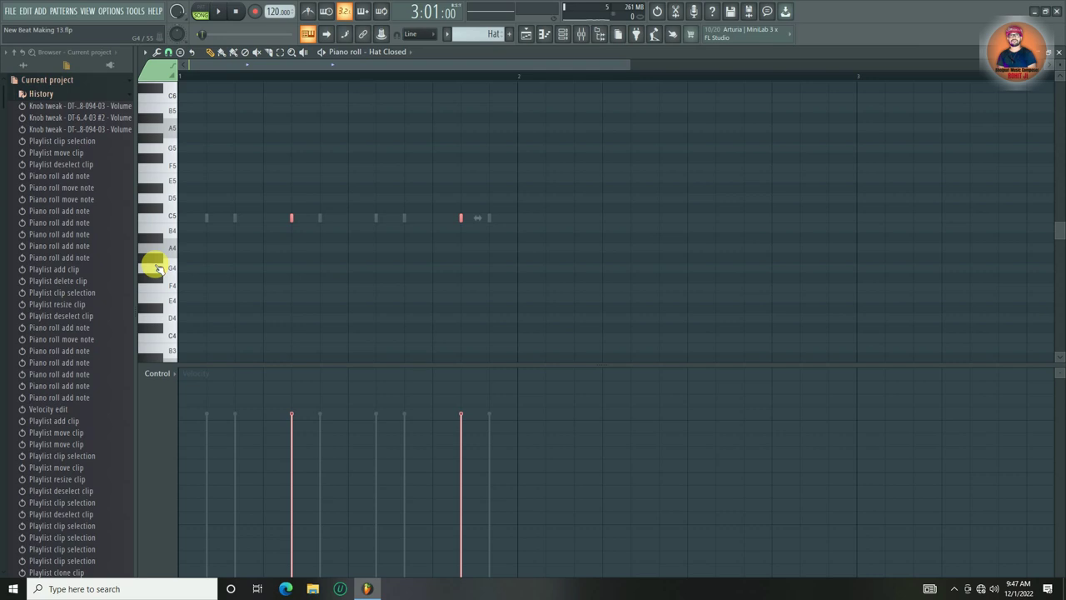
pyautogui.click(359, 267)
pyautogui.press('space')
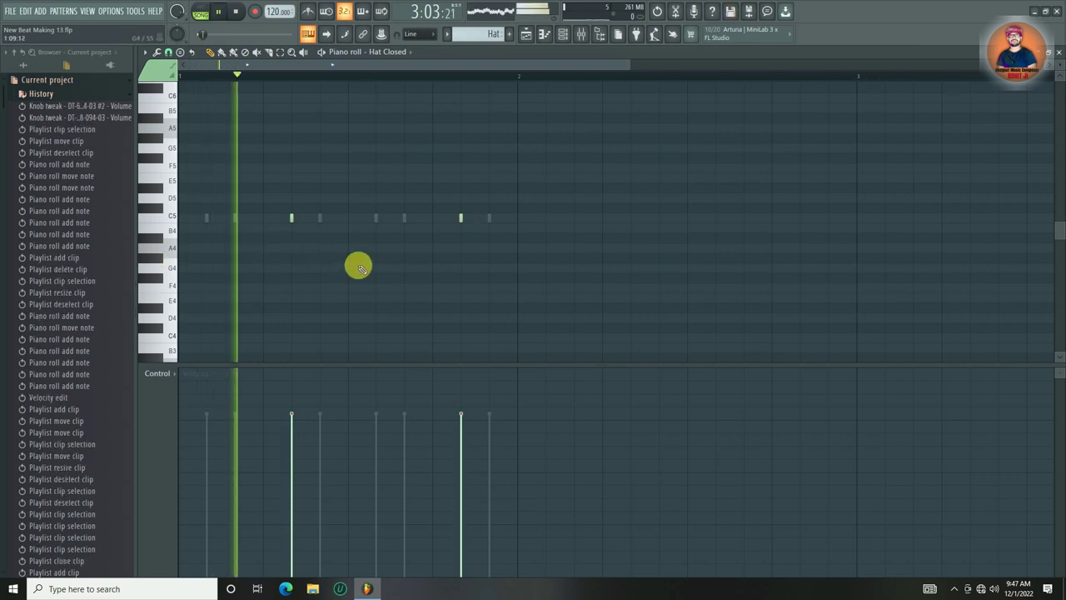
# - Open the mixer, silence the HIATS-02_14 and HAT_@909 CHH 2 tracks, and lower the Hat Closed volume slightly
pyautogui.click(578, 34)
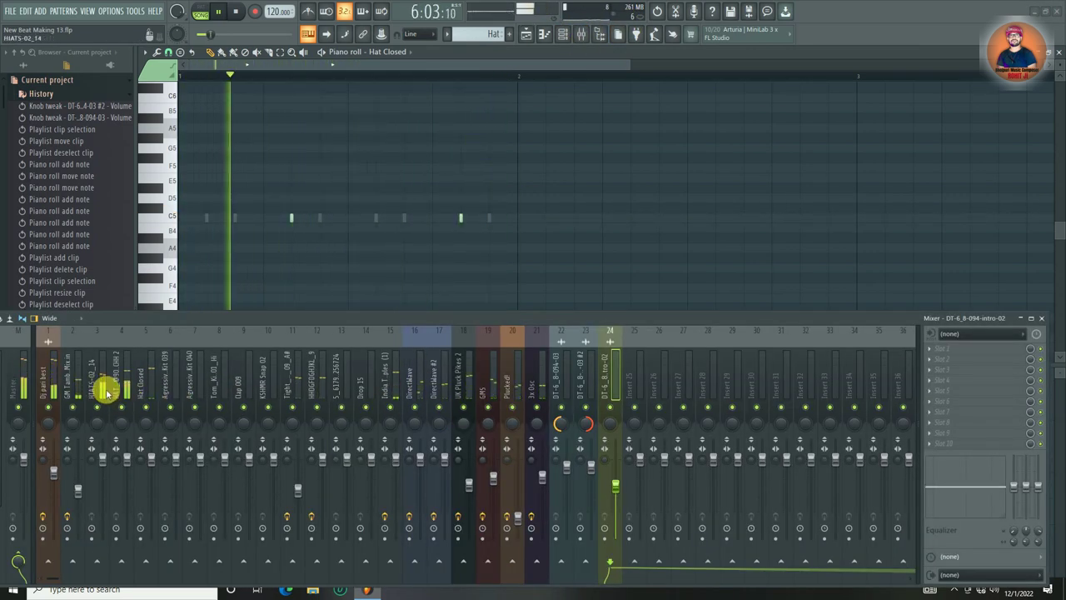
pyautogui.click(95, 508)
pyautogui.click(125, 514)
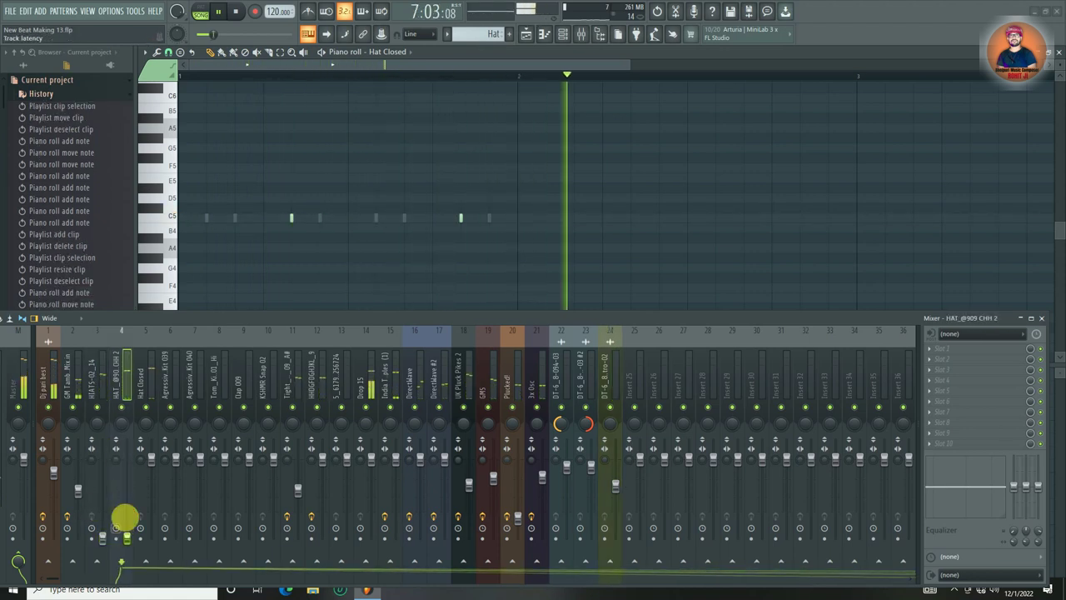
pyautogui.click(153, 454)
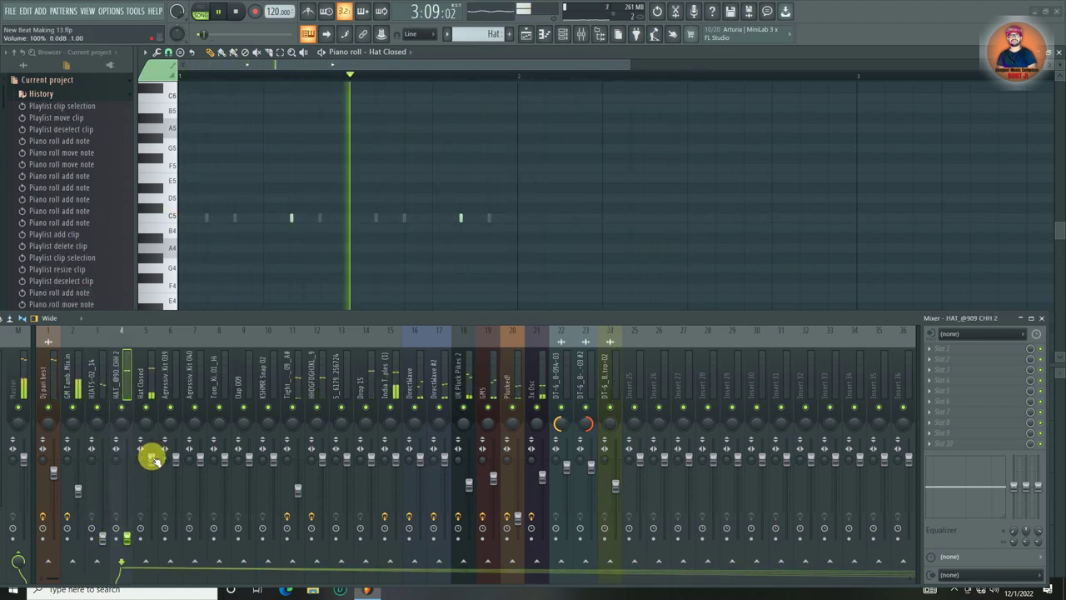
# - Raise the HAT_@909 CHH 2 volume to a moderate level and HIATS-02_14 slightly higher, and stop playback
pyautogui.click(129, 535)
pyautogui.moveTo(130, 538); pyautogui.dragTo(127, 486)
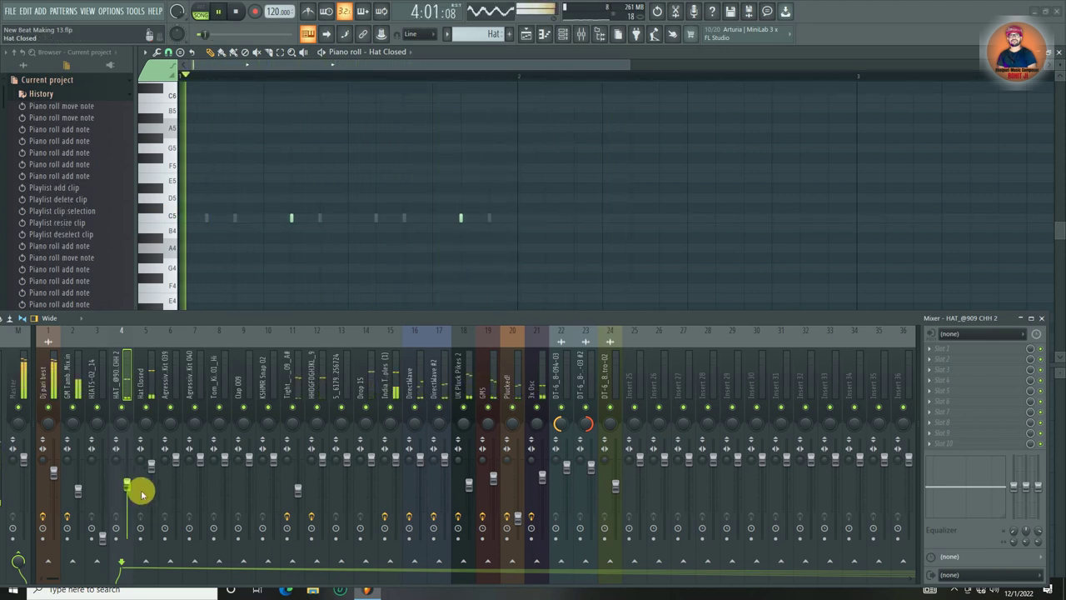
pyautogui.moveTo(101, 536); pyautogui.dragTo(101, 472)
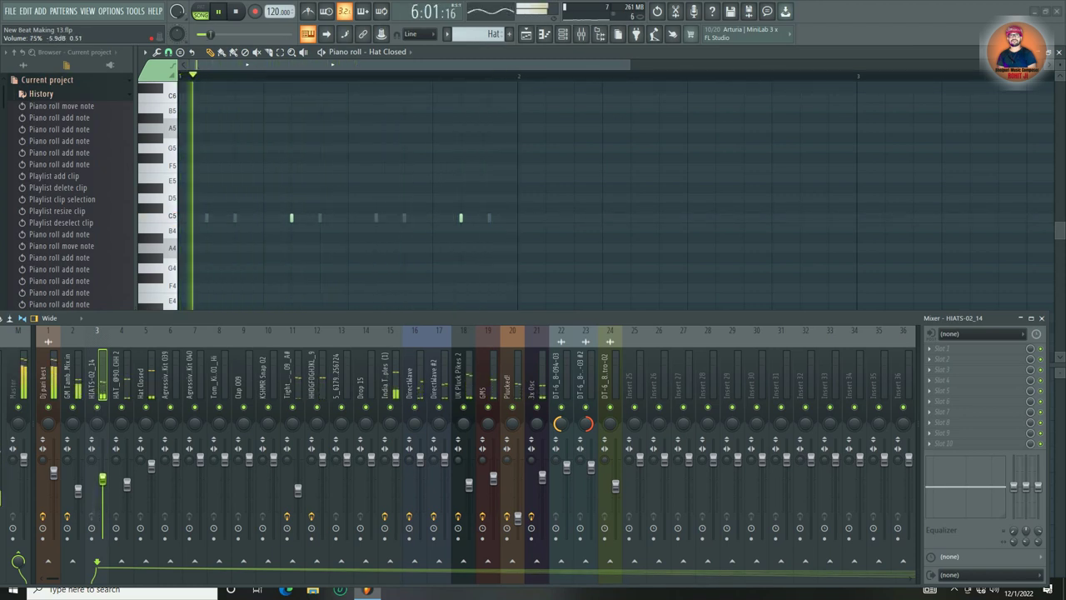
pyautogui.press('space')
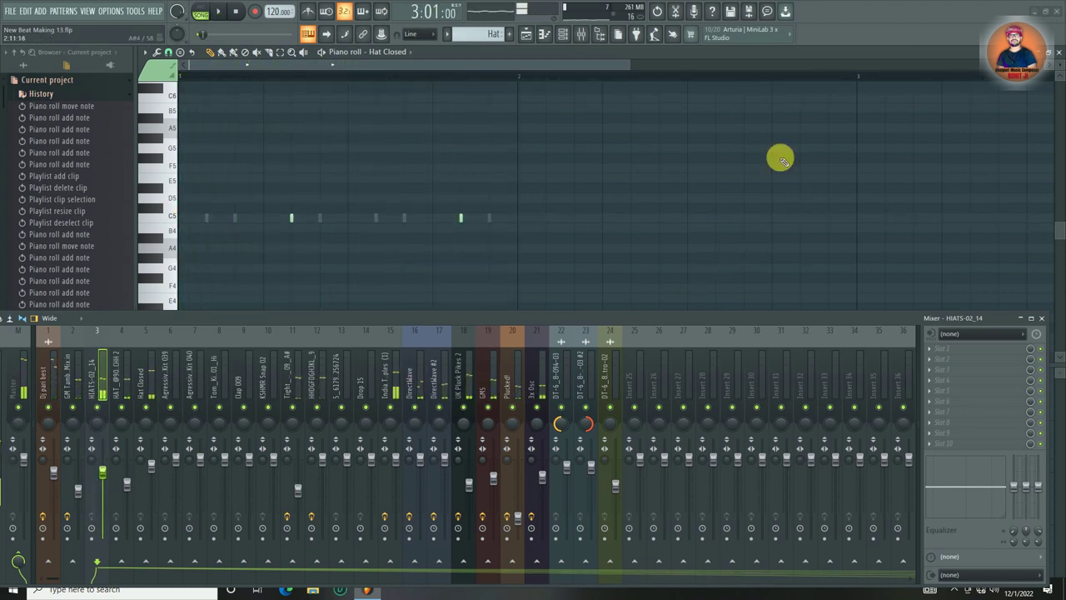
# - Return to the playlist, close the mixer, and split the Hat pattern by channel
pyautogui.click(1058, 52)
pyautogui.press('F6')
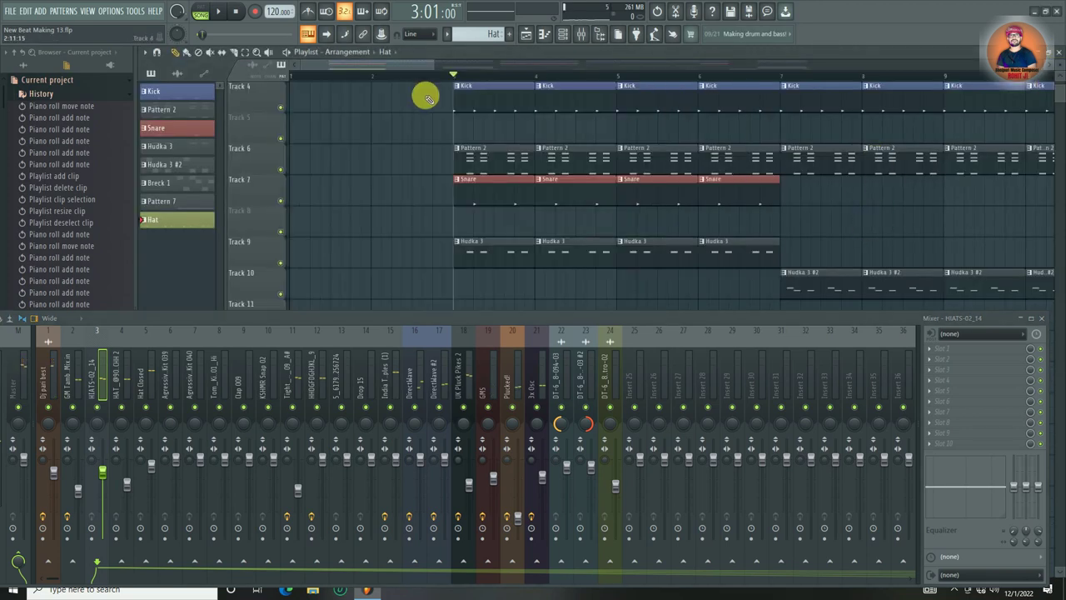
pyautogui.scroll(-3, 539, 269)
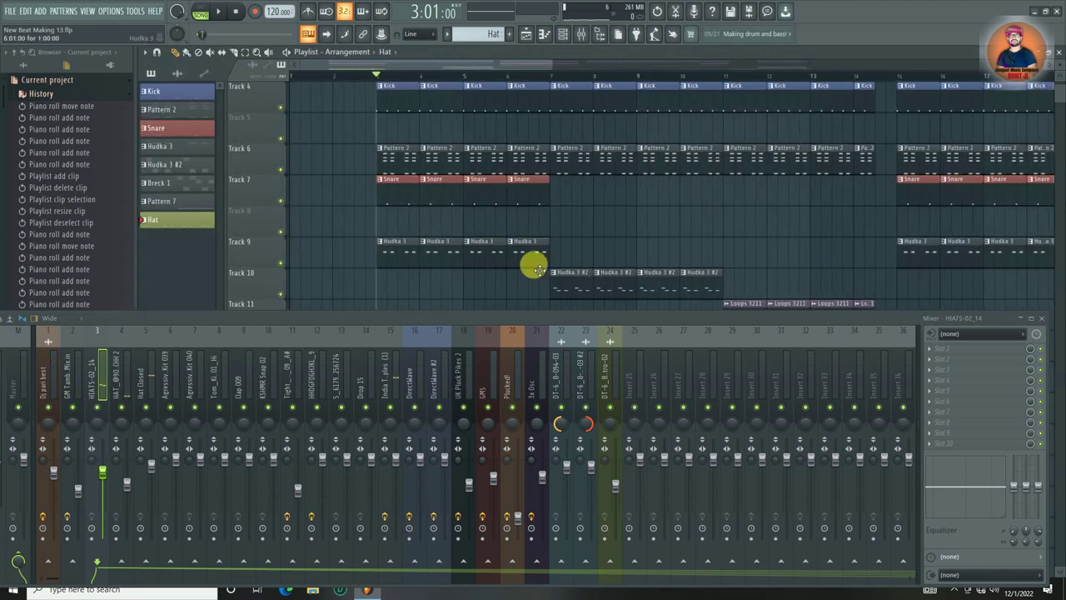
pyautogui.click(1045, 319)
pyautogui.scroll(-3, 499, 304)
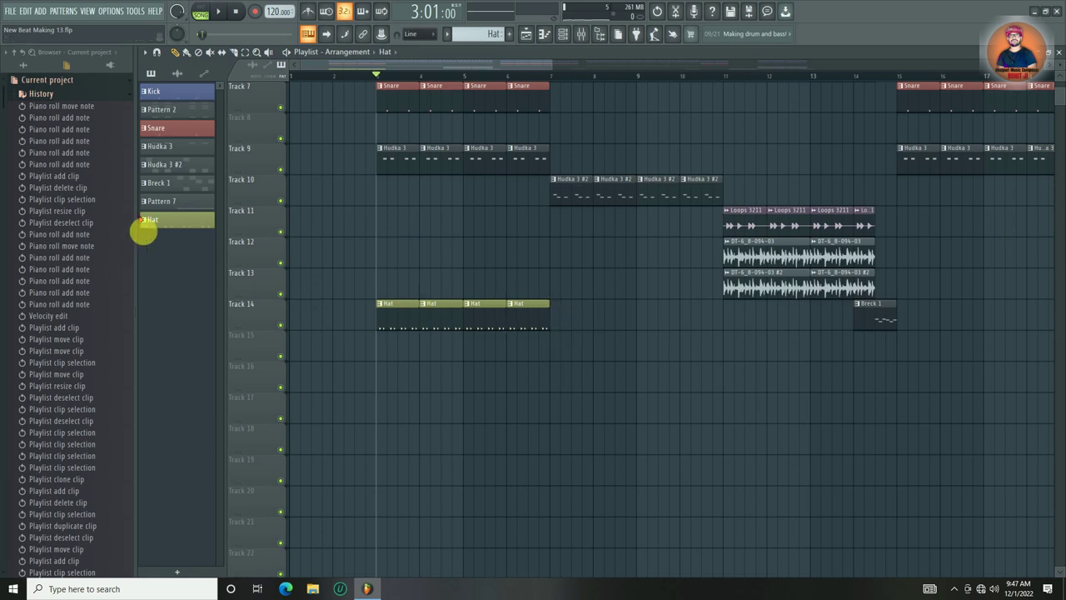
pyautogui.rightClick(165, 225)
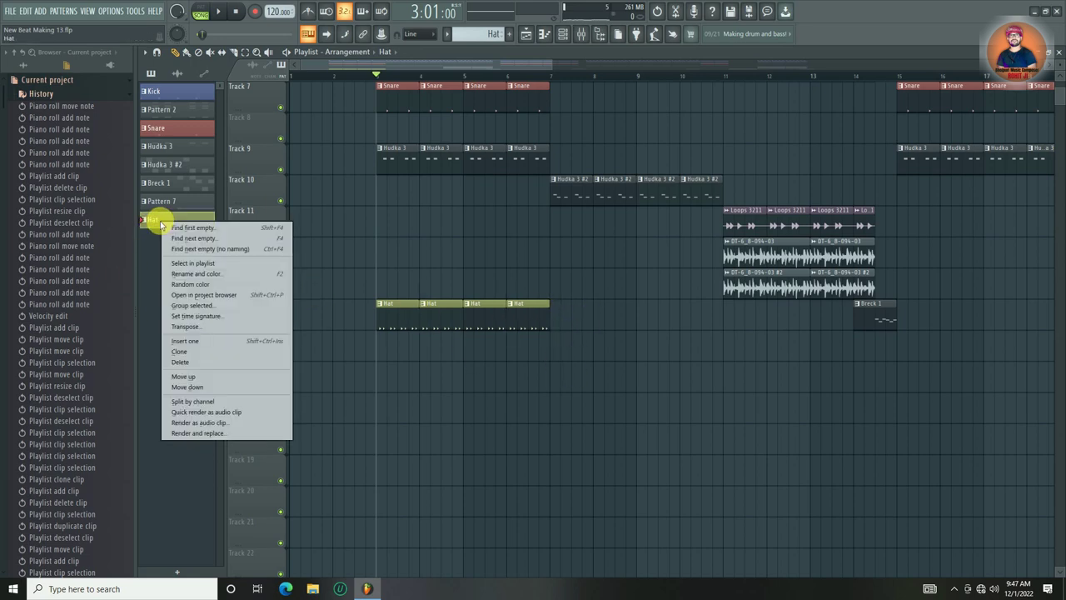
pyautogui.click(211, 403)
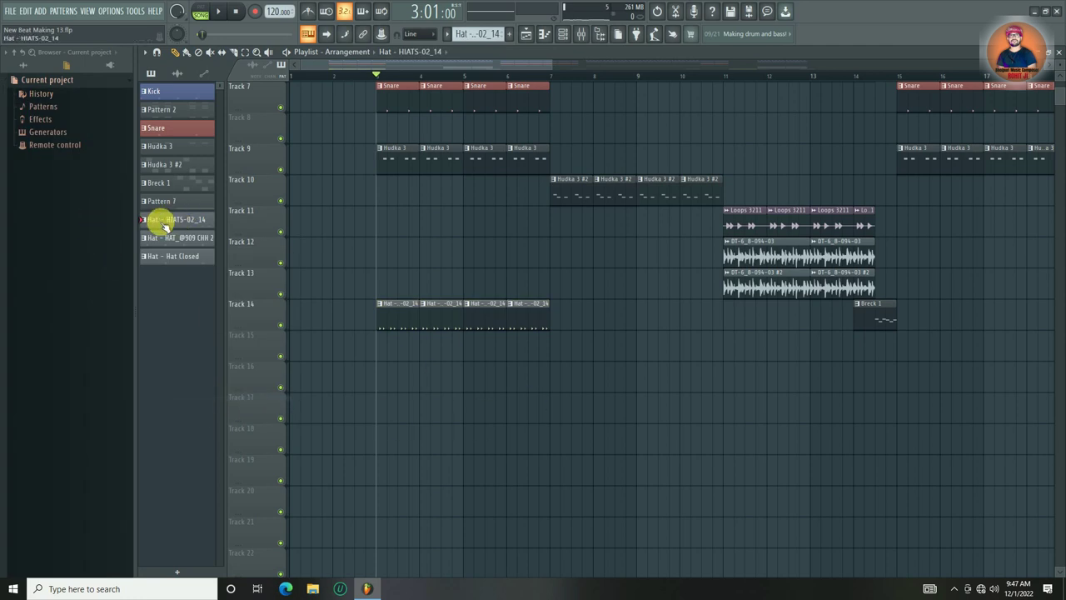
# - Delete the four hat clips from Track 14 and place the three split Hat patterns on Tracks 15 to 17 at bar 3
pyautogui.moveTo(589, 317); pyautogui.dragTo(366, 321)
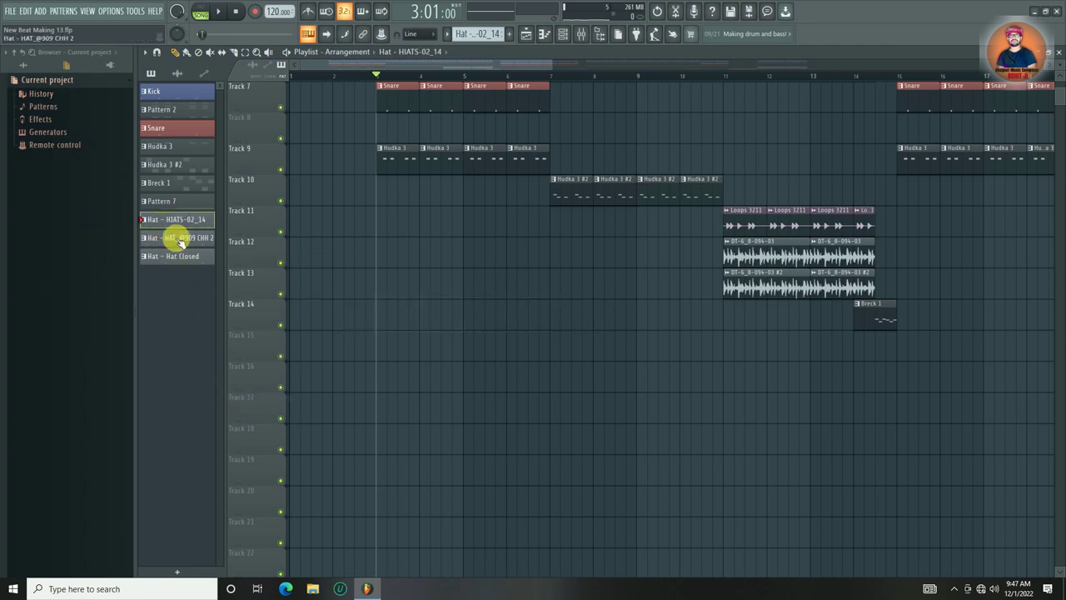
pyautogui.keyDown('shift'); pyautogui.click(179, 258); pyautogui.keyUp('shift')
pyautogui.moveTo(173, 235); pyautogui.dragTo(388, 361)
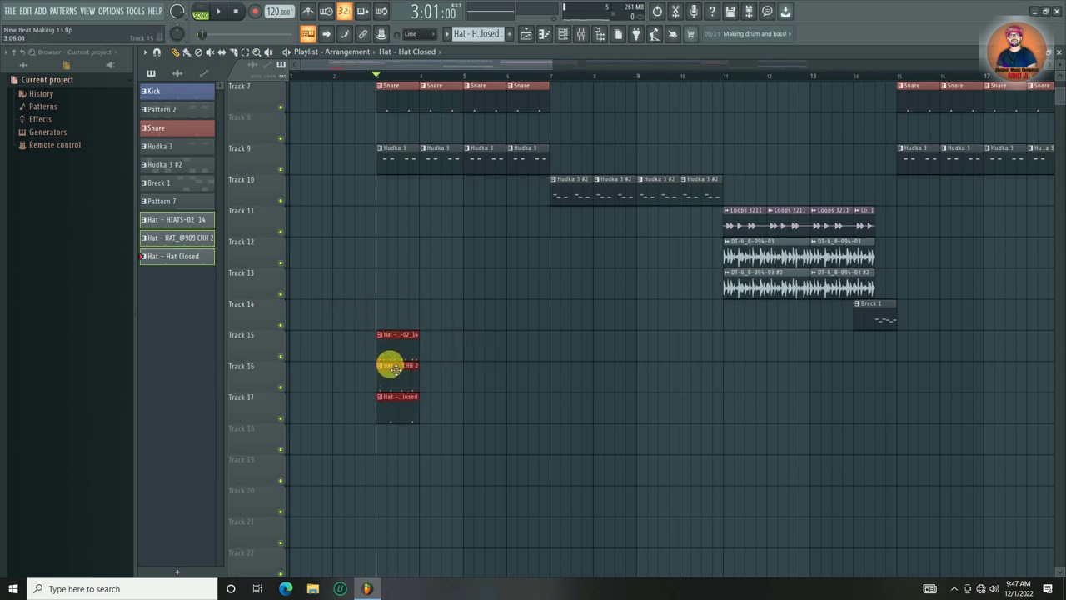
# - Repeat the three hat clips on Tracks 15 to 17 through bar 14 and deselect them
pyautogui.moveTo(464, 331); pyautogui.dragTo(366, 418)
pyautogui.hotkey('ctrl', 'b')
pyautogui.hotkey('ctrl', 'b')
pyautogui.hotkey('ctrl', 'b')
pyautogui.hotkey('ctrl', 'b')
pyautogui.hotkey('ctrl', 'b')
pyautogui.hotkey('ctrl', 'b')
pyautogui.hotkey('ctrl', 'b')
pyautogui.hotkey('ctrl', 'b')
pyautogui.hotkey('ctrl', 'b')
pyautogui.hotkey('ctrl', 'b')
pyautogui.hotkey('ctrl', 'b')
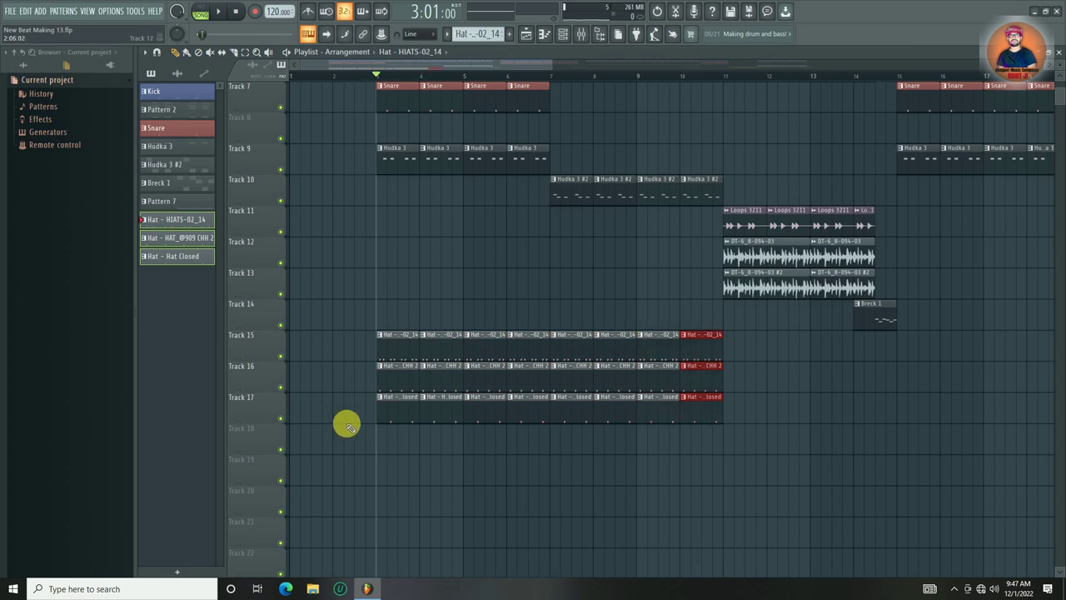
pyautogui.click(475, 266)
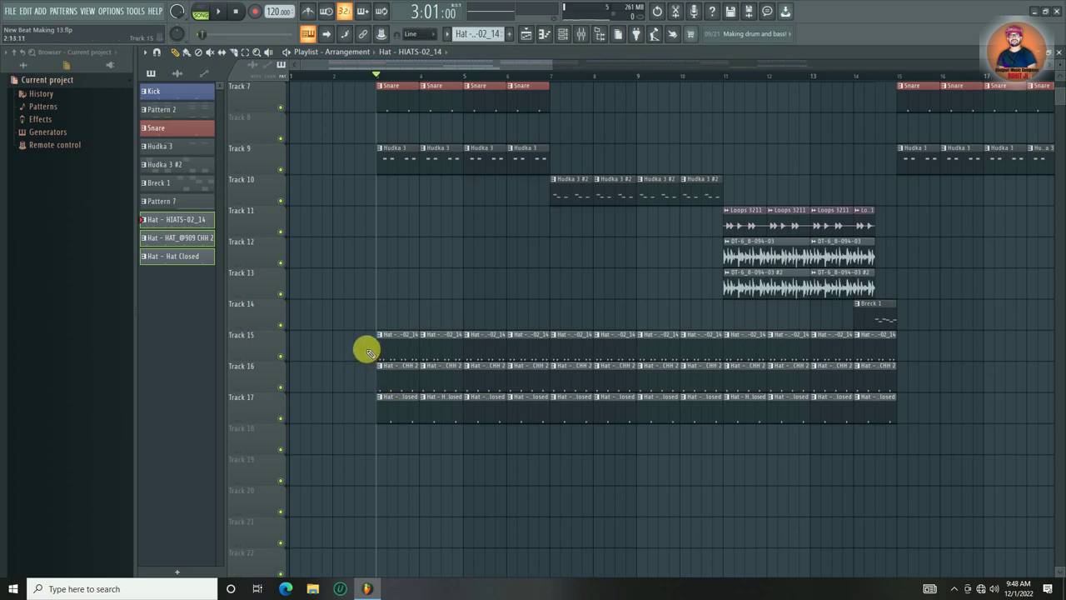
# - Delete the HIATS-02_14 clips on Track 15 and the Hat Closed clips on Track 17 from bars 3 to 6
pyautogui.rightClick(398, 350)
pyautogui.rightClick(441, 350)
pyautogui.rightClick(485, 352)
pyautogui.rightClick(524, 353)
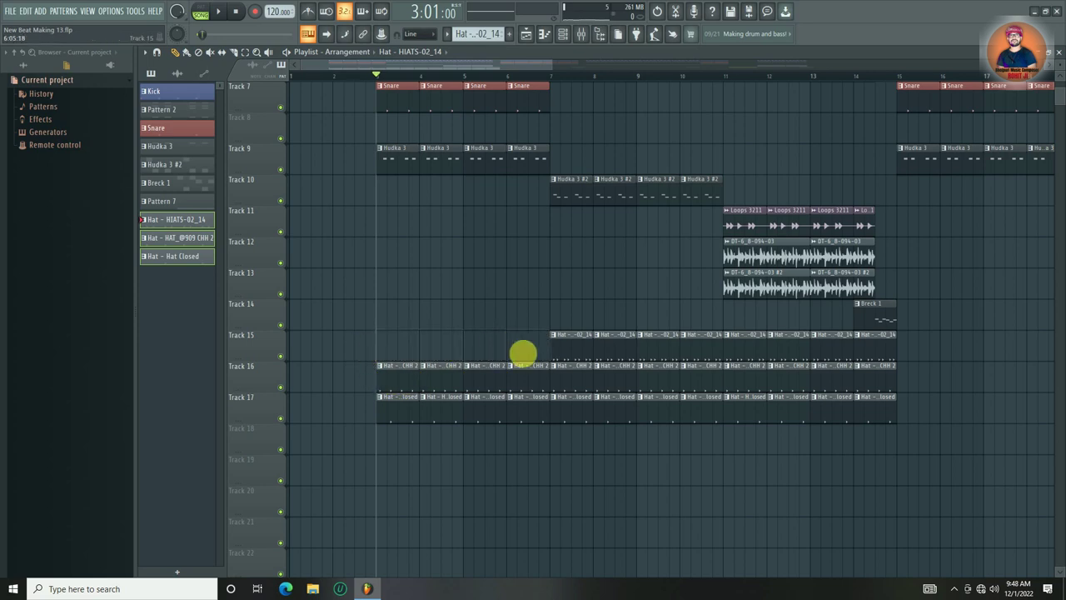
pyautogui.rightClick(531, 416)
pyautogui.rightClick(486, 417)
pyautogui.rightClick(441, 416)
pyautogui.rightClick(398, 417)
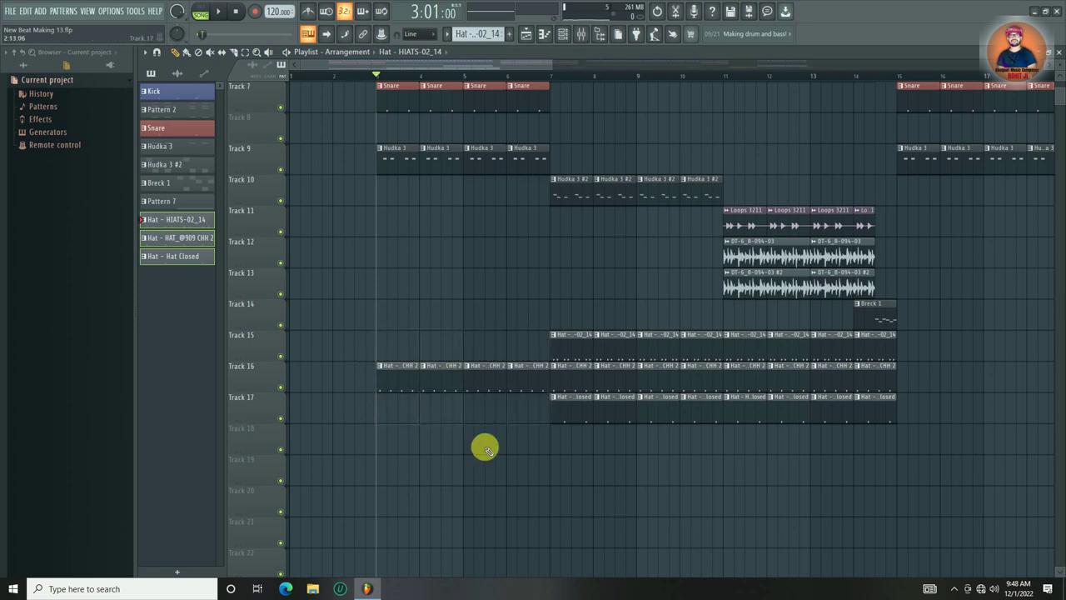
# - Delete the HIATS-02_14 clips on Track 15 from bars 7 to 10
pyautogui.rightClick(572, 342)
pyautogui.rightClick(615, 342)
pyautogui.rightClick(658, 341)
pyautogui.rightClick(701, 341)
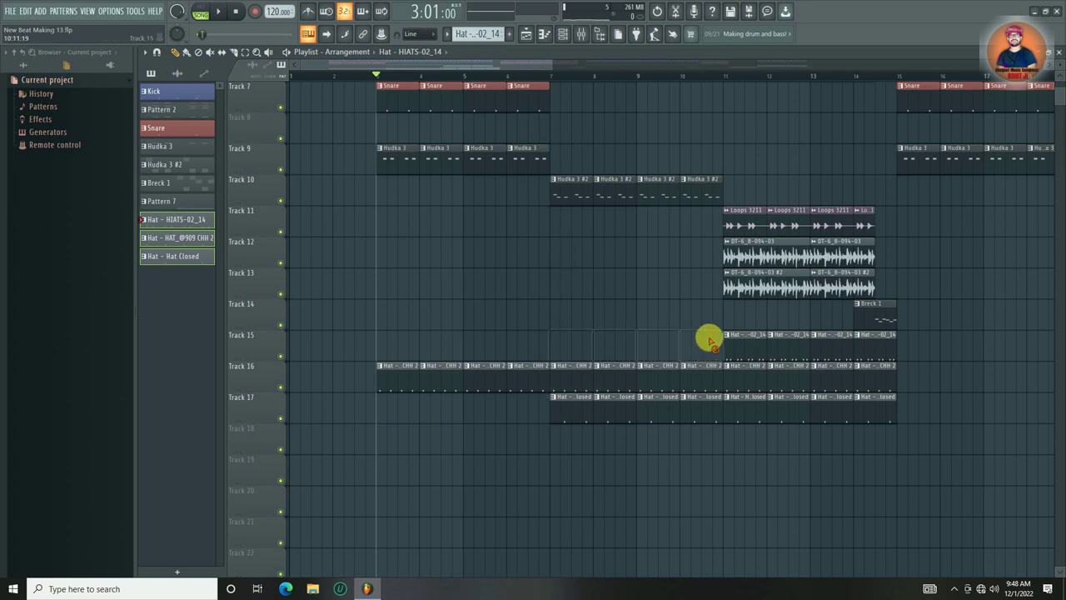
# - Play the arrangement from bar 3 through bar 14 to check the hat layers
pyautogui.scroll(-3, 555, 76)
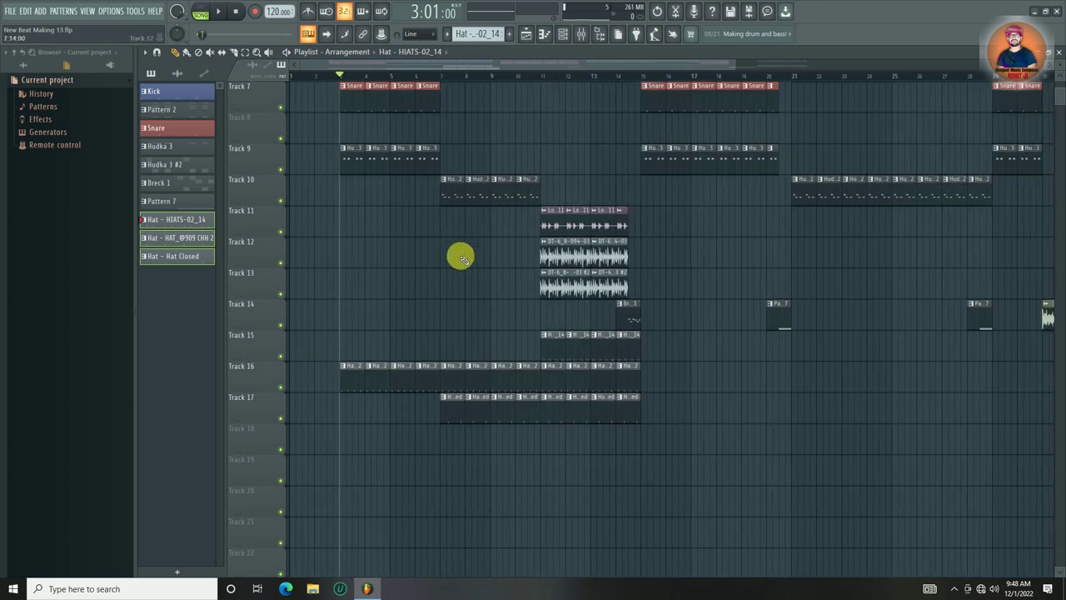
pyautogui.press('space')
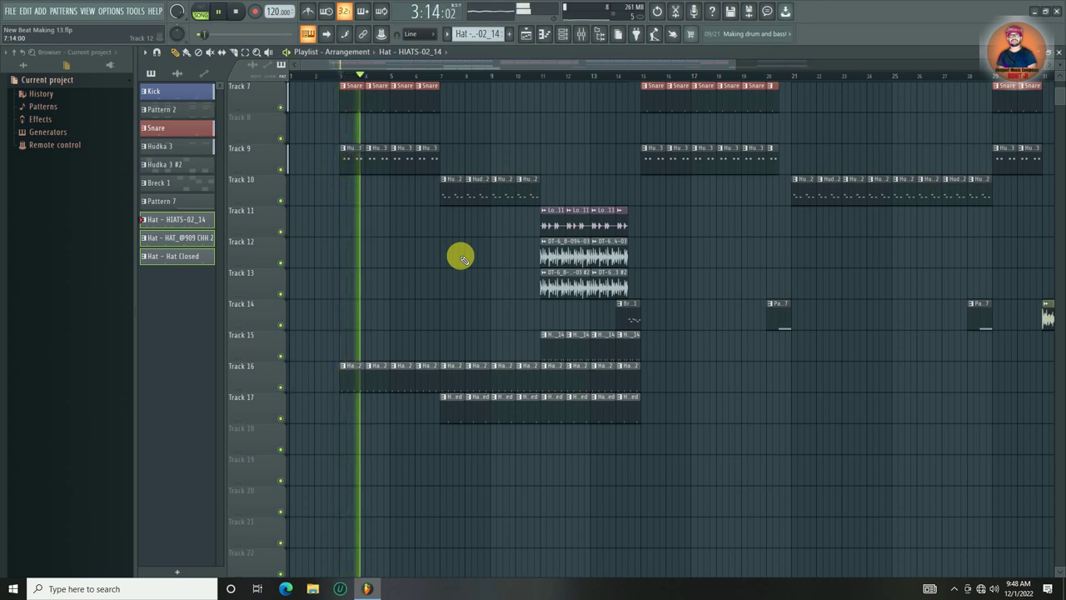
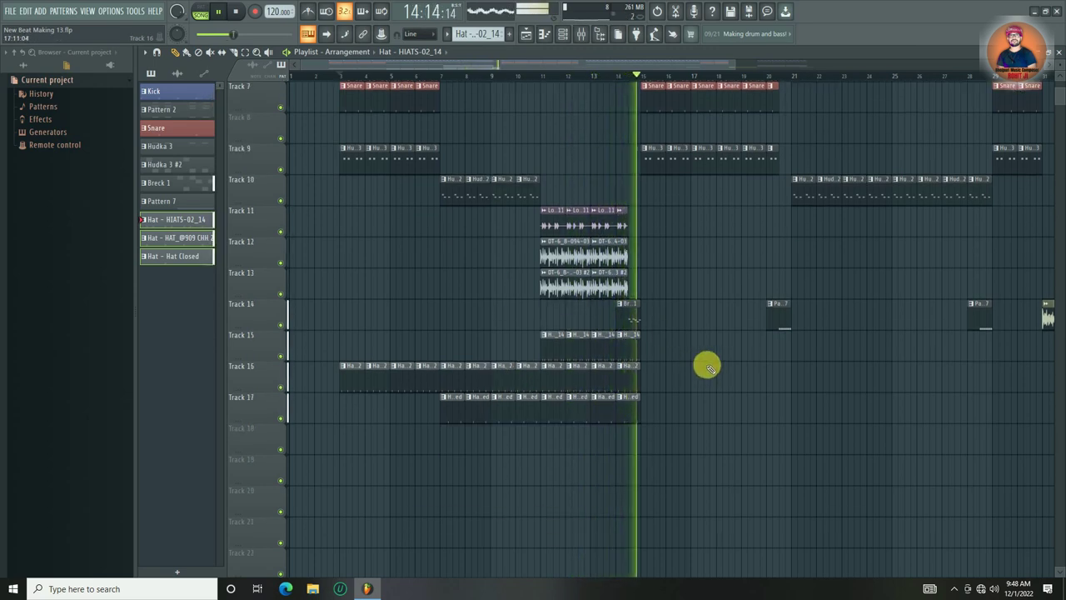
pyautogui.press('space')
# - Repeat the hat clips on Tracks 16 and 17 from bar 15 through bar 20
pyautogui.moveTo(683, 362); pyautogui.dragTo(554, 427)
pyautogui.hotkey('ctrl', 'b')
pyautogui.hotkey('ctrl', 'b')
pyautogui.press('space')
pyautogui.rightClick(808, 368)
pyautogui.press('space')
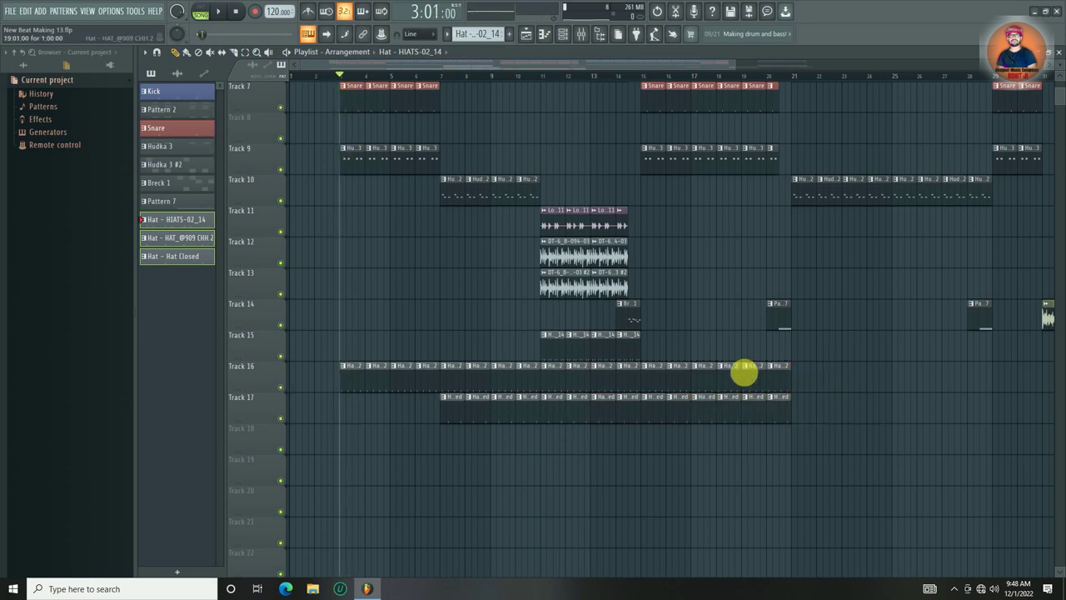
pyautogui.moveTo(826, 364); pyautogui.dragTo(754, 437)
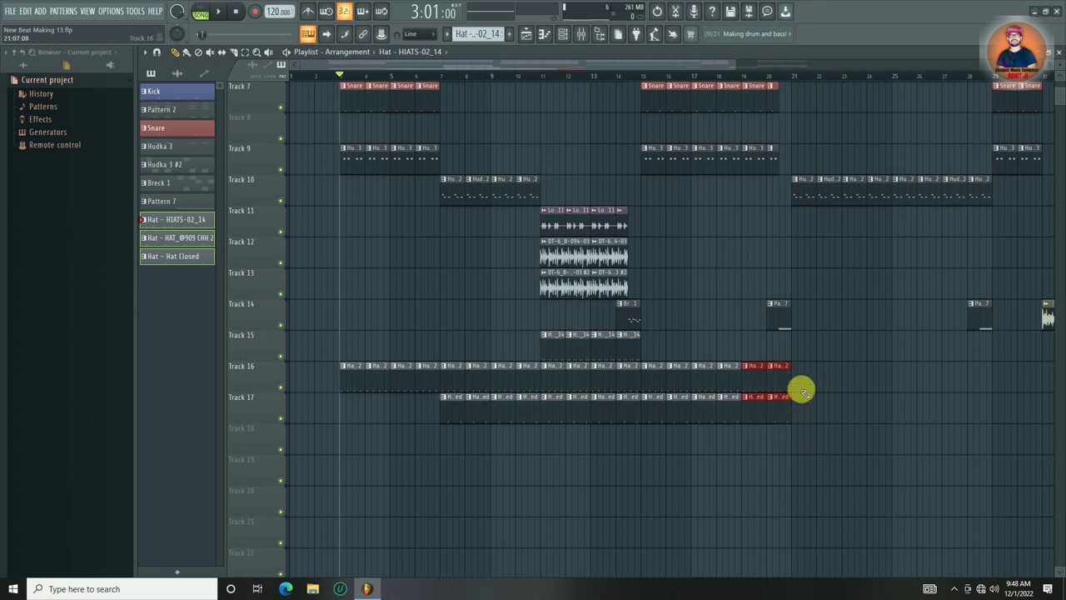
pyautogui.moveTo(825, 364); pyautogui.dragTo(656, 414)
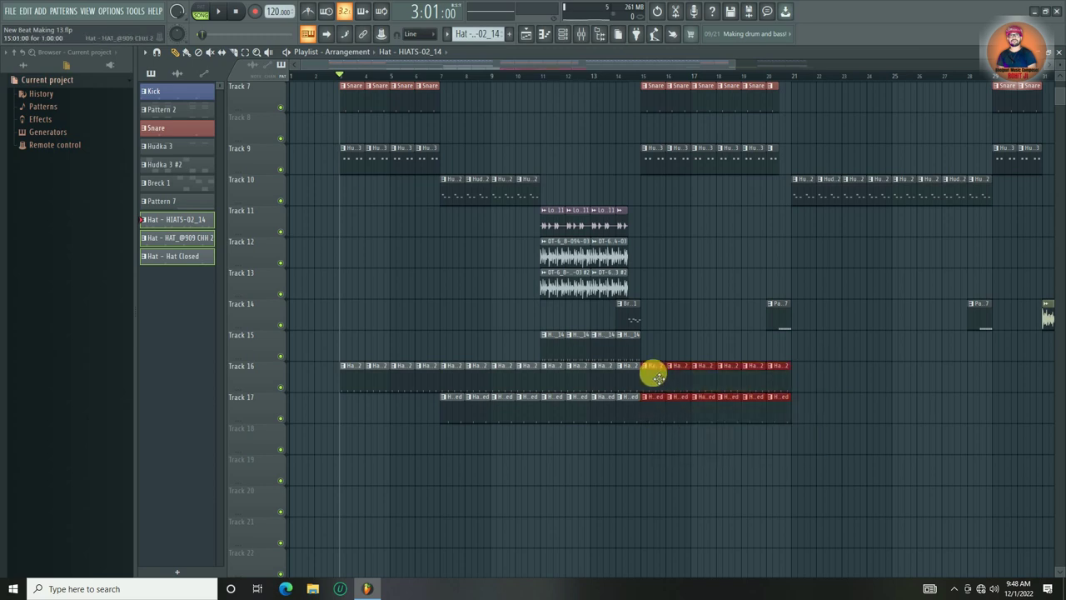
pyautogui.moveTo(843, 364); pyautogui.dragTo(656, 440)
pyautogui.moveTo(654, 384); pyautogui.dragTo(807, 377)
pyautogui.moveTo(983, 369)
pyautogui.mouseDown()
pyautogui.moveTo(823, 390)
pyautogui.moveTo(819, 424)
pyautogui.moveTo(948, 381)
pyautogui.mouseUp()
# - Play the arrangement from bar 3 and look over its tracks and sections
pyautogui.scroll(6, 845, 325)
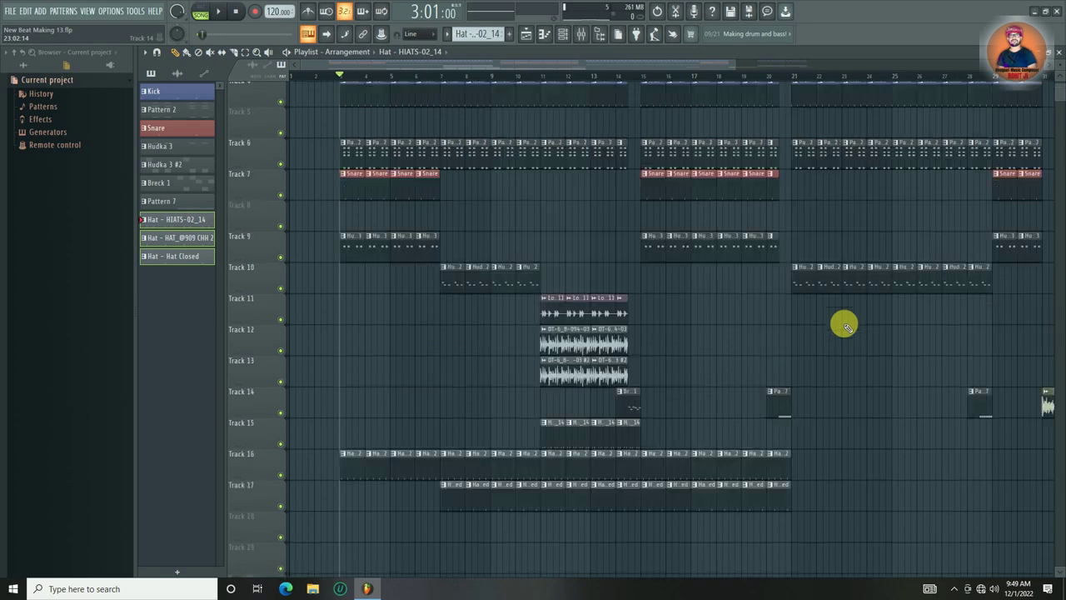
pyautogui.press('space')
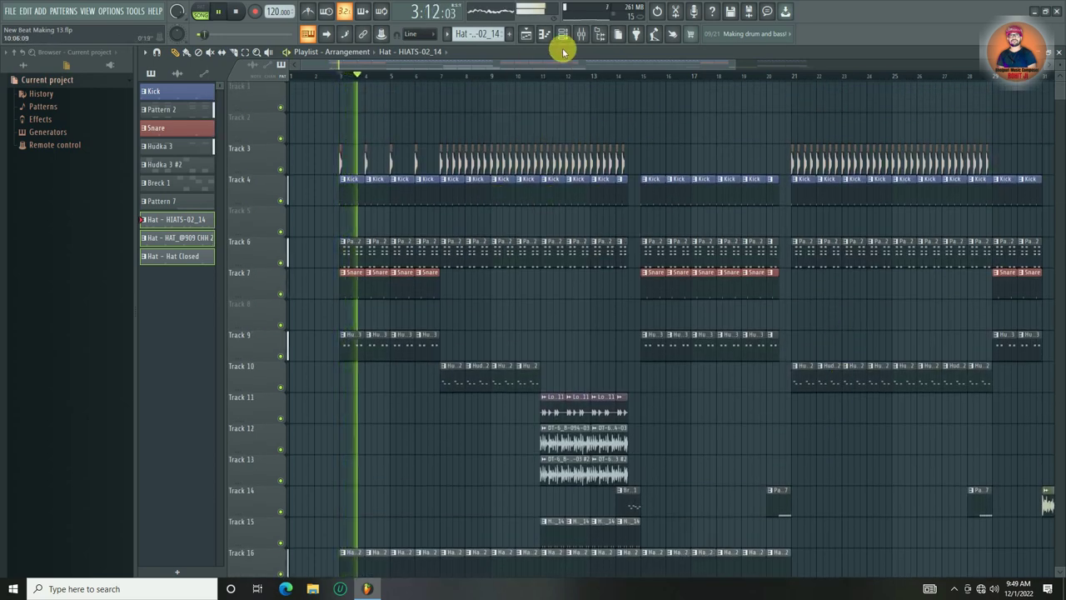
pyautogui.scroll(-3, 562, 266)
pyautogui.scroll(3, 579, 225)
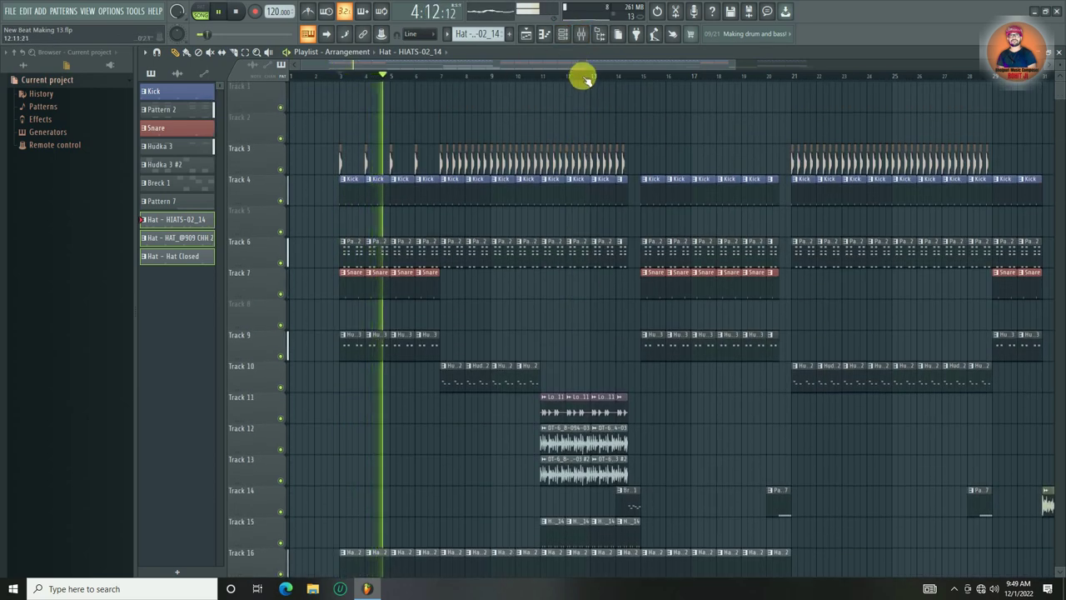
pyautogui.scroll(-4, 588, 76)
pyautogui.scroll(-1, 635, 354)
pyautogui.scroll(-2, 628, 346)
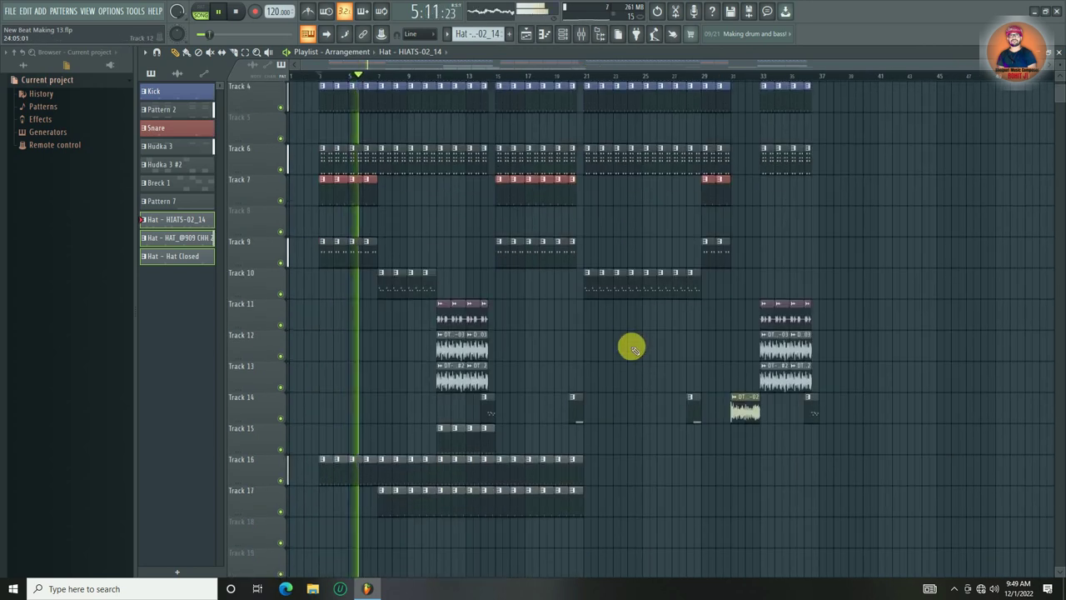
pyautogui.scroll(3, 626, 338)
pyautogui.scroll(-3, 625, 328)
pyautogui.scroll(3, 625, 328)
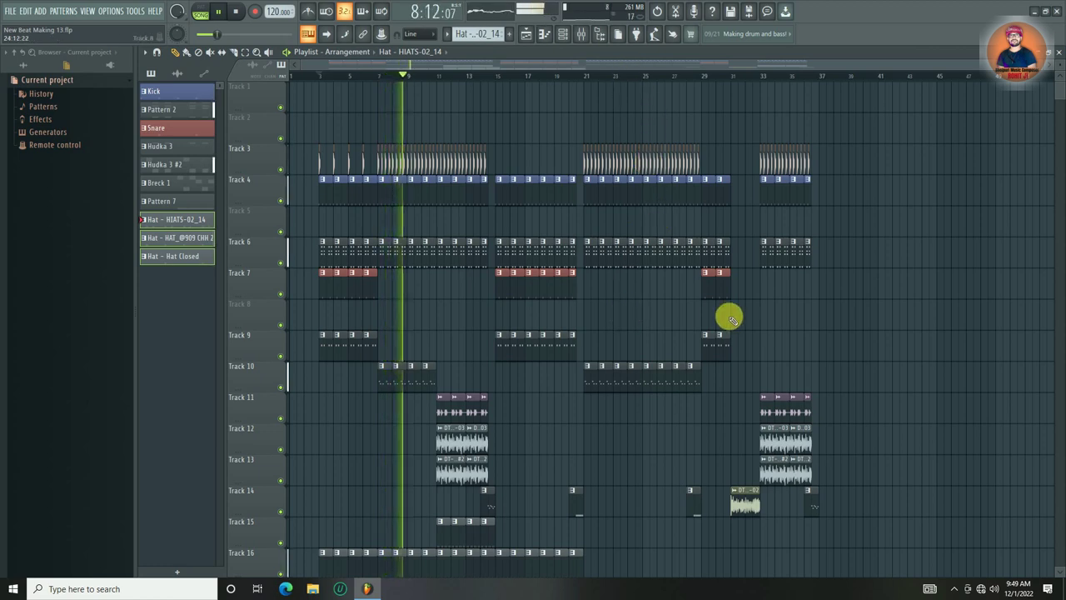
pyautogui.press('space')
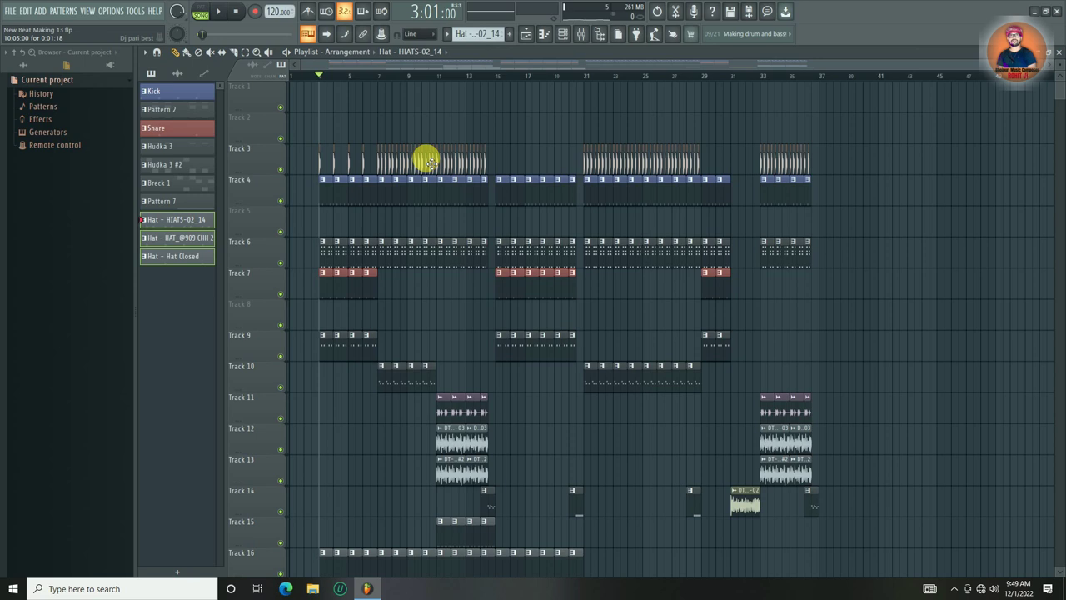
pyautogui.press('space')
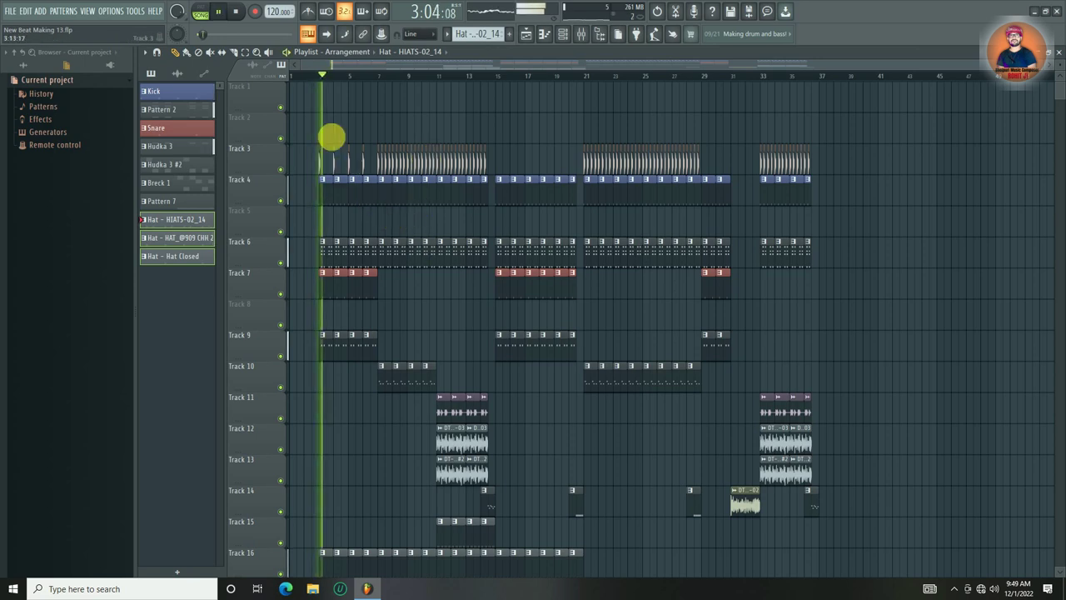
pyautogui.scroll(3, 321, 79)
pyautogui.scroll(-2, 320, 79)
pyautogui.press('space')
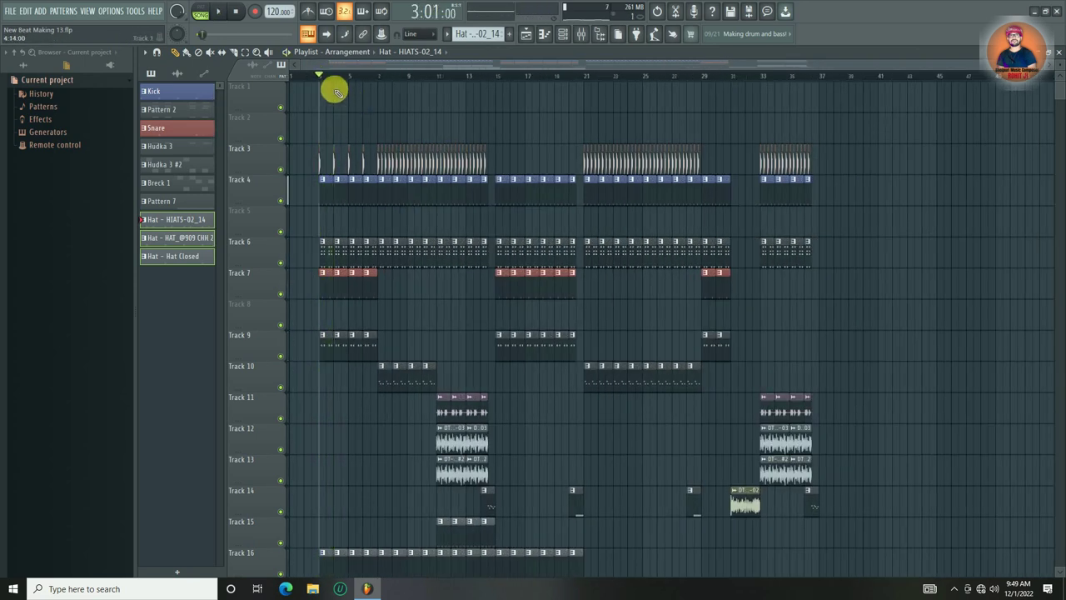
# - Copy all clips of bars 3 to 10 to bar 37 and deselect them
pyautogui.scroll(2, 317, 76)
pyautogui.moveTo(319, 188); pyautogui.dragTo(534, 524)
pyautogui.scroll(5, 547, 488)
pyautogui.scroll(-3, 404, 77)
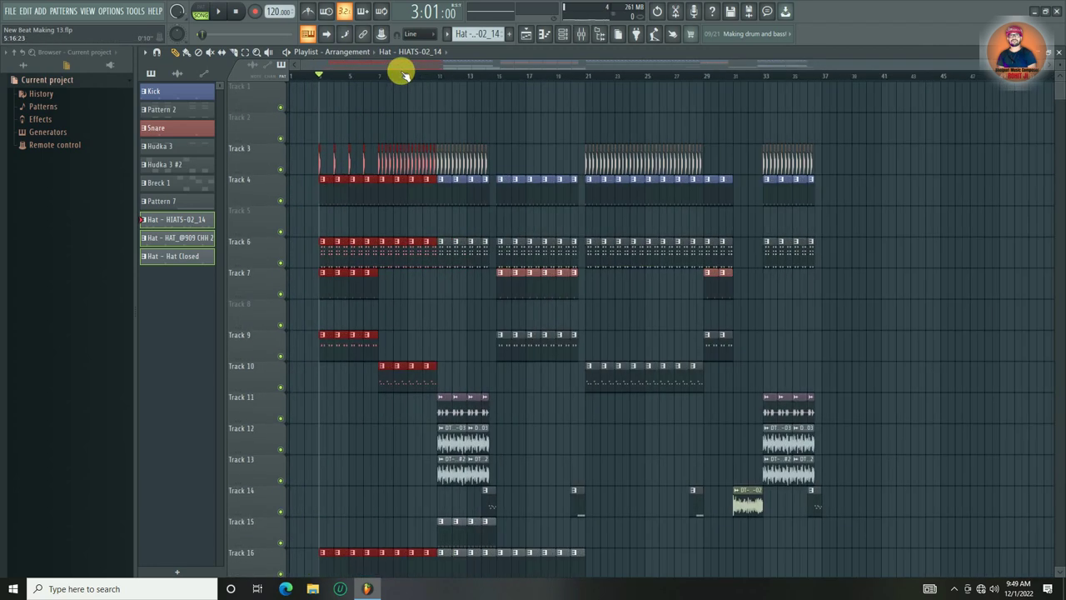
pyautogui.moveTo(325, 253); pyautogui.dragTo(829, 249)
pyautogui.hscroll(3, 844, 73)
pyautogui.keyDown('ctrl'); pyautogui.click(885, 177); pyautogui.keyUp('ctrl')
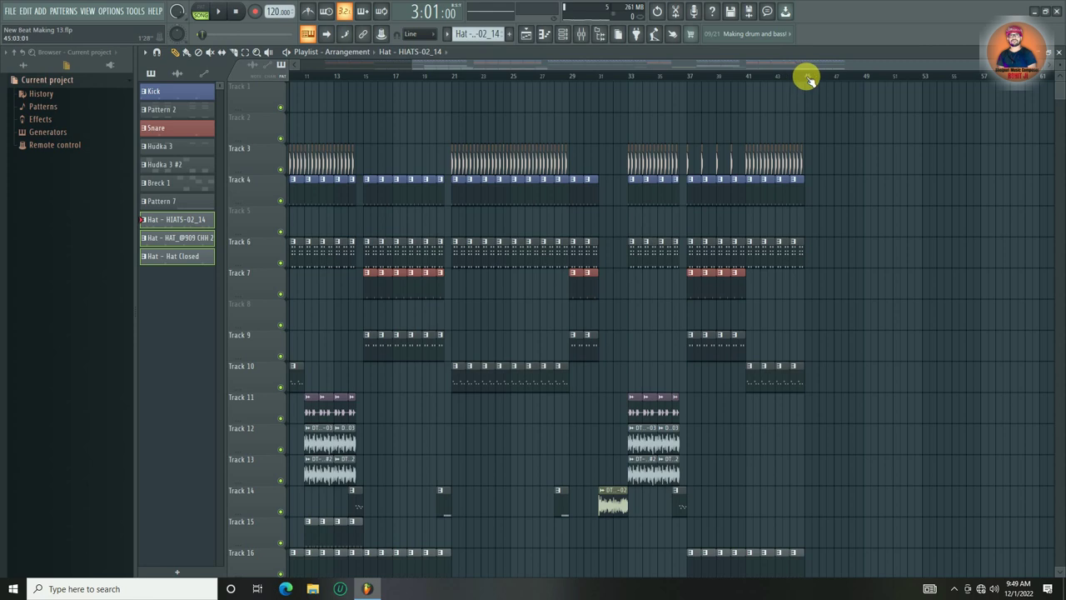
# - Copy all clips of bars 15 to 20, including the Pattern 7 roll, to bar 45 and deselect them
pyautogui.scroll(-2, 808, 77)
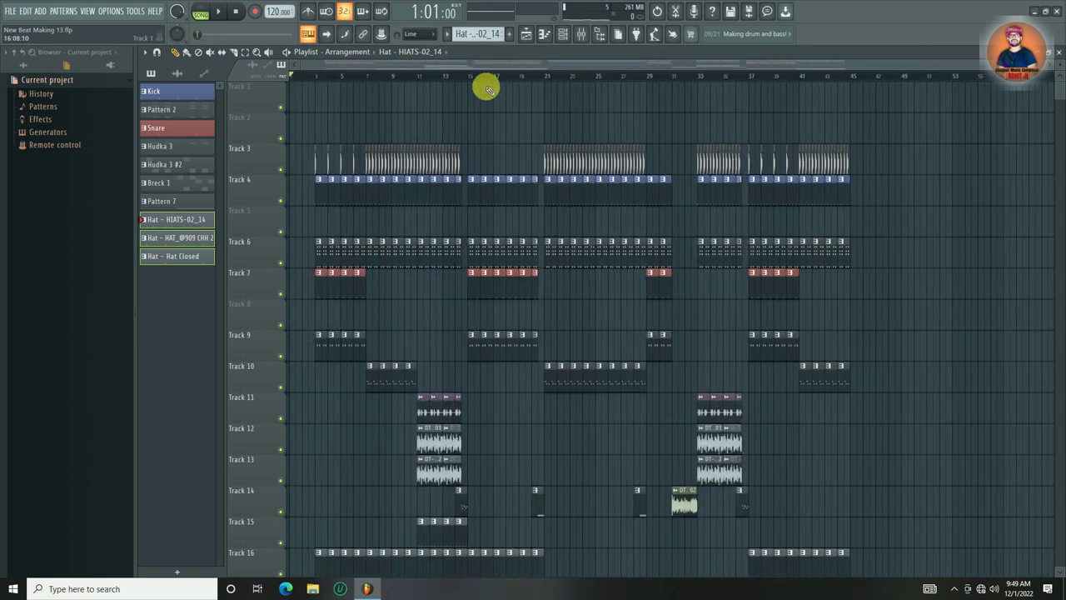
pyautogui.scroll(3, 479, 79)
pyautogui.moveTo(471, 147); pyautogui.dragTo(658, 549)
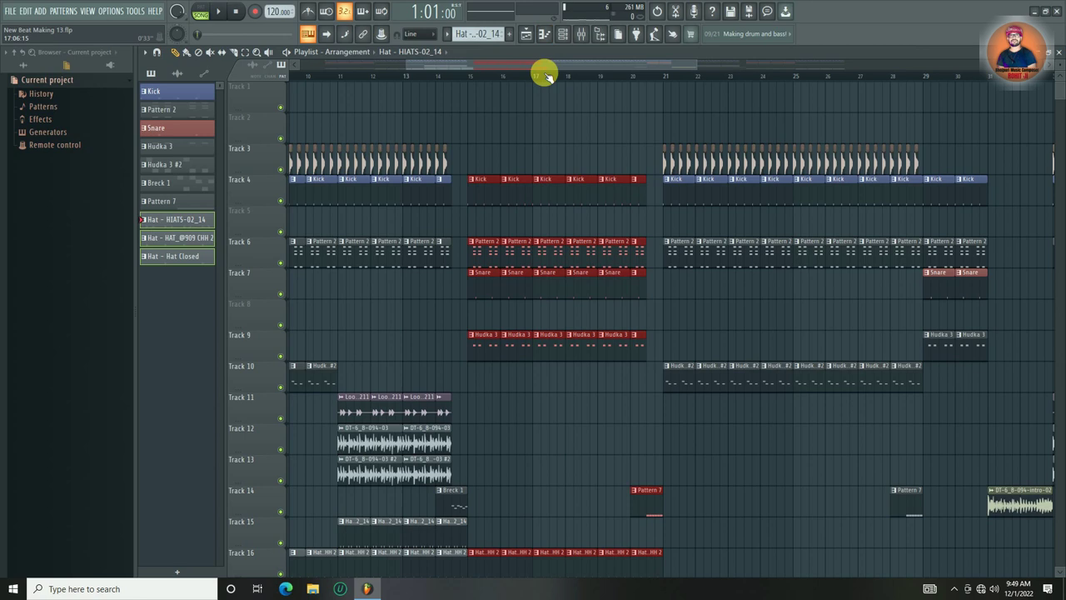
pyautogui.scroll(-3, 545, 77)
pyautogui.moveTo(479, 258); pyautogui.dragTo(861, 266)
pyautogui.keyDown('ctrl'); pyautogui.click(981, 169); pyautogui.keyUp('ctrl')
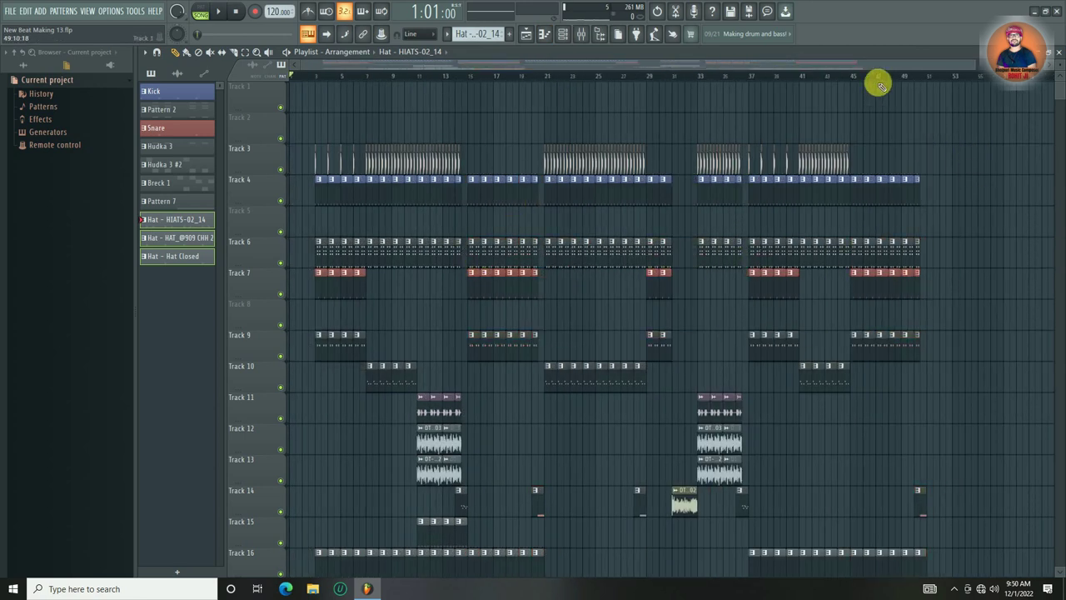
# - Delete the Kick clips on Track 4 from bars 45 to 50
pyautogui.scroll(-3, 863, 68)
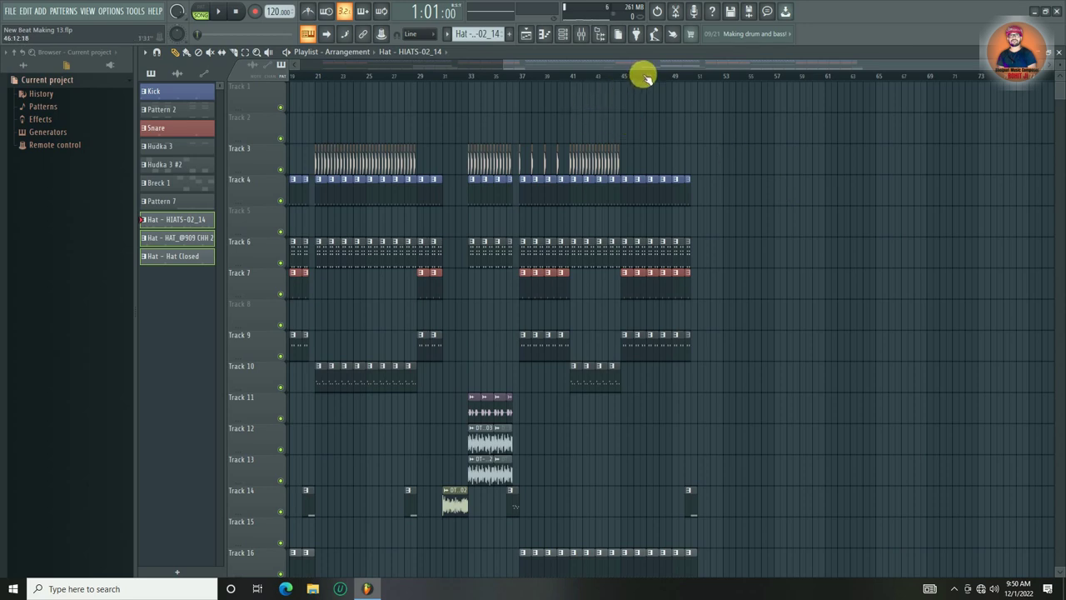
pyautogui.scroll(3, 646, 78)
pyautogui.rightClick(785, 191)
pyautogui.scroll(-1, 756, 73)
pyautogui.scroll(1, 861, 170)
pyautogui.scroll(-1, 745, 68)
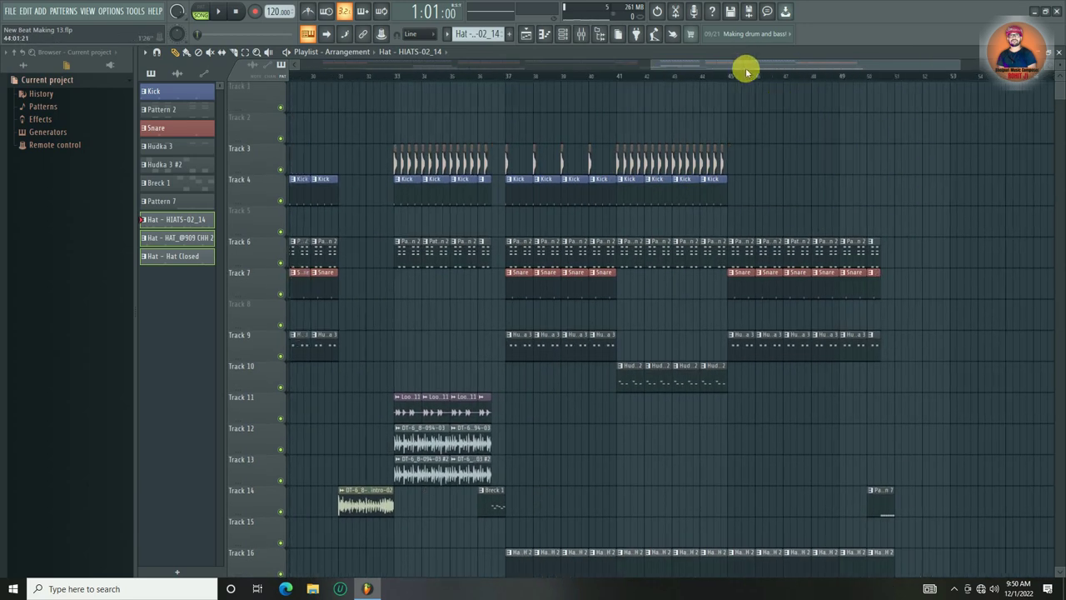
# - Play the copied section from bar 39 and examine the surrounding bars
pyautogui.scroll(-2, 746, 67)
pyautogui.scroll(-3, 654, 79)
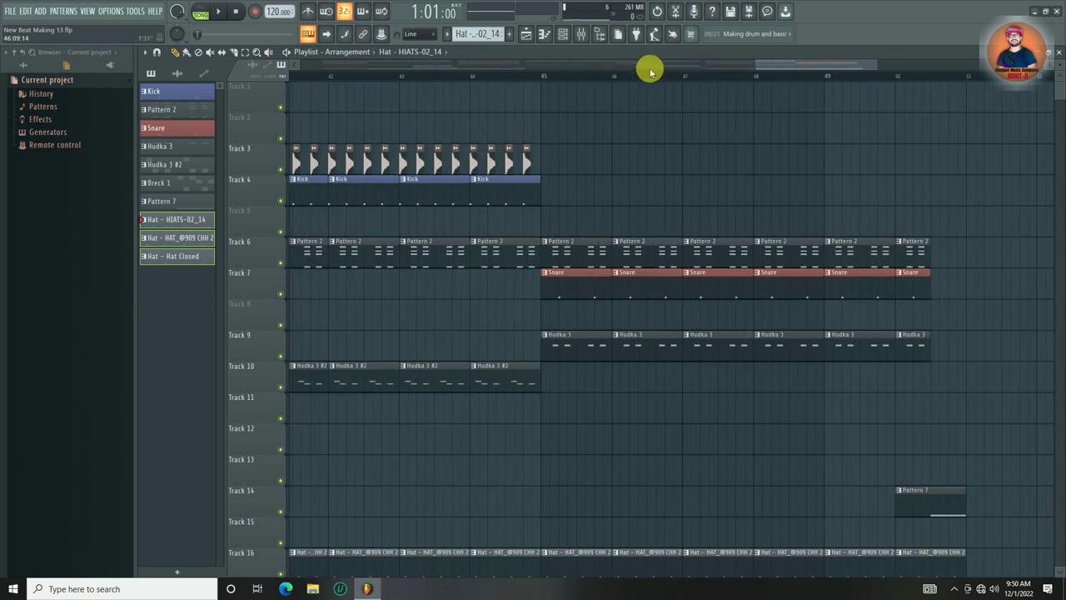
pyautogui.scroll(-3, 656, 74)
pyautogui.click(644, 77)
pyautogui.press('space')
pyautogui.scroll(5, 647, 77)
pyautogui.scroll(-2, 649, 78)
pyautogui.scroll(-4, 730, 377)
pyautogui.scroll(4, 714, 405)
pyautogui.press('space')
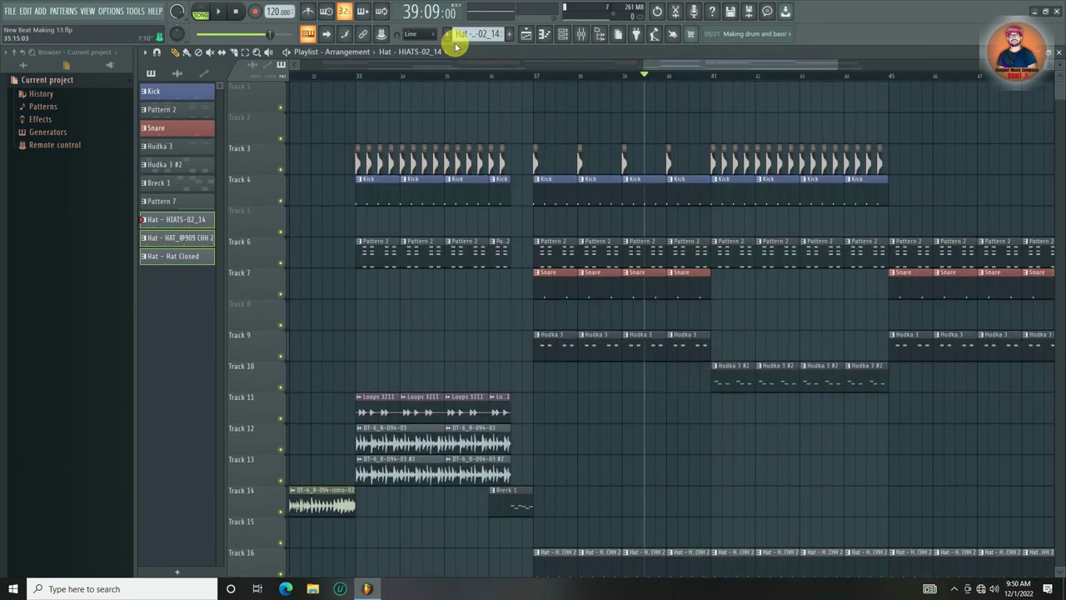
# - Select the empty Pattern 11 and open its piano roll for the Agressive Kit 040 channel
pyautogui.scroll(3, 483, 37)
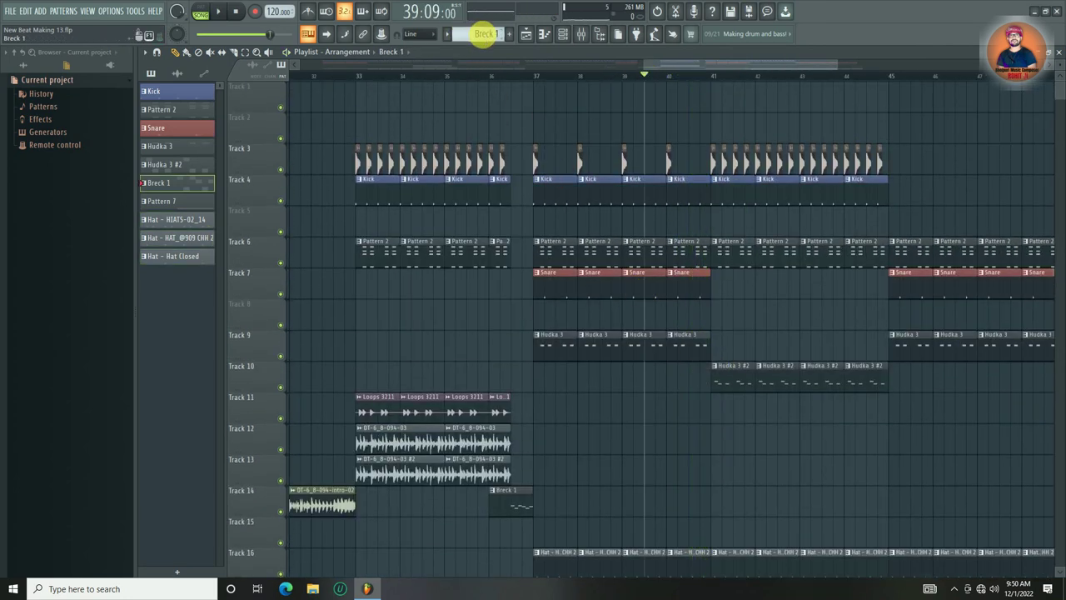
pyautogui.scroll(-1, 482, 35)
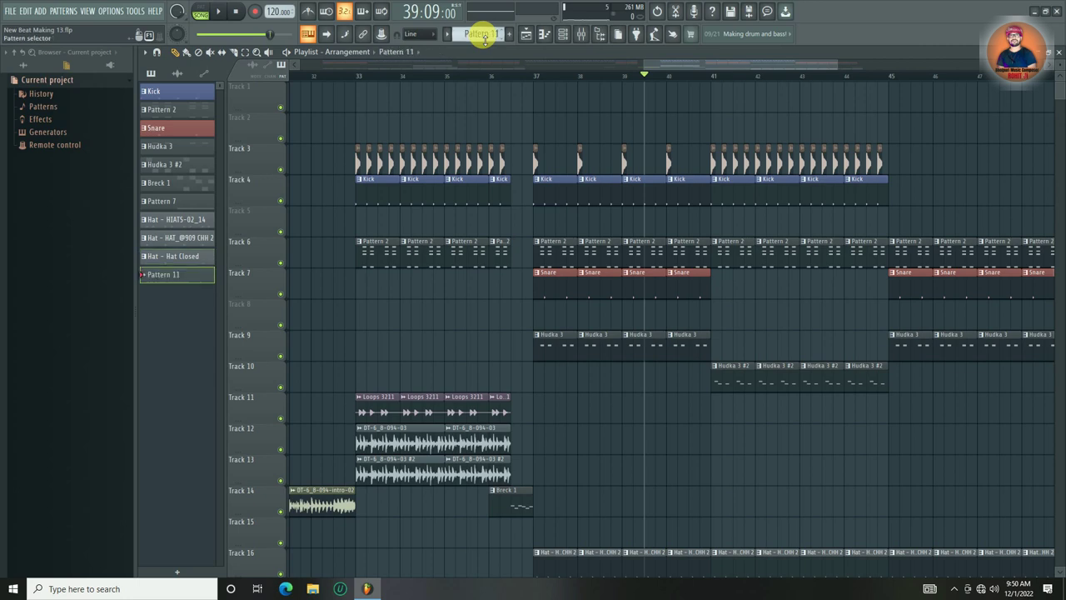
pyautogui.click(545, 33)
pyautogui.moveTo(345, 370); pyautogui.dragTo(358, 592)
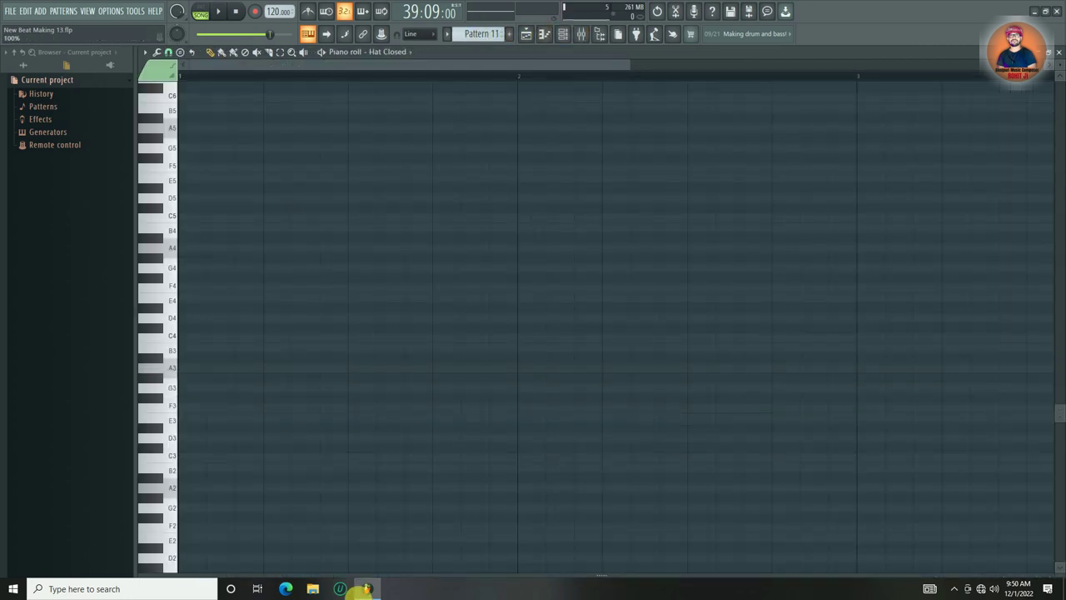
pyautogui.click(389, 52)
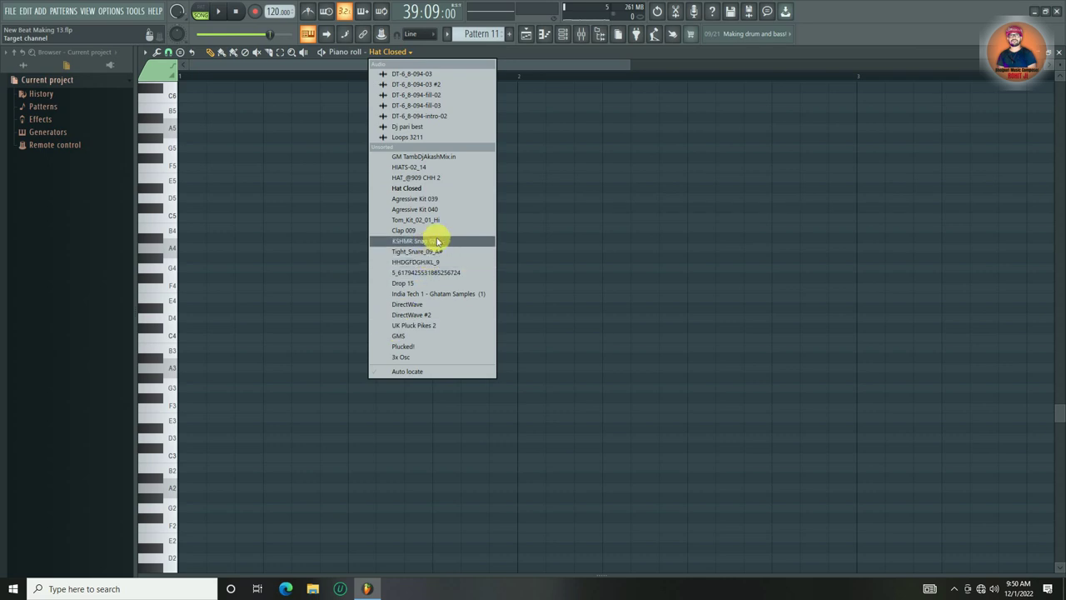
pyautogui.click(440, 209)
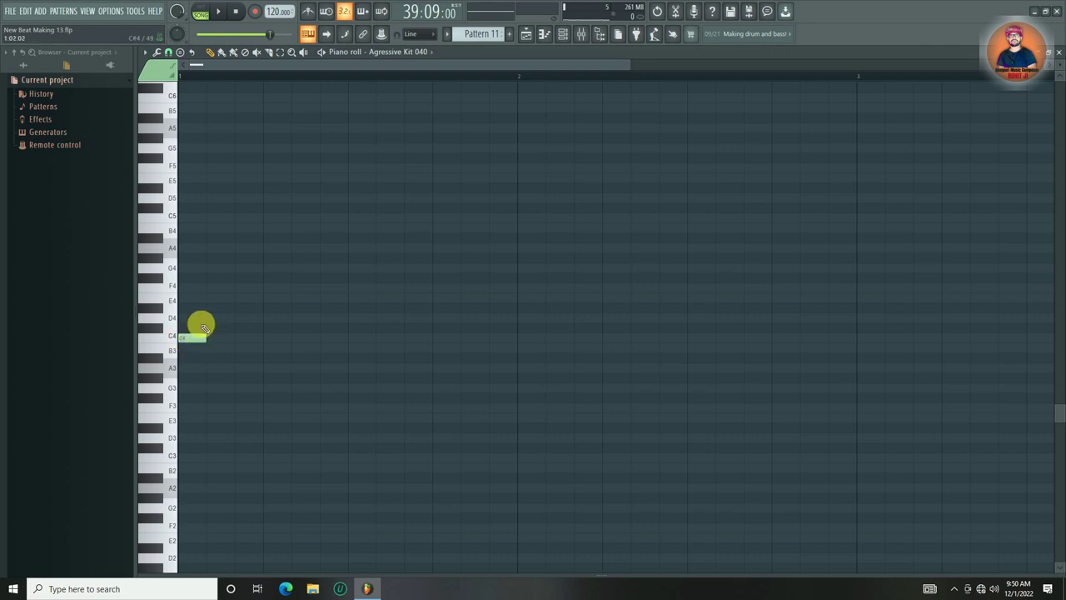
# - Place three C5 notes at the beginning of bar 1 in Pattern 11 and play the pattern
pyautogui.click(323, 54)
pyautogui.scroll(2, 315, 286)
pyautogui.press('space')
pyautogui.press('space')
pyautogui.press('space')
pyautogui.press('space')
pyautogui.press('space')
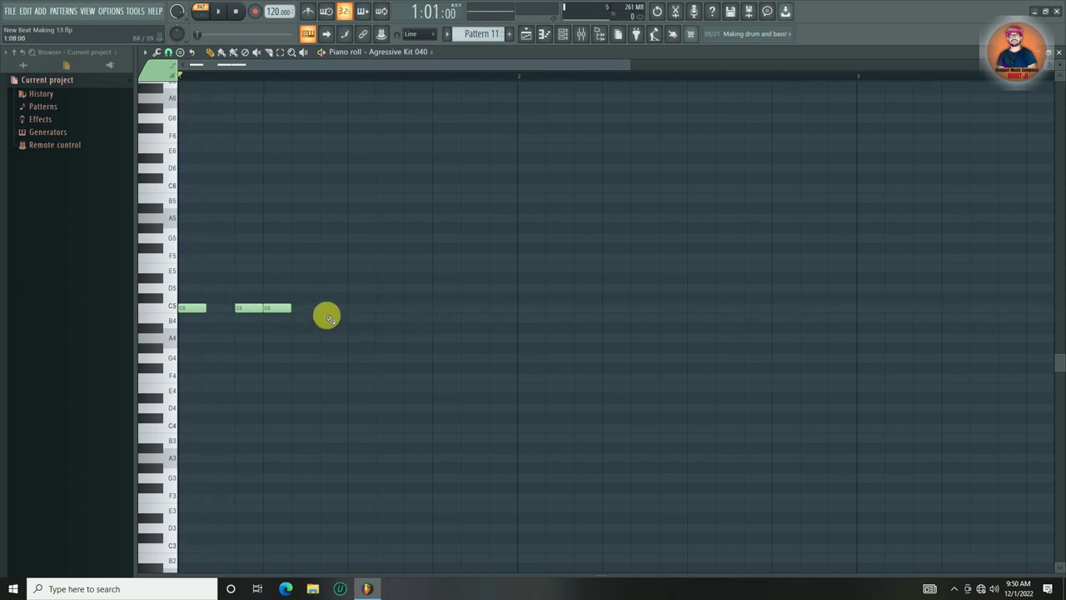
pyautogui.press('space')
pyautogui.press('space')
# - Fill the rest of bar 1 with more C5 notes, one D5 note and a closing B4 note, and play the pattern
pyautogui.click(362, 308)
pyautogui.click(387, 308)
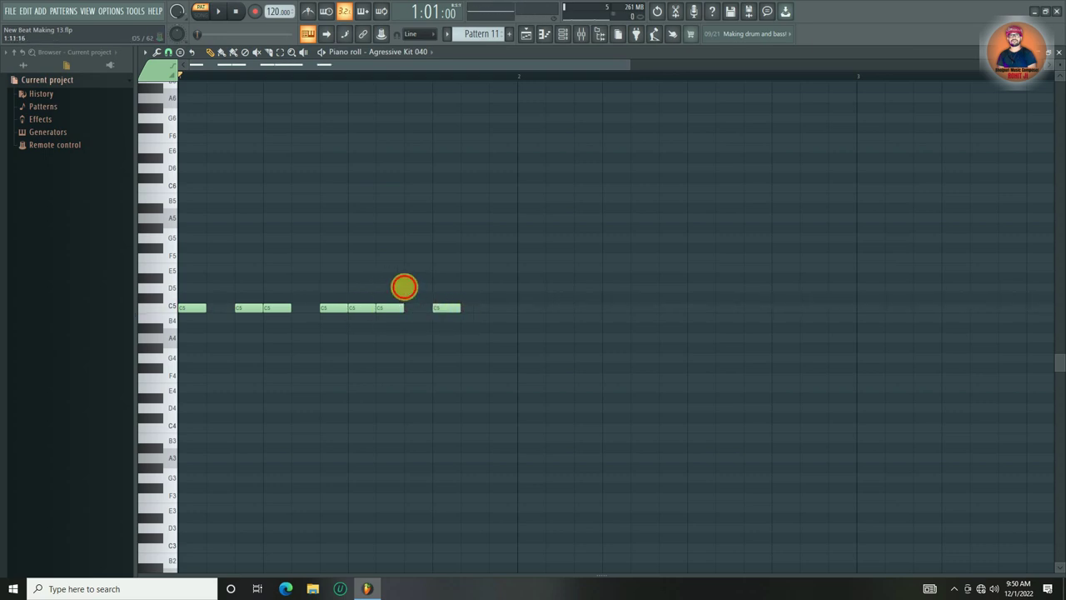
pyautogui.click(406, 287)
pyautogui.click(471, 308)
pyautogui.click(498, 327)
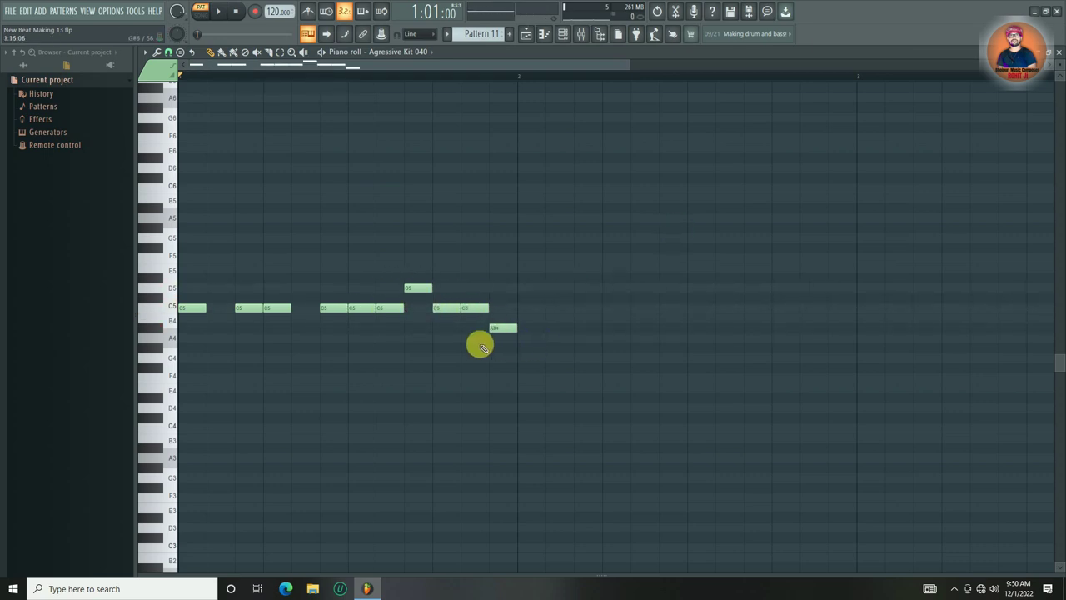
pyautogui.moveTo(508, 331); pyautogui.dragTo(499, 316)
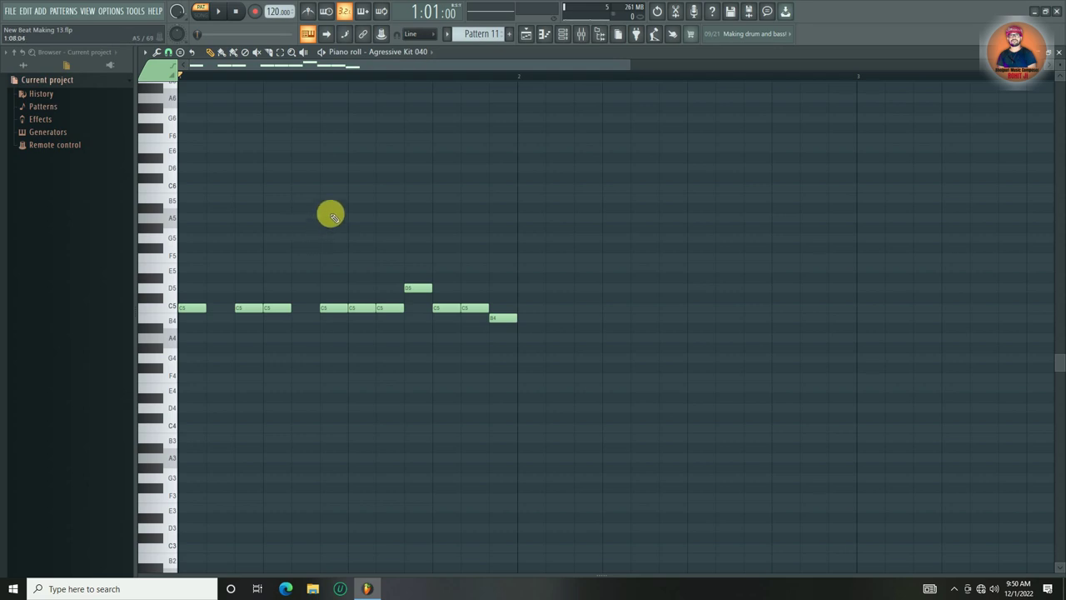
pyautogui.press('space')
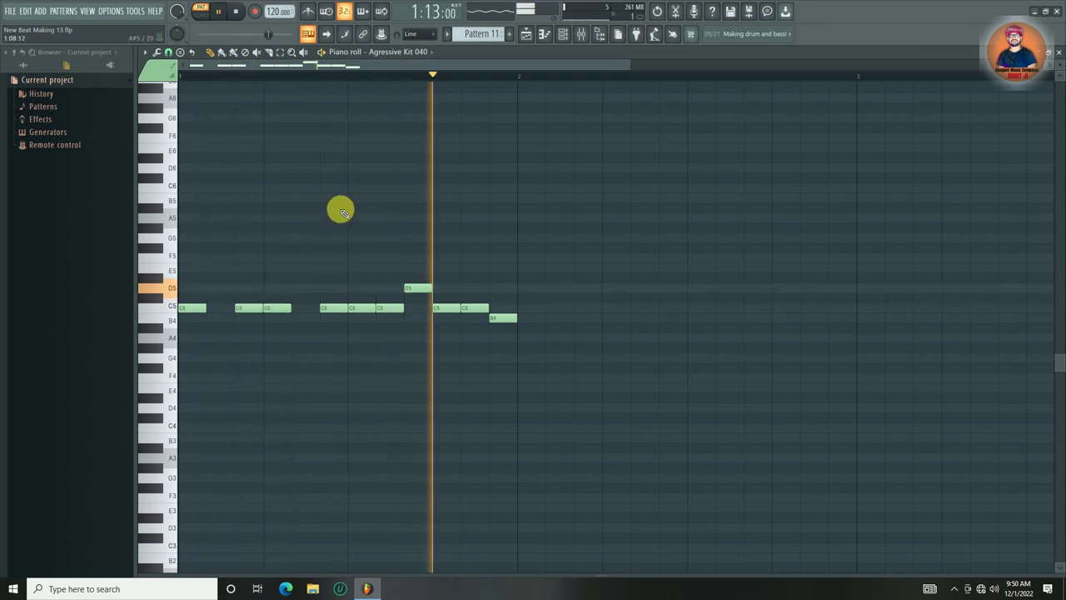
pyautogui.press('space')
# - Close the piano roll, play the song from just before bar 37 and place Pattern 11 on Track 12 at bar 40
pyautogui.click(1059, 55)
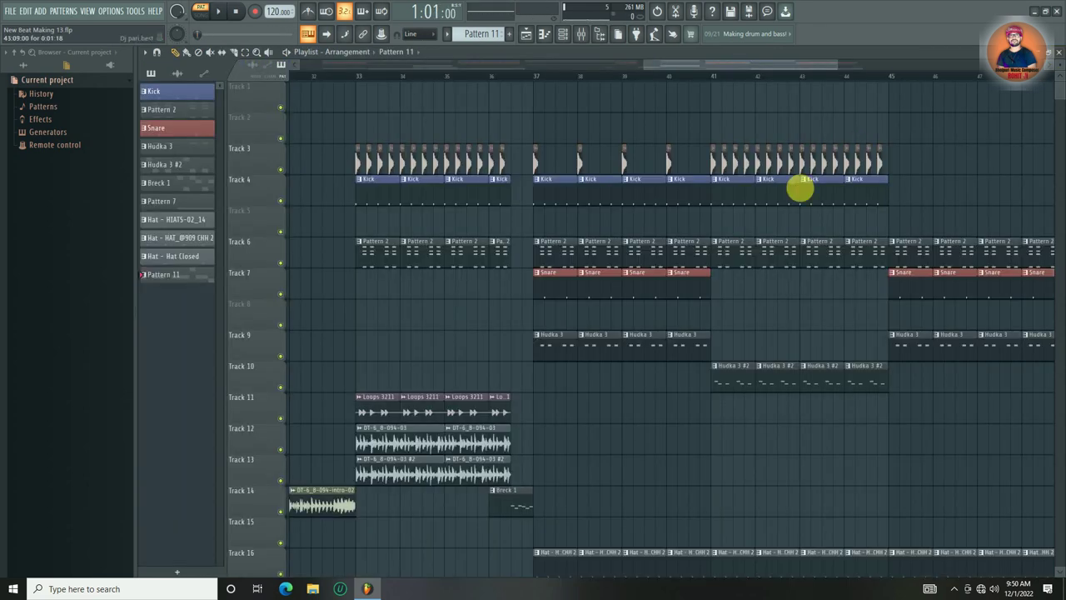
pyautogui.click(525, 75)
pyautogui.press('space')
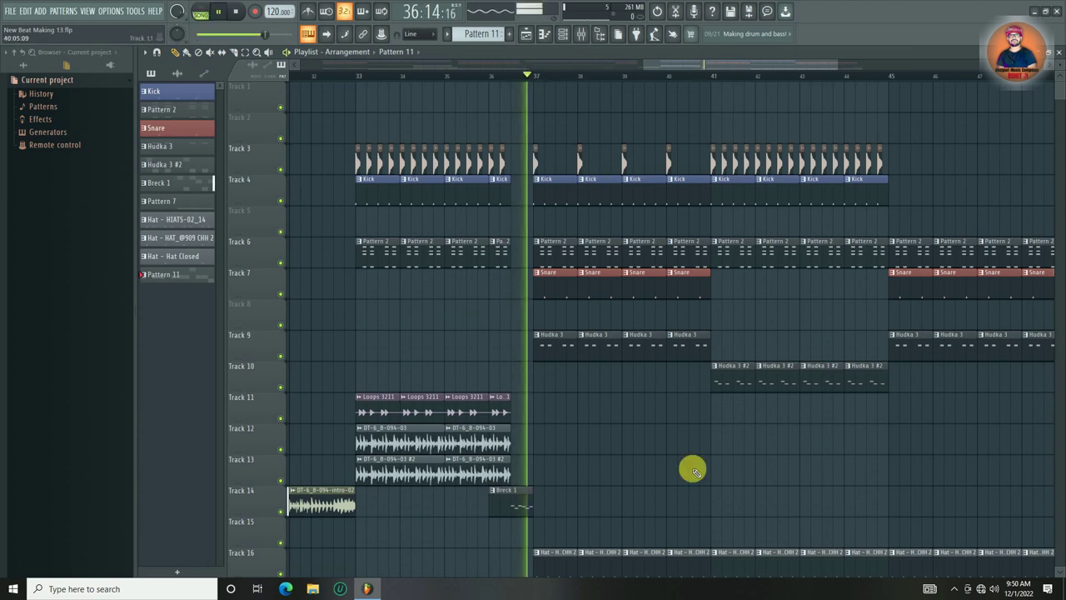
pyautogui.click(672, 443)
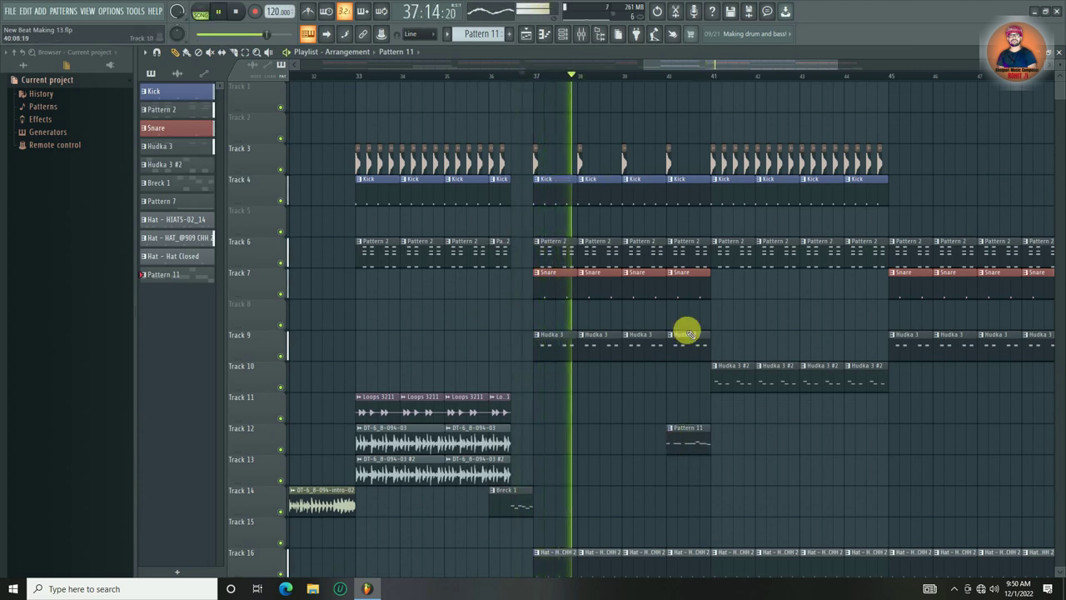
# - Clear bar 40 around Pattern 11 by deleting its kick sample, Kick, Pattern 2, Snare, Hudka 3 and hat clips
pyautogui.rightClick(683, 181)
pyautogui.rightClick(688, 246)
pyautogui.rightClick(689, 279)
pyautogui.rightClick(693, 342)
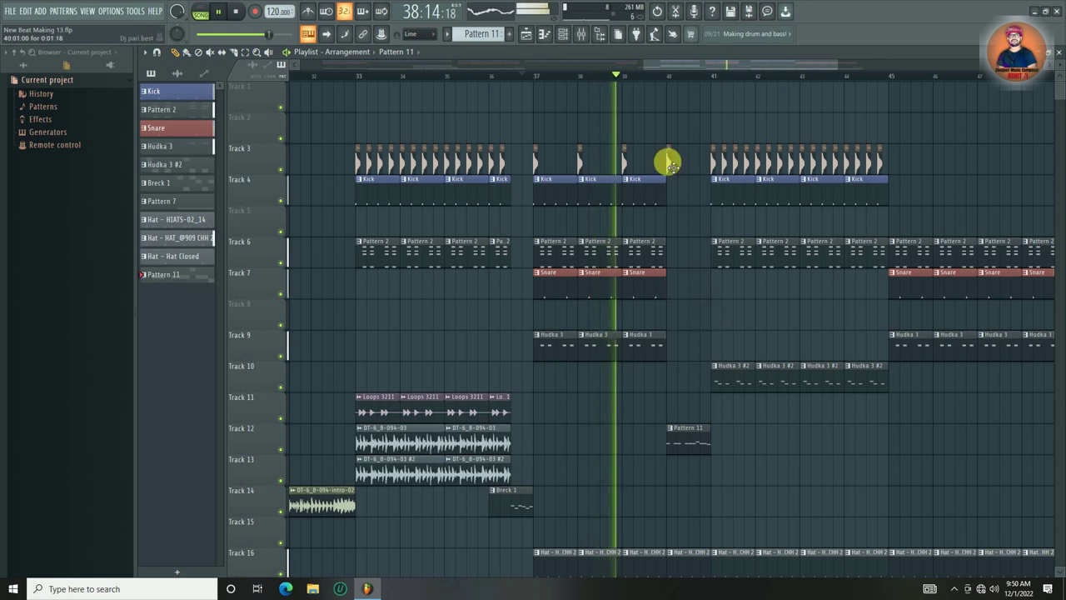
pyautogui.scroll(-5, 695, 366)
pyautogui.scroll(5, 733, 383)
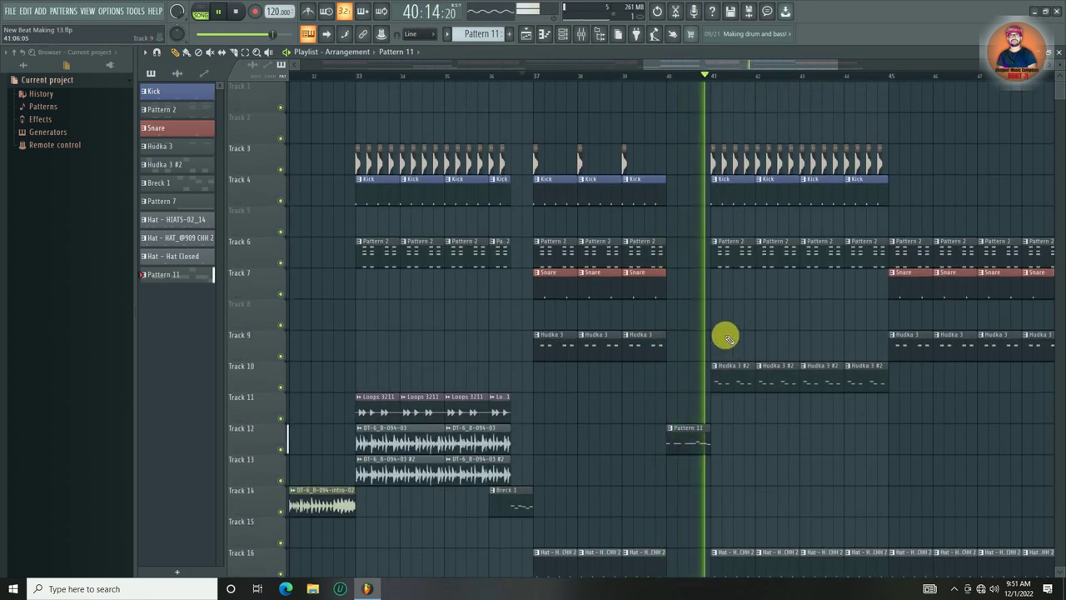
pyautogui.scroll(-1, 669, 79)
pyautogui.scroll(-4, 670, 80)
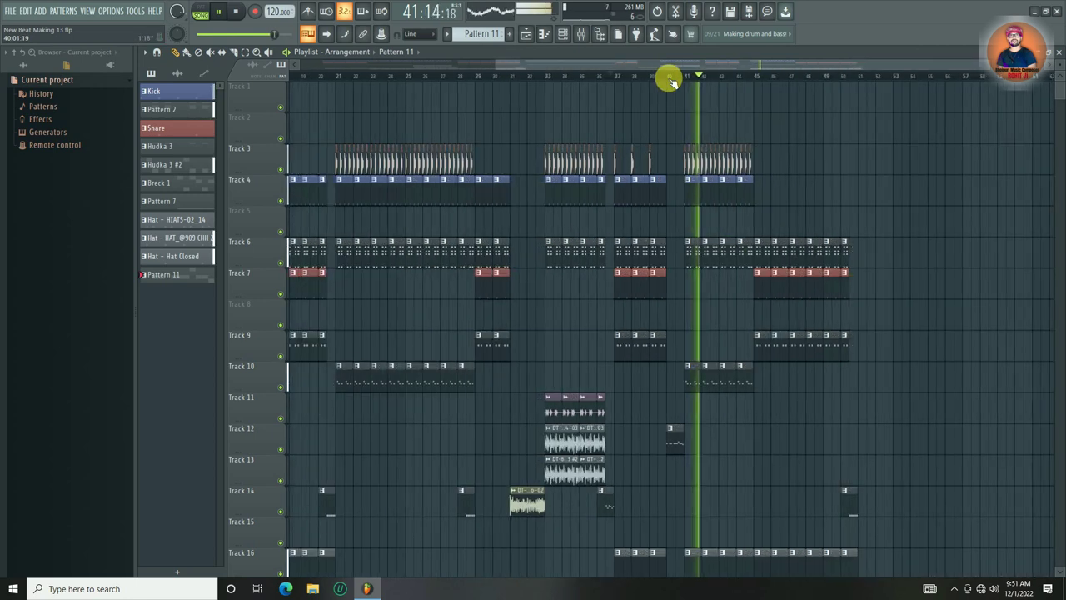
pyautogui.press('space')
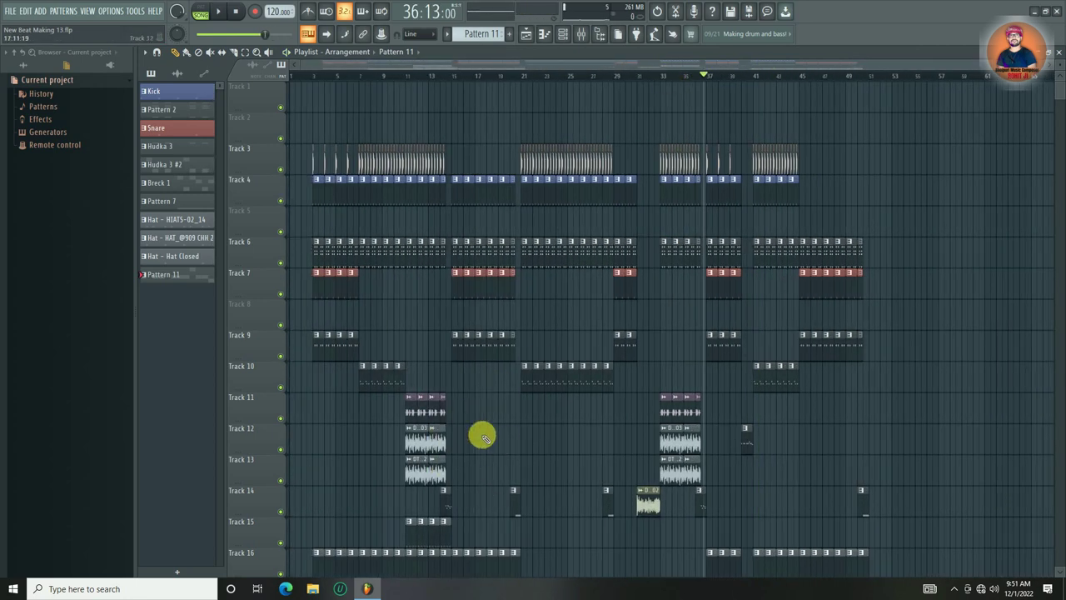
# - Copy the Loops 3211 and two DT-6 loop groups on Tracks 11 to 13 to bar 41 and extend them to bar 45
pyautogui.scroll(3, 704, 77)
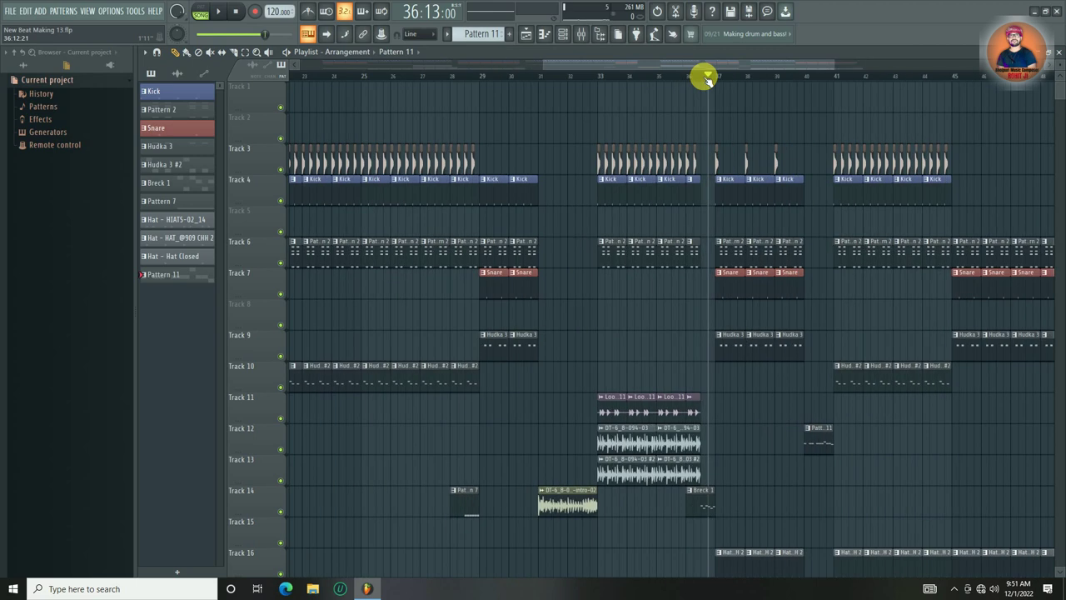
pyautogui.moveTo(724, 406); pyautogui.dragTo(852, 440)
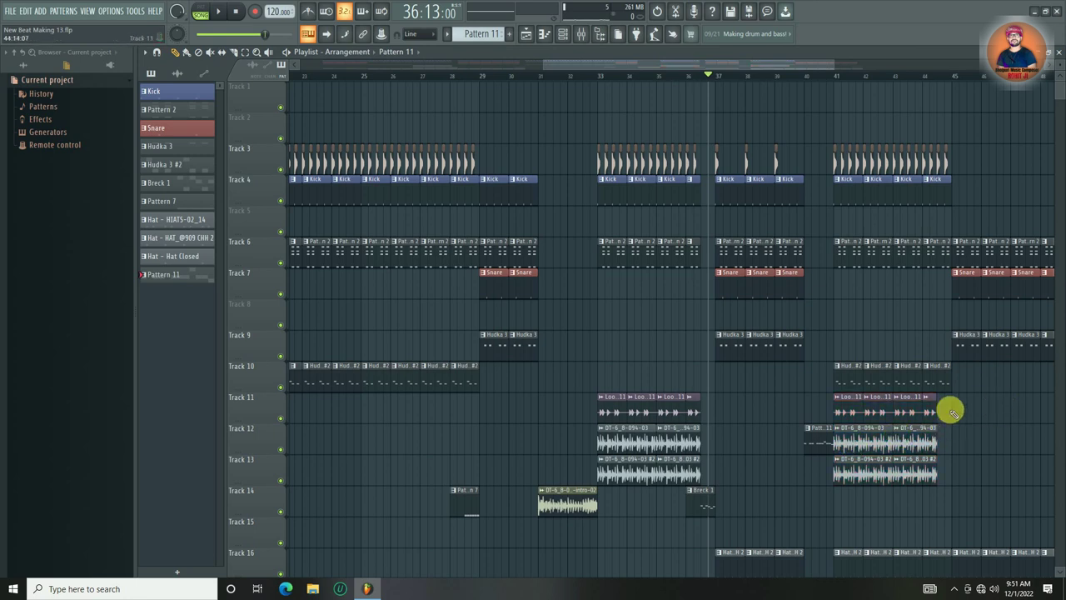
pyautogui.moveTo(940, 460); pyautogui.dragTo(925, 475)
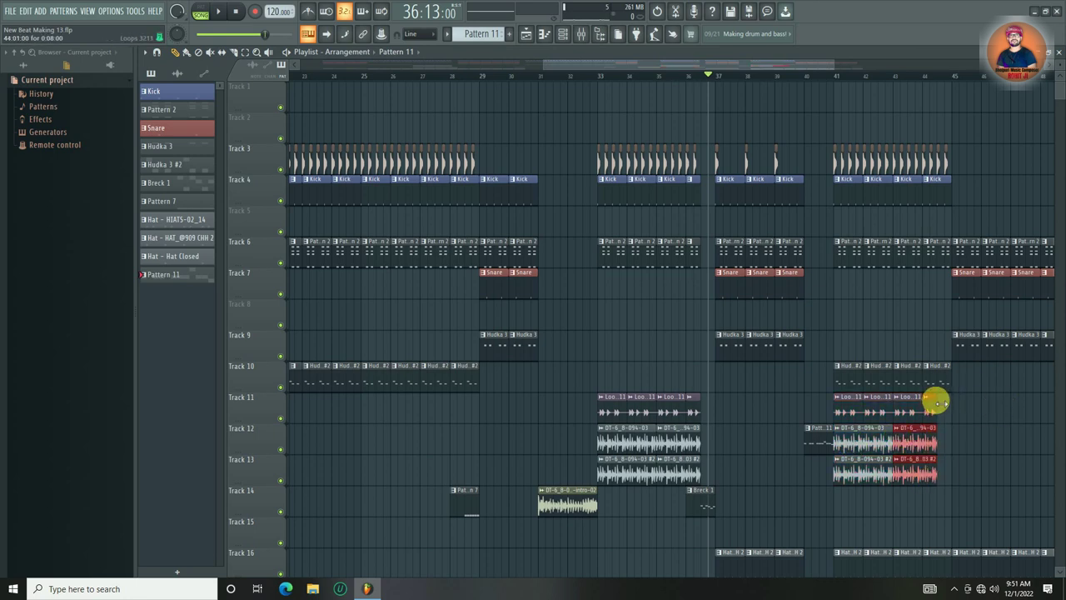
pyautogui.click(877, 319)
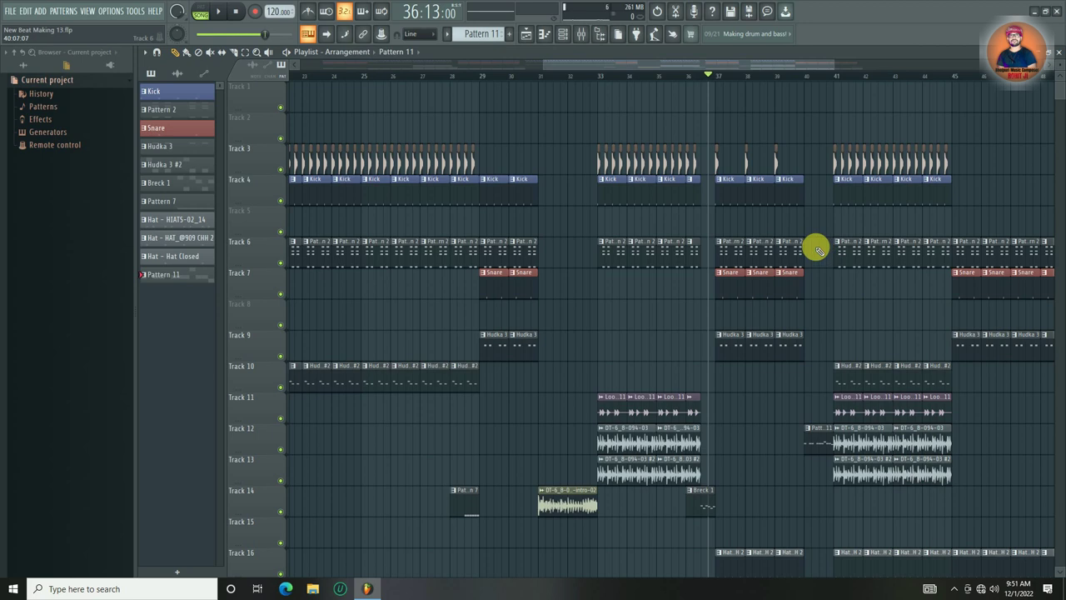
# - Play the arrangement from the end of bar 36, and again from bar 41 to check the copied loops
pyautogui.hscroll(5, 804, 77)
pyautogui.press('space')
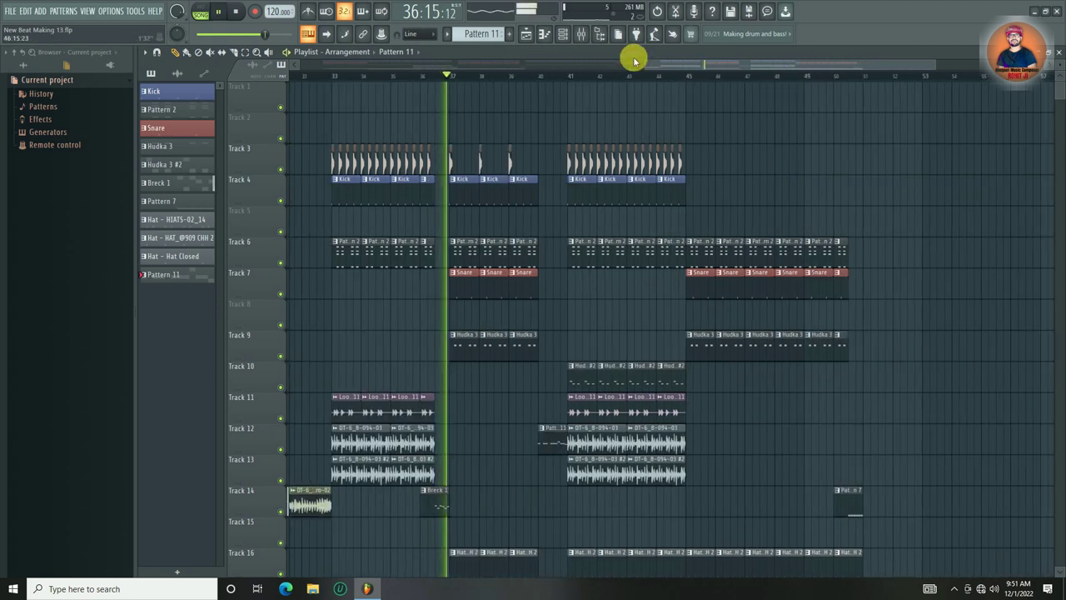
pyautogui.click(569, 75)
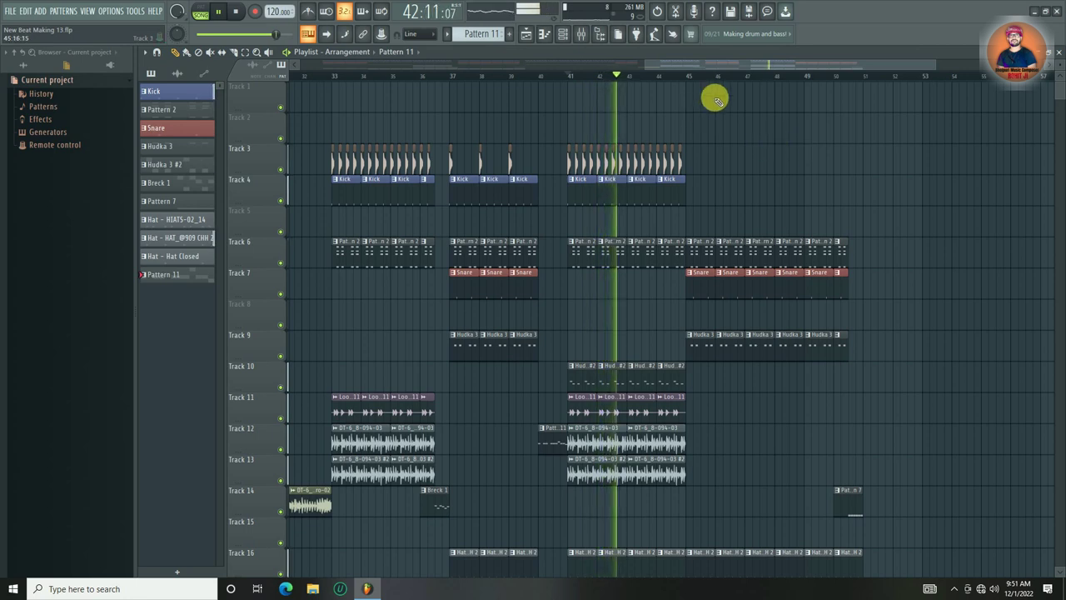
pyautogui.scroll(-4, 705, 78)
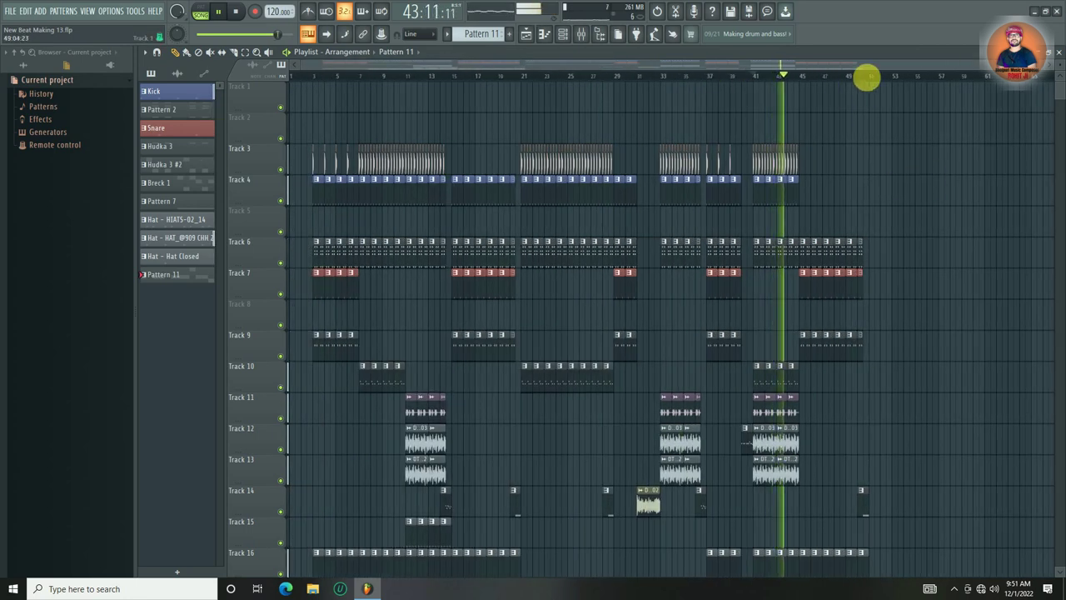
pyautogui.scroll(5, 870, 77)
pyautogui.scroll(-3, 875, 78)
pyautogui.press('space')
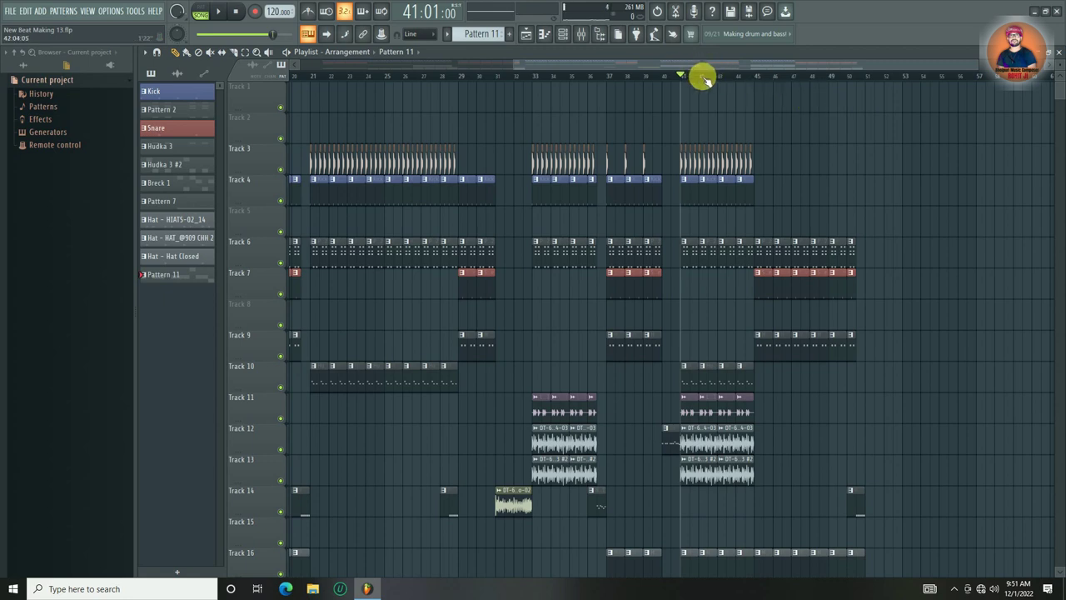
# - Examine the whole arrangement for sections to reuse and replay it from bar 41
pyautogui.scroll(4, 706, 79)
pyautogui.scroll(-5, 706, 79)
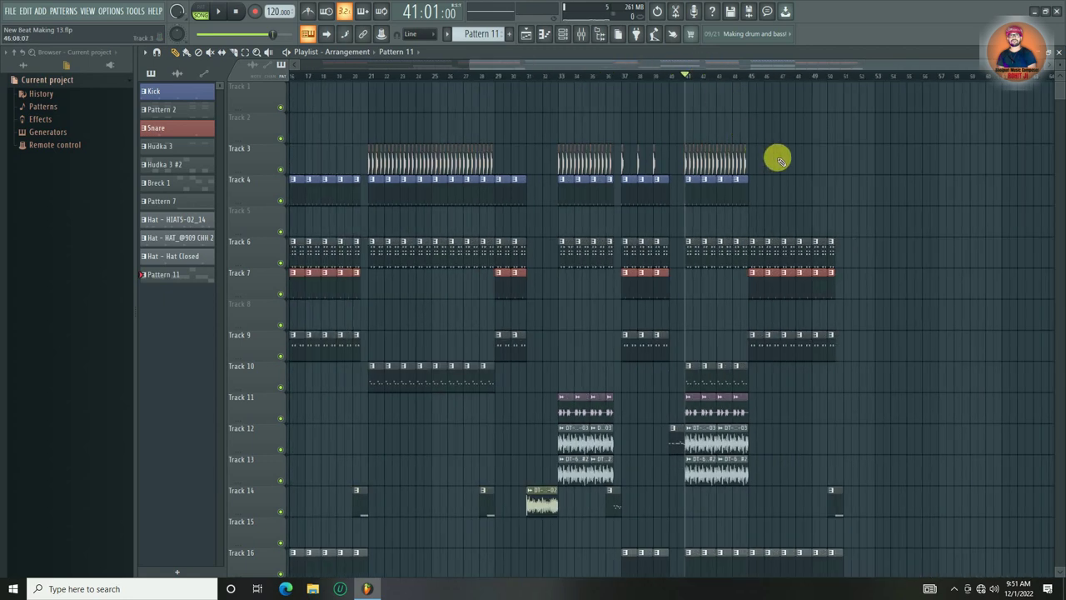
pyautogui.scroll(-4, 508, 78)
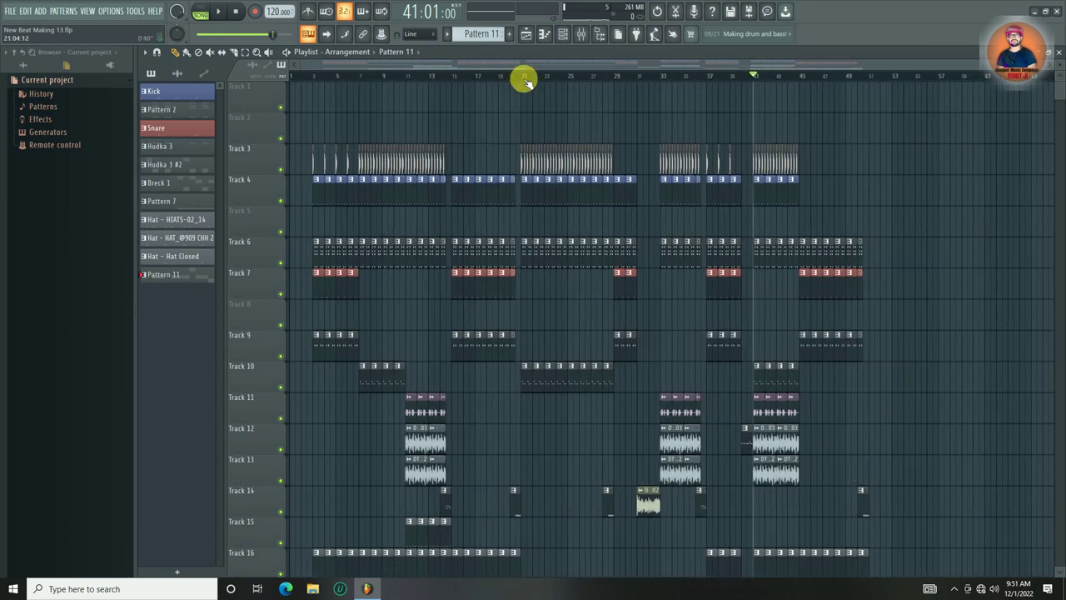
pyautogui.press('space')
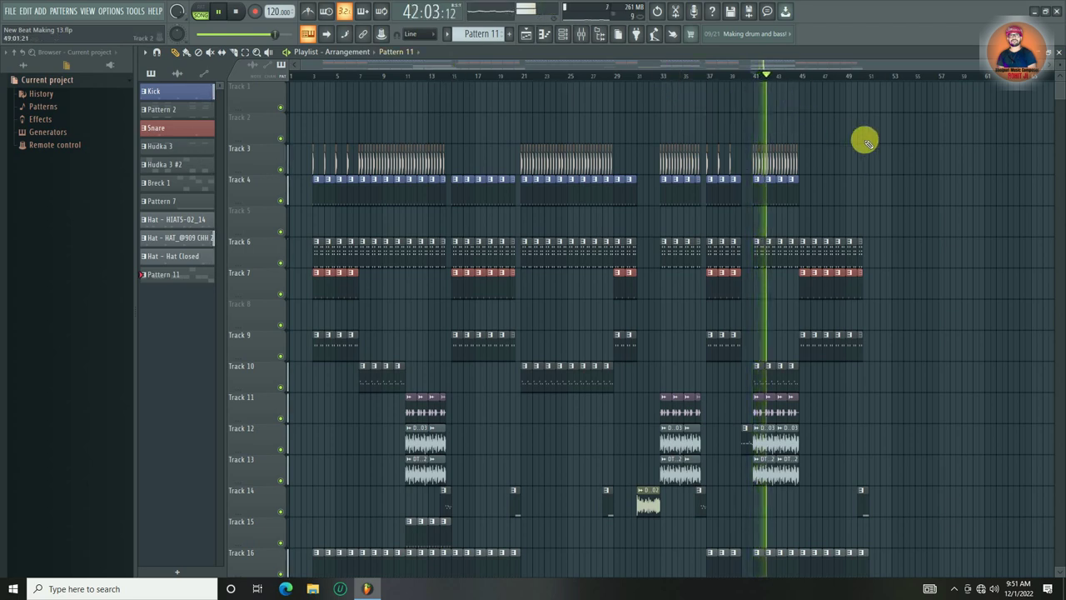
pyautogui.scroll(-3, 812, 68)
pyautogui.press('space')
pyautogui.scroll(3, 474, 66)
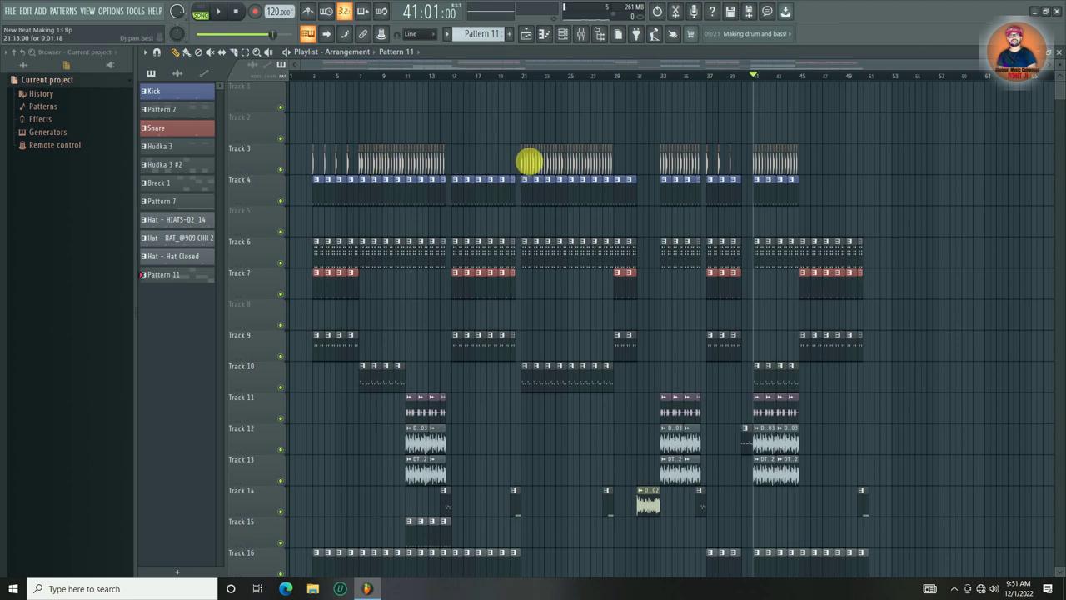
# - Select all clips from bar 21 through bar 36 and copy the section to bar 51
pyautogui.moveTo(535, 80); pyautogui.dragTo(959, 539)
pyautogui.scroll(3, 956, 537)
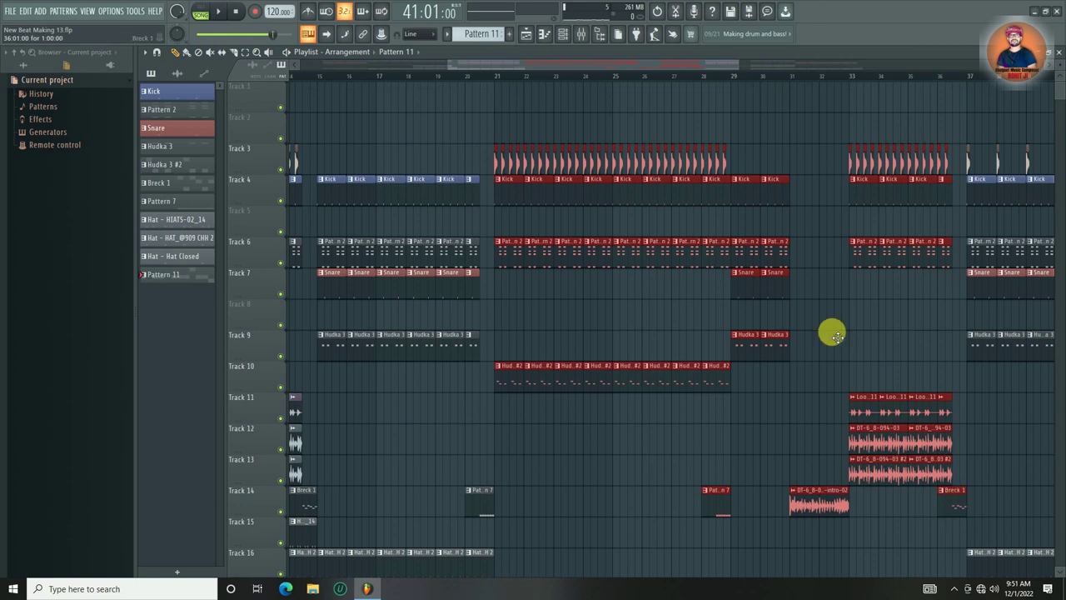
pyautogui.scroll(-3, 623, 73)
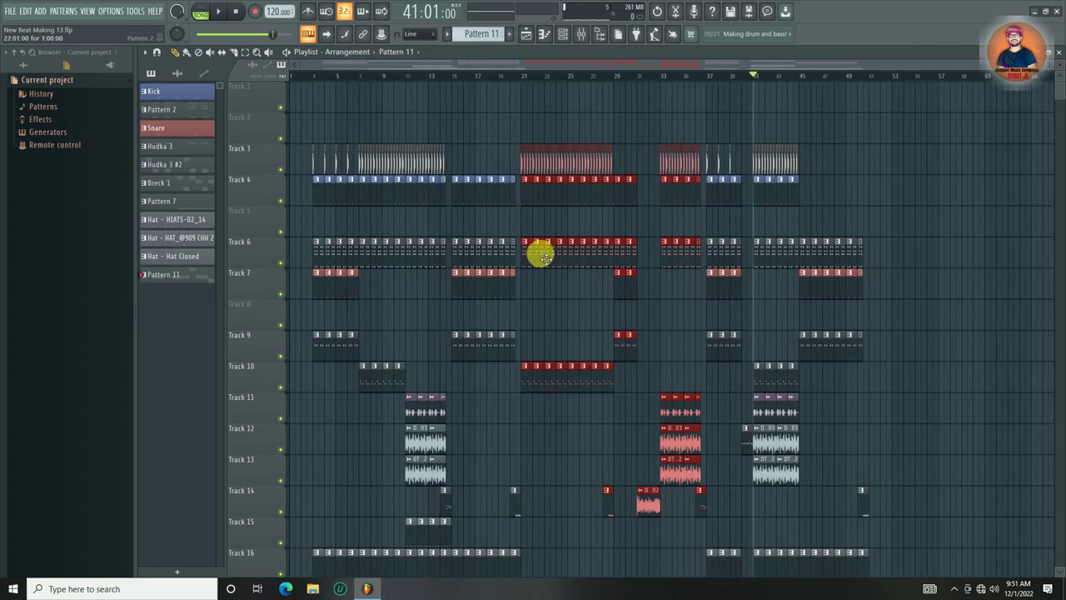
pyautogui.moveTo(526, 257); pyautogui.dragTo(874, 255)
pyautogui.keyDown('ctrl'); pyautogui.click(874, 105); pyautogui.keyUp('ctrl')
pyautogui.scroll(-3, 863, 69)
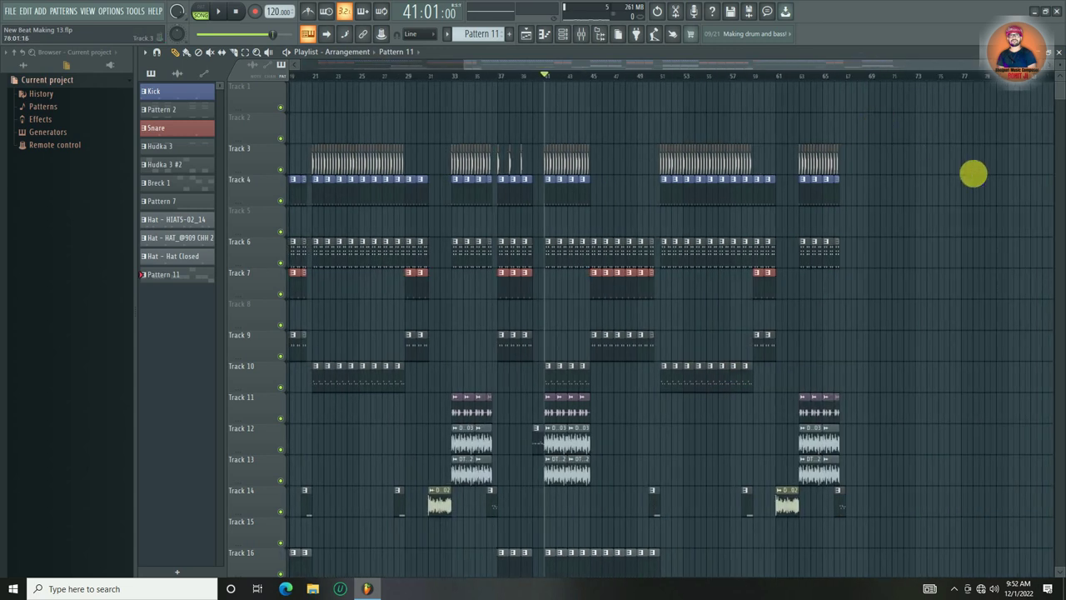
pyautogui.scroll(-2, 748, 78)
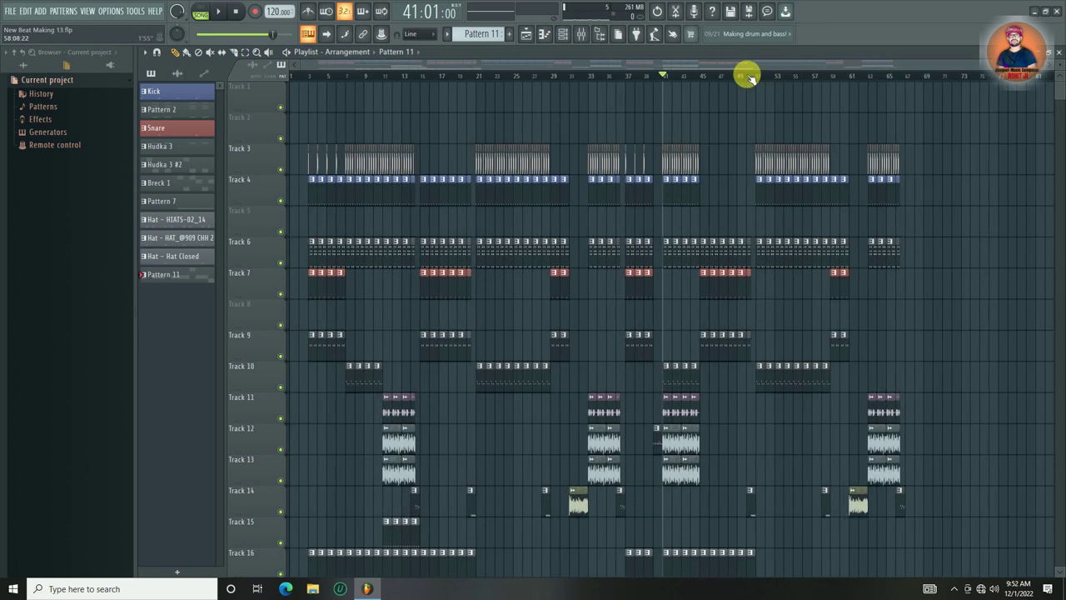
# - Copy a kick sample and a Kick clip to the start of bar 45 on Tracks 3 and 4, and shorten the Kick clip to one hit
pyautogui.scroll(4, 720, 75)
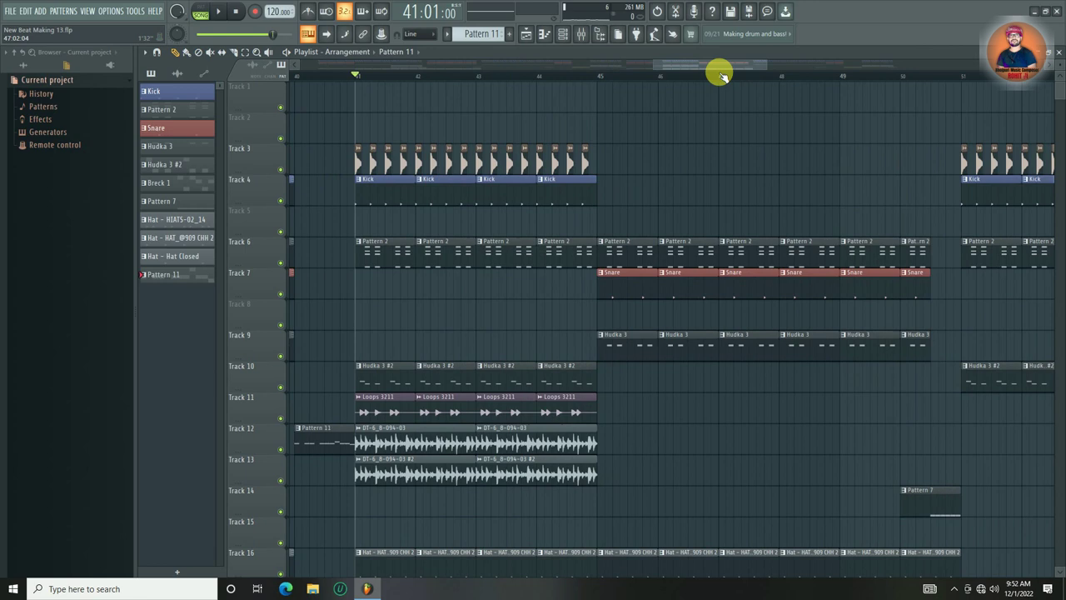
pyautogui.scroll(2, 637, 77)
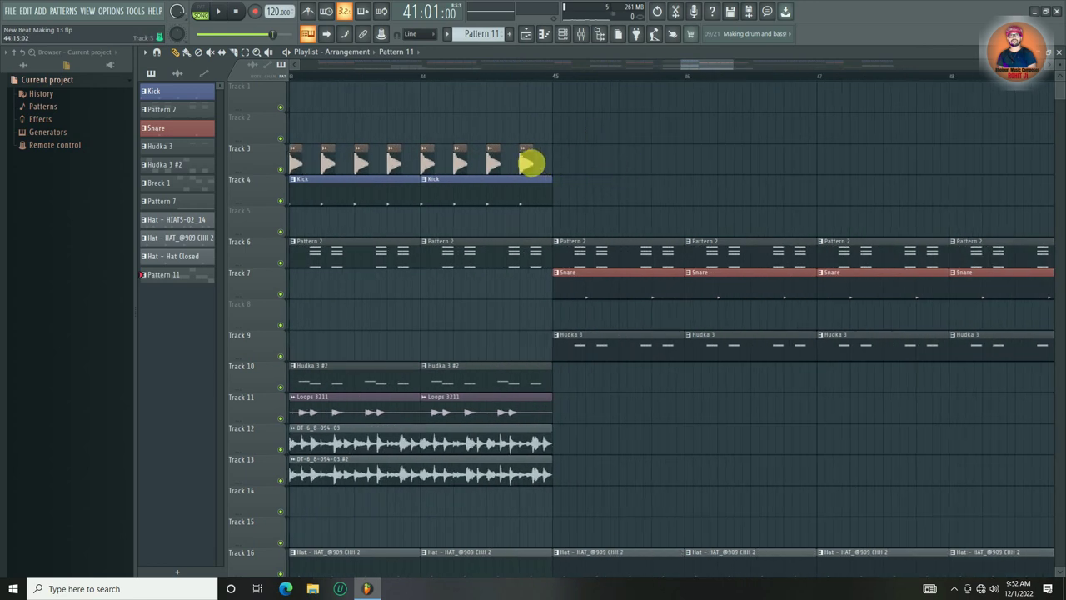
pyautogui.moveTo(434, 185); pyautogui.dragTo(569, 183)
pyautogui.moveTo(682, 115); pyautogui.dragTo(576, 192)
pyautogui.moveTo(655, 146); pyautogui.dragTo(575, 198)
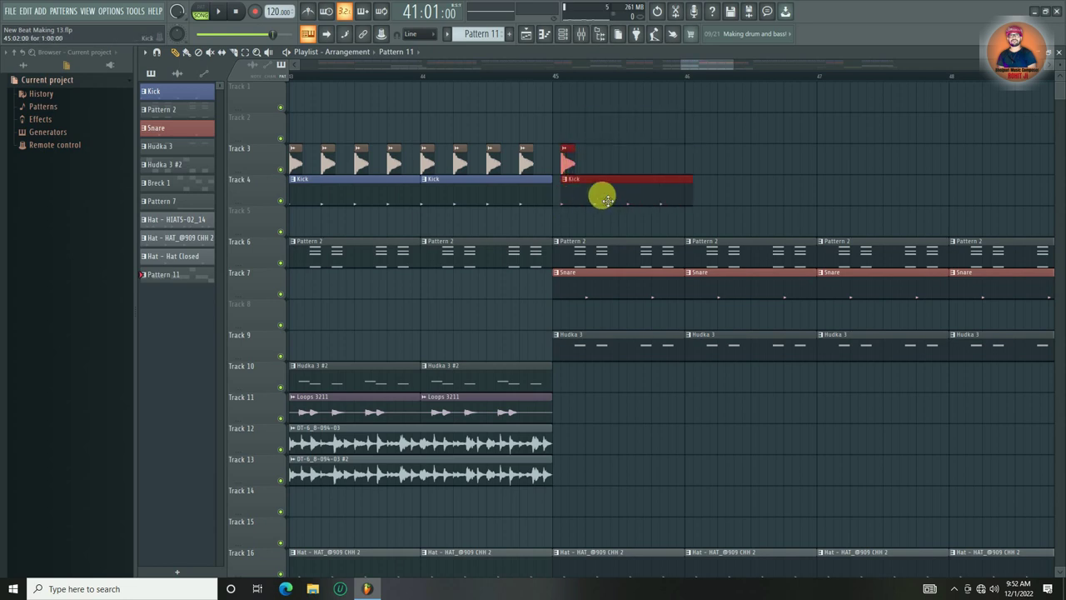
pyautogui.click(598, 196)
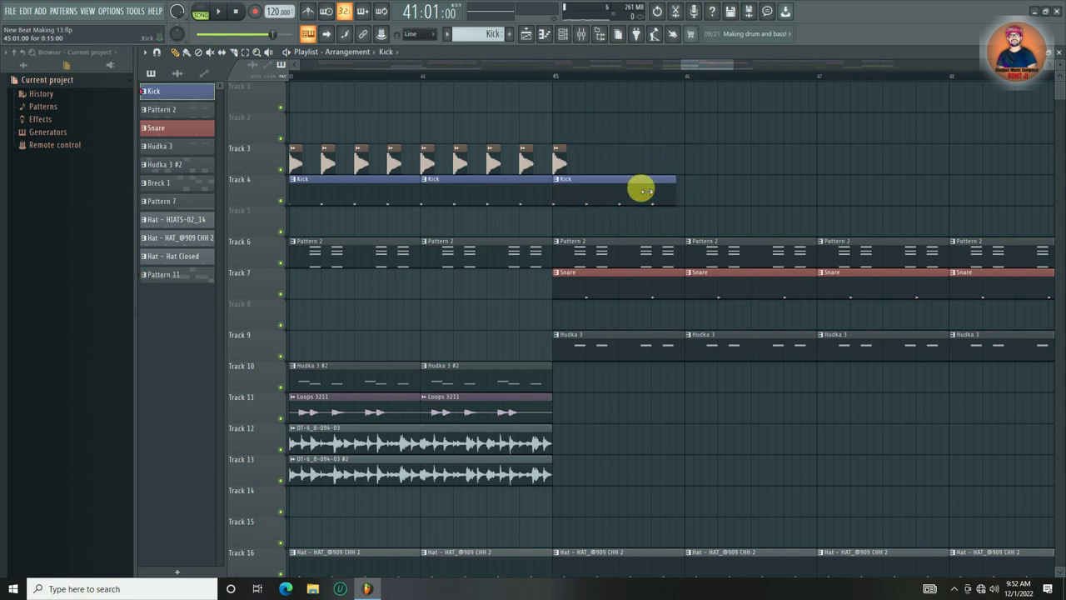
pyautogui.moveTo(646, 192); pyautogui.dragTo(577, 188)
# - Repeat the kick sample and shortened Kick clip every half bar from bar 45 through bar 48
pyautogui.moveTo(594, 113); pyautogui.dragTo(628, 191)
pyautogui.hotkey('ctrl', 'b')
pyautogui.moveTo(674, 113); pyautogui.dragTo(563, 205)
pyautogui.hotkey('ctrl', 'b')
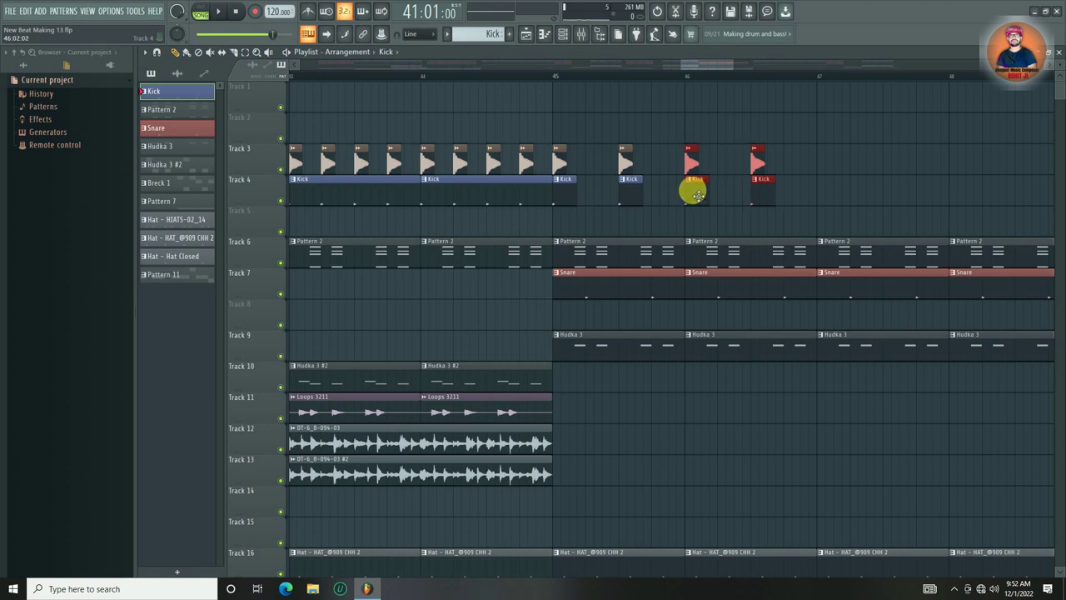
pyautogui.moveTo(794, 72); pyautogui.dragTo(787, 158)
pyautogui.moveTo(814, 112); pyautogui.dragTo(671, 207)
pyautogui.hotkey('ctrl', 'b')
pyautogui.moveTo(798, 76); pyautogui.dragTo(858, 170)
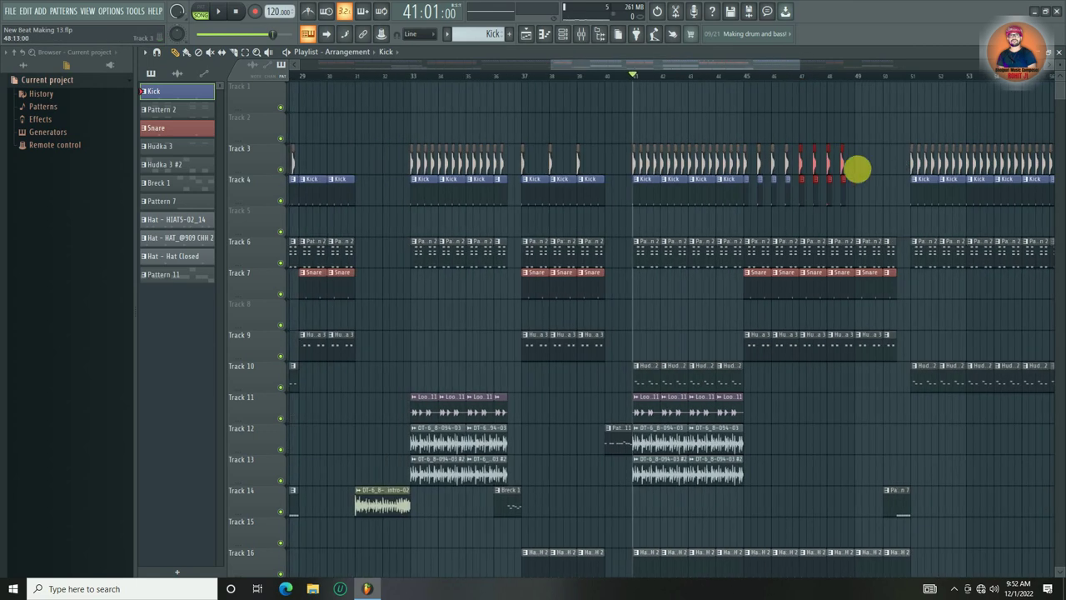
# - Duplicate the kick clips in bars 47–48 on tracks 3 and 4 into bars 49–50, without the surplus last pair, and play the passage
pyautogui.moveTo(858, 111); pyautogui.dragTo(800, 203)
pyautogui.hotkey('ctrl', 'b')
pyautogui.click(857, 95)
pyautogui.press('space')
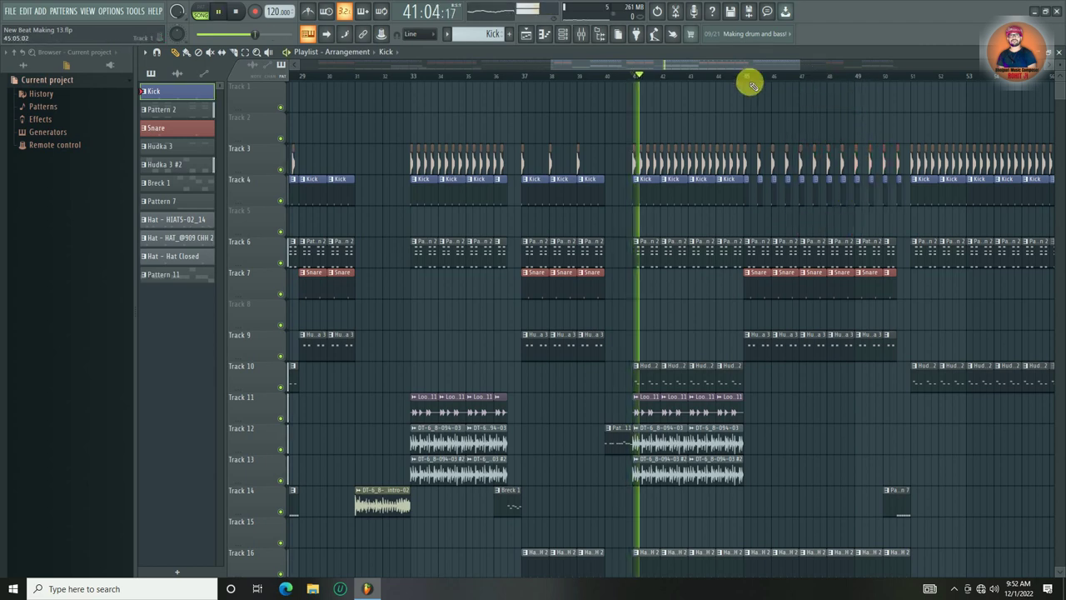
pyautogui.scroll(3, 912, 73)
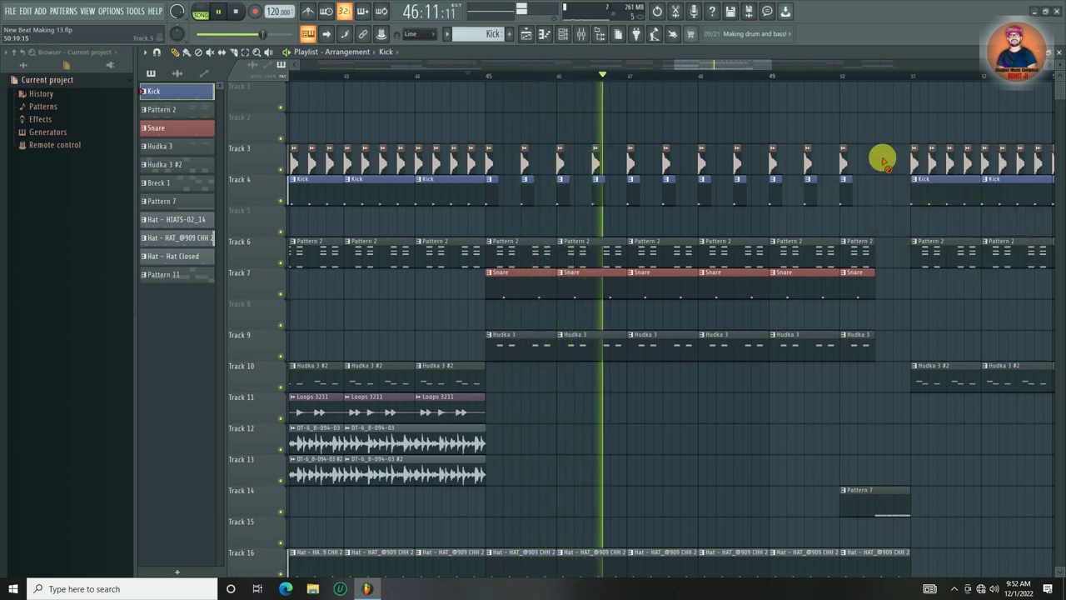
# - Stop playback and copy the hat clips of bars 11–14 on tracks 15, 16 and 17 to bars 51–54
pyautogui.scroll(-3, 866, 81)
pyautogui.scroll(-4, 867, 82)
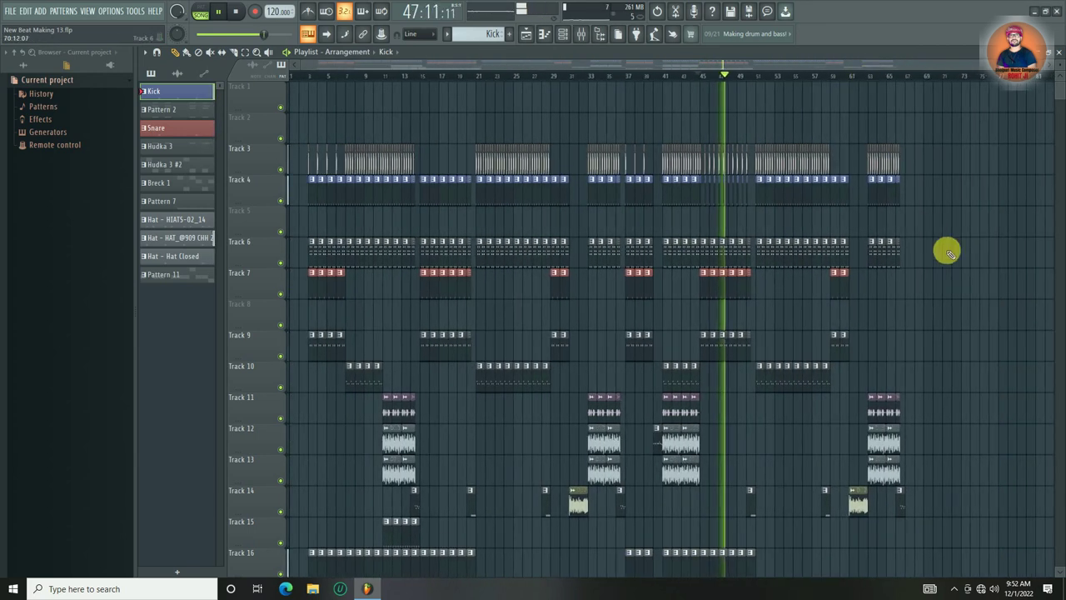
pyautogui.scroll(-3, 954, 231)
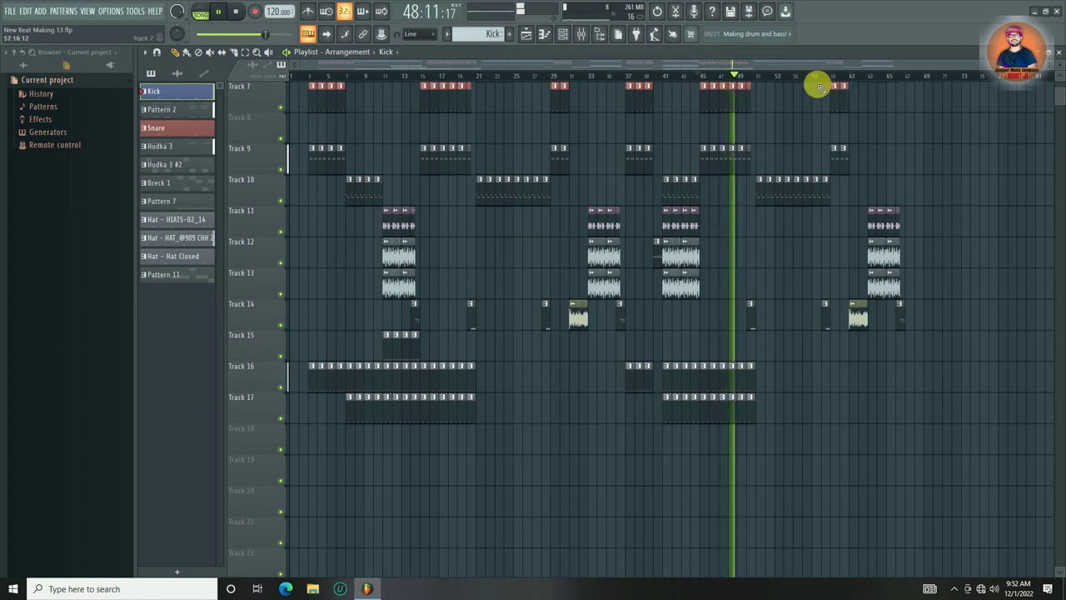
pyautogui.scroll(4, 814, 83)
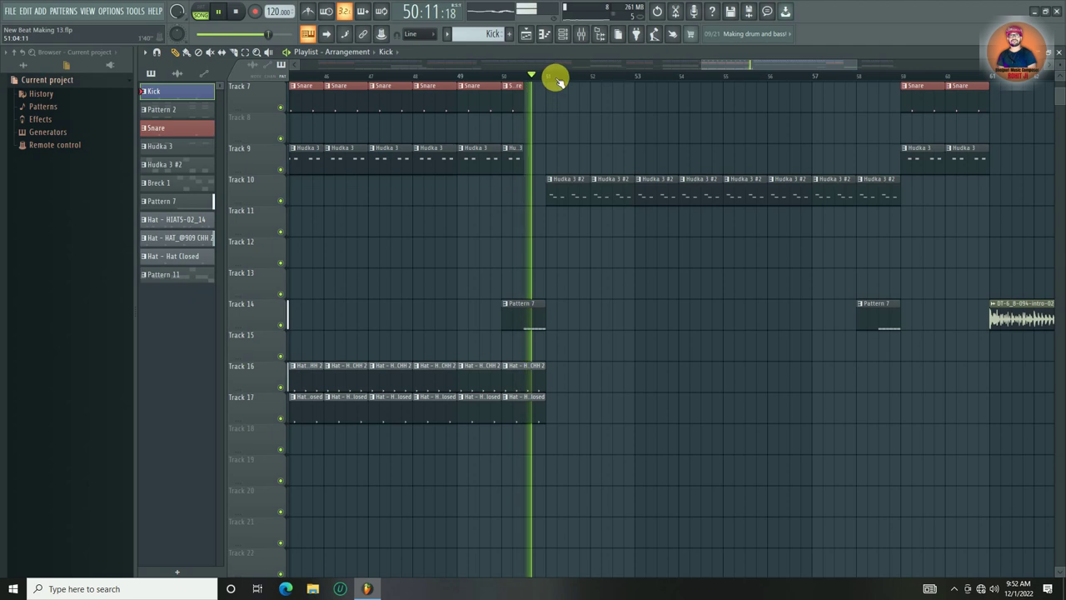
pyautogui.scroll(-4, 556, 77)
pyautogui.press('space')
pyautogui.moveTo(311, 331); pyautogui.dragTo(767, 383)
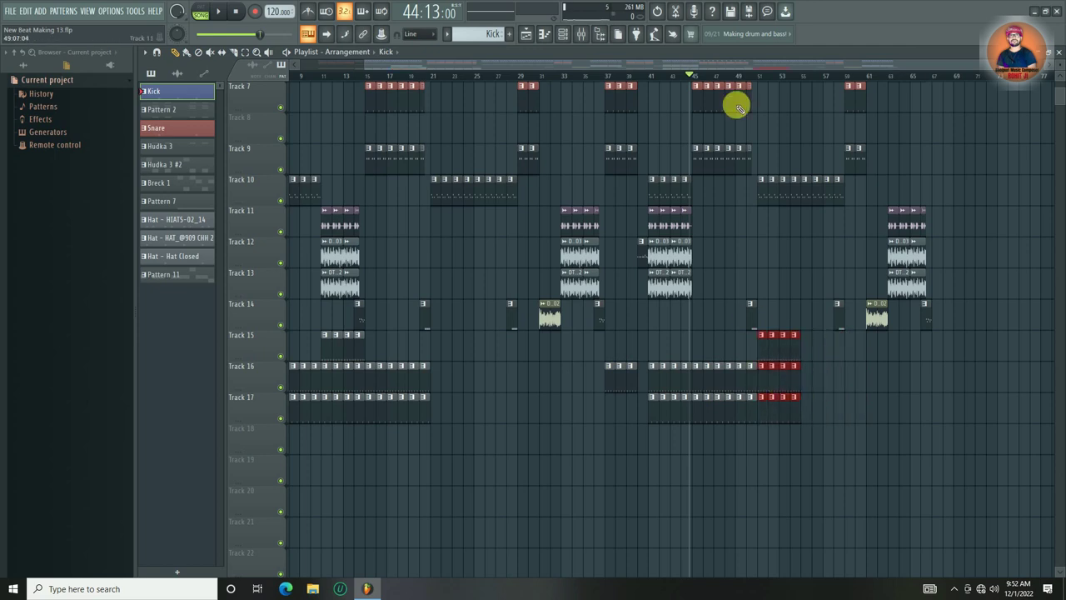
# - Shorten the hat clips in bar 50 on tracks 16 and 17 so they end mid-bar, level with the Snare clip
pyautogui.click(747, 76)
pyautogui.scroll(5, 759, 78)
pyautogui.moveTo(729, 376); pyautogui.dragTo(735, 425)
pyautogui.moveTo(754, 373); pyautogui.dragTo(733, 374)
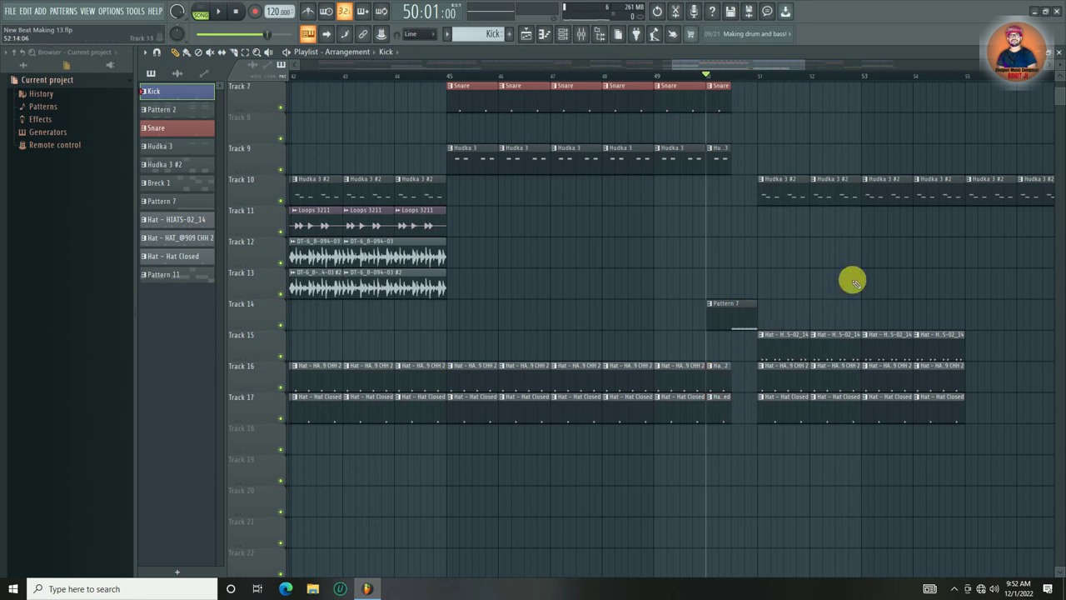
# - Try to copy the last Snare clips on track 7 to bars 52–54
pyautogui.hotkey('ctrl', 'a')
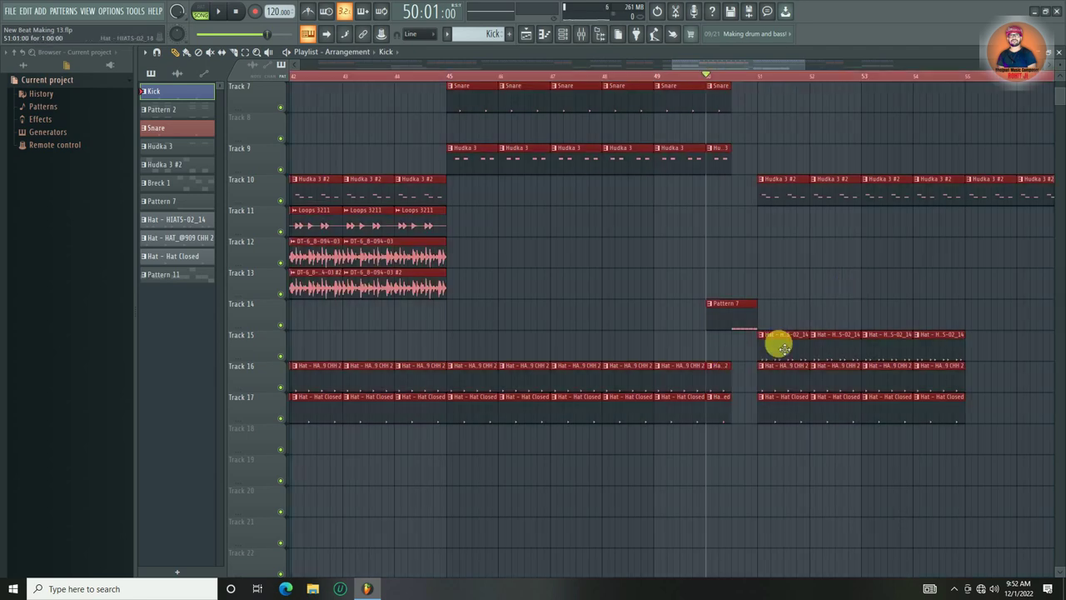
pyautogui.click(675, 284)
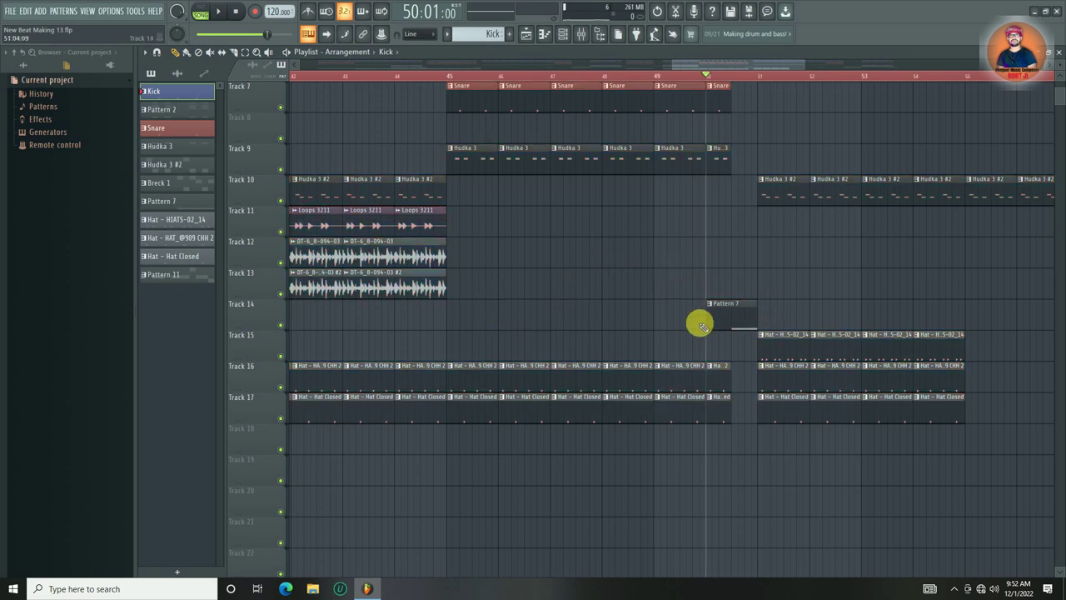
pyautogui.moveTo(740, 99); pyautogui.dragTo(654, 106)
pyautogui.moveTo(675, 107); pyautogui.dragTo(904, 109)
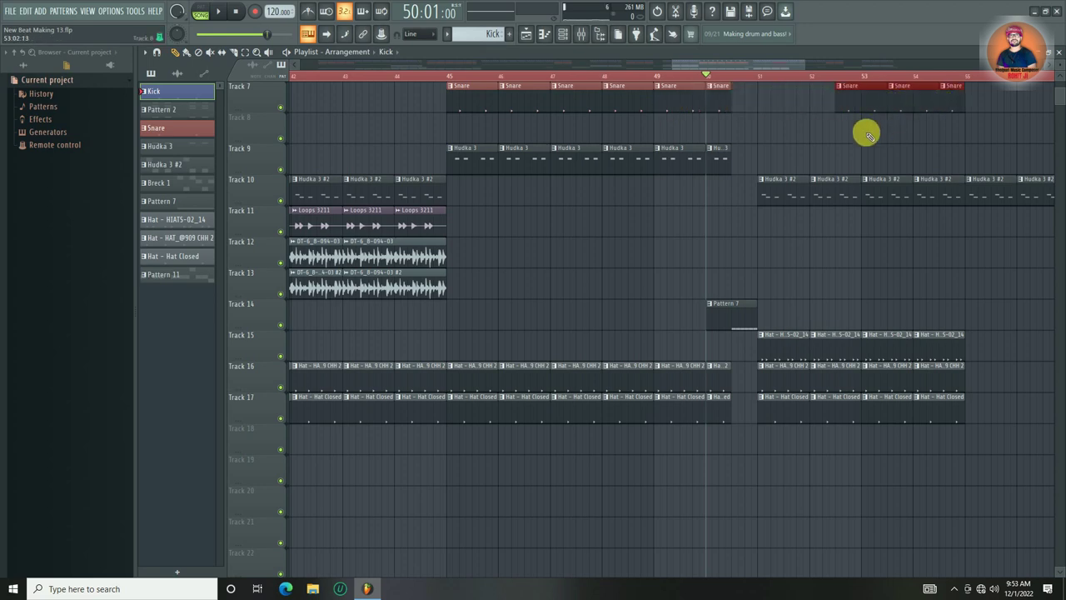
# - Try to duplicate the hat clips of bars 51–54 on tracks 16 and 17, and delete the far-off copies
pyautogui.scroll(-3, 742, 75)
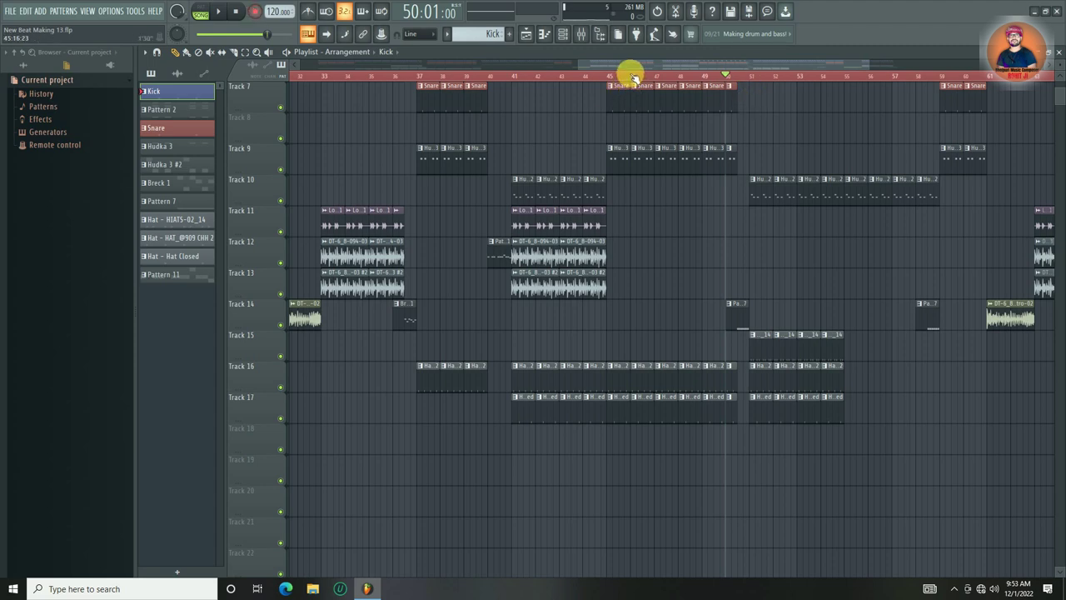
pyautogui.scroll(-4, 676, 75)
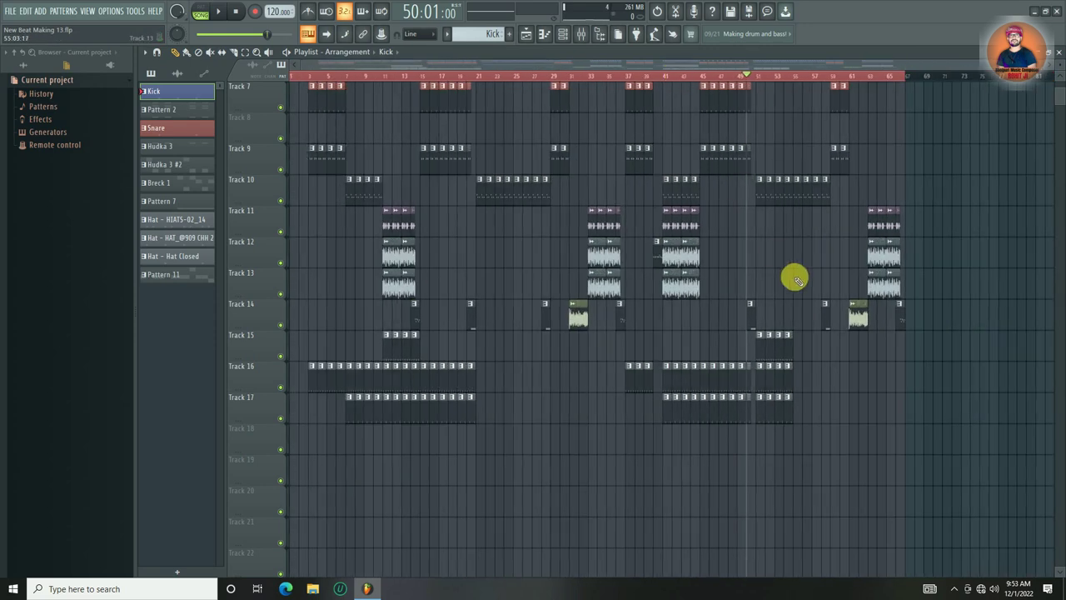
pyautogui.scroll(4, 821, 77)
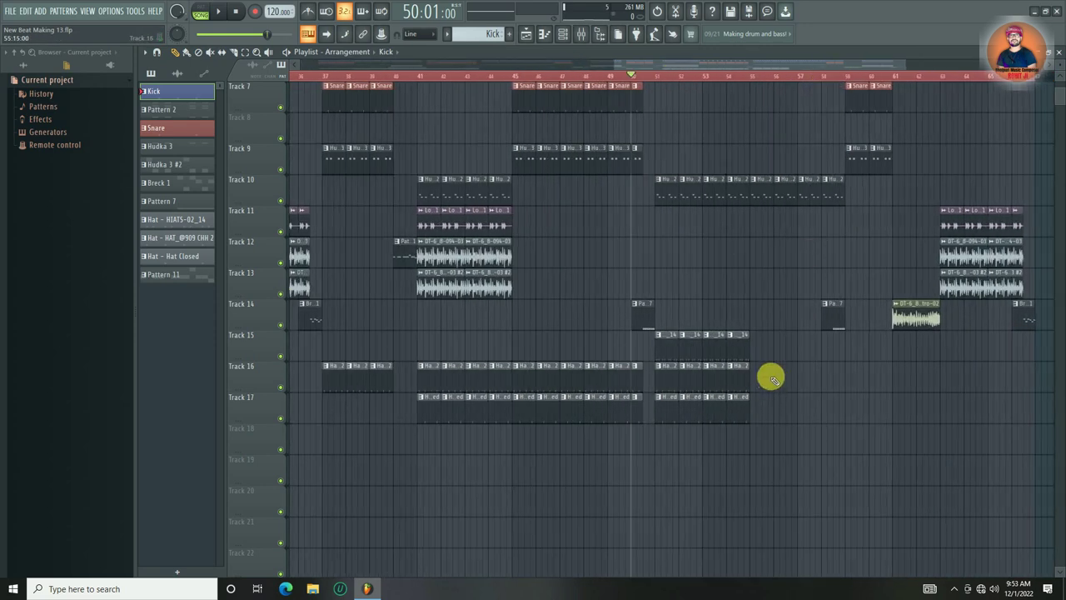
pyautogui.moveTo(774, 375); pyautogui.dragTo(658, 435)
pyautogui.hotkey('ctrl', 'b')
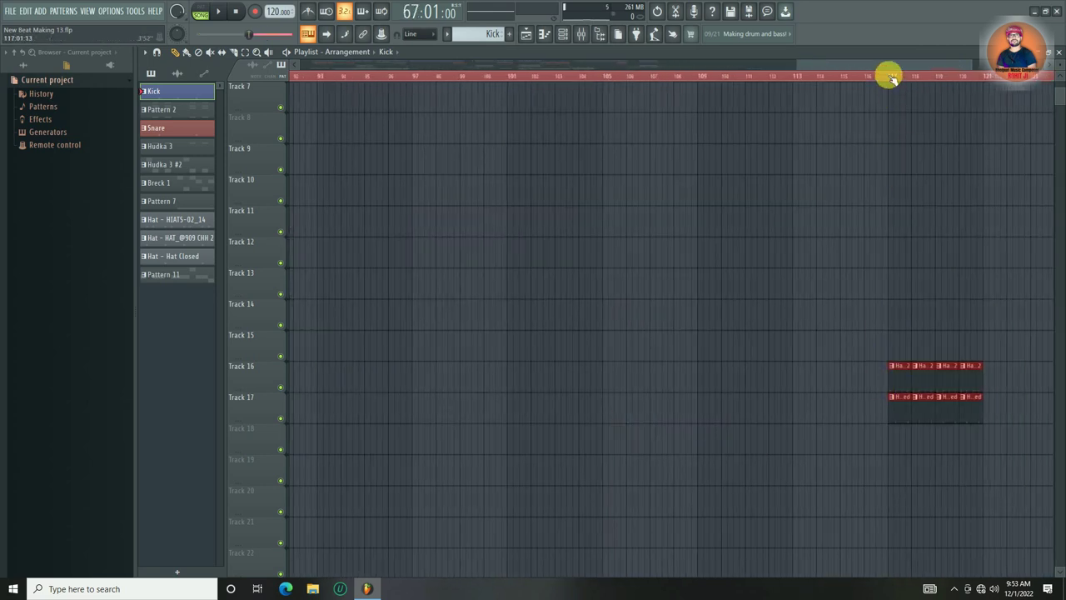
pyautogui.scroll(-4, 889, 75)
pyautogui.rightClick(922, 405)
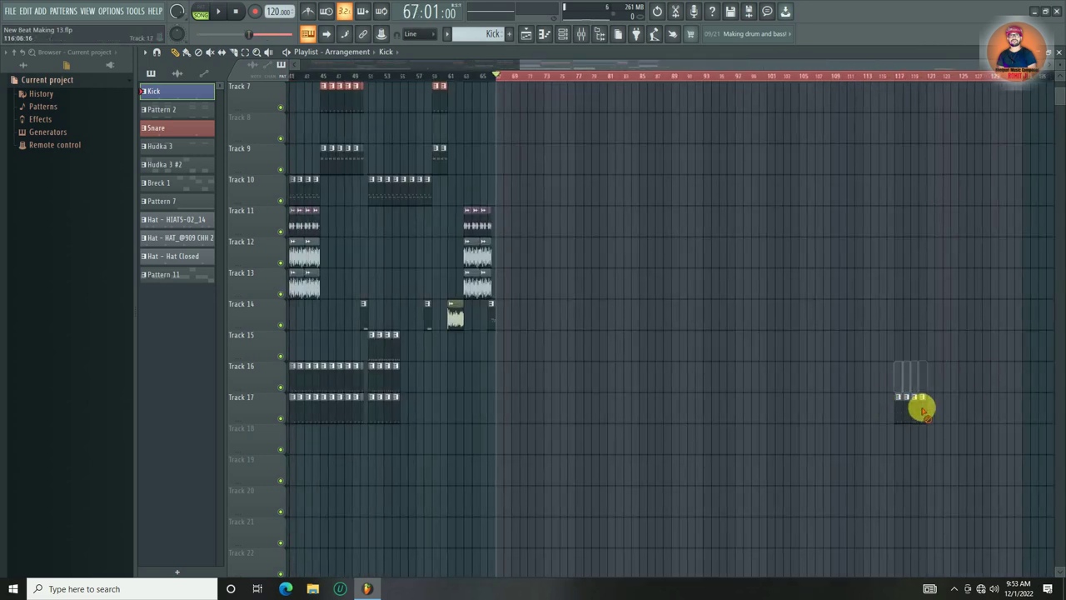
# - Duplicate the hat clips of bars 51–54 on tracks 16 and 17 into bars 55–58, and play from bar 53
pyautogui.click(384, 76)
pyautogui.scroll(4, 386, 76)
pyautogui.scroll(-3, 385, 75)
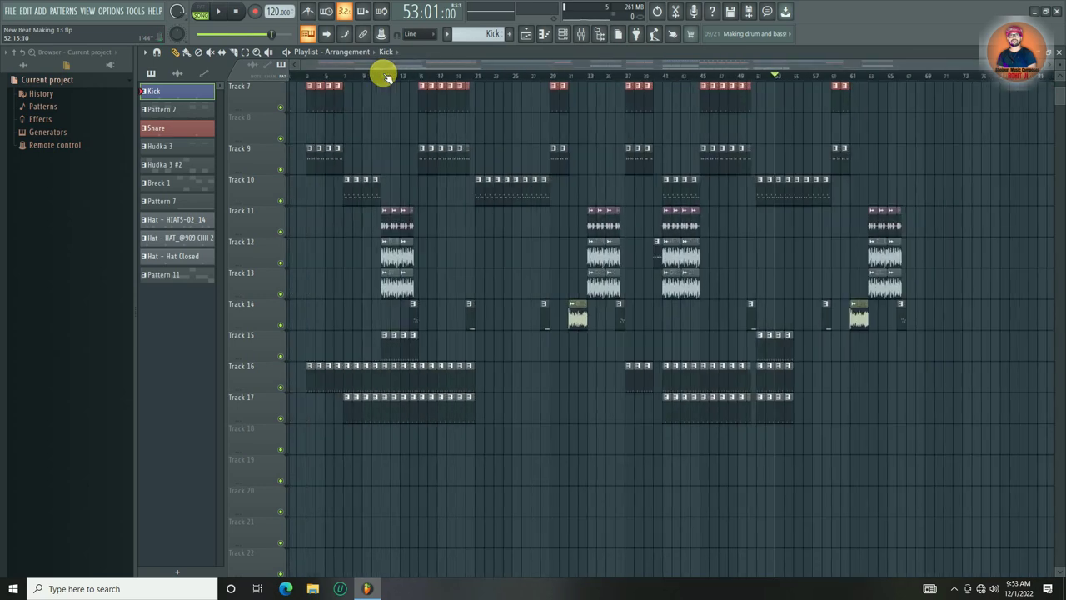
pyautogui.scroll(4, 829, 83)
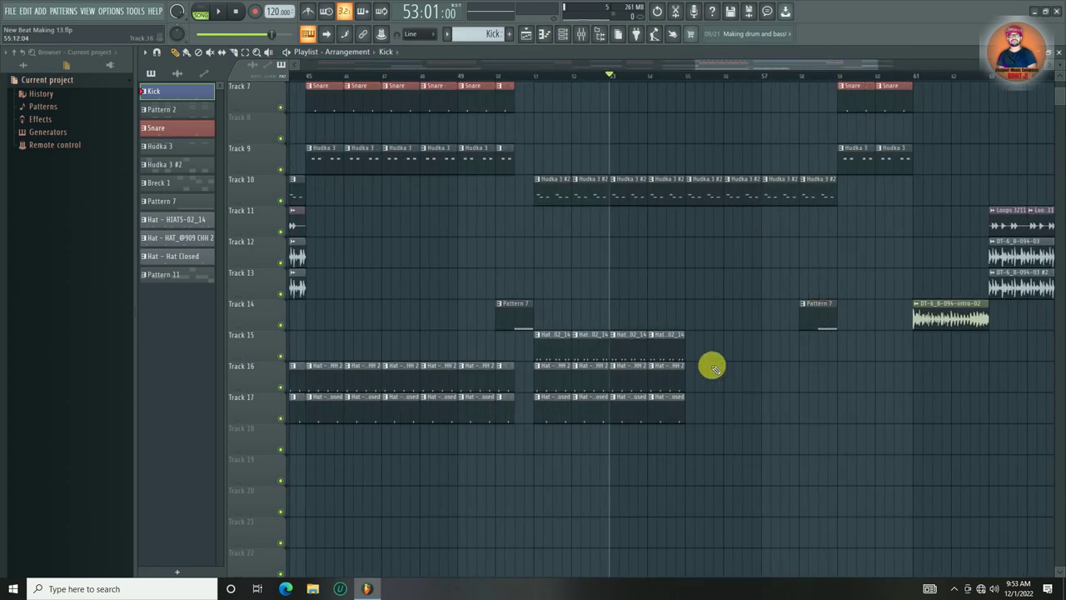
pyautogui.moveTo(722, 362); pyautogui.dragTo(535, 439)
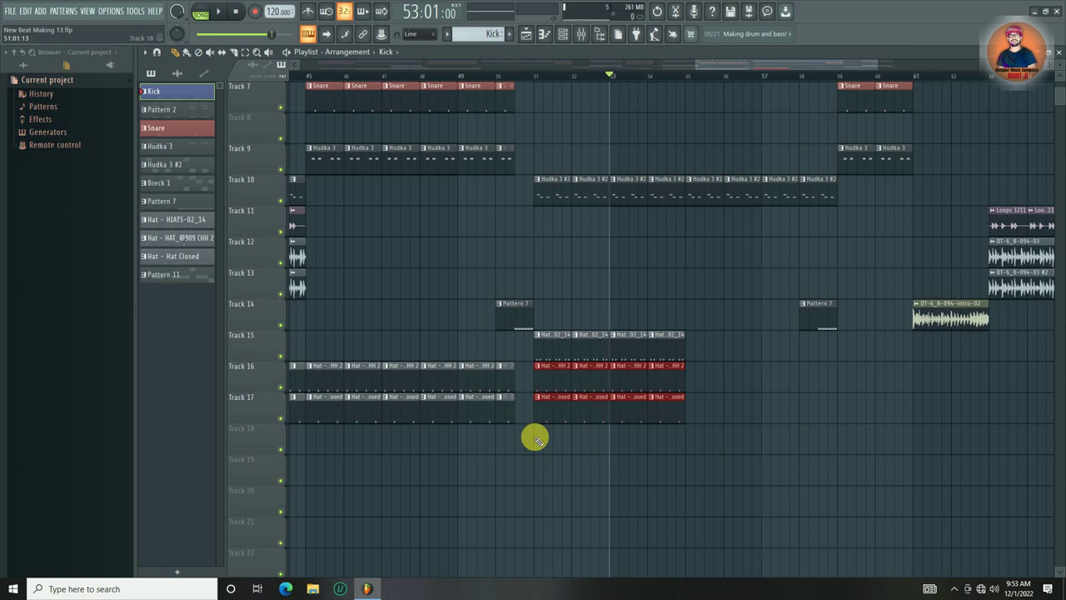
pyautogui.hotkey('ctrl', 'b')
pyautogui.click(838, 425)
pyautogui.press('space')
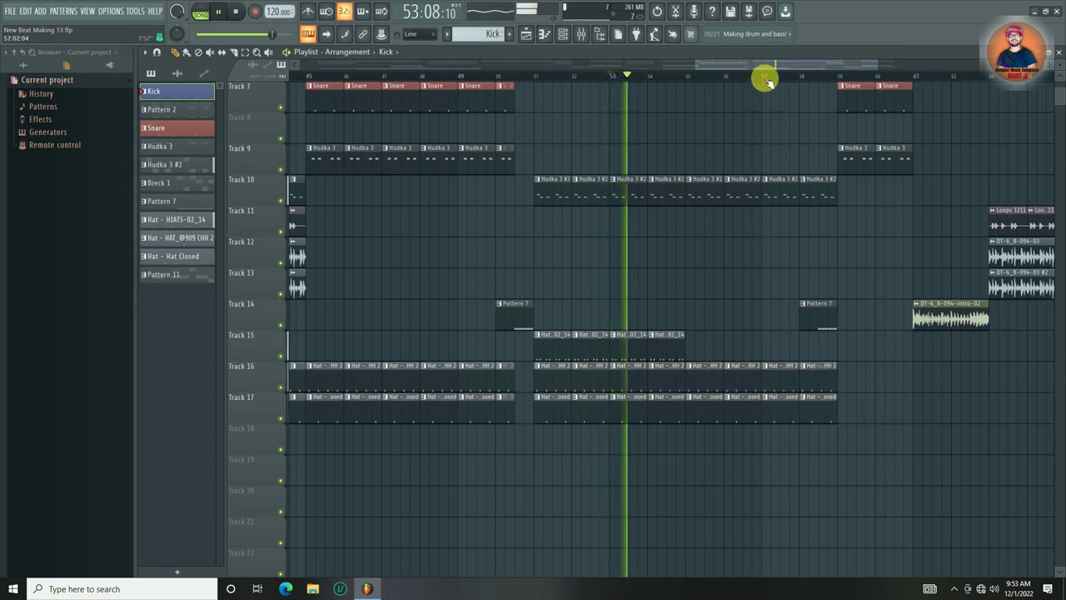
# - Stop playback and duplicate the HIATS-02_14 hat clips of bars 51–54 on track 15 into bars 55–58
pyautogui.scroll(-3, 766, 79)
pyautogui.scroll(3, 856, 217)
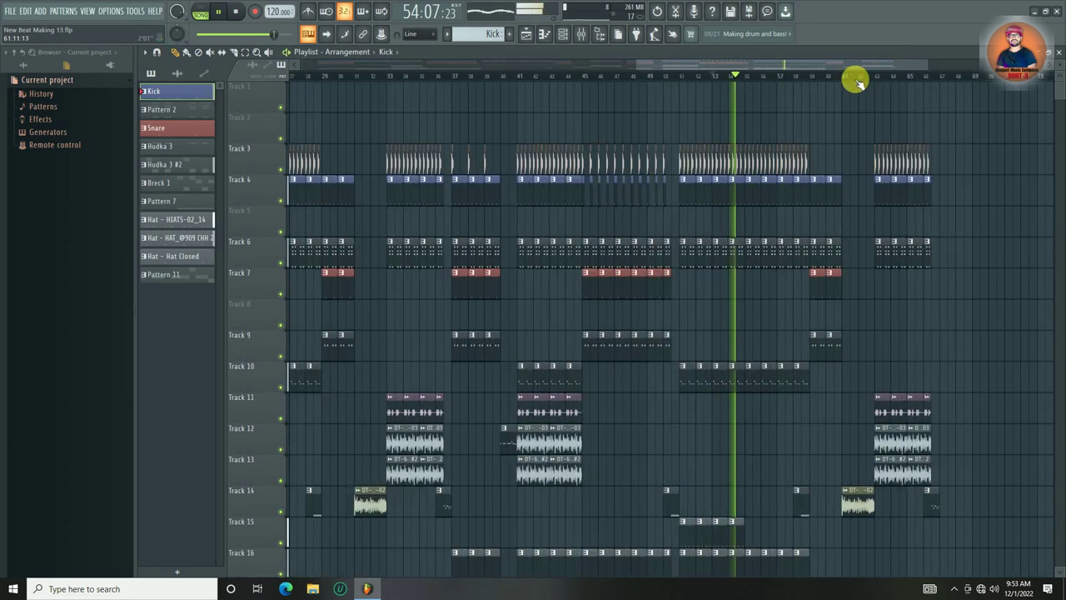
pyautogui.scroll(3, 857, 81)
pyautogui.scroll(-4, 785, 327)
pyautogui.scroll(4, 783, 312)
pyautogui.press('space')
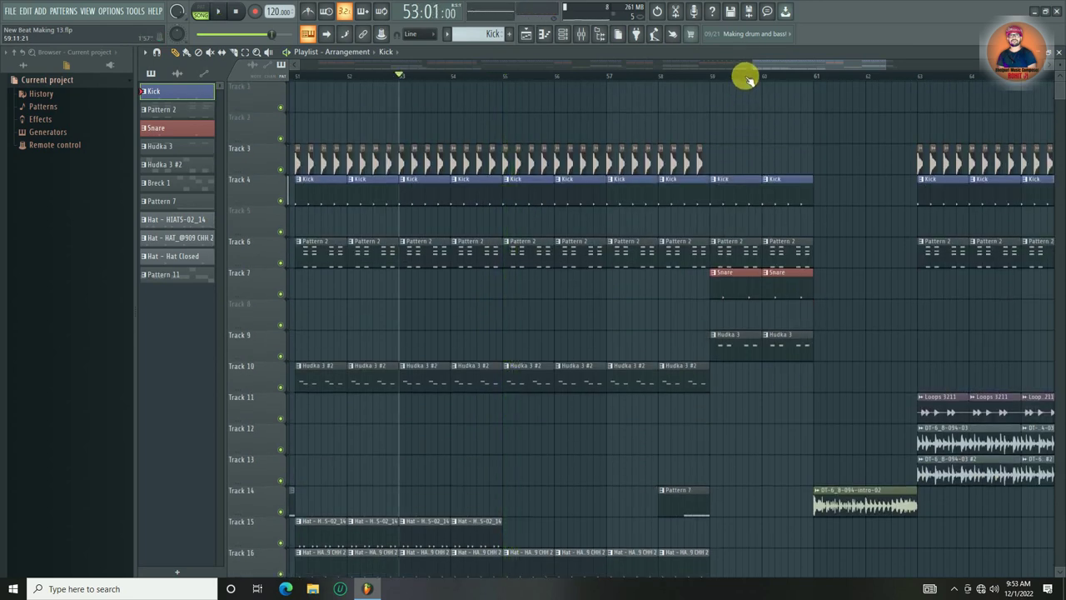
pyautogui.scroll(-3, 749, 79)
pyautogui.scroll(-4, 741, 430)
pyautogui.moveTo(655, 381); pyautogui.dragTo(548, 377)
pyautogui.hotkey('ctrl', 'b')
pyautogui.keyDown('ctrl'); pyautogui.click(769, 447); pyautogui.keyUp('ctrl')
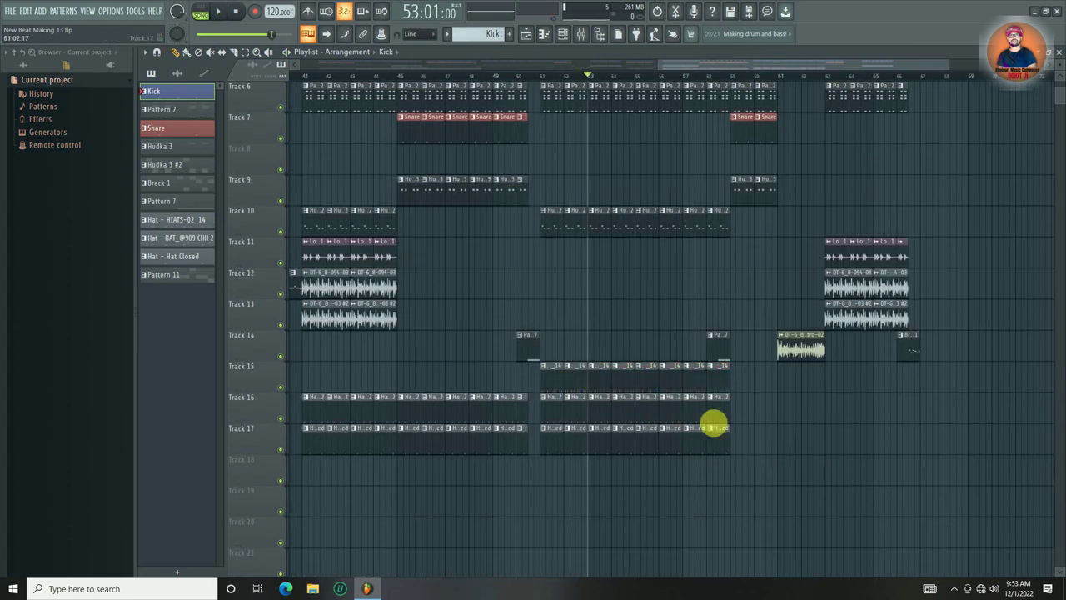
# - Delete the hat clips in bars 51–54 on tracks 16 and 17
pyautogui.rightClick(576, 411)
pyautogui.rightClick(569, 445)
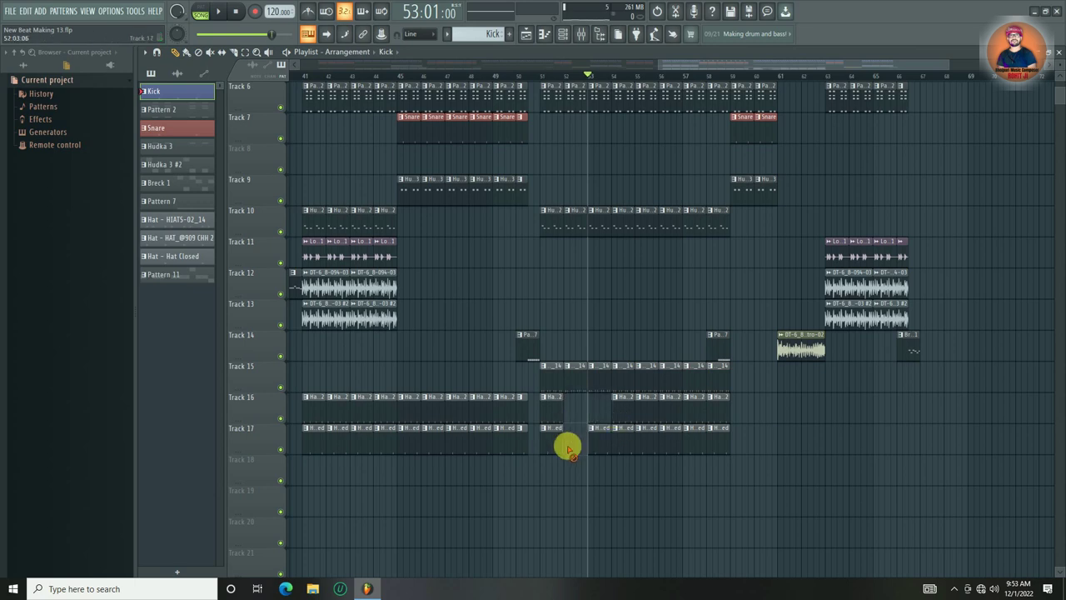
pyautogui.rightClick(553, 441)
pyautogui.rightClick(552, 412)
pyautogui.rightClick(618, 429)
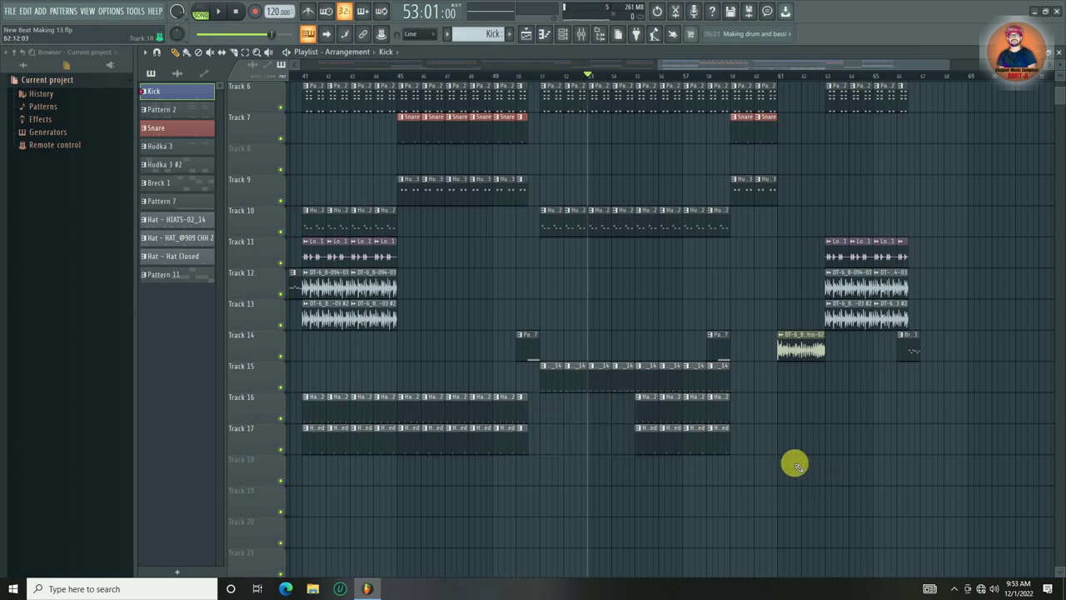
pyautogui.moveTo(761, 405); pyautogui.dragTo(626, 470)
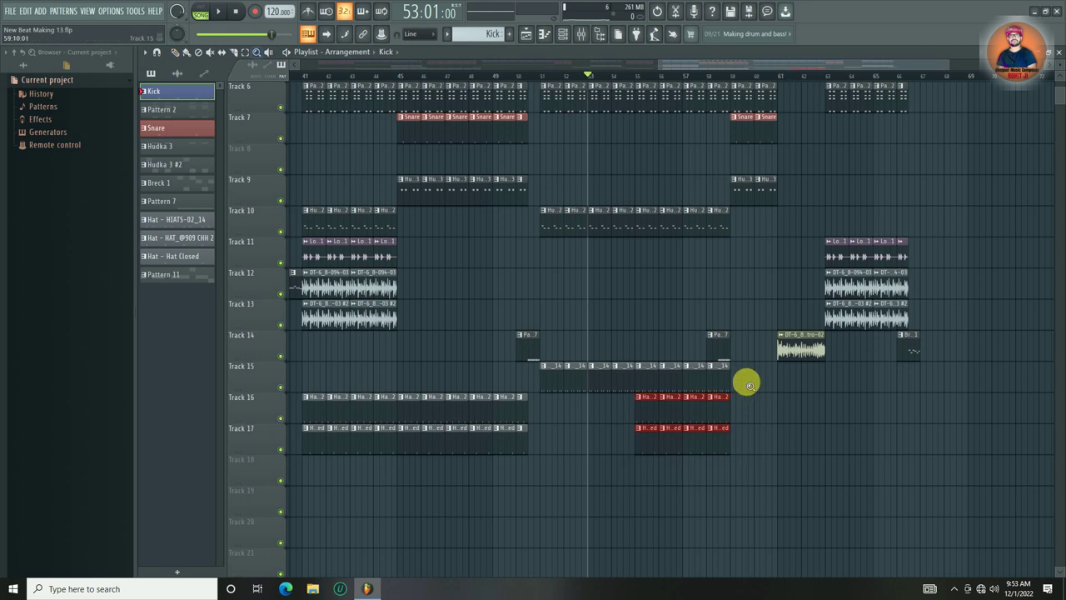
pyautogui.keyDown('ctrl'); pyautogui.rightClick(650, 385); pyautogui.keyUp('ctrl')
pyautogui.rightClick(692, 390)
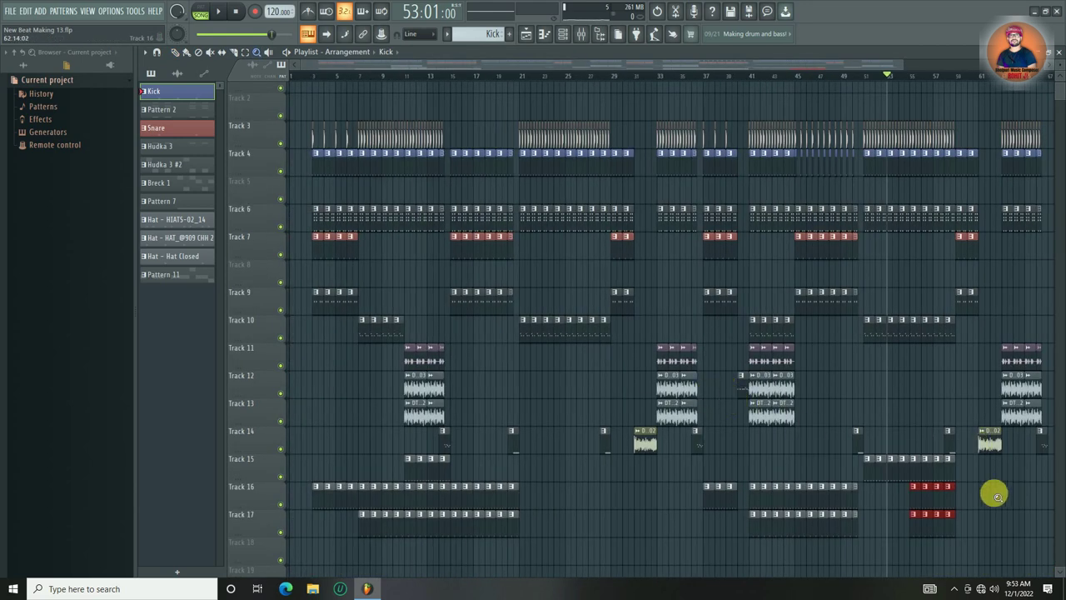
pyautogui.click(997, 495)
pyautogui.rightClick(905, 466)
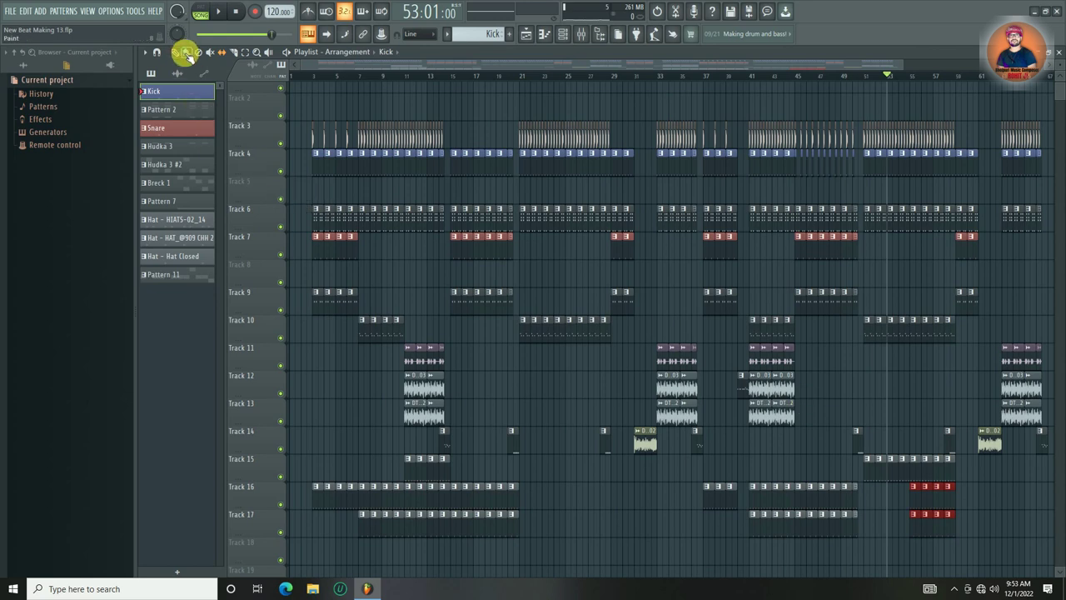
# - Copy the hat clips of bars 55–58 on tracks 15, 16 and 17 to bars 63–66
pyautogui.scroll(5, 970, 79)
pyautogui.moveTo(937, 458); pyautogui.dragTo(669, 533)
pyautogui.scroll(-3, 674, 113)
pyautogui.scroll(-5, 683, 77)
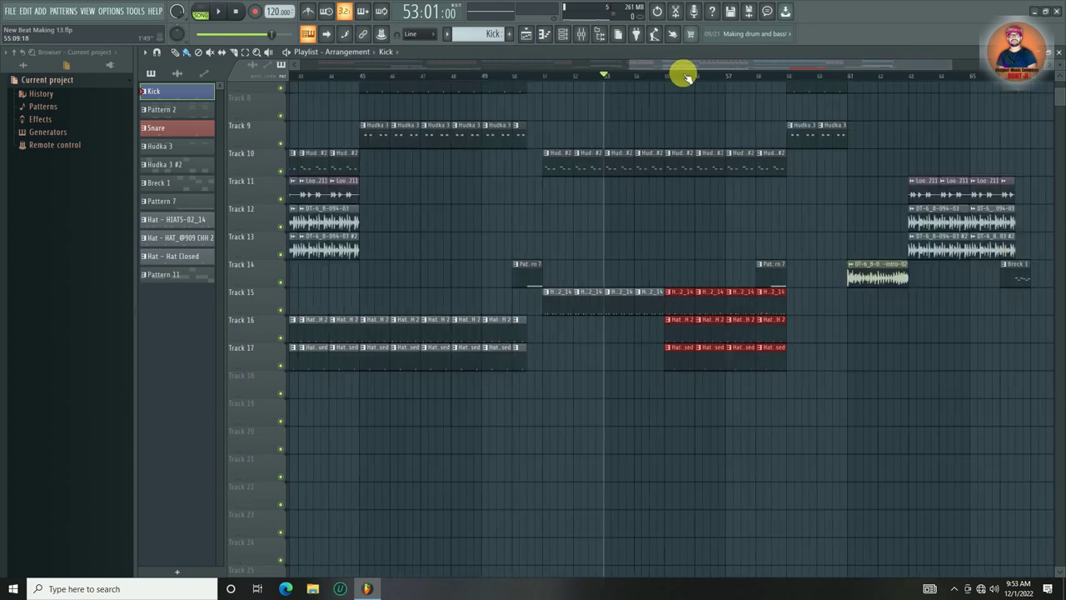
pyautogui.moveTo(688, 303); pyautogui.dragTo(806, 303)
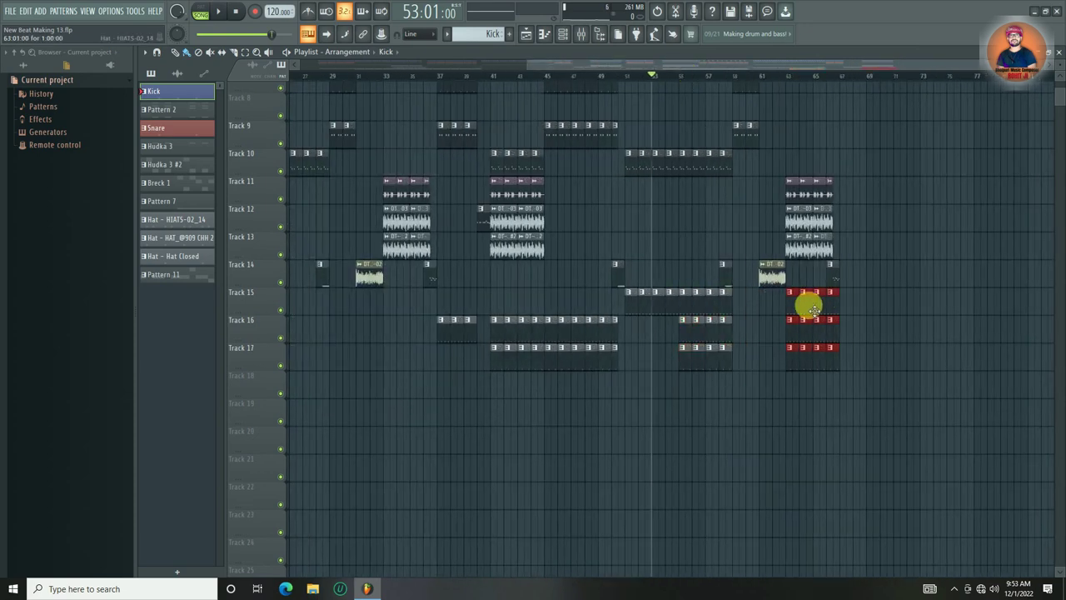
# - Play from bar 63 and shorten the last hat clips on tracks 15–17 so they end mid-bar 66, level with the loops
pyautogui.press('space')
pyautogui.scroll(3, 875, 219)
pyautogui.click(786, 78)
pyautogui.scroll(6, 831, 74)
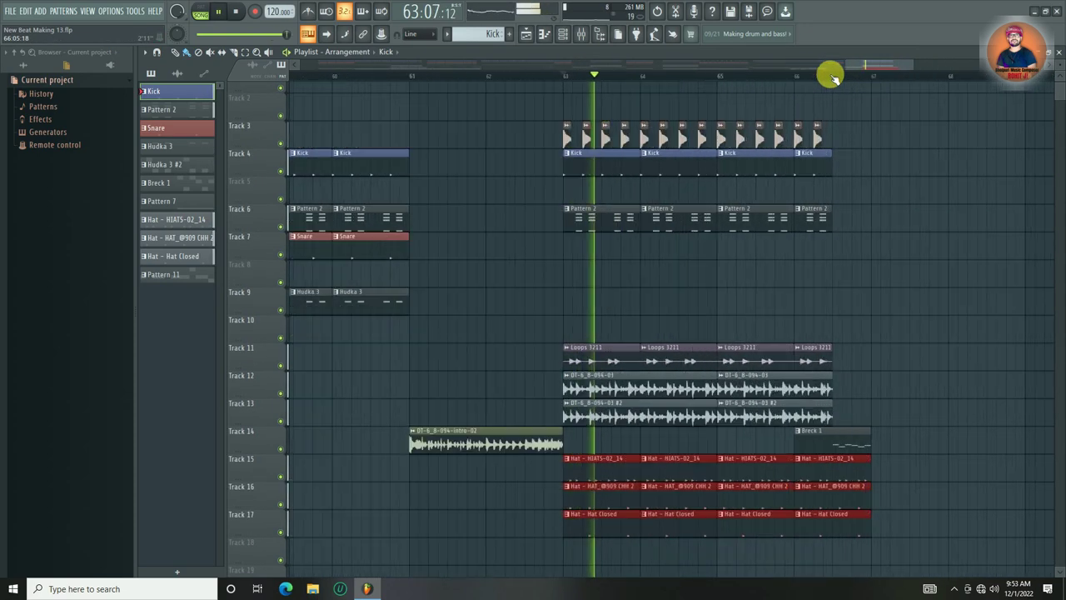
pyautogui.moveTo(918, 470); pyautogui.dragTo(873, 525)
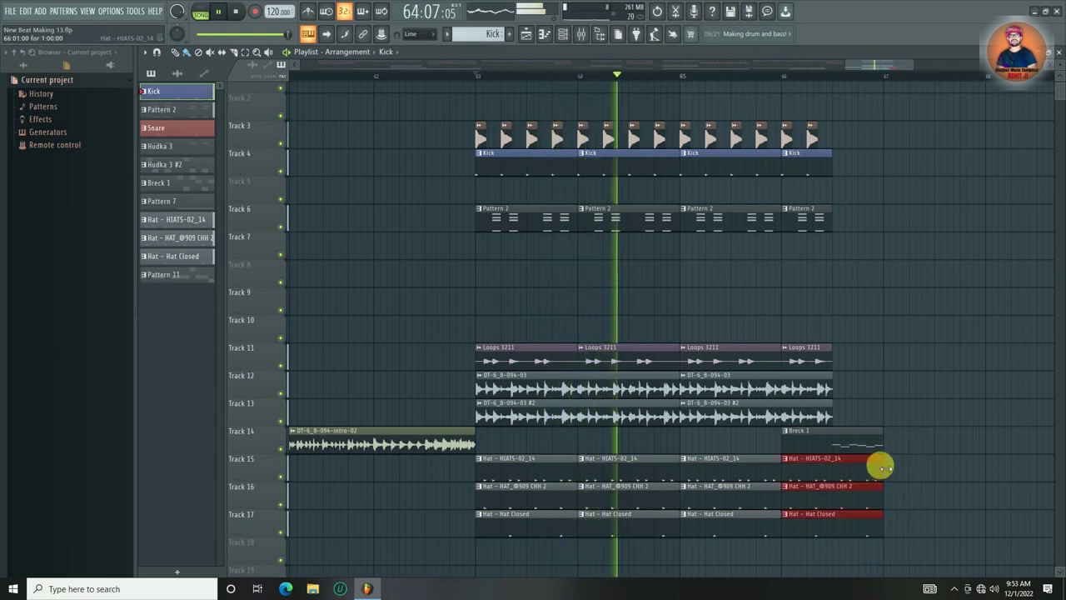
pyautogui.moveTo(880, 466); pyautogui.dragTo(830, 471)
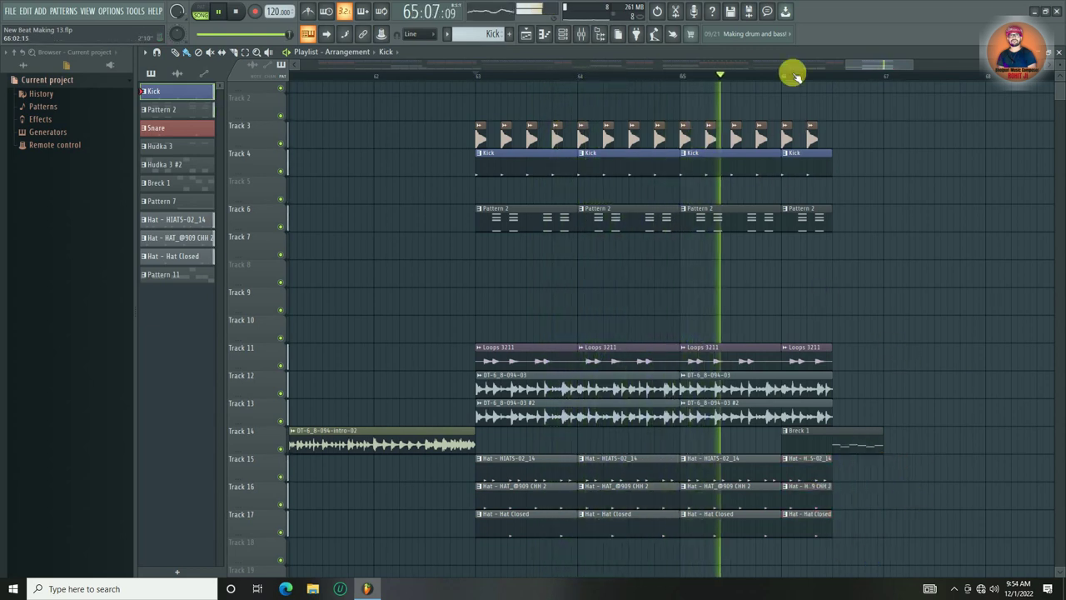
# - Listen to the end of the arrangement, stop playback, and open the Channel rack
pyautogui.scroll(-6, 793, 74)
pyautogui.scroll(-3, 791, 72)
pyautogui.scroll(-3, 766, 114)
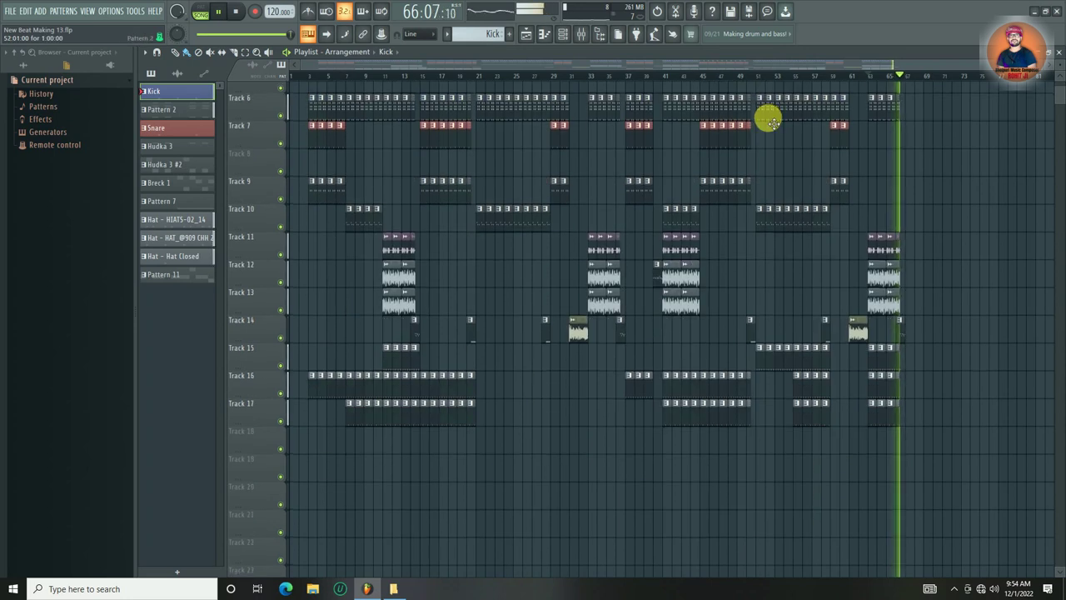
pyautogui.press('space')
pyautogui.scroll(3, 593, 247)
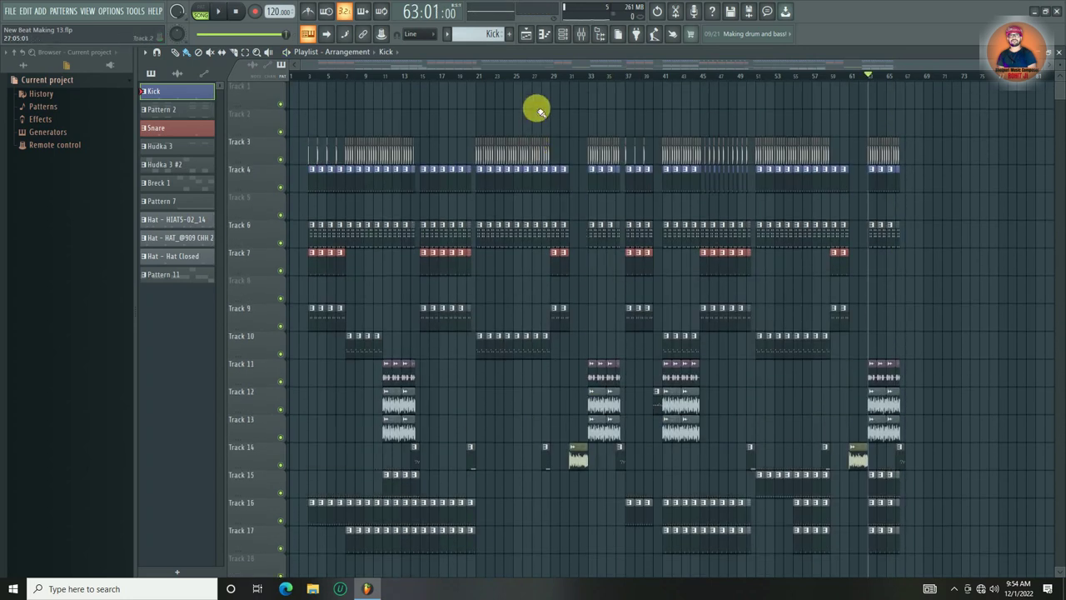
pyautogui.click(564, 35)
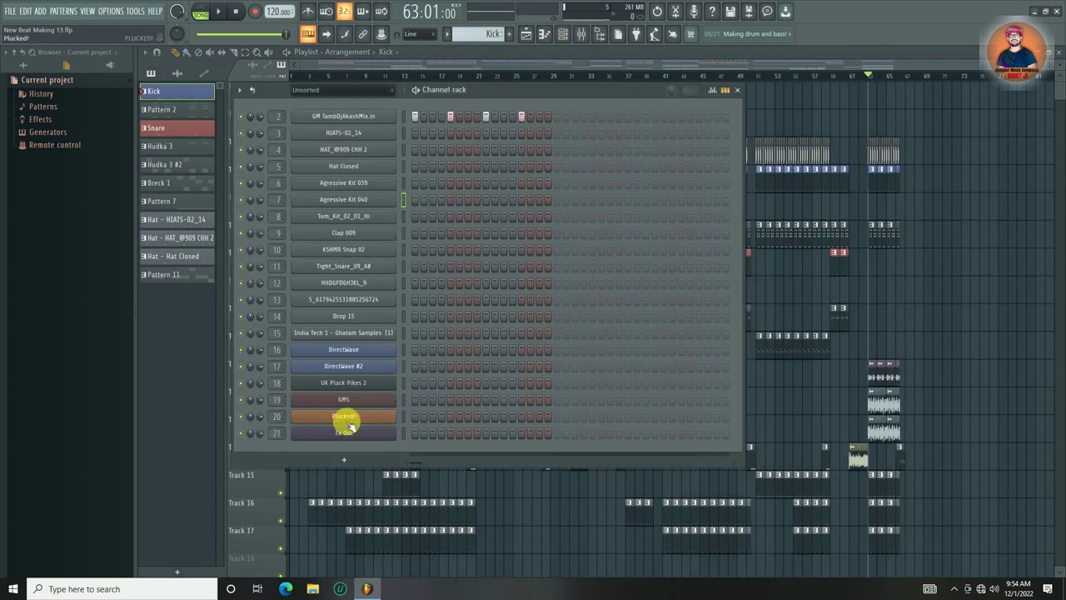
# - Add a reFX Nexus channel and load the PN Ballad Epiano 1 preset from its Piano category
pyautogui.click(348, 461)
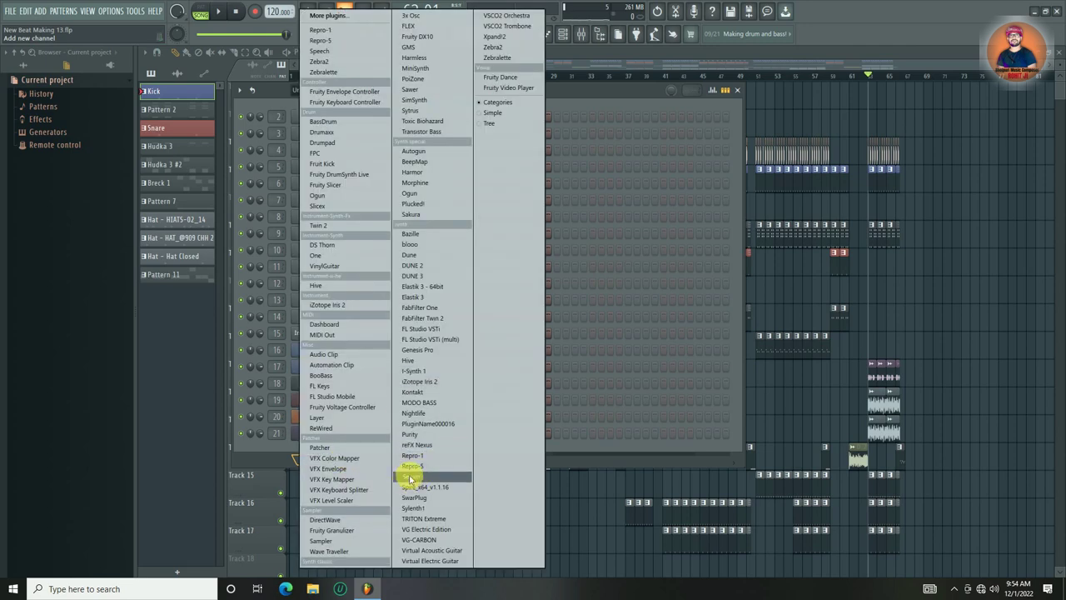
pyautogui.click(436, 479)
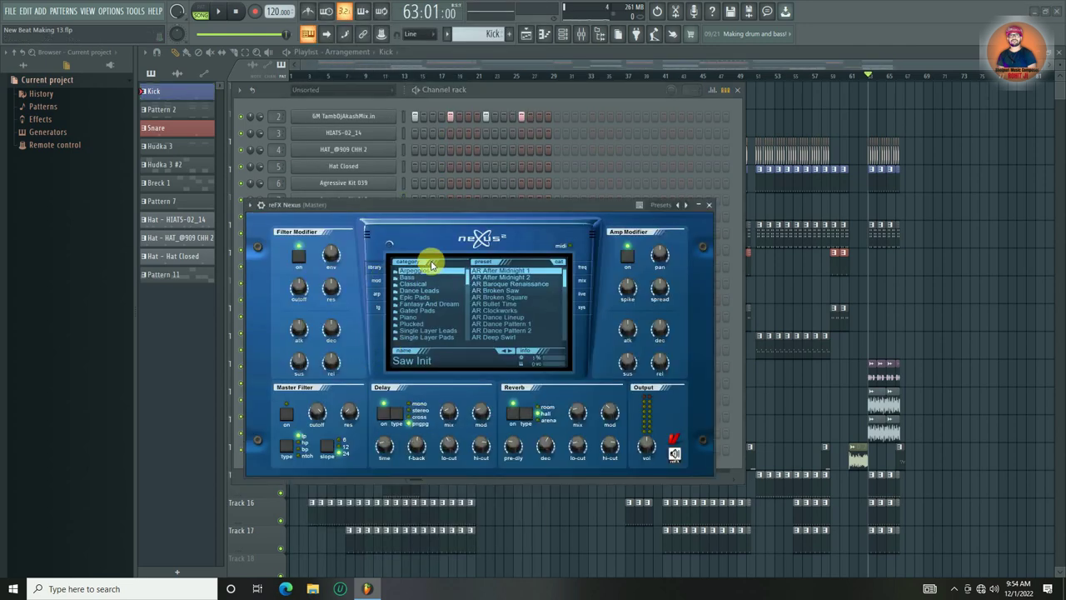
pyautogui.click(415, 318)
pyautogui.click(524, 278)
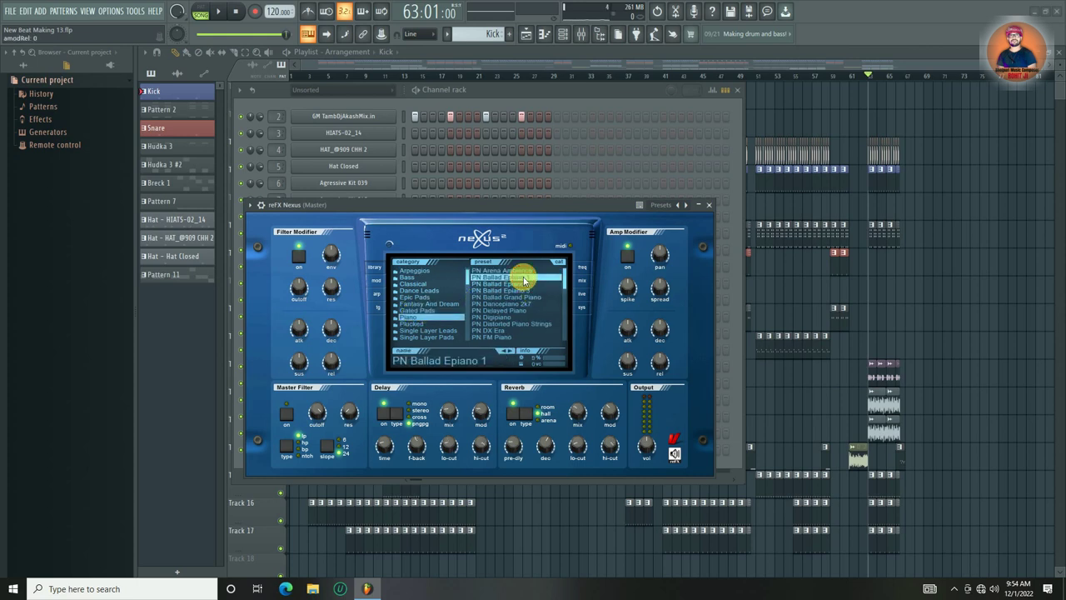
pyautogui.click(702, 205)
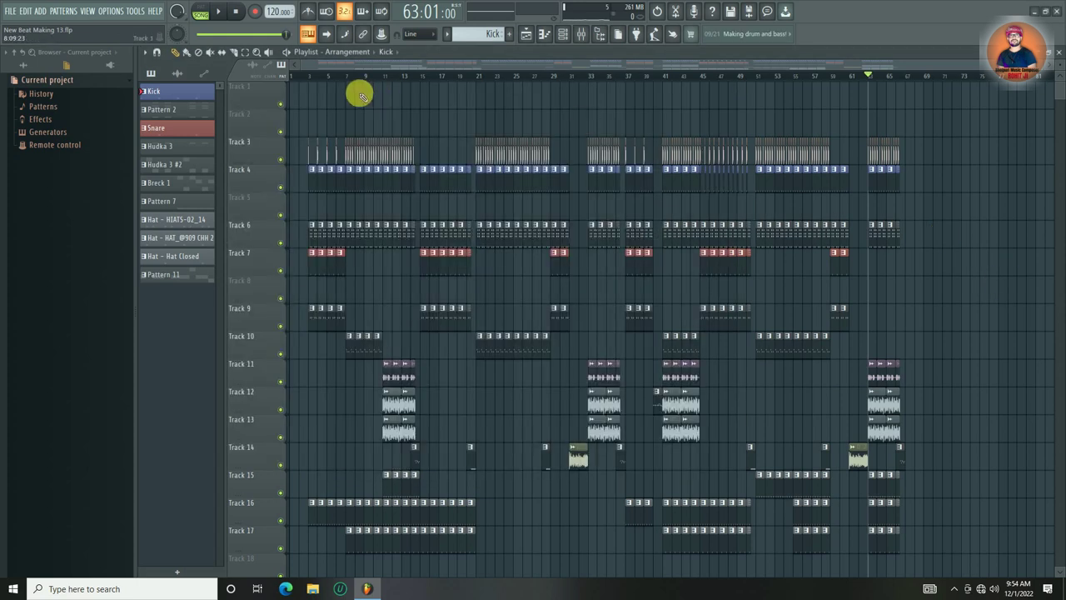
# - Set the song position to bar 3 and create a new pattern named Chords for the reFX Nexus piano roll
pyautogui.click(307, 76)
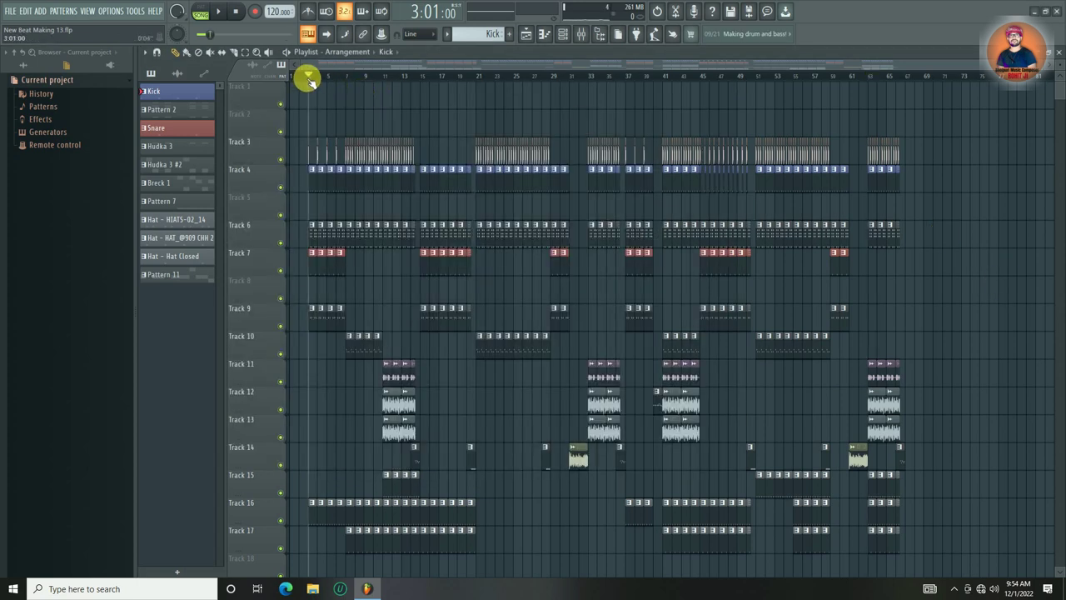
pyautogui.click(543, 33)
pyautogui.scroll(-4, 480, 35)
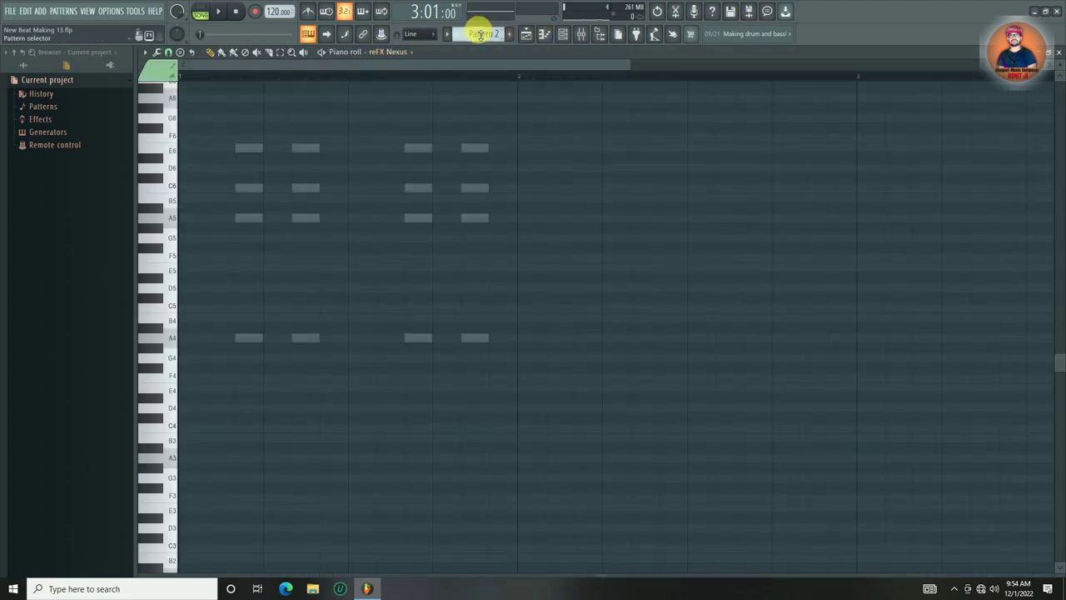
pyautogui.click(509, 35)
pyautogui.click(512, 48)
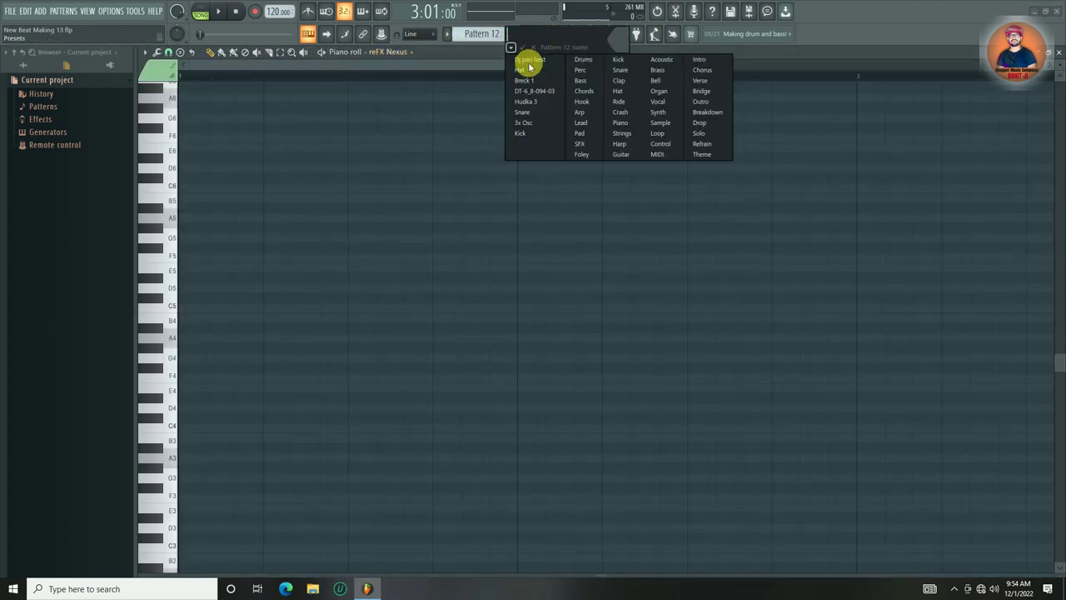
pyautogui.click(586, 93)
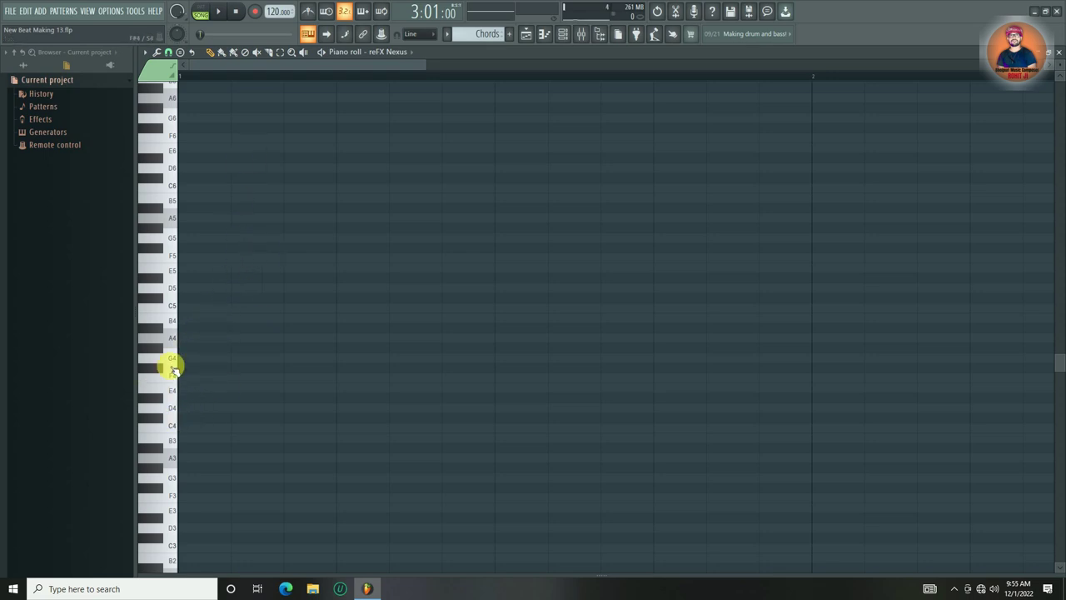
# - Draw one-bar notes on A4, C5 and E5 in bar 1 to form the first chord
pyautogui.click(183, 338)
pyautogui.moveTo(230, 339); pyautogui.dragTo(798, 364)
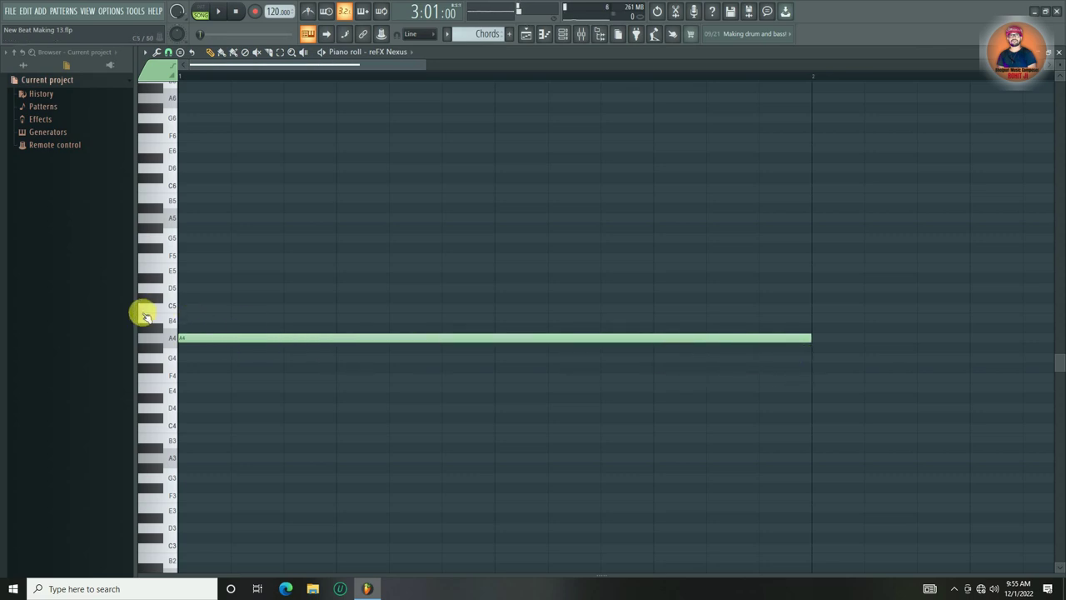
pyautogui.click(206, 307)
pyautogui.click(202, 267)
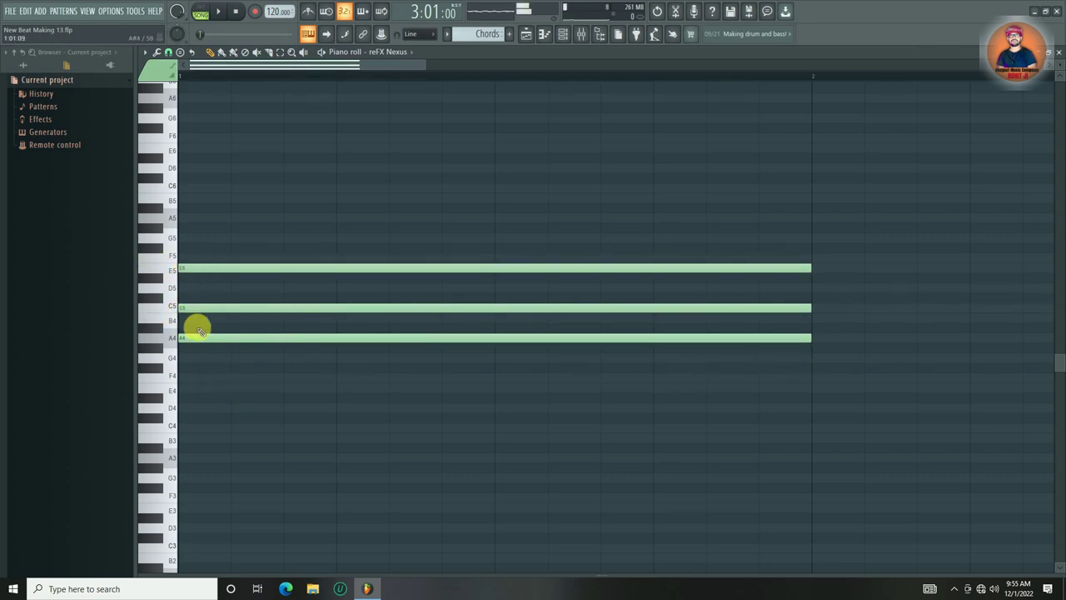
pyautogui.scroll(-2, 395, 73)
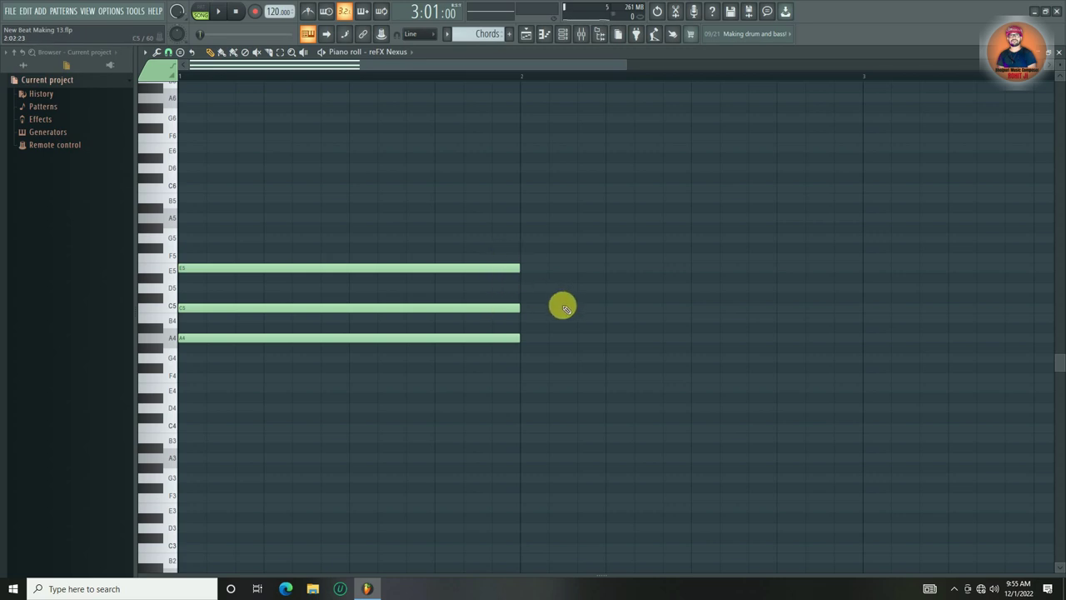
pyautogui.moveTo(587, 242); pyautogui.dragTo(162, 343)
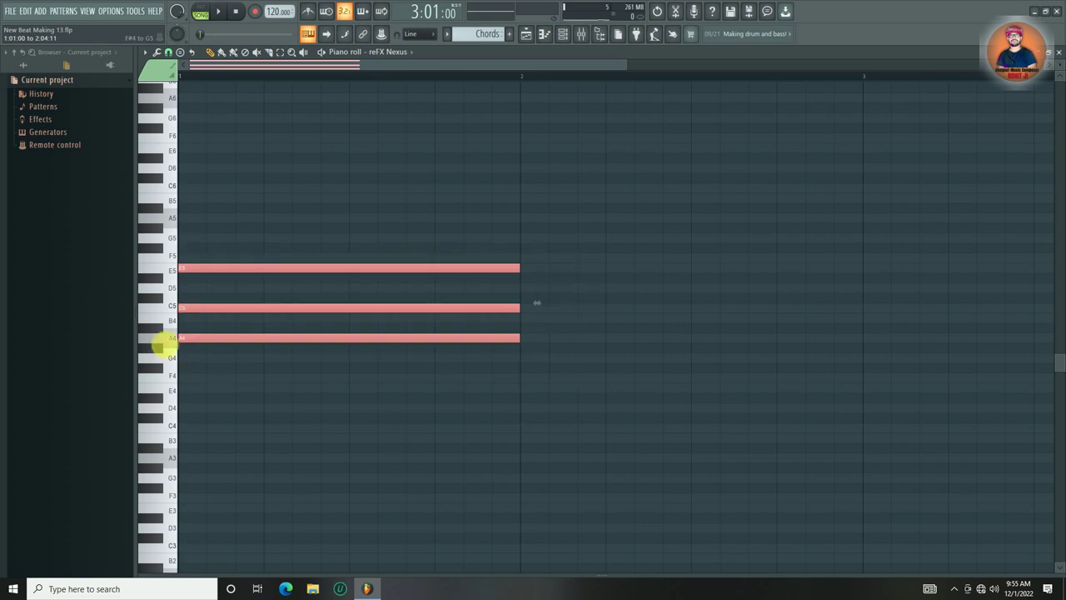
pyautogui.moveTo(240, 317); pyautogui.dragTo(586, 307)
pyautogui.click(543, 355)
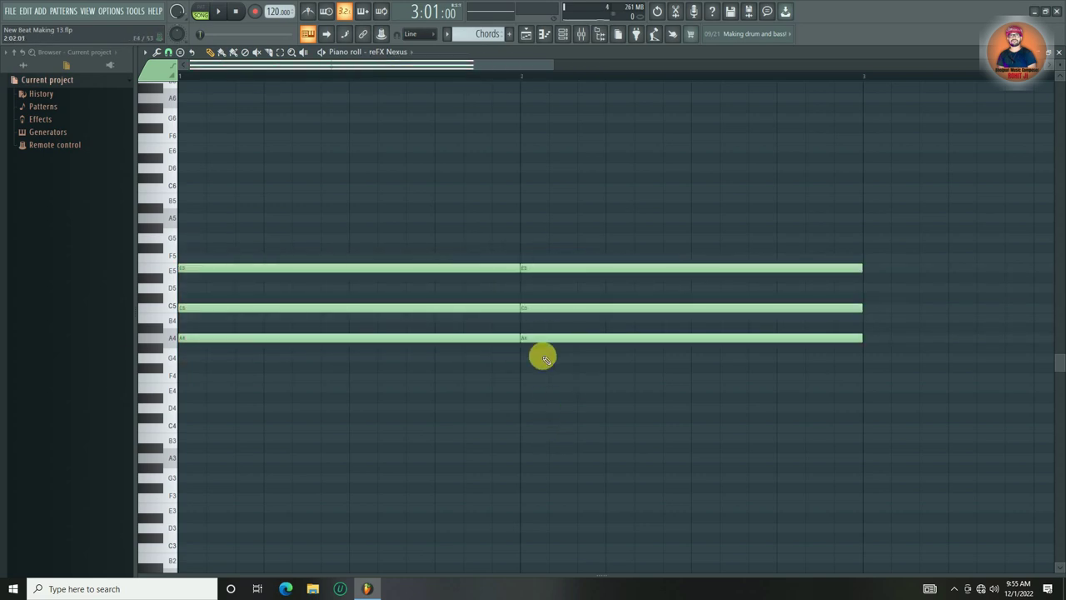
pyautogui.moveTo(550, 274); pyautogui.dragTo(545, 380)
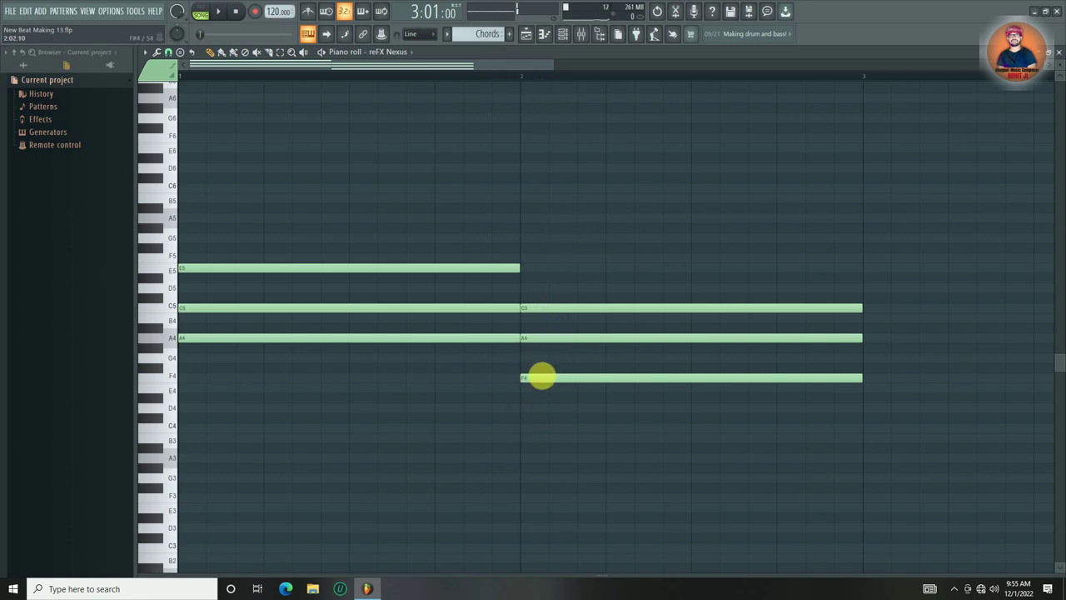
pyautogui.rightClick(653, 307)
pyautogui.rightClick(630, 338)
pyautogui.rightClick(608, 378)
# - Repeat the bar 1 chord through bars 2–4 and play the pattern
pyautogui.moveTo(553, 240); pyautogui.dragTo(112, 426)
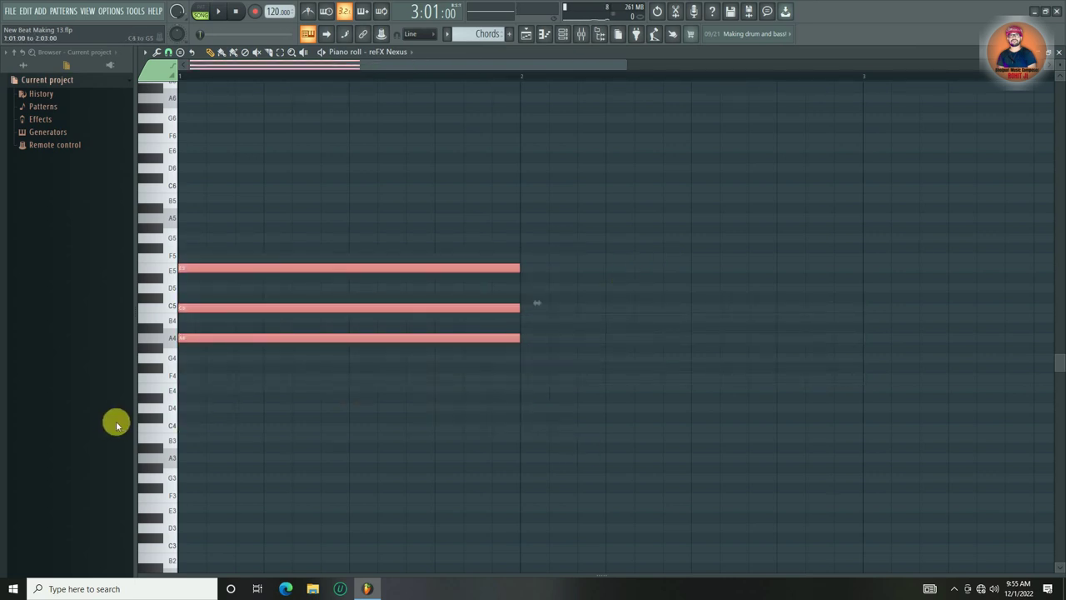
pyautogui.scroll(-2, 446, 68)
pyautogui.hotkey('ctrl', 'b')
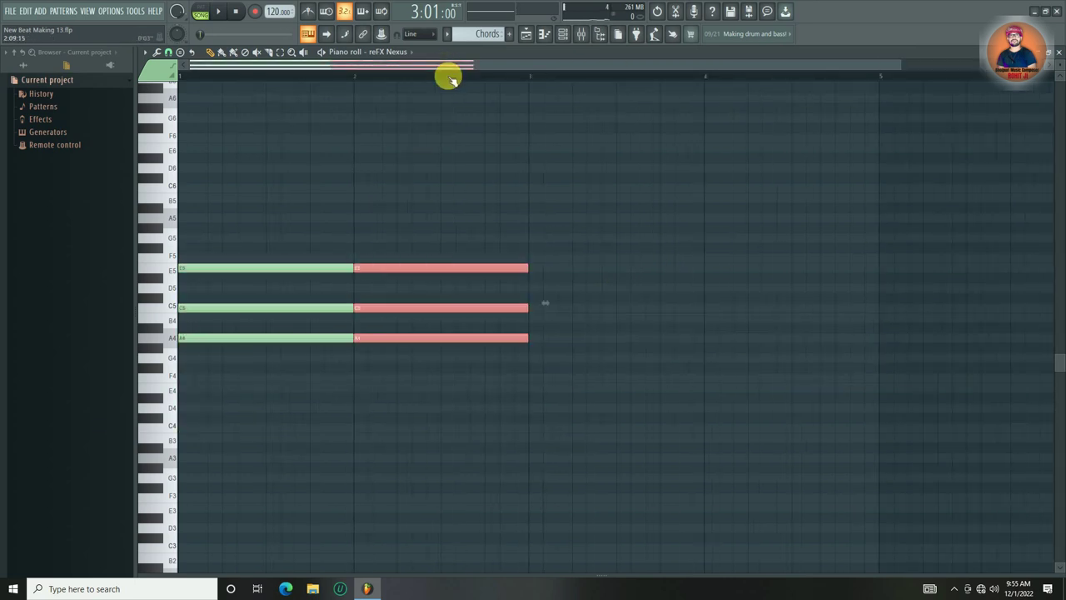
pyautogui.hotkey('ctrl', 'b')
pyautogui.hotkey('ctrl', 'b')
pyautogui.hotkey('ctrl', 'd')
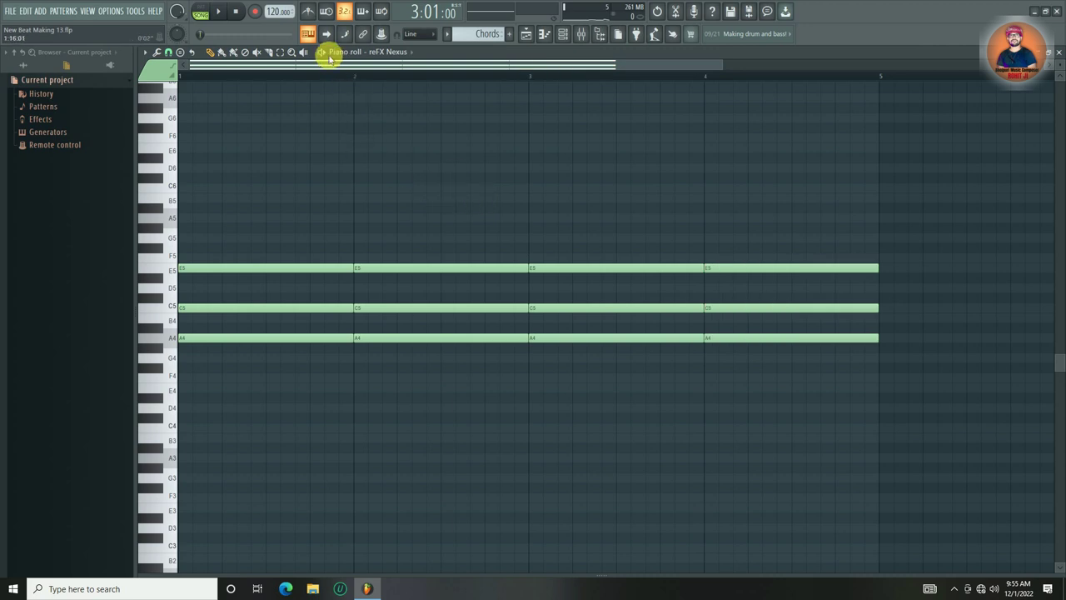
pyautogui.press('space')
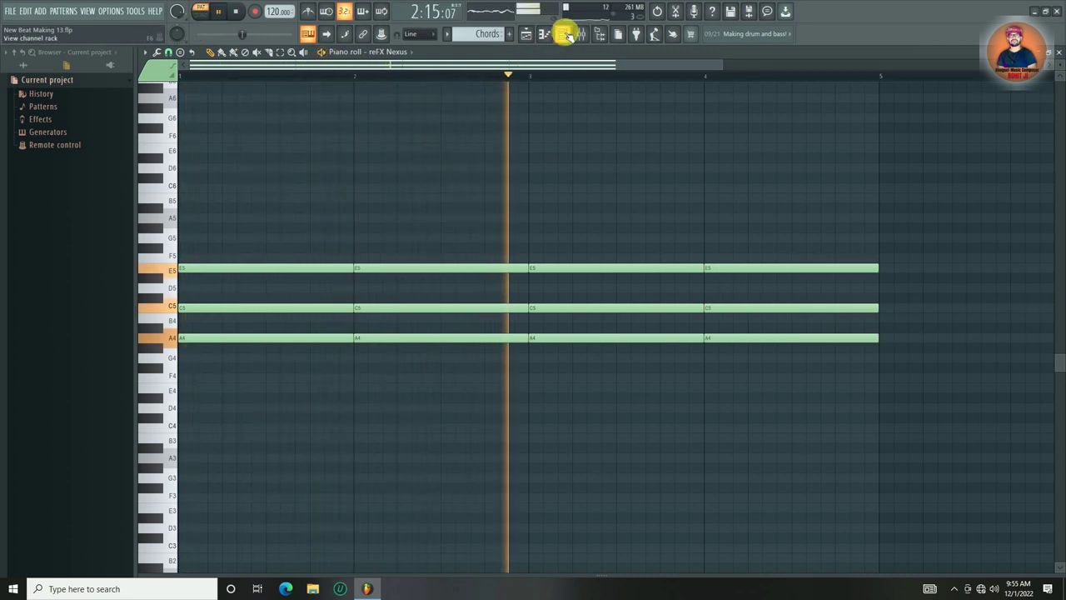
pyautogui.press('space')
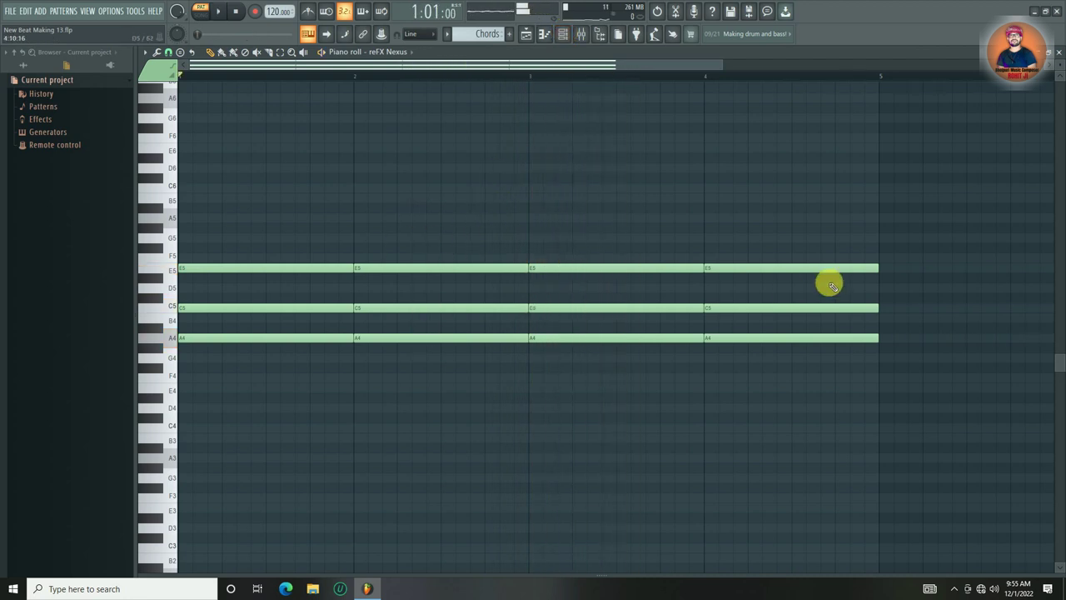
# - Lower the chords in bars 2–4 by two semitones, and the bar 3 chord by two more
pyautogui.moveTo(883, 258); pyautogui.dragTo(421, 350)
pyautogui.moveTo(385, 266); pyautogui.dragTo(393, 293)
pyautogui.moveTo(638, 248); pyautogui.dragTo(594, 363)
pyautogui.moveTo(587, 293); pyautogui.dragTo(588, 308)
pyautogui.click(616, 241)
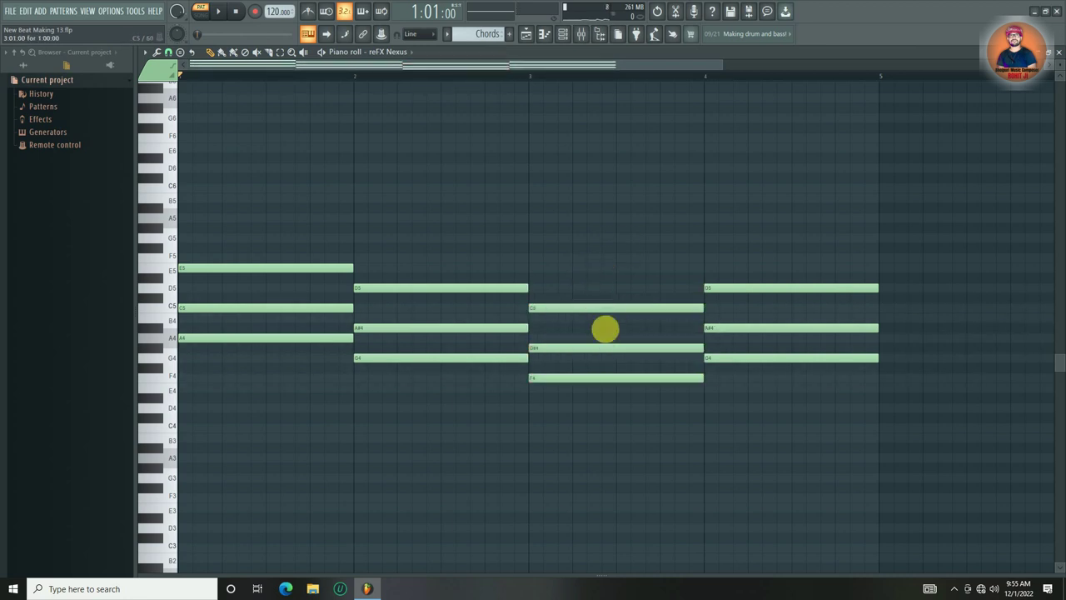
# - Raise the middle notes of the chords in bars 2, 3 and 4 by one semitone and listen to the progression
pyautogui.keyDown('ctrl'); pyautogui.click(774, 327); pyautogui.keyUp('ctrl')
pyautogui.keyDown('ctrl'); pyautogui.click(510, 327); pyautogui.keyUp('ctrl')
pyautogui.keyDown('ctrl'); pyautogui.click(593, 349); pyautogui.keyUp('ctrl')
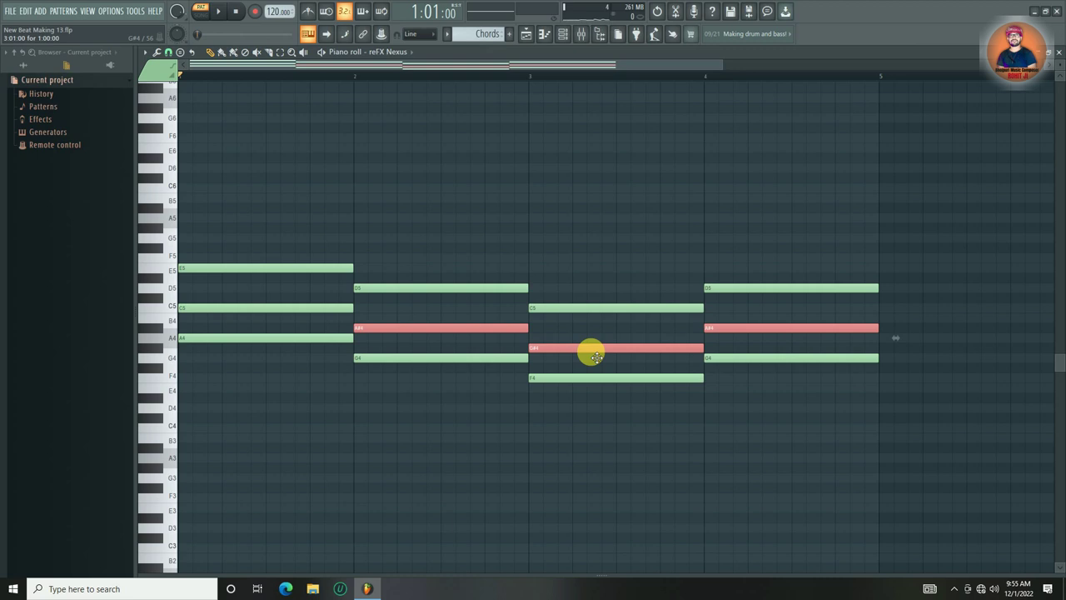
pyautogui.press('Up')
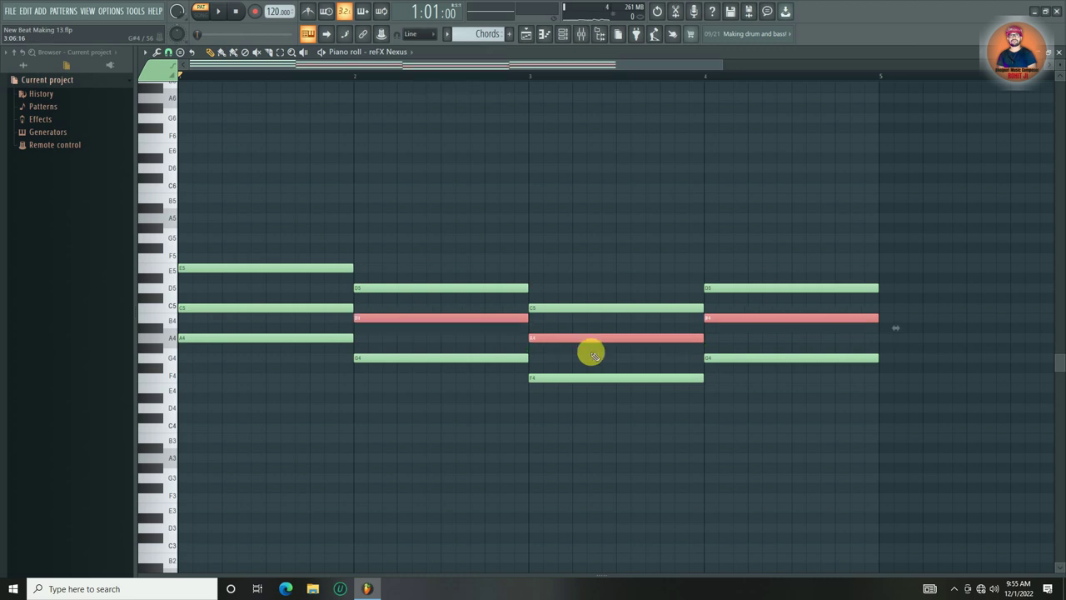
pyautogui.click(574, 236)
pyautogui.scroll(-2, 324, 76)
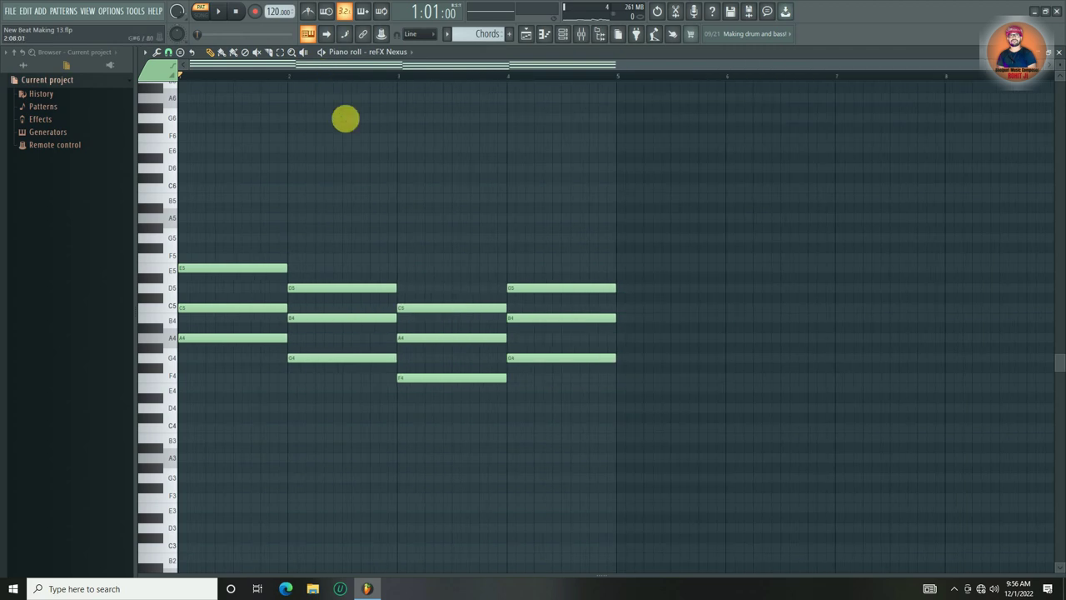
pyautogui.press('space')
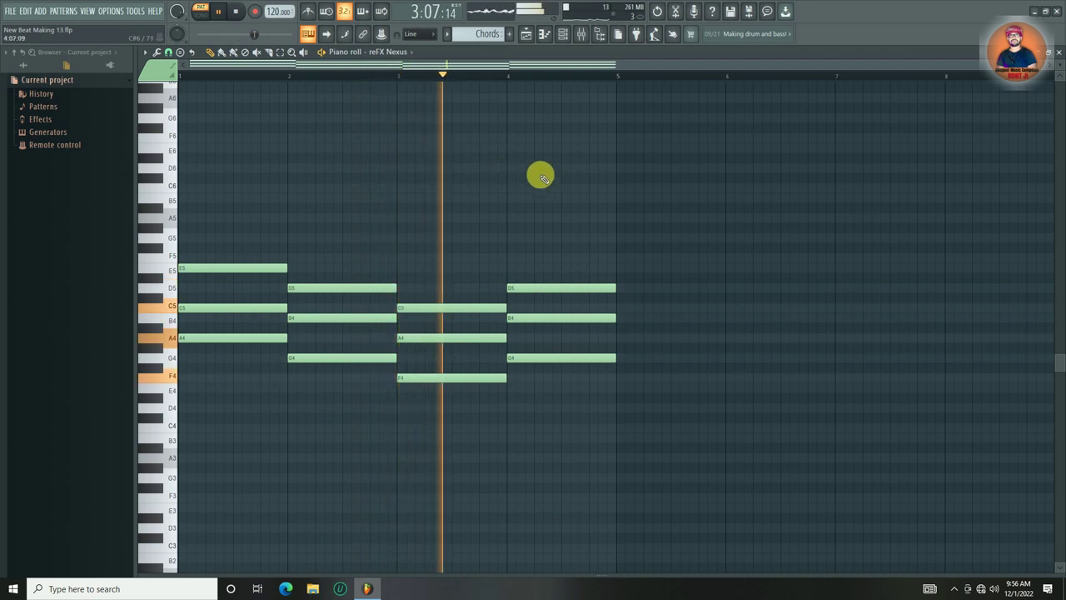
pyautogui.press('space')
# - Copy the reFX Nexus channel's chord notes in the Channel rack
pyautogui.click(565, 35)
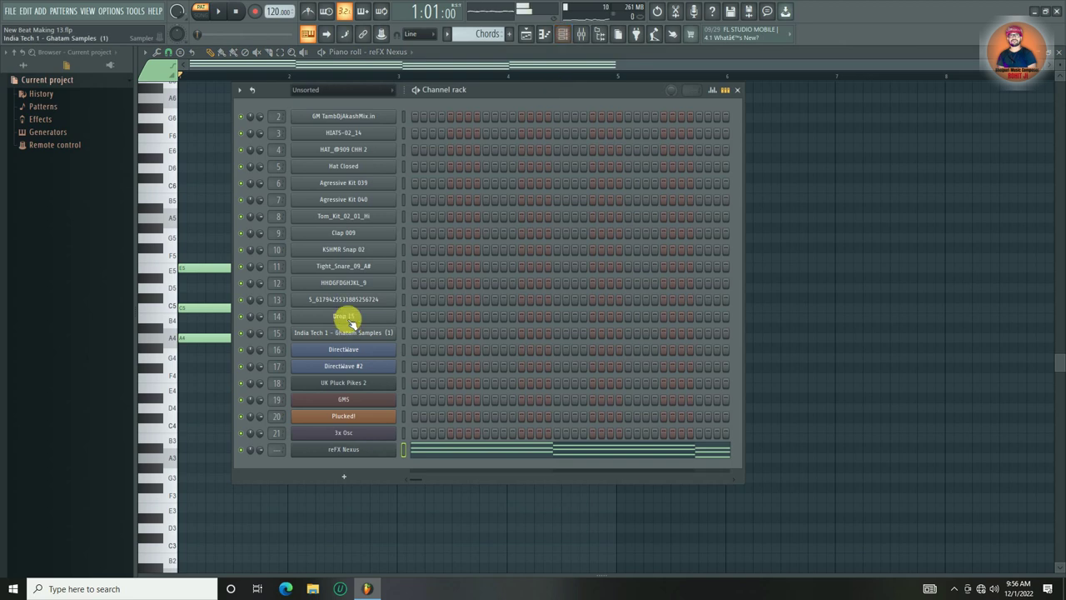
pyautogui.rightClick(371, 449)
pyautogui.click(519, 428)
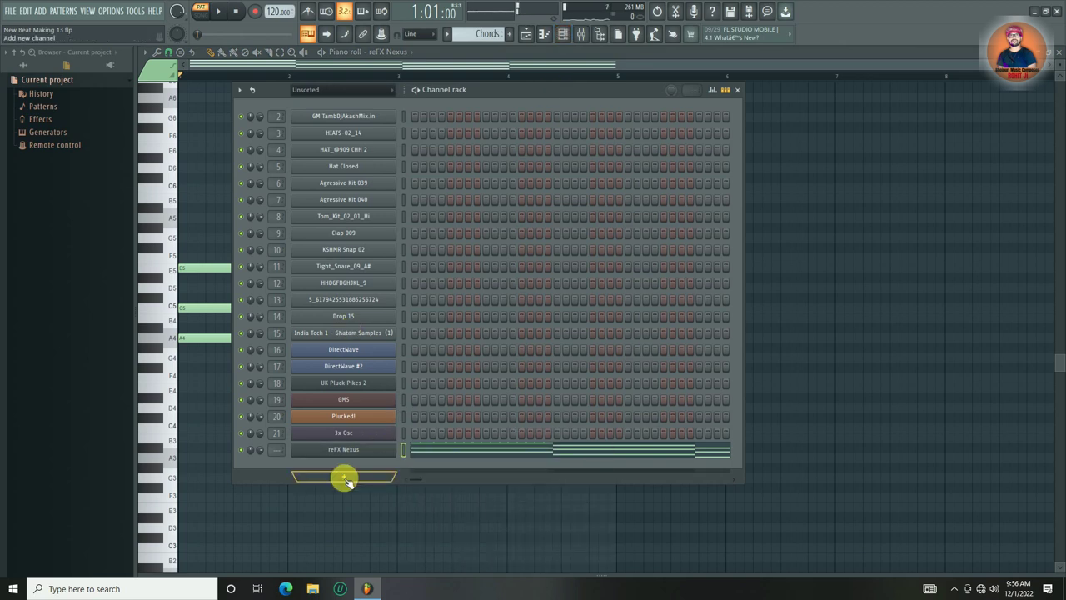
# - Add a Morphine channel and load the STR 12-String Thing FG preset from its Strings bank
pyautogui.click(343, 477)
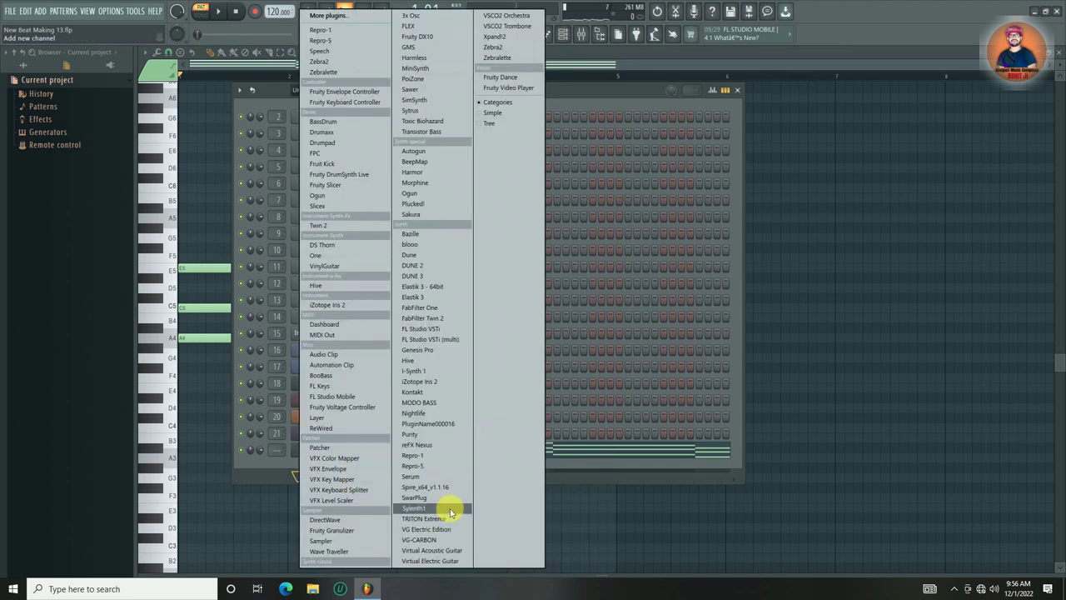
pyautogui.click(263, 477)
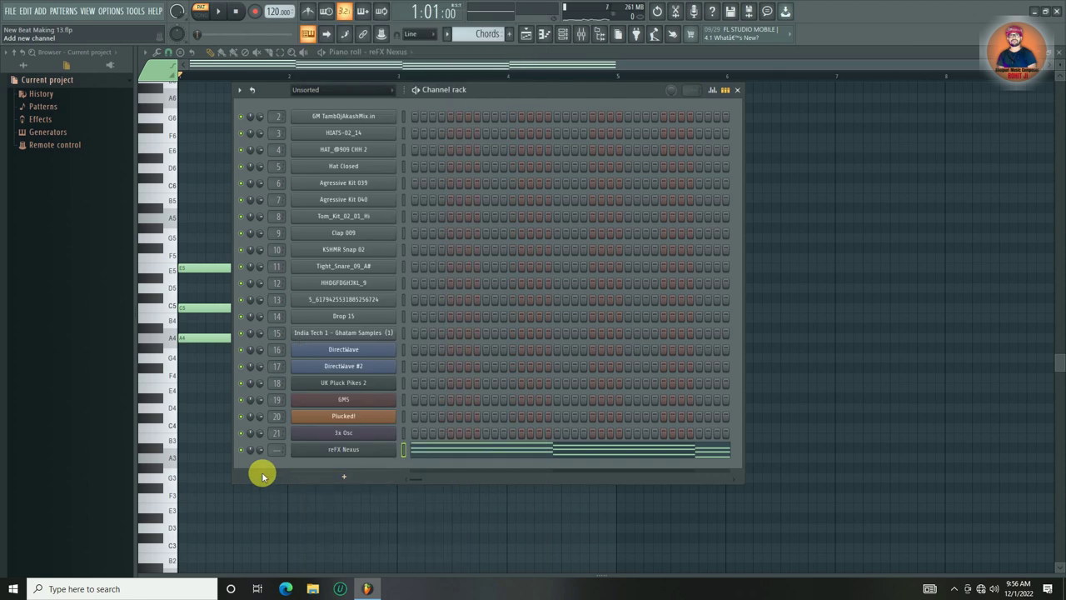
pyautogui.click(344, 477)
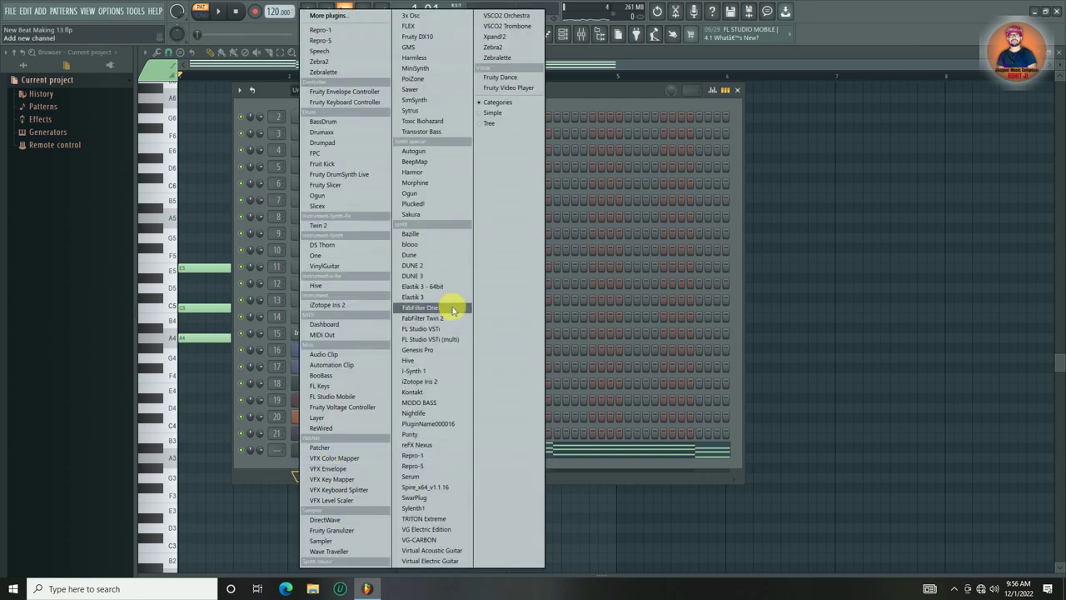
pyautogui.click(452, 183)
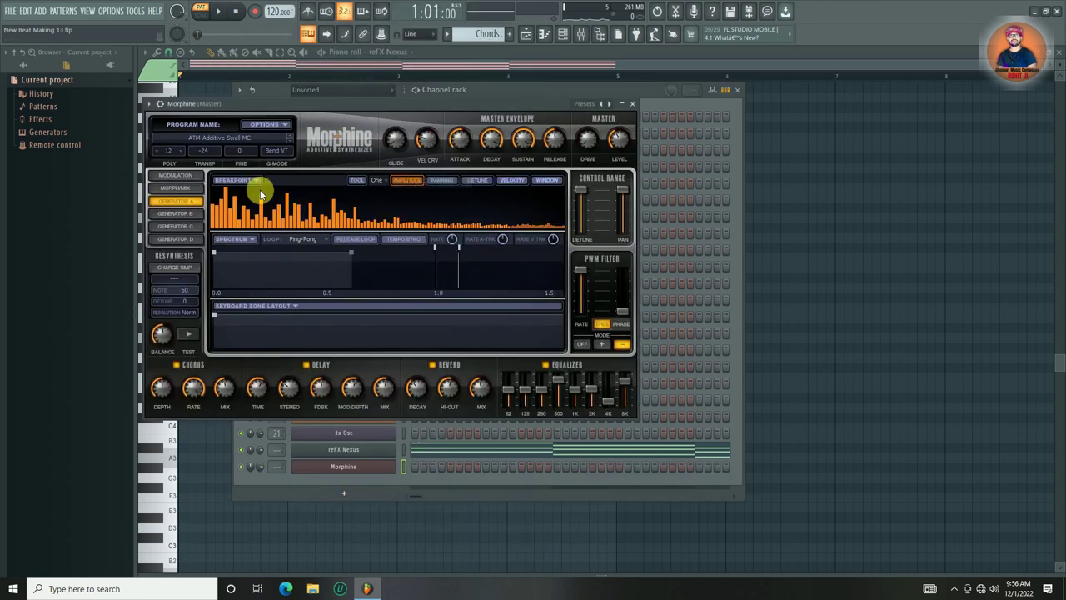
pyautogui.click(229, 135)
pyautogui.click(320, 216)
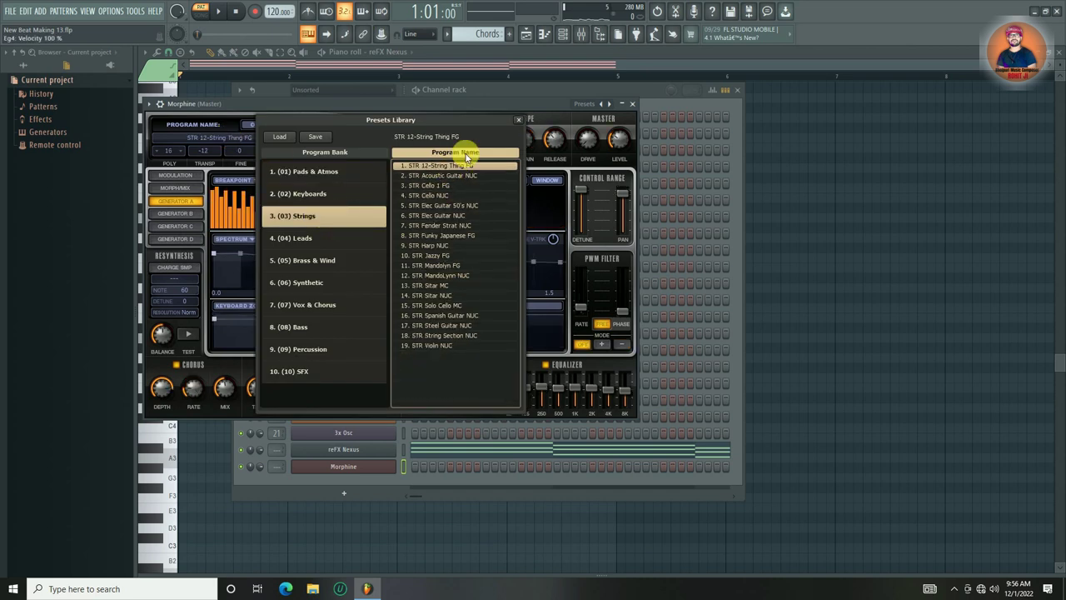
pyautogui.click(518, 119)
pyautogui.click(632, 104)
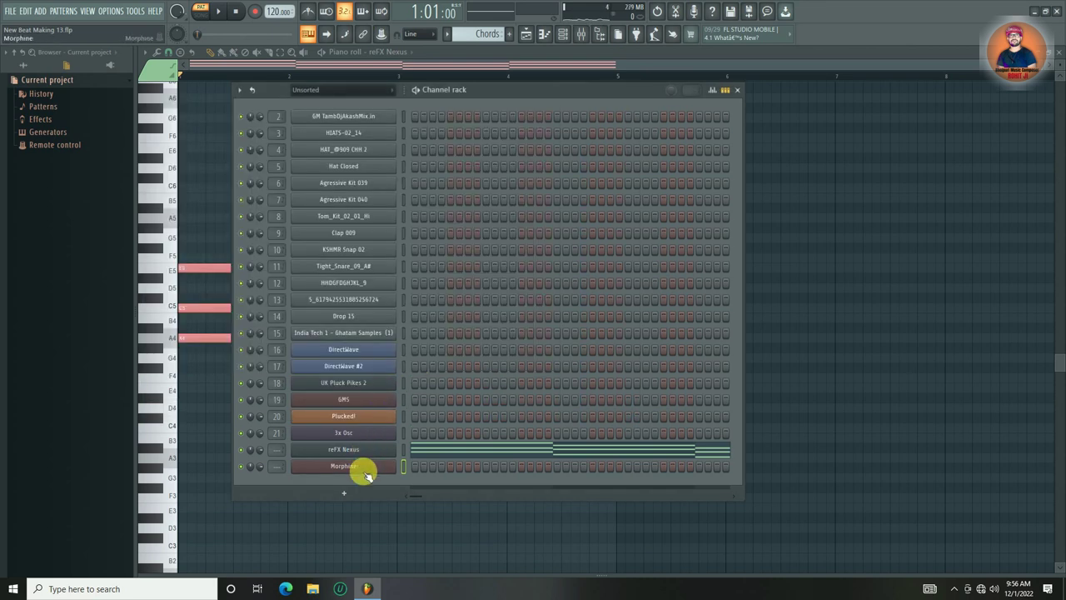
# - Paste the copied chord notes into the Morphine channel
pyautogui.rightClick(391, 467)
pyautogui.click(519, 438)
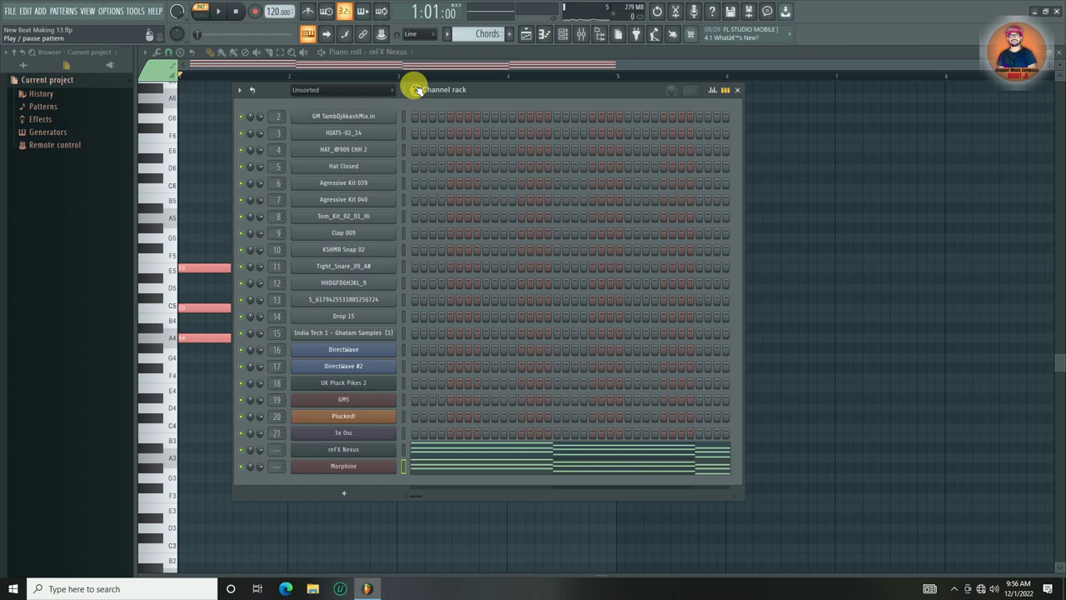
# - Play the layered chords, route the reFX Nexus and Morphine channels to mixer tracks 25 and 26, and show the Mixer
pyautogui.press('space')
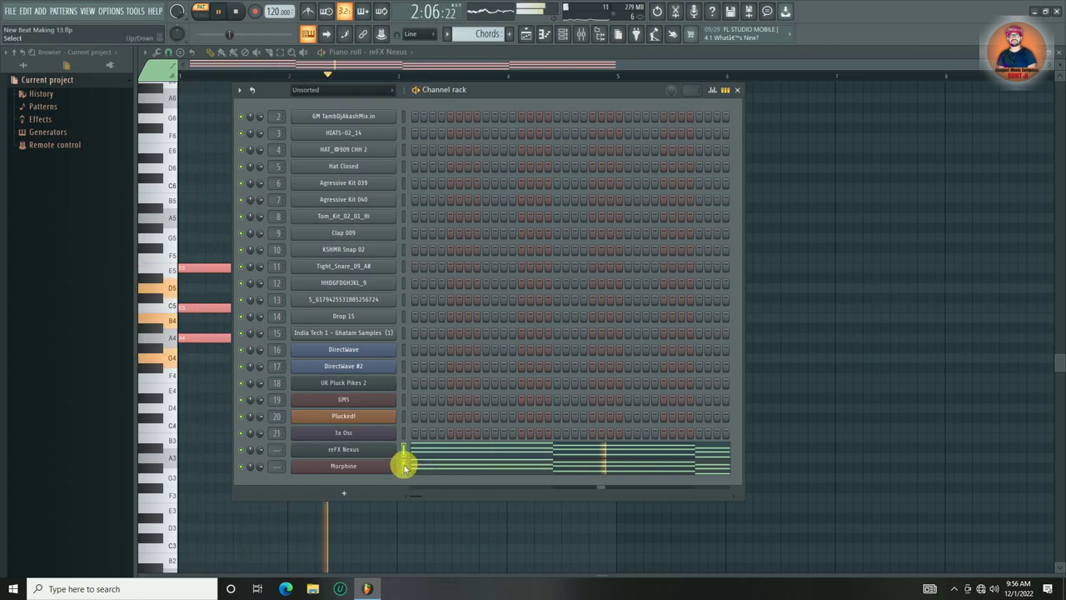
pyautogui.press('F9')
pyautogui.press('space')
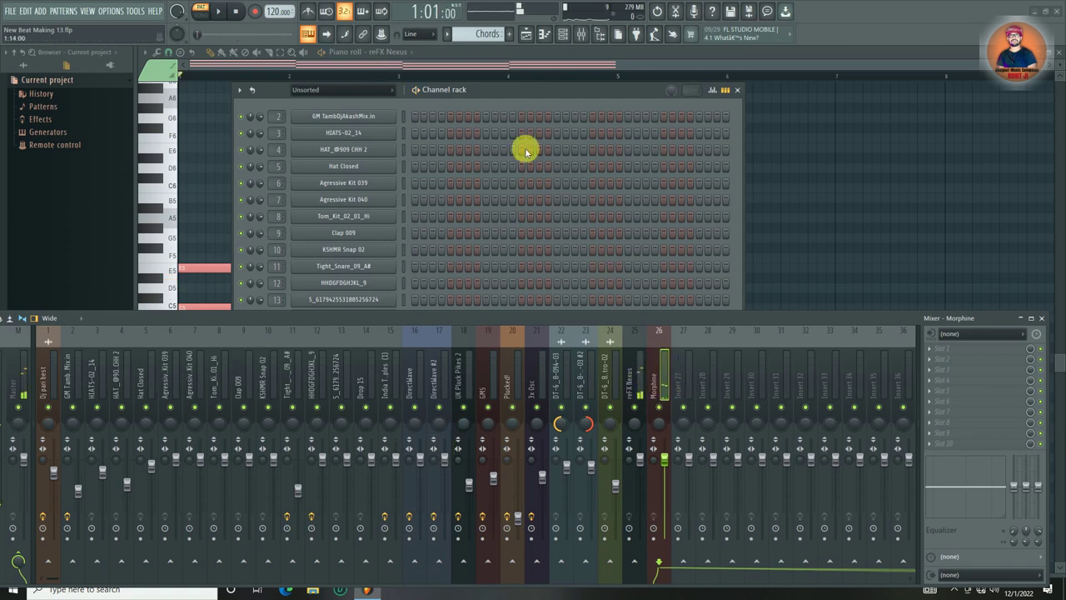
pyautogui.click(1042, 318)
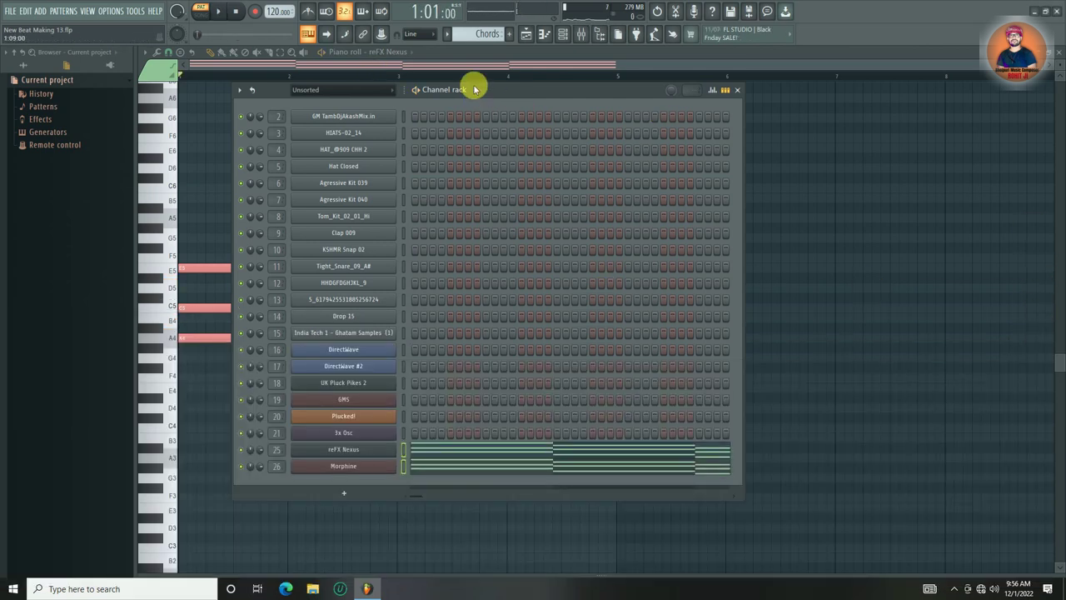
pyautogui.click(344, 491)
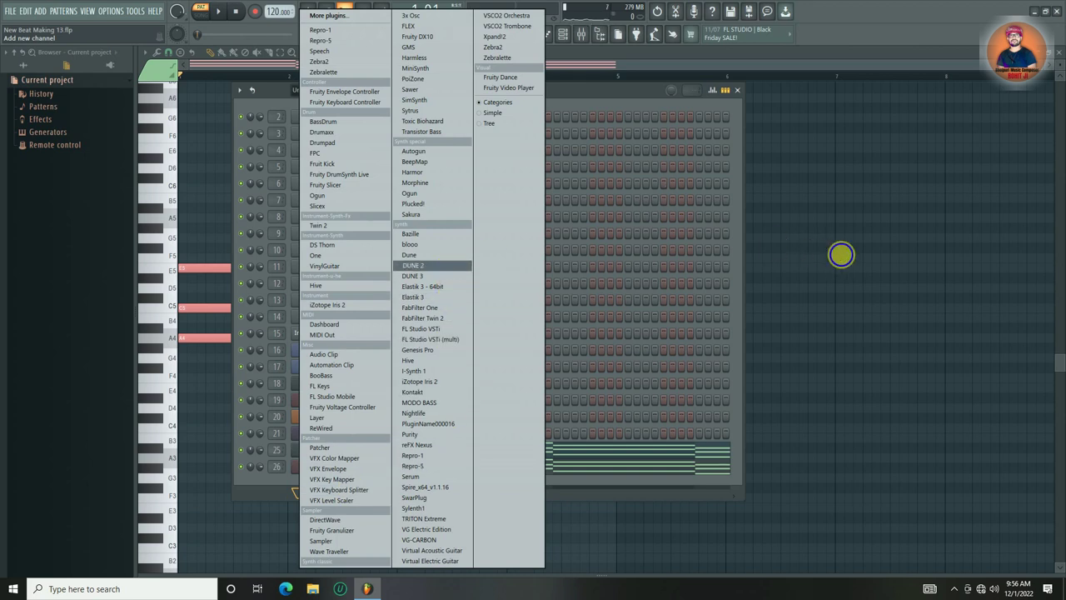
pyautogui.click(796, 268)
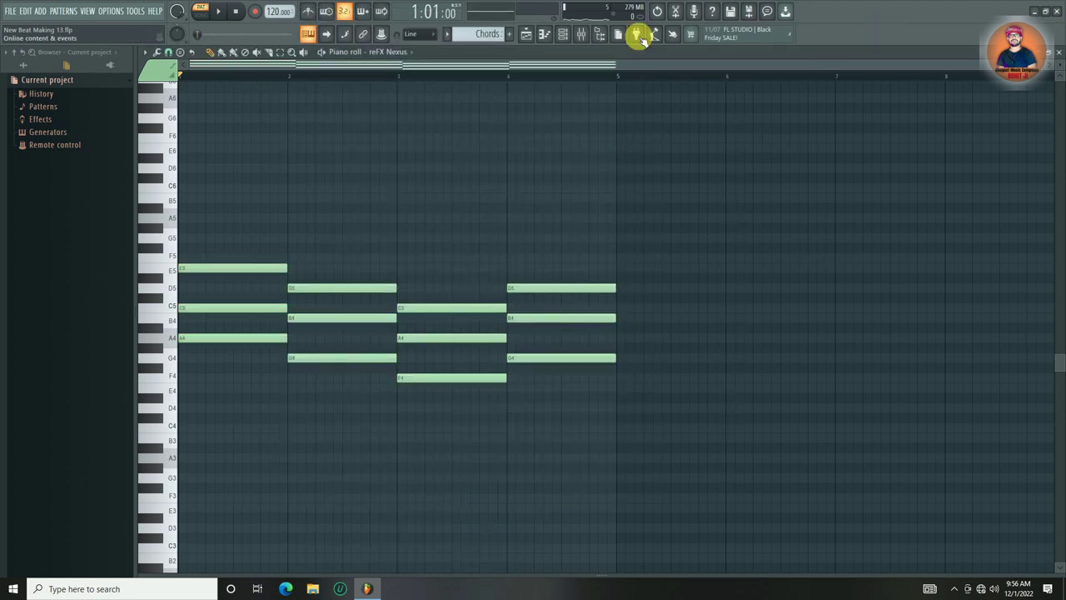
# - Lower the reFX Nexus and Morphine mixer faders together while the Chords pattern plays, and close the Mixer
pyautogui.click(581, 34)
pyautogui.click(633, 383)
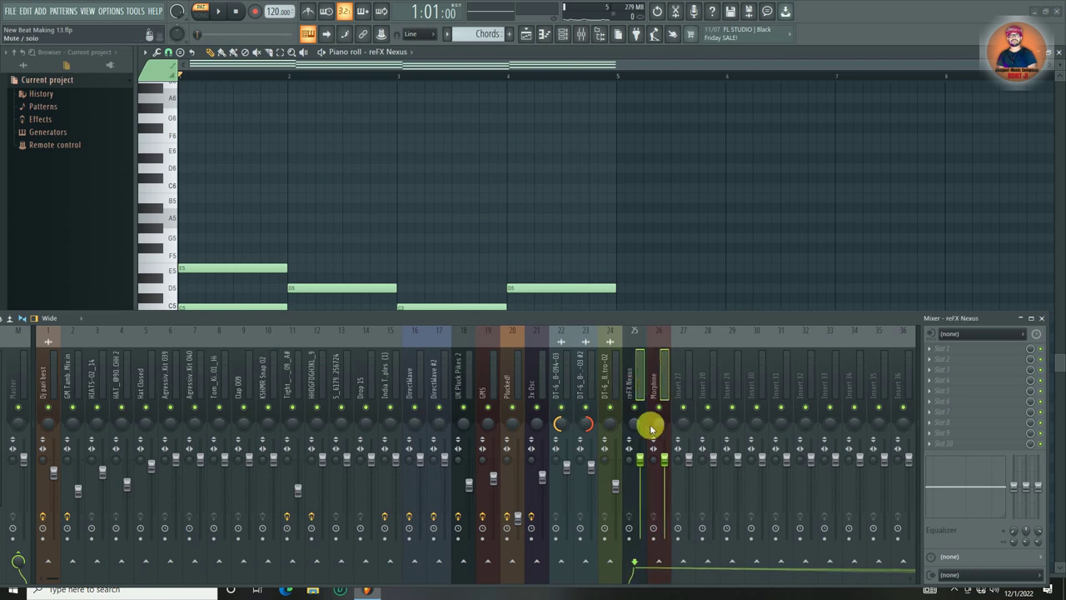
pyautogui.press('space')
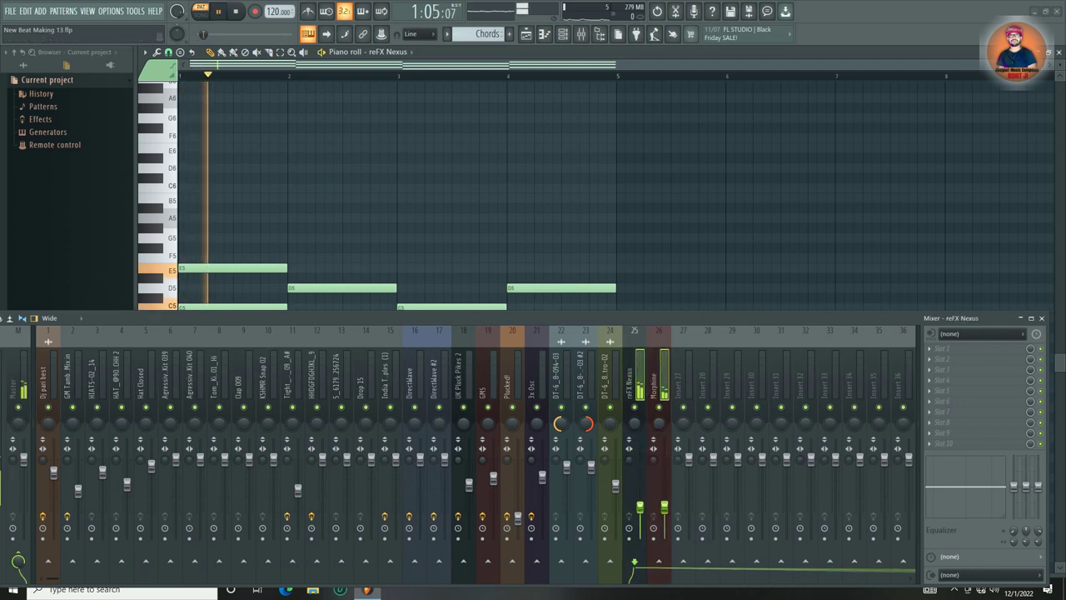
pyautogui.click(1042, 318)
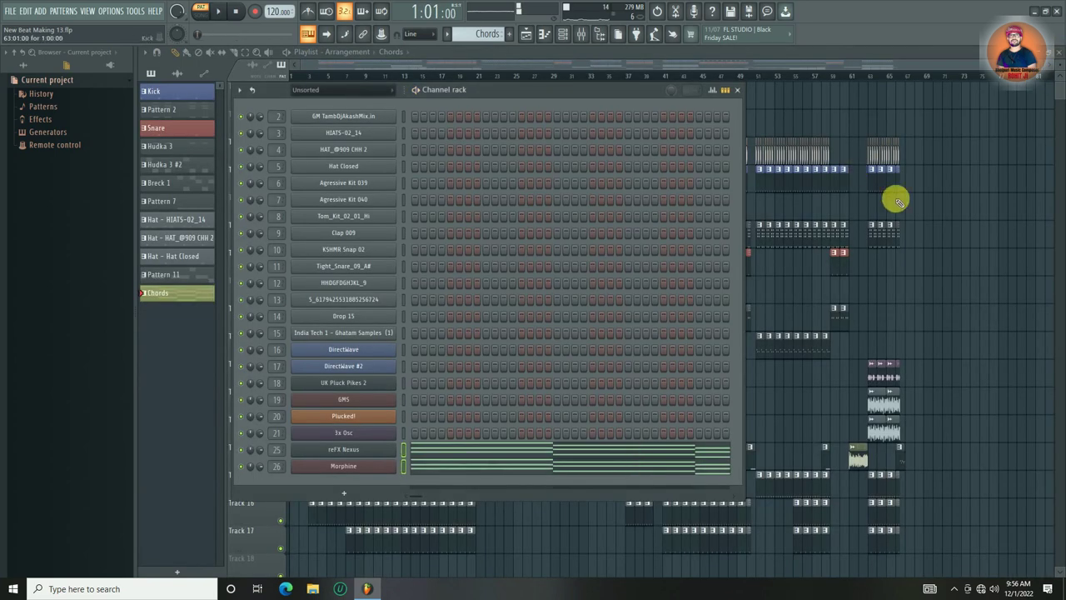
# - Fill Playlist Track 19 with back-to-back Chords clips from bar 3 to bar 67, removing the surplus clips beyond the arrangement's end
pyautogui.press('F6')
pyautogui.scroll(-5, 533, 258)
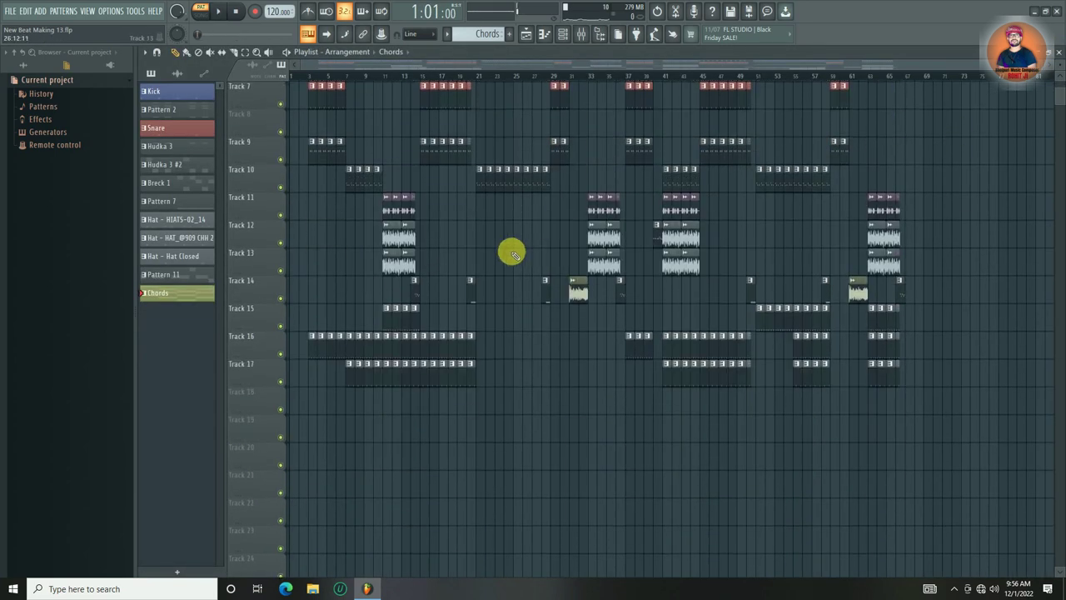
pyautogui.click(327, 429)
pyautogui.click(309, 75)
pyautogui.press('space')
pyautogui.hotkey('ctrl', 'b')
pyautogui.hotkey('ctrl', 'b')
pyautogui.hotkey('ctrl', 'b')
pyautogui.hotkey('ctrl', 'b')
pyautogui.hotkey('ctrl', 'b')
pyautogui.hotkey('ctrl', 'b')
pyautogui.hotkey('ctrl', 'b')
pyautogui.hotkey('ctrl', 'b')
pyautogui.hotkey('ctrl', 'b')
pyautogui.hotkey('ctrl', 'b')
pyautogui.hotkey('ctrl', 'b')
pyautogui.hotkey('ctrl', 'b')
pyautogui.hotkey('ctrl', 'b')
pyautogui.hotkey('ctrl', 'b')
pyautogui.hotkey('ctrl', 'b')
pyautogui.hotkey('ctrl', 'b')
pyautogui.hotkey('ctrl', 'b')
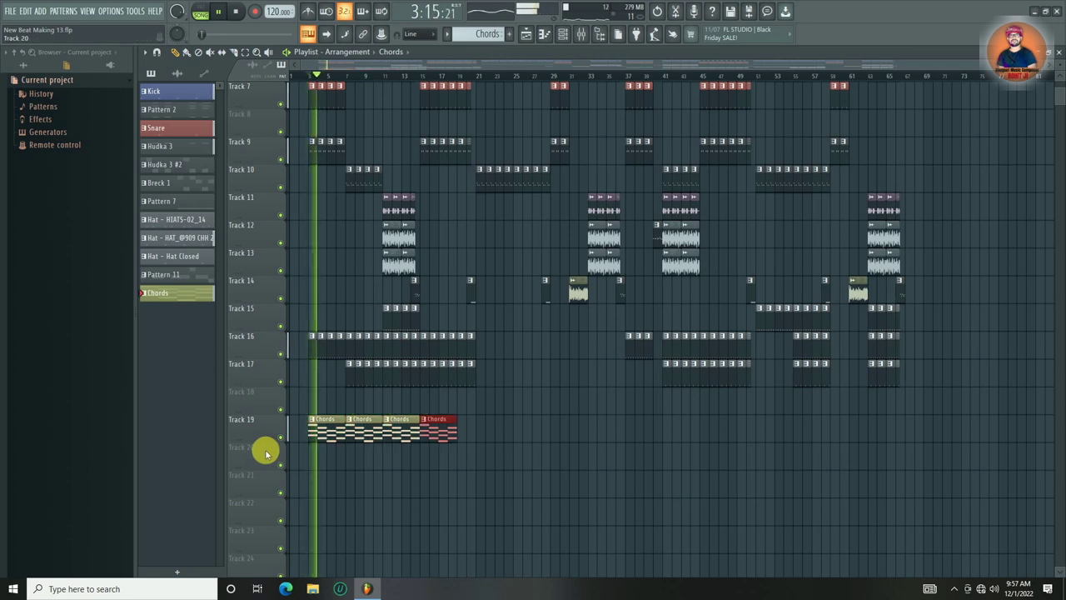
pyautogui.rightClick(960, 430)
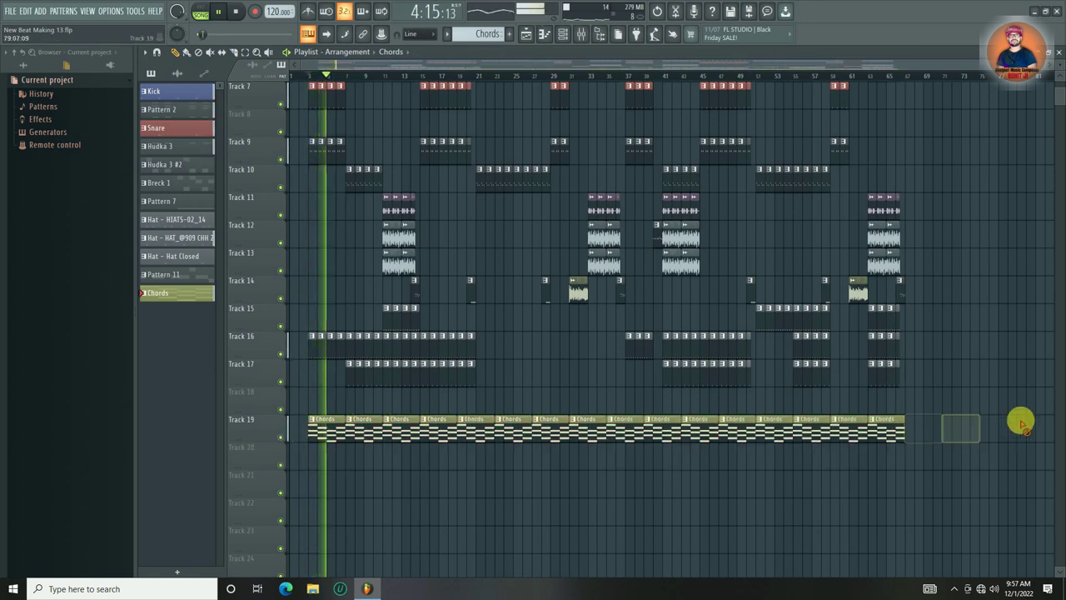
# - Play the full arrangement and reduce the reFX Nexus and Morphine mixer tracks to about 31% volume
pyautogui.scroll(6, 913, 85)
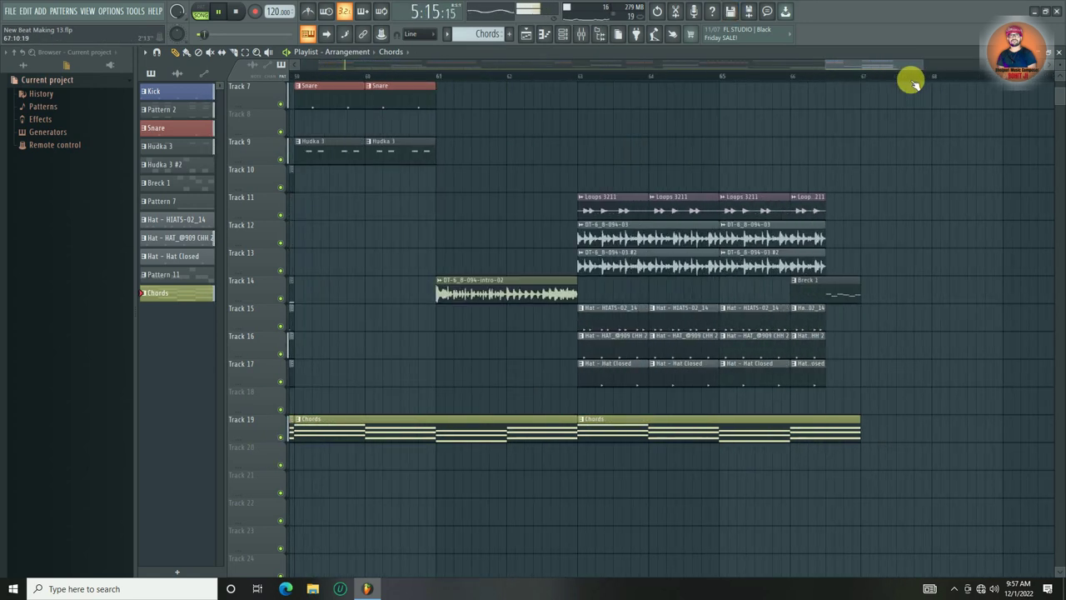
pyautogui.scroll(-6, 915, 85)
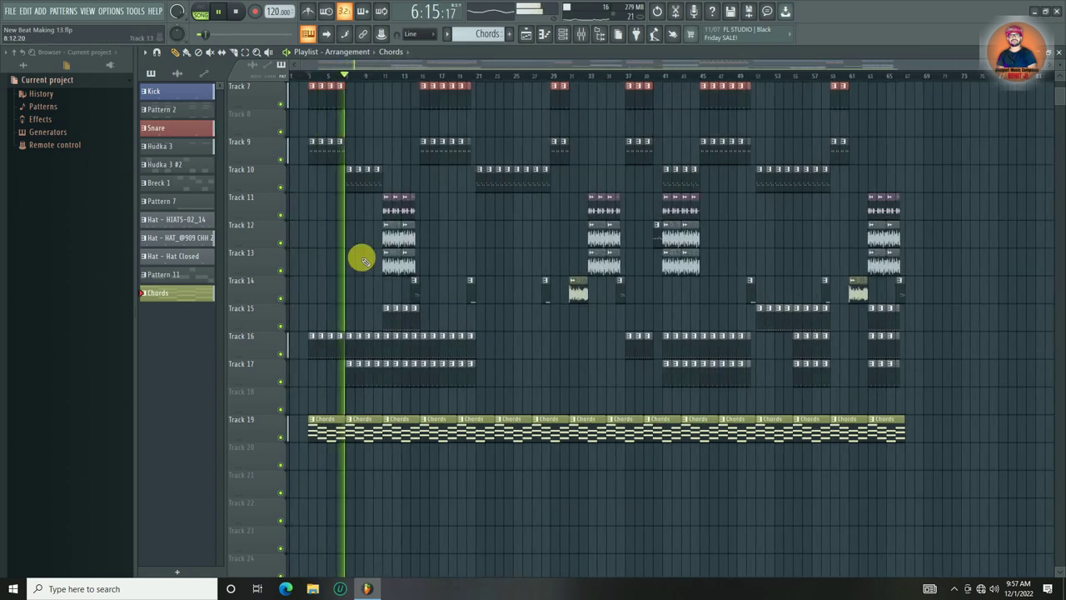
pyautogui.scroll(4, 360, 250)
pyautogui.scroll(2, 358, 247)
pyautogui.scroll(-3, 358, 247)
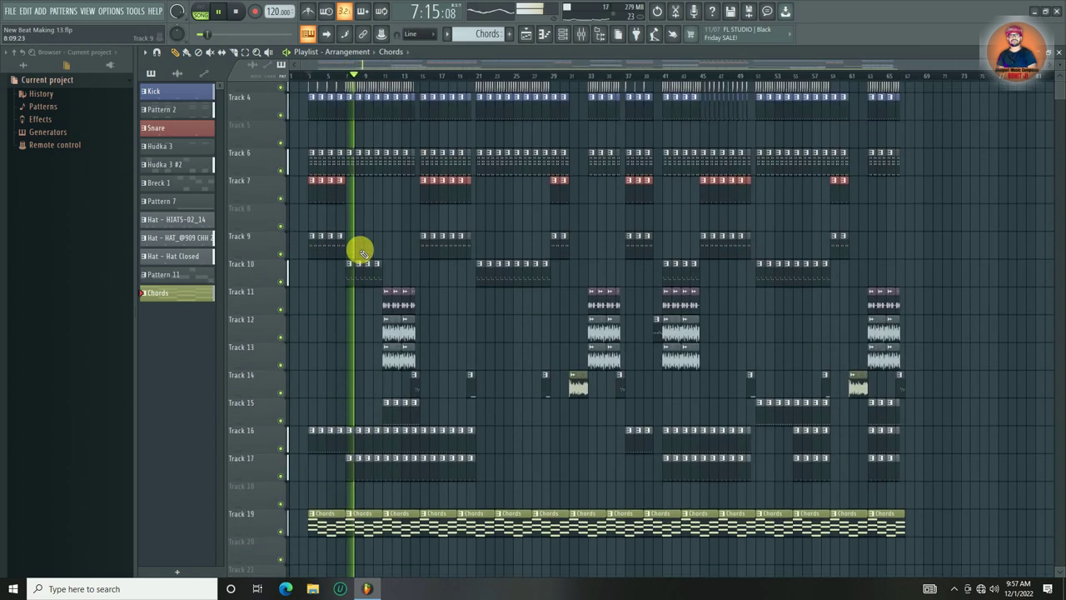
pyautogui.scroll(3, 358, 247)
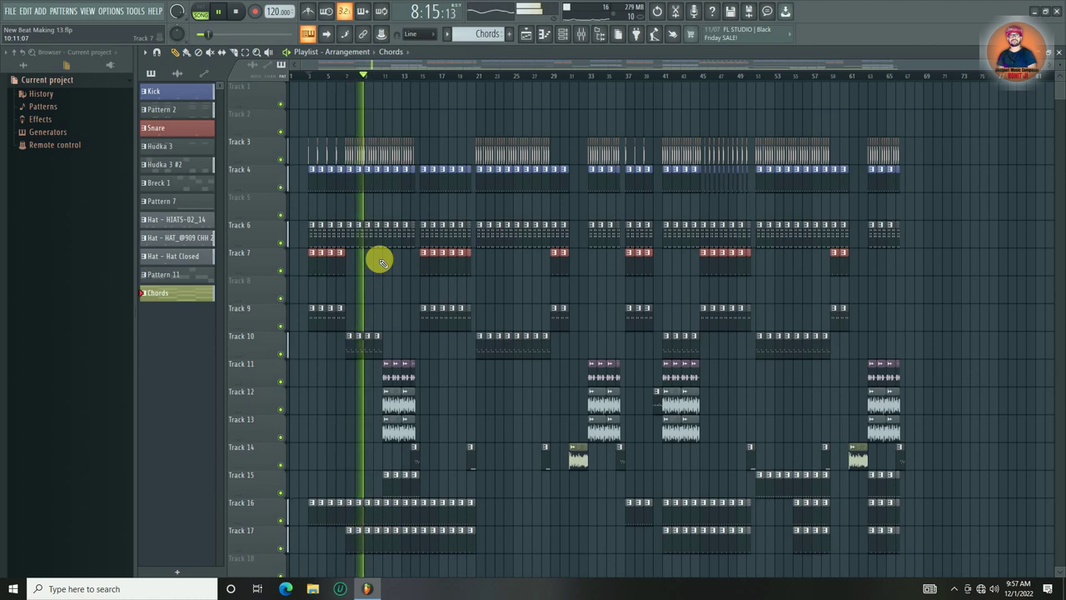
pyautogui.scroll(-5, 376, 257)
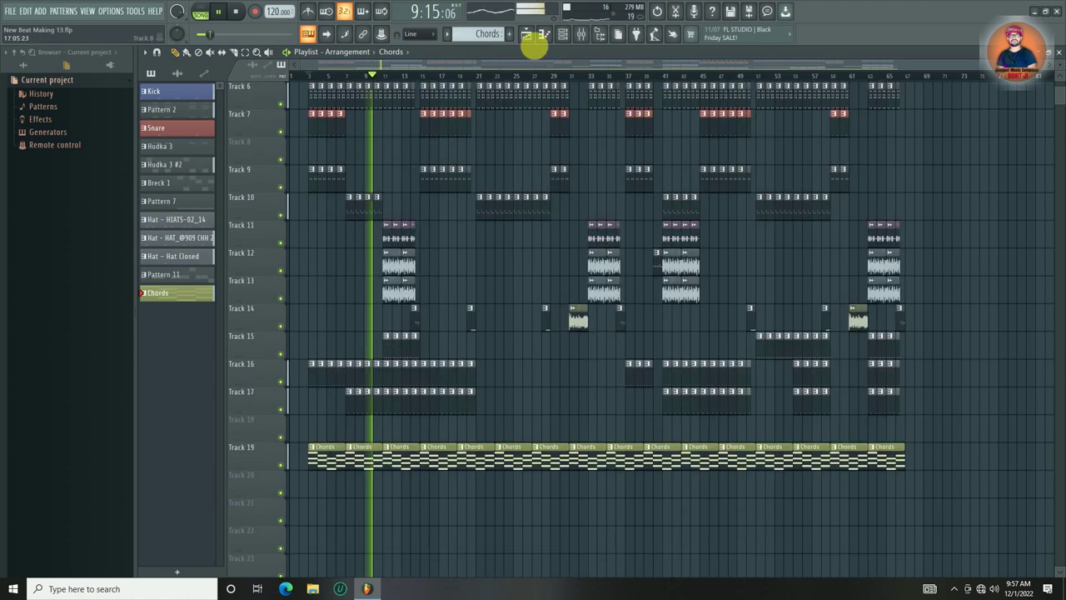
pyautogui.click(582, 34)
pyautogui.moveTo(638, 505); pyautogui.dragTo(638, 518)
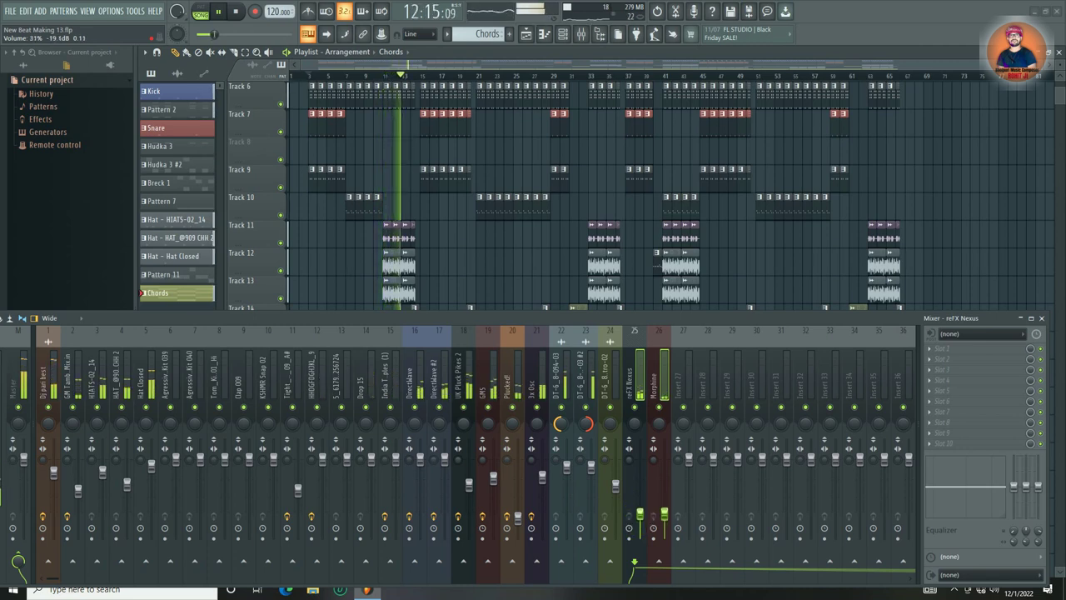
pyautogui.press('space')
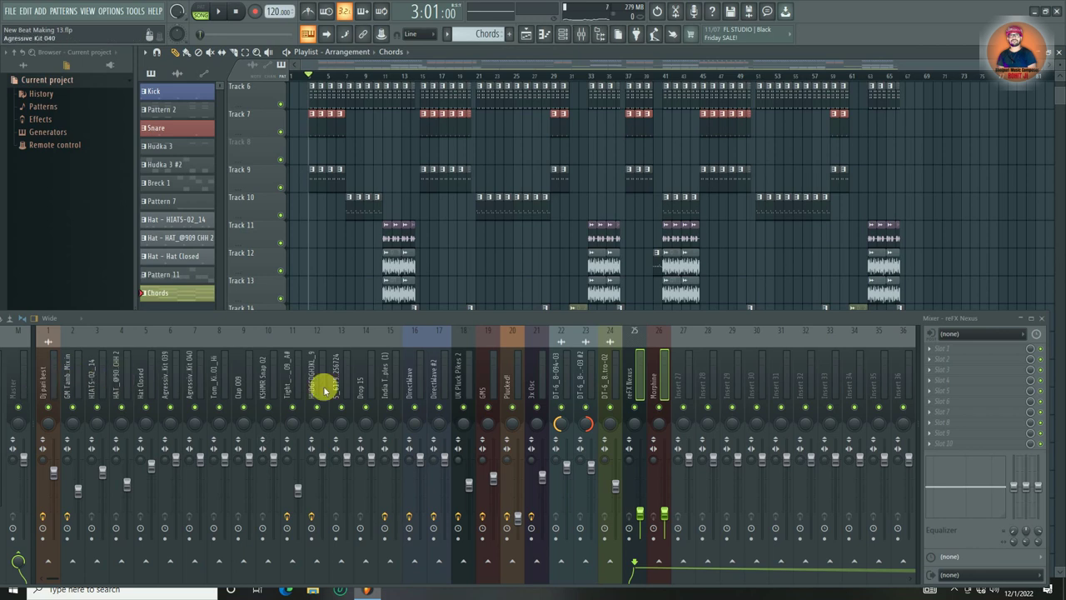
# - Review mixer tracks 1 to 26 as a selected group and close the Mixer
pyautogui.moveTo(50, 379); pyautogui.dragTo(658, 375)
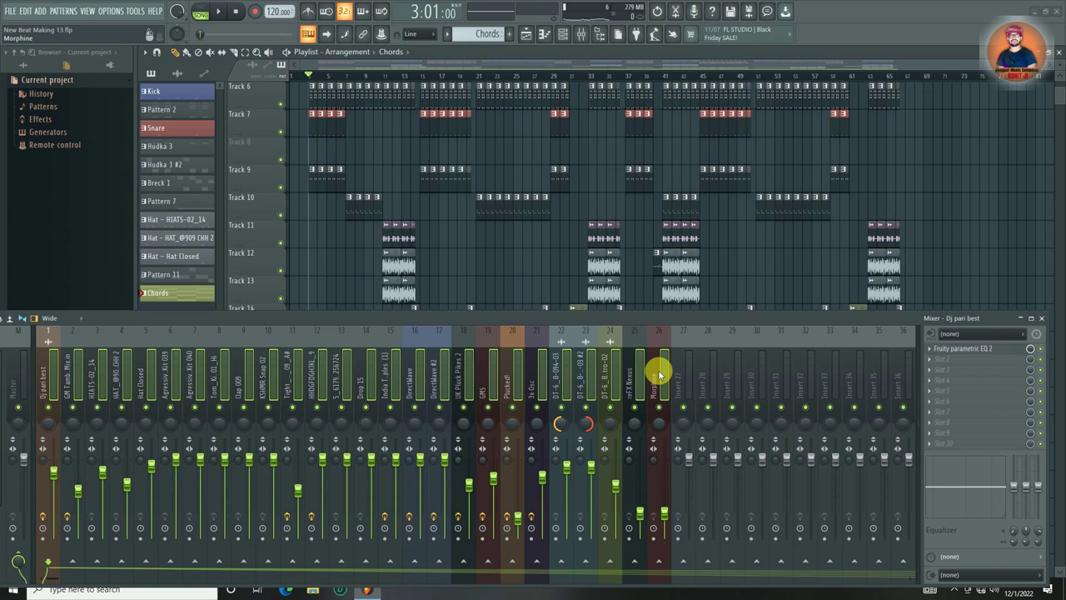
pyautogui.click(442, 375)
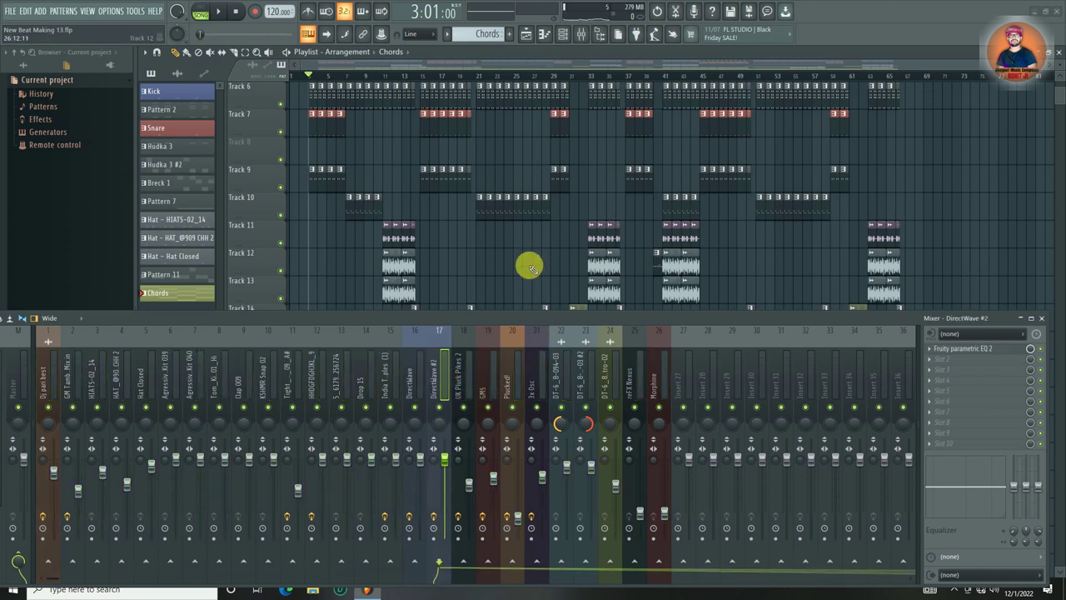
pyautogui.click(1047, 320)
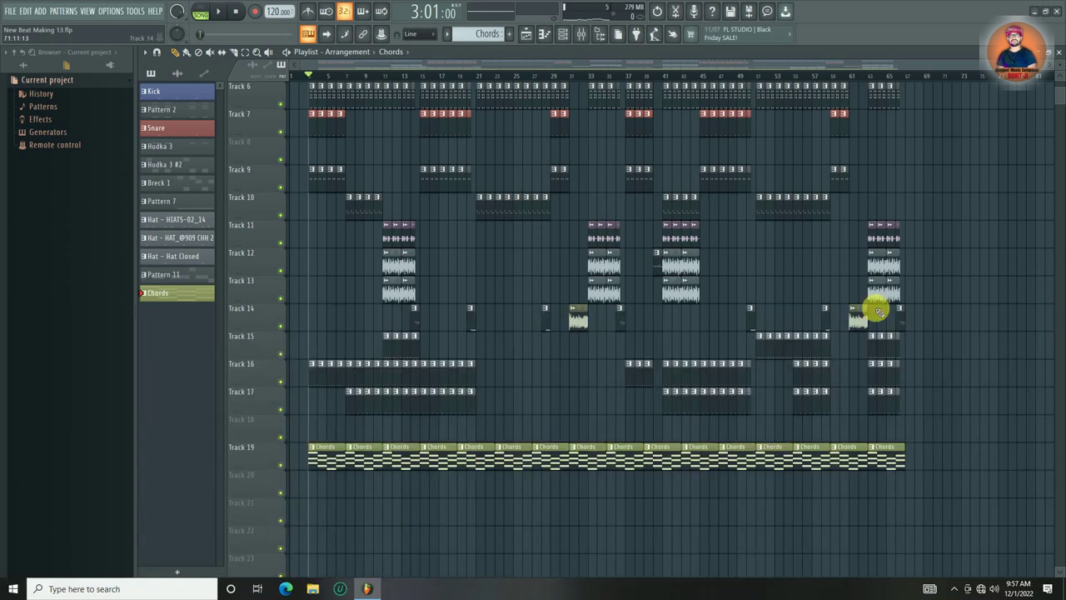
# - Move all clips on Tracks 3 and 4 down one track and one bar later, and stop playback
pyautogui.scroll(-4, 475, 310)
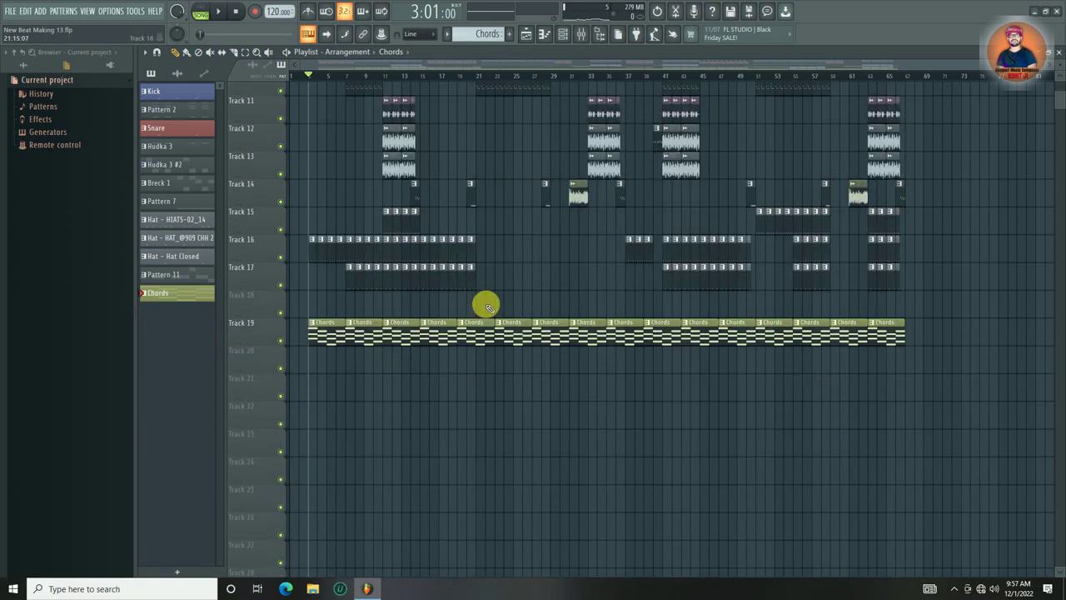
pyautogui.scroll(9, 517, 298)
pyautogui.press('space')
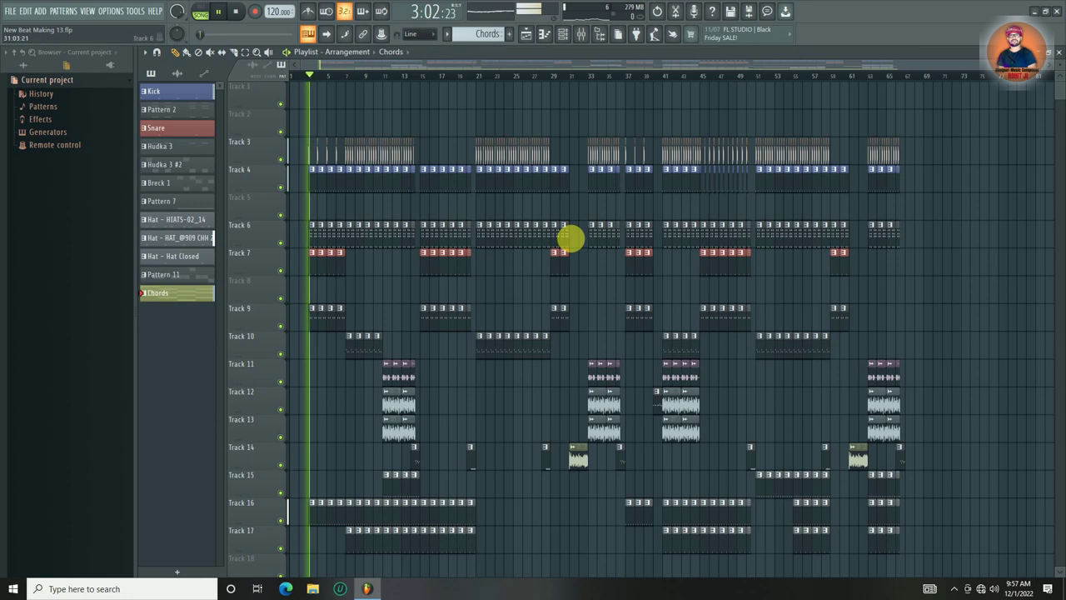
pyautogui.moveTo(950, 136); pyautogui.dragTo(245, 190)
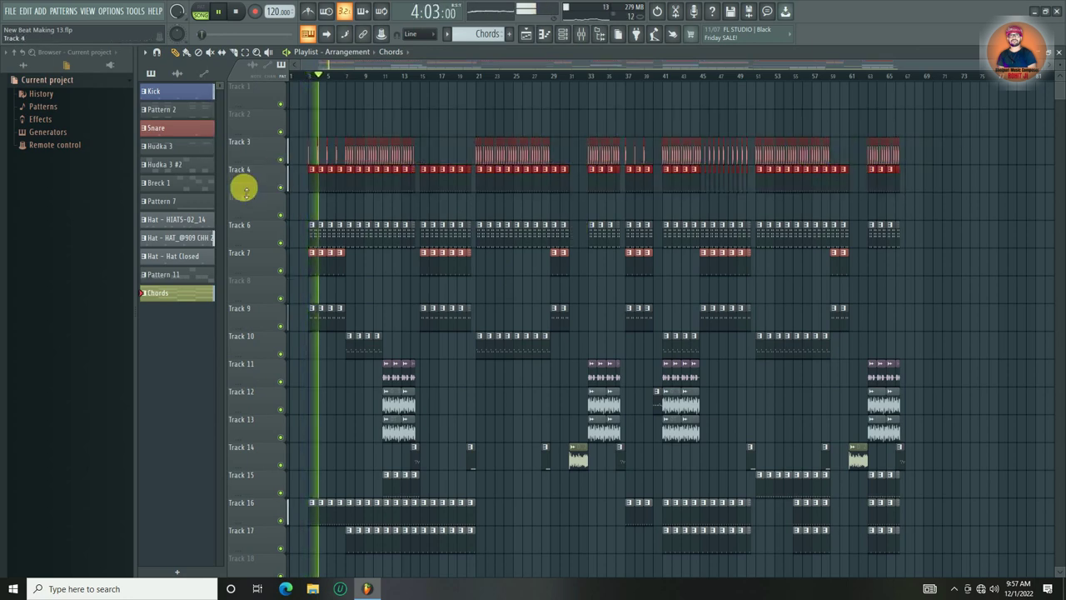
pyautogui.hotkey('shift', 'Down')
pyautogui.hotkey('shift', 'Right')
pyautogui.keyDown('ctrl'); pyautogui.click(383, 271); pyautogui.keyUp('ctrl')
pyautogui.press('space')
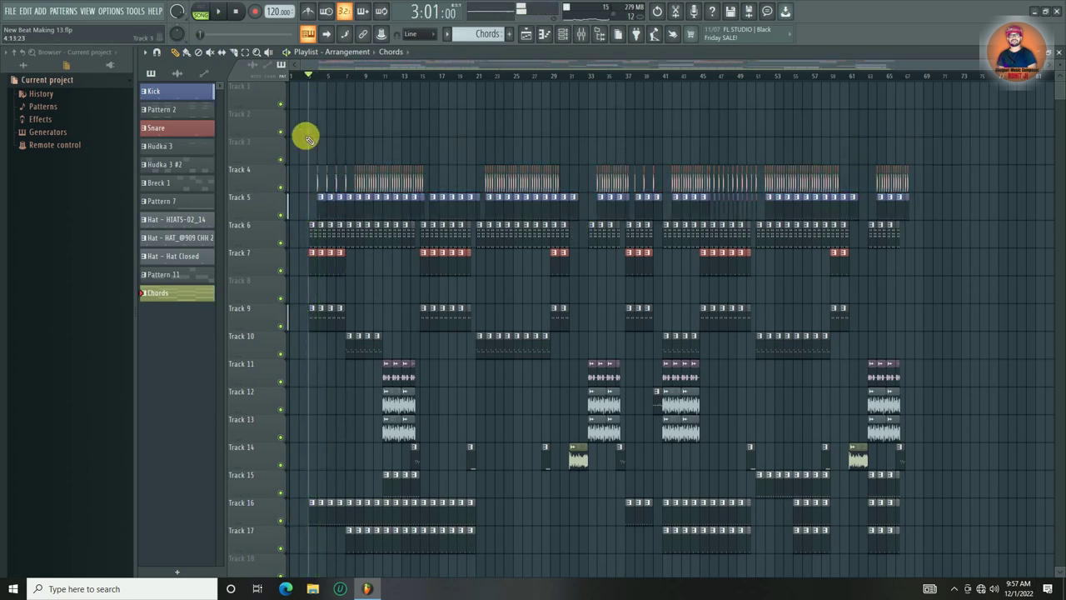
# - Create a new pattern named Clap with a green colour
pyautogui.click(524, 37)
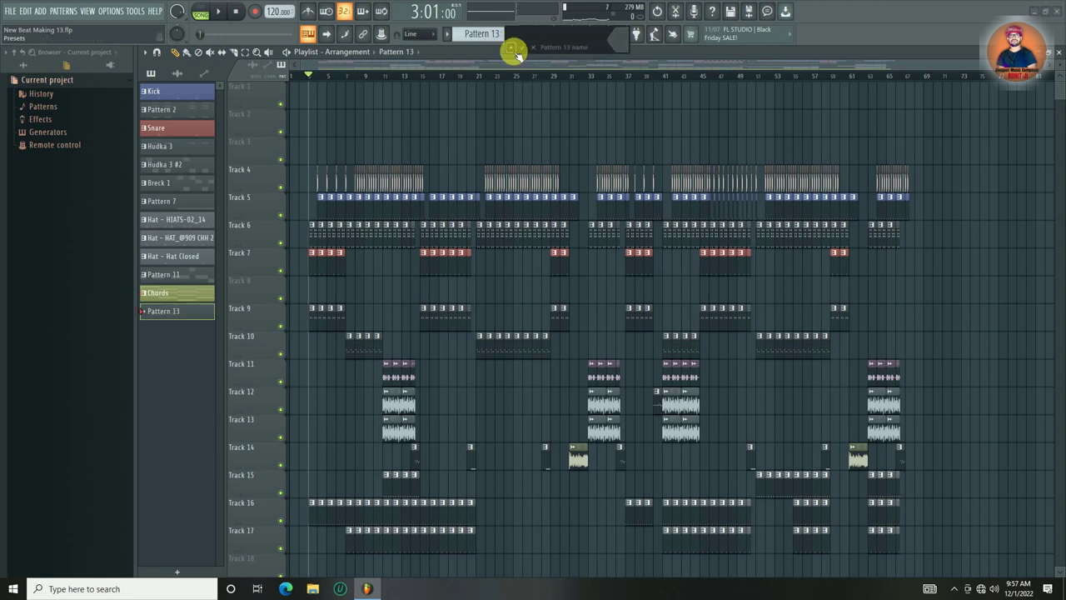
pyautogui.click(512, 49)
pyautogui.click(620, 81)
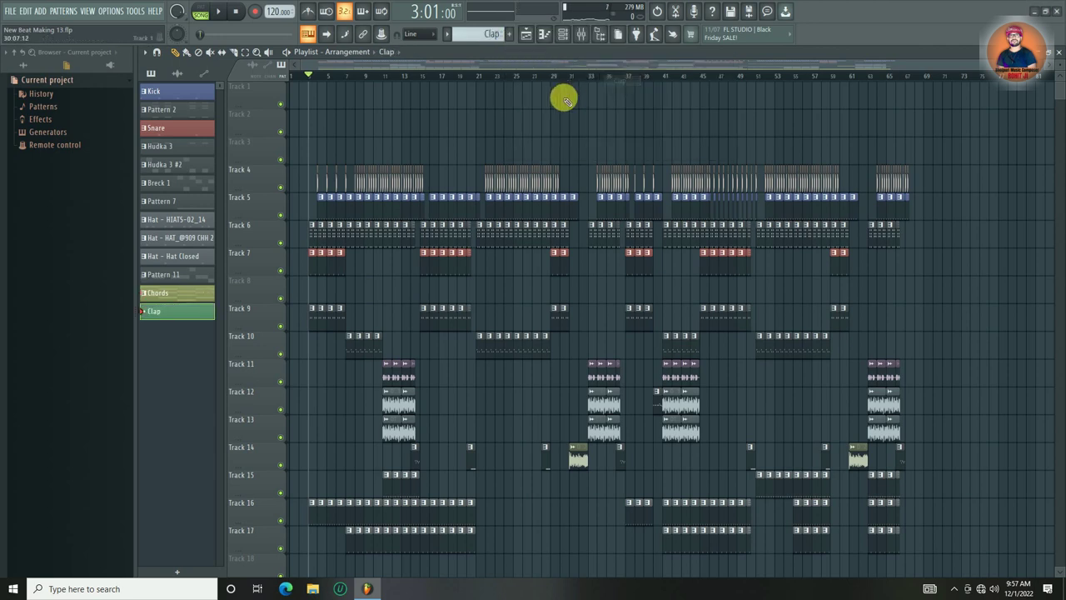
# - Program the Clap 009 channel's steps in the Clap pattern and return to the Playlist
pyautogui.click(572, 38)
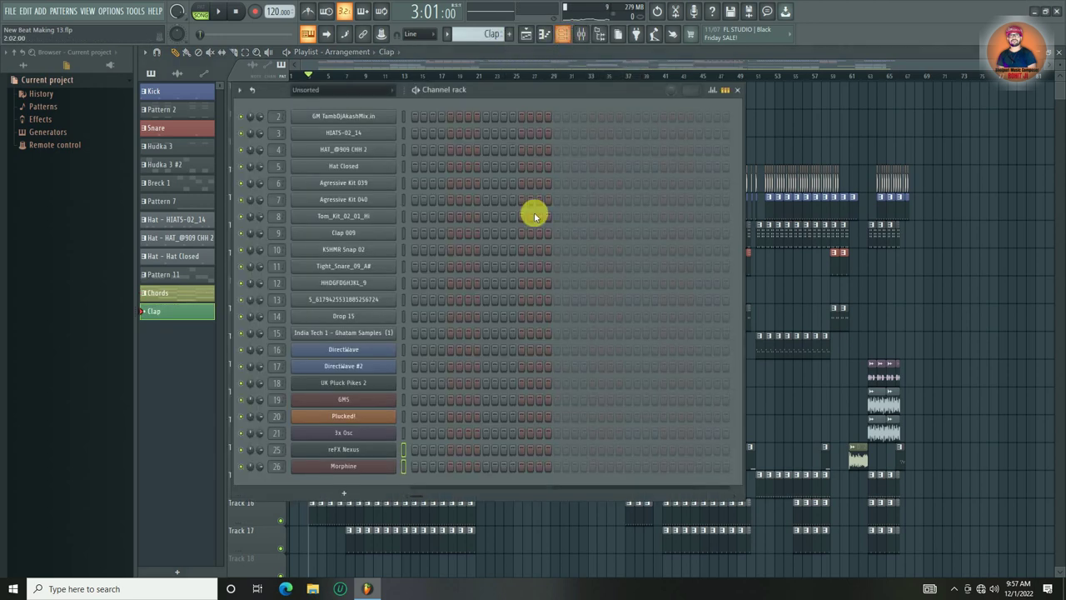
pyautogui.rightClick(392, 237)
pyautogui.click(584, 279)
pyautogui.click(796, 135)
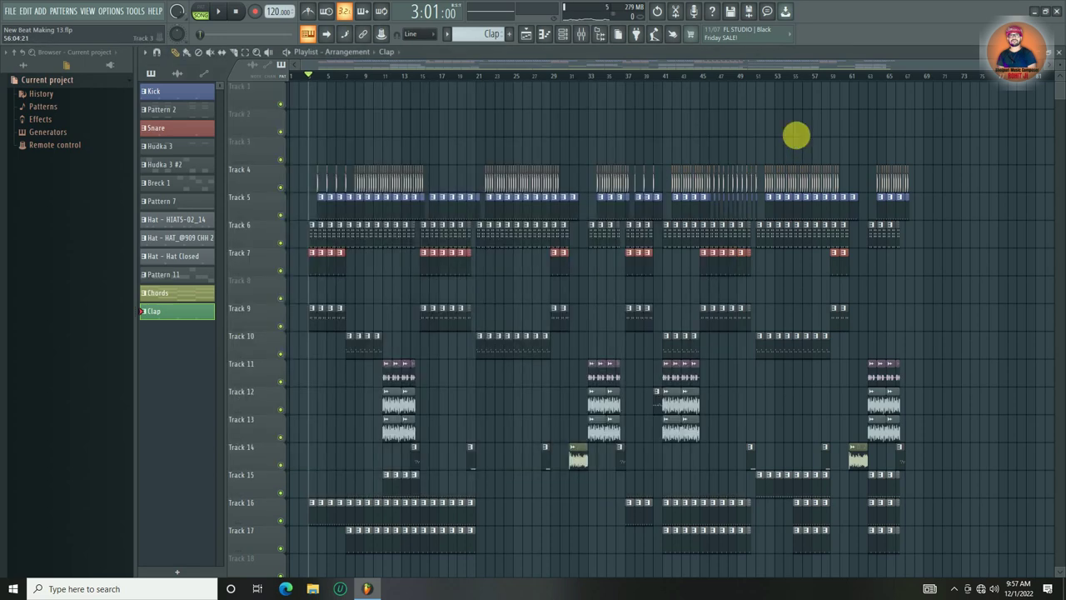
# - Place six consecutive Clap clips on Track 8 from bar 15 to bar 21 while the arrangement plays
pyautogui.click(412, 76)
pyautogui.press('space')
pyautogui.scroll(5, 412, 79)
pyautogui.click(453, 291)
pyautogui.moveTo(503, 290); pyautogui.dragTo(454, 293)
pyautogui.hotkey('ctrl', 'b')
pyautogui.hotkey('ctrl', 'b')
pyautogui.hotkey('ctrl', 'b')
pyautogui.hotkey('ctrl', 'b')
pyautogui.hotkey('ctrl', 'b')
pyautogui.keyDown('ctrl'); pyautogui.click(723, 306); pyautogui.keyUp('ctrl')
pyautogui.scroll(-5, 518, 92)
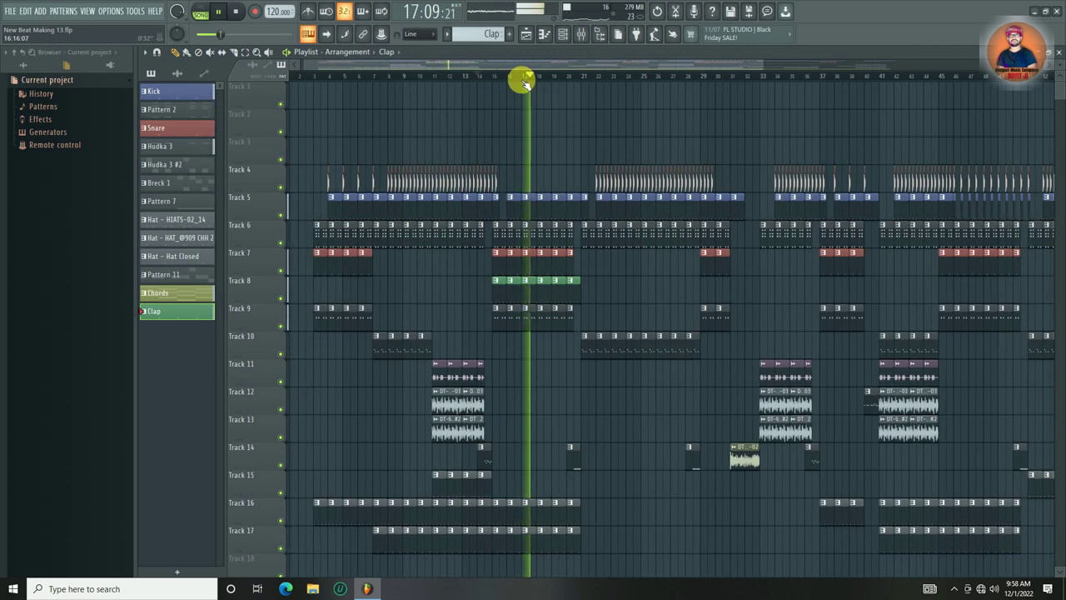
# - Stop playback and undo the Clap clips placed on Track 8
pyautogui.press('space')
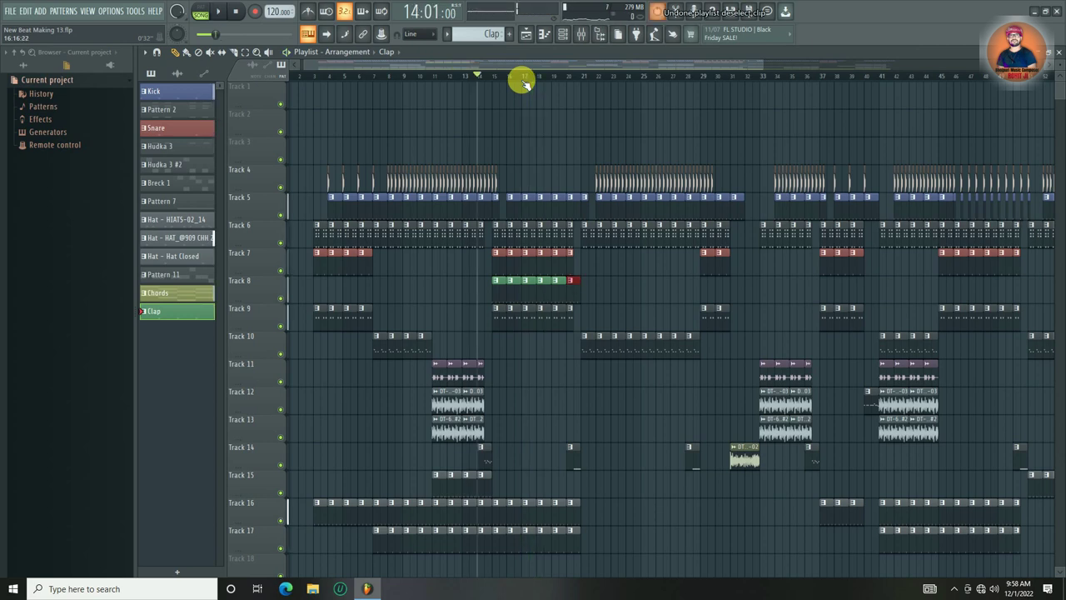
pyautogui.hotkey('ctrl', 'alt', 'z')
pyautogui.hotkey('ctrl', 'alt', 'z')
pyautogui.hotkey('ctrl', 'alt', 'z')
pyautogui.hotkey('ctrl', 'alt', 'z')
pyautogui.hotkey('ctrl', 'alt', 'z')
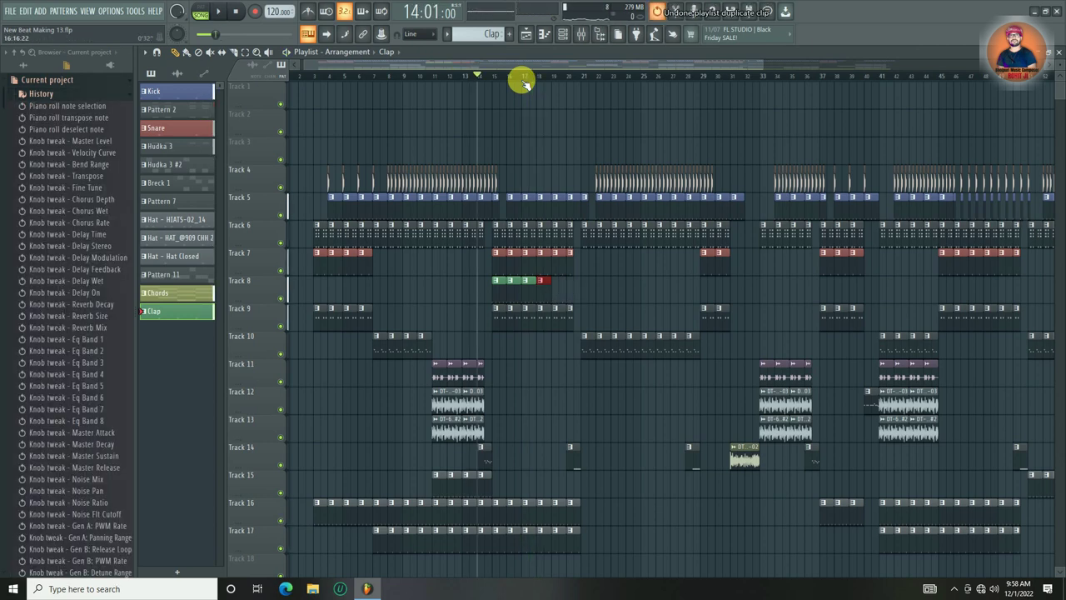
pyautogui.hotkey('ctrl', 'alt', 'z')
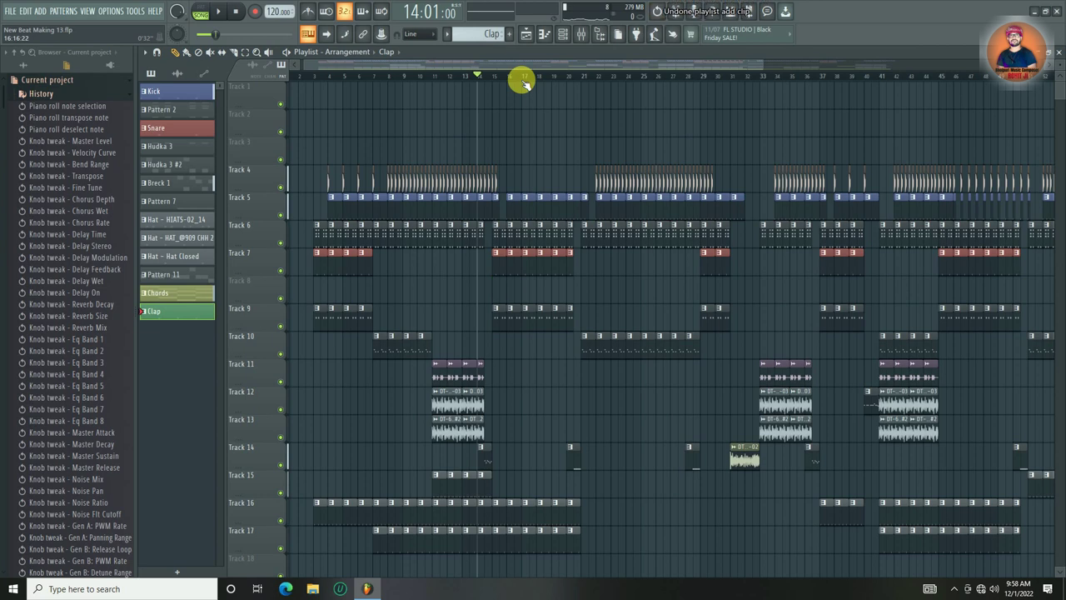
# - Select all kick clips on Tracks 4 and 5 and shift them together to start at bar 7
pyautogui.scroll(-3, 522, 83)
pyautogui.moveTo(956, 166); pyautogui.dragTo(308, 183)
pyautogui.scroll(5, 302, 72)
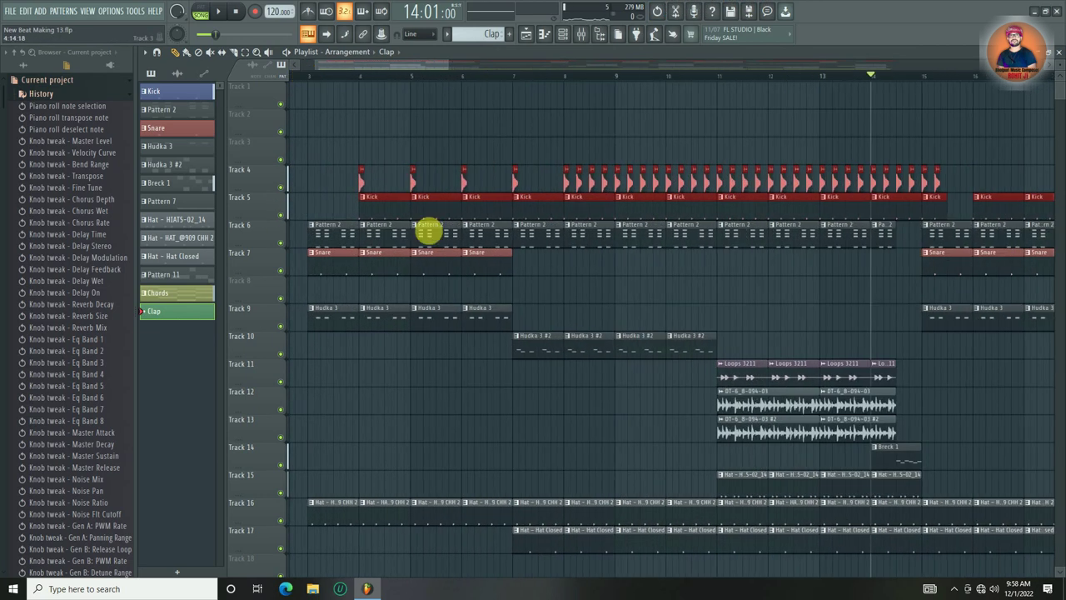
pyautogui.moveTo(369, 209); pyautogui.dragTo(516, 176)
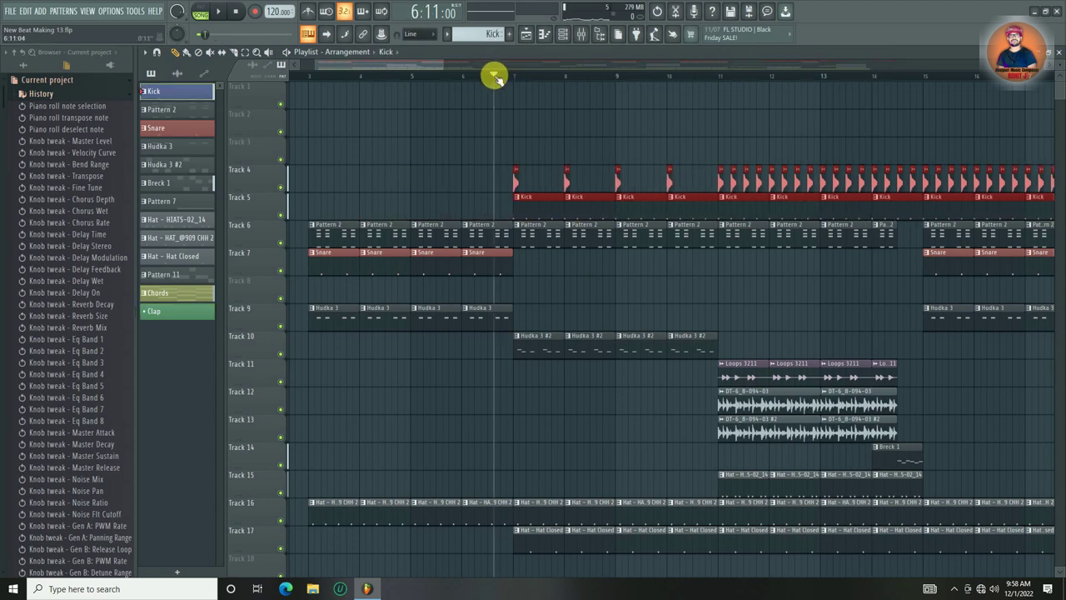
# - Play the arrangement from just before bar 7 to check the shifted kick clips
pyautogui.press('space')
pyautogui.click(731, 95)
pyautogui.scroll(-3, 706, 83)
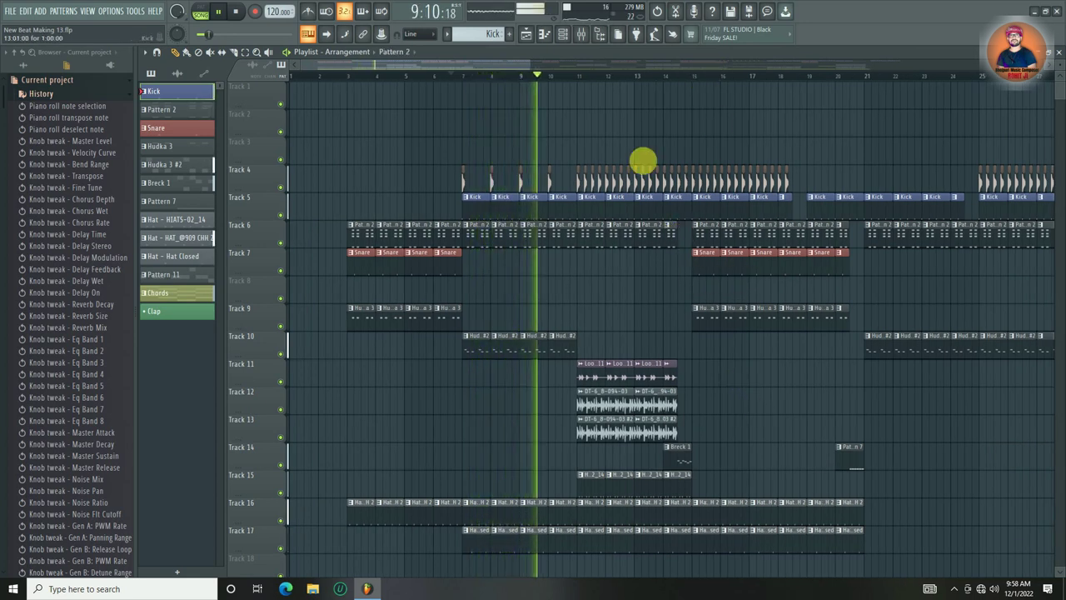
pyautogui.click(652, 87)
pyautogui.rightClick(653, 92)
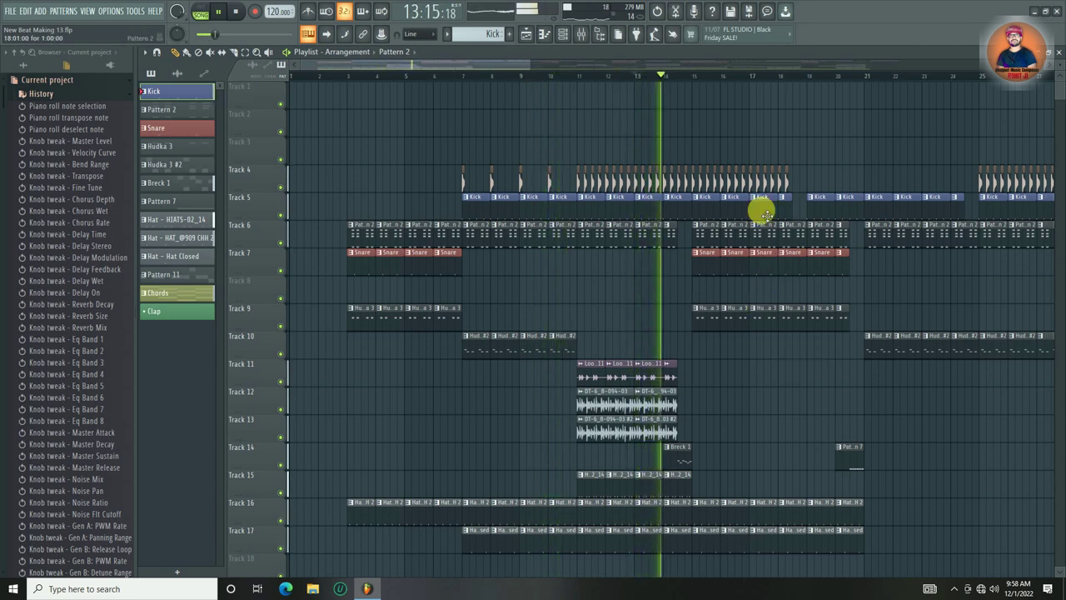
# - Stop playback and undo the kick clips' shift to bar 7 along with their move down one track
pyautogui.hscroll(6, 800, 70)
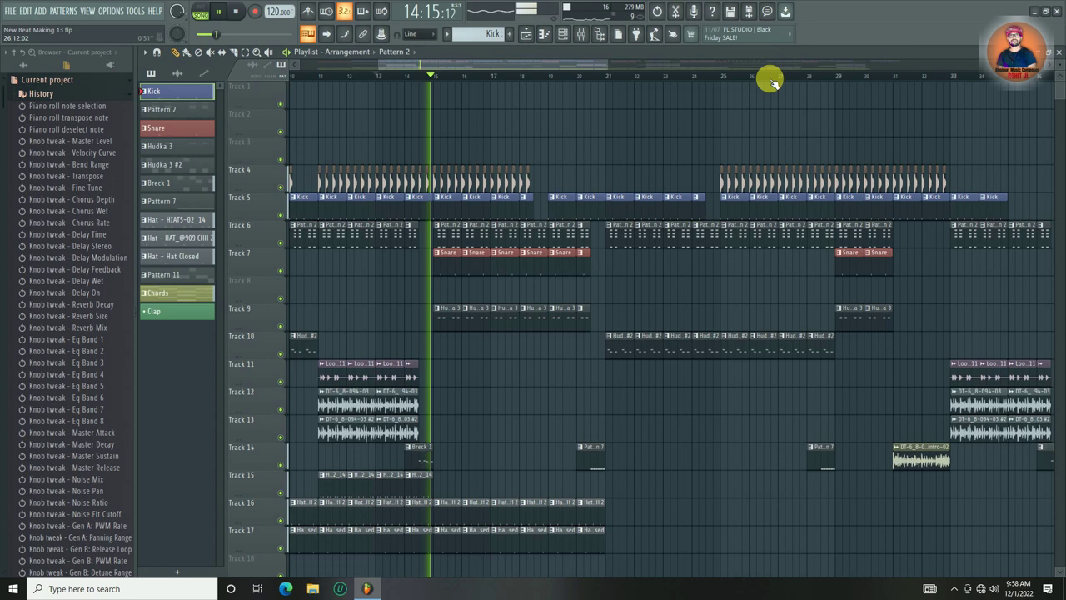
pyautogui.scroll(-3, 771, 79)
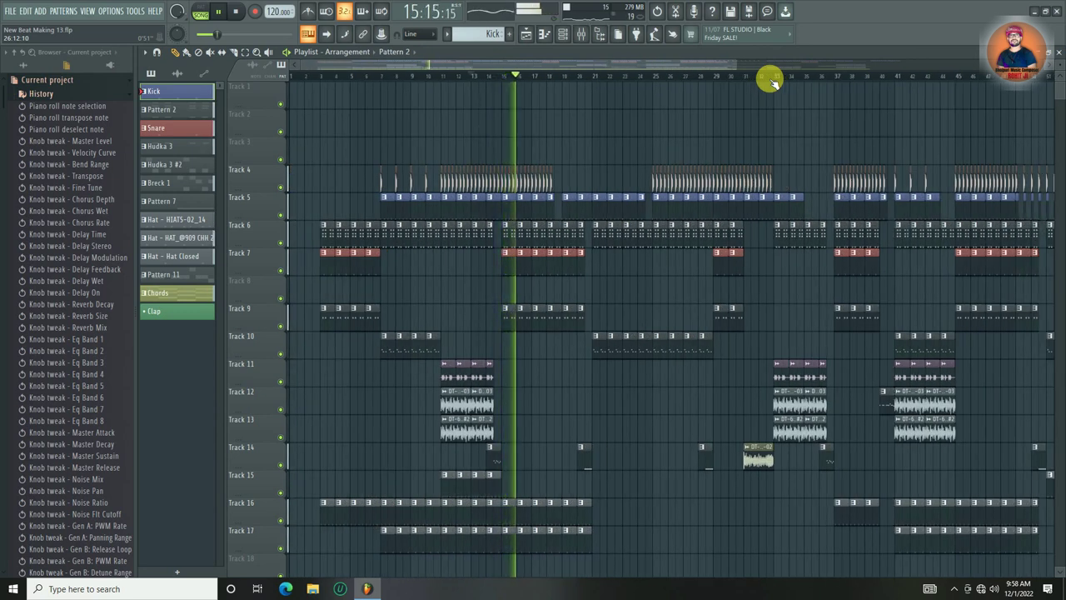
pyautogui.scroll(-2, 770, 79)
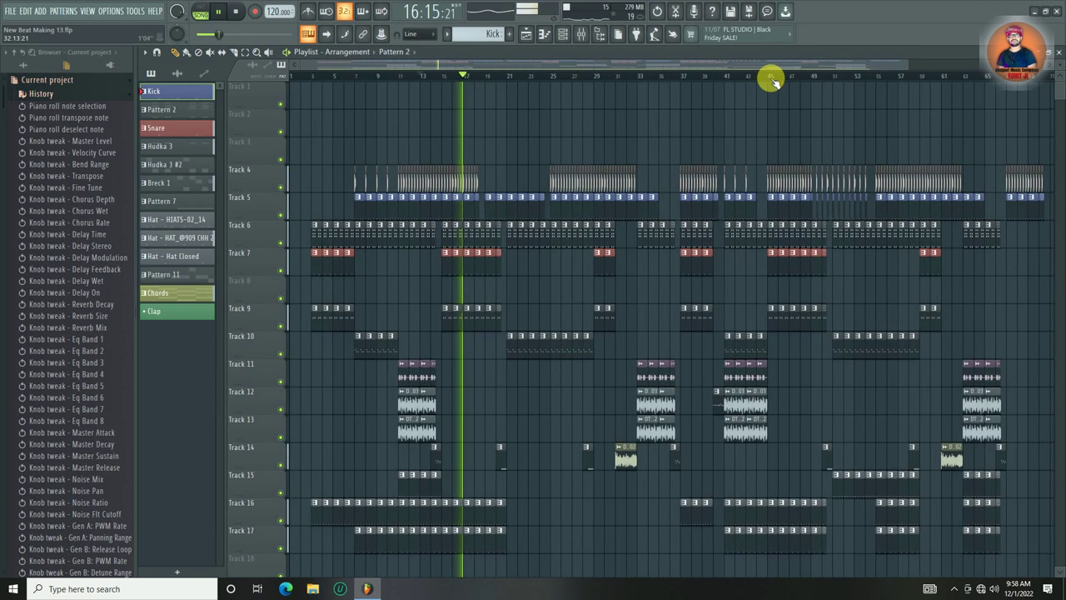
pyautogui.scroll(-1, 773, 81)
pyautogui.press('space')
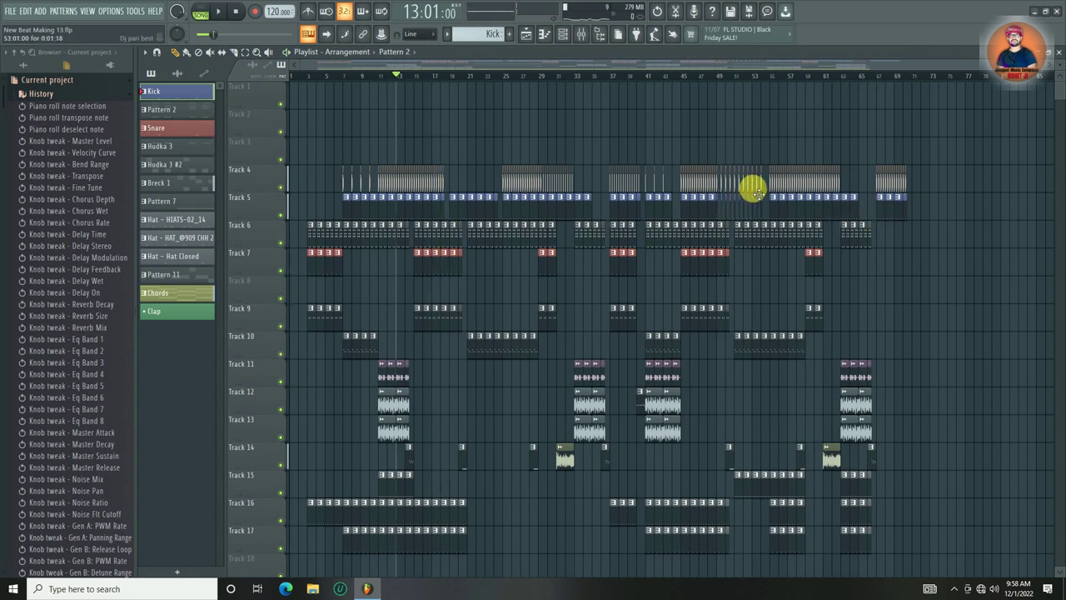
pyautogui.hotkey('ctrl', 'alt', 'z')
pyautogui.hotkey('ctrl', 'alt', 'z')
pyautogui.hotkey('ctrl', 'alt', 'z')
pyautogui.hotkey('ctrl', 'alt', 'z')
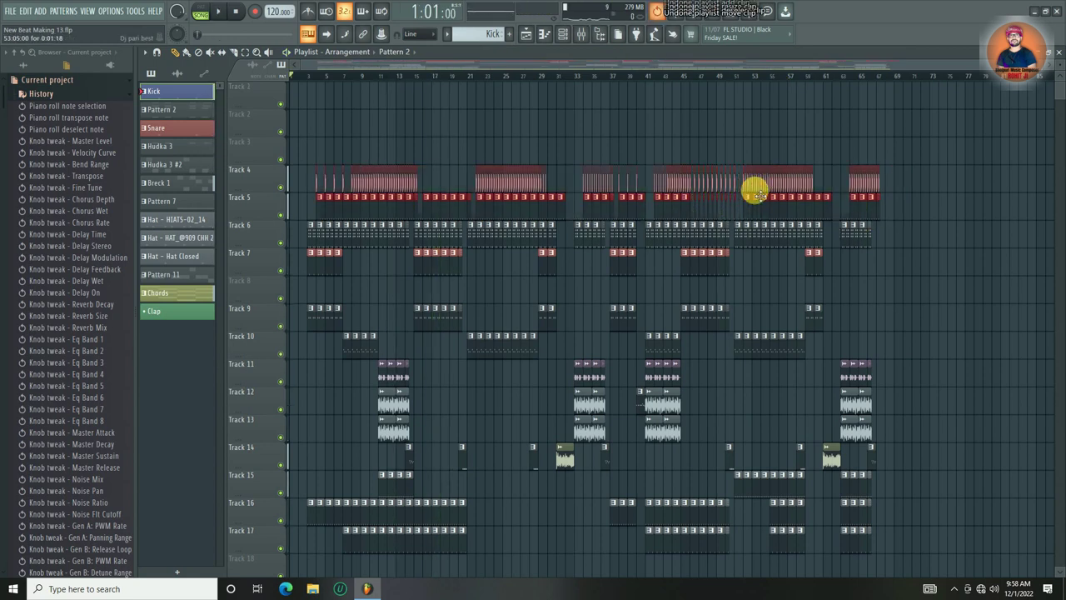
pyautogui.hotkey('ctrl', 'alt', 'z')
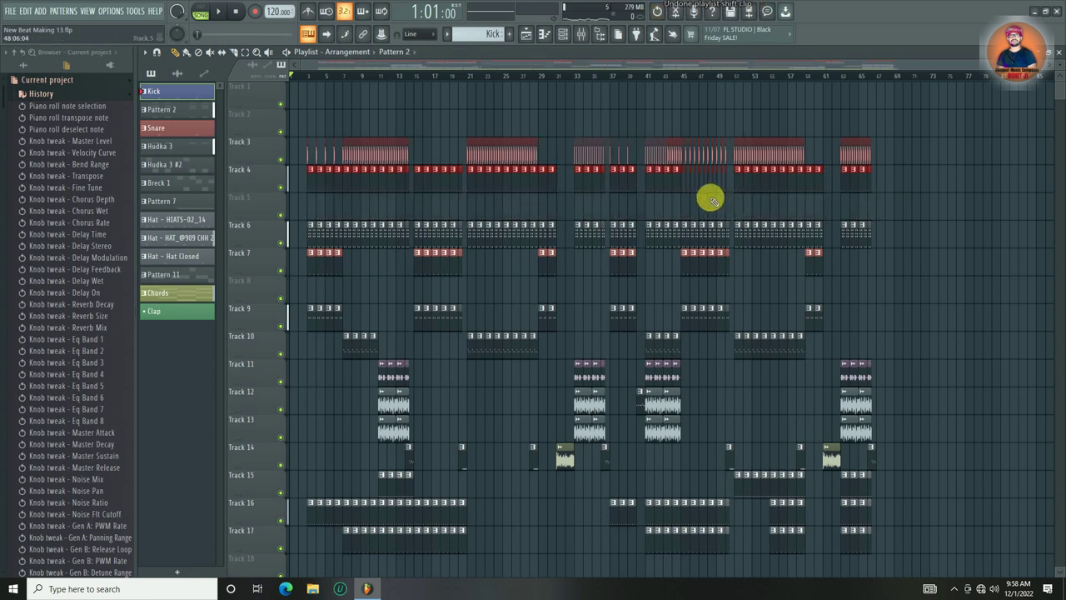
# - Select the kick clips on Tracks 3 and 4 and move them down one track to Tracks 4 and 5
pyautogui.click(441, 115)
pyautogui.press('space')
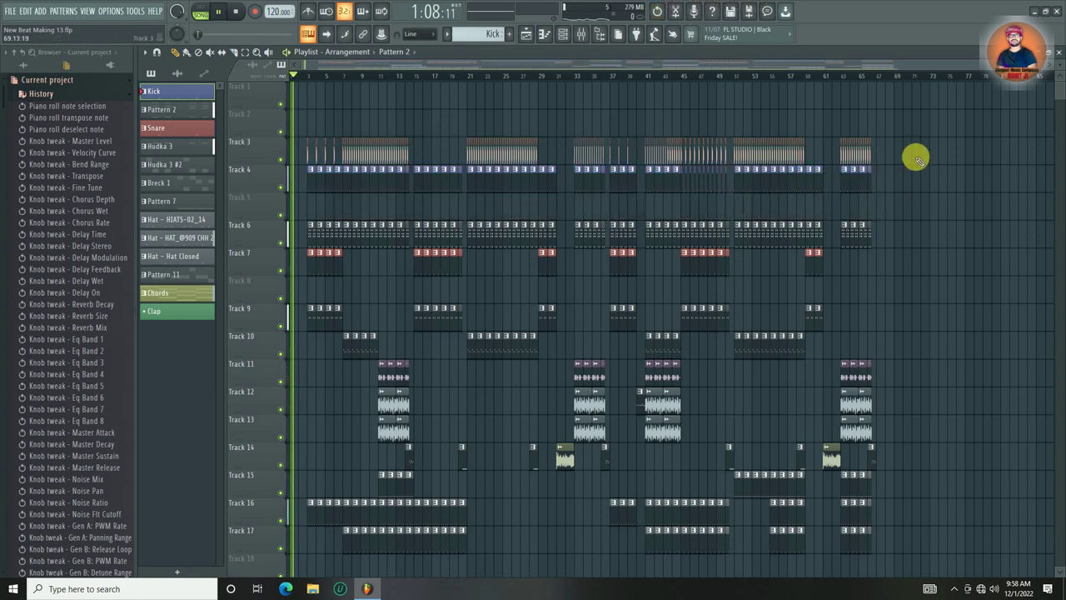
pyautogui.moveTo(251, 157); pyautogui.dragTo(239, 181)
pyautogui.hotkey('shift', 'Down')
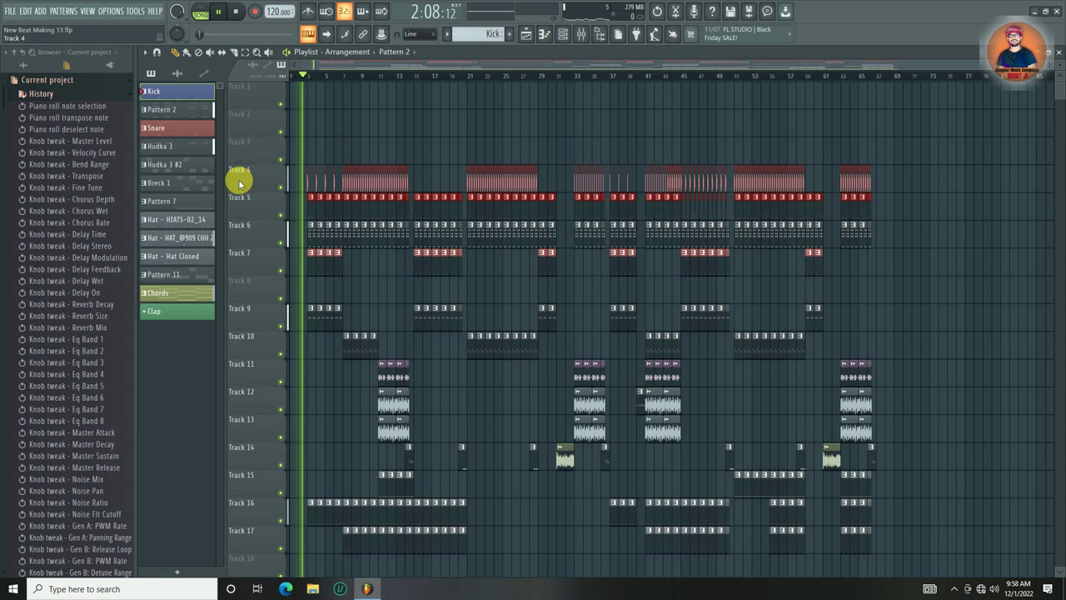
pyautogui.click(427, 140)
pyautogui.press('space')
# - Toggle the kick clips' last track move off and on again, ending with them on Tracks 4 and 5
pyautogui.scroll(5, 308, 78)
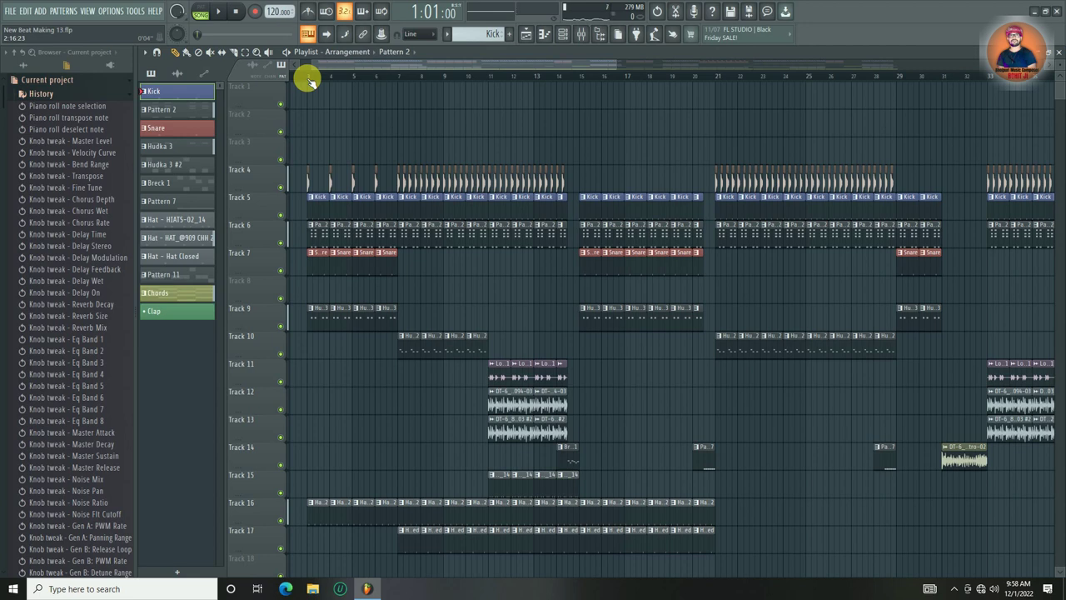
pyautogui.hotkey('ctrl', 'z')
pyautogui.hotkey('ctrl', 'z')
pyautogui.hotkey('ctrl', 'z')
pyautogui.hotkey('ctrl', 'z')
pyautogui.hotkey('ctrl', 'z')
pyautogui.hotkey('ctrl', 'z')
pyautogui.hotkey('ctrl', 'z')
pyautogui.hotkey('ctrl', 'z')
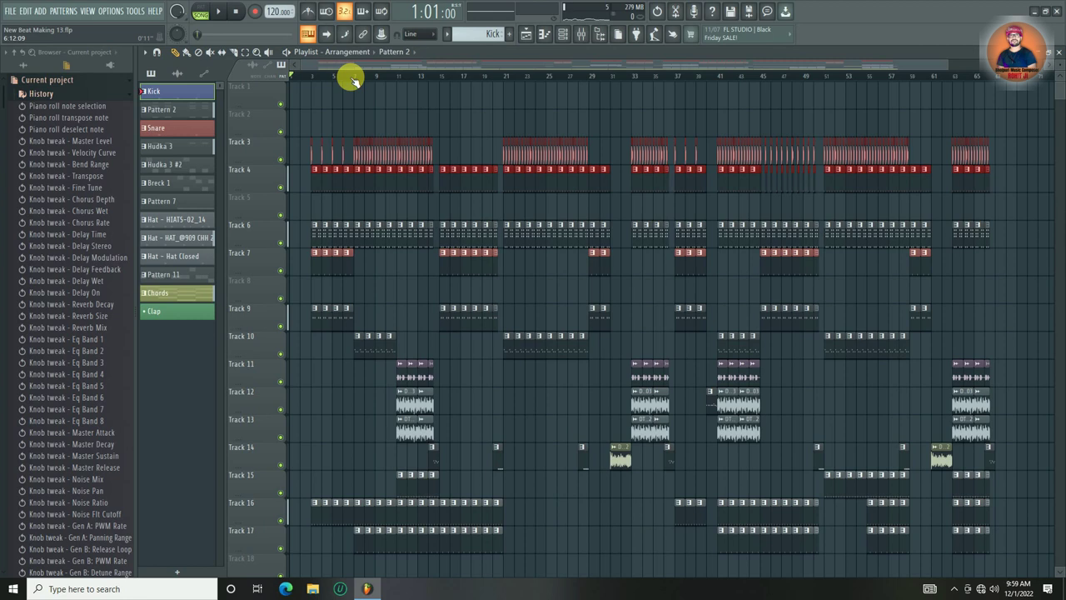
pyautogui.hotkey('ctrl', 'z')
pyautogui.press('space')
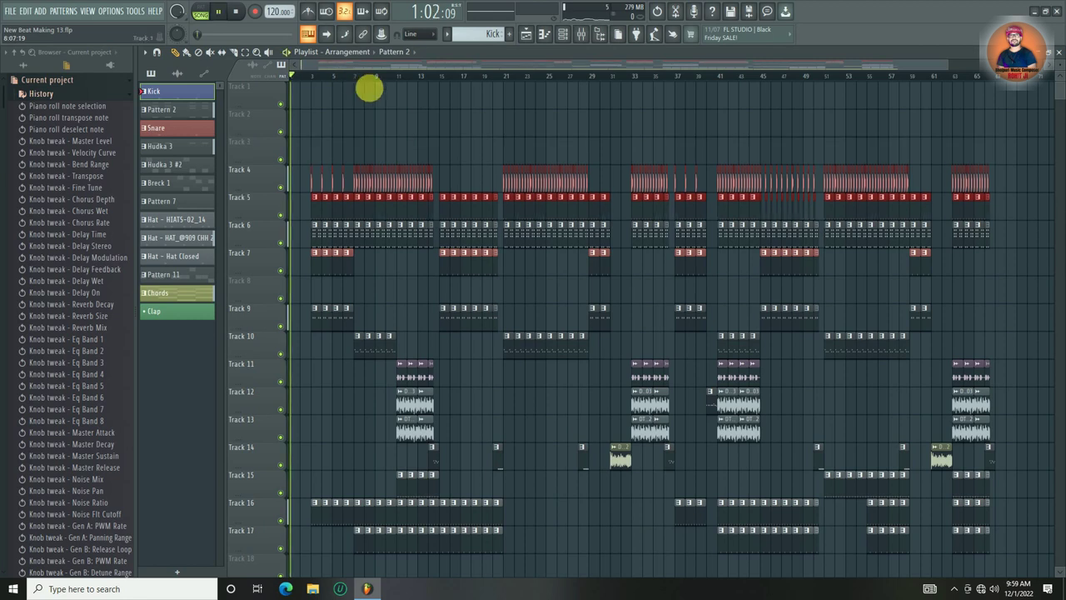
pyautogui.press('space')
# - Place a Clap clip on Track 8 at bar 15 and fill the Clap 009 channel on every fourth step
pyautogui.click(433, 75)
pyautogui.scroll(5, 442, 74)
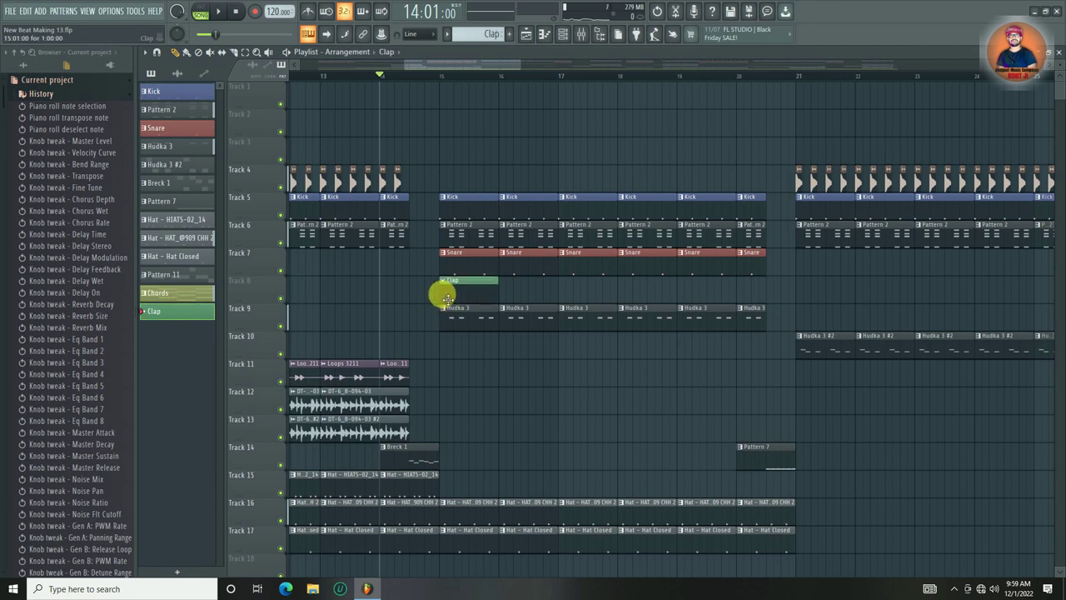
pyautogui.click(560, 38)
pyautogui.rightClick(364, 234)
pyautogui.click(571, 254)
pyautogui.press('F6')
# - During playback, duplicate the Clap clip five times along Track 8 and trim the last copy to end with the Snare clips
pyautogui.press('space')
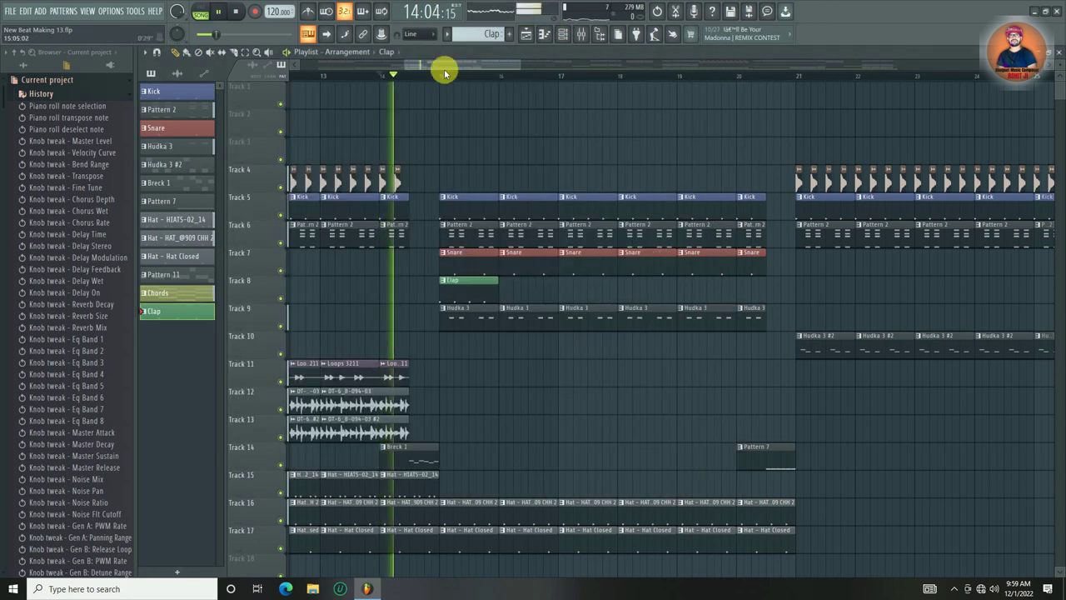
pyautogui.scroll(-6, 423, 74)
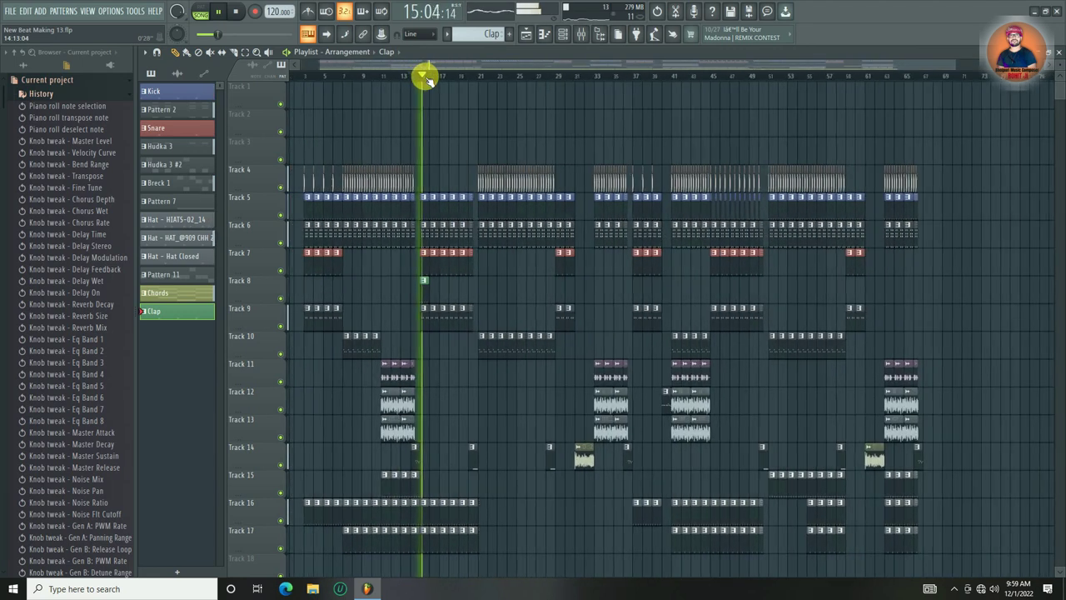
pyautogui.scroll(6, 424, 73)
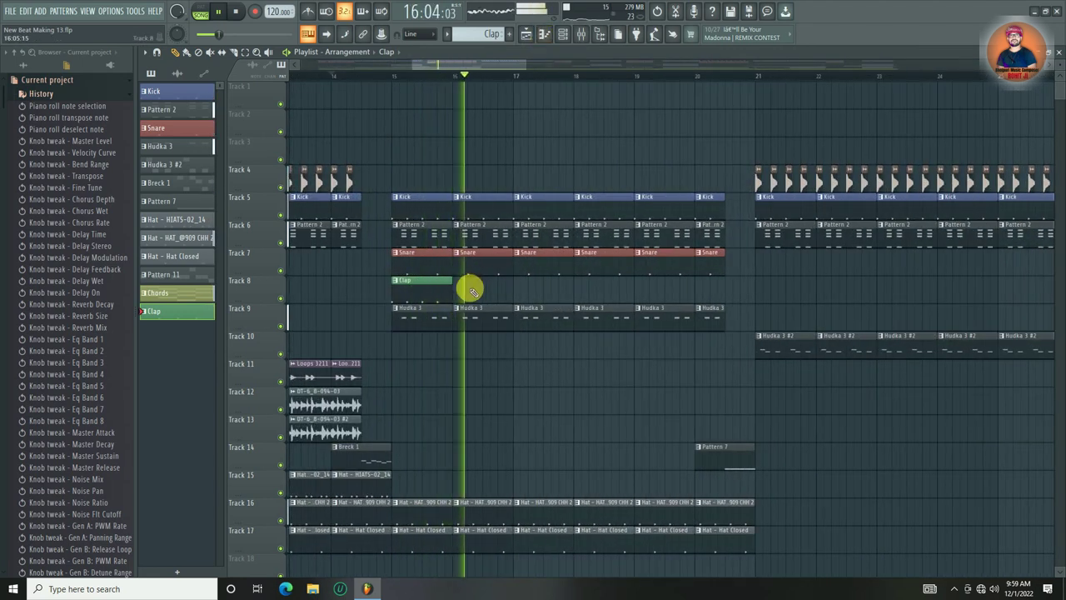
pyautogui.moveTo(473, 291); pyautogui.dragTo(406, 292)
pyautogui.hotkey('ctrl', 'b')
pyautogui.hotkey('ctrl', 'b')
pyautogui.hotkey('ctrl', 'b')
pyautogui.hotkey('ctrl', 'b')
pyautogui.hotkey('ctrl', 'b')
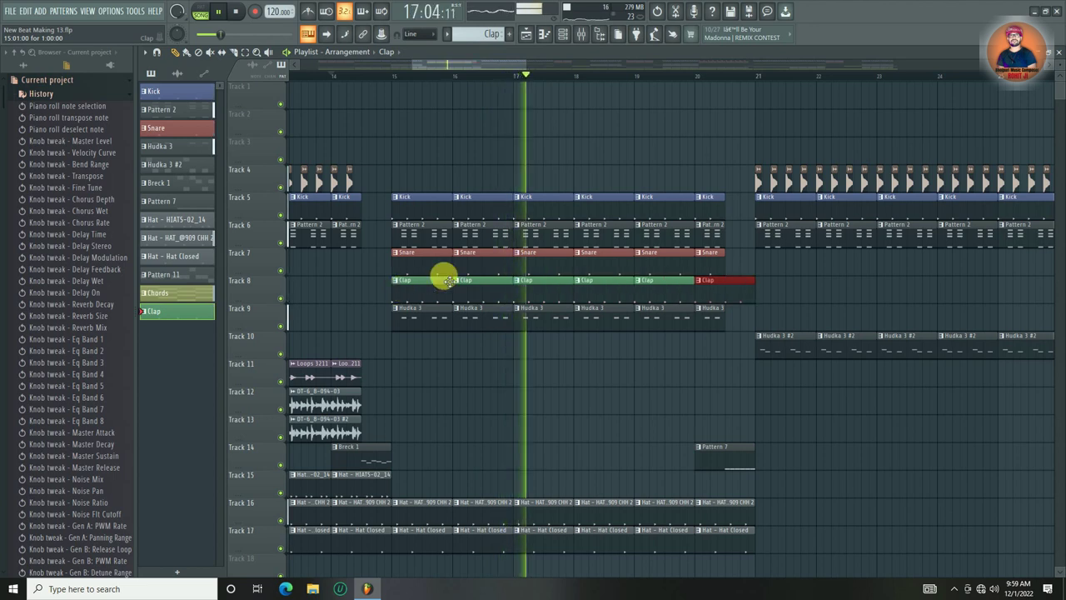
pyautogui.keyDown('ctrl'); pyautogui.click(783, 285); pyautogui.keyUp('ctrl')
pyautogui.moveTo(754, 283); pyautogui.dragTo(724, 288)
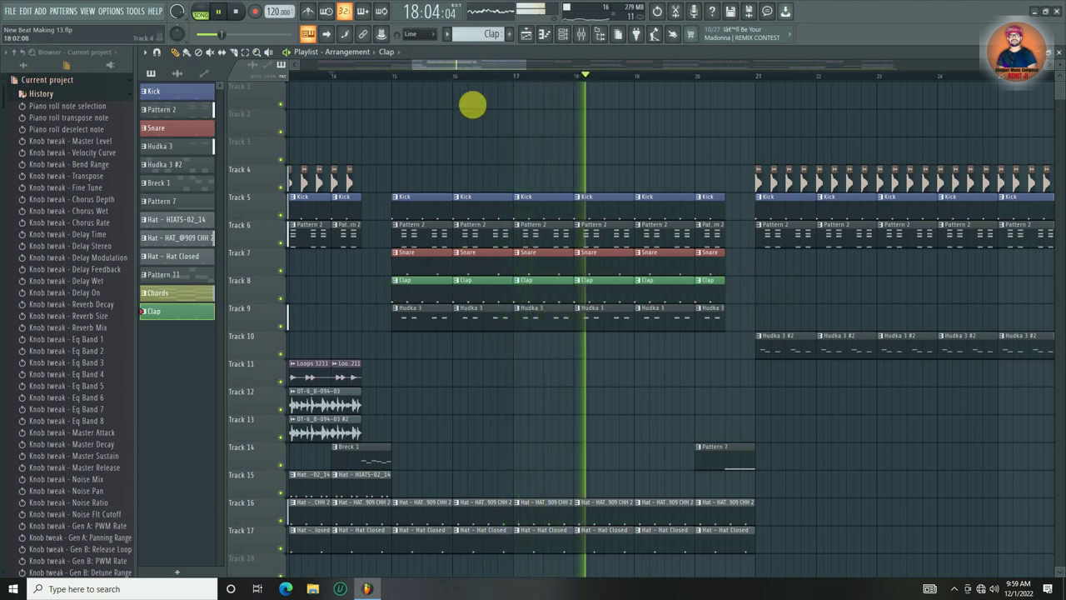
# - Lower the Clap 009 mixer level to 72% (-6.7 dB) and return to the Playlist
pyautogui.click(563, 34)
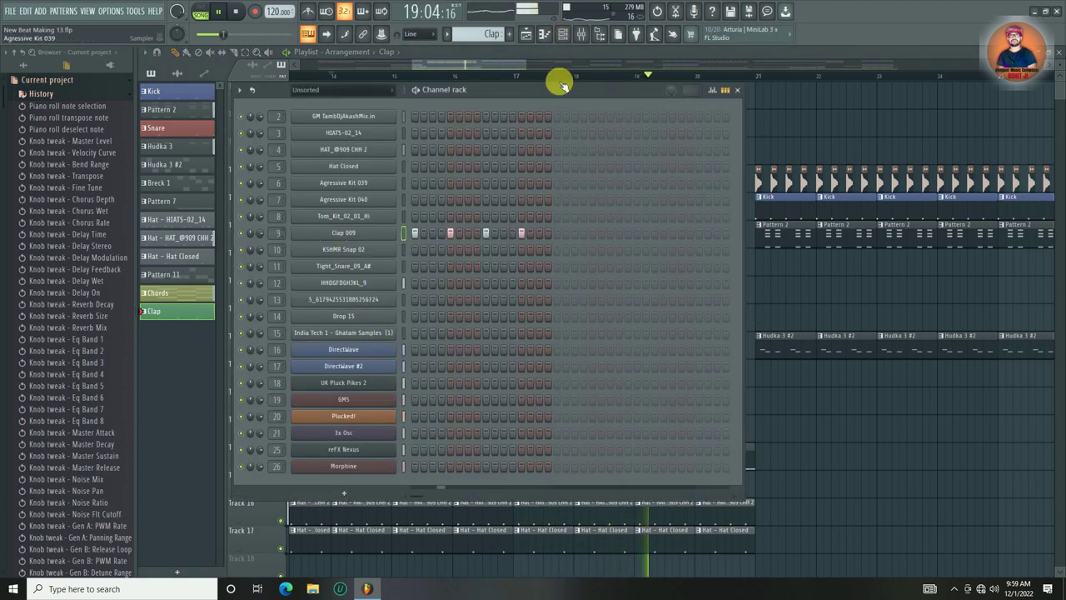
pyautogui.click(583, 33)
pyautogui.moveTo(251, 458); pyautogui.dragTo(252, 461)
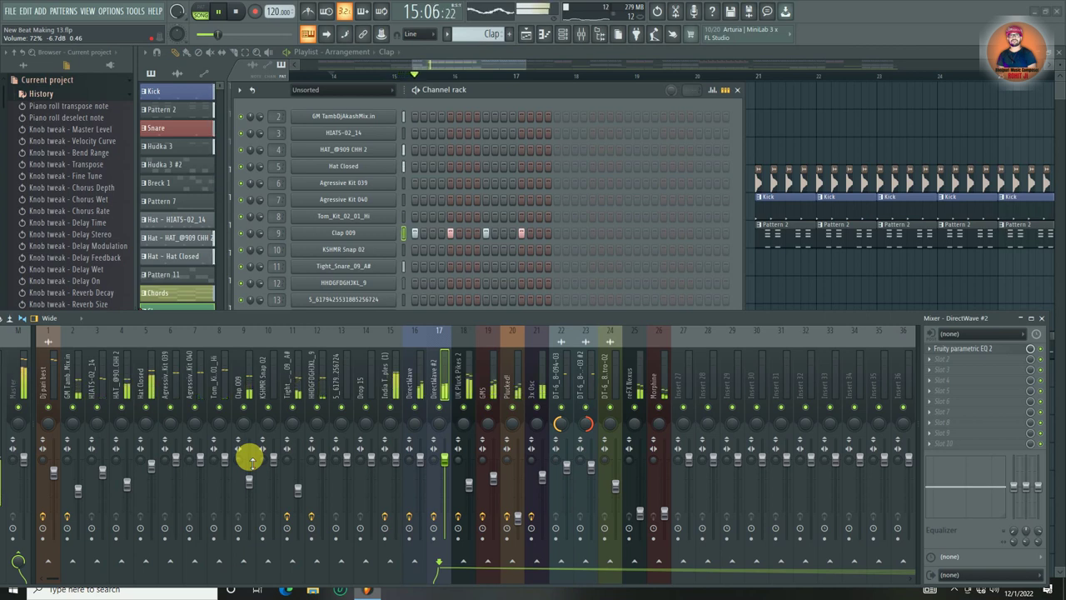
pyautogui.rightClick(841, 133)
pyautogui.scroll(-4, 758, 88)
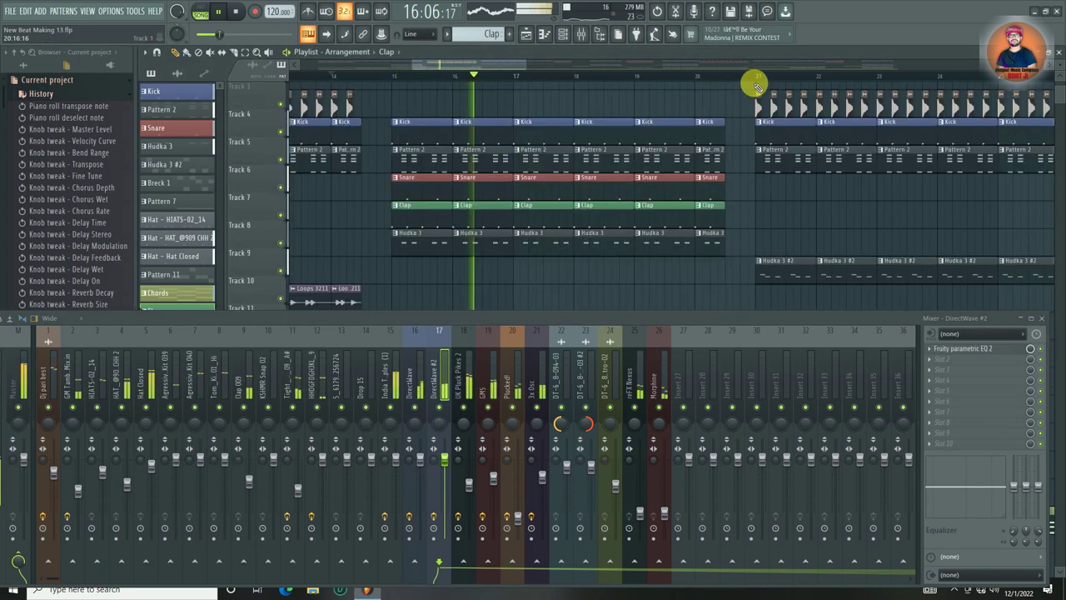
pyautogui.scroll(-3, 761, 77)
pyautogui.scroll(-5, 762, 76)
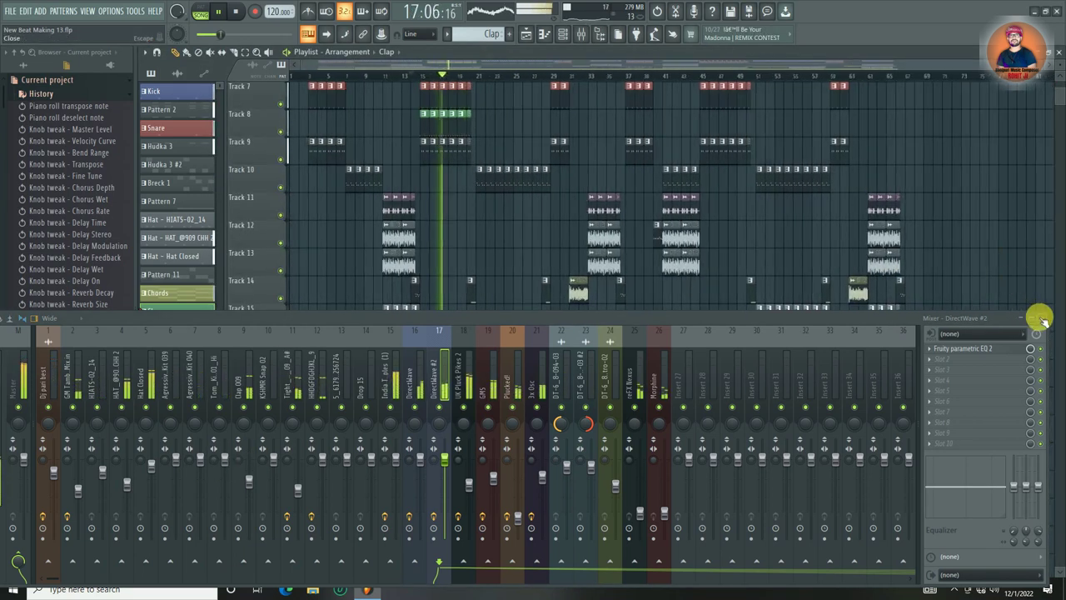
pyautogui.click(1041, 318)
# - Go to bar 45 and create a pattern named Snap with KSHMR Snap 02 hits on steps 5 and 13
pyautogui.scroll(4, 812, 233)
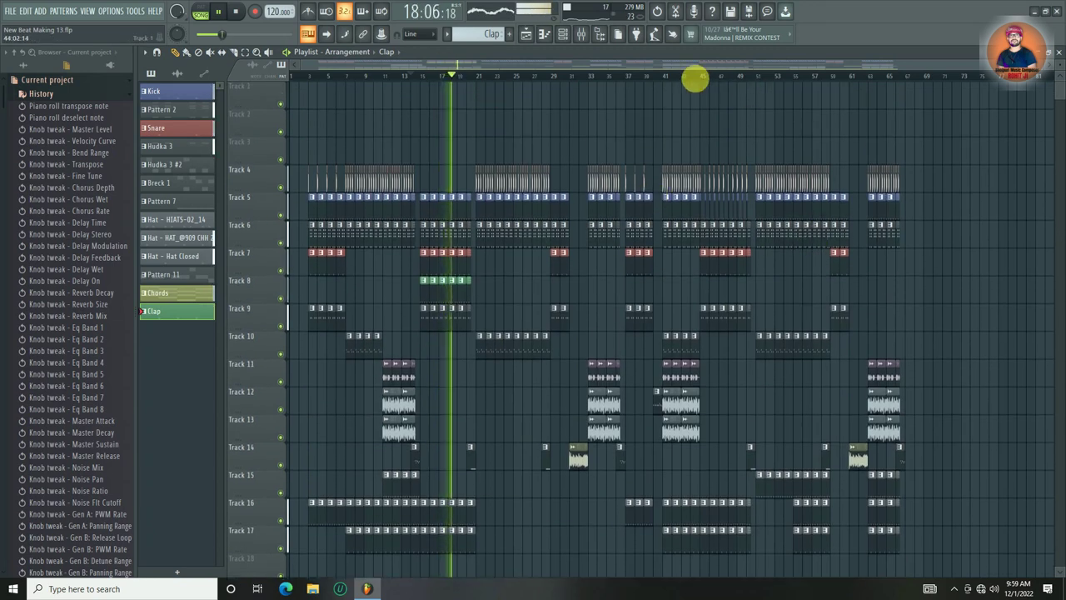
pyautogui.click(700, 76)
pyautogui.scroll(8, 730, 77)
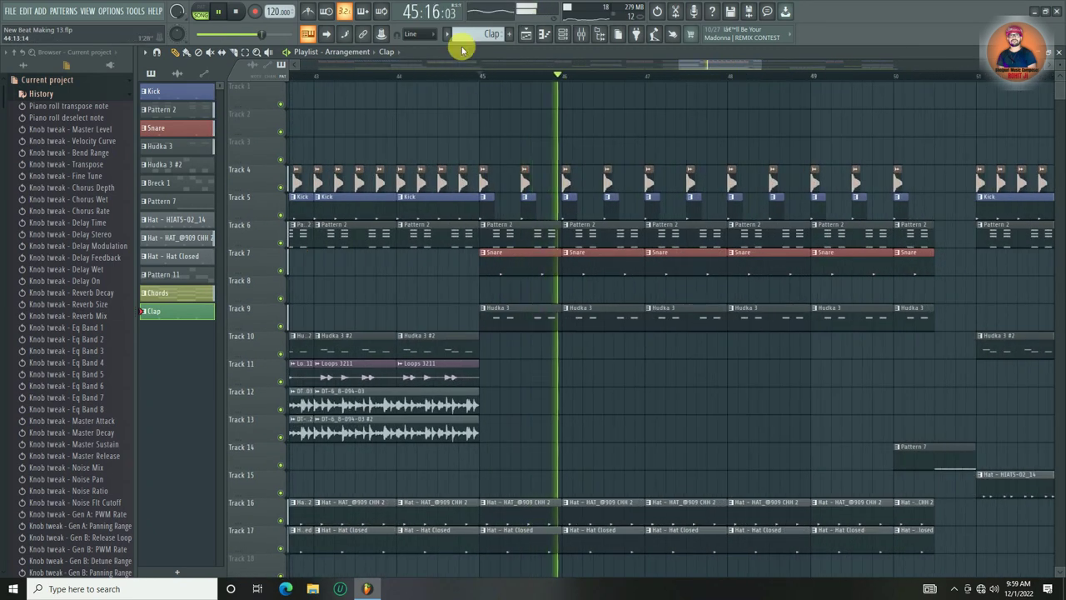
pyautogui.click(515, 36)
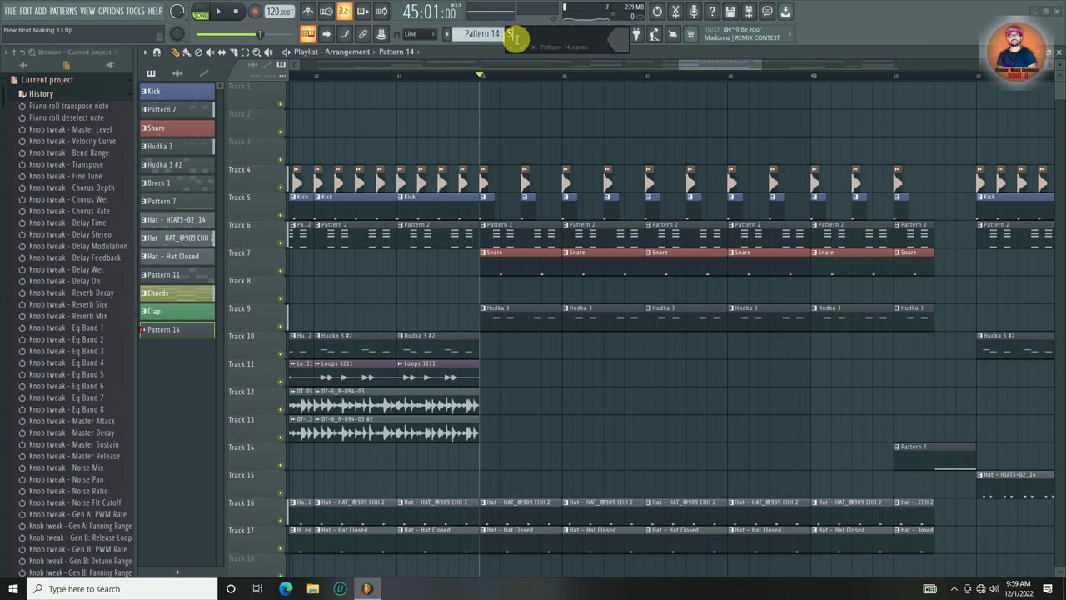
pyautogui.press('Return')
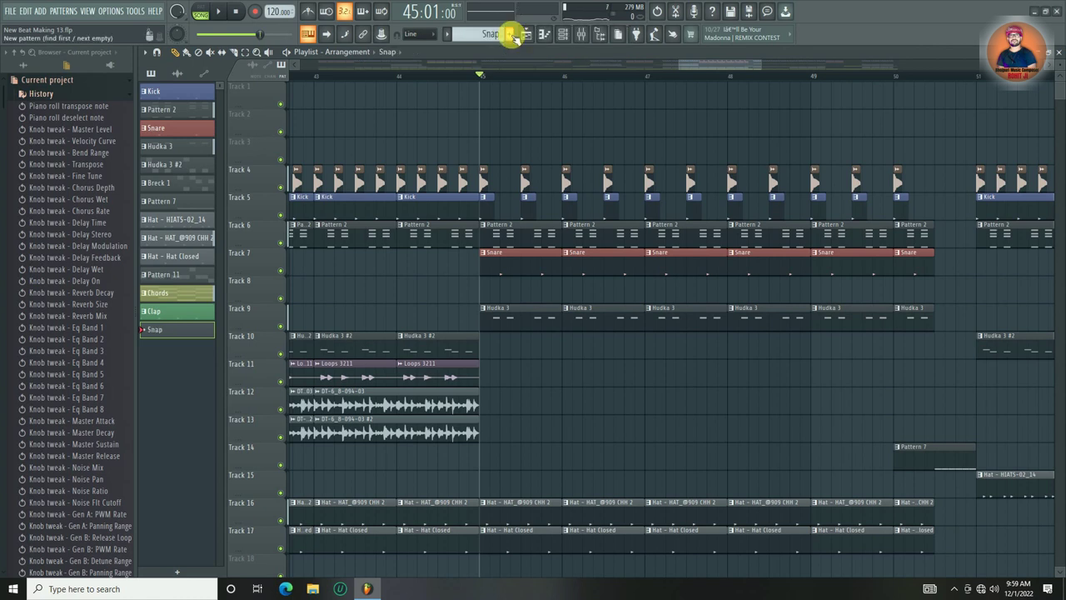
pyautogui.click(563, 34)
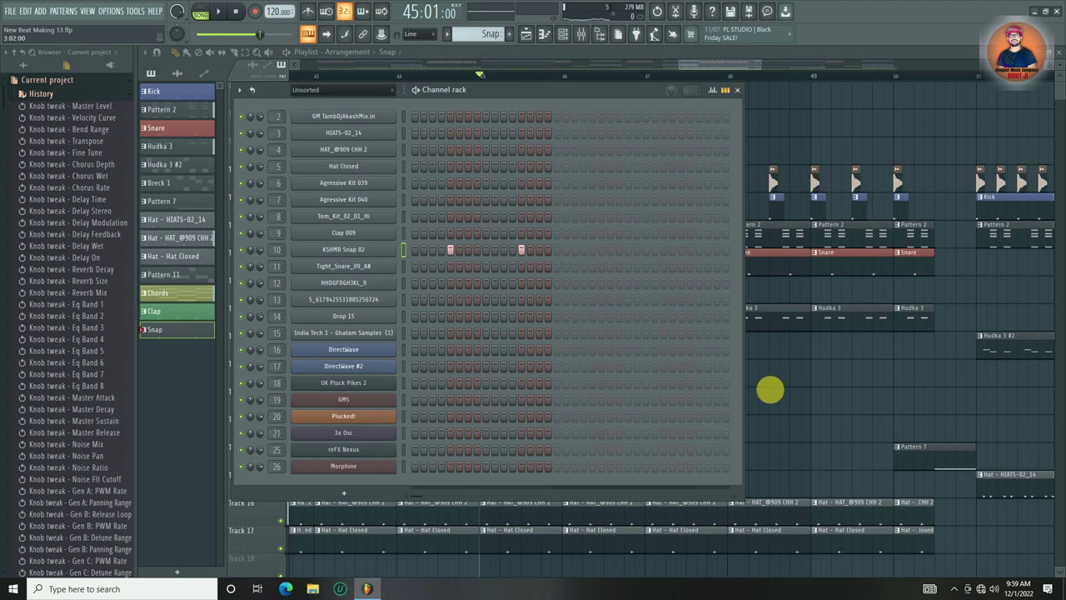
pyautogui.press('F6')
# - Place six consecutive Snap clips on Track 8 from bar 45 and trim the last one to end with the Snare clips
pyautogui.click(483, 291)
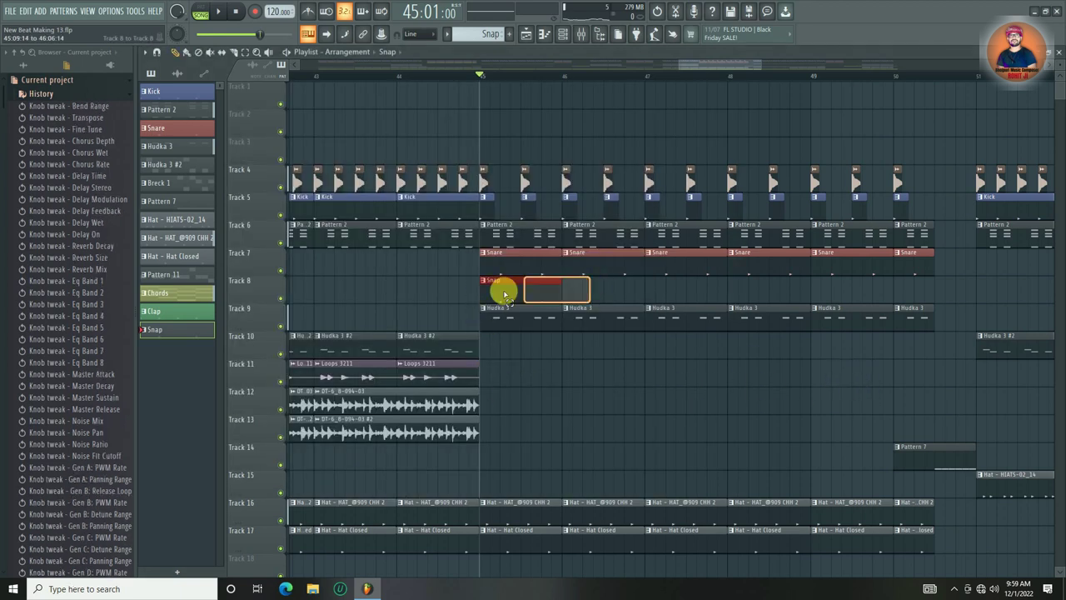
pyautogui.hotkey('ctrl', 'b')
pyautogui.hotkey('ctrl', 'b')
pyautogui.hotkey('ctrl', 'b')
pyautogui.hotkey('ctrl', 'b')
pyautogui.hotkey('ctrl', 'b')
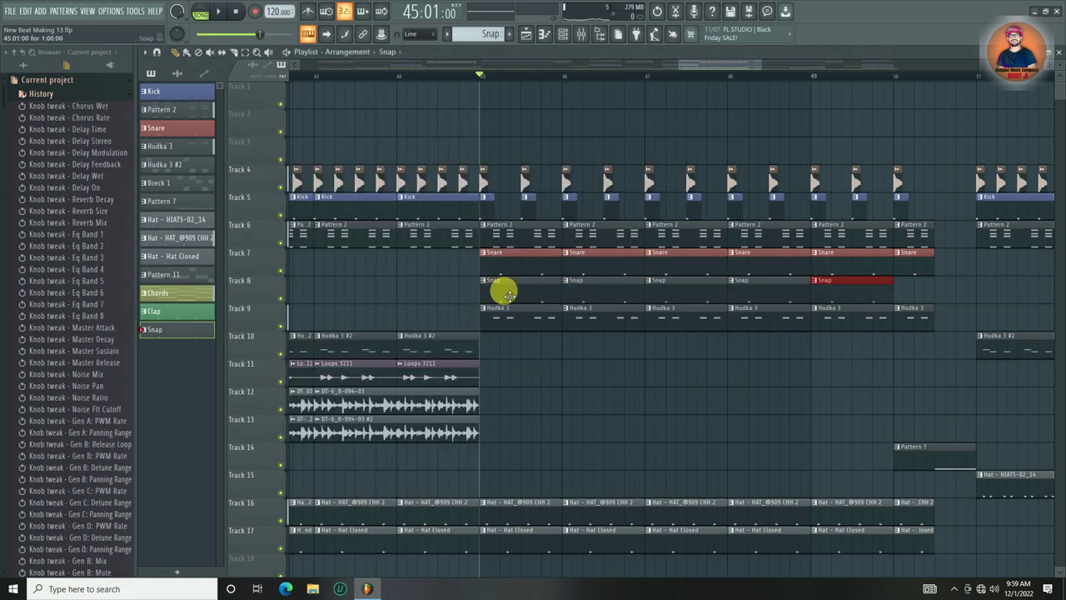
pyautogui.press('space')
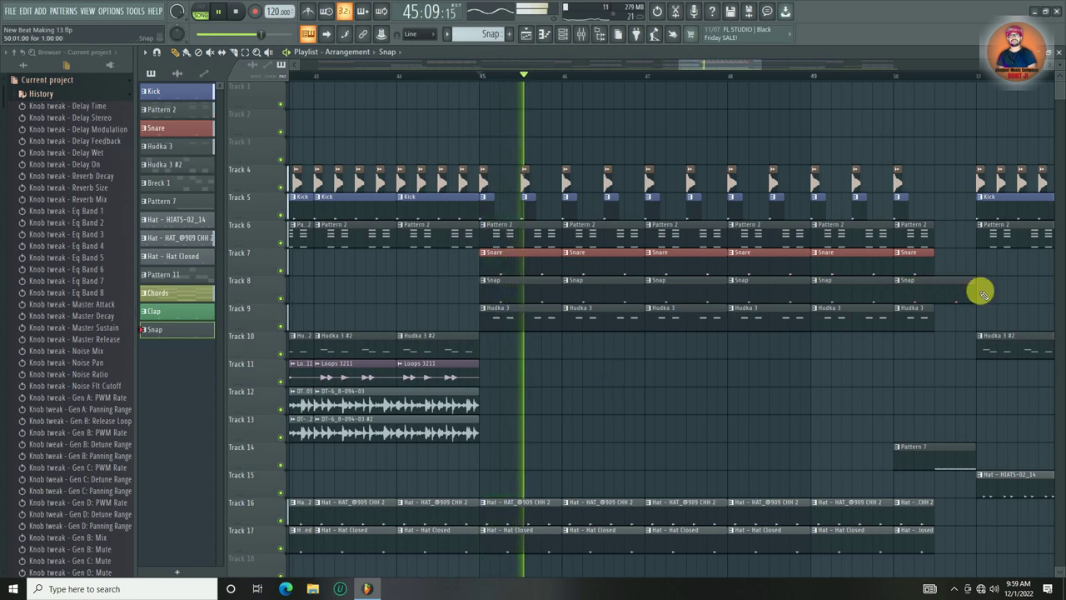
pyautogui.moveTo(975, 291); pyautogui.dragTo(935, 294)
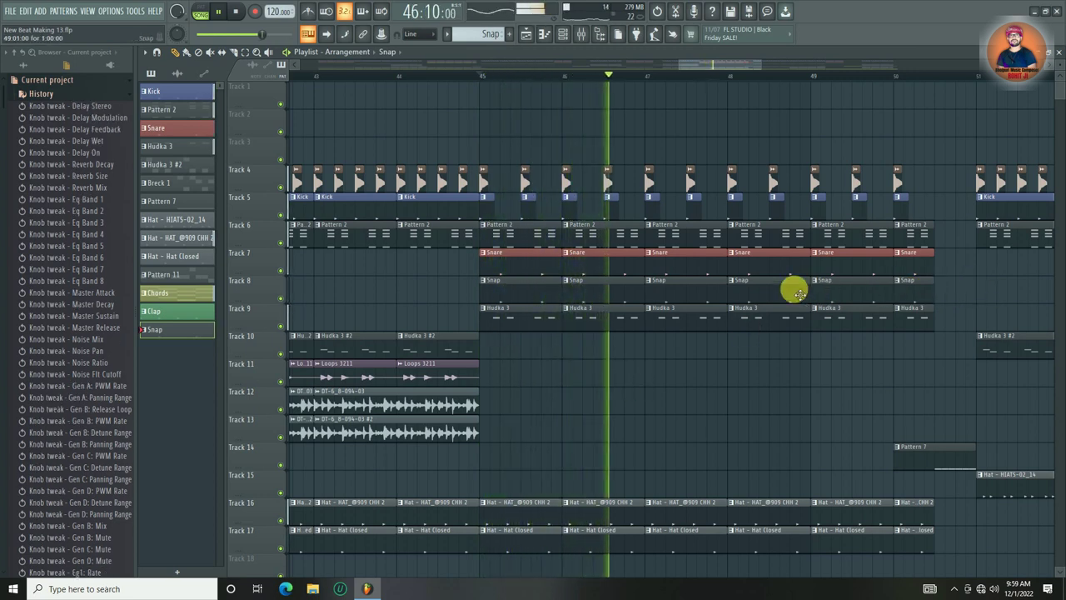
pyautogui.press('space')
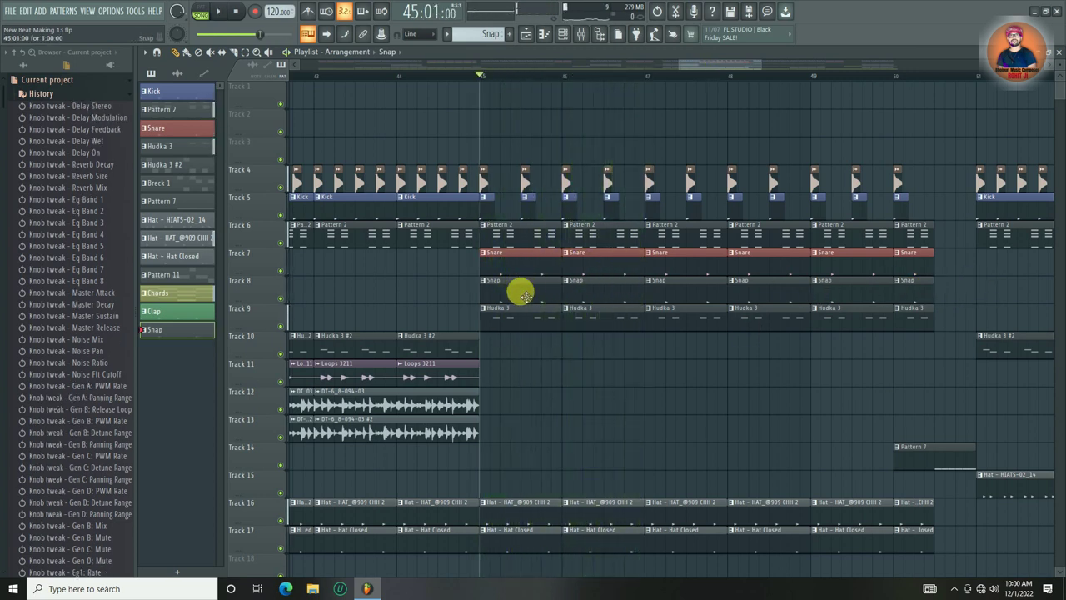
# - Cut the first half bar off the Snap clips on Track 8 and delete the leftover clip in bar 50
pyautogui.moveTo(960, 294); pyautogui.dragTo(523, 291)
pyautogui.click(712, 414)
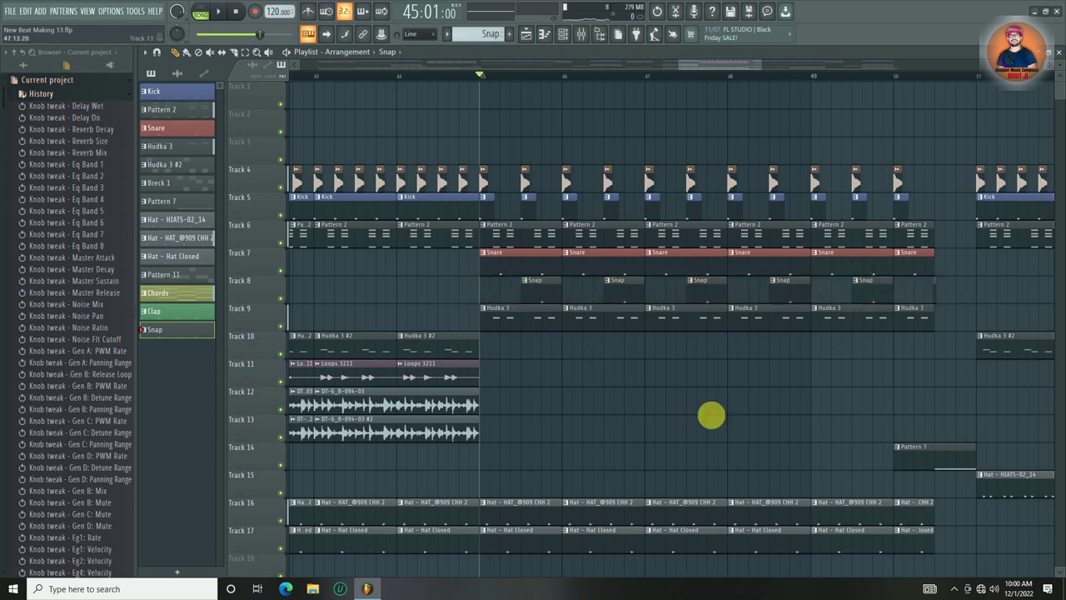
pyautogui.click(951, 288)
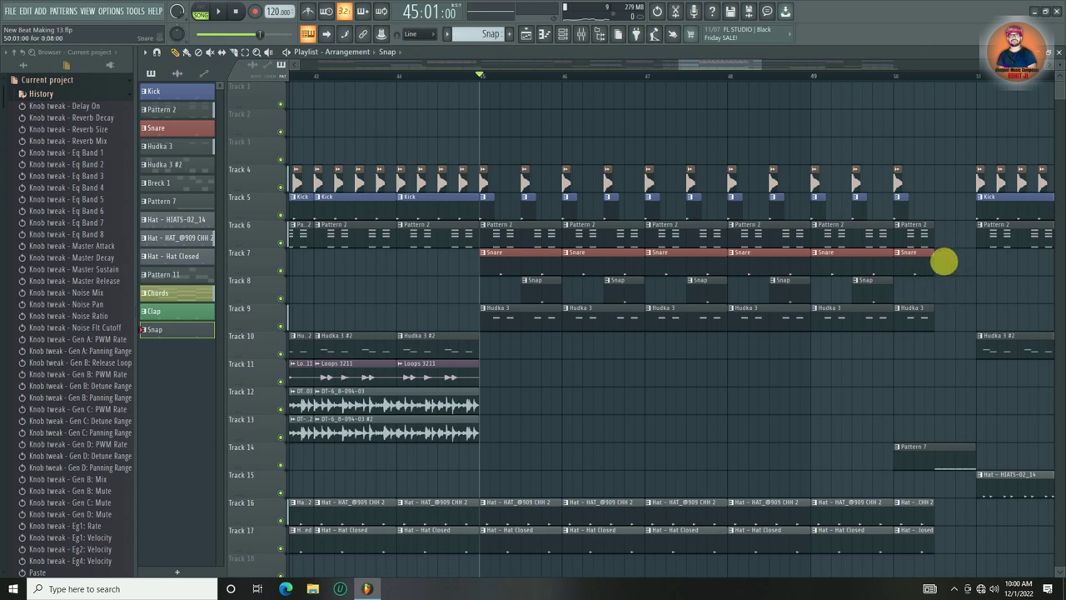
# - Shorten the five full-bar Snare clips on Track 7 from bar 45 to three quarters of a bar each and play the section
pyautogui.moveTo(466, 264); pyautogui.dragTo(866, 258)
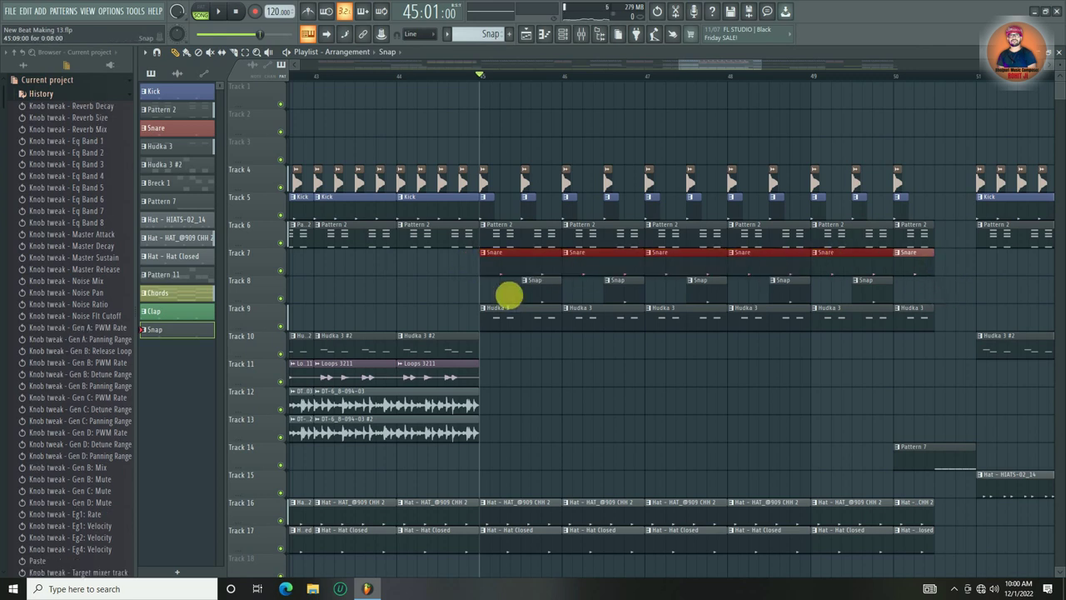
pyautogui.moveTo(564, 266); pyautogui.dragTo(543, 268)
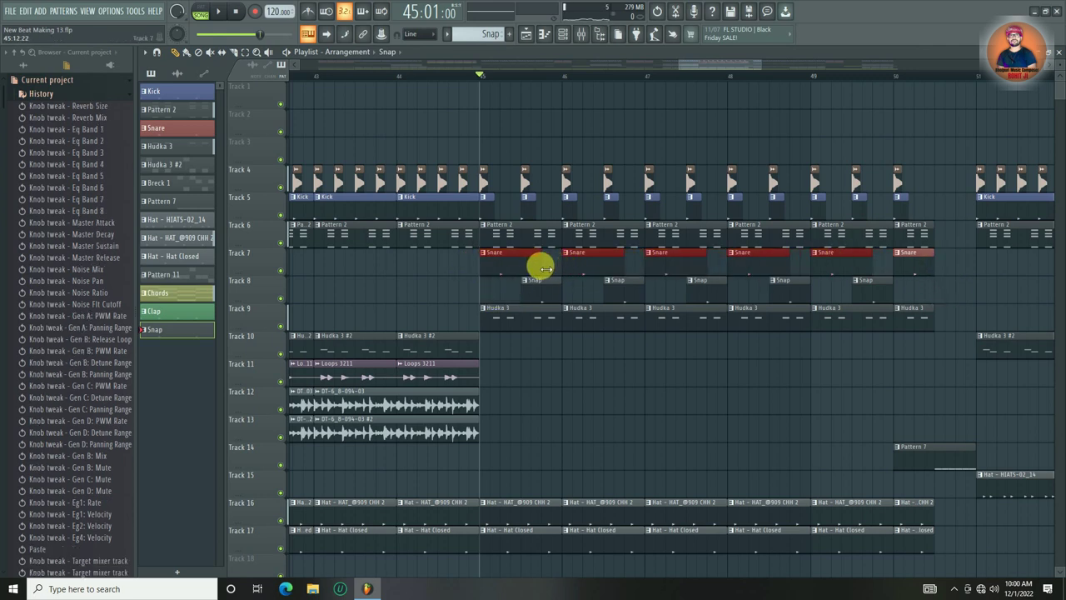
pyautogui.click(608, 384)
pyautogui.press('space')
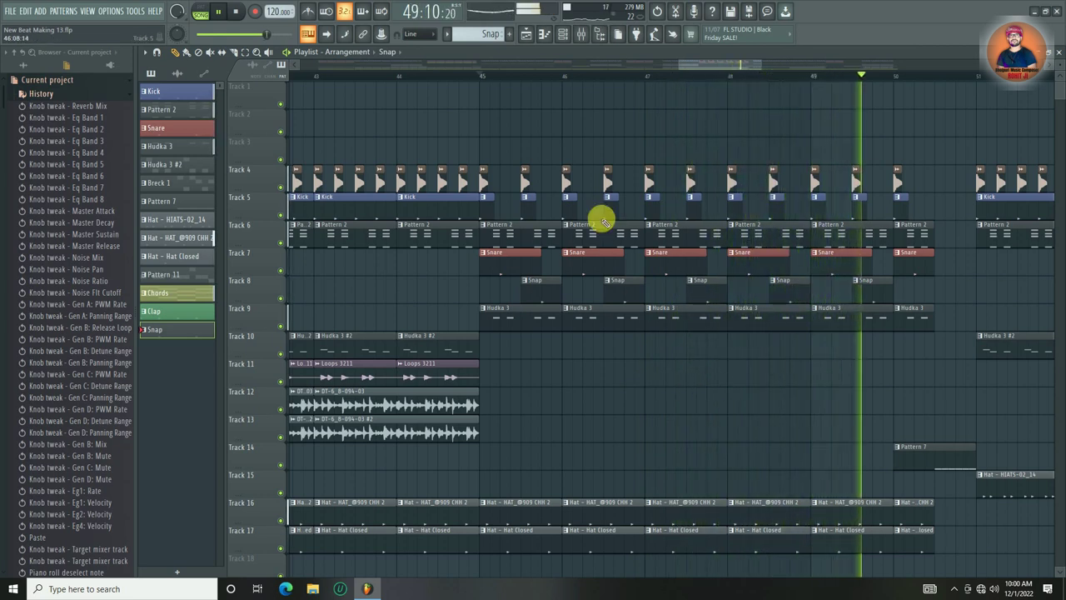
pyautogui.scroll(-3, 631, 80)
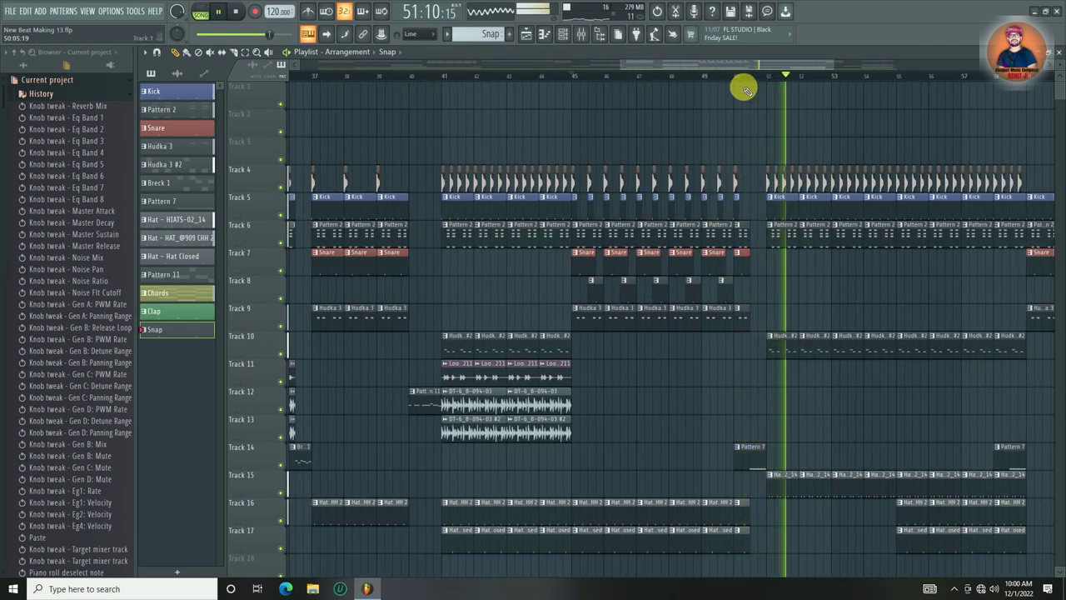
pyautogui.scroll(-4, 745, 83)
pyautogui.press('space')
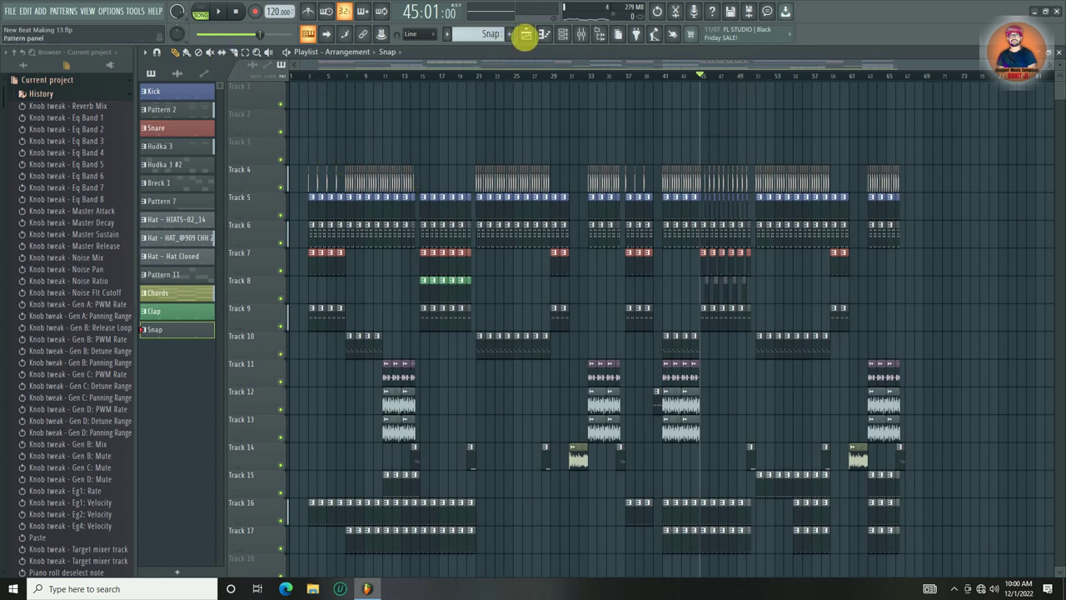
# - Add an FL Keys instrument channel to the Channel rack and return to the Playlist
pyautogui.click(567, 36)
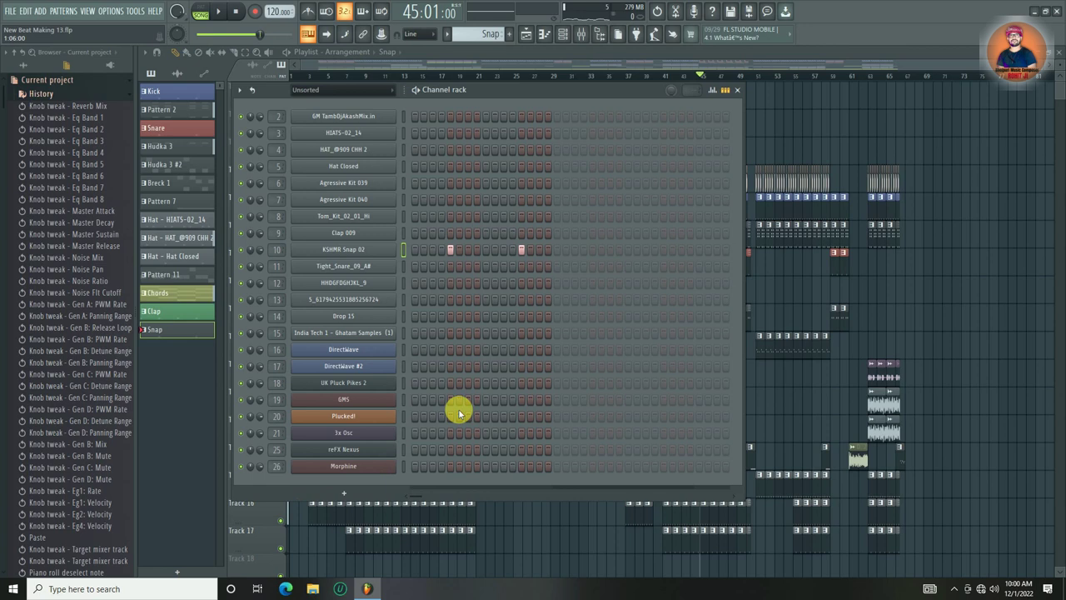
pyautogui.click(348, 495)
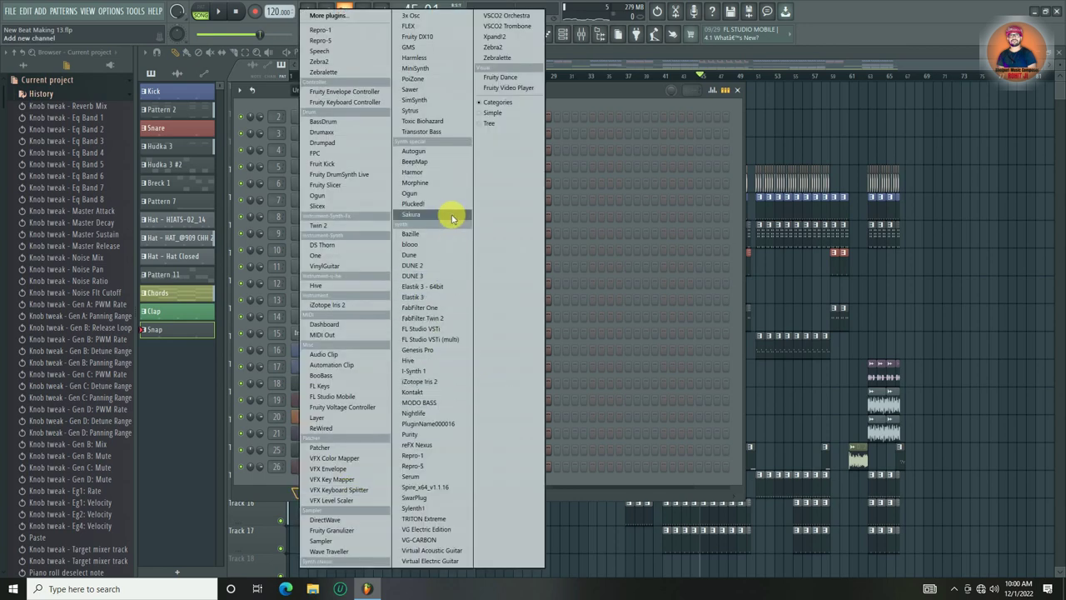
pyautogui.click(356, 386)
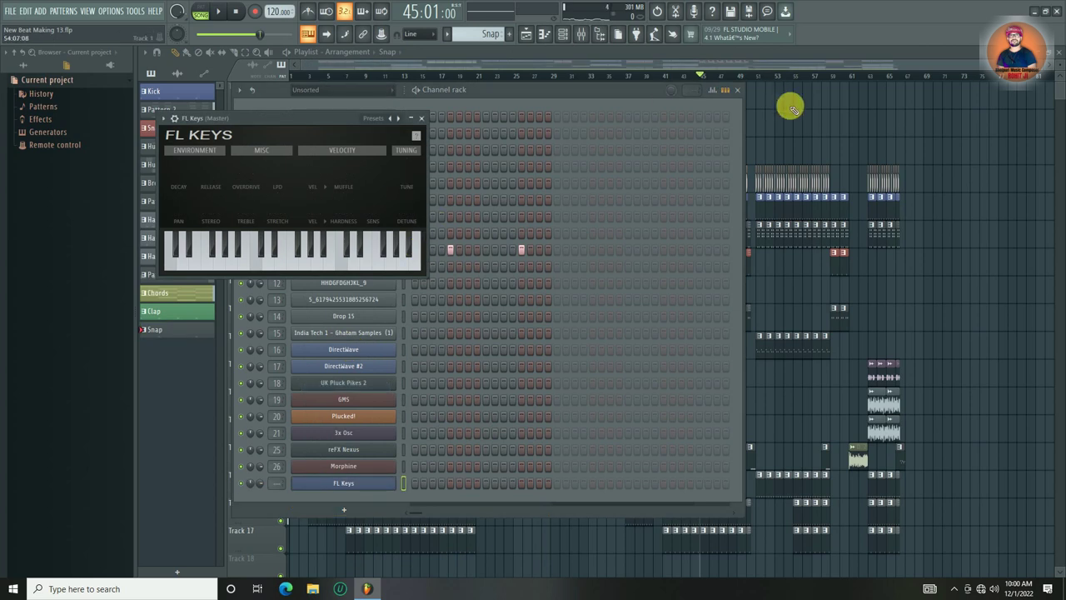
pyautogui.click(756, 112)
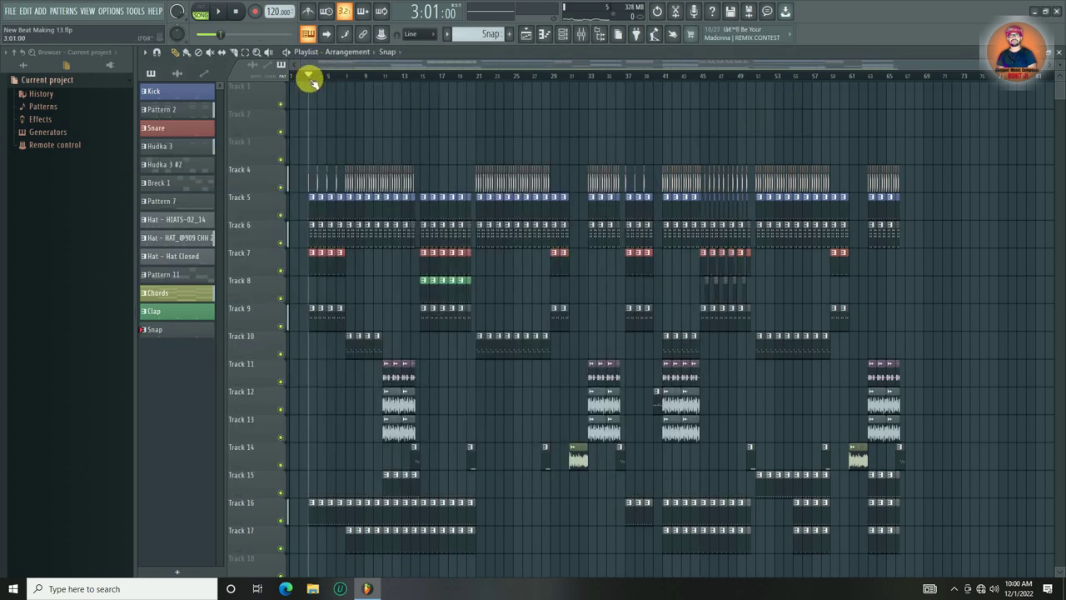
# - Move all Playlist clips down three tracks so that the Kick clips start on Track 8, then clear the selection
pyautogui.scroll(5, 311, 81)
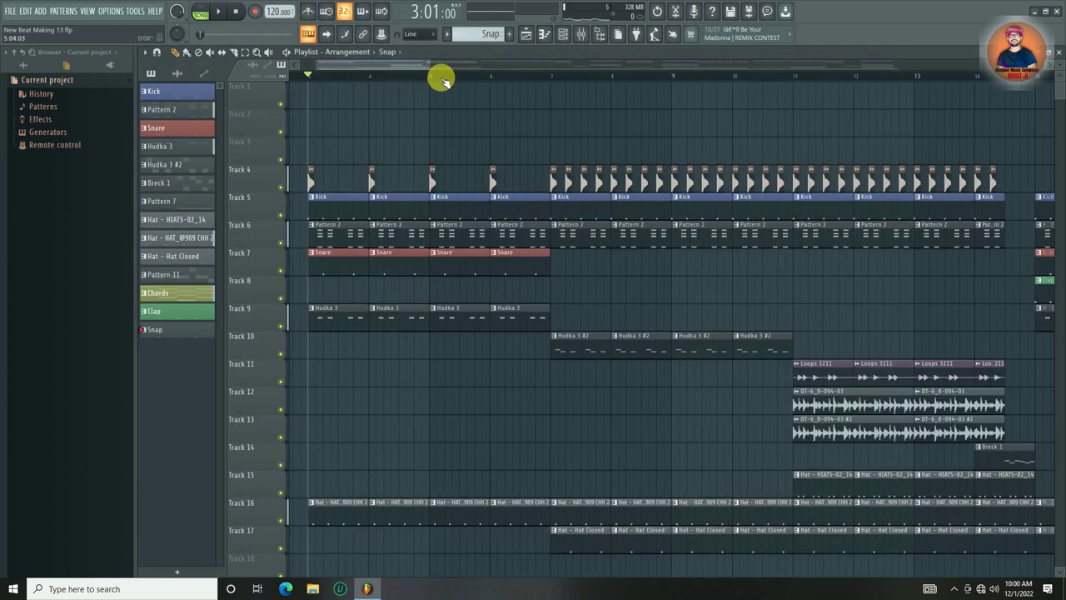
pyautogui.hotkey('ctrl', 'a')
pyautogui.hotkey('shift', 'Down')
pyautogui.hotkey('shift', 'Down')
pyautogui.hotkey('shift', 'Down')
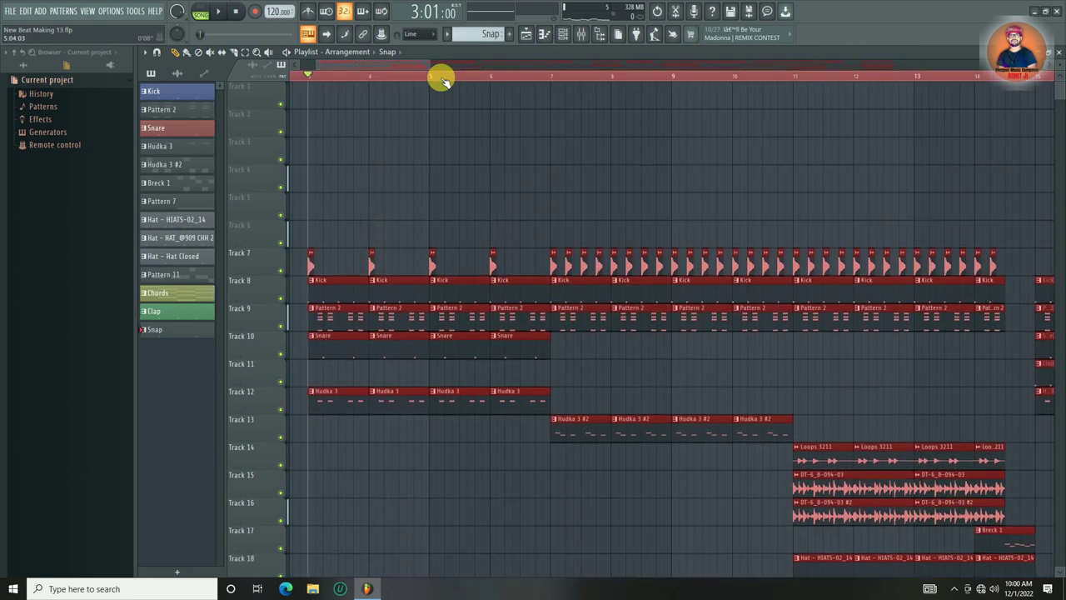
pyautogui.keyDown('ctrl'); pyautogui.click(439, 178); pyautogui.keyUp('ctrl')
# - Place a Pattern 15 clip on Track 3 from bar 3 to bar 7 and open the FL Keys piano roll
pyautogui.scroll(2, 342, 66)
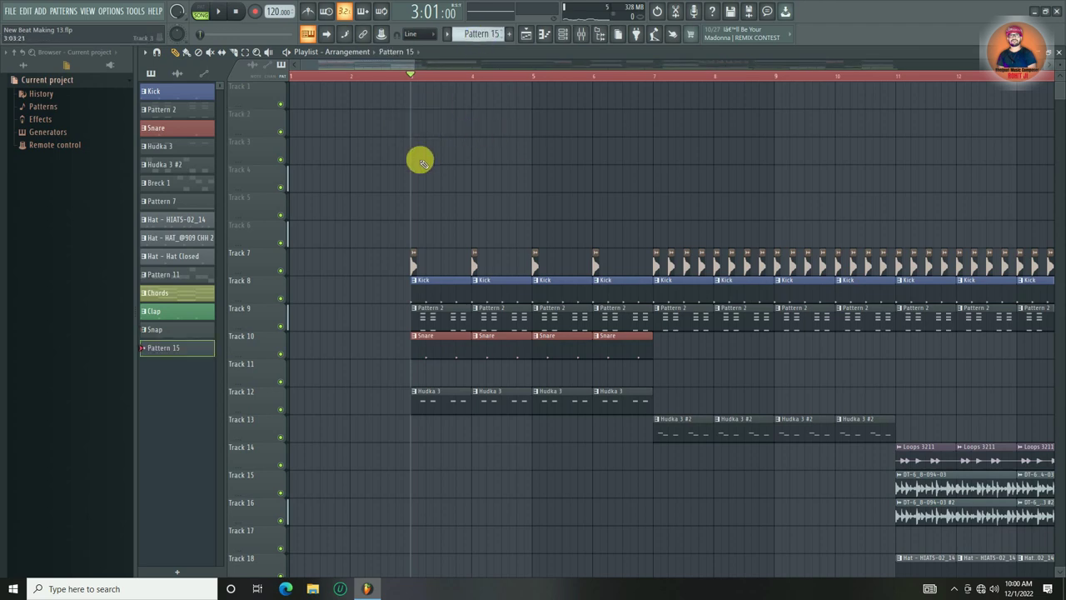
pyautogui.click(415, 147)
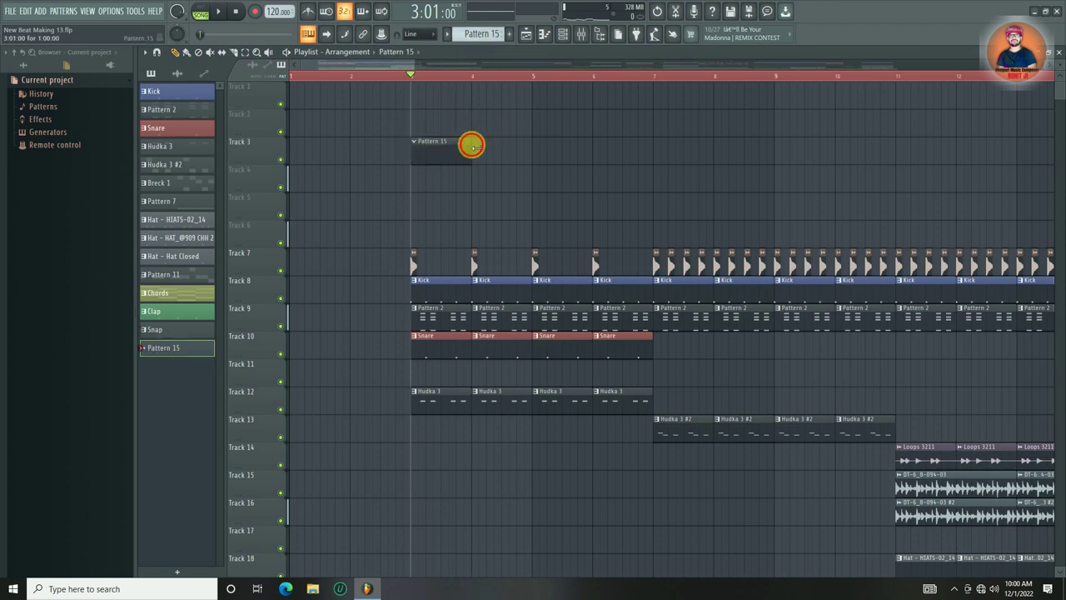
pyautogui.moveTo(471, 146); pyautogui.dragTo(669, 150)
pyautogui.press('space')
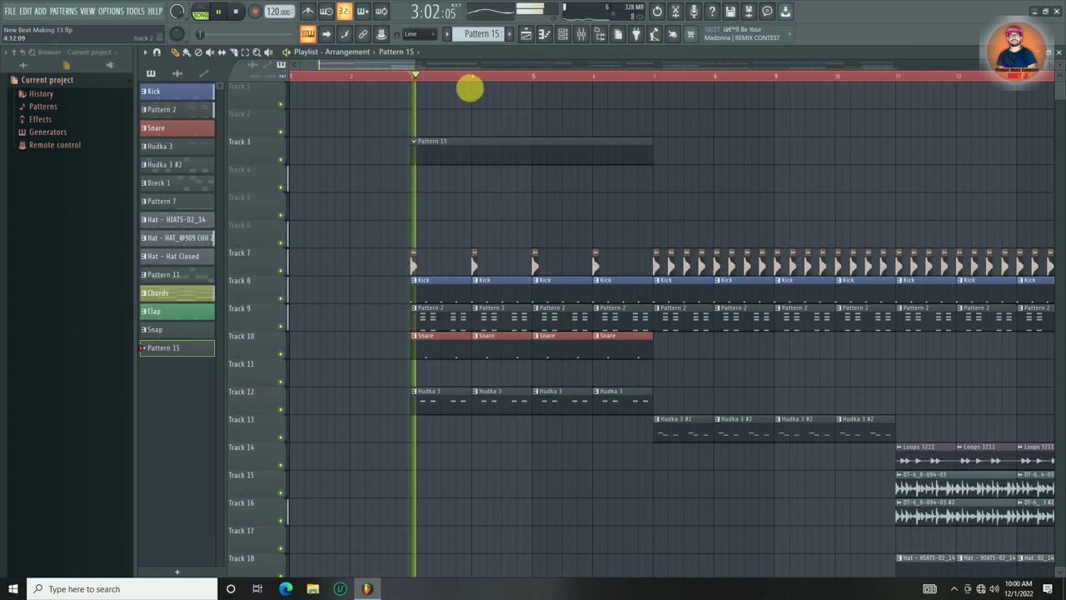
pyautogui.click(544, 36)
pyautogui.press('space')
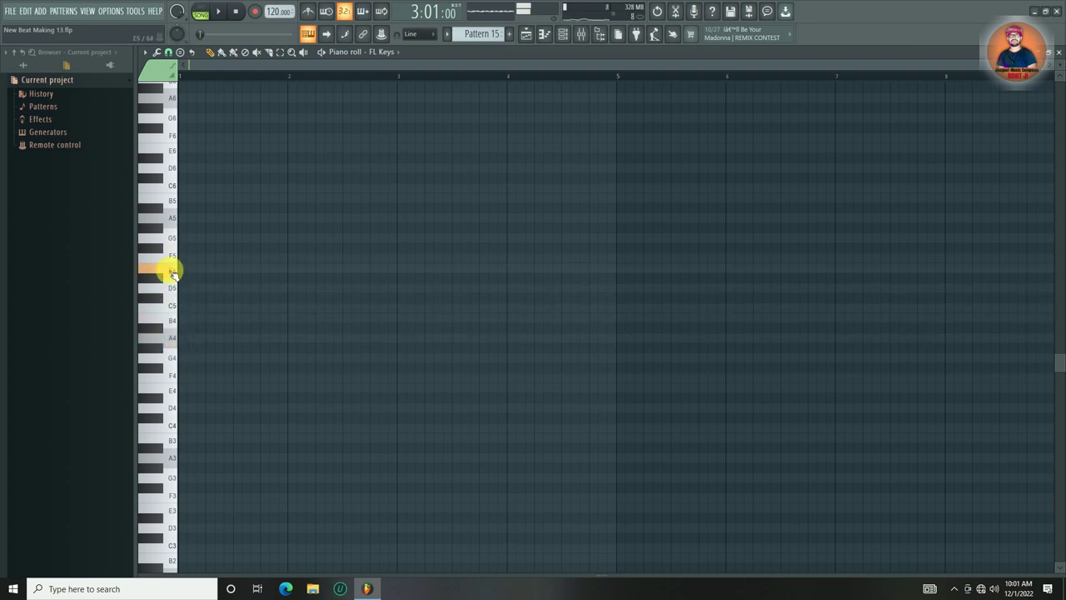
# - Draw four consecutive A4 notes, each 1/3 beat long, from the start of bar 1 in the piano roll
pyautogui.moveTo(172, 350); pyautogui.dragTo(171, 338)
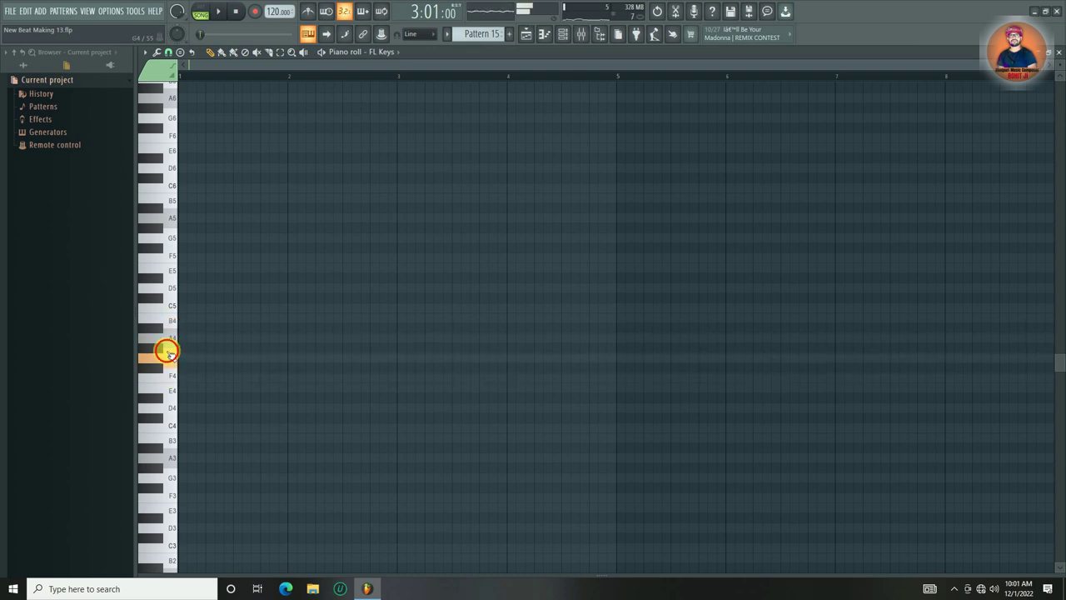
pyautogui.click(176, 338)
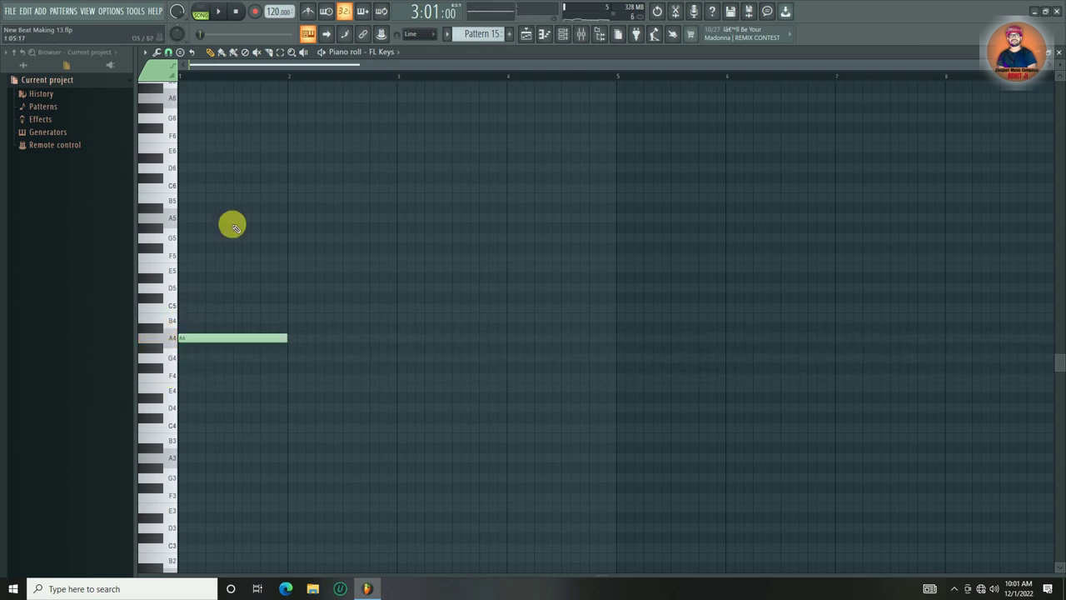
pyautogui.scroll(4, 207, 71)
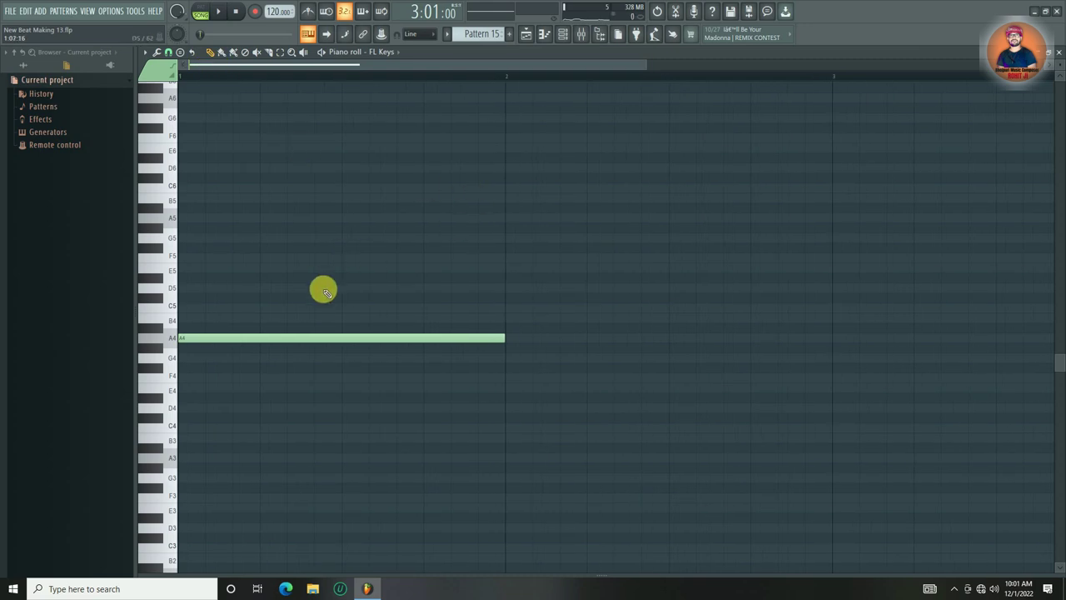
pyautogui.moveTo(505, 339); pyautogui.dragTo(217, 340)
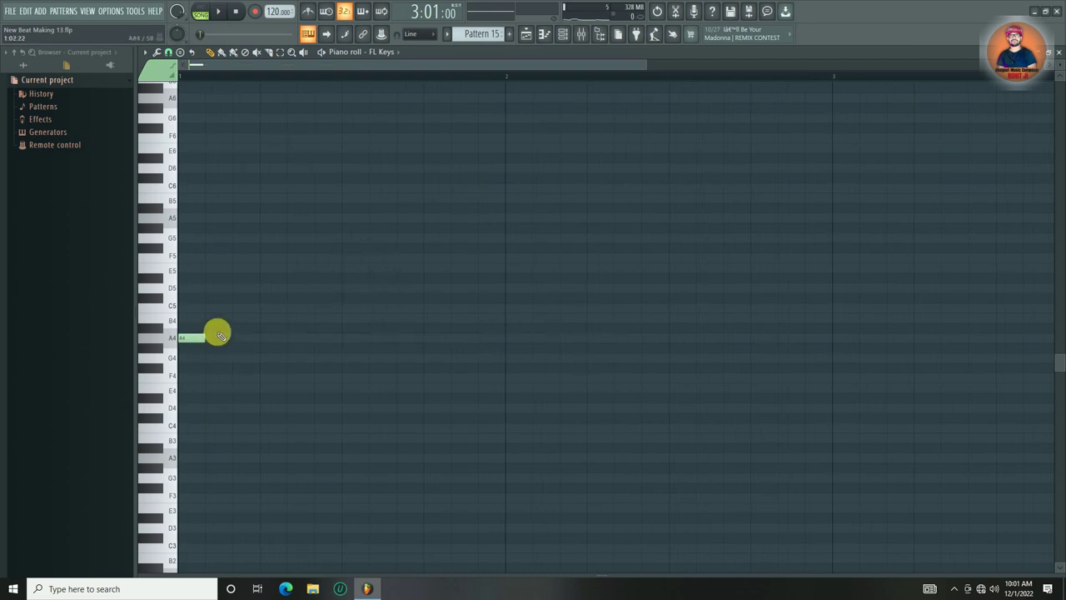
pyautogui.click(222, 341)
pyautogui.click(249, 341)
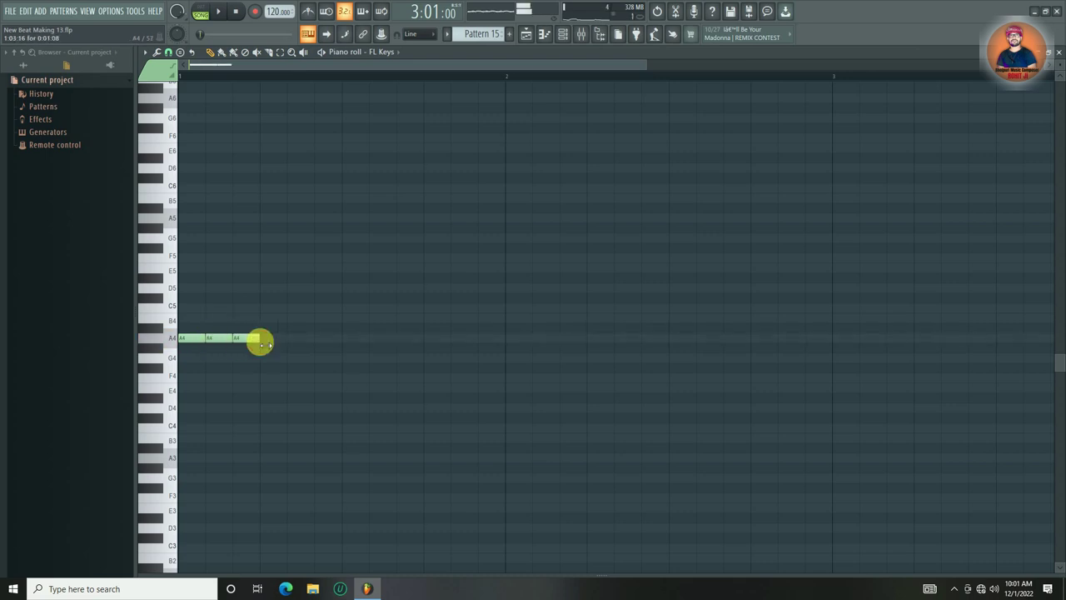
pyautogui.click(275, 340)
# - Duplicate the four A4 notes twice to fill bar 1 and clear the selection
pyautogui.moveTo(336, 305); pyautogui.dragTo(109, 379)
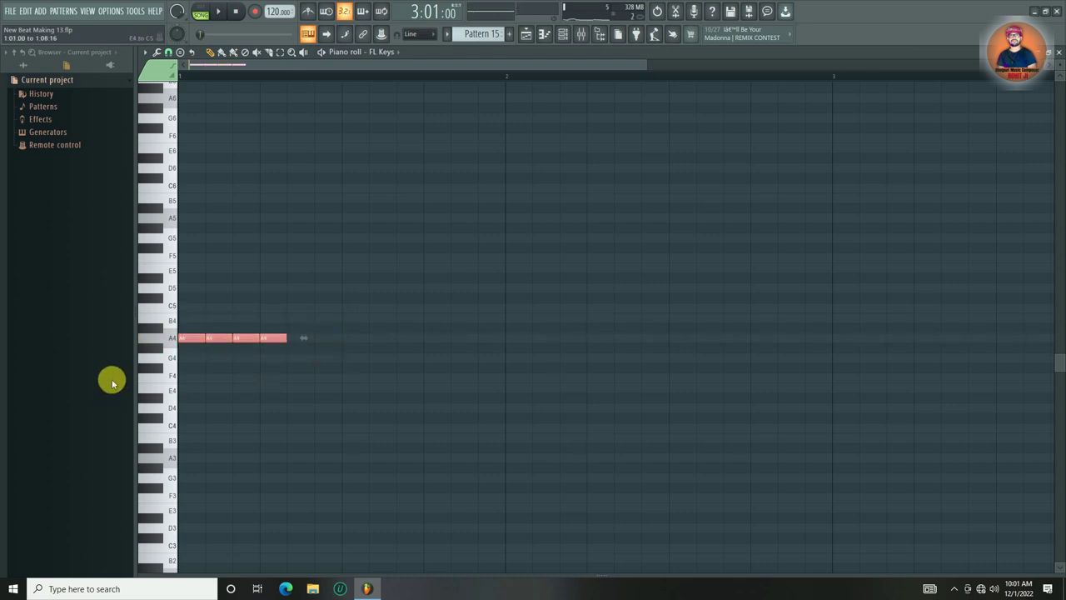
pyautogui.hotkey('ctrl', 'b')
pyautogui.hotkey('ctrl', 'b')
pyautogui.keyDown('ctrl'); pyautogui.click(527, 270); pyautogui.keyUp('ctrl')
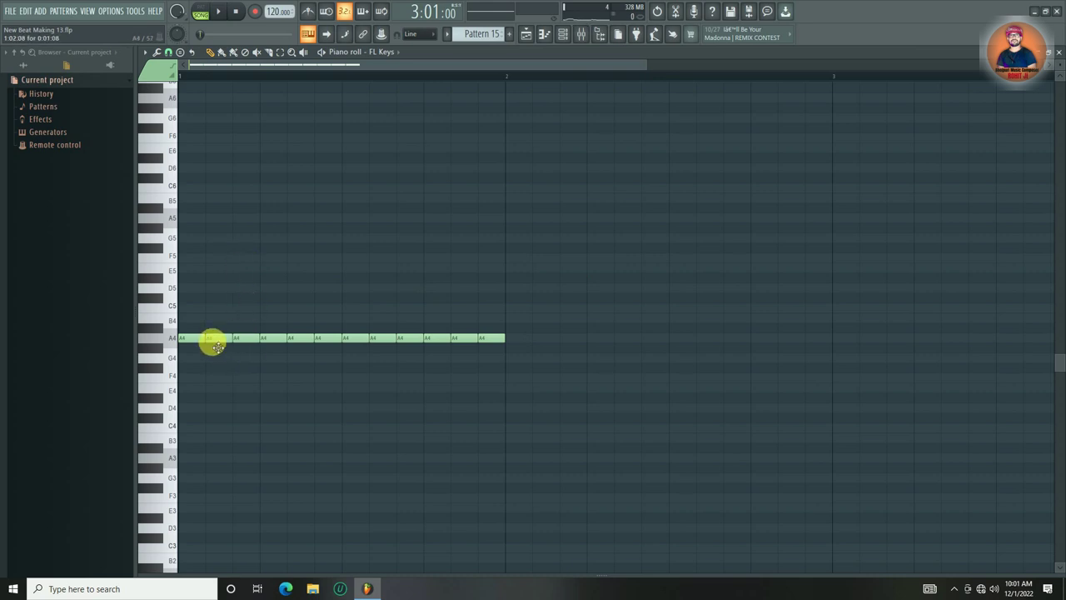
# - Shift notes in bar 1 to B4 and G4 to form a repeating A4, B4, A4, G4 melody and play it
pyautogui.moveTo(214, 343); pyautogui.dragTo(298, 318)
pyautogui.click(297, 339)
pyautogui.moveTo(350, 339); pyautogui.dragTo(466, 318)
pyautogui.press('space')
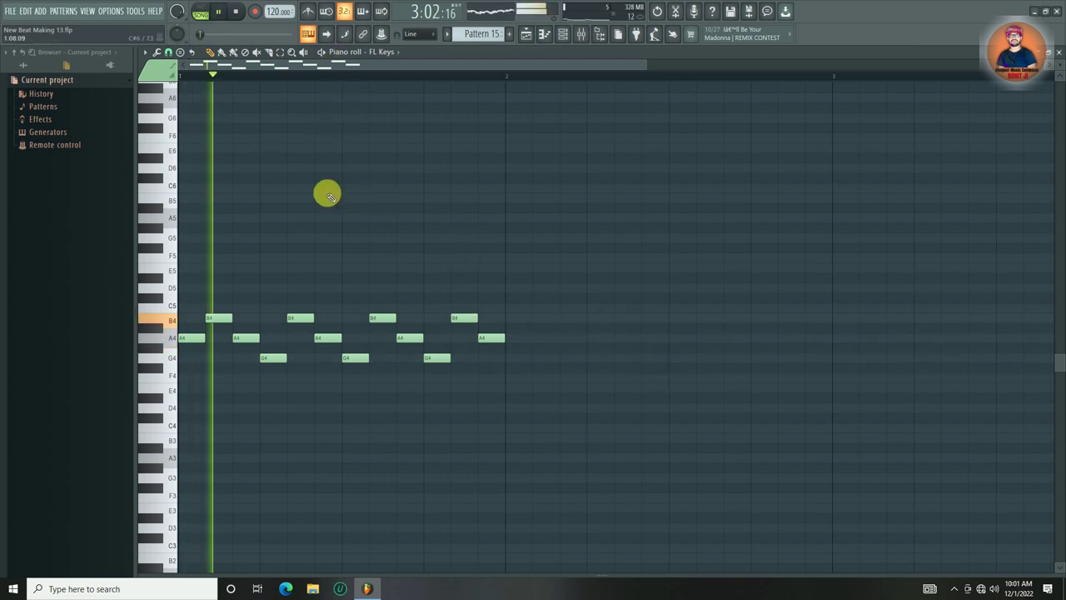
pyautogui.scroll(-3, 361, 76)
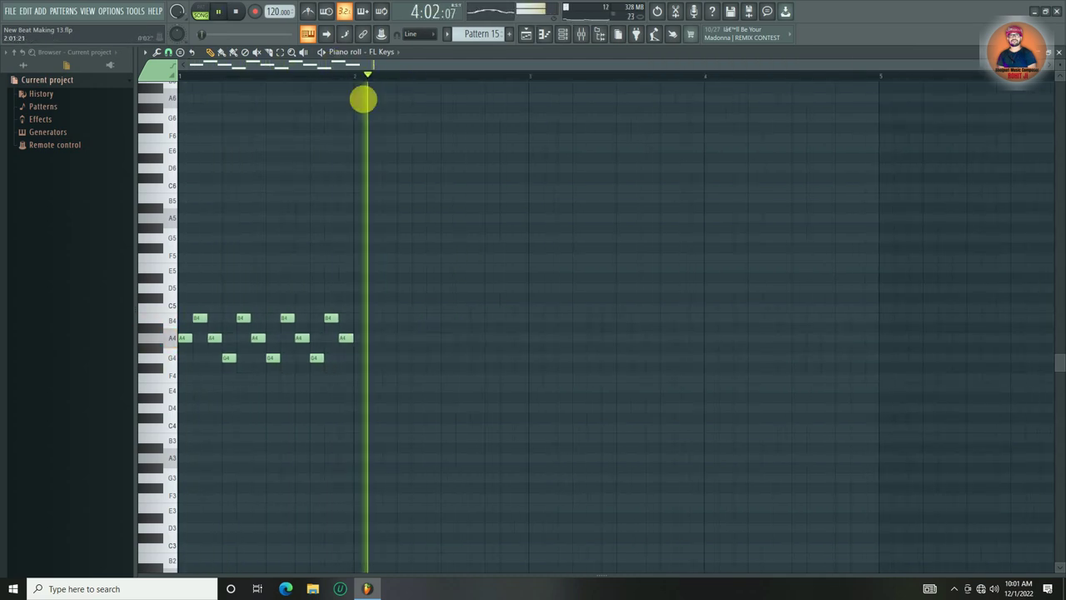
pyautogui.press('space')
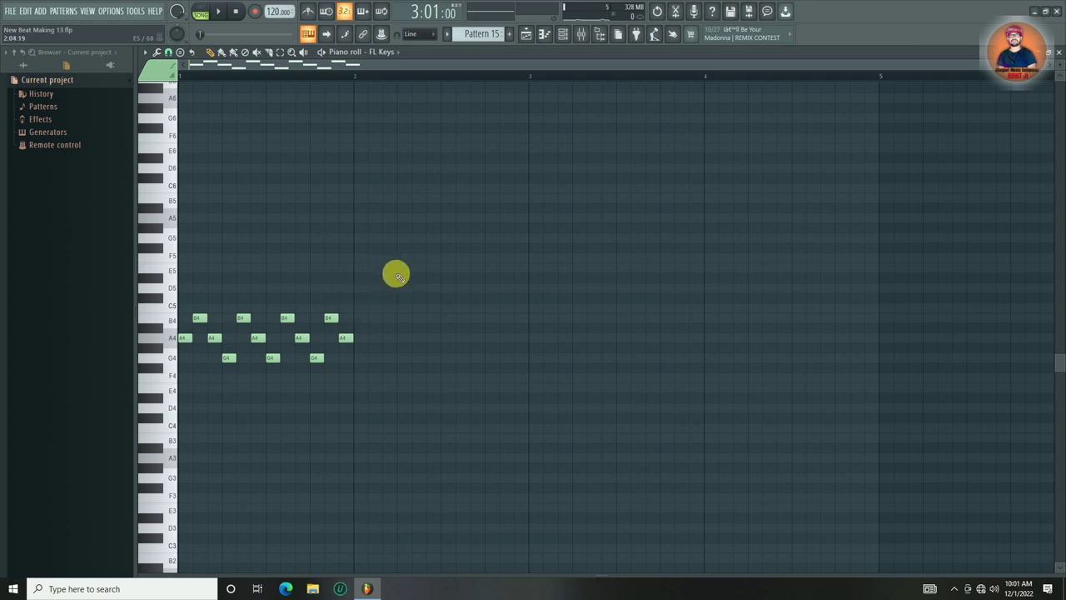
# - Try a descending C5, B4, A4, G4 run at the start of bar 2 with the snap set to 1/4 beat
pyautogui.click(168, 52)
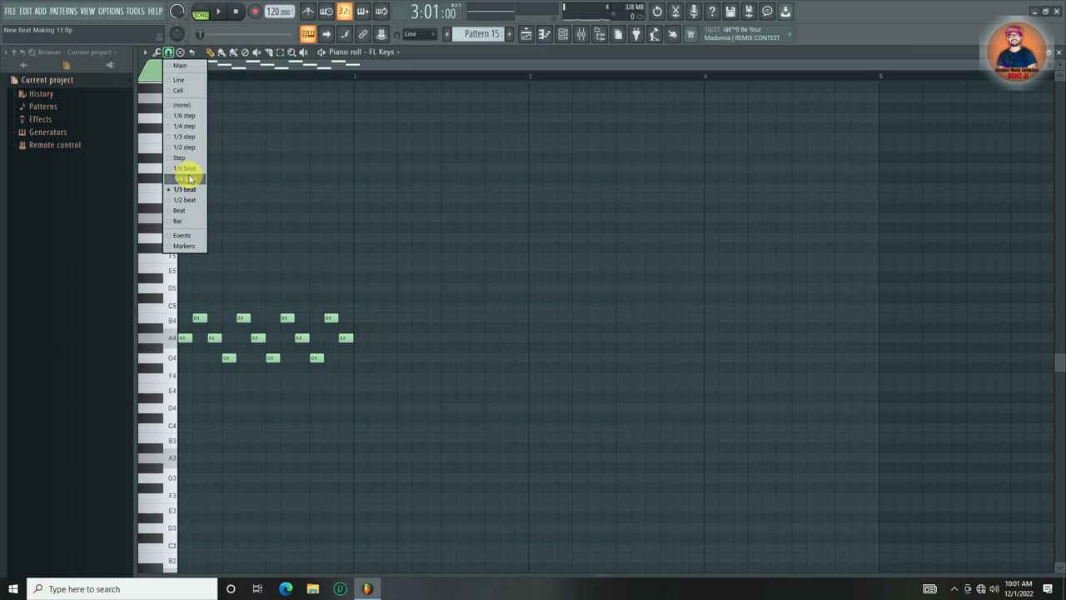
pyautogui.click(185, 179)
pyautogui.click(359, 307)
pyautogui.click(370, 317)
pyautogui.click(380, 337)
pyautogui.click(392, 358)
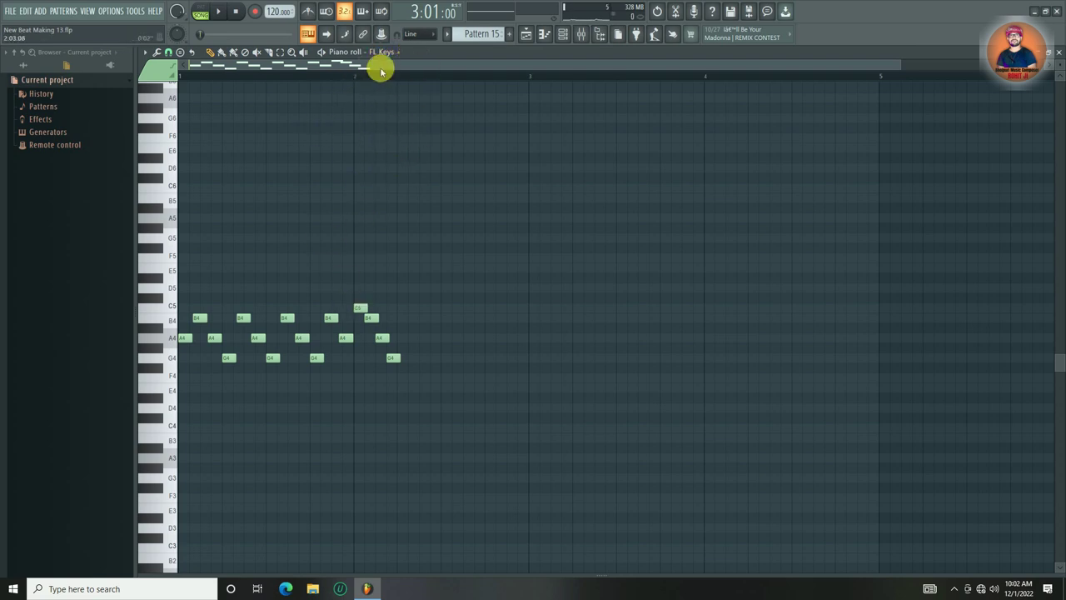
# - Delete the trial notes in bar 2 and set the snap back to 1/3 beat
pyautogui.rightClick(371, 318)
pyautogui.rightClick(381, 337)
pyautogui.rightClick(392, 357)
pyautogui.click(168, 52)
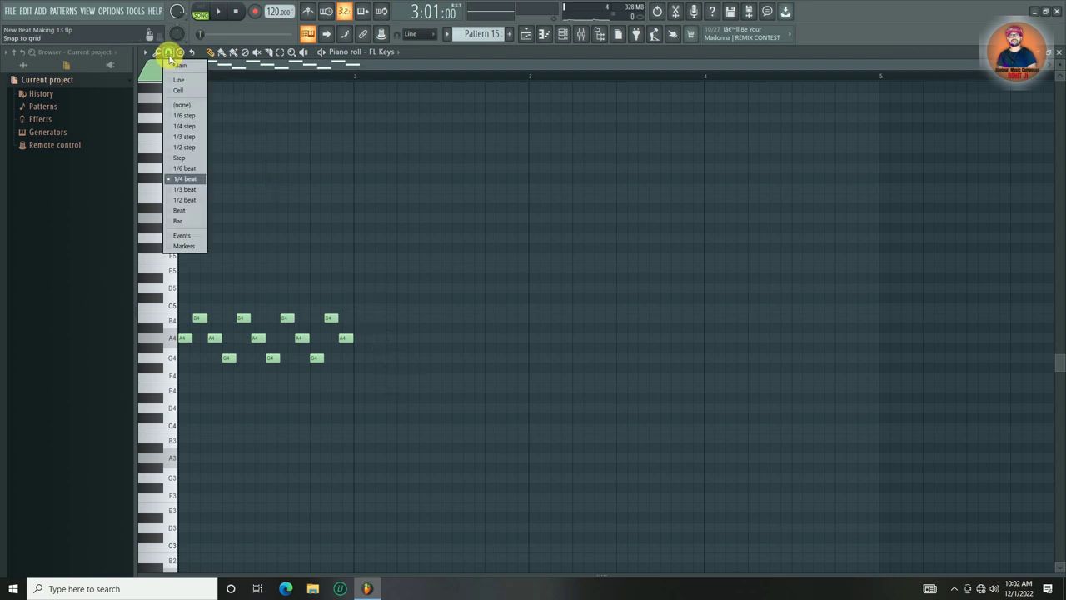
pyautogui.click(190, 200)
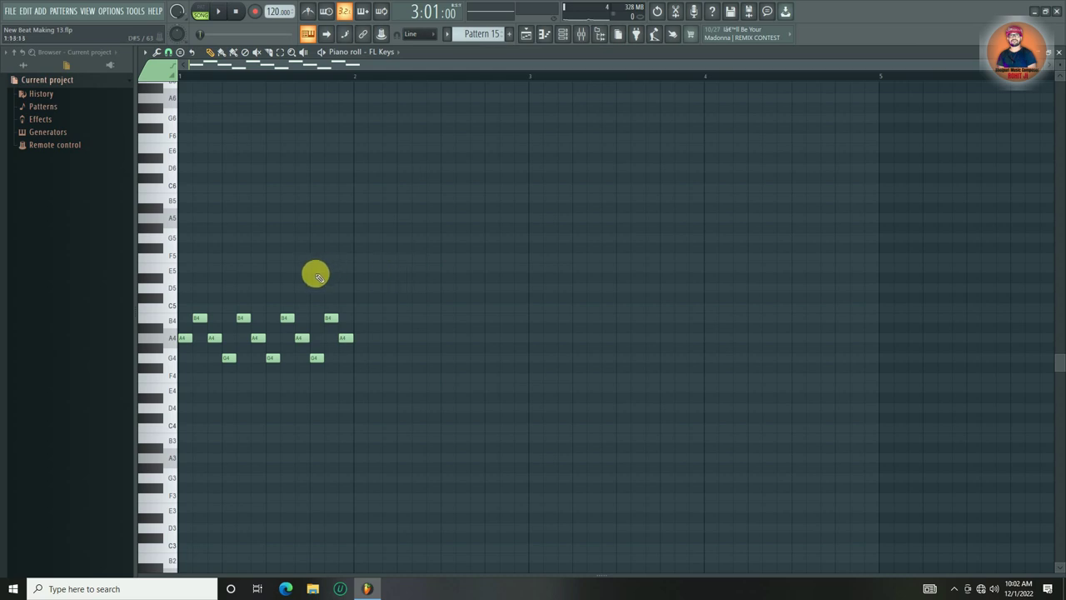
# - Draw a bar 2 melody of 1/3-beat notes C5, B4, D5, C5, B4, A4, E5, D5, C5 and D5, leaving gaps between phrases
pyautogui.press('space')
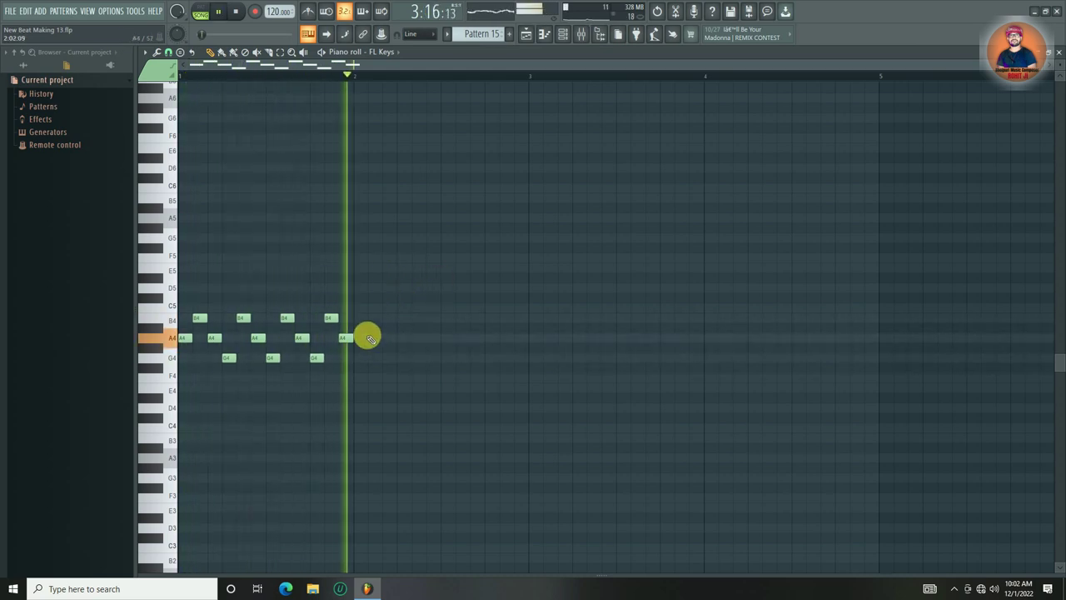
pyautogui.press('space')
pyautogui.click(356, 310)
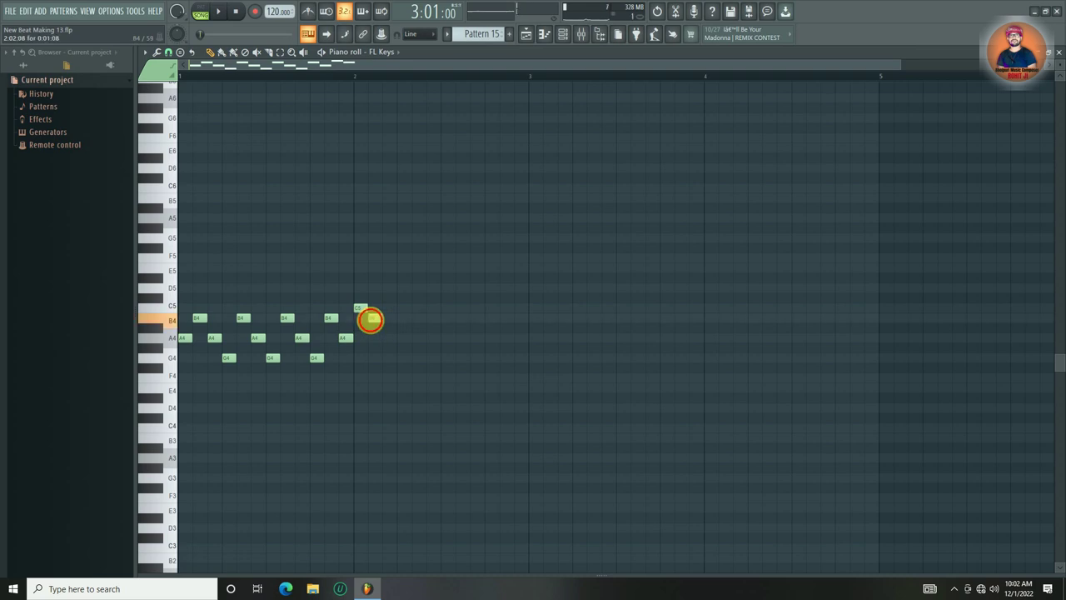
pyautogui.click(402, 288)
pyautogui.click(415, 298)
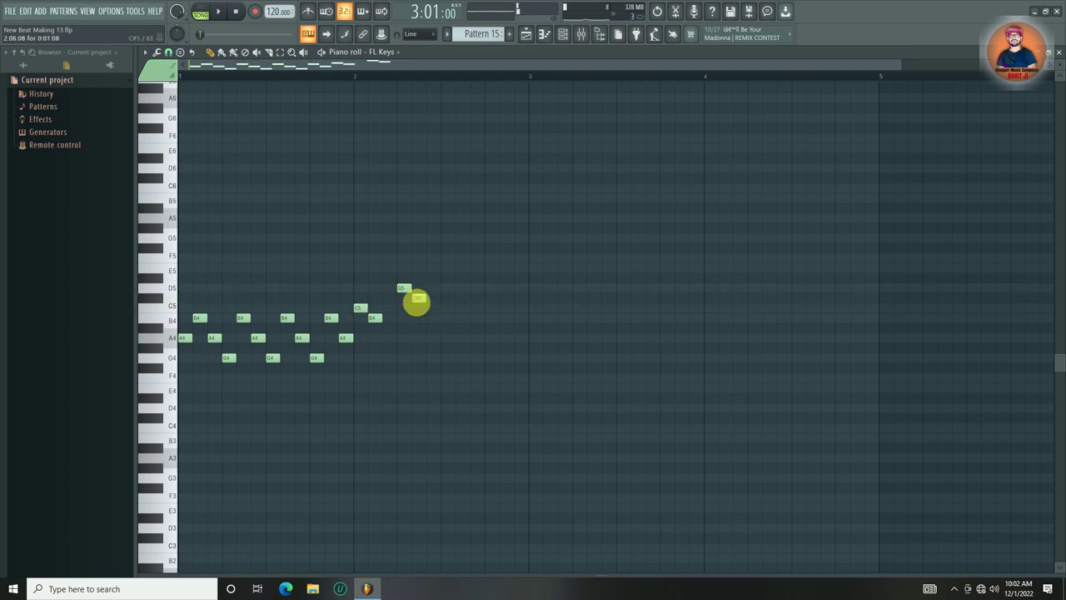
pyautogui.moveTo(421, 310); pyautogui.dragTo(484, 283)
pyautogui.click(447, 317)
pyautogui.click(457, 337)
pyautogui.click(488, 288)
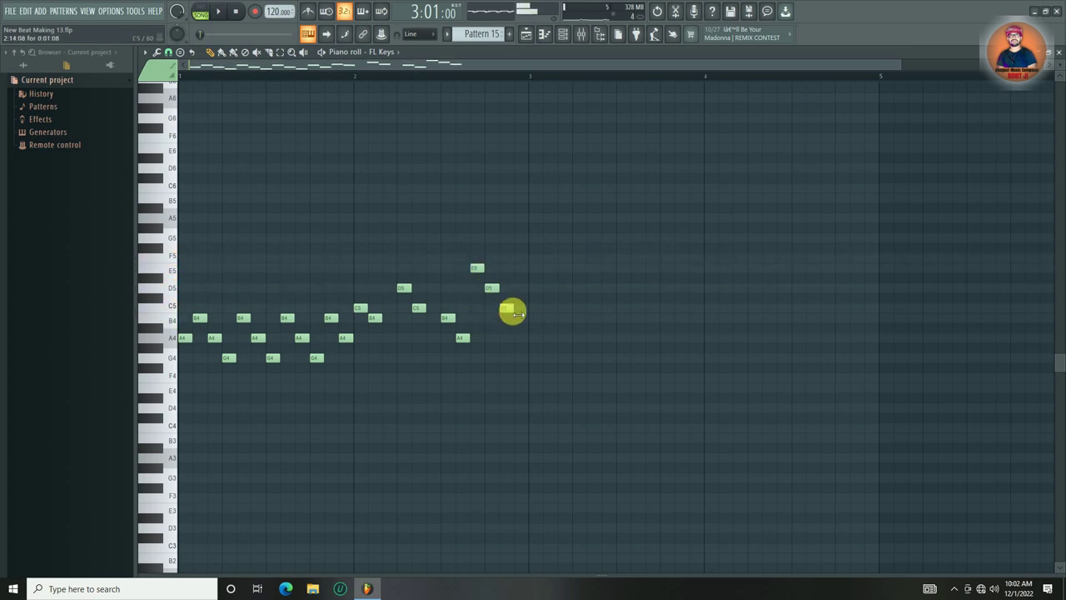
# - Duplicate the two-bar FL Keys melody into bars 3 and 4 and play it through
pyautogui.press('space')
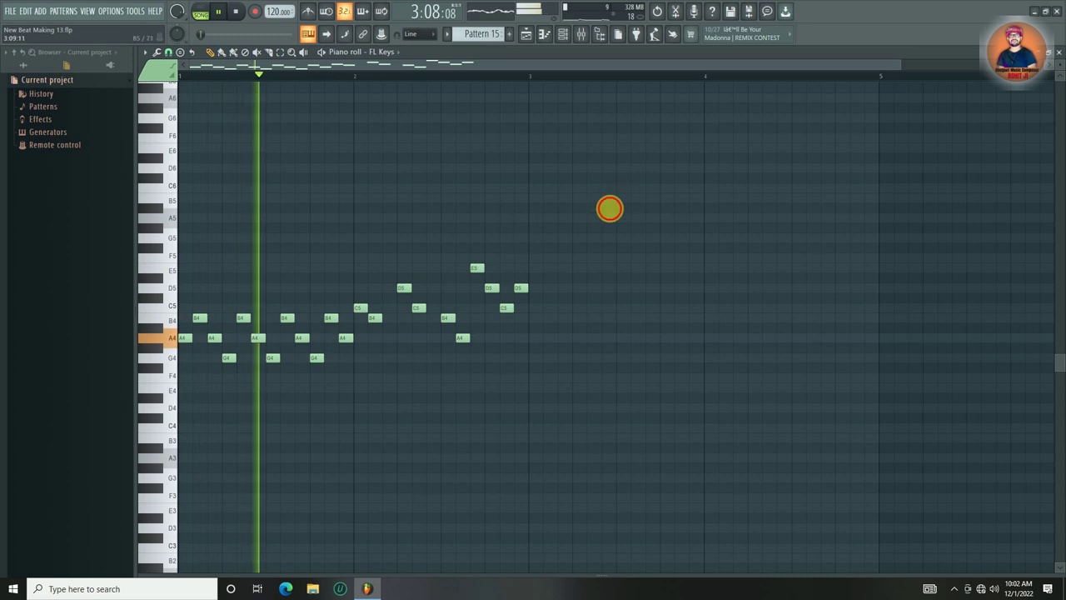
pyautogui.hotkey('ctrl', 'a')
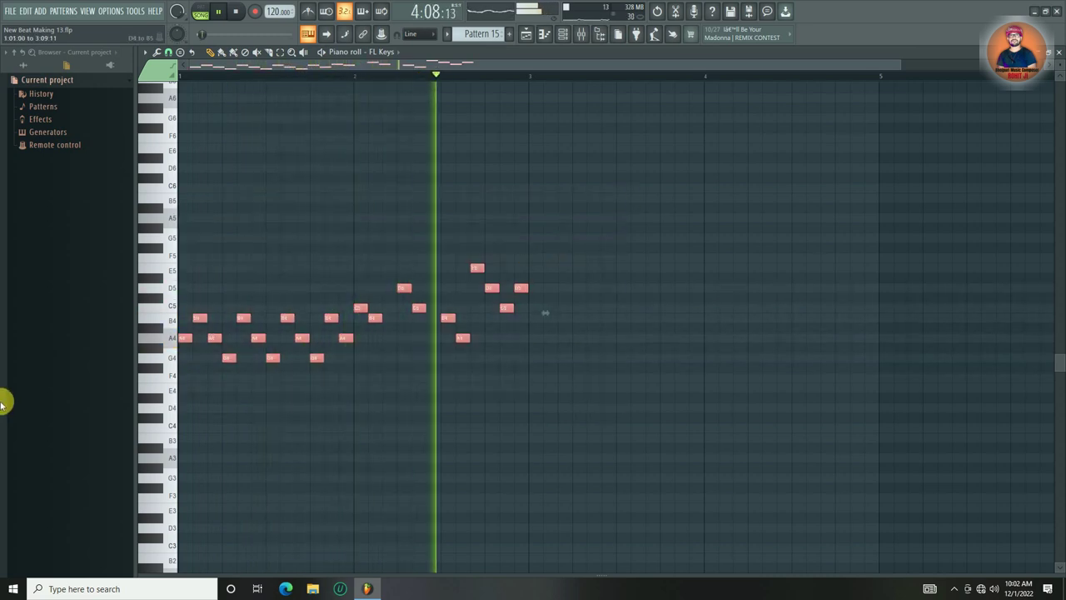
pyautogui.hotkey('ctrl', 'b')
pyautogui.click(512, 220)
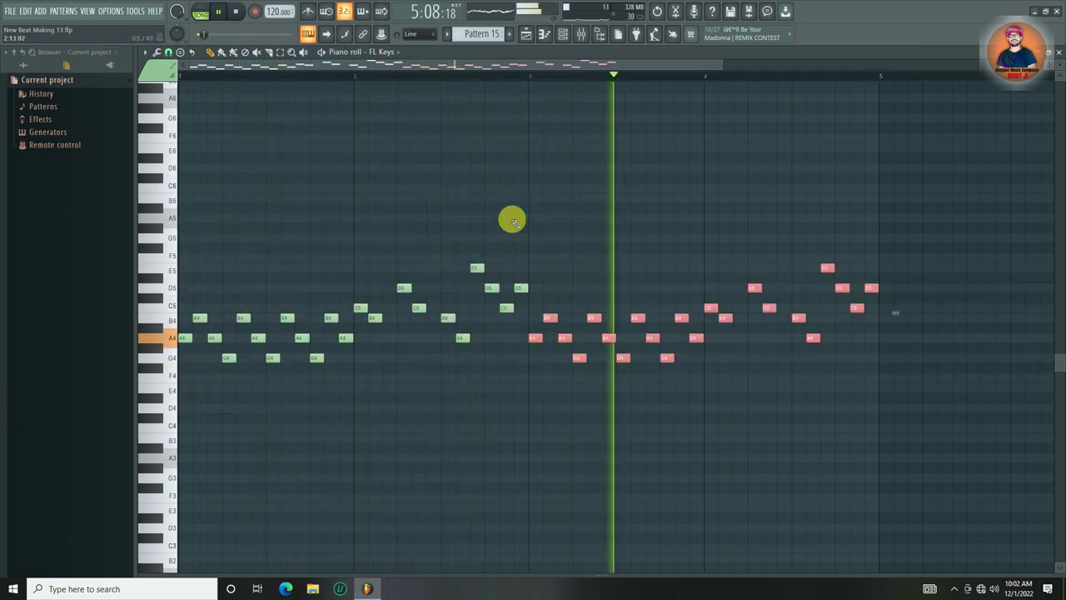
pyautogui.scroll(-2, 593, 77)
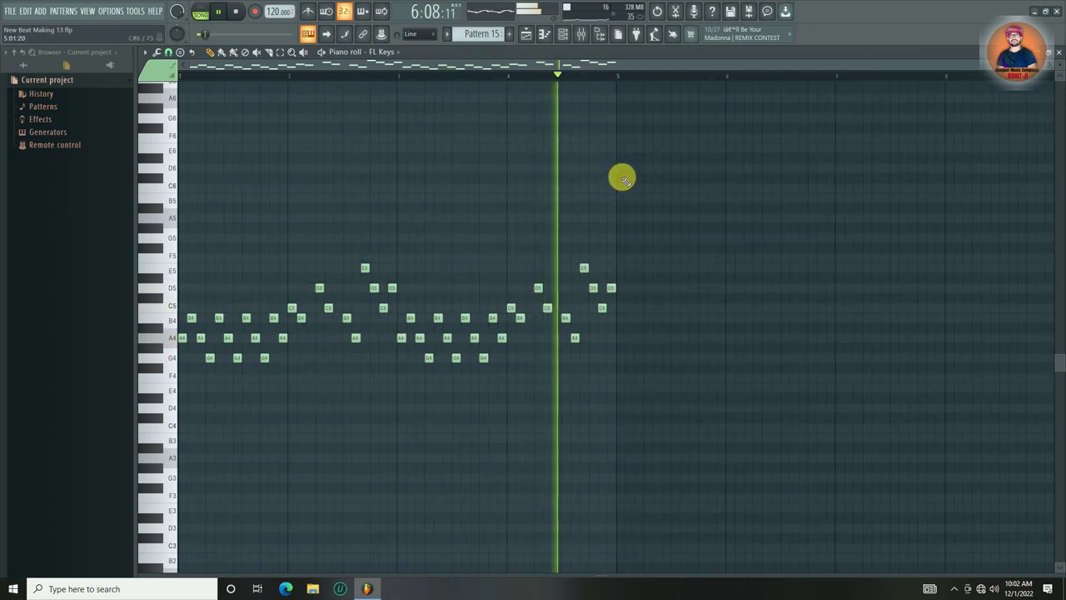
pyautogui.press('space')
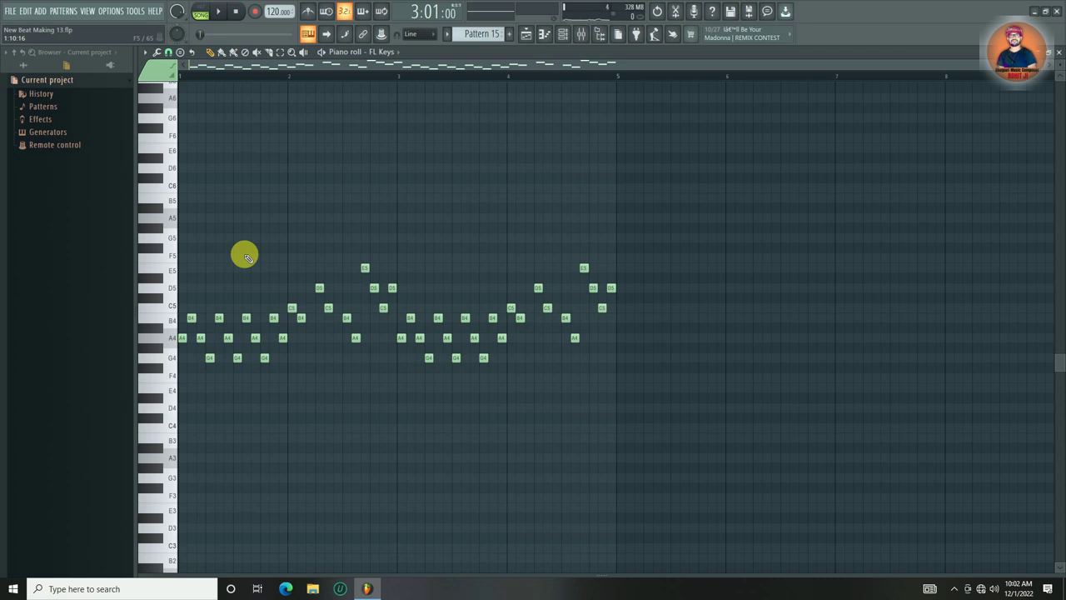
# - Add a DUNE 2 synth channel to the project
pyautogui.click(563, 34)
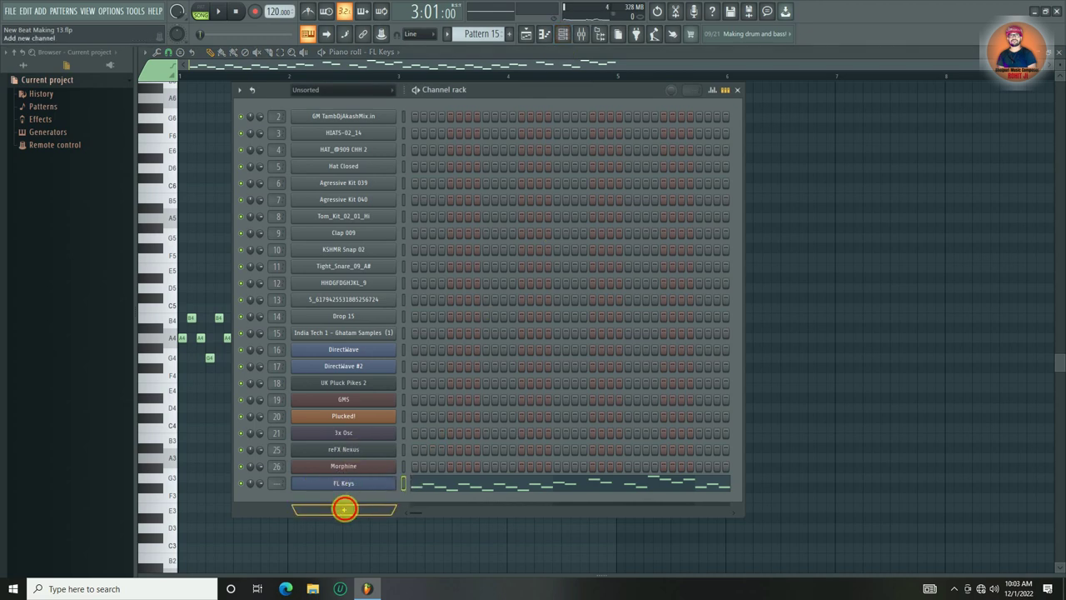
pyautogui.click(344, 509)
pyautogui.click(446, 268)
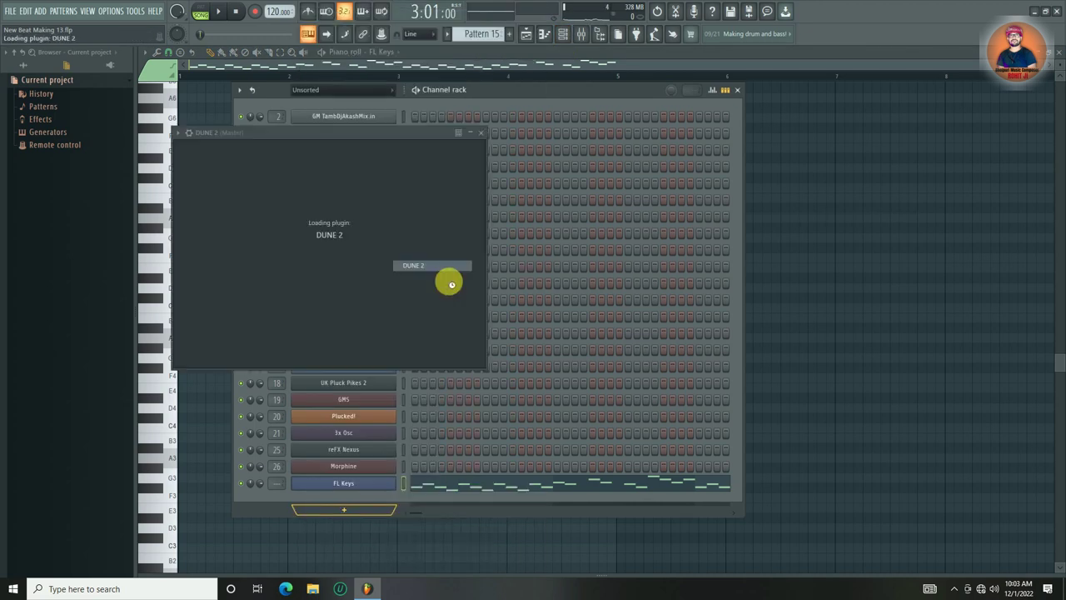
pyautogui.click(179, 132)
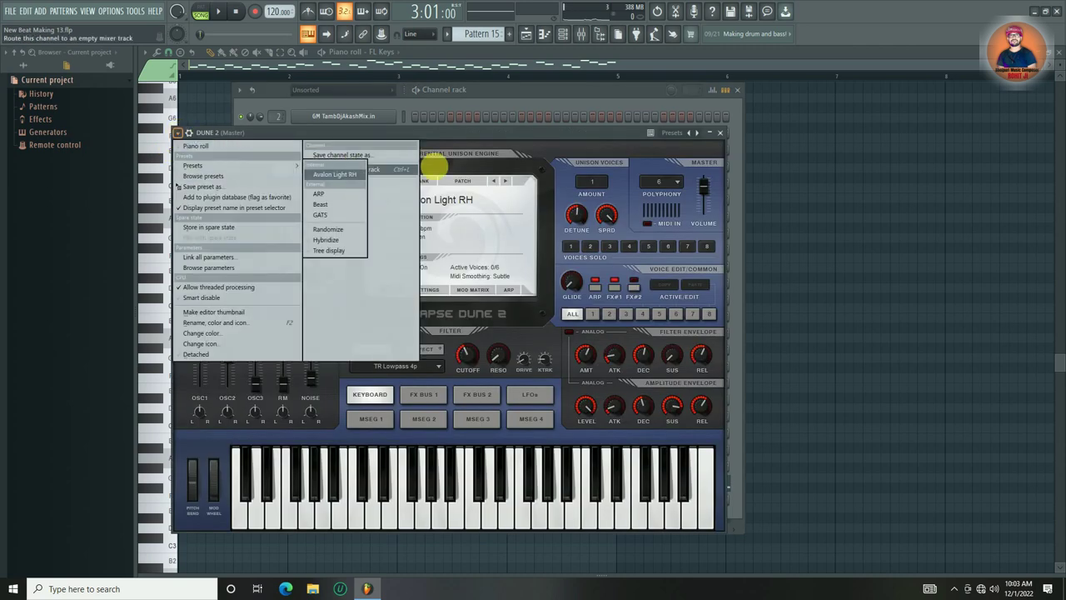
pyautogui.click(478, 129)
# - Load the patch 008: Classic Saw MK from a Factory soundbank in DUNE 2
pyautogui.click(414, 183)
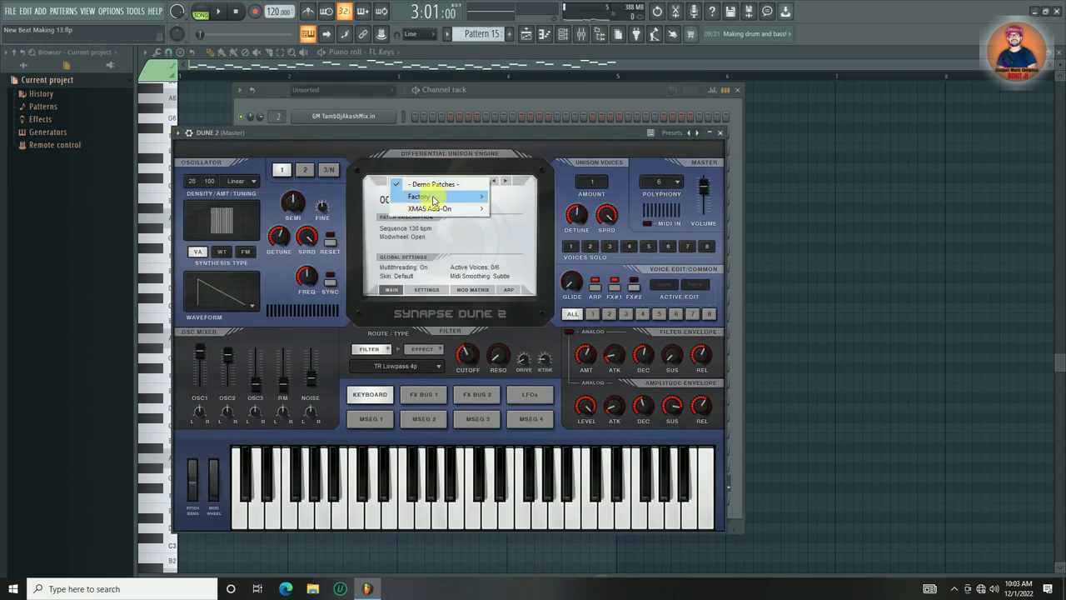
pyautogui.moveTo(418, 197)
pyautogui.click(538, 269)
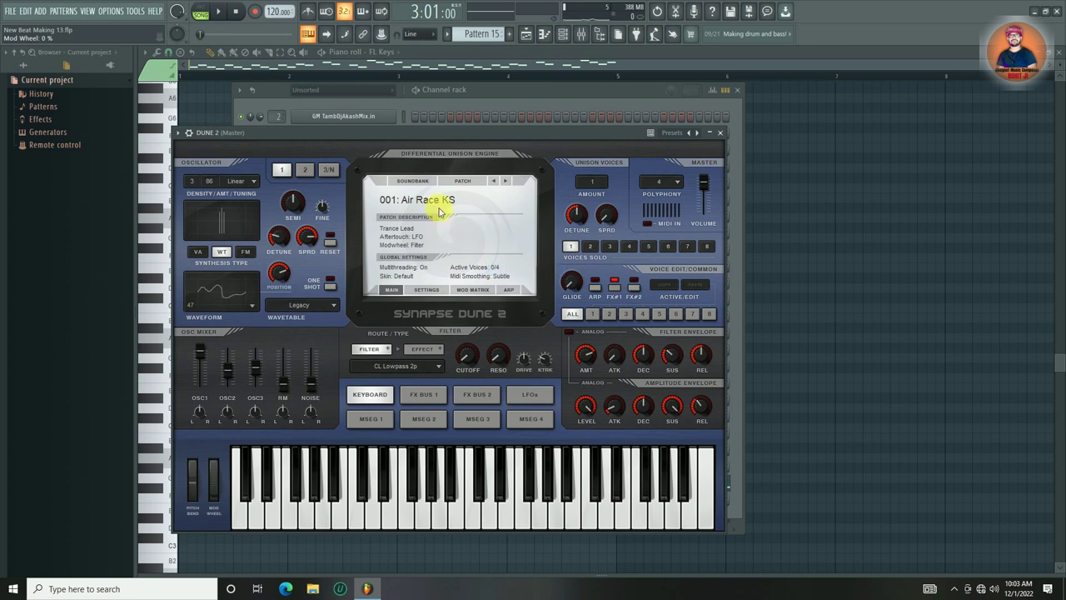
pyautogui.click(435, 206)
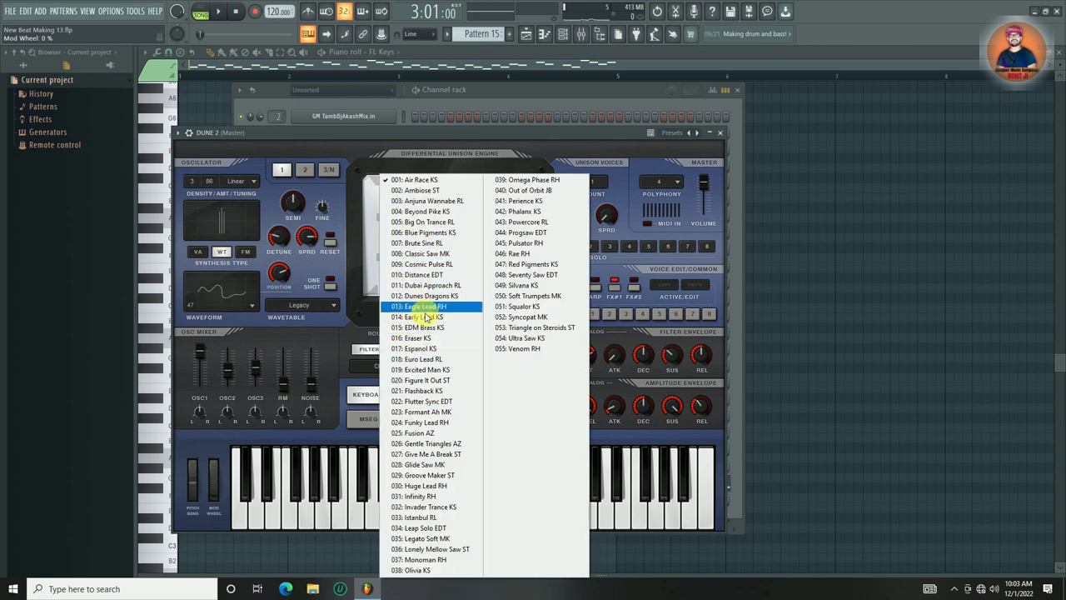
pyautogui.click(416, 254)
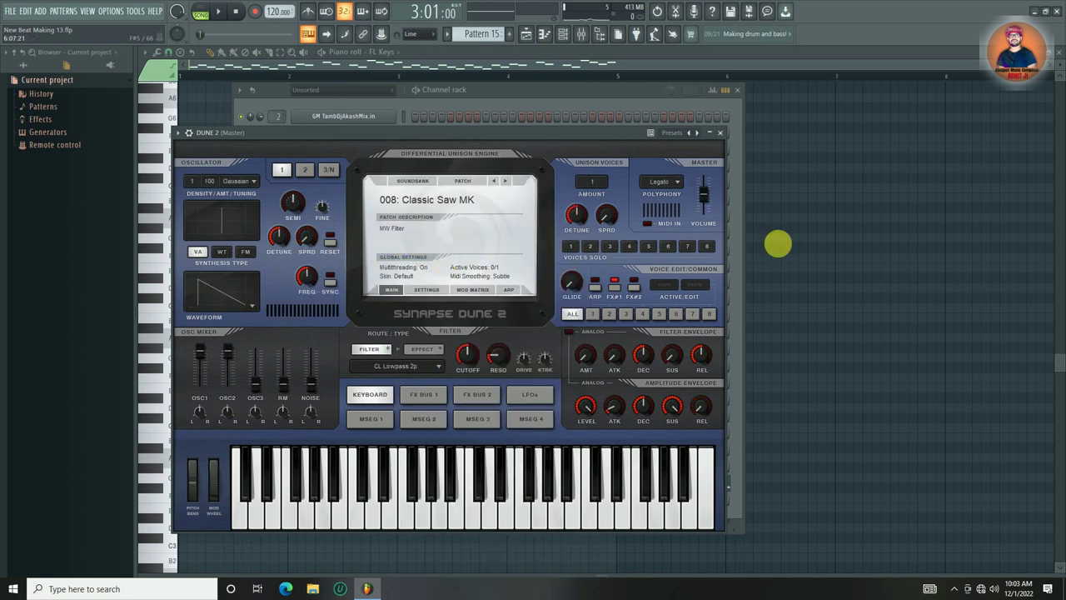
# - Cut the melody from the FL Keys channel, paste it into the DUNE 2 channel and play it briefly
pyautogui.click(494, 88)
pyautogui.rightClick(356, 484)
pyautogui.click(517, 419)
pyautogui.rightClick(354, 503)
pyautogui.click(520, 440)
pyautogui.rightClick(930, 308)
pyautogui.press('space')
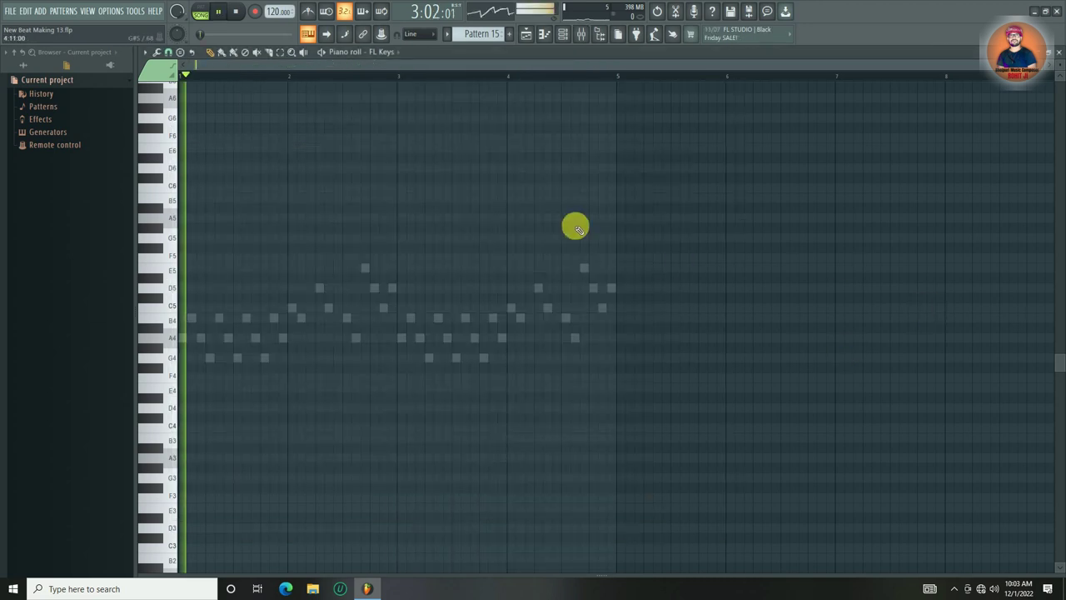
pyautogui.press('space')
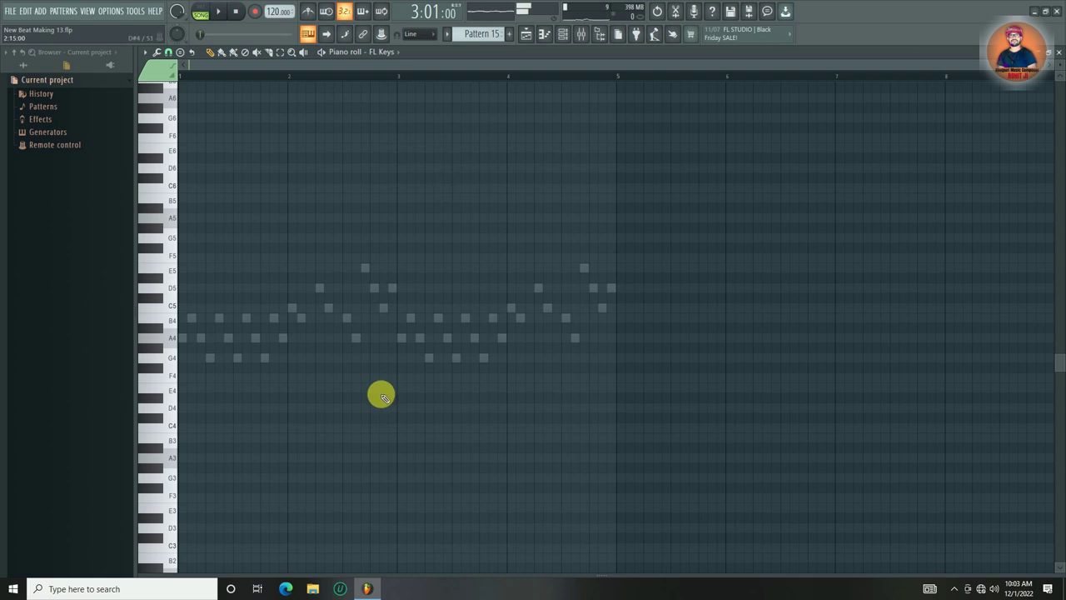
# - Transpose all DUNE 2 melody notes up one octave and play the result
pyautogui.doubleClick(299, 319)
pyautogui.hotkey('ctrl', 'Up')
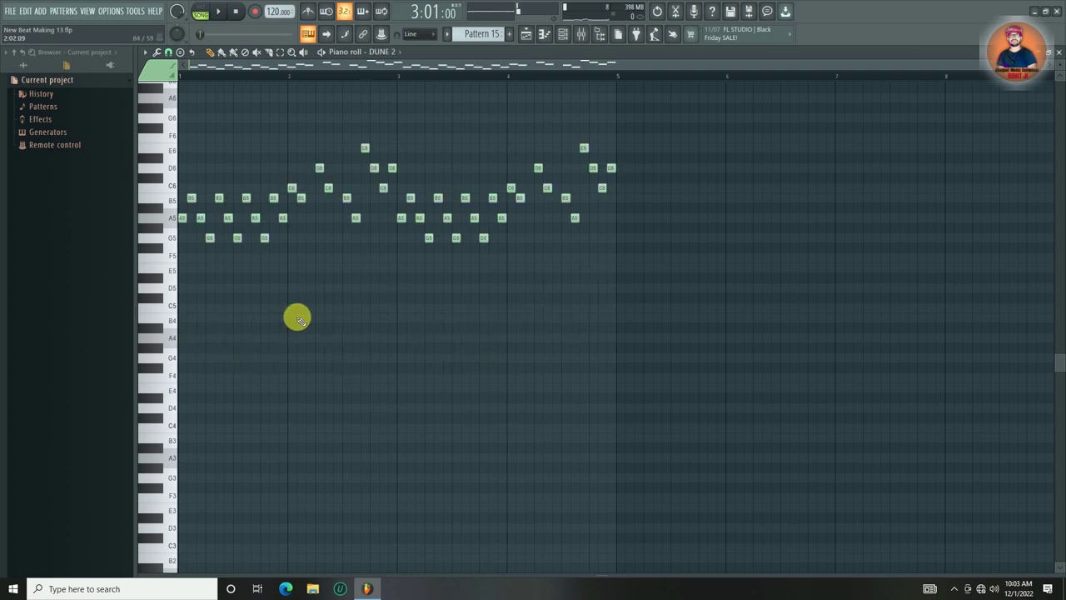
pyautogui.press('space')
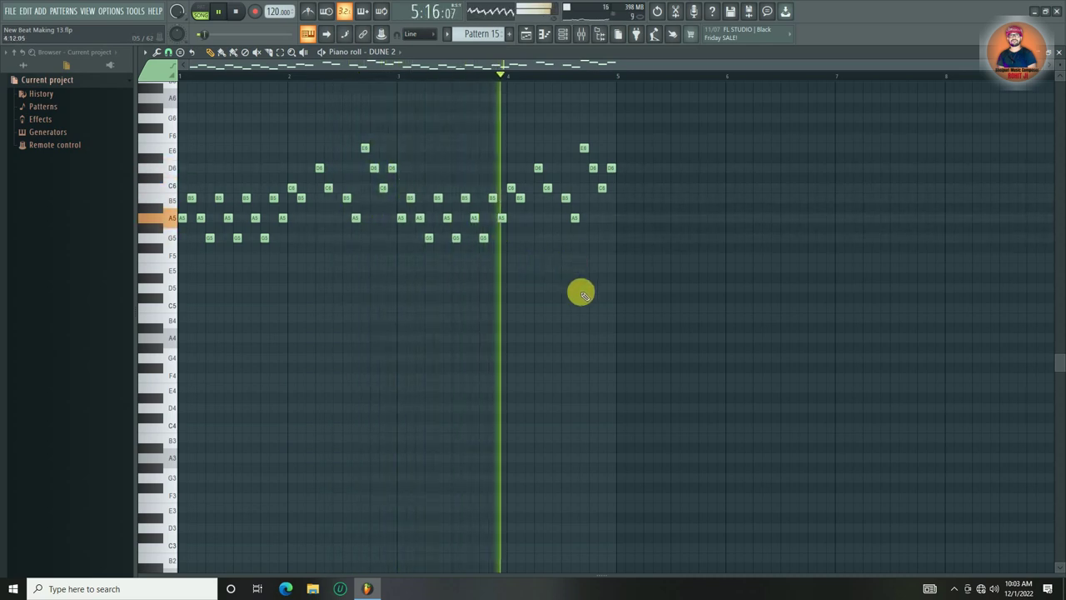
# - Lower the DUNE 2 channel volume to about 53% and listen to the melody in the song
pyautogui.click(560, 35)
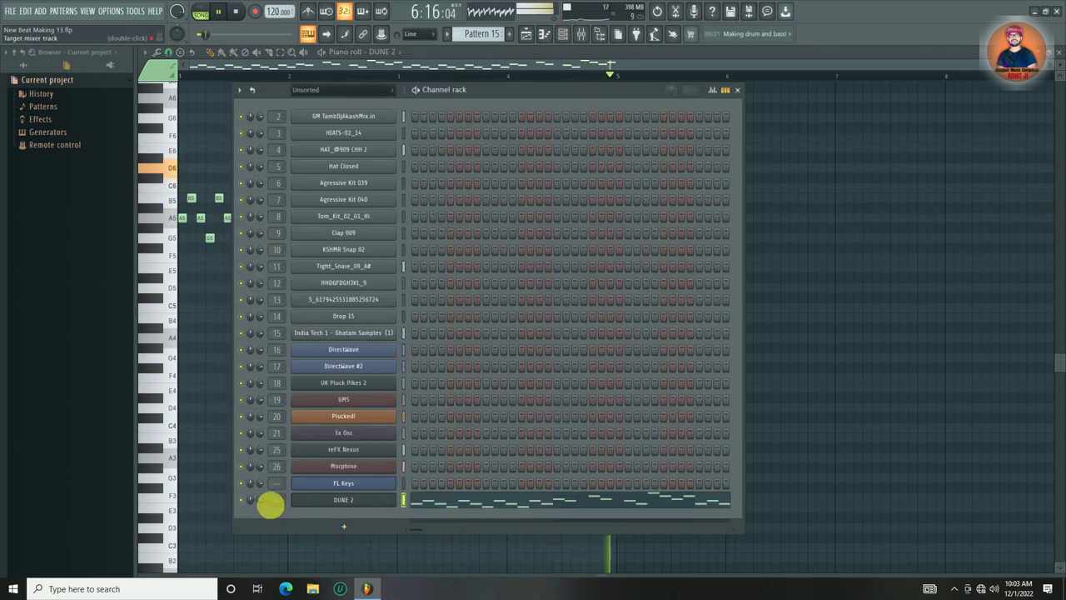
pyautogui.press('space')
pyautogui.press('space')
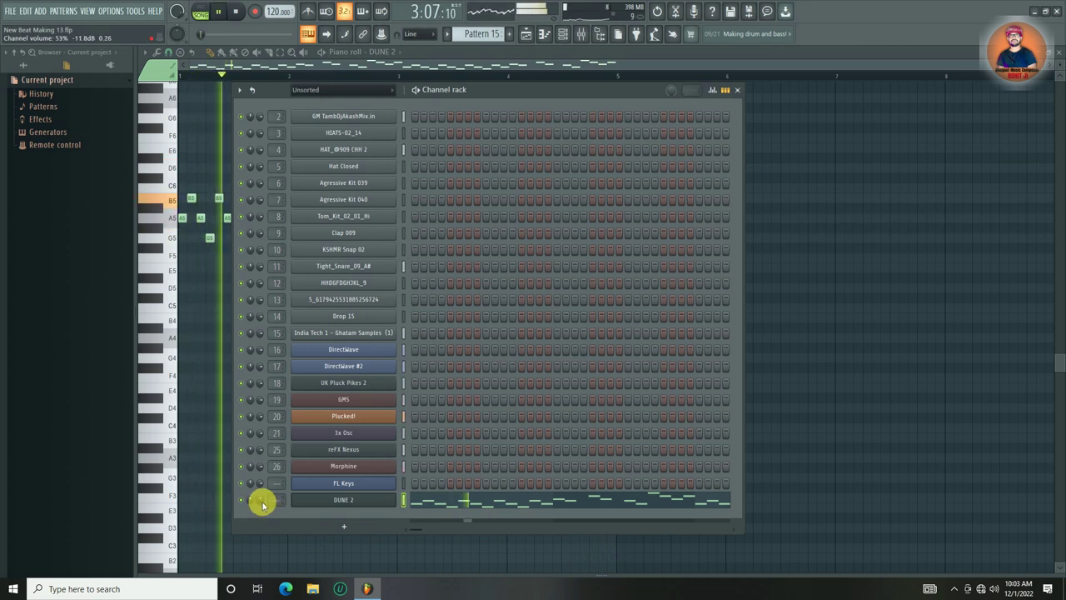
pyautogui.click(898, 304)
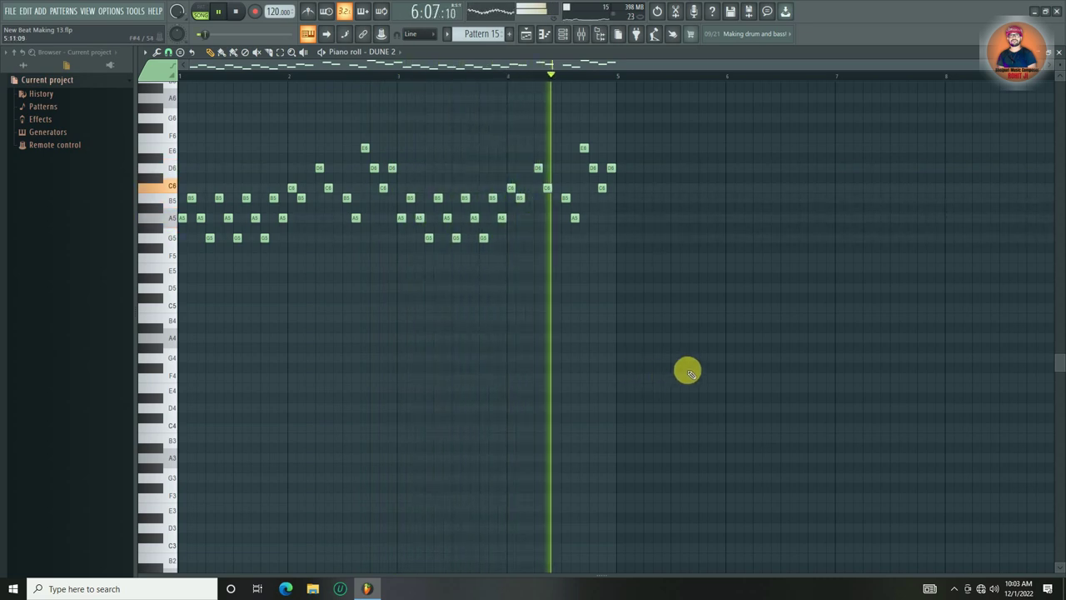
pyautogui.press('space')
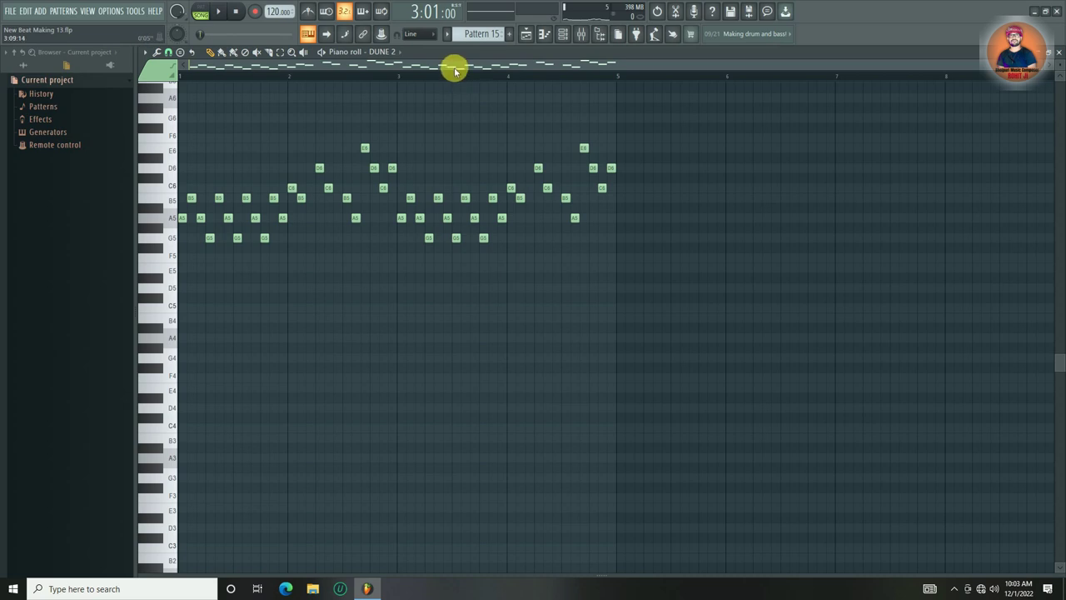
# - Switch to Pattern 16 and add a Zebra2 channel with the HS French Oboe preset
pyautogui.scroll(-1, 486, 33)
pyautogui.click(564, 38)
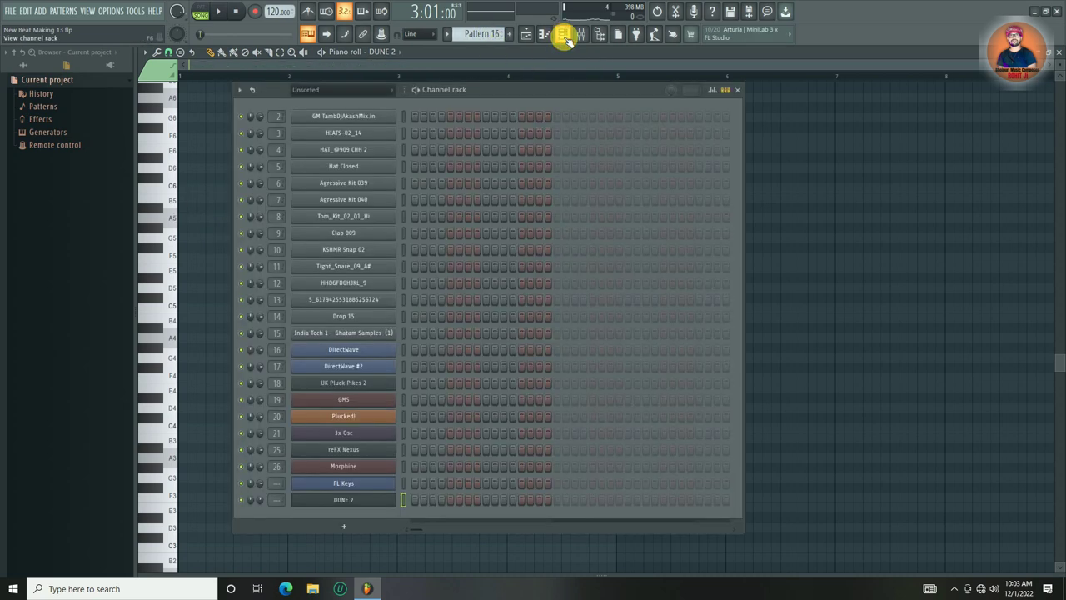
pyautogui.click(345, 526)
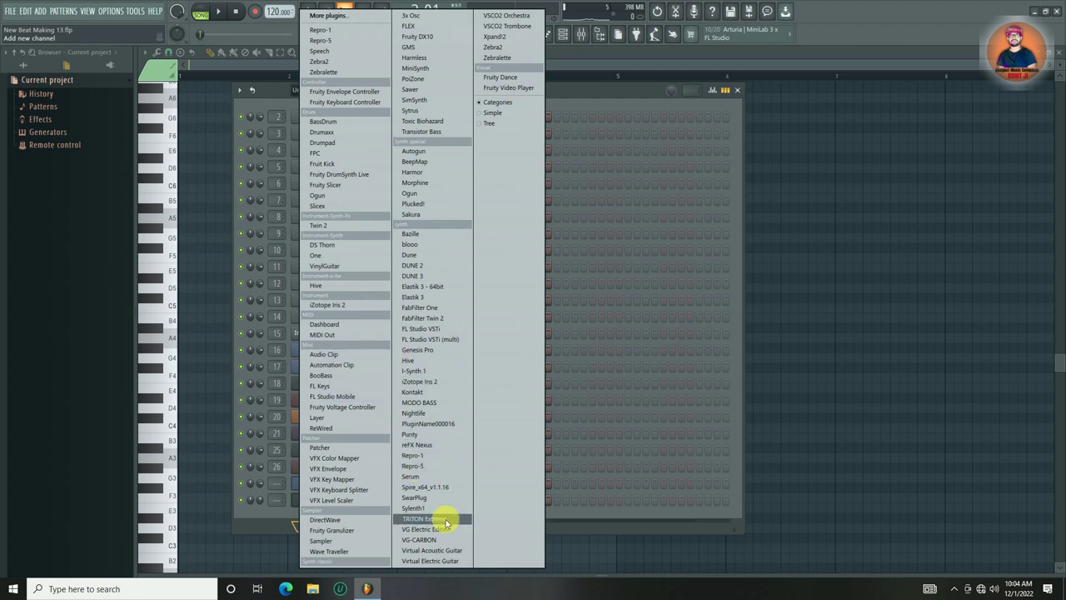
pyautogui.click(493, 46)
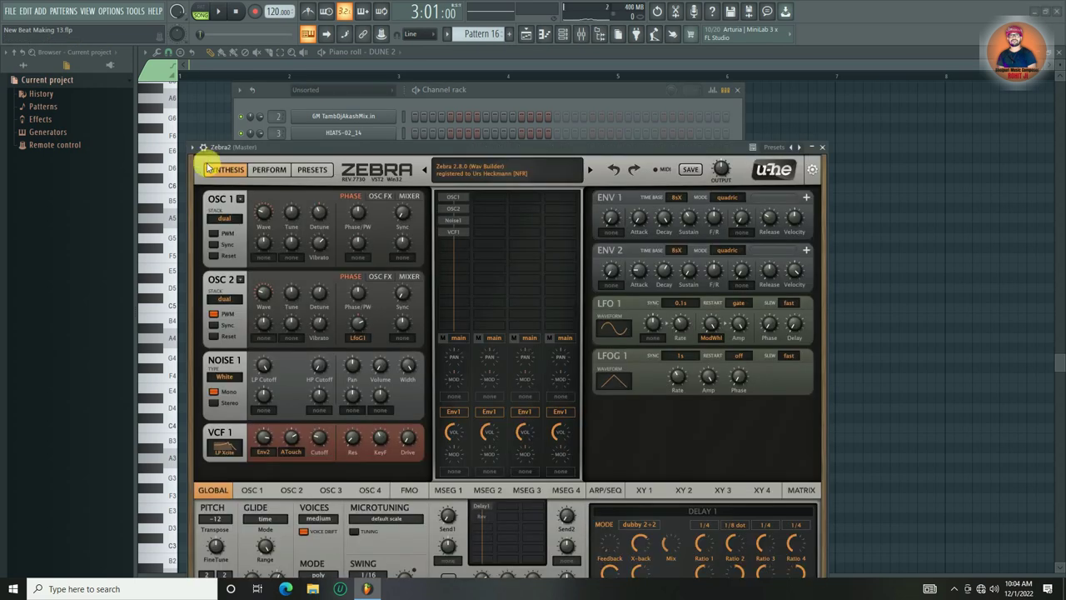
pyautogui.click(203, 147)
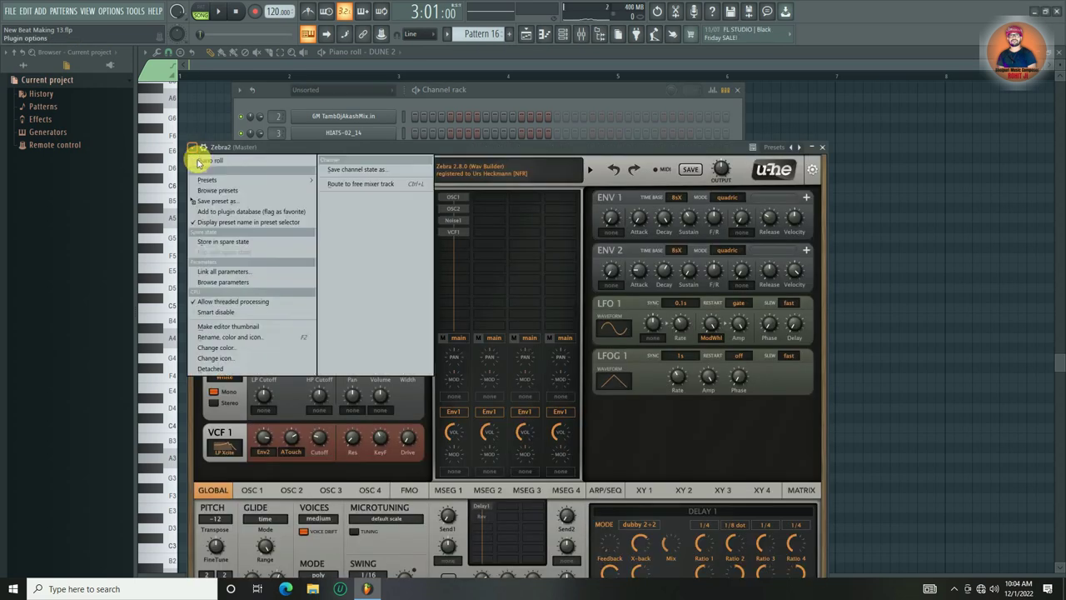
pyautogui.moveTo(231, 179)
pyautogui.click(350, 203)
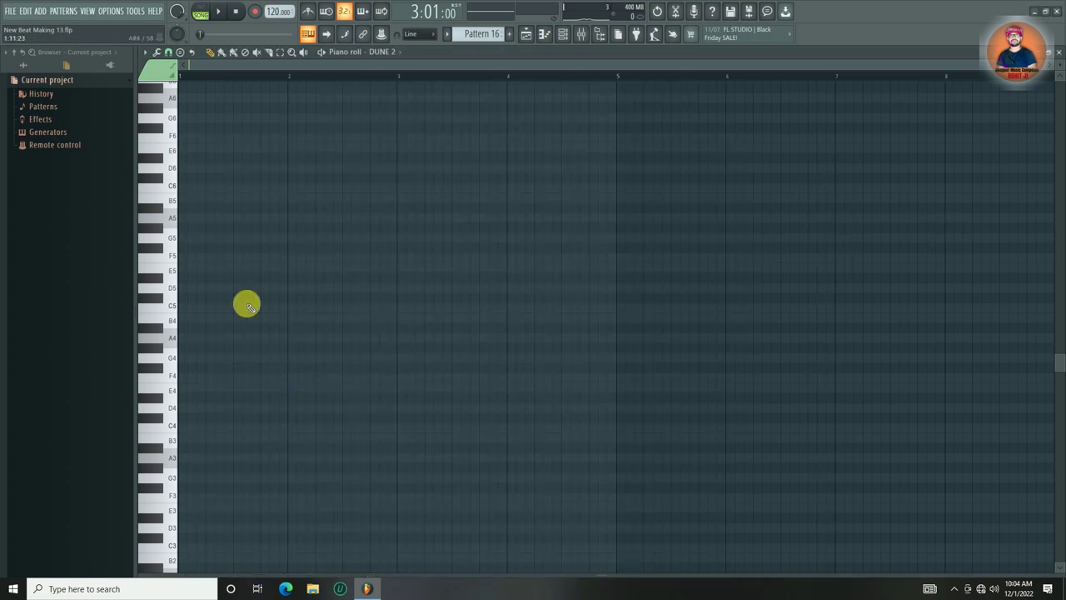
# - Draw HS French Oboe notes at the start of bar 1: 2/3-beat A5 and G5, followed by 1/3-beat A5 and B5
pyautogui.scroll(3, 198, 83)
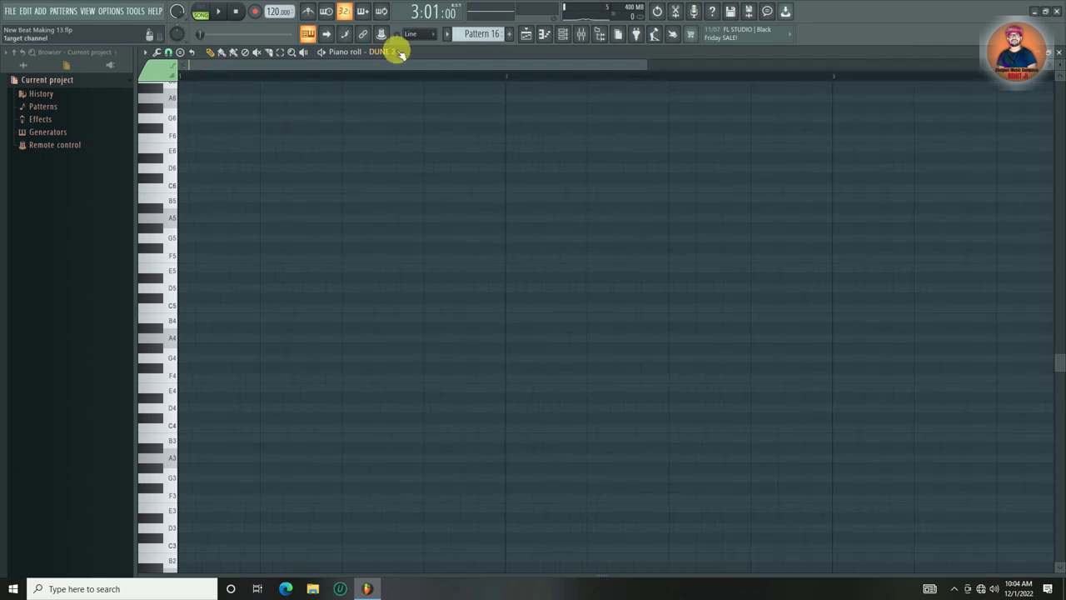
pyautogui.click(385, 52)
pyautogui.click(409, 410)
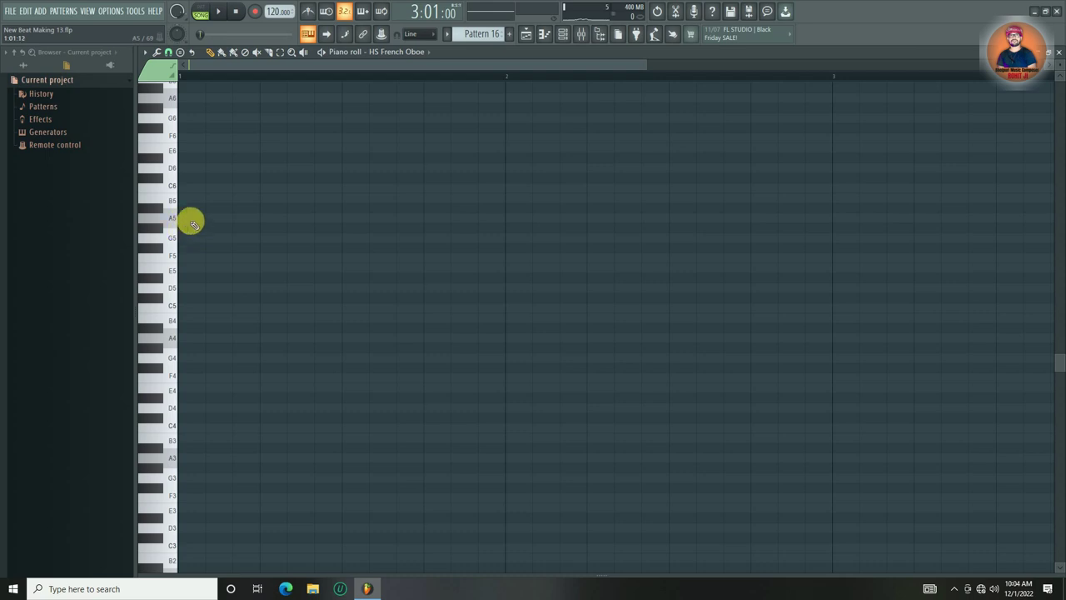
pyautogui.click(196, 218)
pyautogui.click(238, 200)
pyautogui.click(288, 218)
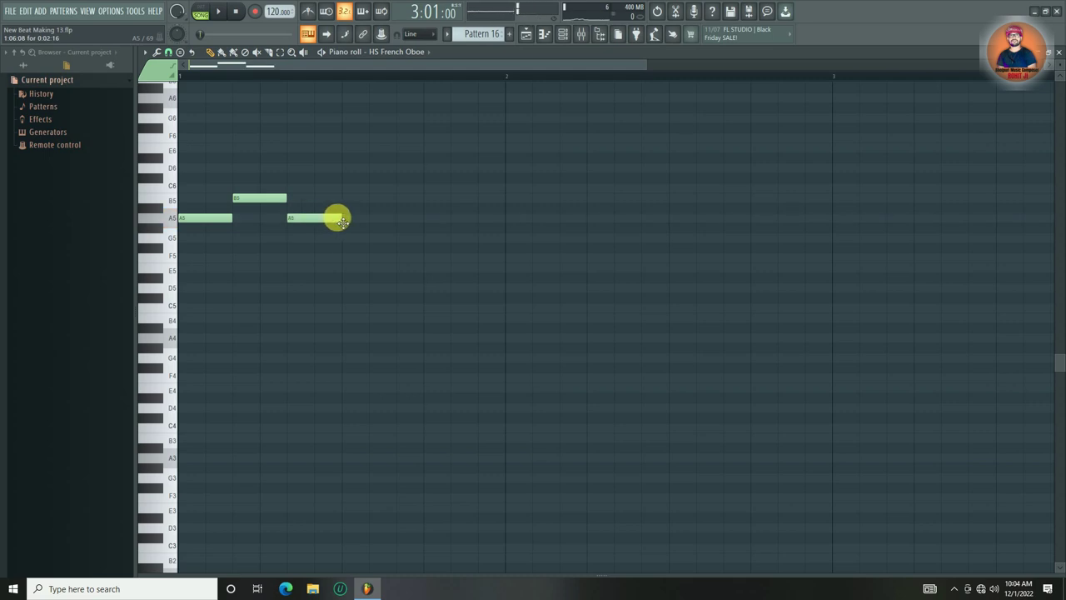
pyautogui.click(318, 198)
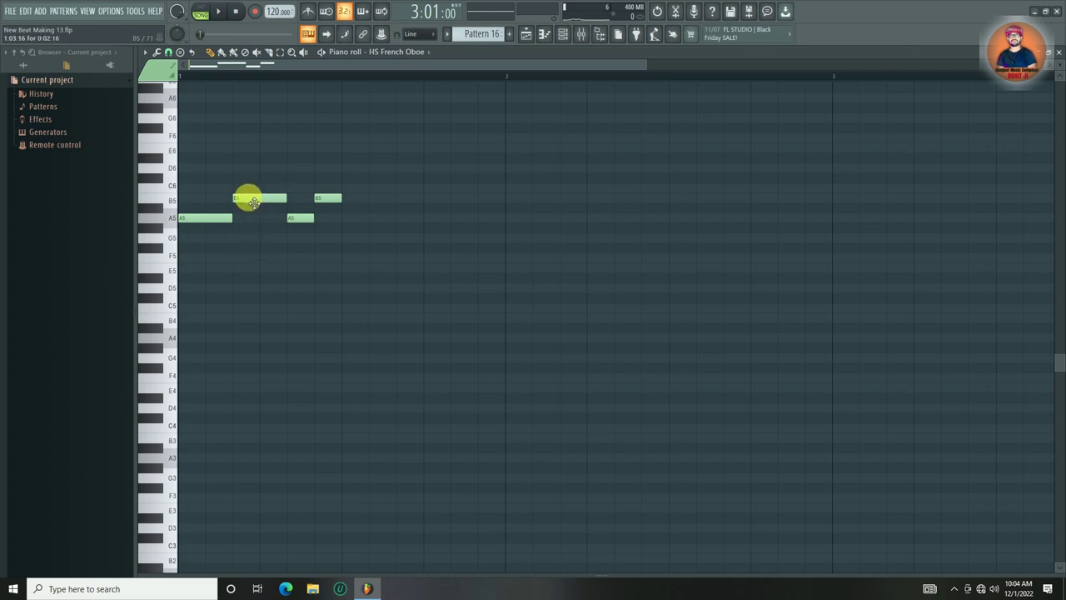
pyautogui.moveTo(249, 200); pyautogui.dragTo(243, 240)
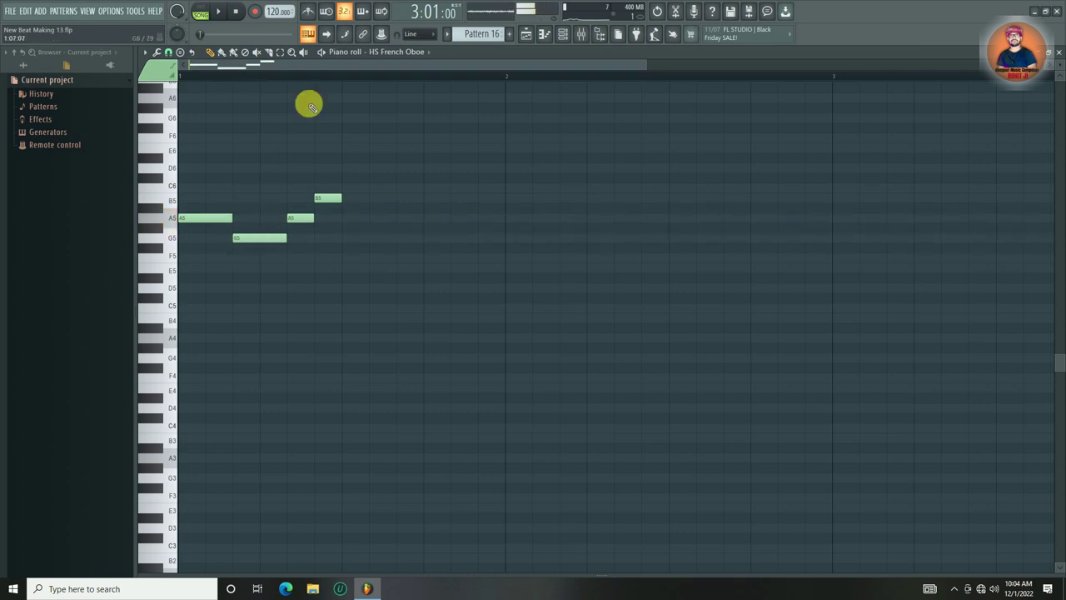
# - Turn on the metronome and play Pattern 16 on its own in pattern mode
pyautogui.click(323, 52)
pyautogui.press('space')
pyautogui.click(308, 10)
pyautogui.press('space')
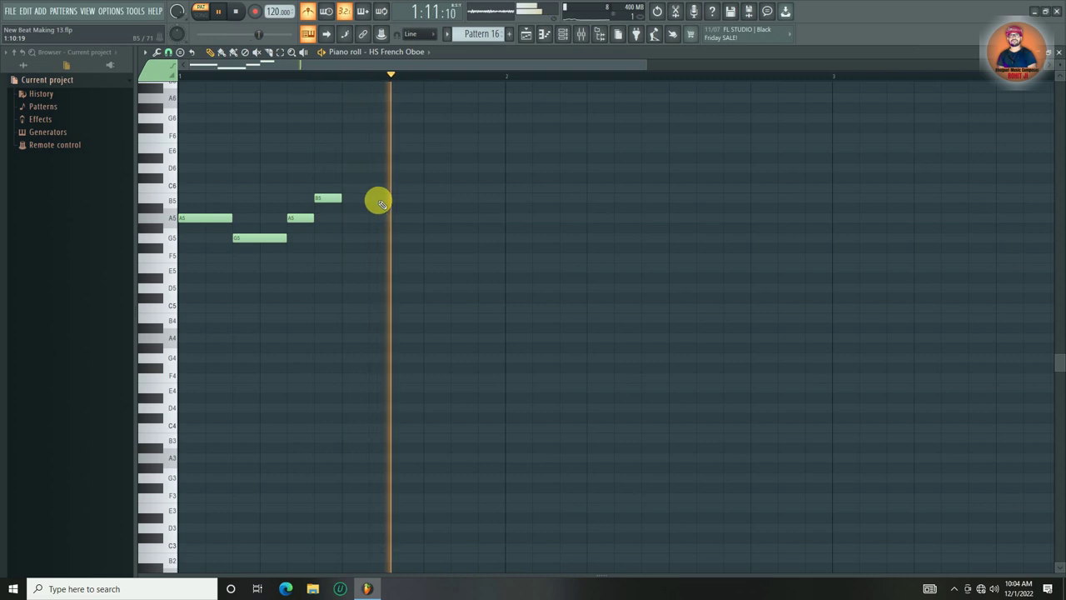
pyautogui.press('space')
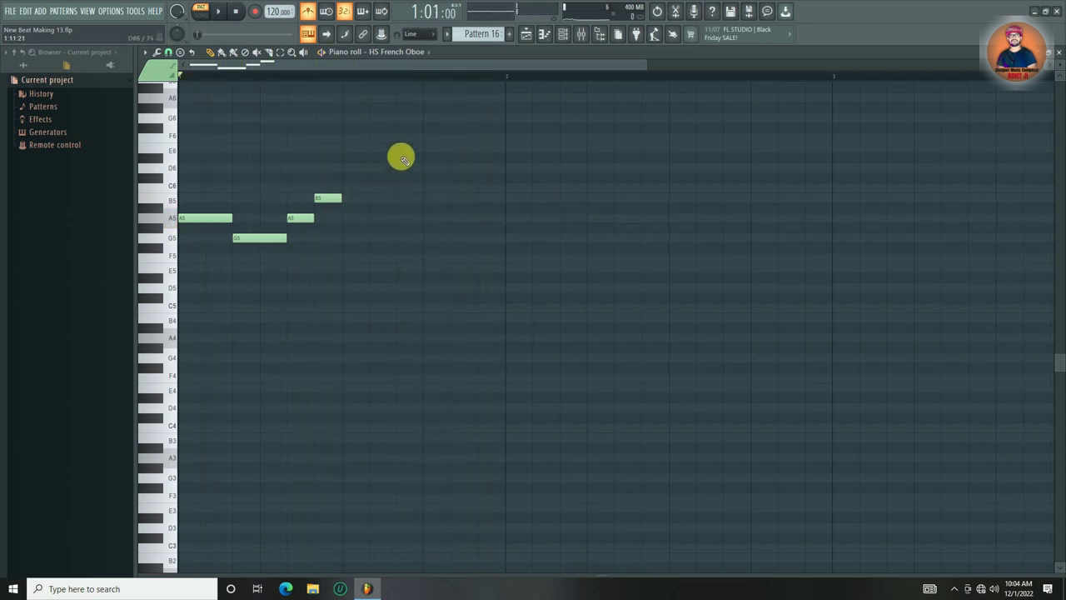
# - Draw 1/3-beat oboe notes D6, A5, C6 and B5 up to the end of bar 1 and play the phrase
pyautogui.moveTo(400, 170); pyautogui.dragTo(463, 194)
pyautogui.click(481, 197)
pyautogui.press('space')
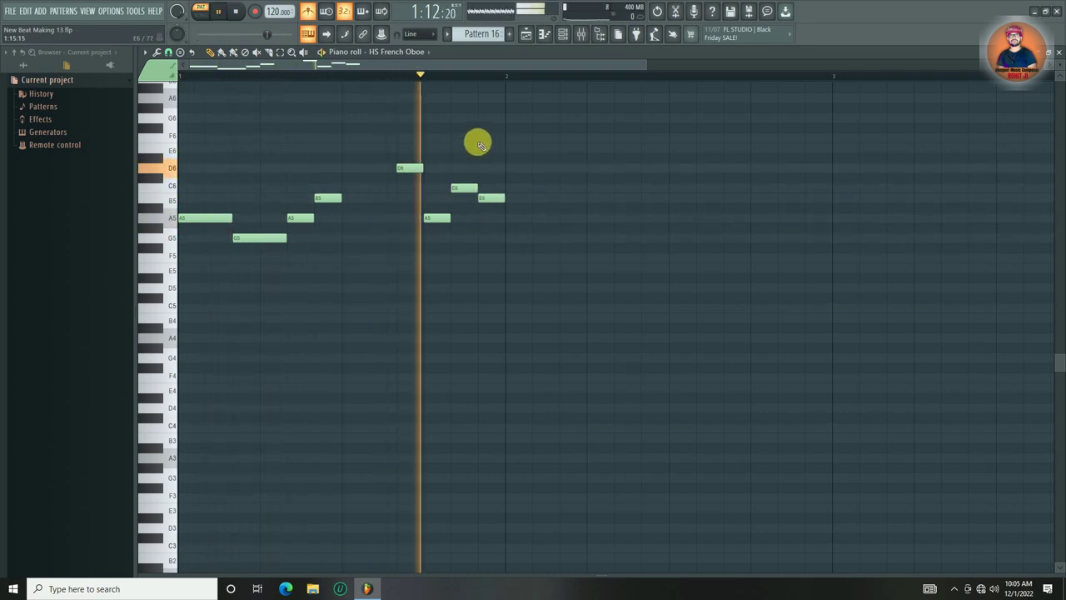
pyautogui.scroll(-2, 445, 80)
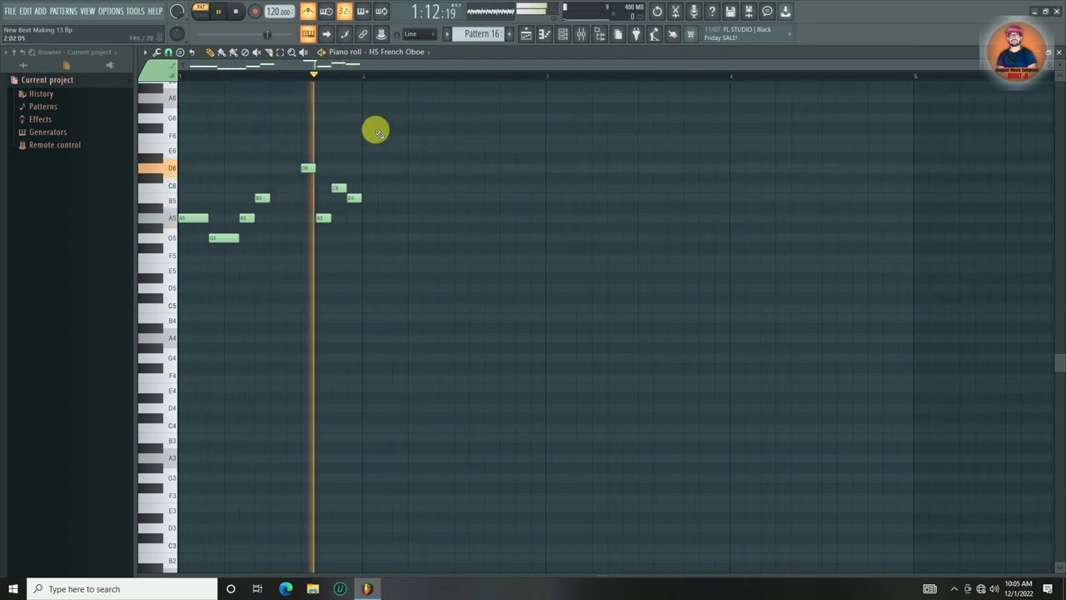
pyautogui.press('space')
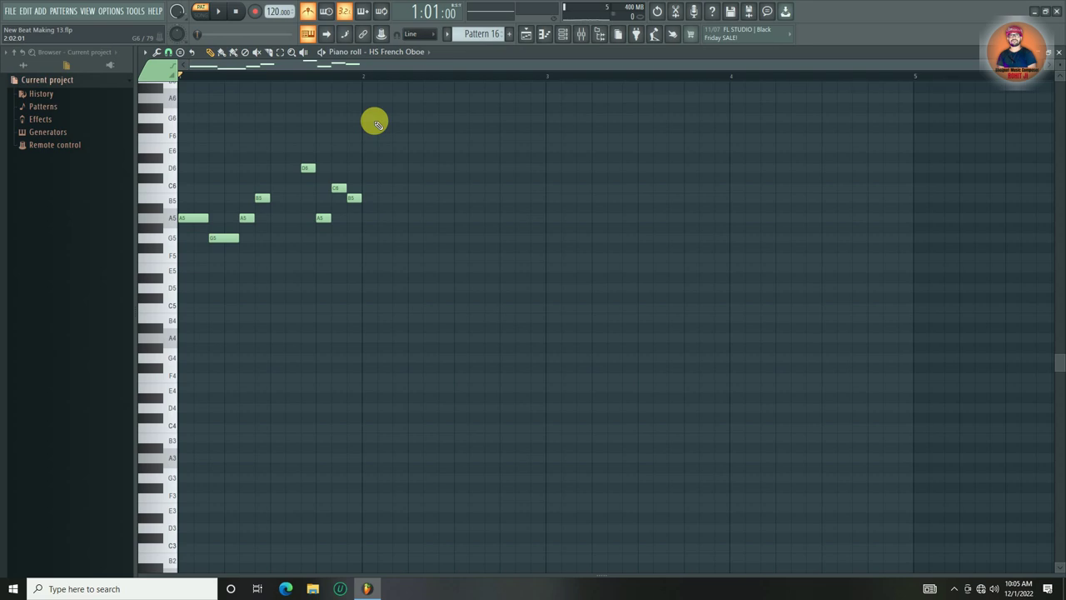
# - Delete the D6, A5, C6 and B5 oboe notes at the end of bar 1
pyautogui.rightClick(309, 168)
pyautogui.rightClick(321, 219)
pyautogui.rightClick(339, 189)
pyautogui.rightClick(355, 199)
# - Select the first four oboe notes and duplicate the phrase twice, continuing into bar 2
pyautogui.moveTo(328, 177); pyautogui.dragTo(19, 305)
pyautogui.hotkey('ctrl', 'b')
pyautogui.hotkey('ctrl', 'b')
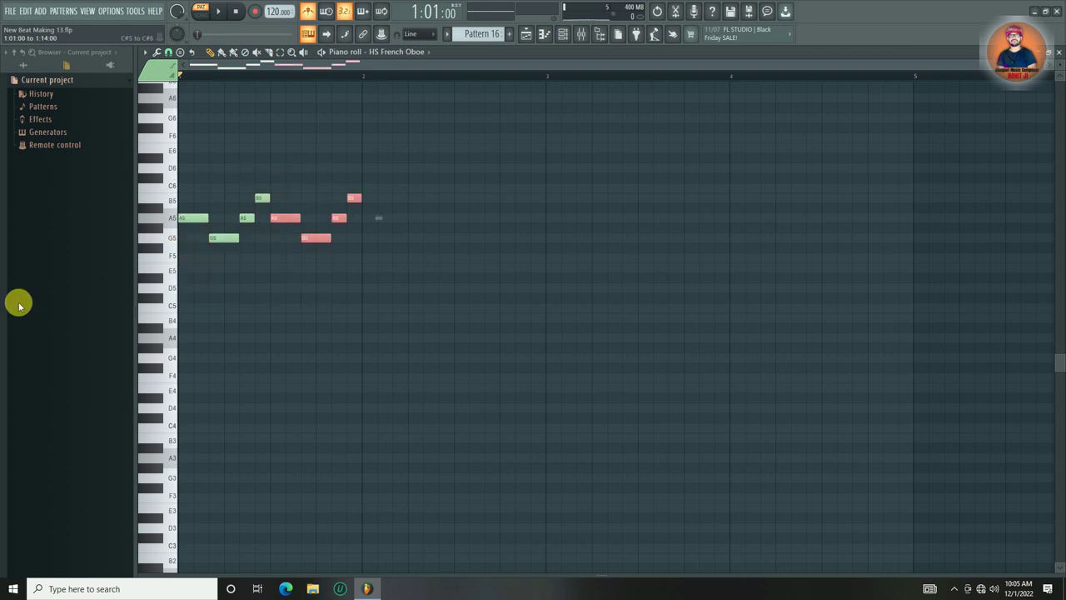
pyautogui.click(477, 227)
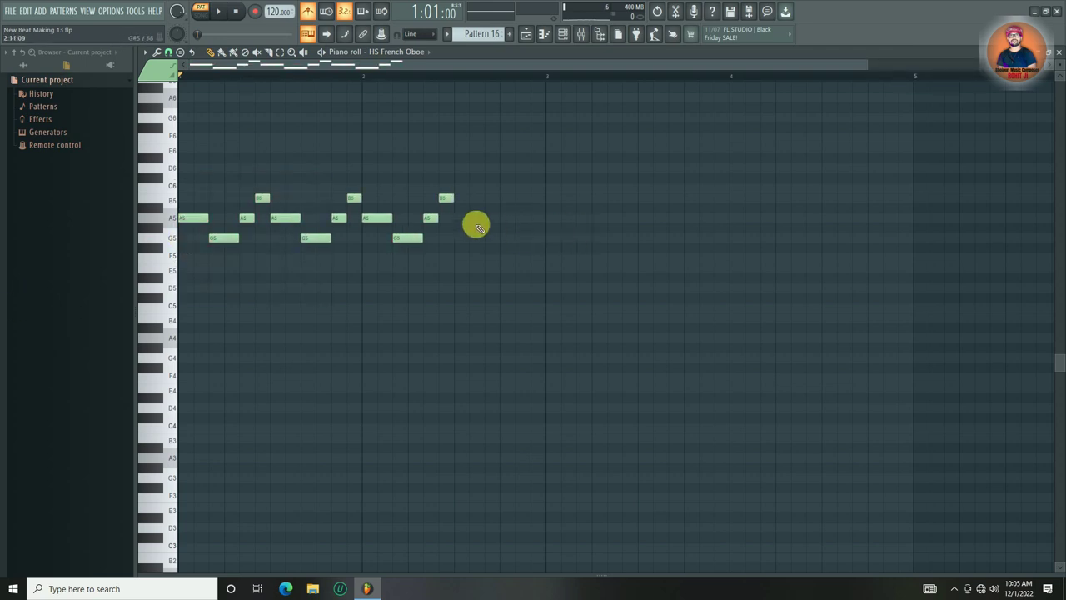
# - Draw three spaced 1/3-beat A5 notes in the second half of bar 2 and start playback
pyautogui.click(459, 218)
pyautogui.click(488, 218)
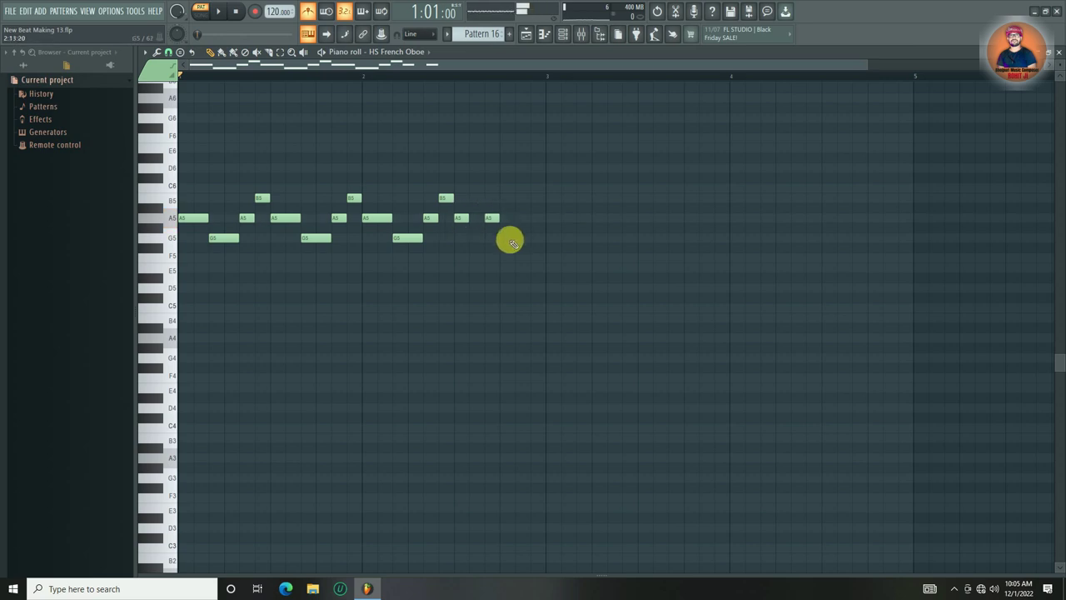
pyautogui.press('space')
# - Duplicate the whole two-bar oboe phrase, shift the copy to start exactly at bar 3, and stop playback
pyautogui.hotkey('ctrl', 'a')
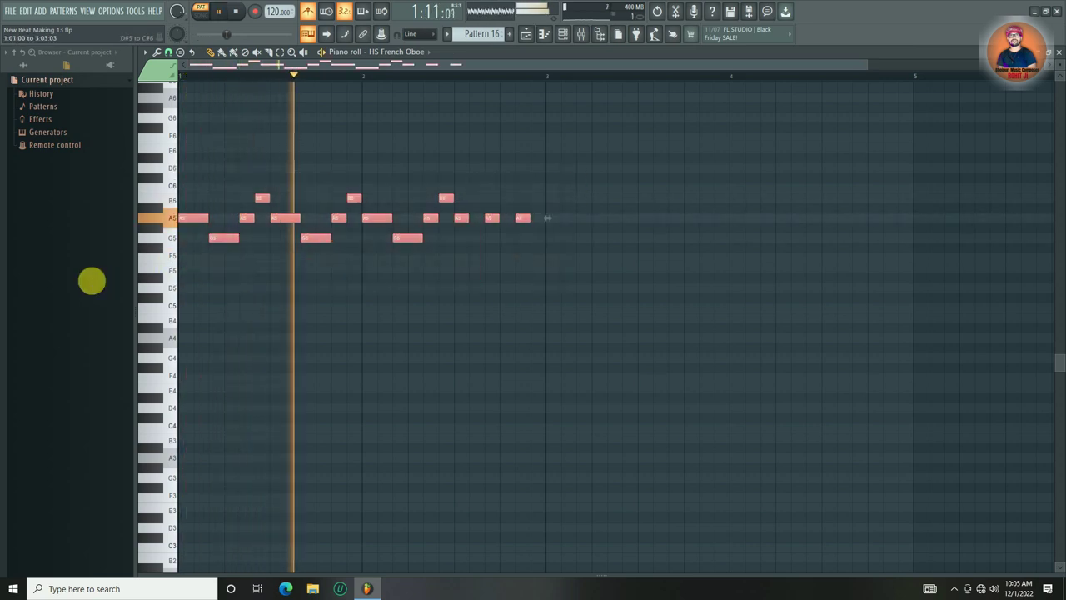
pyautogui.hotkey('ctrl', 'b')
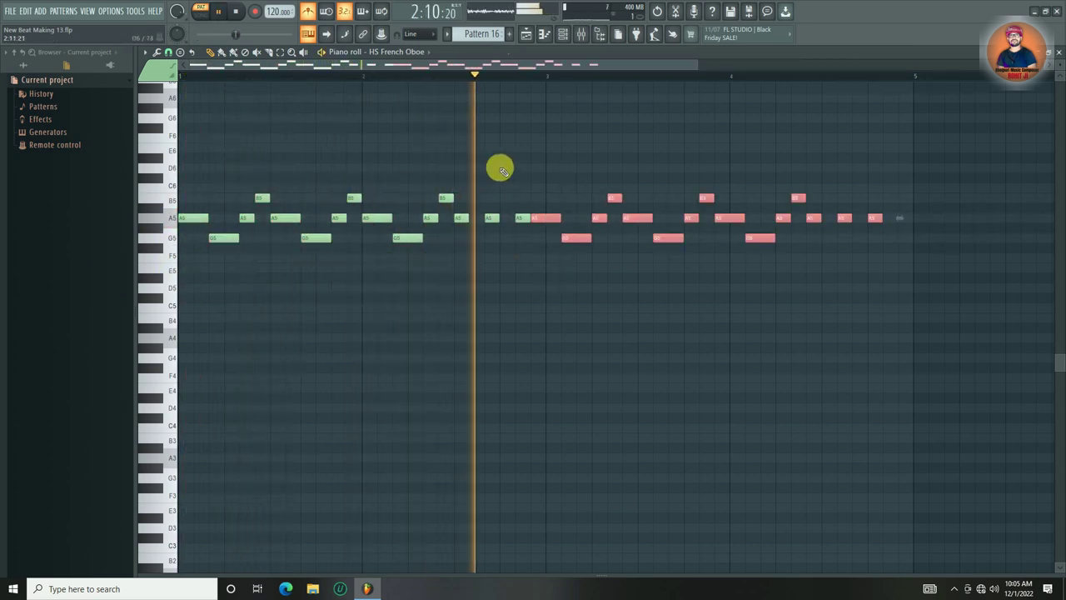
pyautogui.click(579, 154)
pyautogui.moveTo(904, 175); pyautogui.dragTo(551, 267)
pyautogui.moveTo(547, 218); pyautogui.dragTo(558, 219)
pyautogui.click(573, 169)
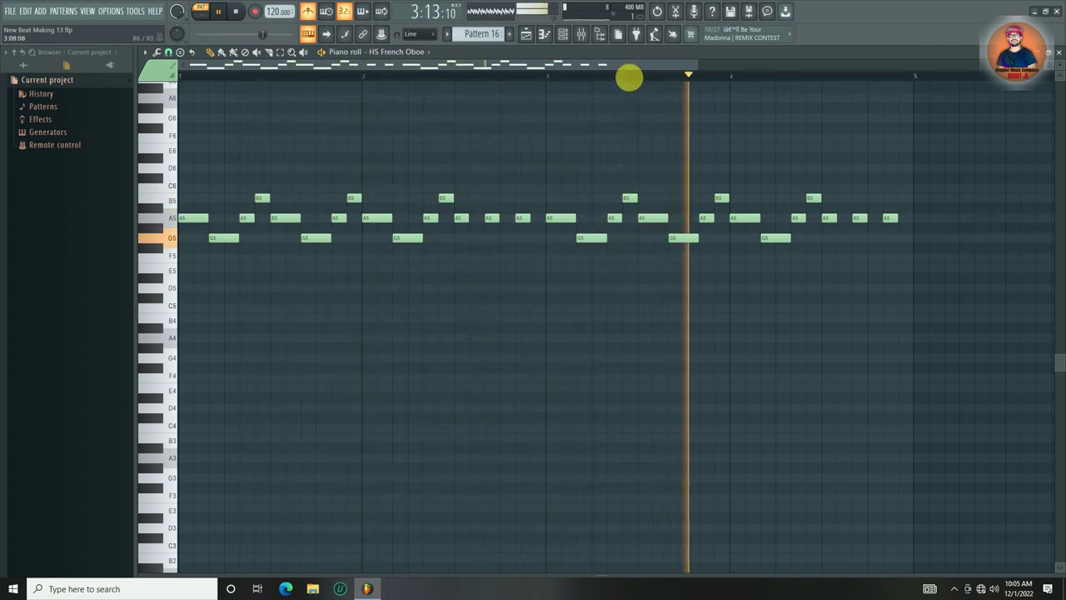
pyautogui.scroll(-2, 628, 75)
pyautogui.press('space')
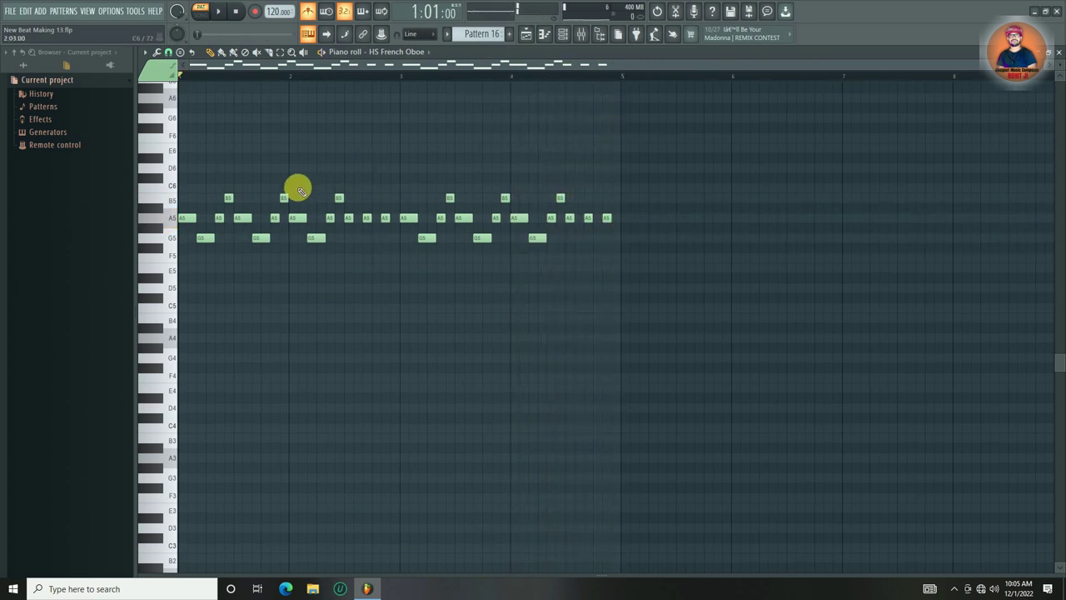
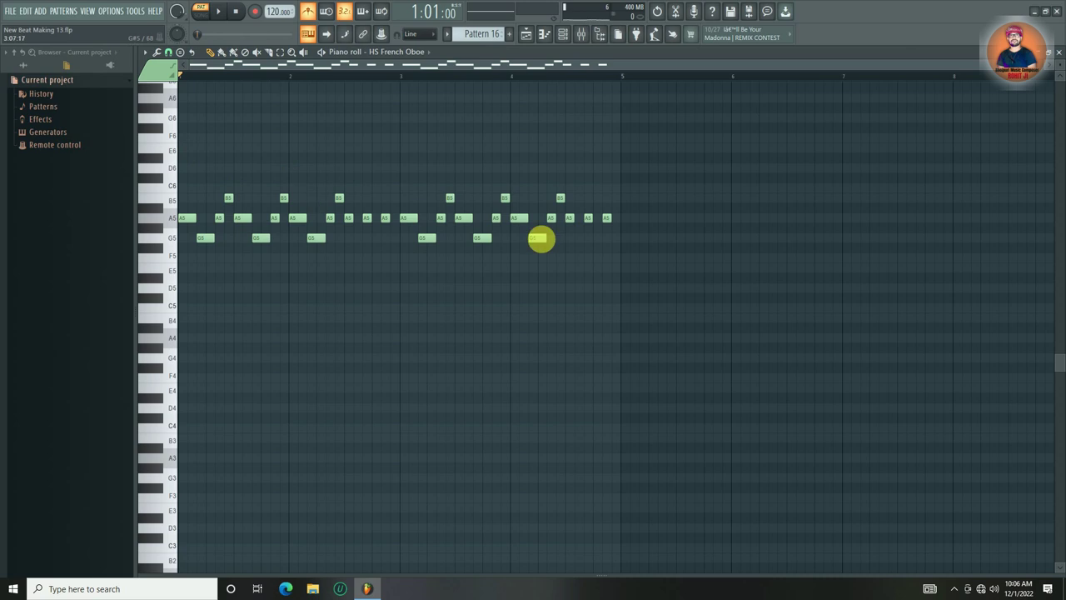
pyautogui.click(625, 268)
pyautogui.click(653, 238)
pyautogui.click(689, 187)
pyautogui.click(718, 177)
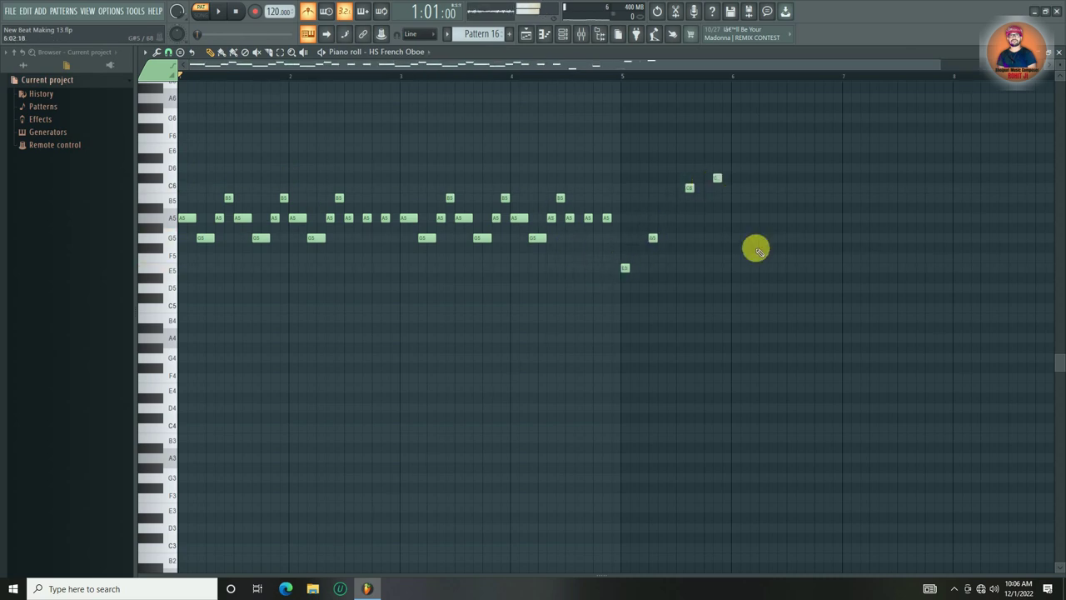
pyautogui.click(763, 257)
pyautogui.click(837, 237)
pyautogui.click(856, 187)
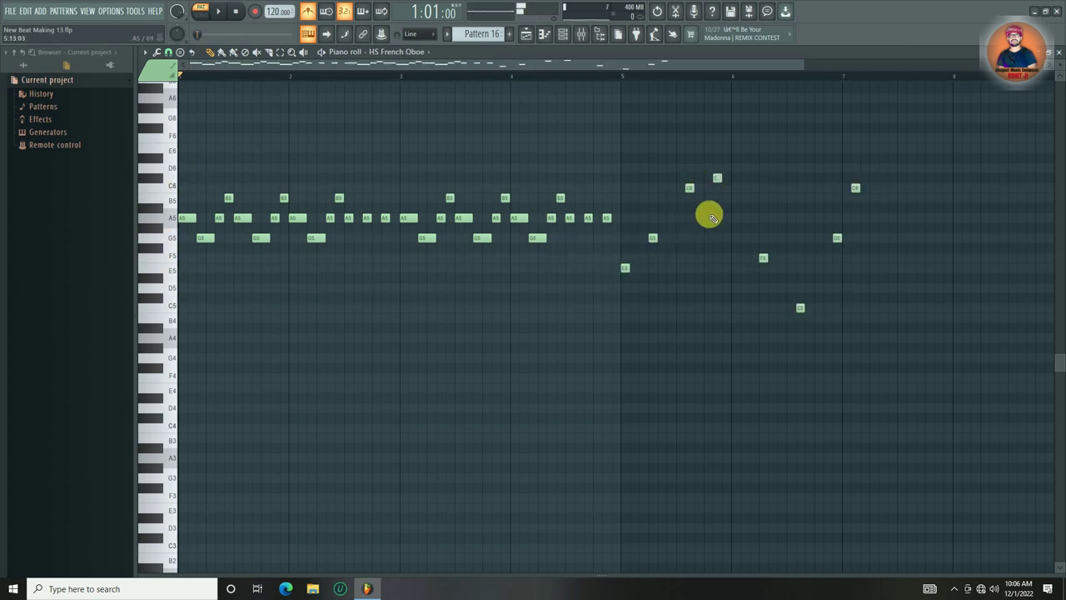
pyautogui.moveTo(947, 139); pyautogui.dragTo(625, 349)
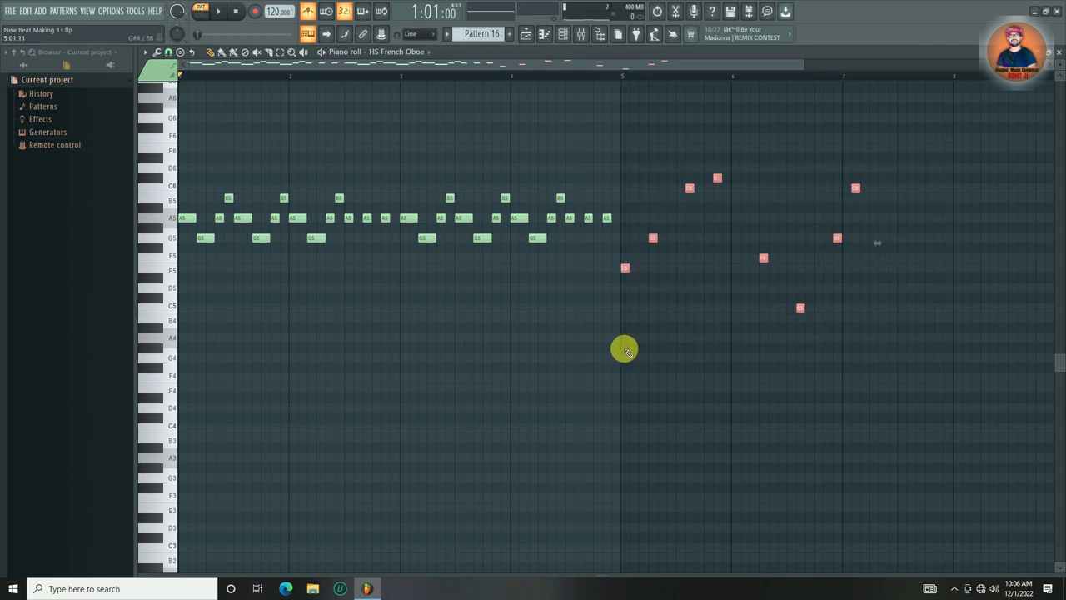
pyautogui.press('Delete')
# - Play the finished oboe melody, close its piano roll, and place a Pattern 16 clip at bar 7 on Track 4
pyautogui.press('space')
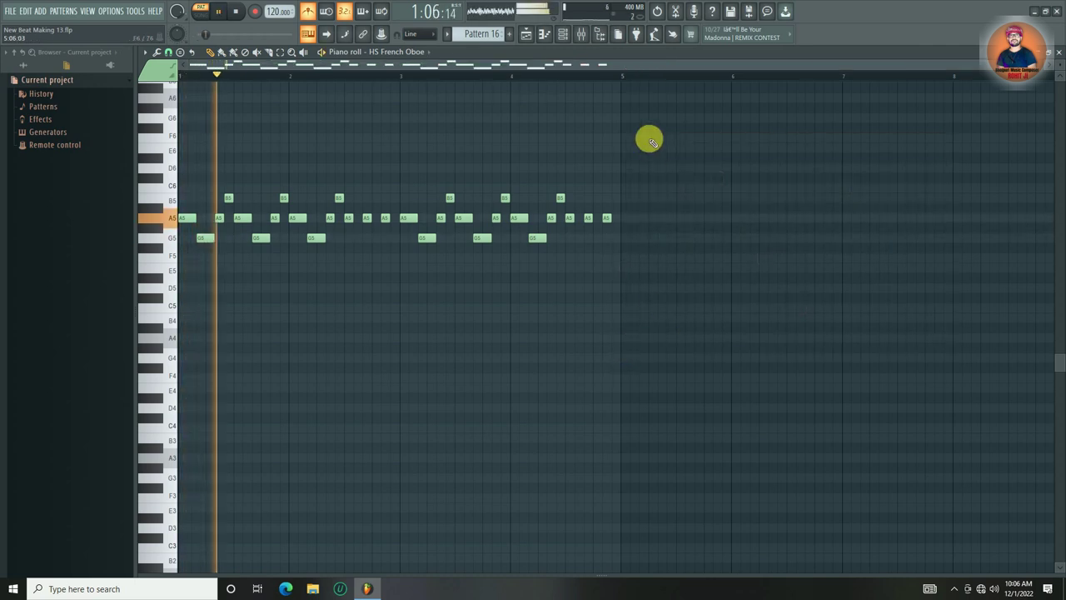
pyautogui.click(1059, 52)
pyautogui.click(828, 141)
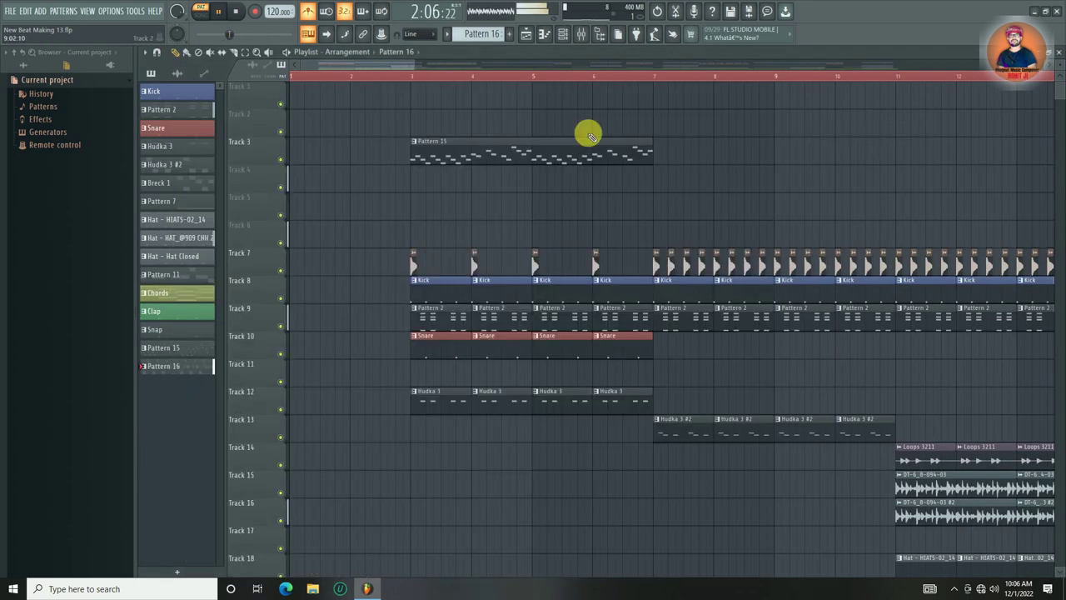
pyautogui.scroll(-3, 442, 76)
pyautogui.click(470, 178)
pyautogui.press('space')
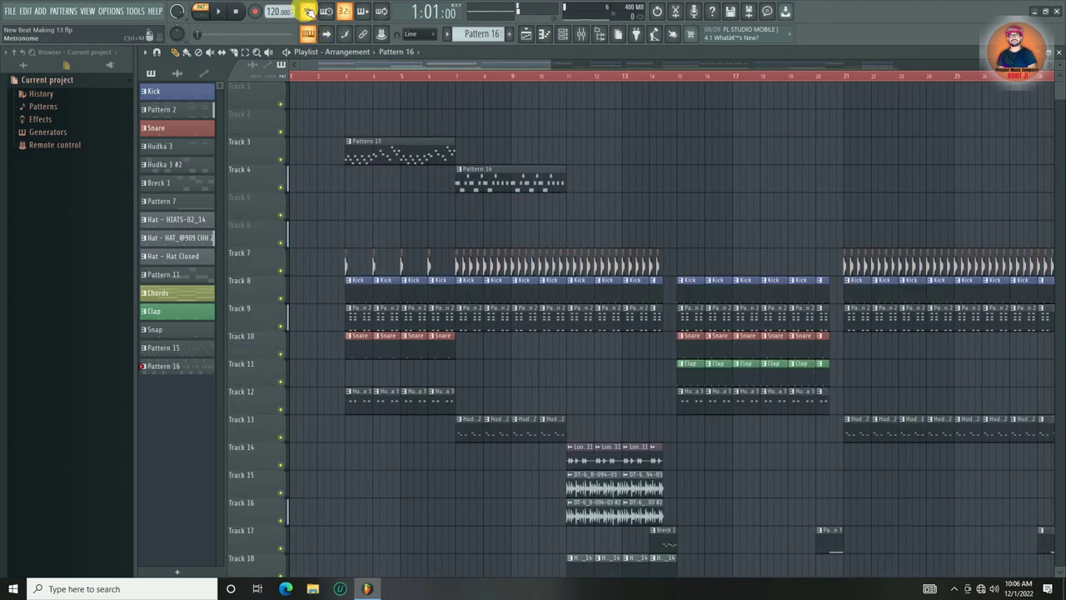
# - Turn off the metronome and play the arrangement from bar 3 in song mode
pyautogui.click(344, 76)
pyautogui.press('space')
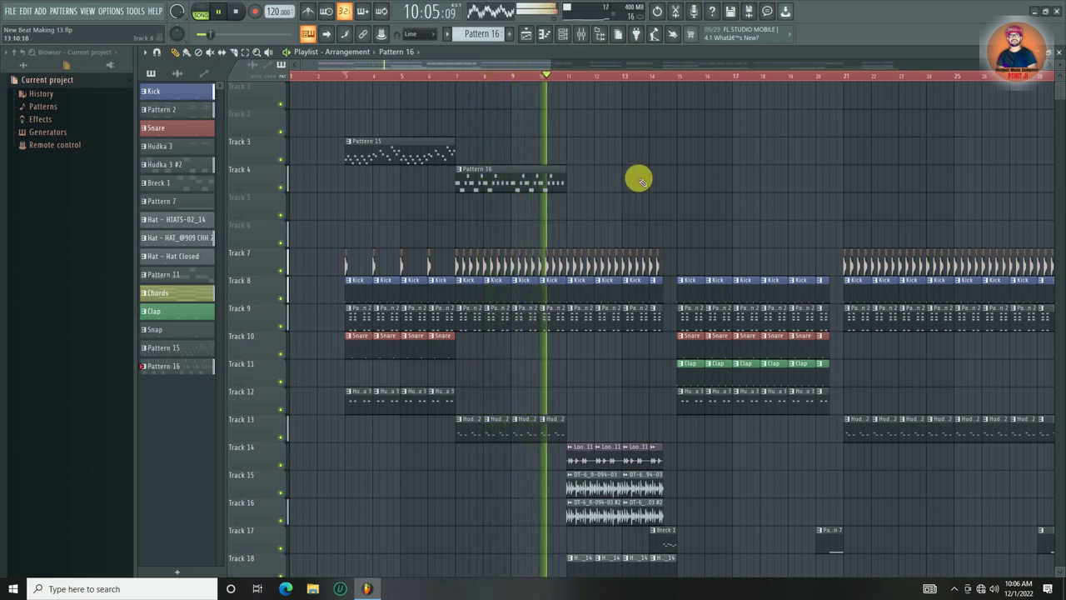
pyautogui.press('space')
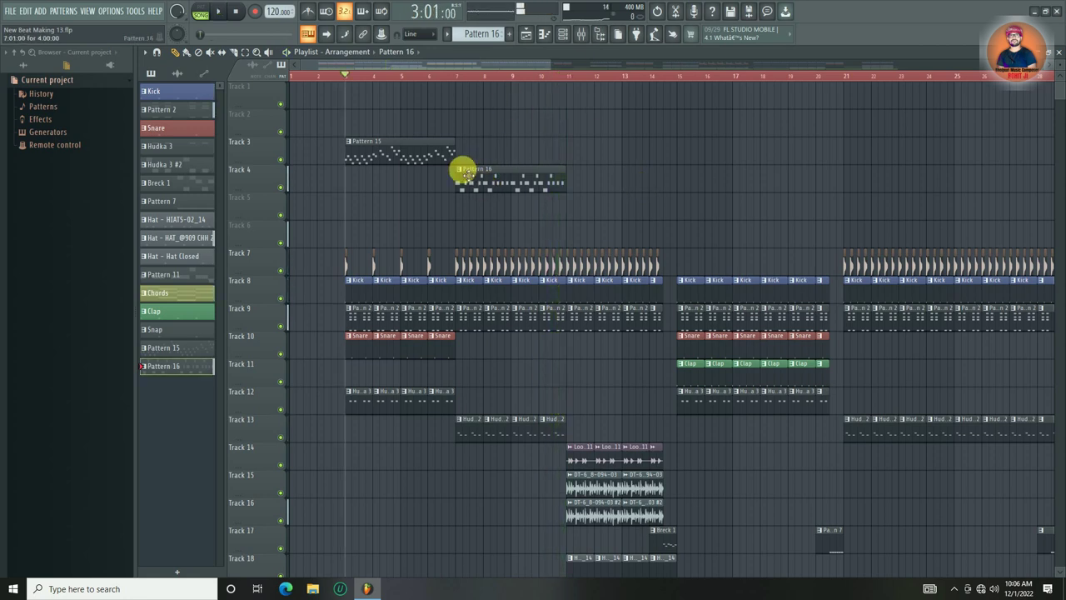
# - Place another Pattern 16 clip at bar 11 on Track 5 and make it unique as Pattern 17
pyautogui.click(572, 204)
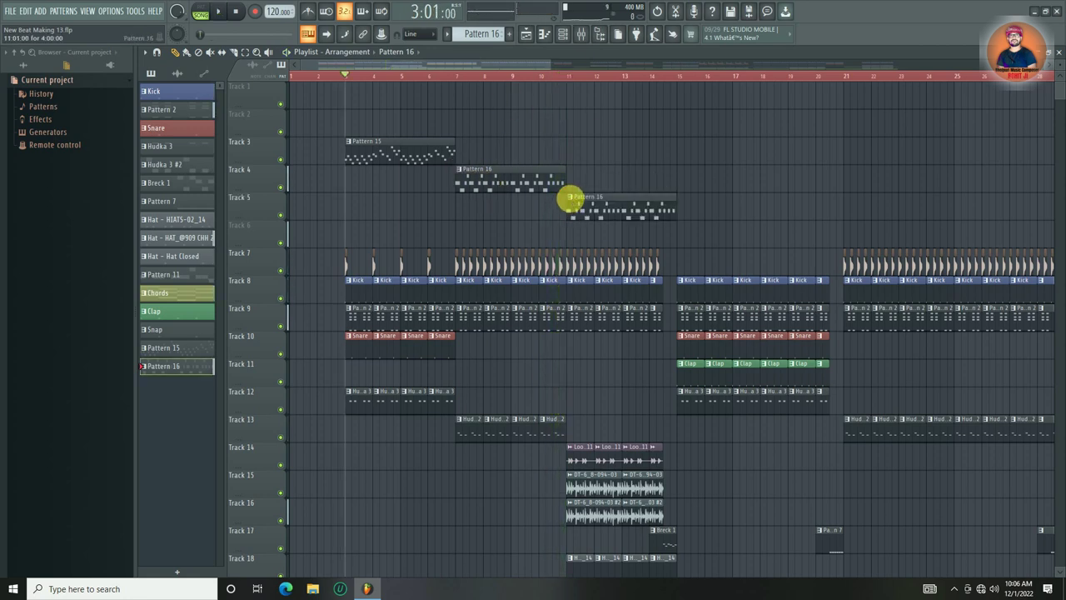
pyautogui.rightClick(571, 202)
pyautogui.click(612, 269)
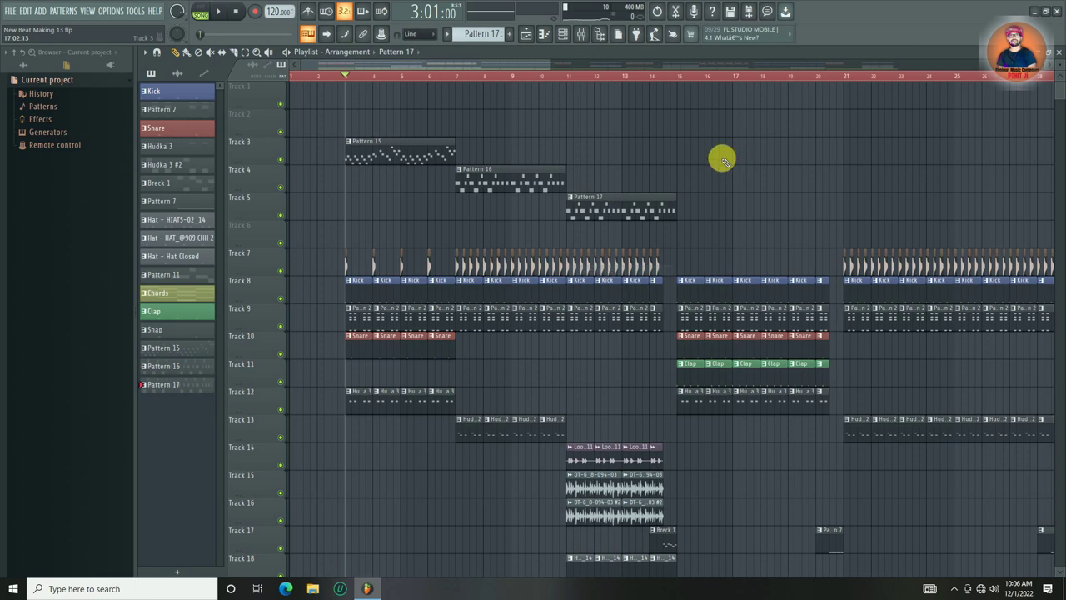
# - Add a SwarPlug instrument channel to the channel rack and close its plugin window
pyautogui.click(566, 32)
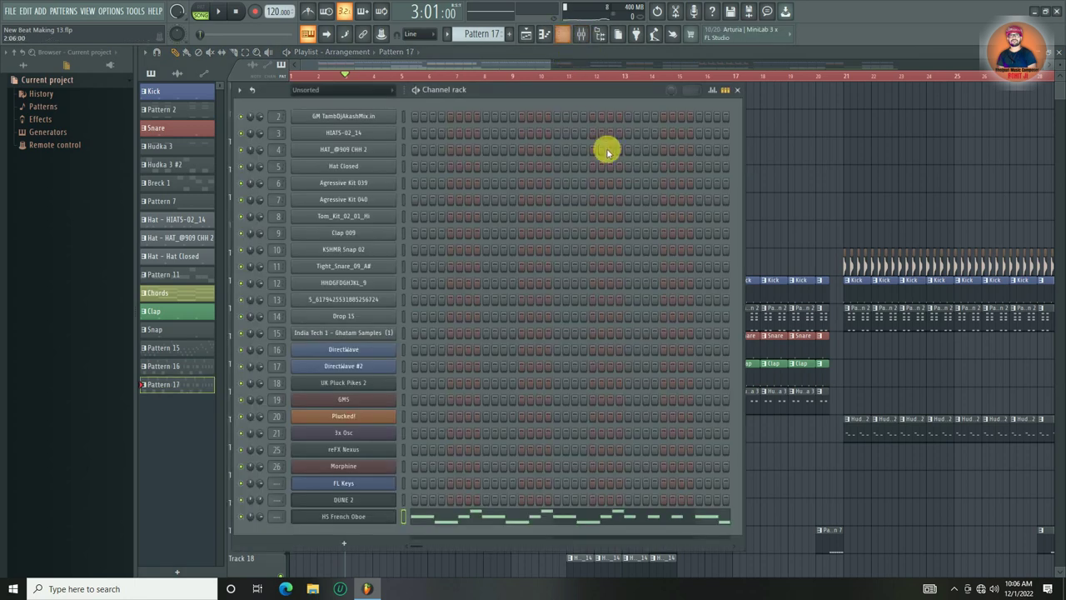
pyautogui.click(348, 543)
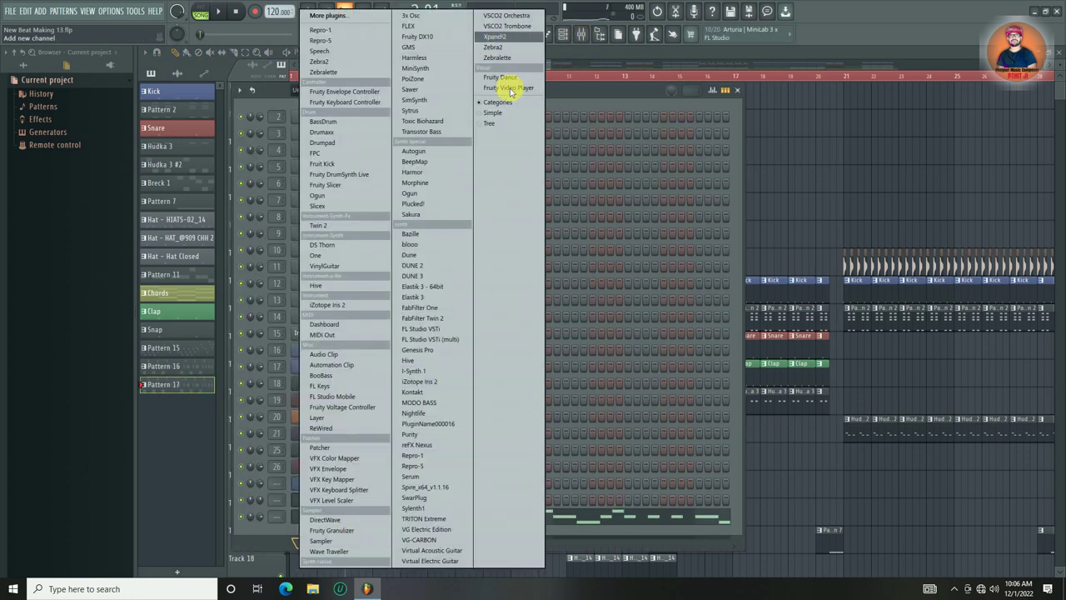
pyautogui.click(452, 498)
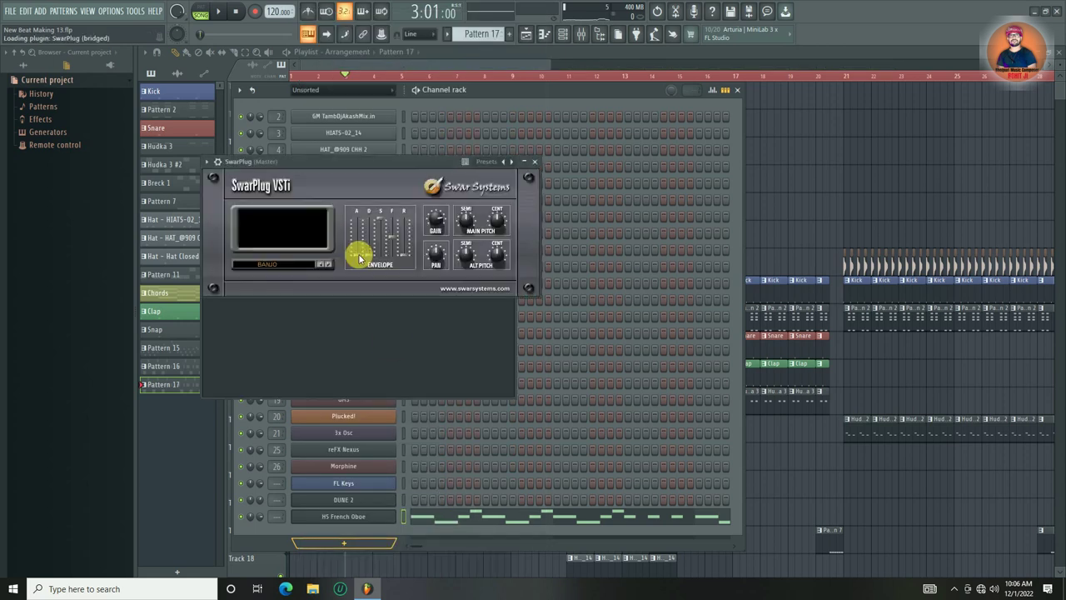
pyautogui.click(535, 162)
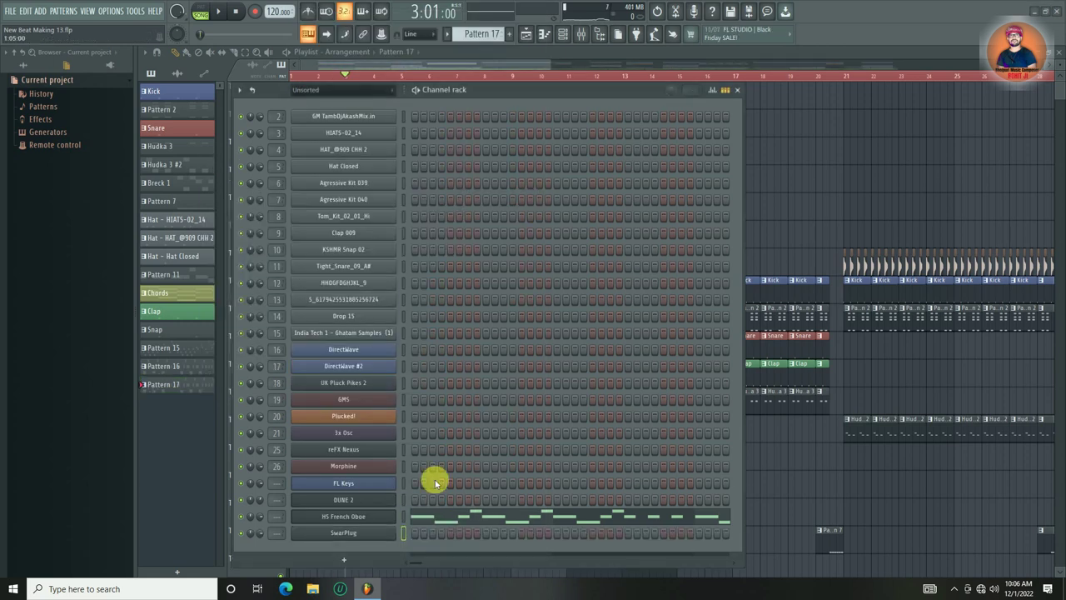
# - Cut the Pattern 17 notes from the HS French Oboe channel, paste them into SwarPlug, and return to the Playlist
pyautogui.rightClick(377, 513)
pyautogui.click(374, 536)
pyautogui.rightClick(374, 536)
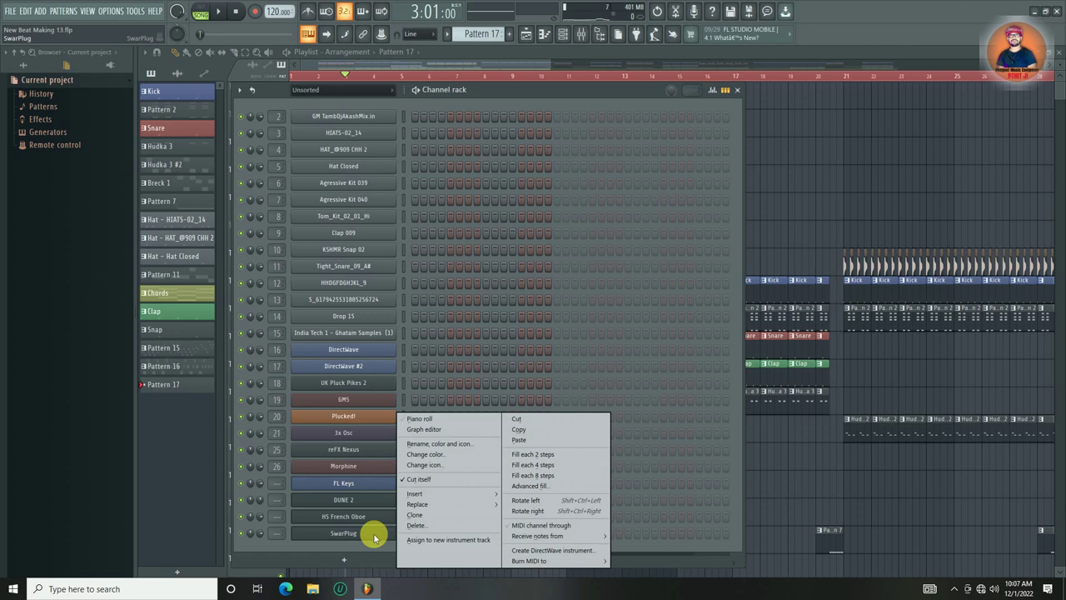
pyautogui.click(518, 439)
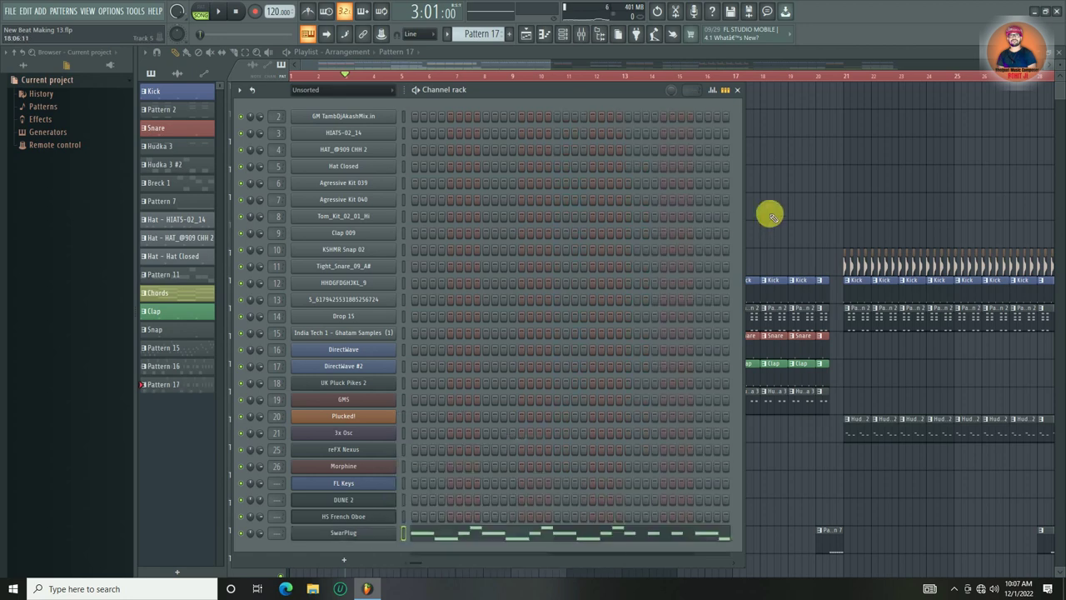
pyautogui.click(759, 147)
# - Play the arrangement from bar 11 through the SwarPlug section
pyautogui.click(560, 75)
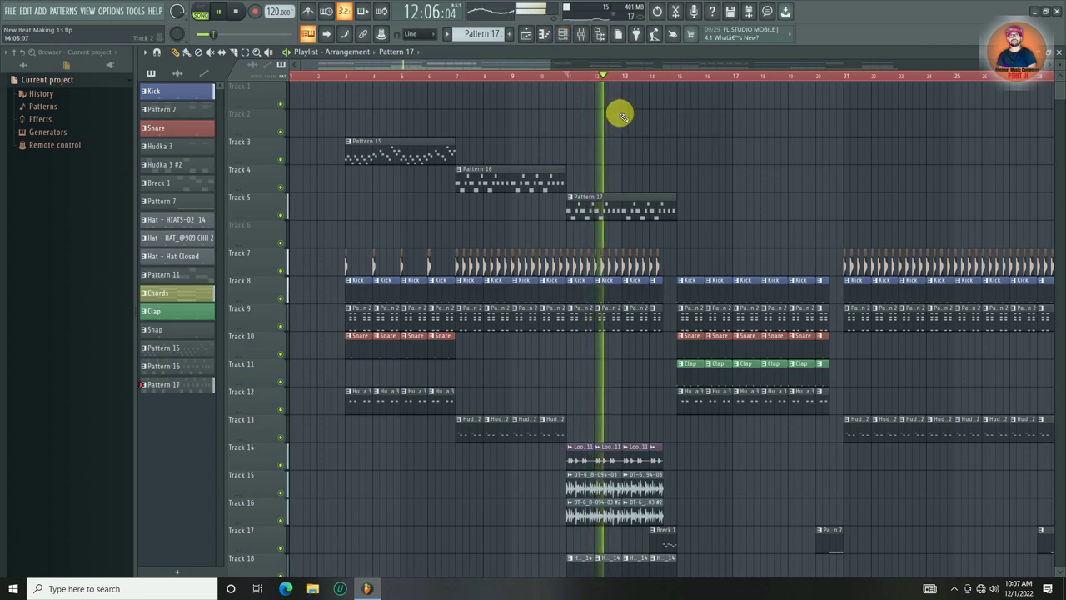
pyautogui.scroll(3, 654, 78)
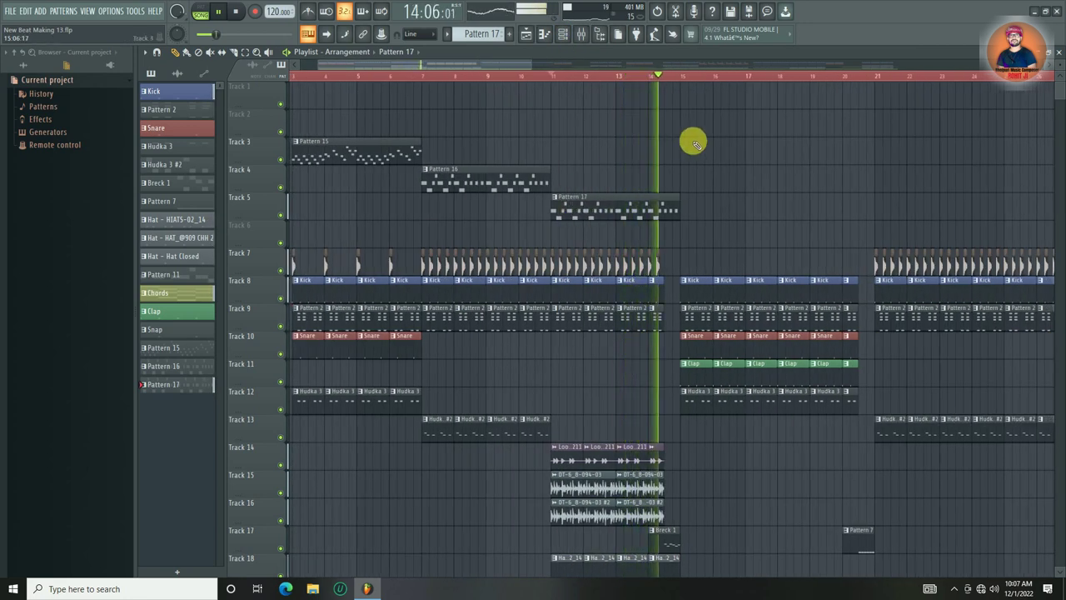
pyautogui.scroll(-3, 678, 78)
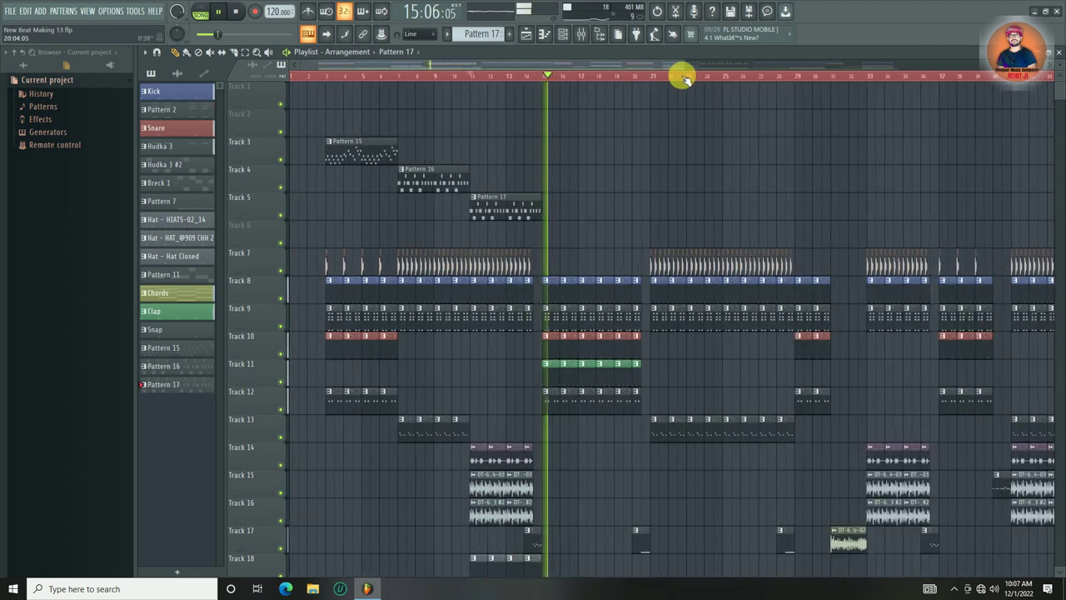
# - Place a Pattern 16 clip at bar 19 on Track 5, shorten it to two bars, and stop playback
pyautogui.click(434, 181)
pyautogui.click(614, 208)
pyautogui.moveTo(685, 204); pyautogui.dragTo(652, 204)
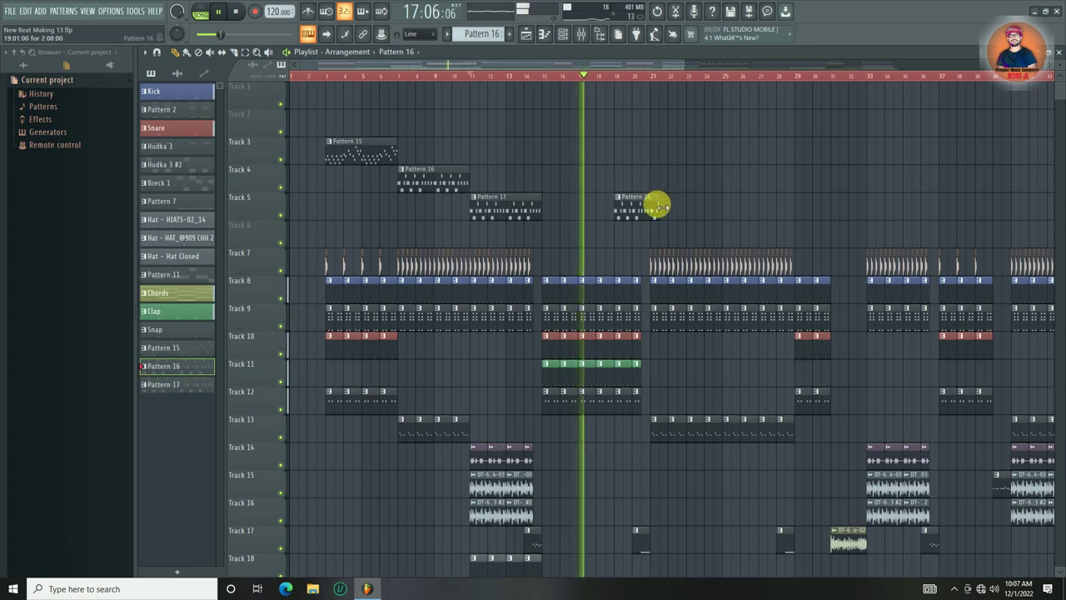
pyautogui.scroll(3, 631, 83)
pyautogui.press('space')
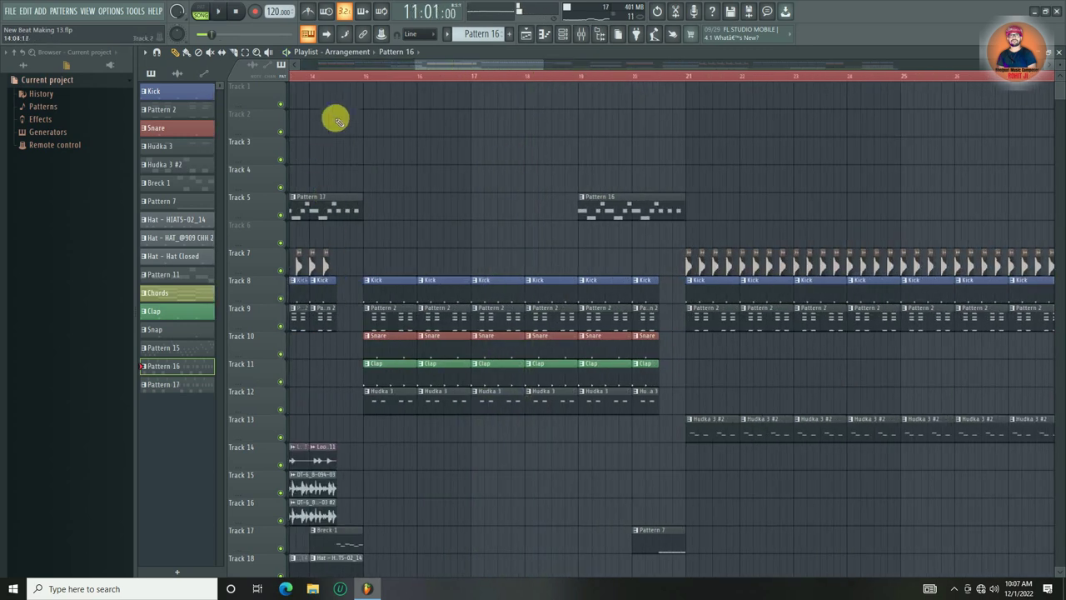
# - Play the arrangement from bar 15 and again from bar 18 to check the shortened clip
pyautogui.moveTo(371, 81)
pyautogui.mouseDown()
pyautogui.moveTo(580, 85)
pyautogui.moveTo(366, 84)
pyautogui.mouseUp()
pyautogui.click(522, 79)
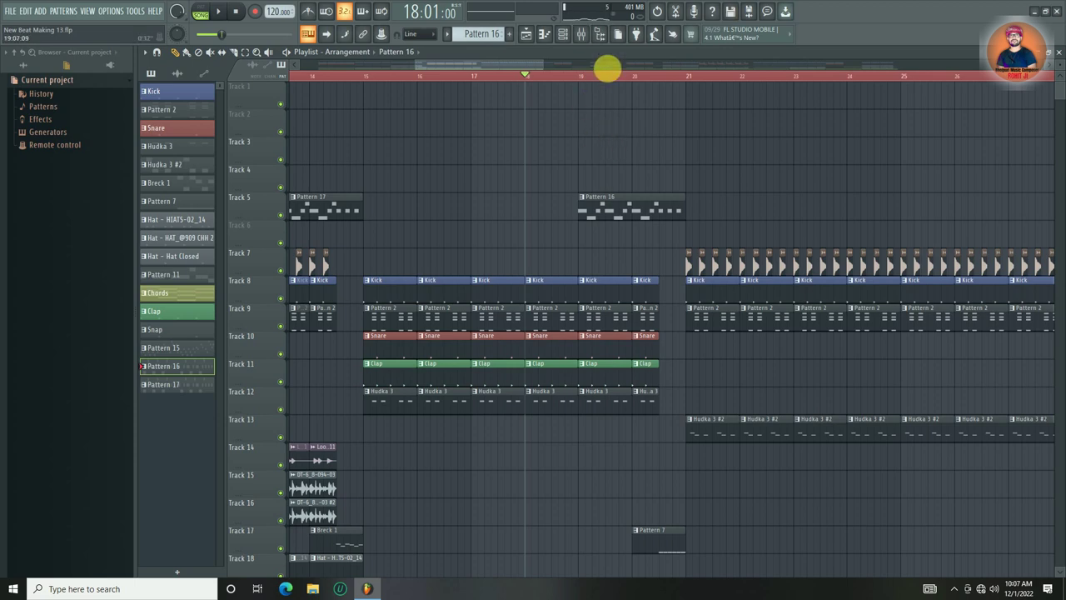
pyautogui.scroll(-3, 610, 78)
pyautogui.press('space')
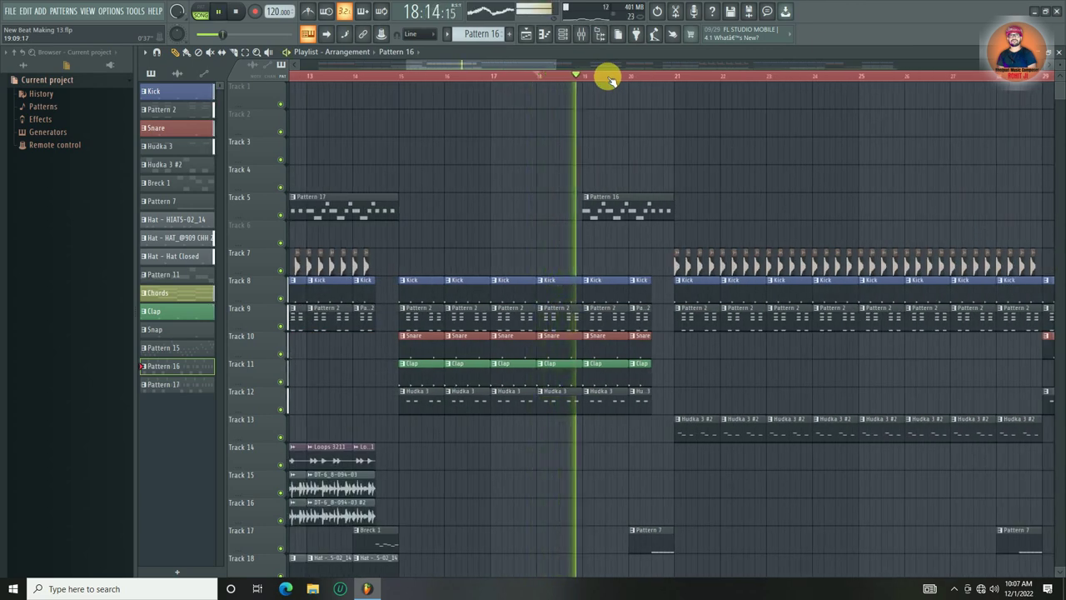
# - Select the Pattern 17 and Pattern 16 clips on Track 5 and move them up the tracks
pyautogui.scroll(-5, 611, 80)
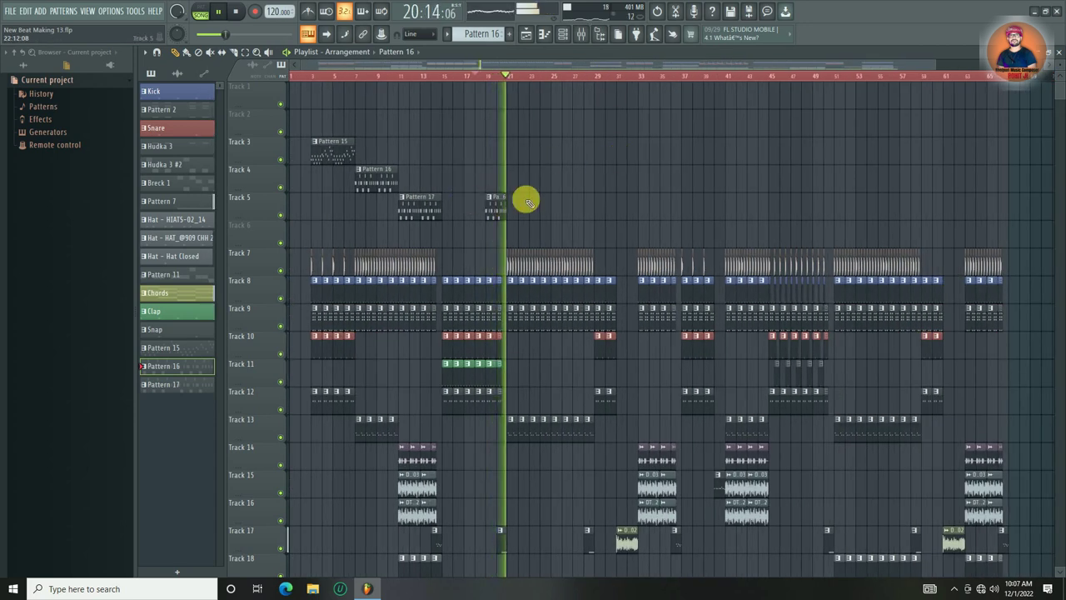
pyautogui.moveTo(540, 195); pyautogui.dragTo(409, 214)
pyautogui.hotkey('shift', 'Up')
pyautogui.hotkey('shift', 'Up')
pyautogui.hotkey('shift', 'Up')
pyautogui.hotkey('shift', 'Down')
# - Copy the preceding clips on Tracks 19 and 20 into bars 21 to 31
pyautogui.scroll(-5, 374, 236)
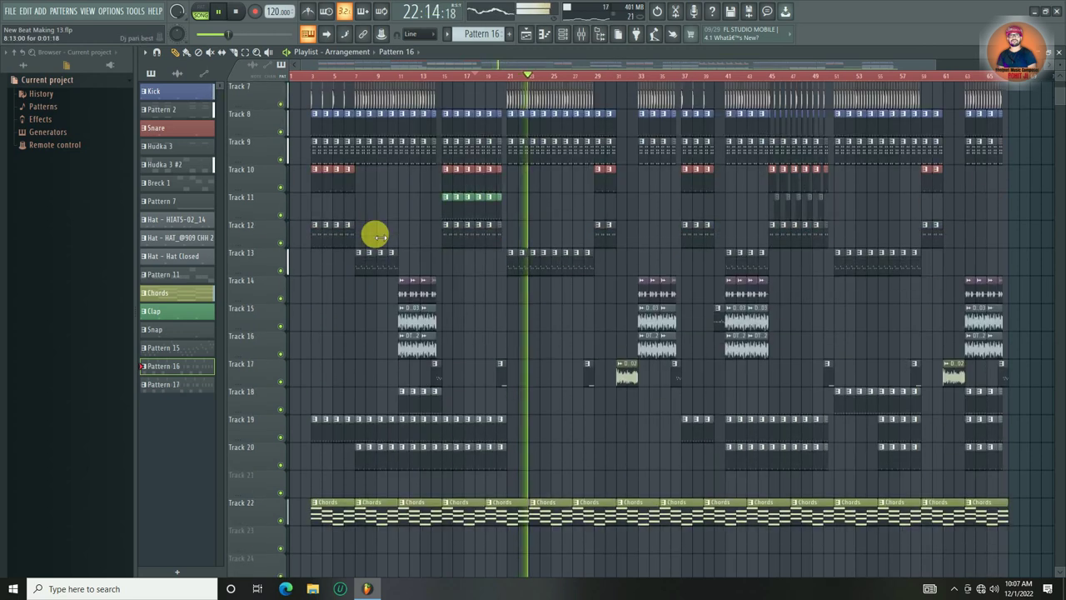
pyautogui.moveTo(555, 306); pyautogui.dragTo(524, 317)
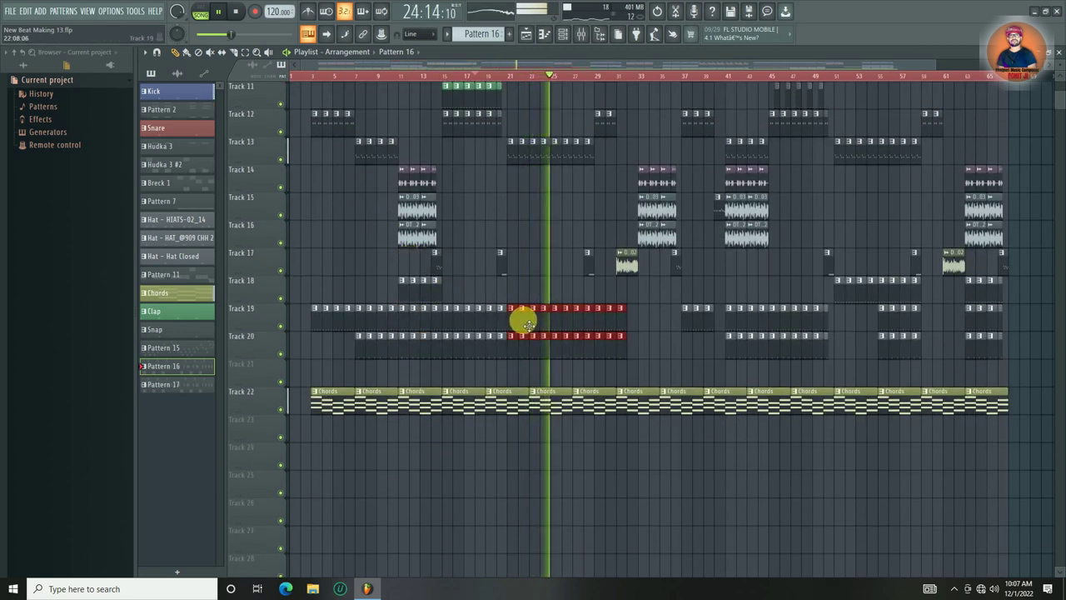
# - Copy the four Track 18 clips at bar 11 to bar 21 and delete the stray copies at bar 87
pyautogui.scroll(3, 591, 82)
pyautogui.scroll(1, 592, 82)
pyautogui.keyDown('ctrl'); pyautogui.click(530, 220); pyautogui.keyUp('ctrl')
pyautogui.scroll(1, 549, 150)
pyautogui.scroll(-3, 571, 81)
pyautogui.moveTo(408, 350); pyautogui.dragTo(481, 356)
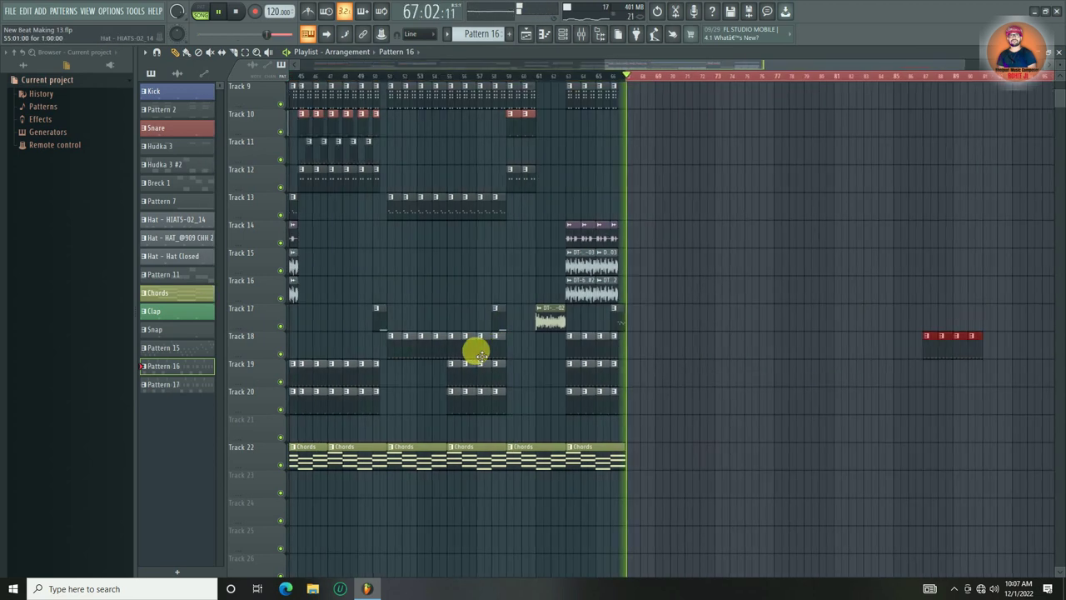
pyautogui.press('Delete')
pyautogui.scroll(-3, 727, 73)
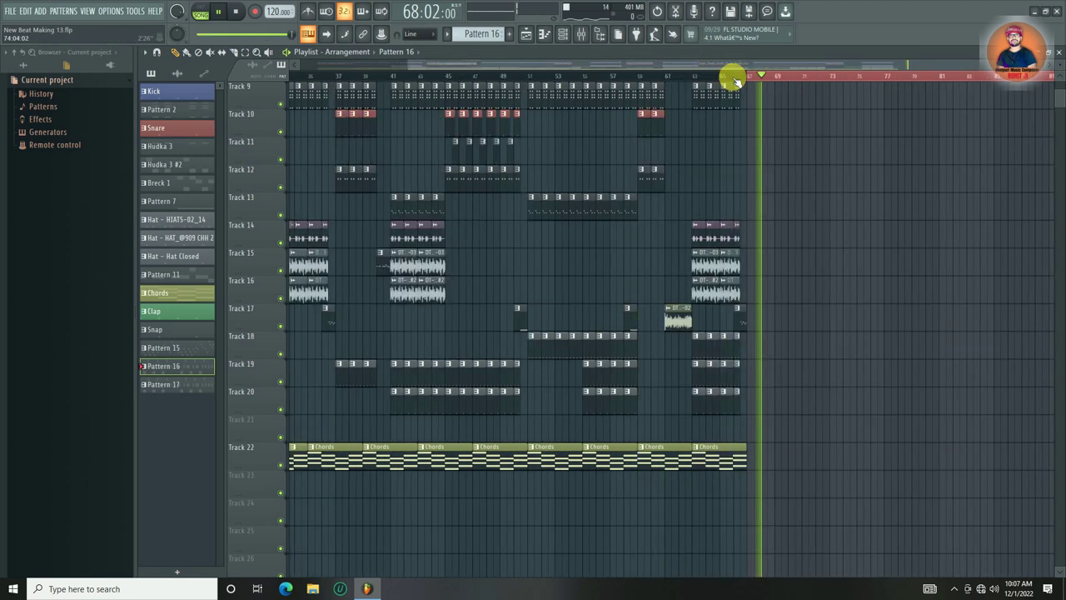
# - Play from bar 21 and duplicate the four Track 18 clips there into bars 25 to 29
pyautogui.click(479, 75)
pyautogui.scroll(3, 479, 75)
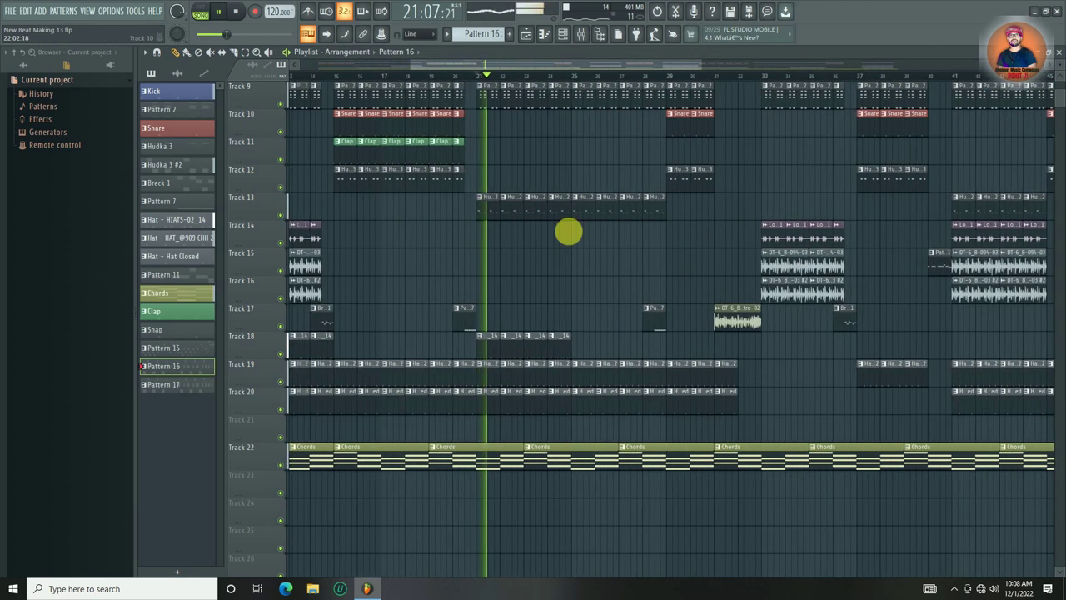
pyautogui.scroll(2, 583, 316)
pyautogui.moveTo(583, 411); pyautogui.dragTo(476, 400)
pyautogui.hotkey('ctrl', 'b')
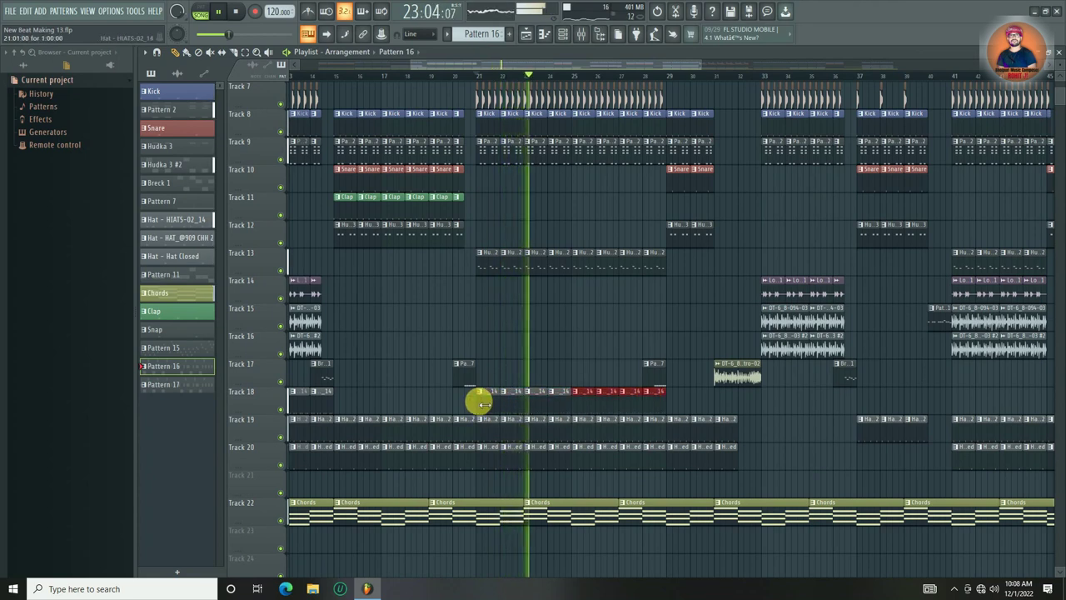
# - Clear the clip selection, play the arrangement from bar 28, and stop playback
pyautogui.click(645, 329)
pyautogui.click(653, 75)
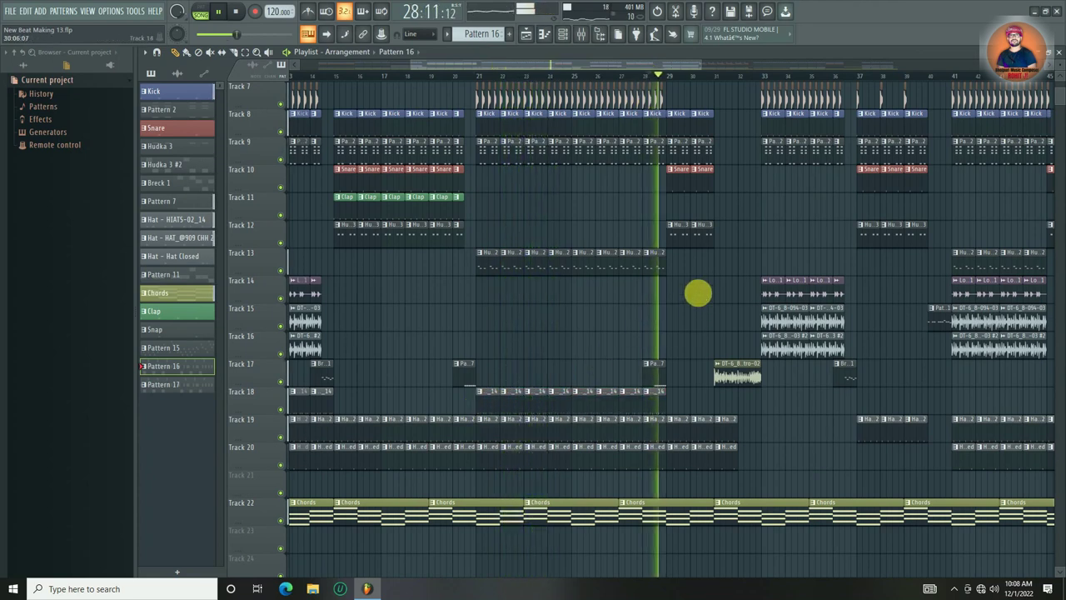
pyautogui.scroll(5, 699, 250)
pyautogui.scroll(-3, 688, 81)
pyautogui.scroll(-2, 688, 81)
pyautogui.press('space')
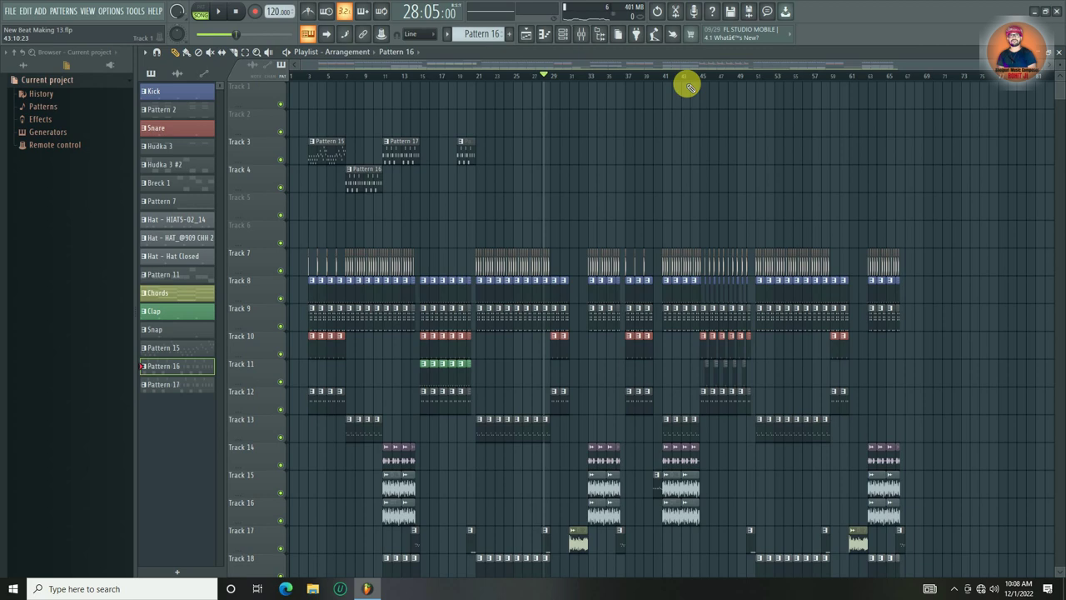
# - Assign random colors to all patterns in the picker, from Kick to Pattern 17
pyautogui.scroll(-4, 691, 100)
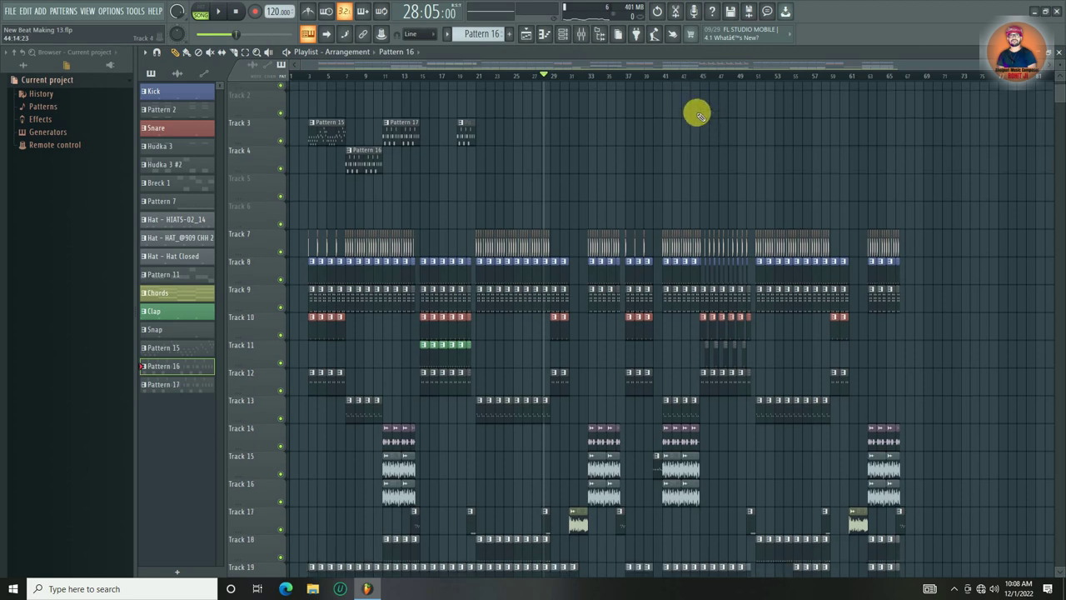
pyautogui.moveTo(165, 114); pyautogui.dragTo(185, 344)
pyautogui.rightClick(185, 344)
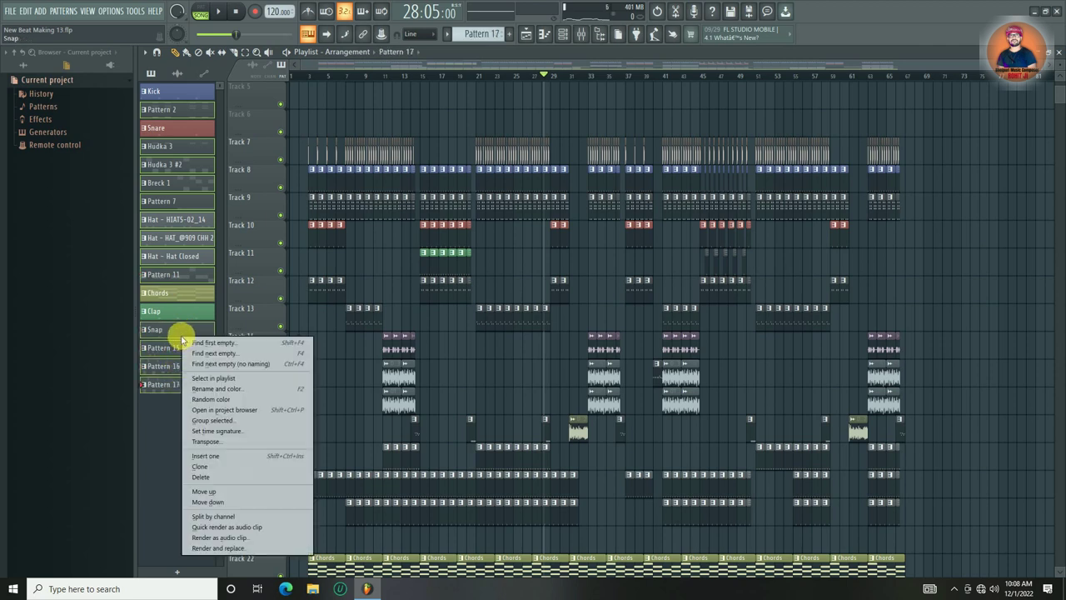
pyautogui.click(213, 399)
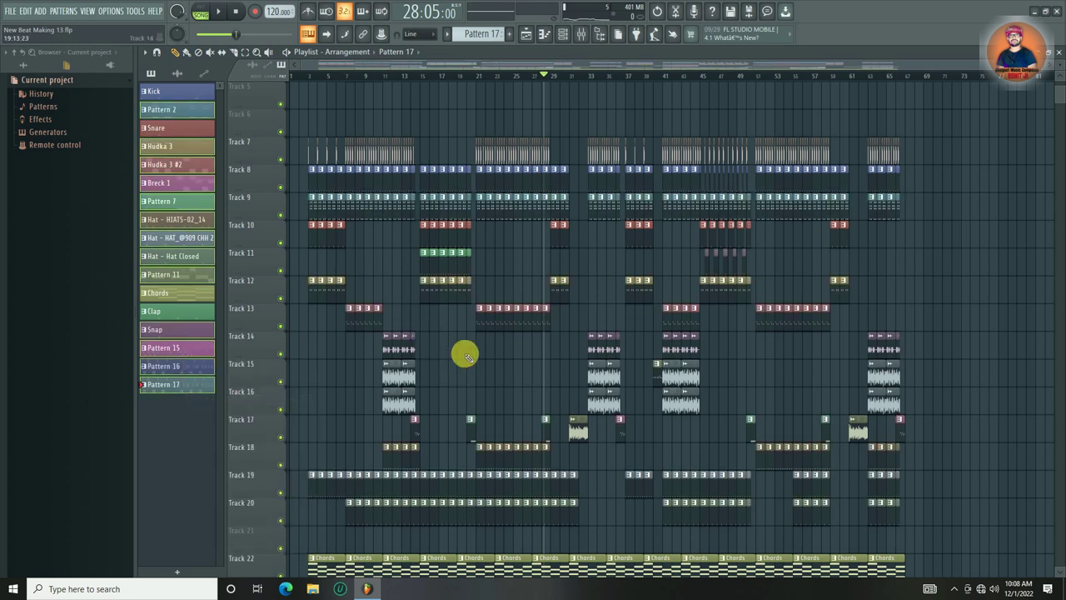
# - Recolor all seven audio clips, from DT-6_B-094-03 to Loops 3211, with a gradient starting at fire brick red (#D31813)
pyautogui.scroll(-3, 464, 314)
pyautogui.scroll(2, 464, 314)
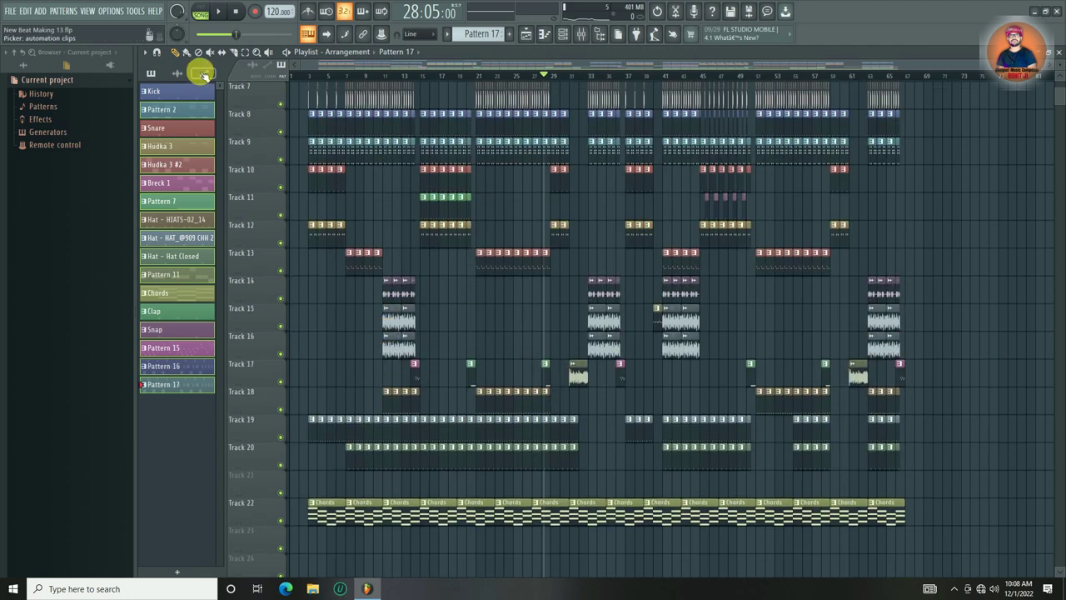
pyautogui.click(176, 74)
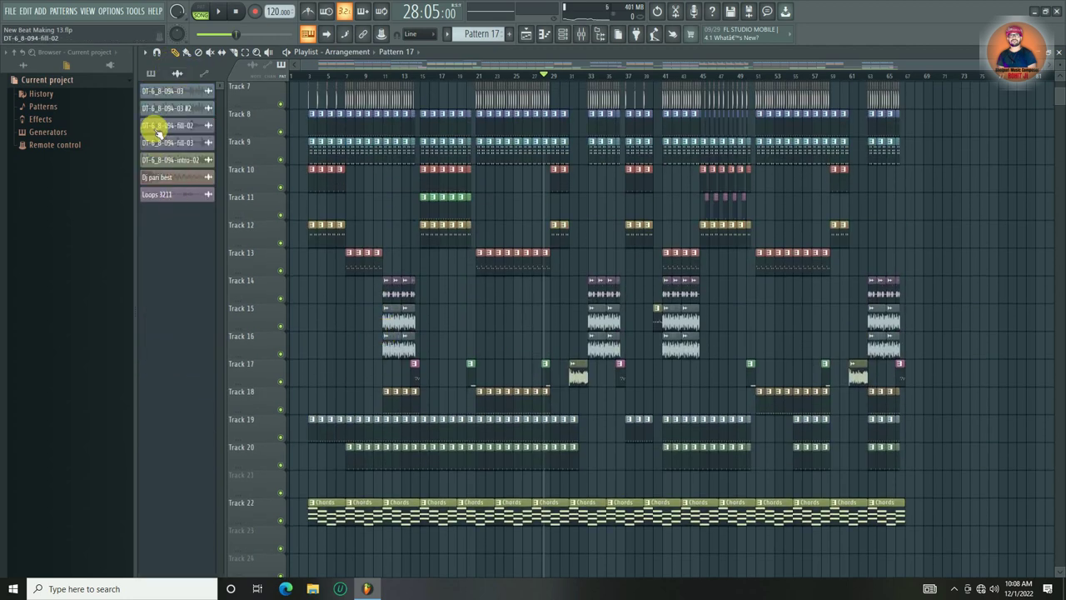
pyautogui.click(167, 91)
pyautogui.click(170, 108)
pyautogui.click(173, 125)
pyautogui.click(180, 143)
pyautogui.click(178, 160)
pyautogui.click(178, 177)
pyautogui.click(181, 196)
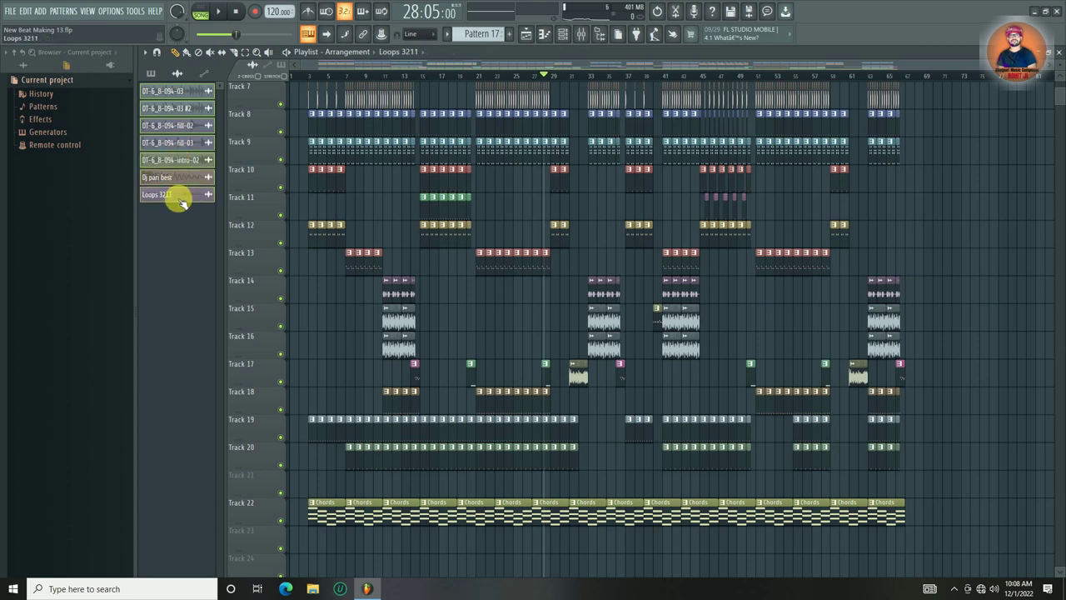
pyautogui.rightClick(179, 155)
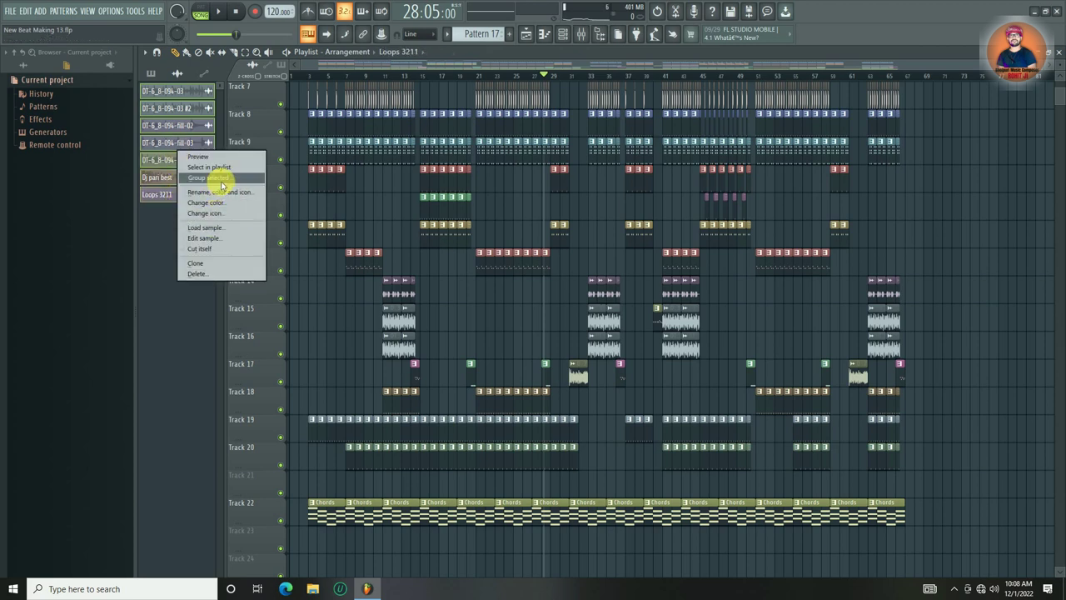
pyautogui.click(218, 197)
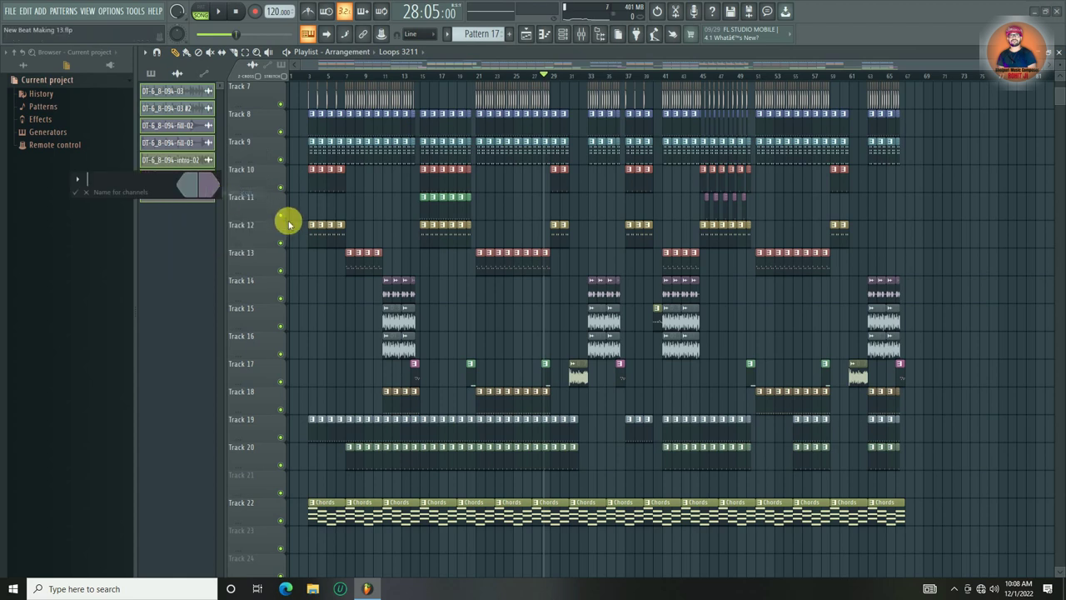
pyautogui.click(189, 187)
pyautogui.click(304, 225)
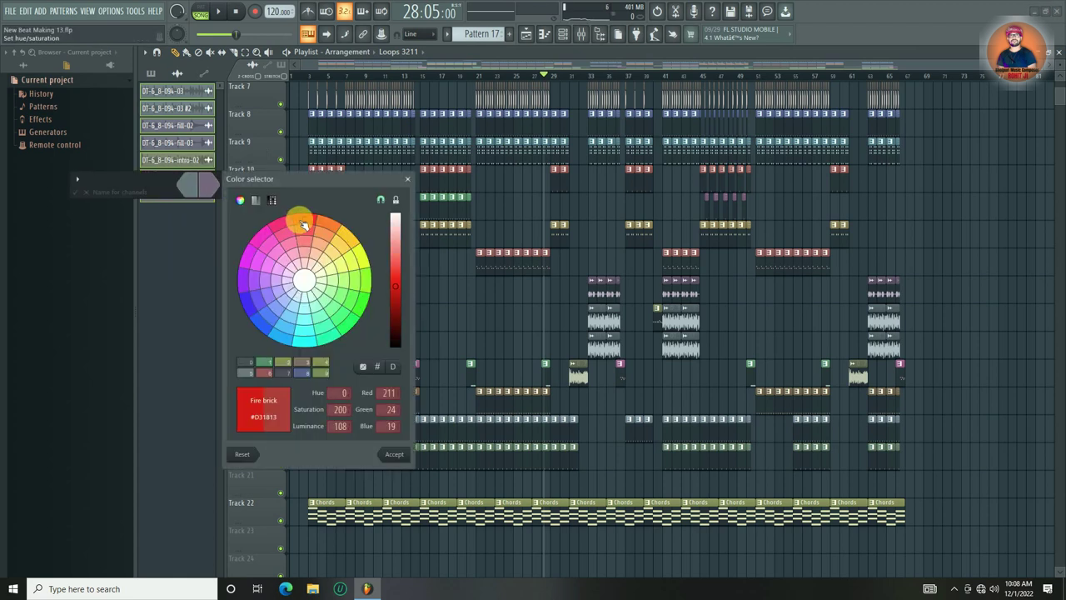
pyautogui.press('Return')
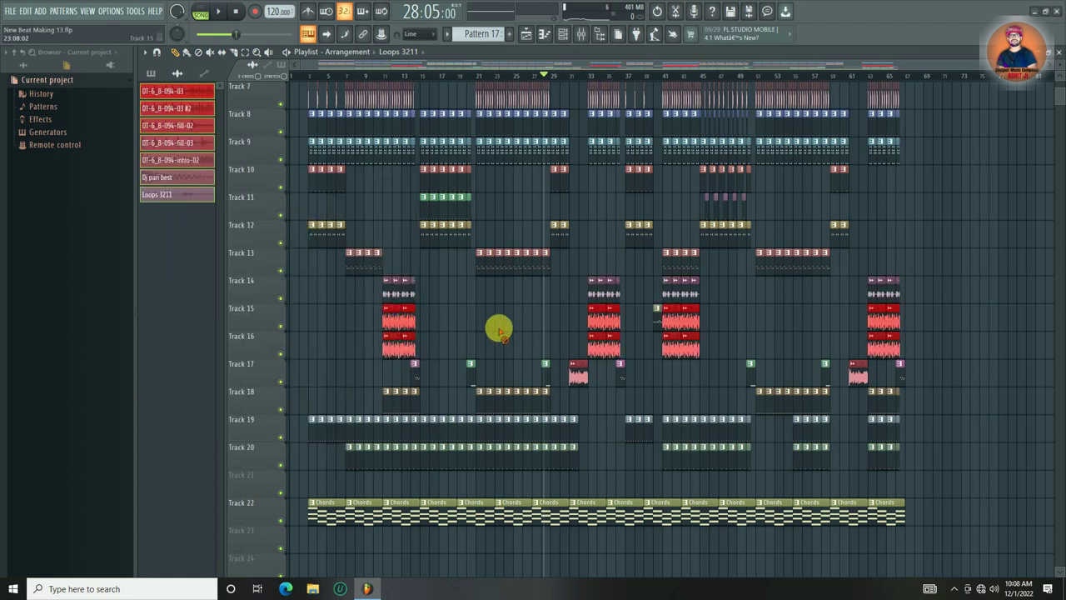
# - Move all the drum, audio and chord clips on Tracks 7 to 22 up one track and clear the selection
pyautogui.scroll(5, 499, 326)
pyautogui.scroll(-8, 546, 210)
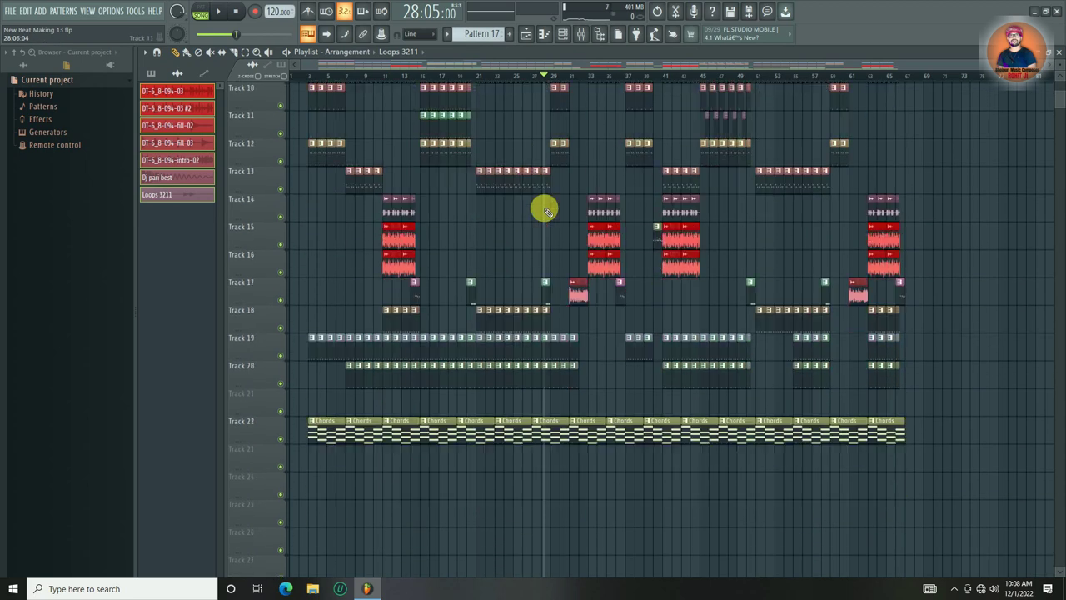
pyautogui.moveTo(964, 464); pyautogui.dragTo(231, 164)
pyautogui.hotkey('shift', 'Up')
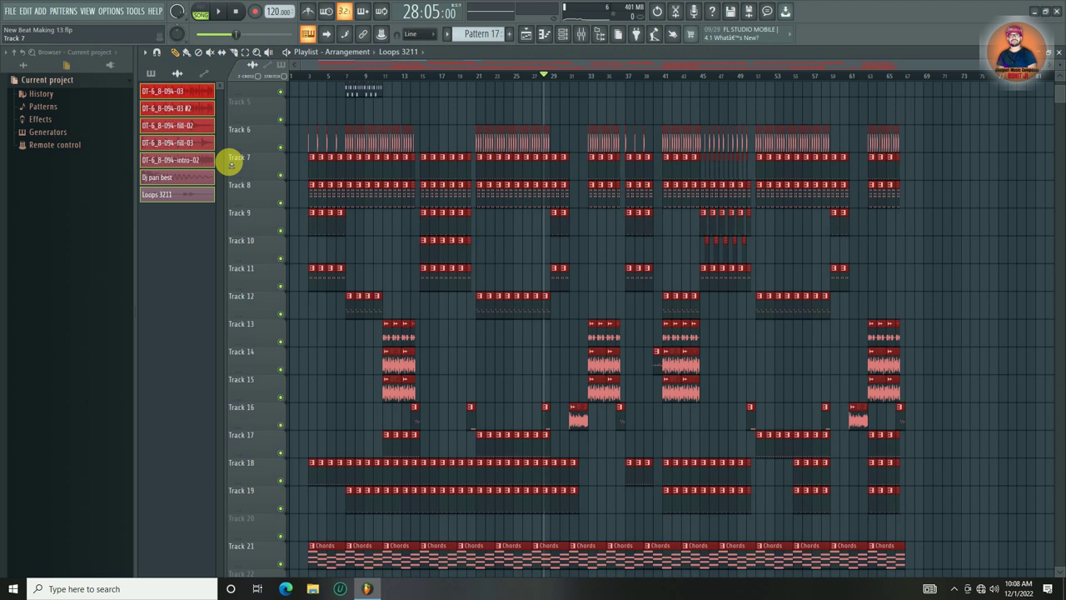
pyautogui.scroll(3, 612, 266)
pyautogui.keyDown('ctrl'); pyautogui.click(562, 186); pyautogui.keyUp('ctrl')
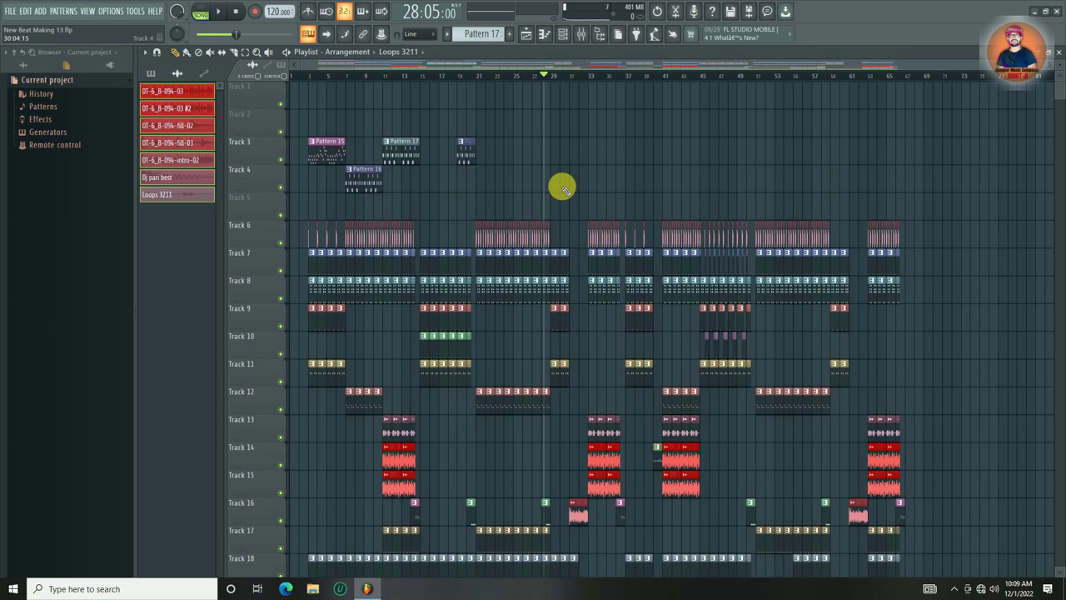
pyautogui.scroll(5, 555, 75)
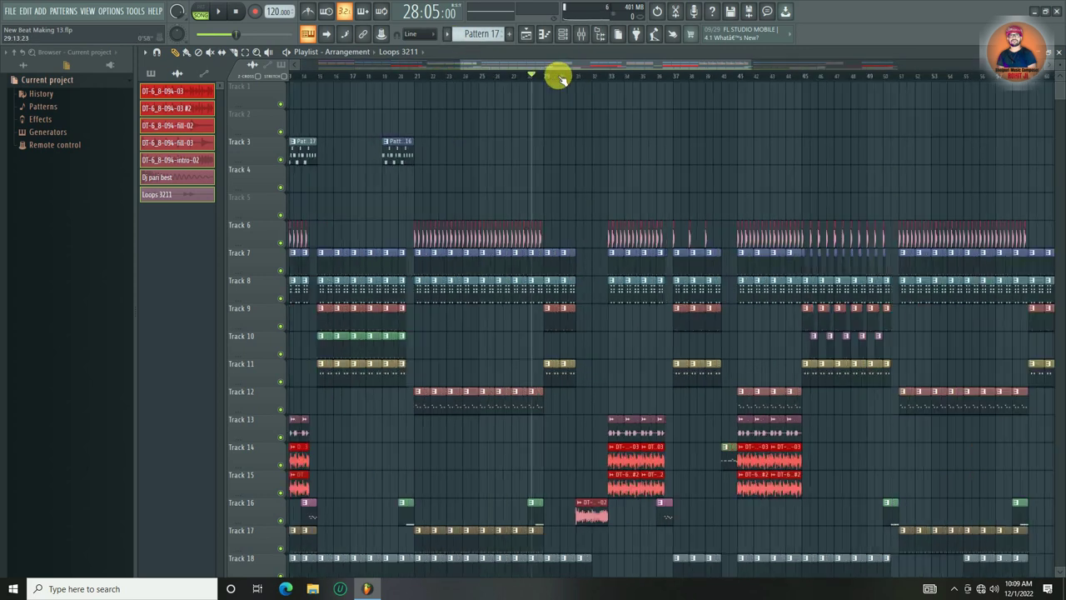
pyautogui.scroll(-5, 558, 78)
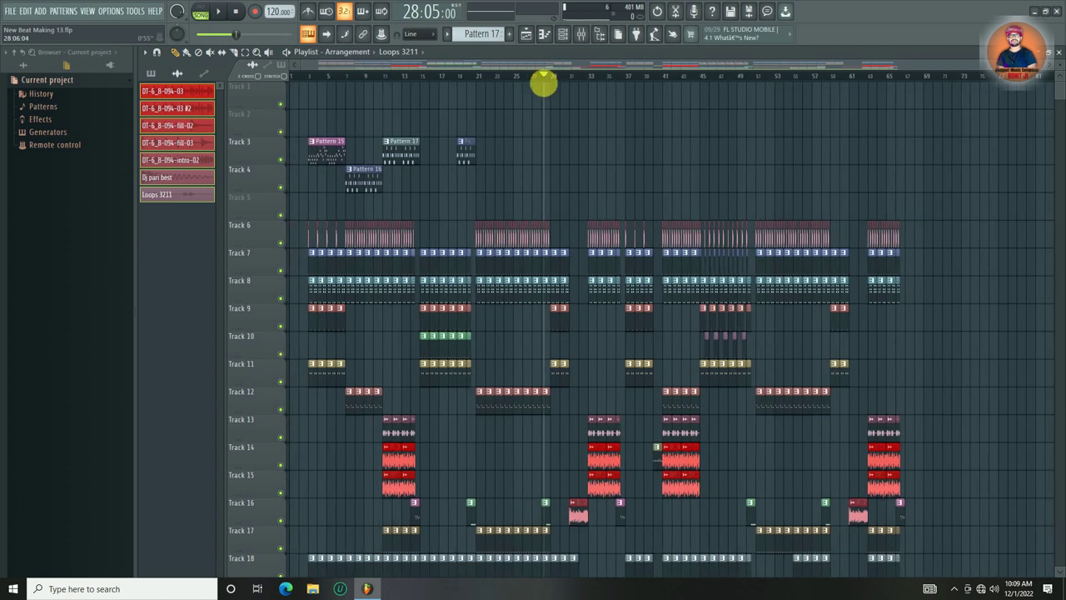
pyautogui.scroll(2, 550, 78)
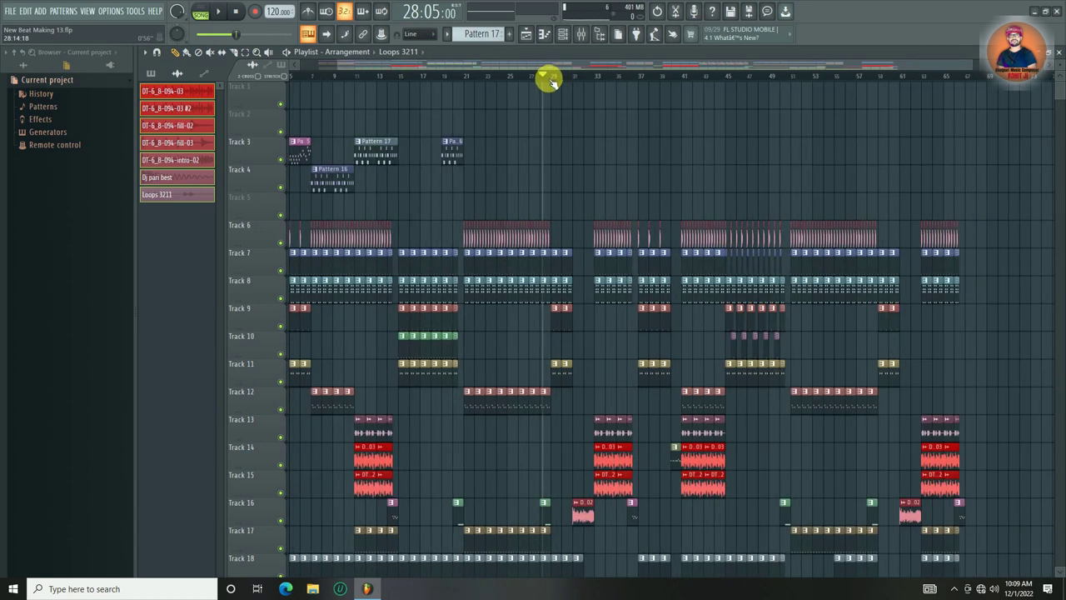
pyautogui.scroll(-5, 528, 190)
pyautogui.scroll(-1, 469, 78)
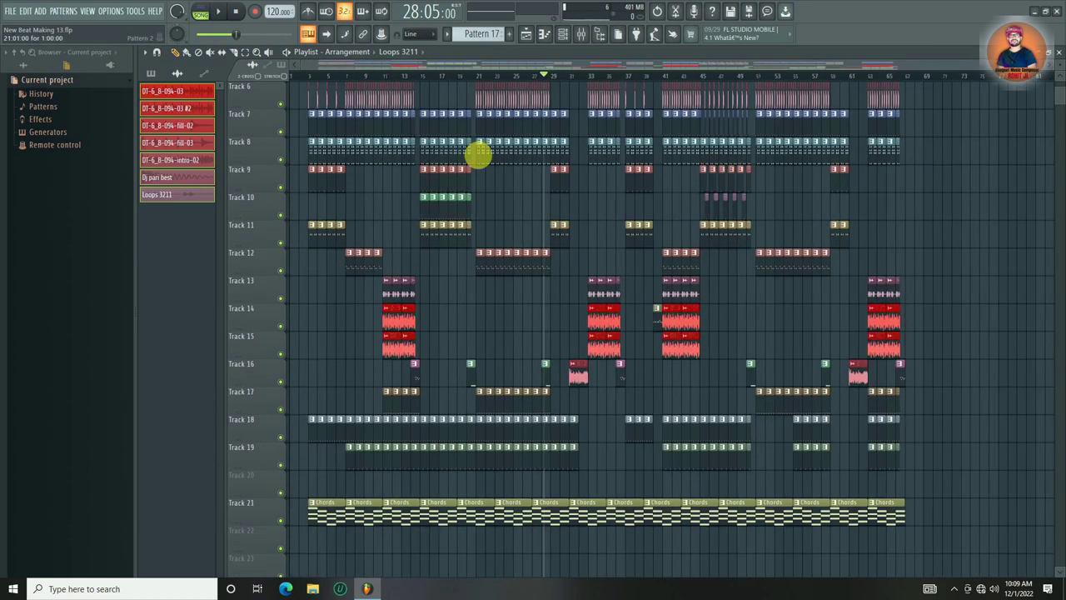
pyautogui.scroll(5, 476, 158)
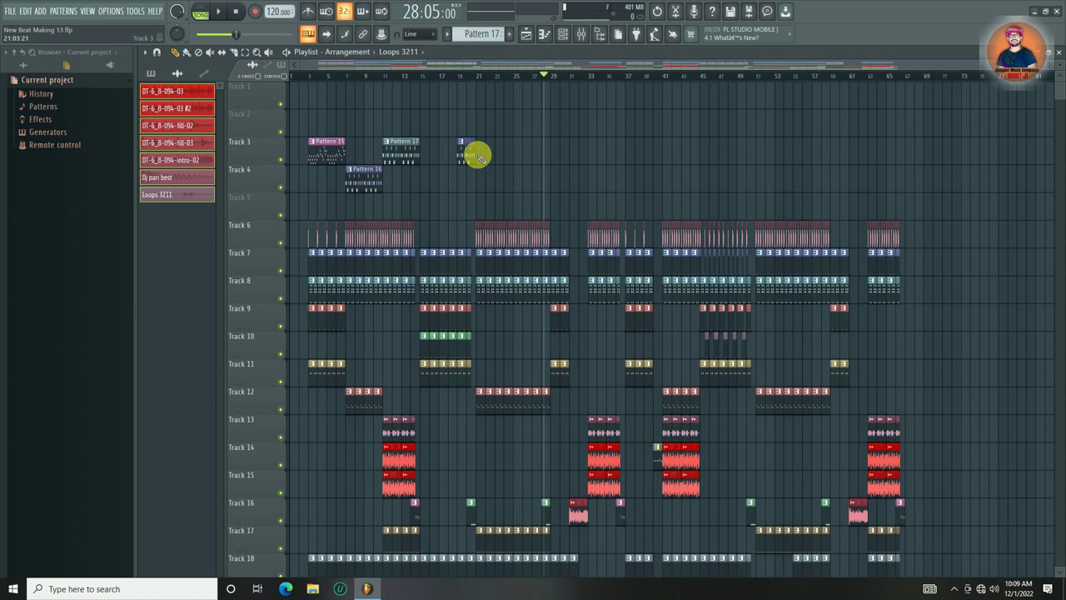
pyautogui.scroll(4, 554, 76)
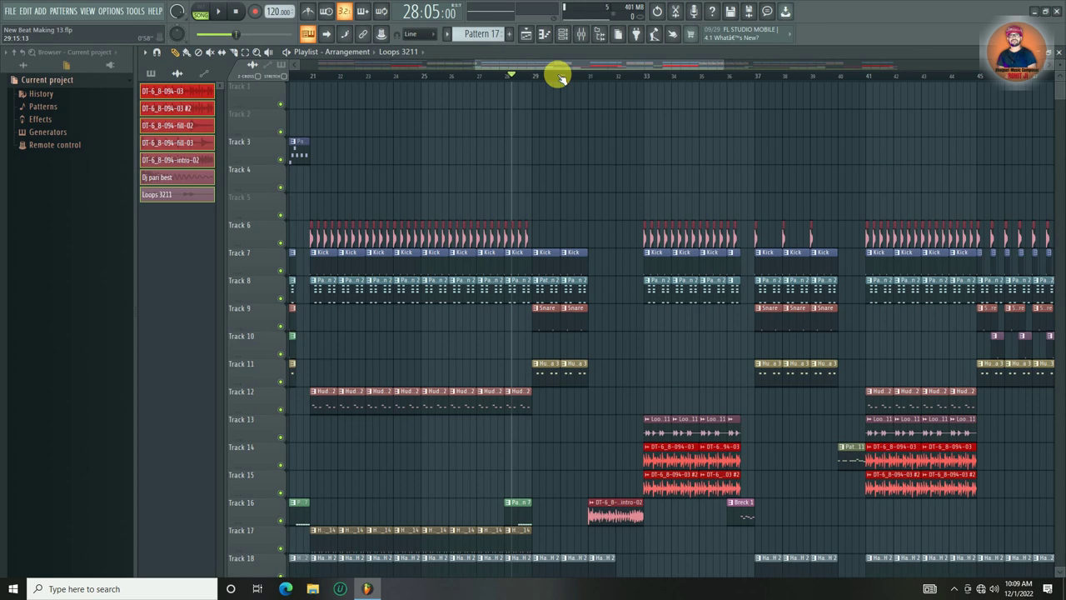
pyautogui.scroll(-3, 560, 76)
pyautogui.scroll(2, 560, 78)
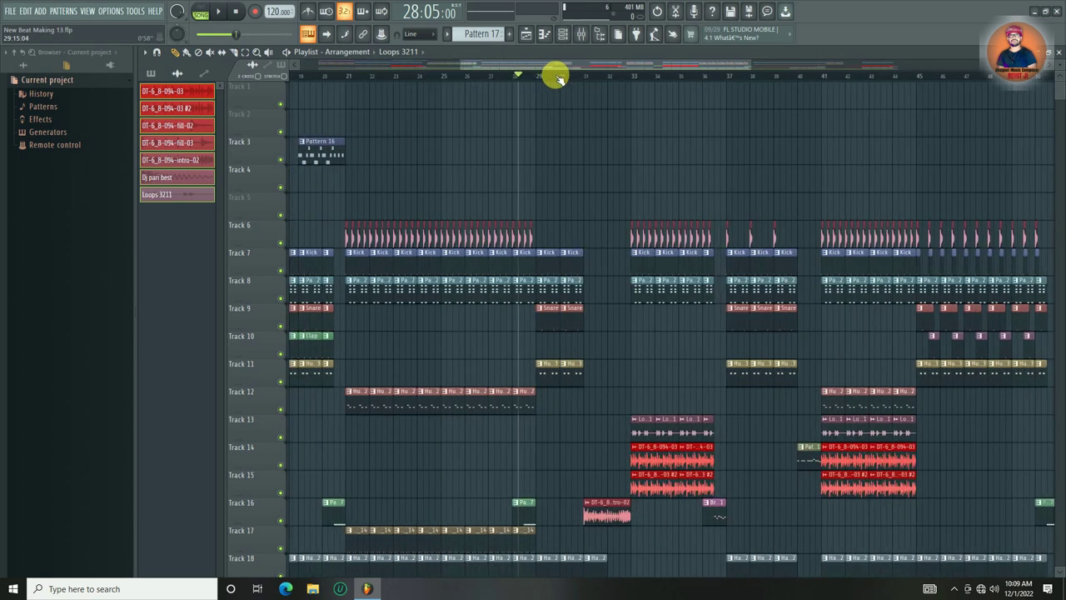
pyautogui.scroll(-4, 560, 78)
pyautogui.scroll(4, 556, 78)
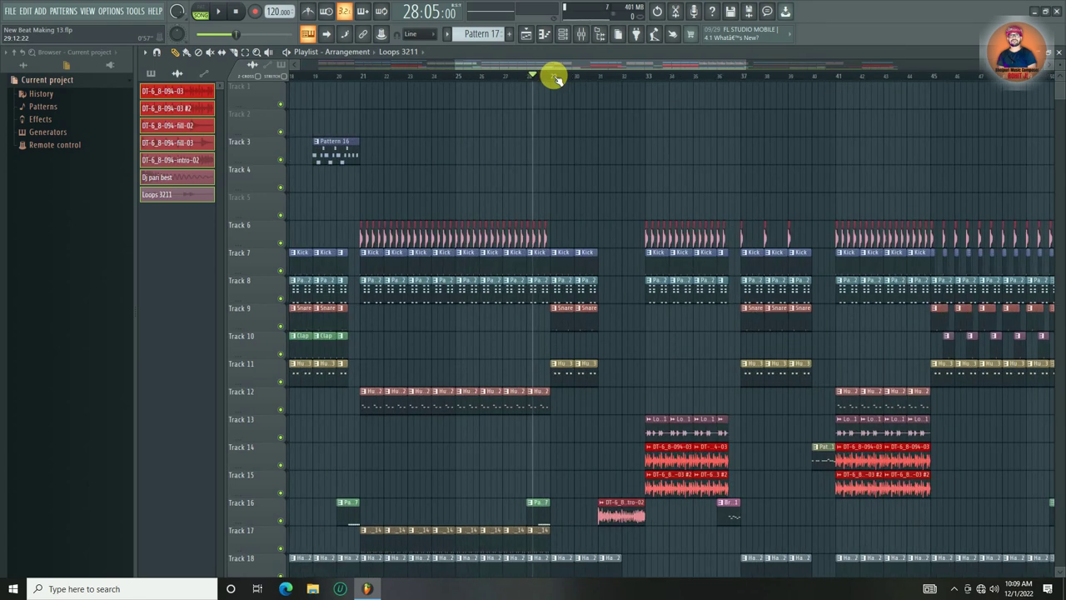